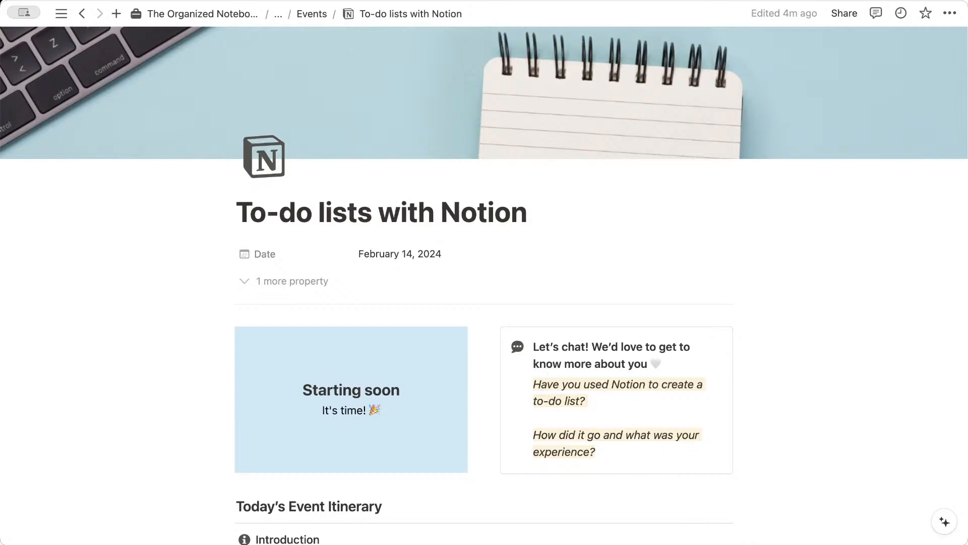
- Open the Introduction page from Today's Event Itinerary and read through its event notes
scroll(666, 460, down, 5)
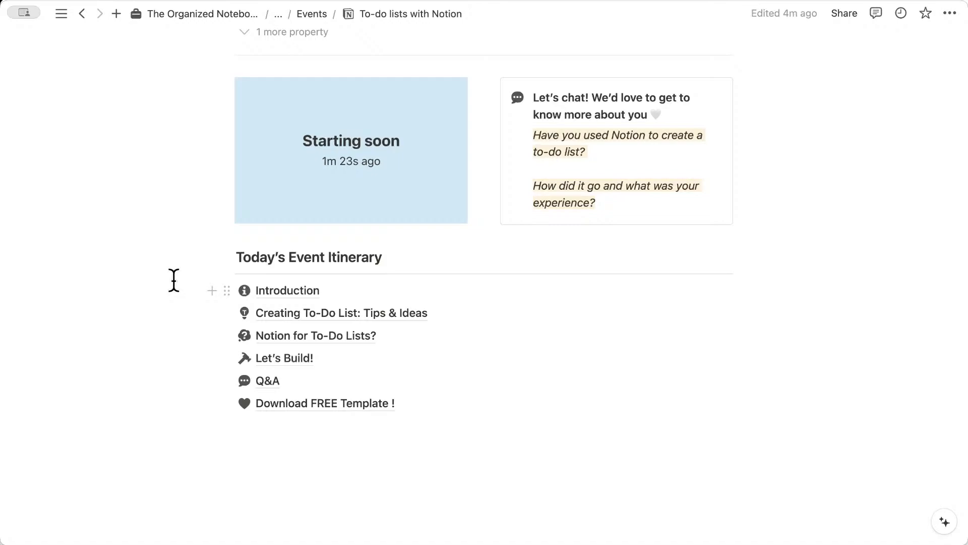
click(269, 291)
scroll(354, 223, down, 3)
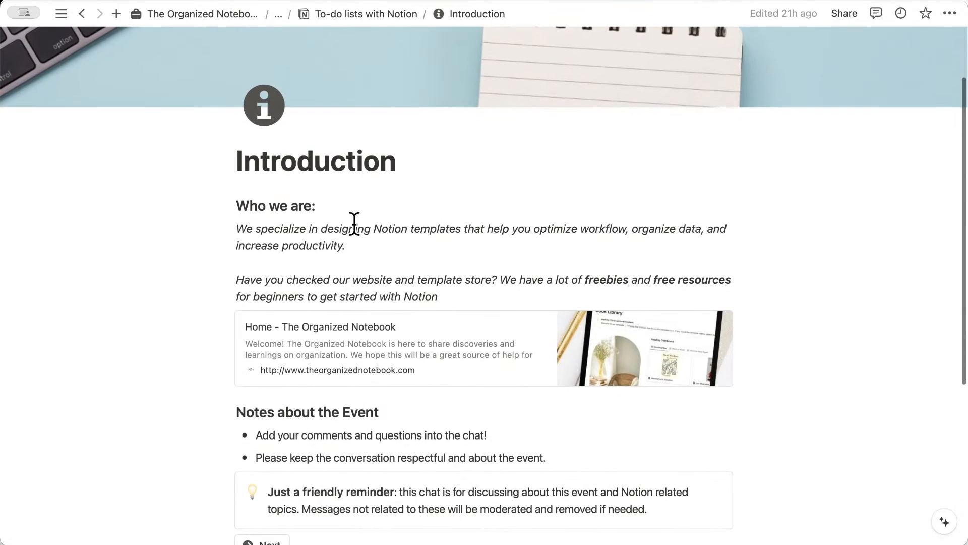
scroll(355, 224, down, 1)
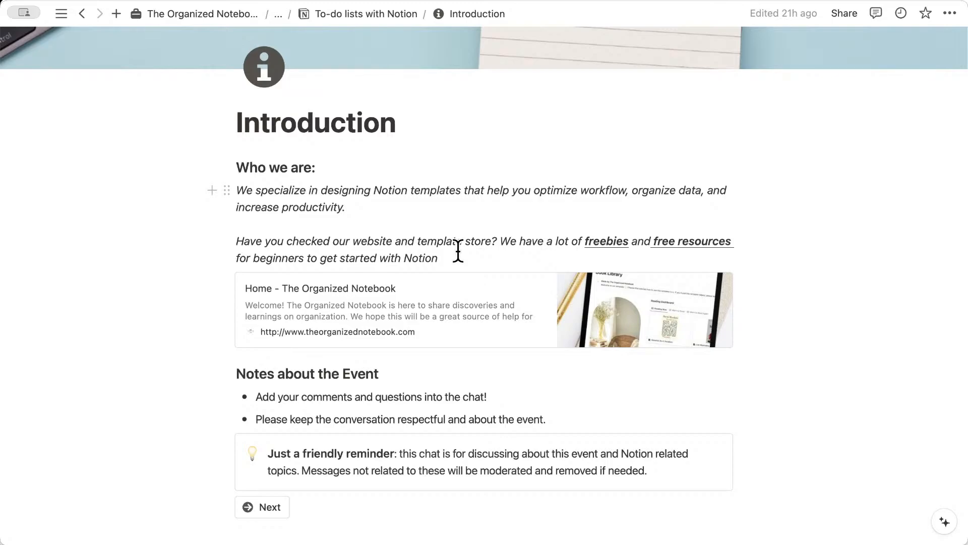
scroll(459, 255, down, 2)
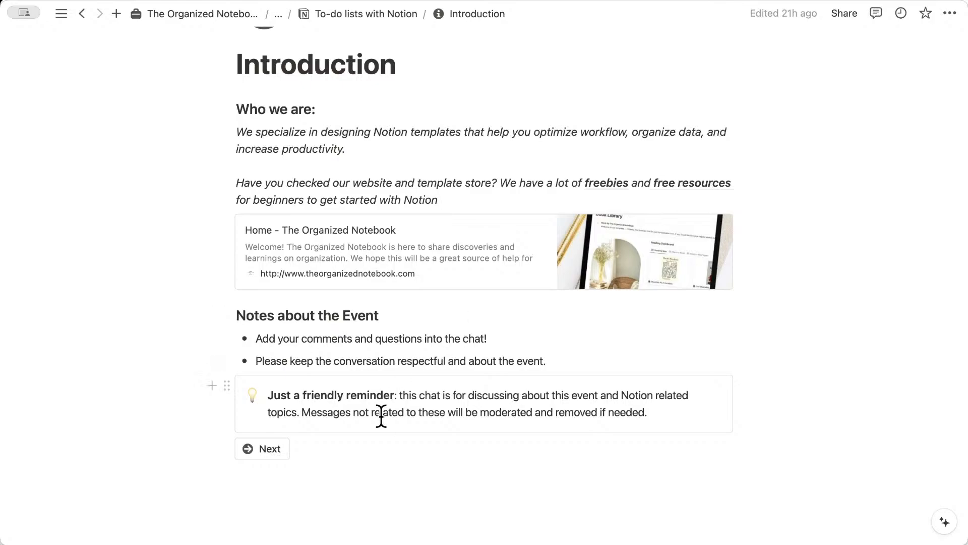
- Go on to the Creating To-Do List: Tips & Ideas page and read all its sections through to the list of popular tools
click(270, 449)
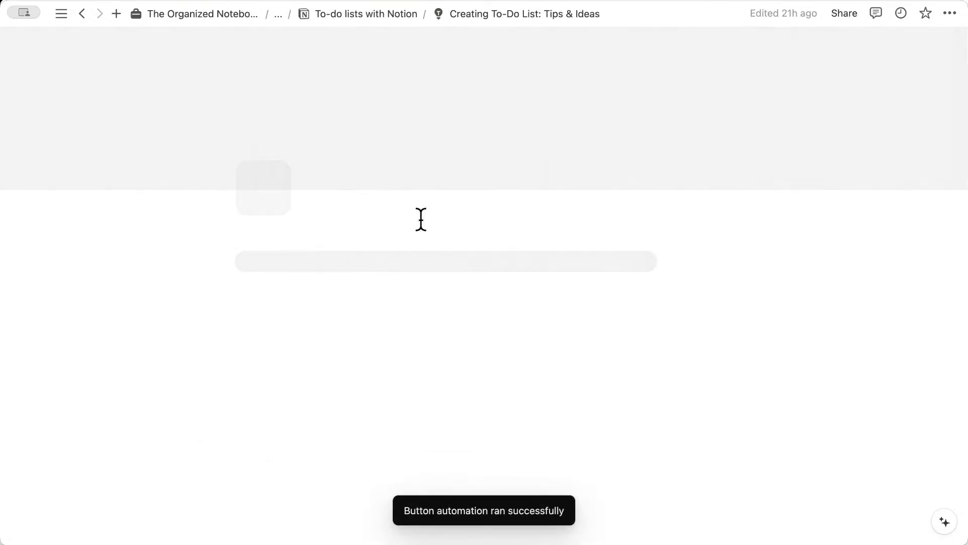
scroll(421, 220, down, 2)
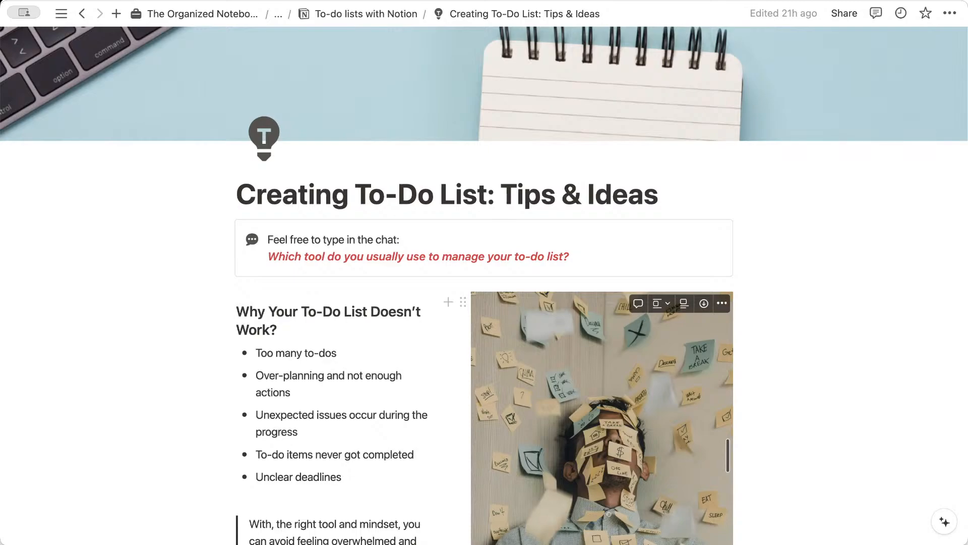
scroll(769, 426, down, 4)
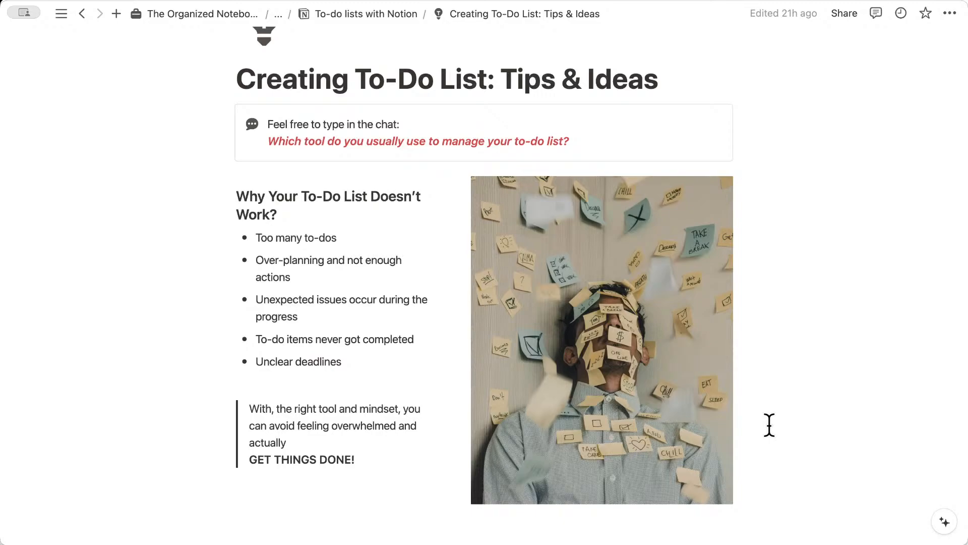
scroll(770, 426, down, 3)
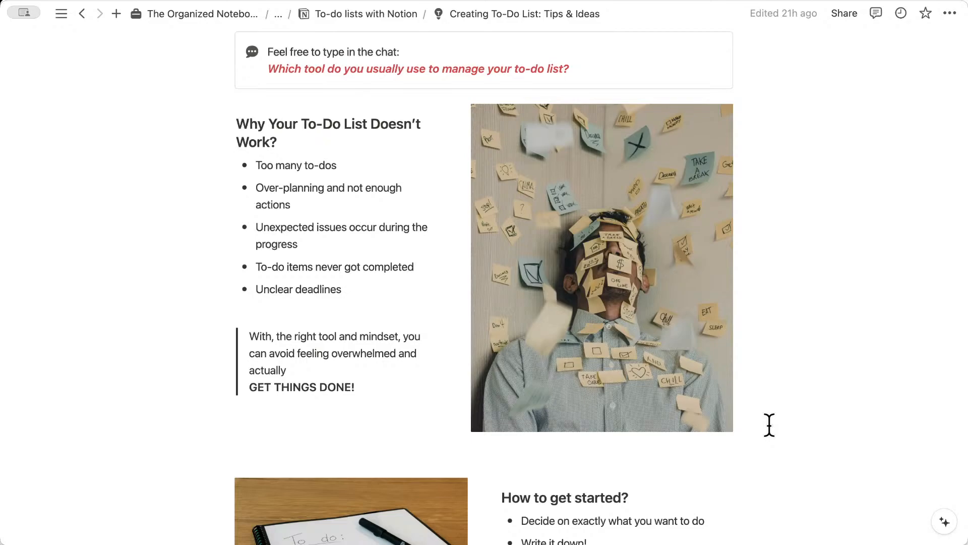
scroll(770, 425, down, 10)
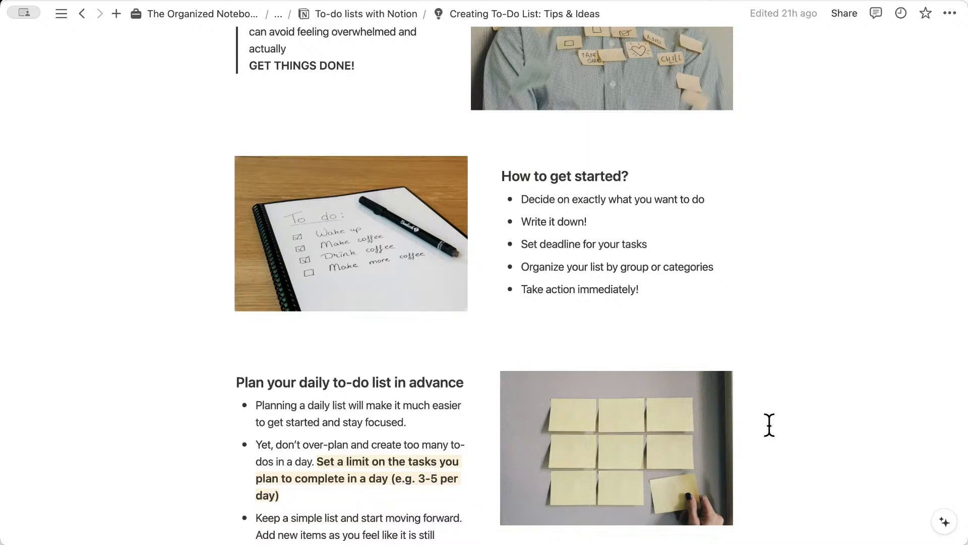
scroll(769, 425, down, 5)
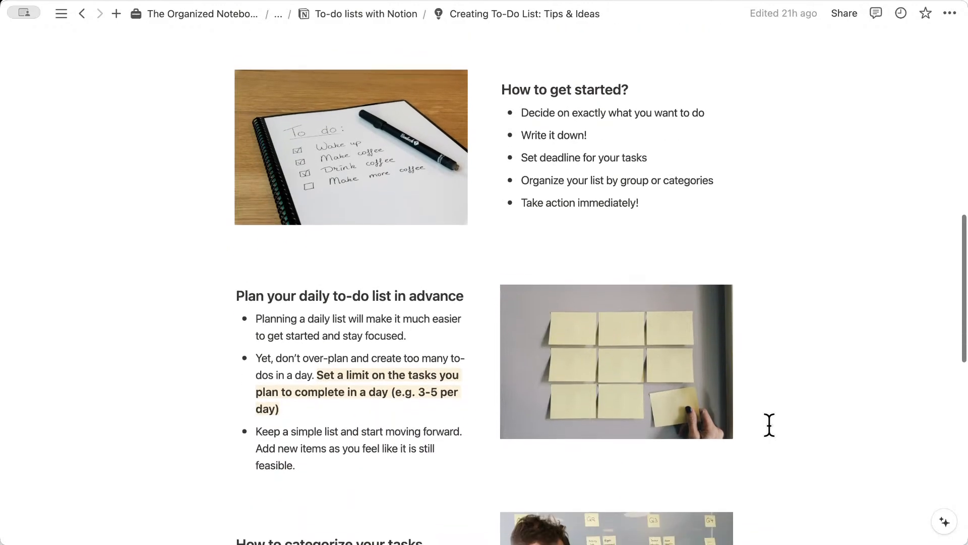
scroll(769, 425, down, 1)
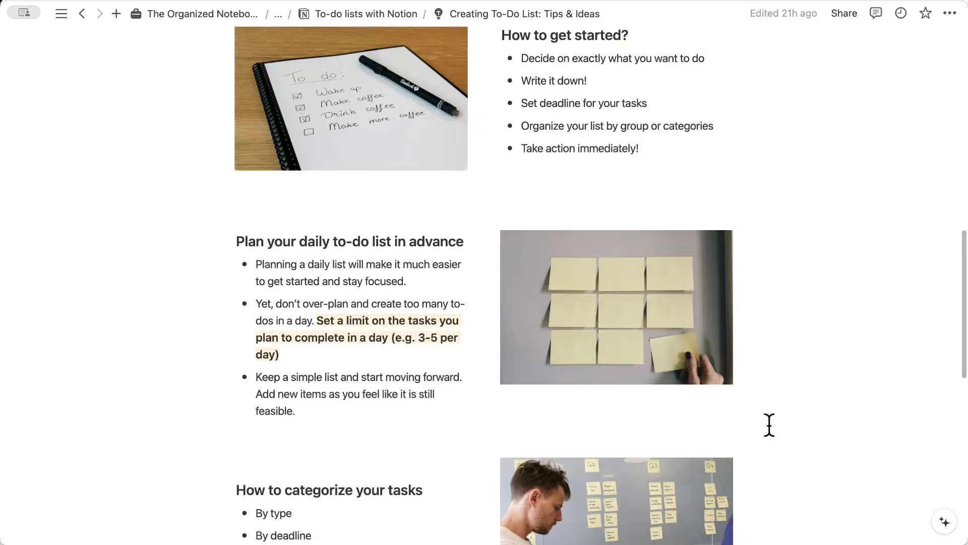
scroll(769, 425, down, 2)
scroll(769, 425, down, 2)
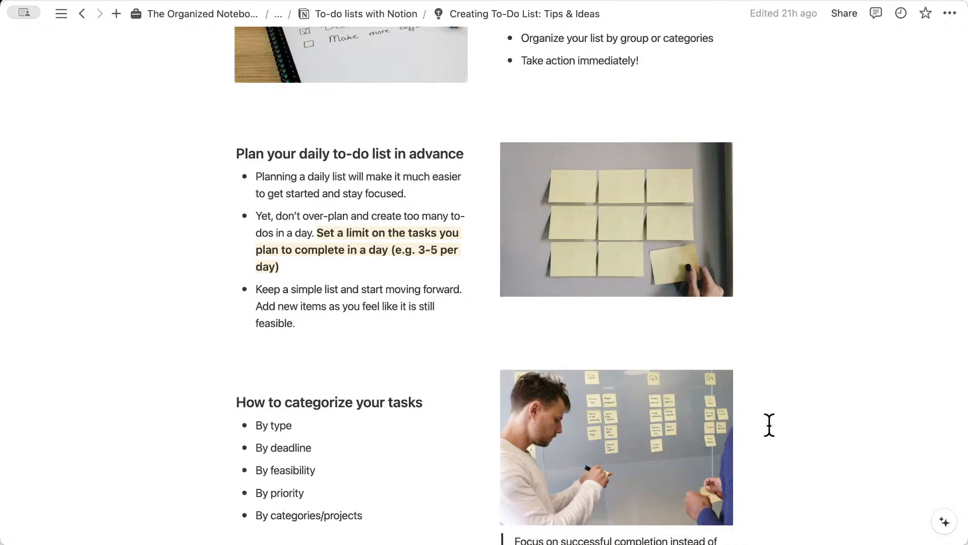
scroll(769, 425, down, 2)
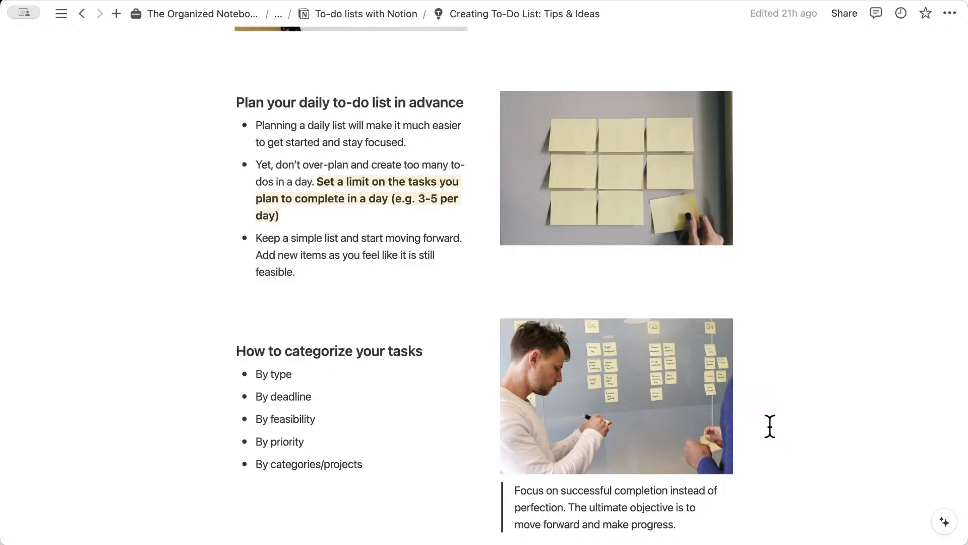
scroll(770, 426, down, 2)
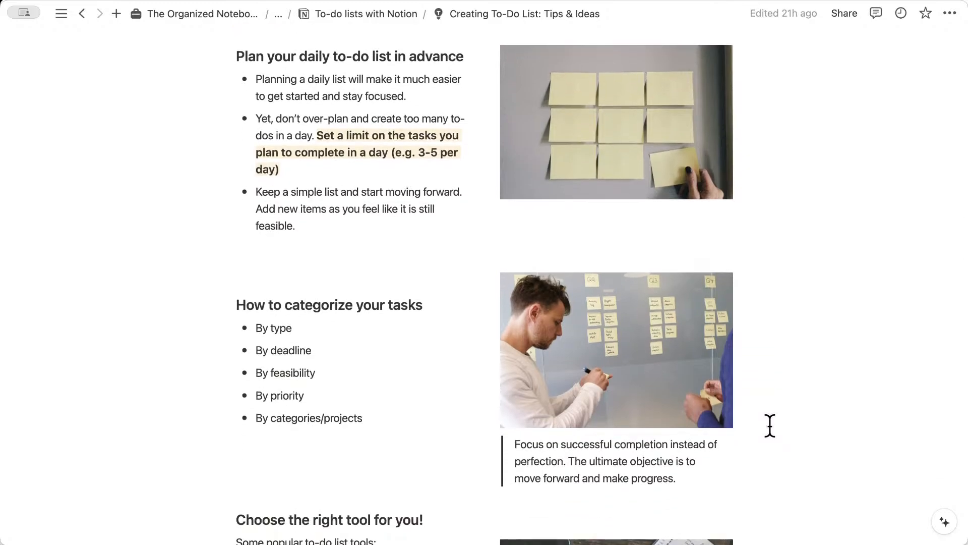
scroll(770, 426, down, 6)
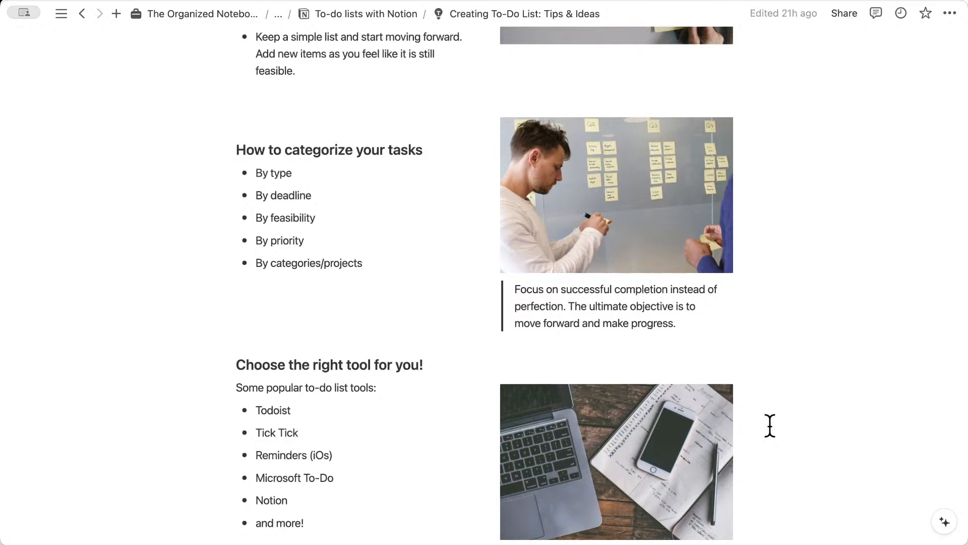
scroll(770, 425, down, 3)
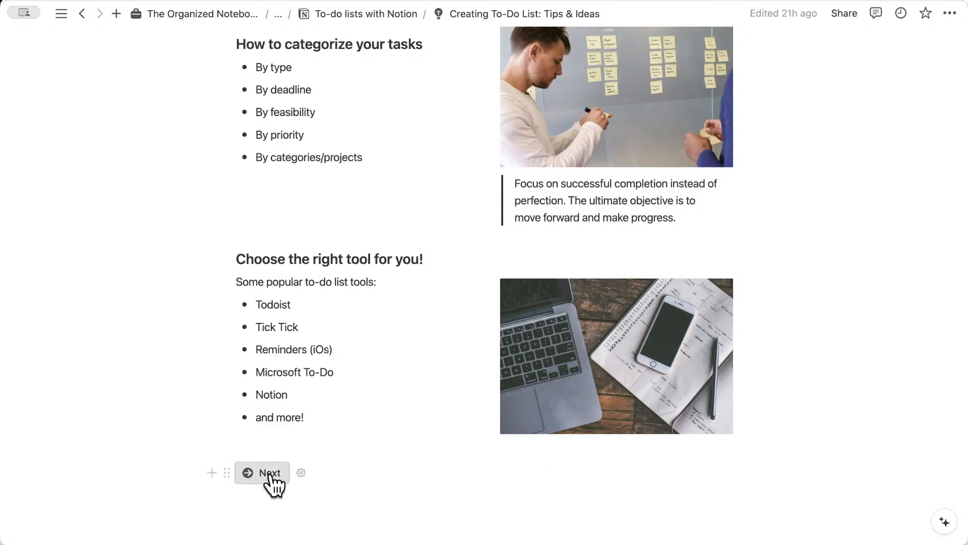
- Go on to the Notion for To-Do Lists? page and read its sections on Notion's strengths and on desktop and mobile use
click(270, 474)
scroll(304, 309, down, 2)
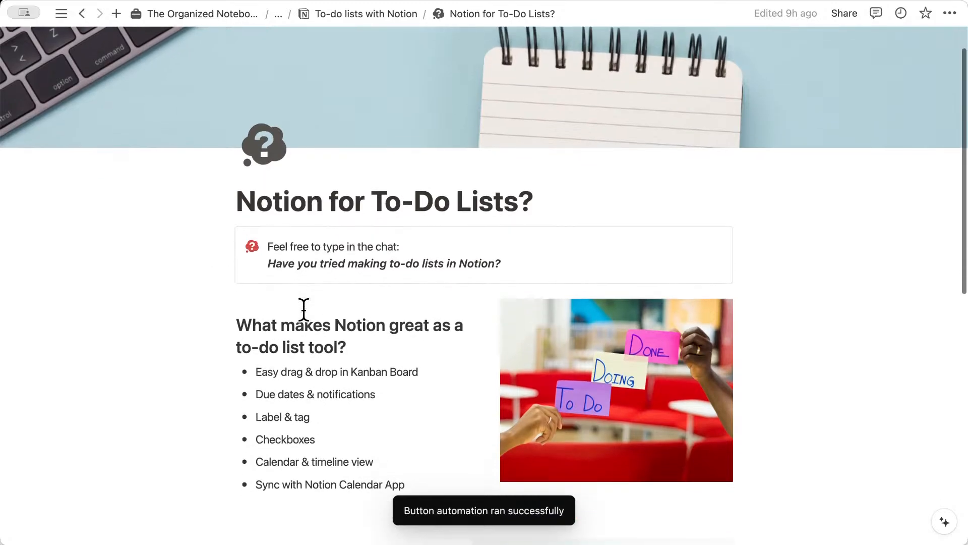
scroll(304, 309, down, 1)
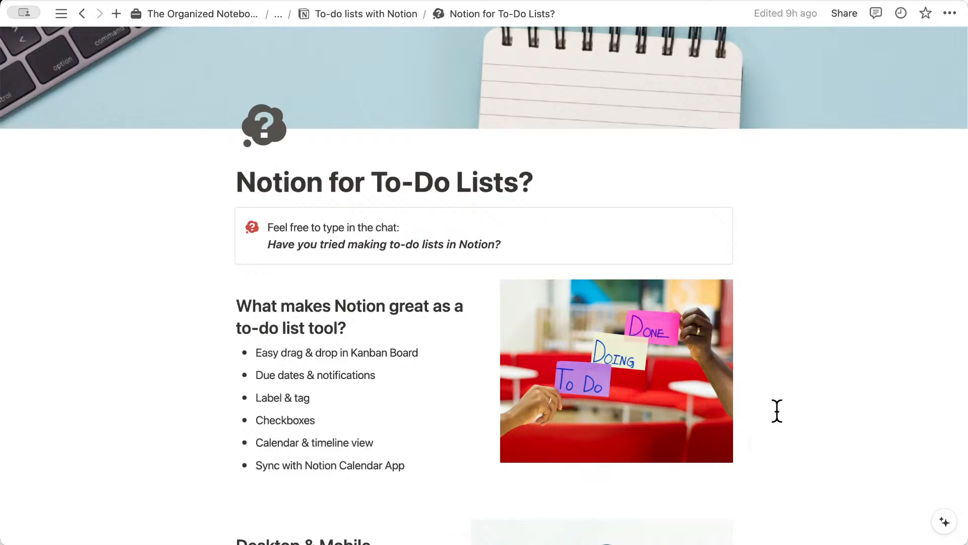
scroll(777, 411, down, 5)
scroll(777, 410, up, 1)
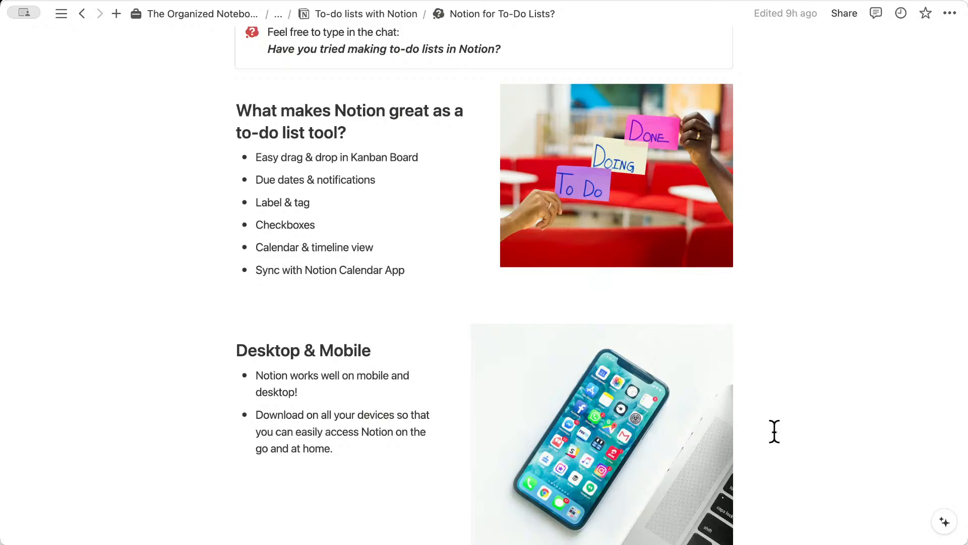
scroll(774, 431, down, 1)
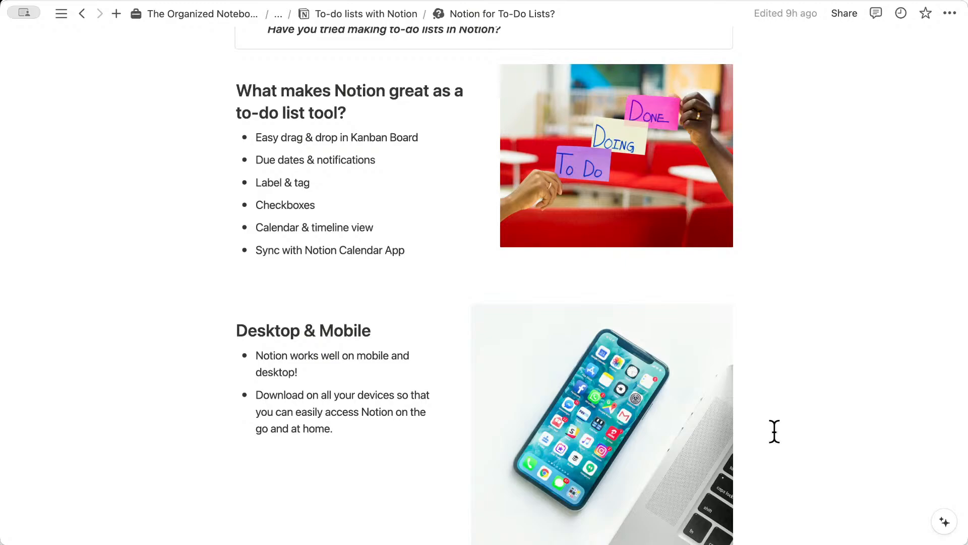
scroll(774, 432, down, 5)
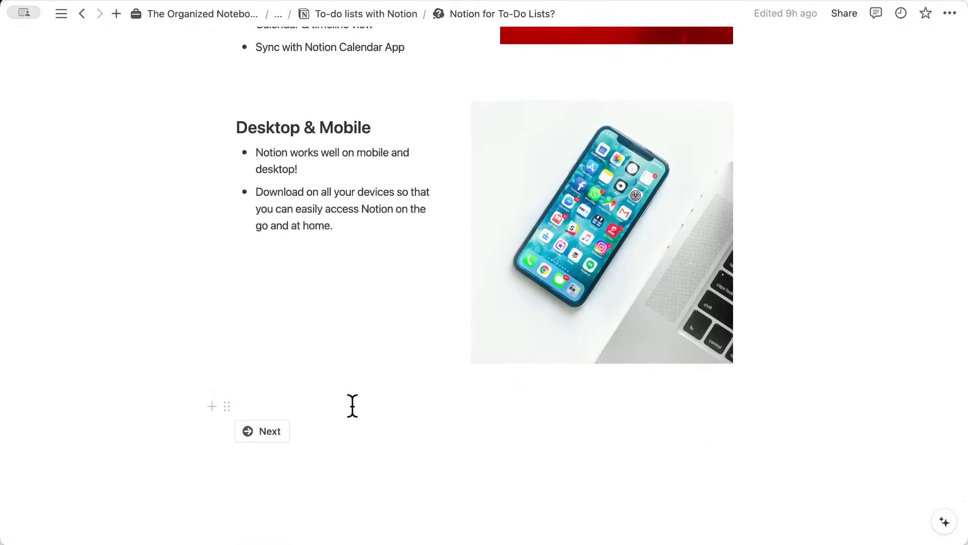
- Go on to the Let's Build! page and open its To-Do List & Task Manager subpage
click(263, 434)
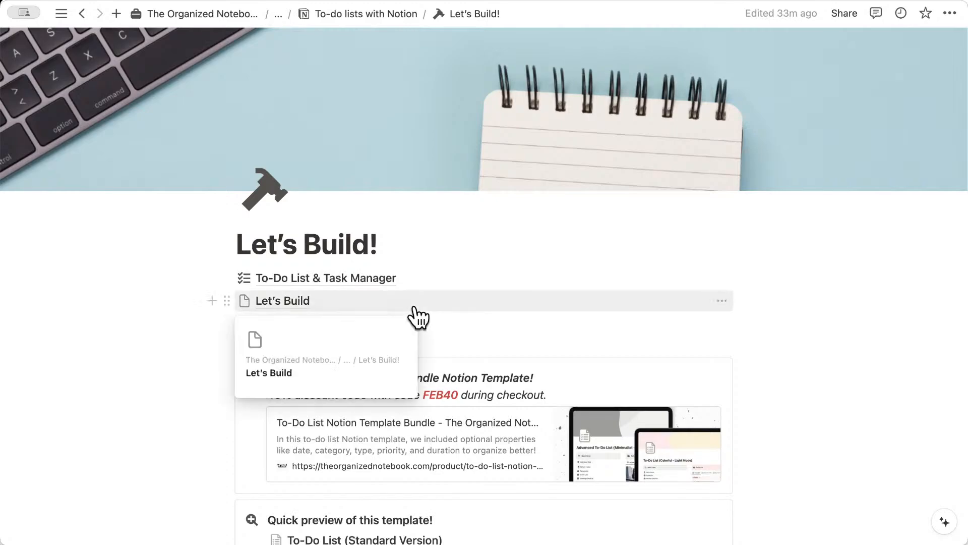
mouse_move(380, 280)
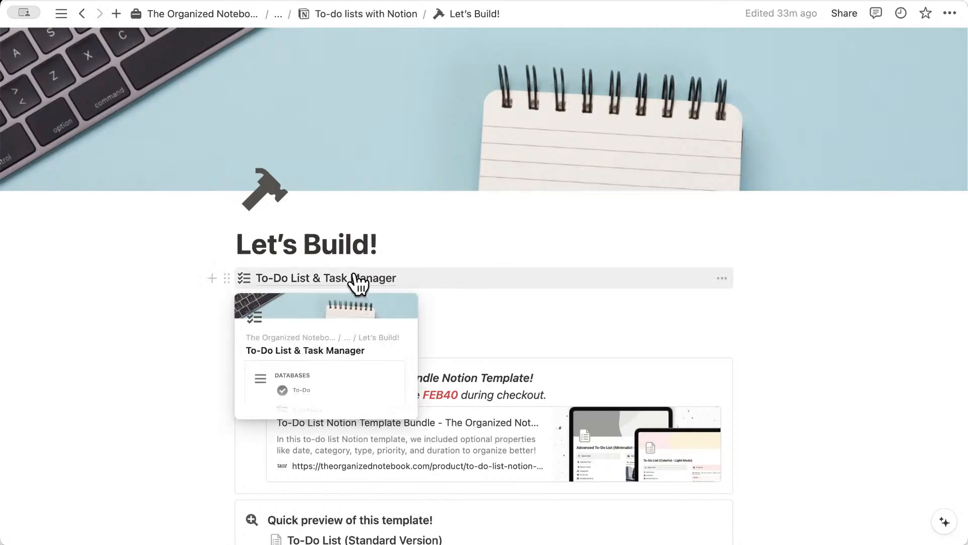
click(358, 282)
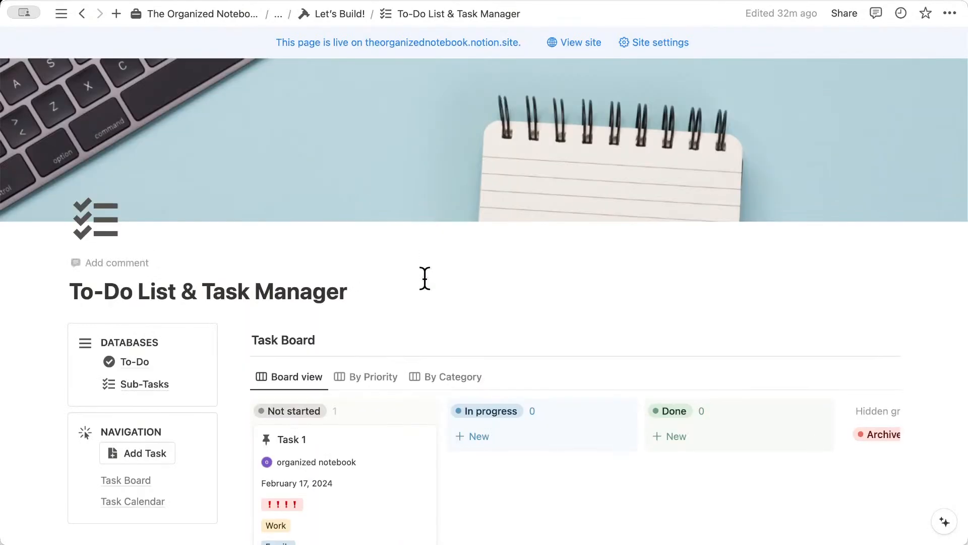
scroll(423, 277, down, 1)
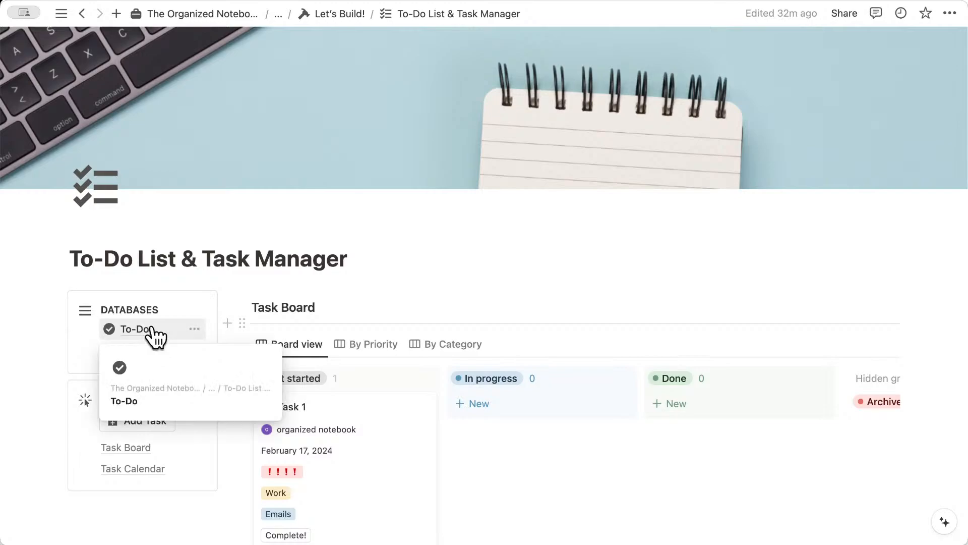
- Open the To-Do database and look through its By Priority, By Category and Calendar views, ending on the Board view
click(136, 329)
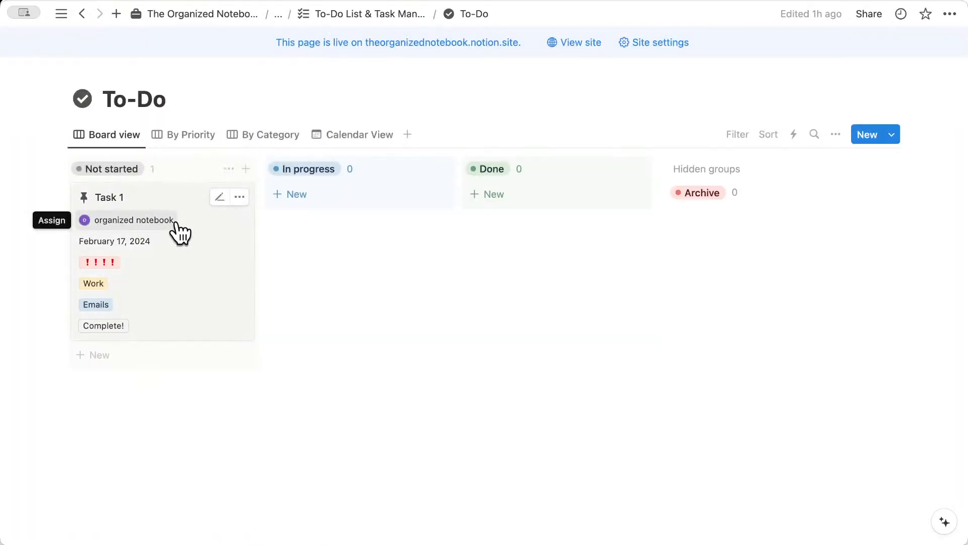
click(184, 139)
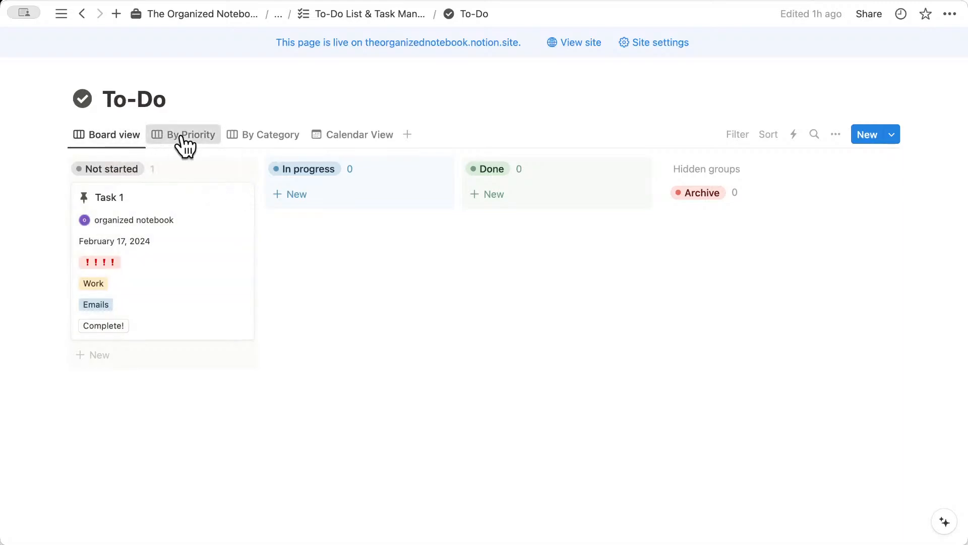
click(263, 142)
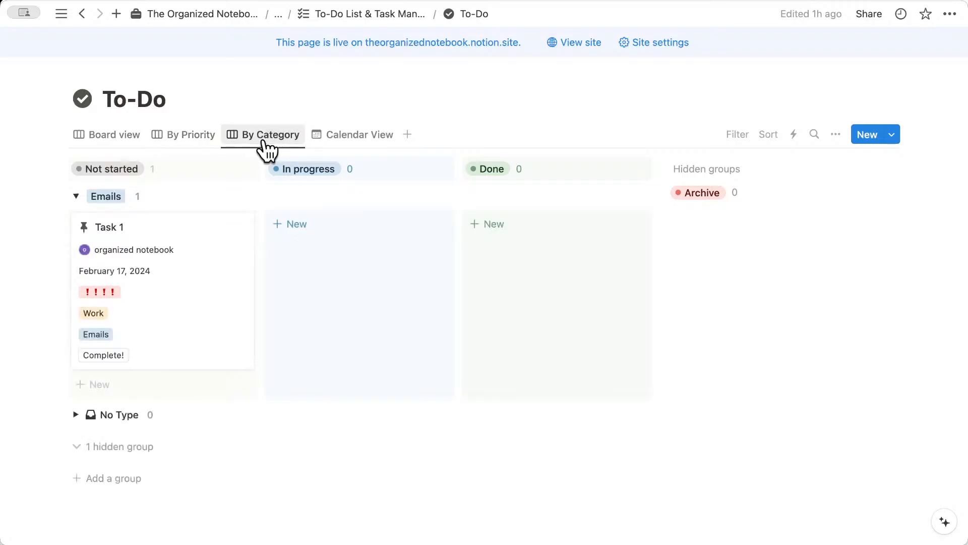
click(348, 142)
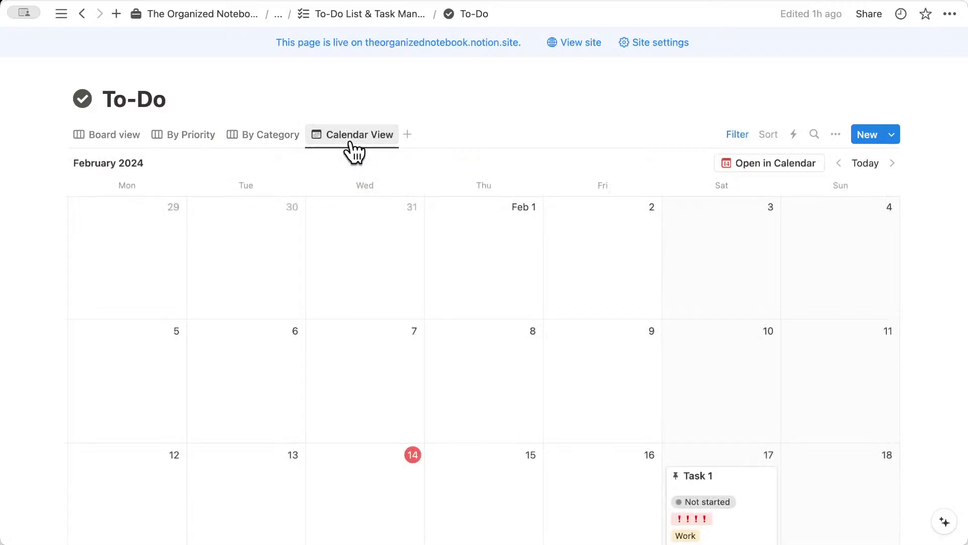
click(272, 140)
click(185, 133)
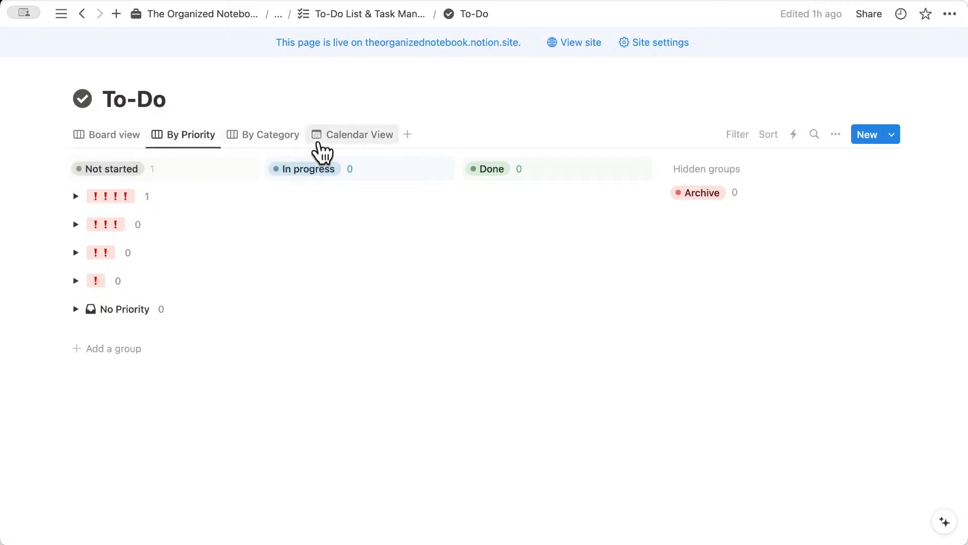
click(265, 135)
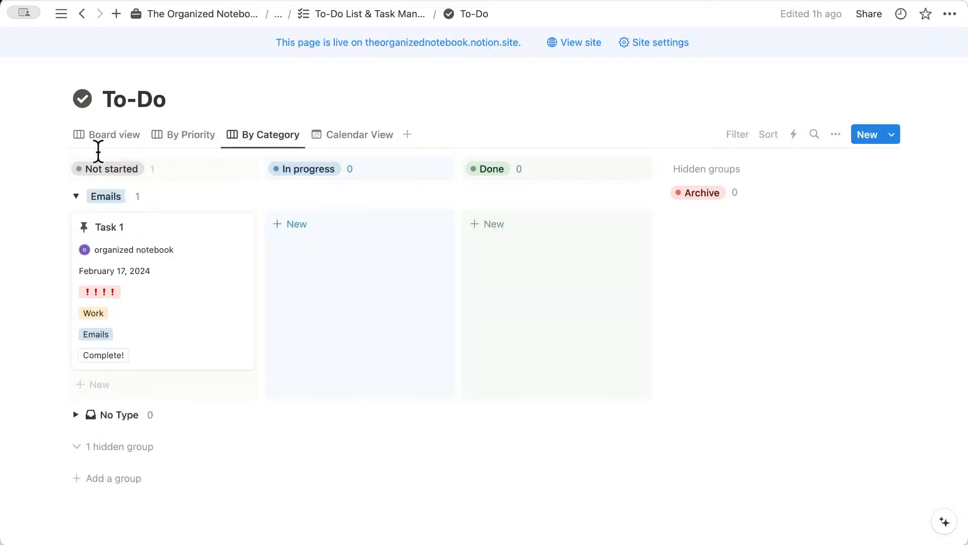
click(191, 141)
click(110, 134)
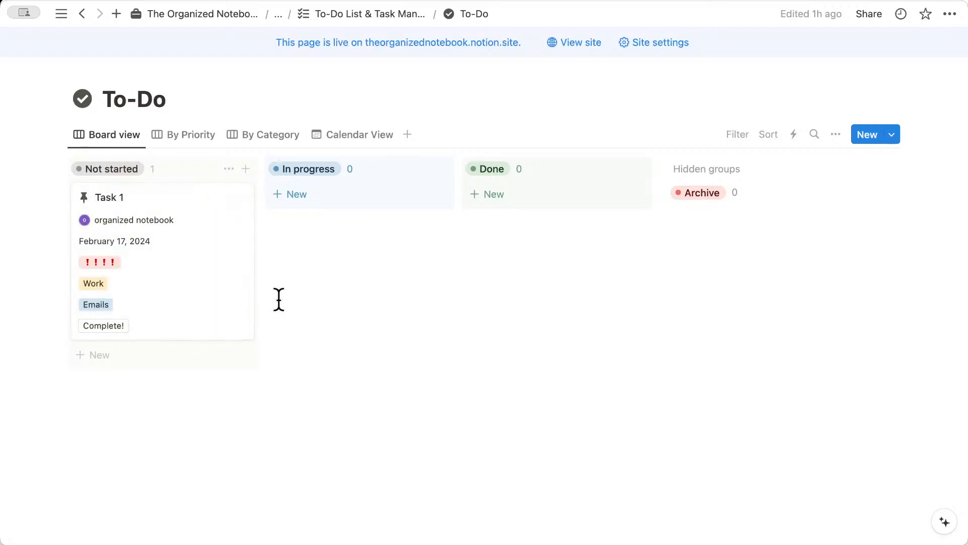
- Mark Task 1 as complete on the board, and move its card back to the Not started group
click(106, 327)
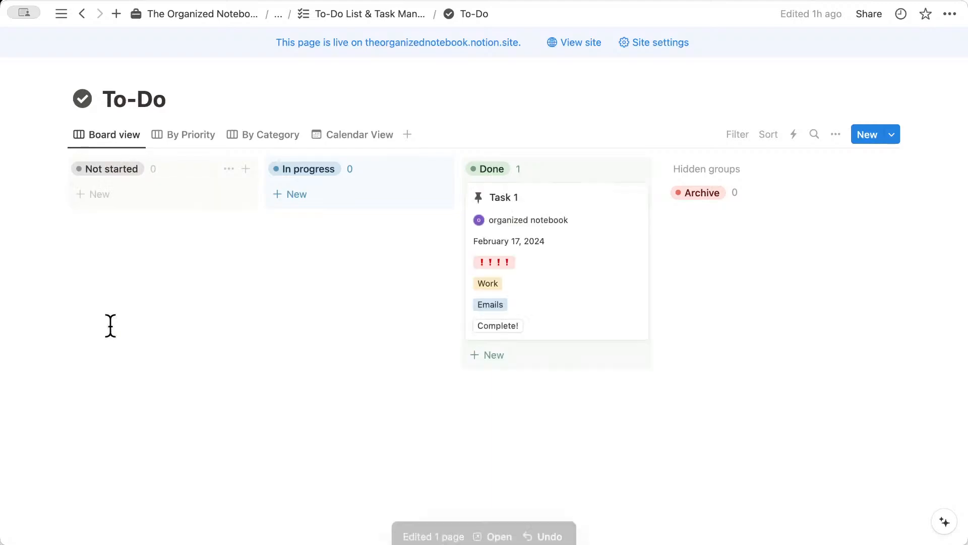
drag(558, 303, 154, 265)
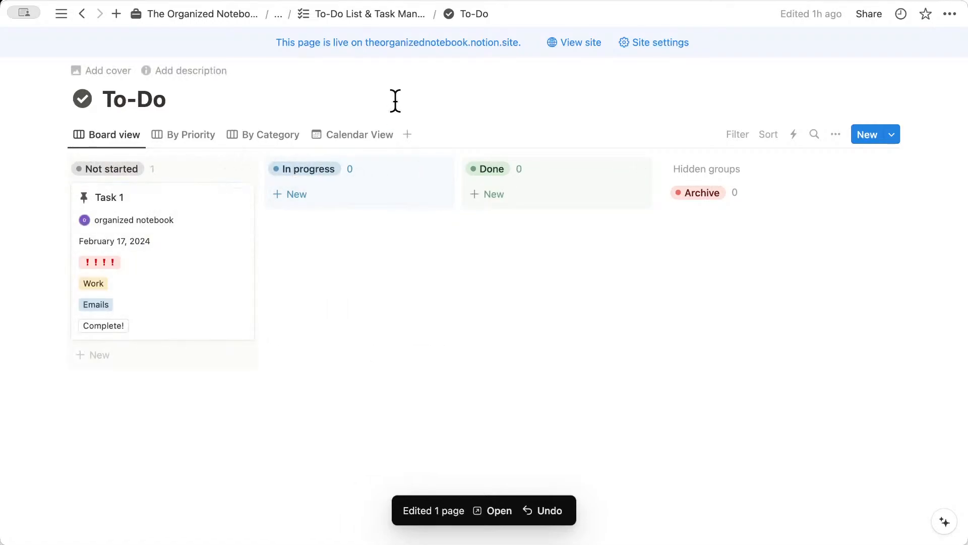
- Return to the To-Do List & Task Manager page
click(377, 15)
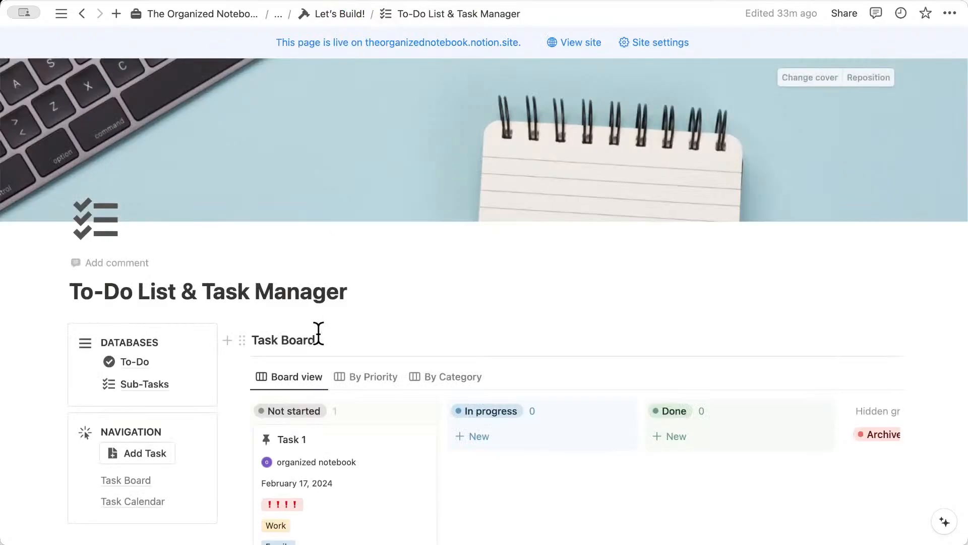
- Open the Sub-Tasks database to view its table, and return to the To-Do List & Task Manager page
click(145, 388)
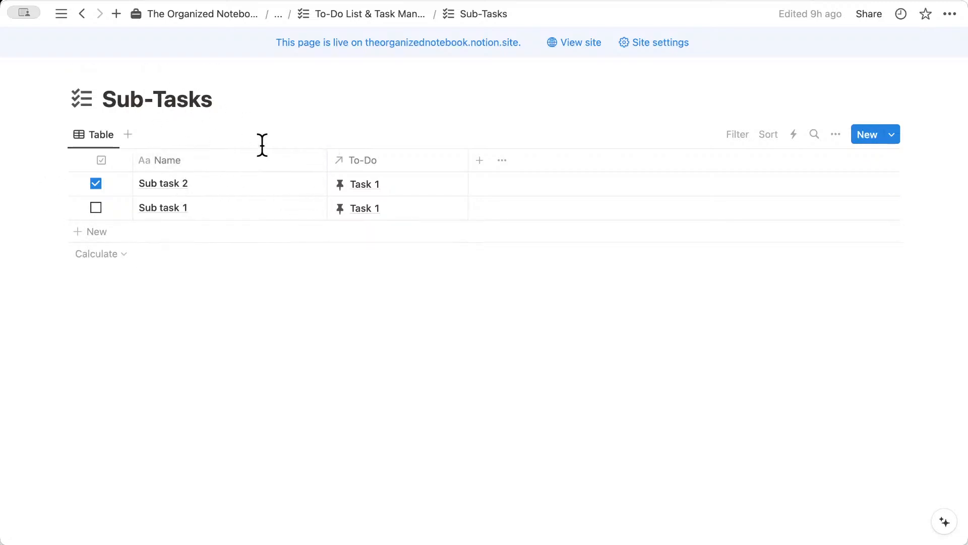
click(394, 15)
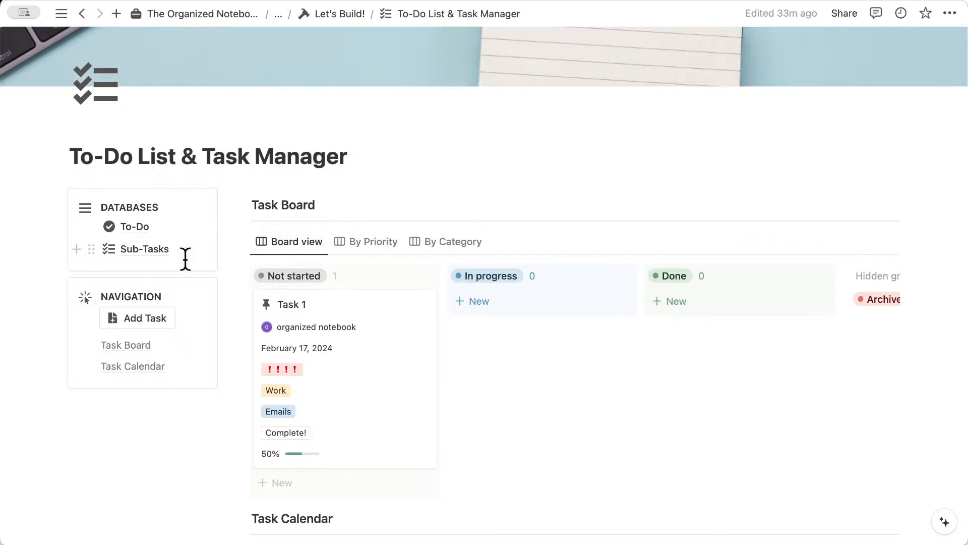
drag(238, 235, 241, 189)
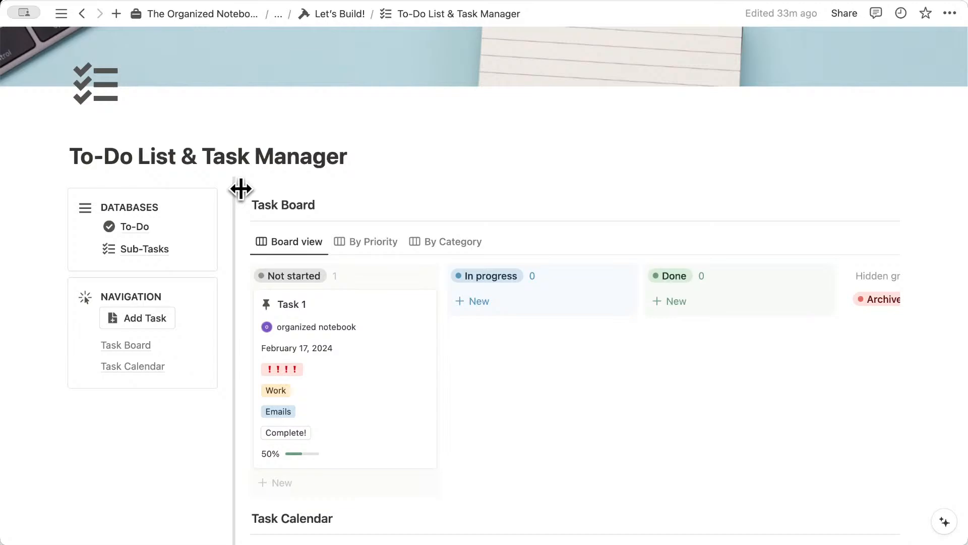
drag(240, 188, 241, 189)
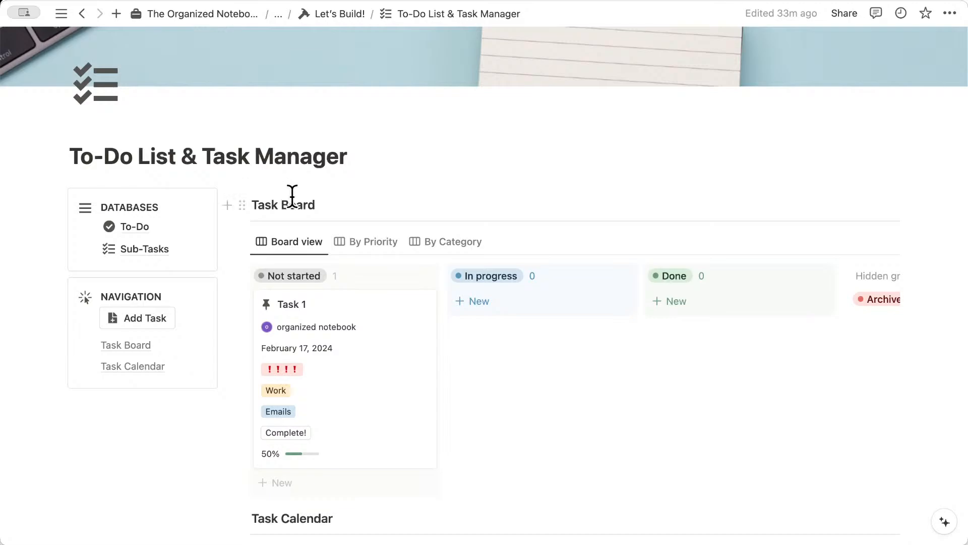
drag(242, 241, 245, 193)
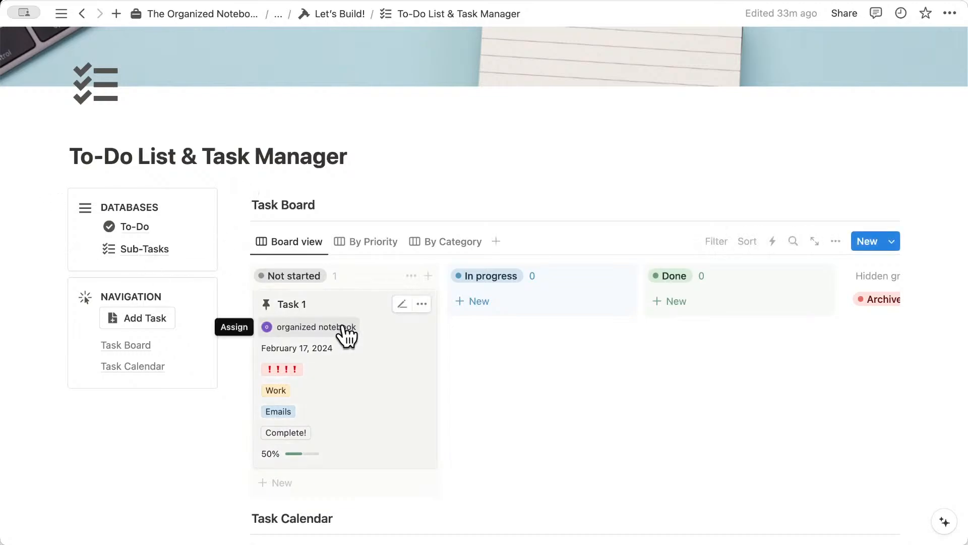
- Check the Task Board's view options and look through its By Priority and By Category views, ending on Board view
click(836, 241)
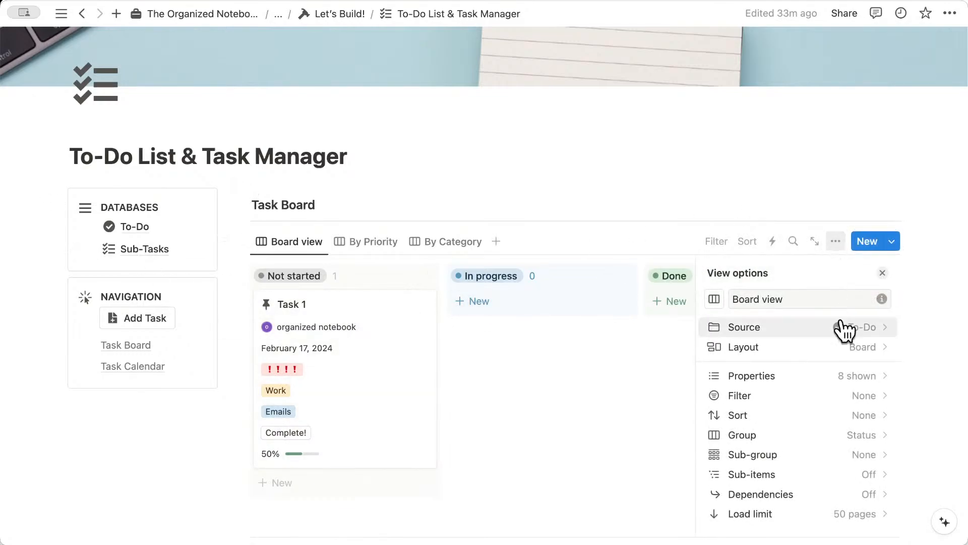
click(883, 273)
scroll(620, 366, down, 1)
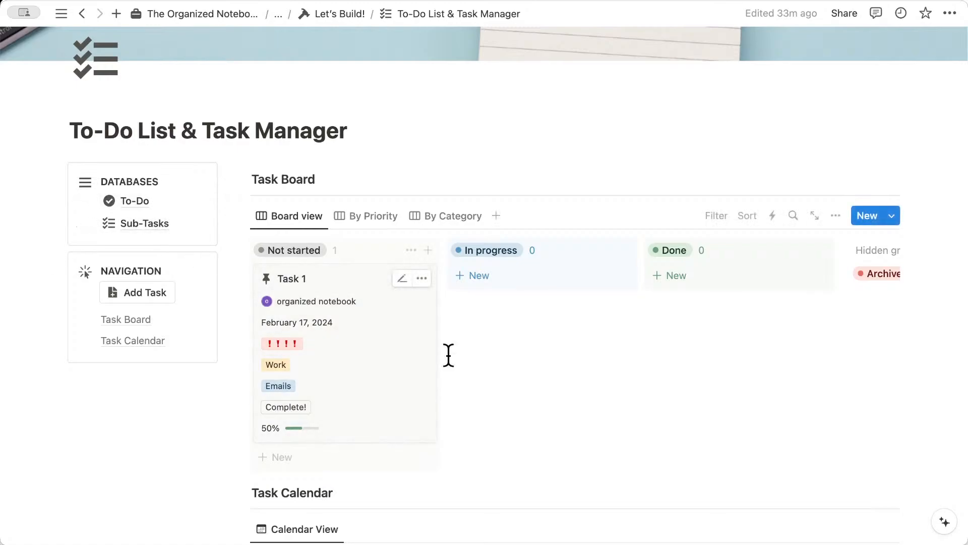
scroll(509, 369, down, 1)
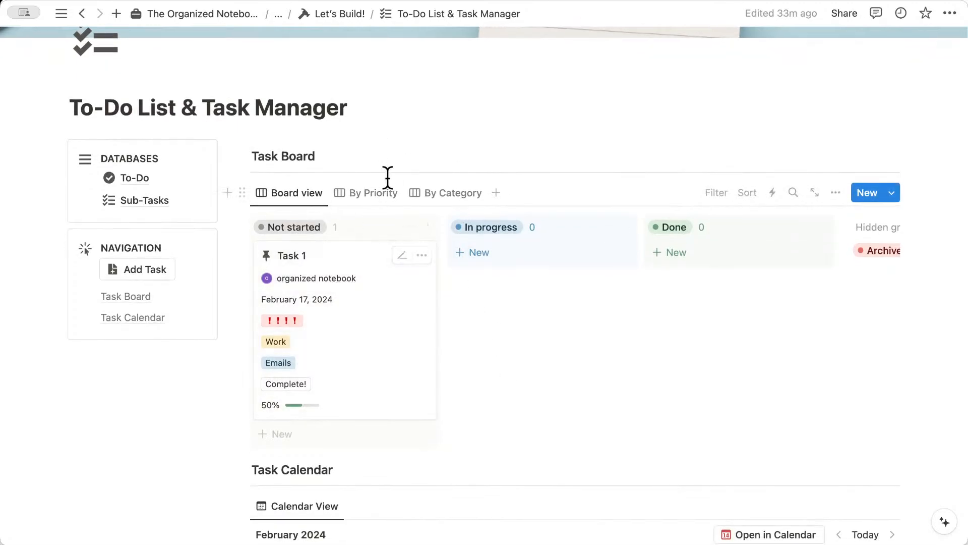
click(376, 198)
click(439, 198)
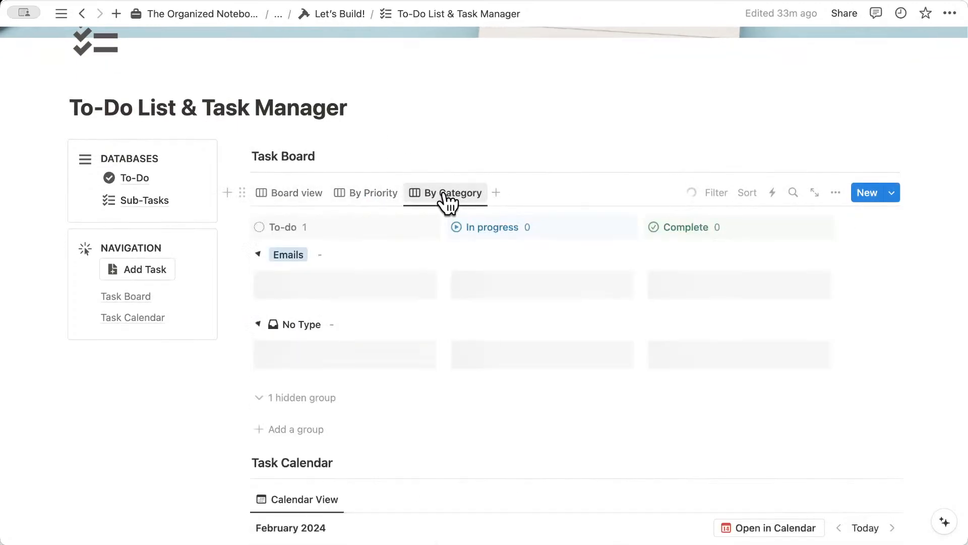
click(302, 197)
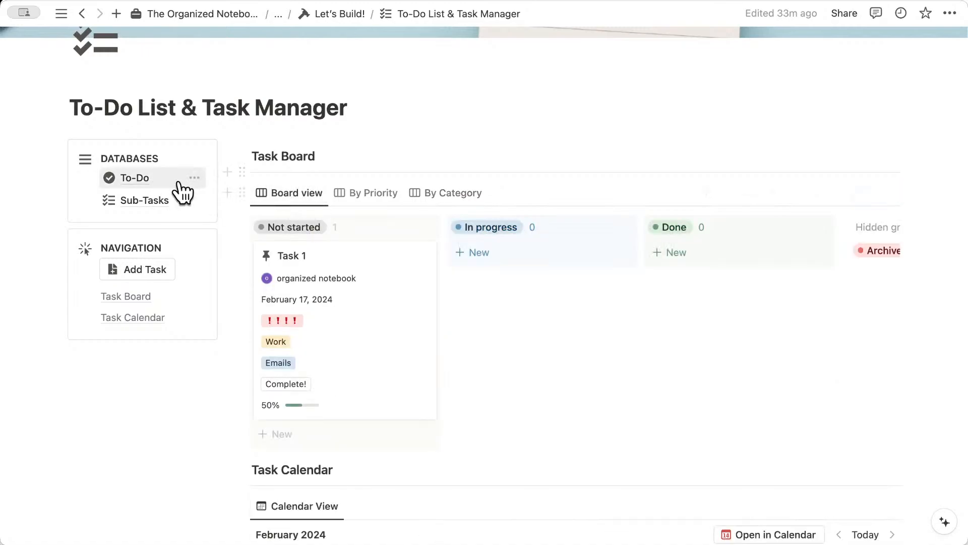
- Look over the Task Calendar for February 2024, checking the Task 1 entry on February 17
scroll(277, 167, down, 6)
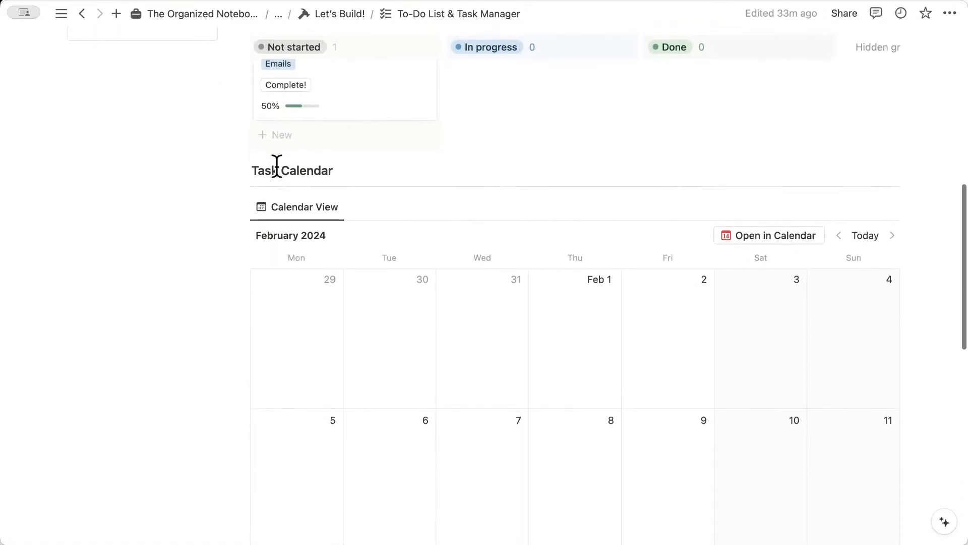
scroll(312, 215, down, 3)
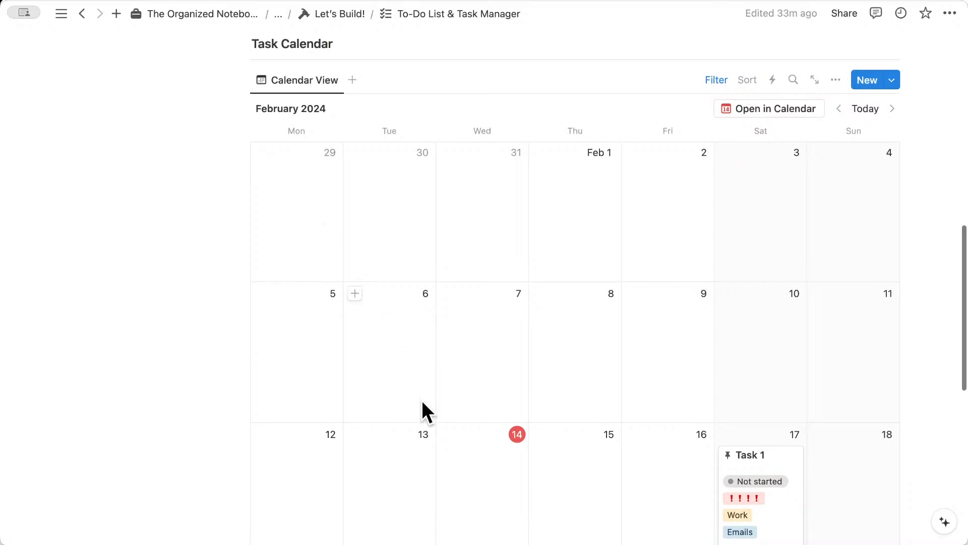
scroll(426, 410, down, 1)
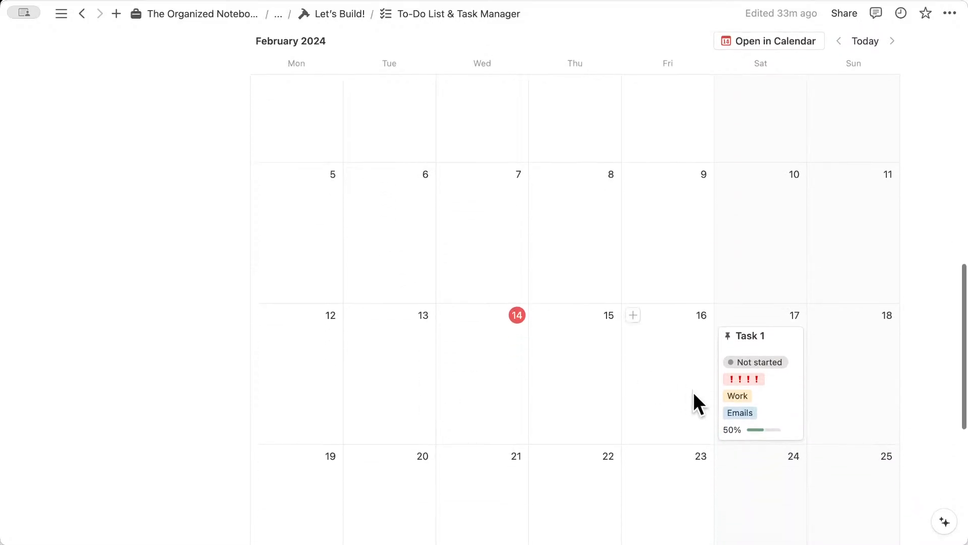
click(780, 403)
click(917, 255)
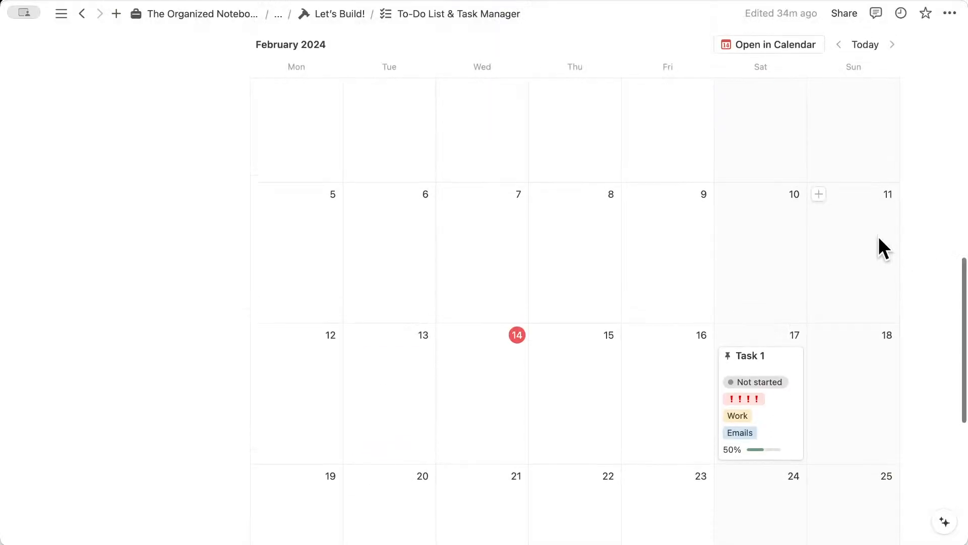
scroll(878, 244, up, 4)
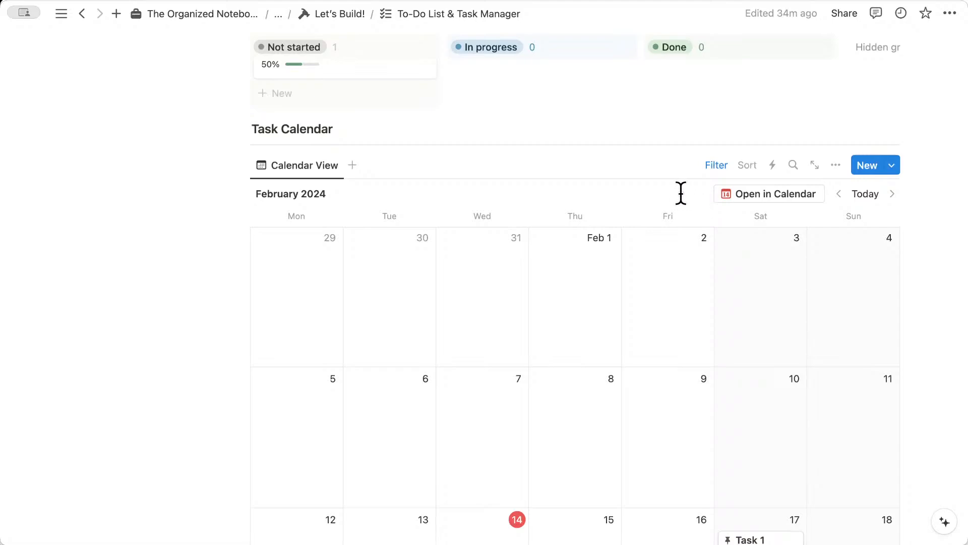
- Try the Task Board and Task Calendar links in the NAVIGATION callout
scroll(681, 194, up, 5)
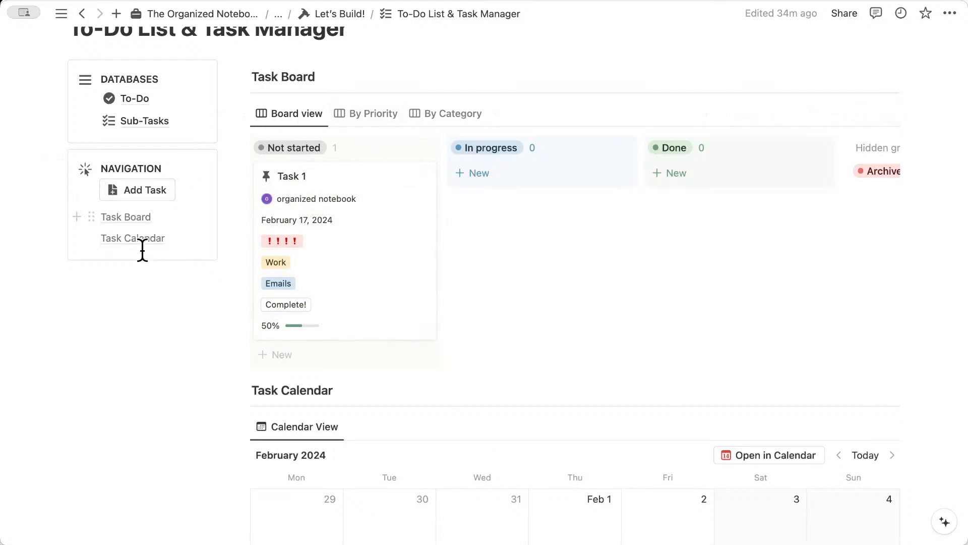
click(148, 216)
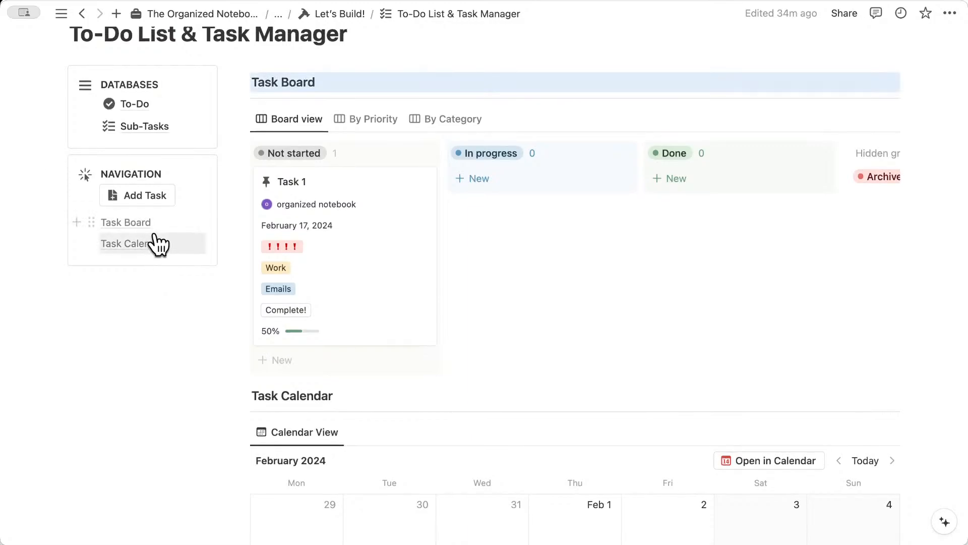
click(149, 245)
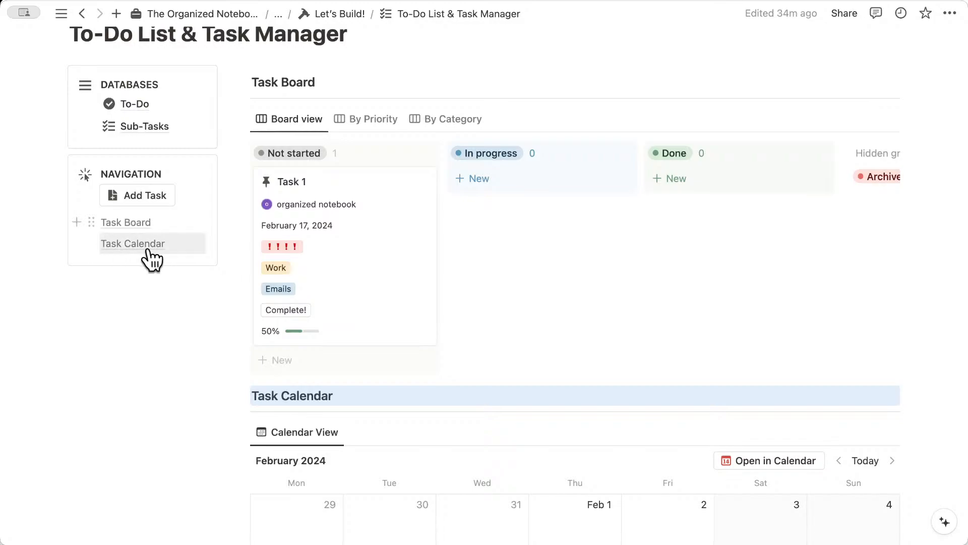
- Go back to the Let's Build! page and open its blank Let's Build subpage
scroll(149, 250, up, 5)
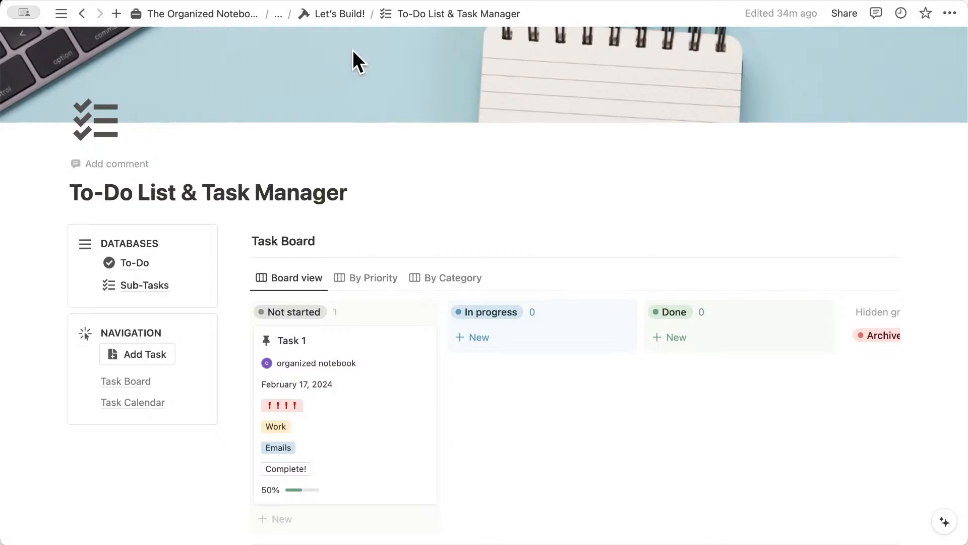
scroll(340, 74, up, 2)
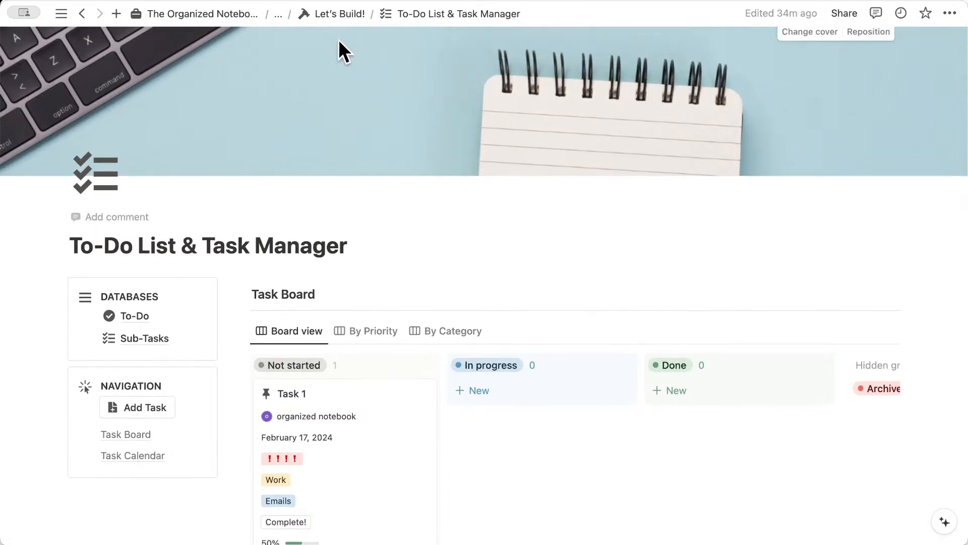
click(335, 16)
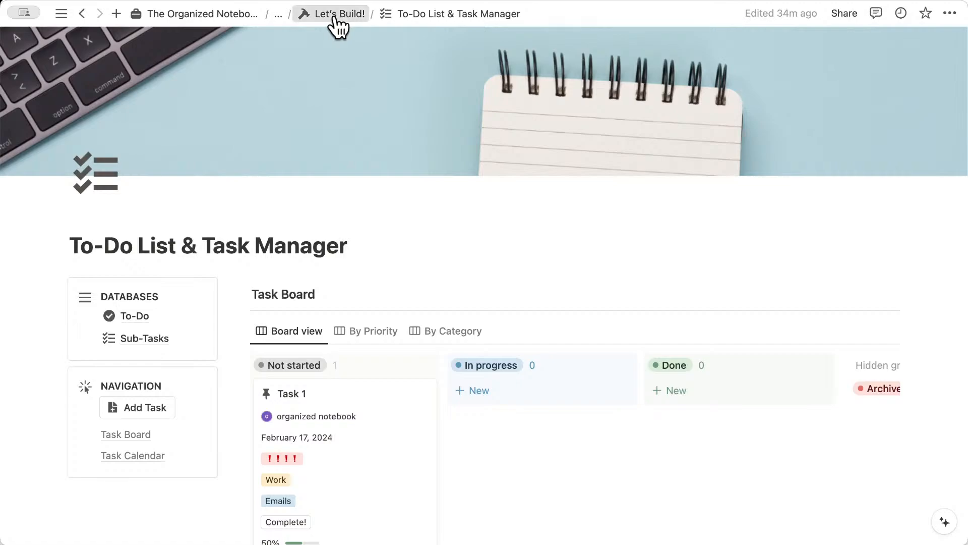
scroll(373, 172, down, 5)
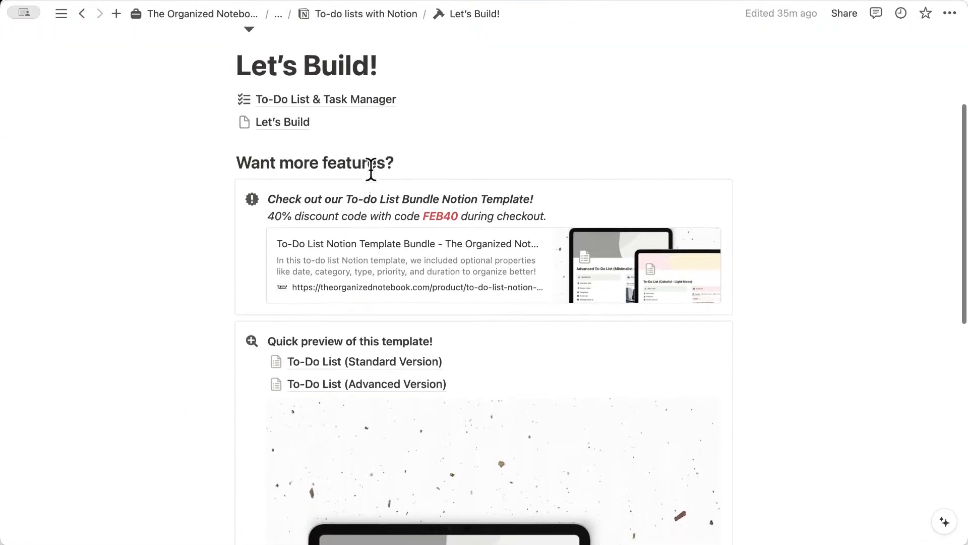
scroll(374, 166, up, 2)
mouse_move(285, 177)
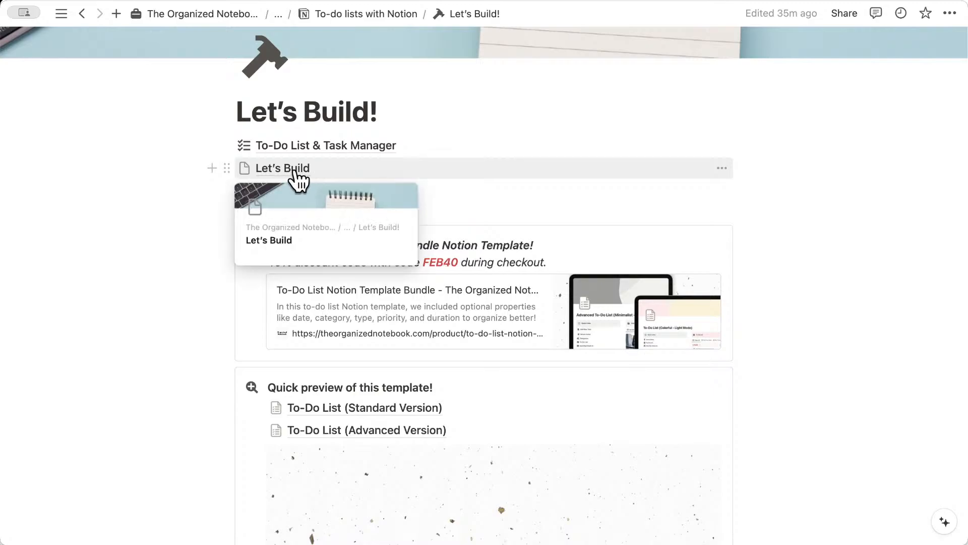
click(278, 170)
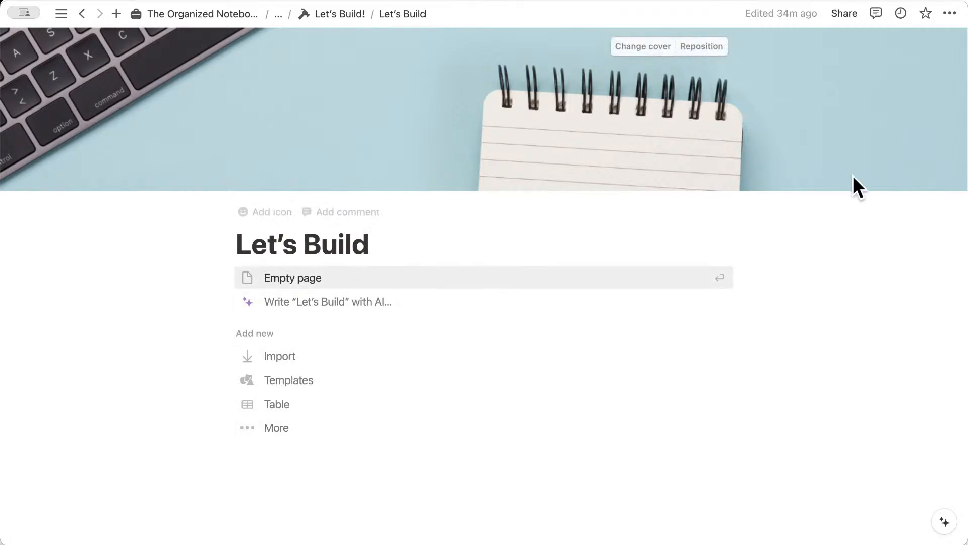
- Turn on small text and full width for the Let's Build page
click(951, 14)
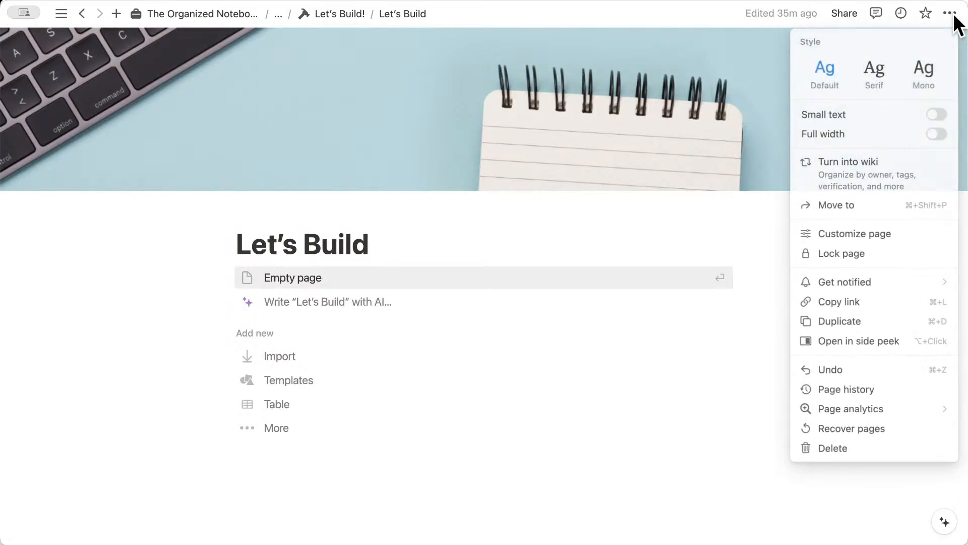
click(937, 116)
click(936, 136)
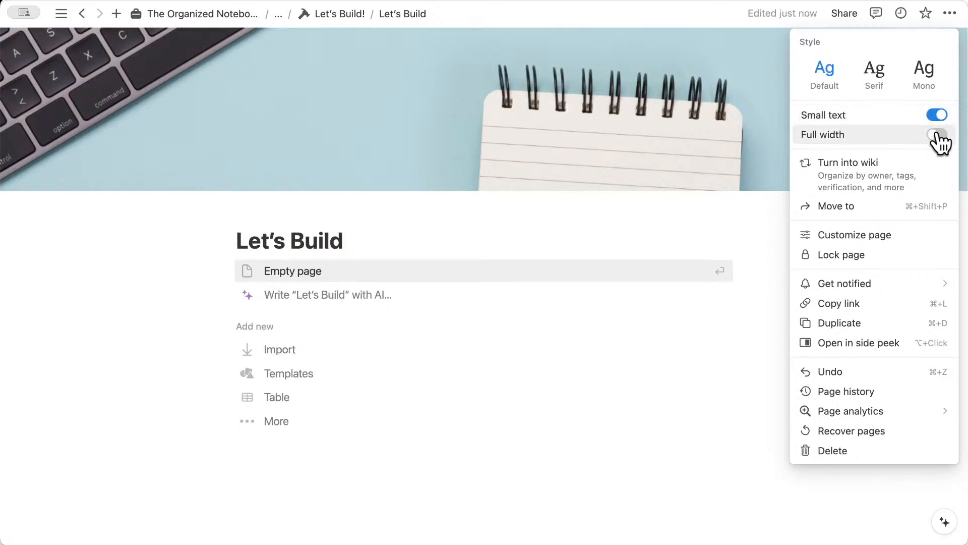
click(749, 244)
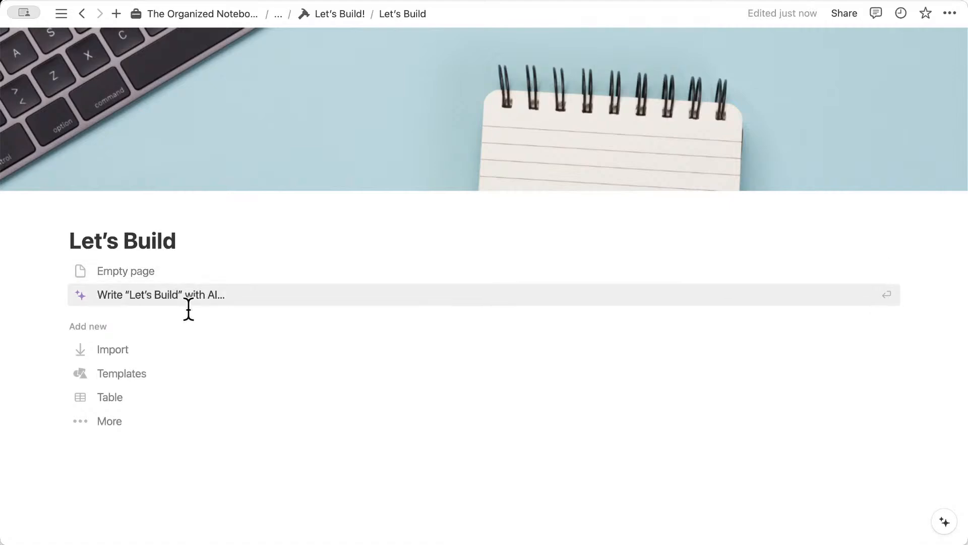
- Start the Let's Build page as an empty page and add a callout block with the stacked-disk database icon
click(178, 275)
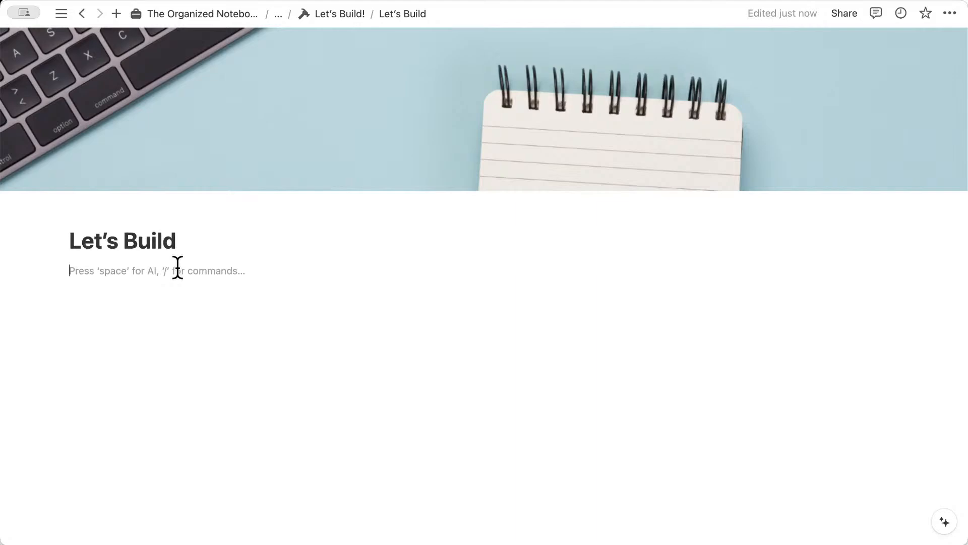
text(/callout)
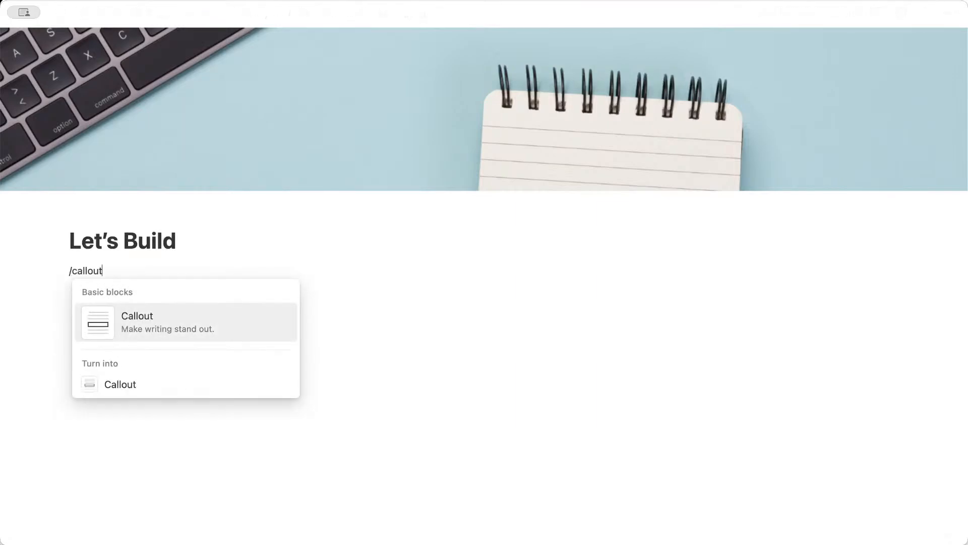
click(182, 324)
click(86, 282)
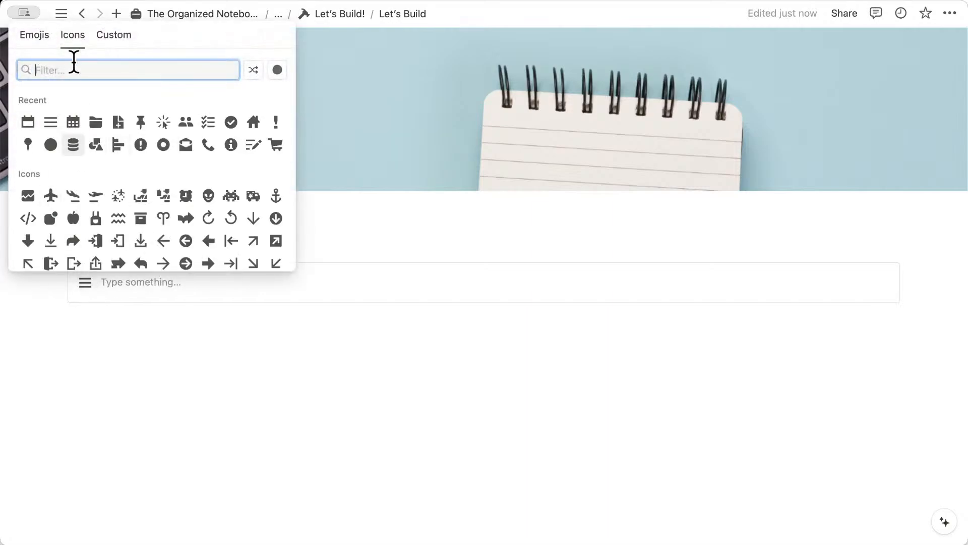
text(database)
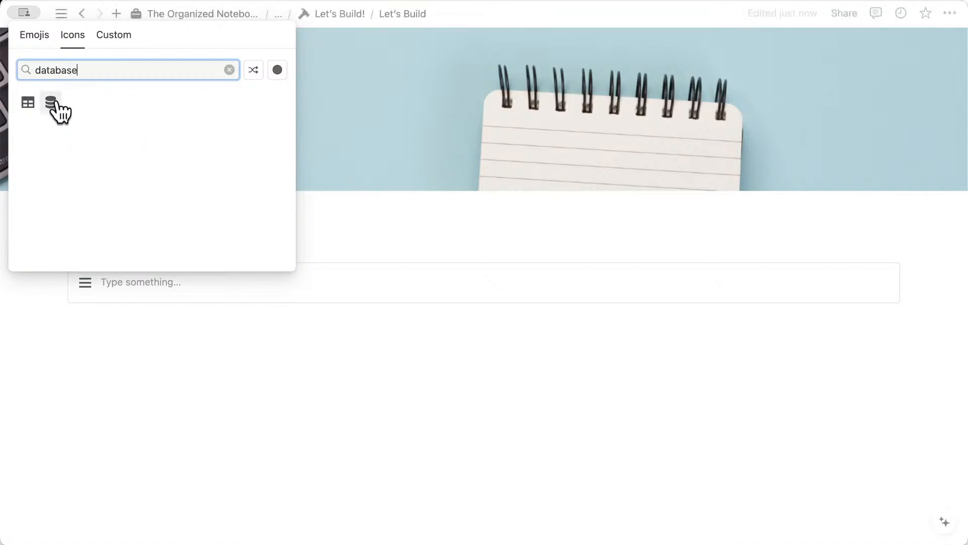
click(54, 102)
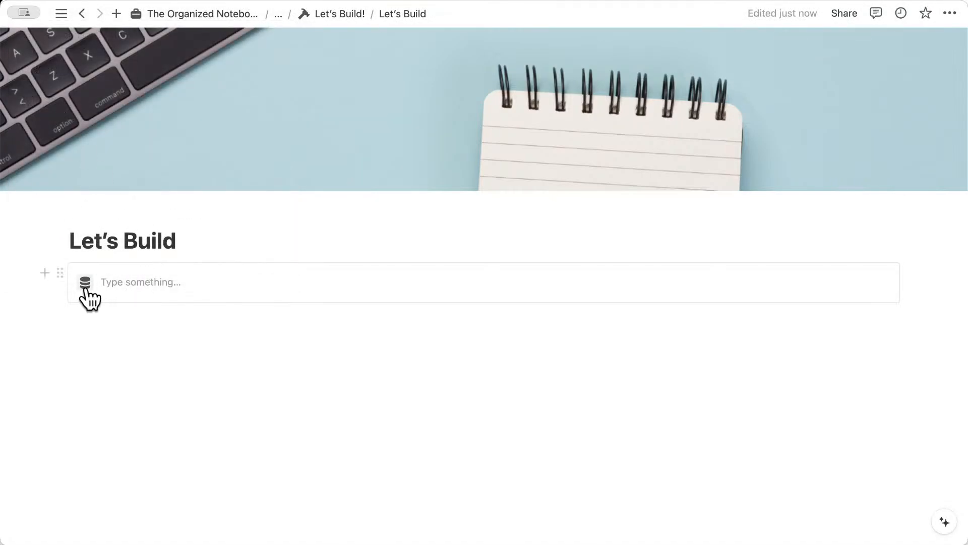
- Title the callout block DATABASES and make the title bold
click(158, 283)
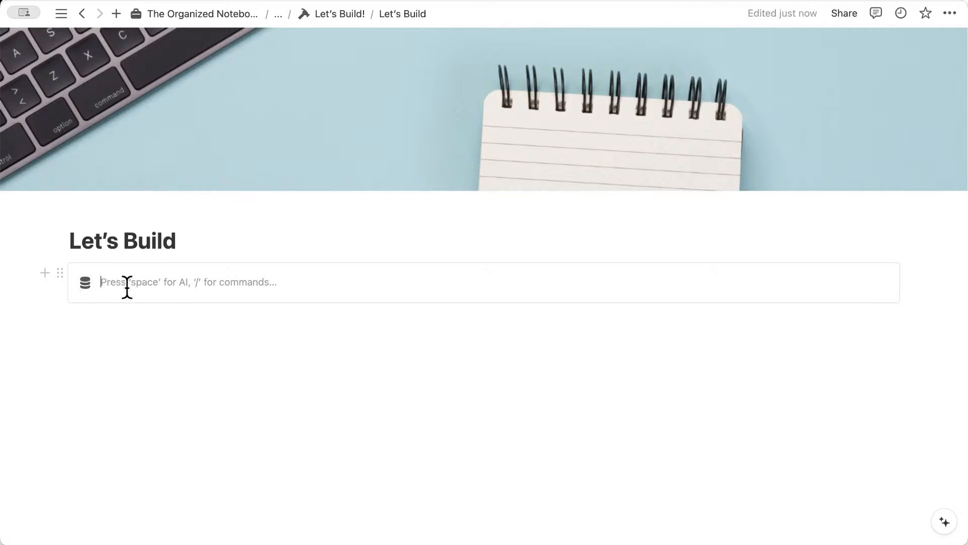
text(DATABASES)
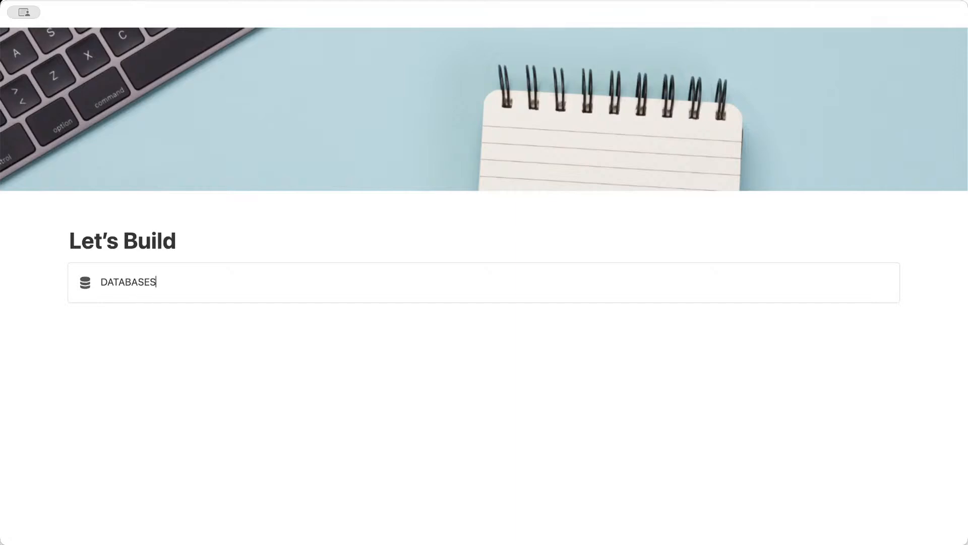
double_click(121, 281)
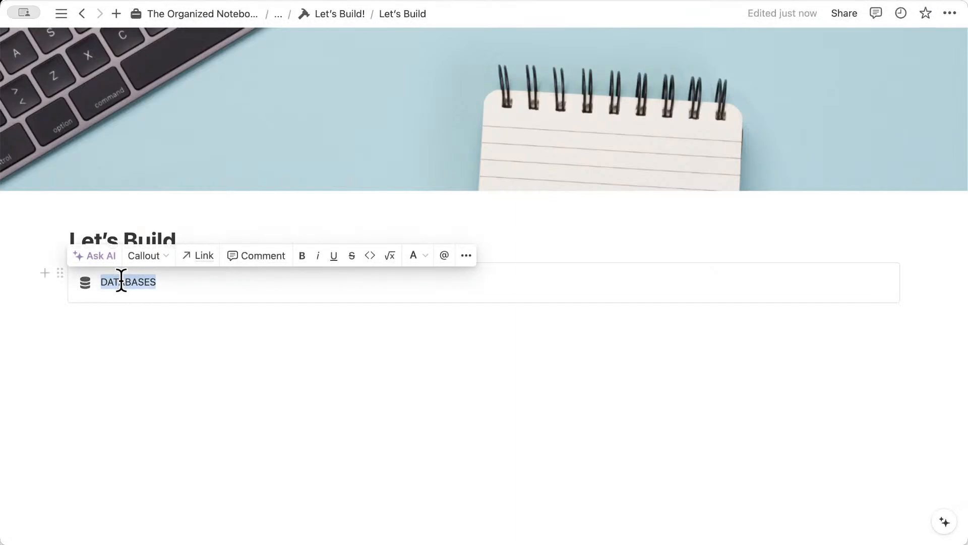
click(301, 256)
click(209, 285)
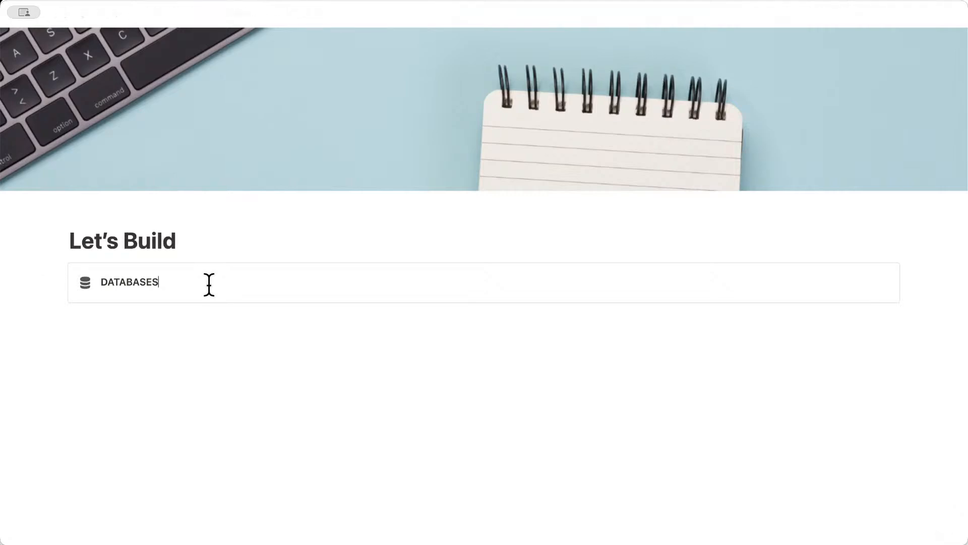
- Add a sub-page inside the DATABASES callout and title it To-do (EVENT)
key(Return)
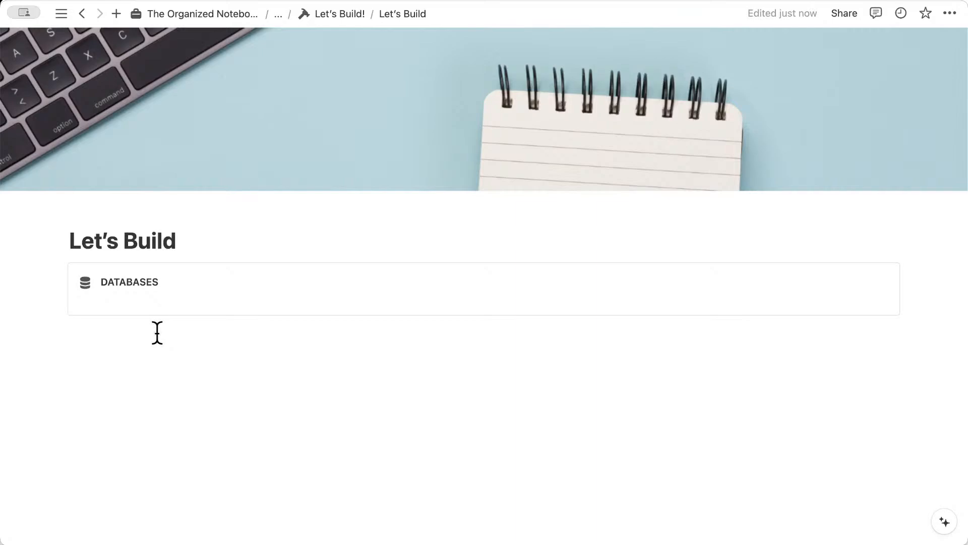
text(/page)
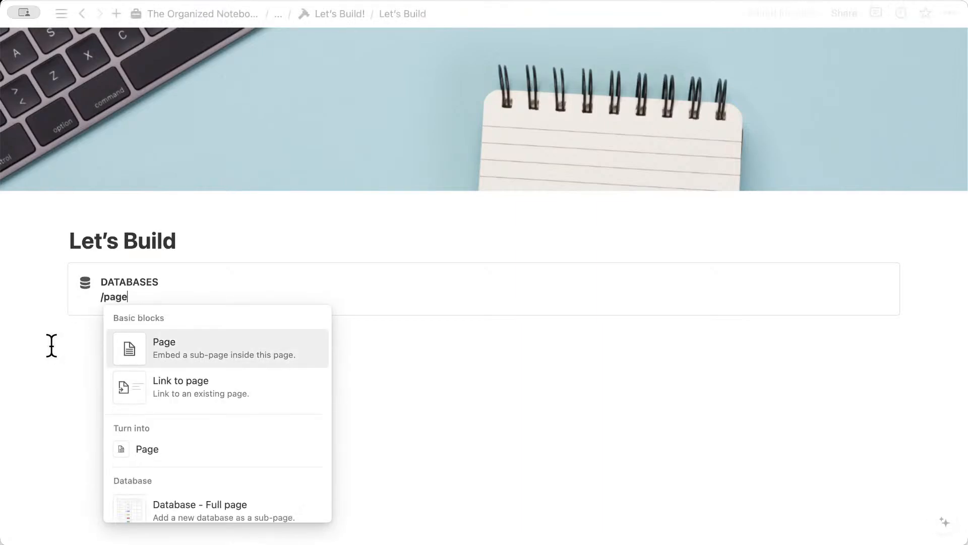
click(183, 354)
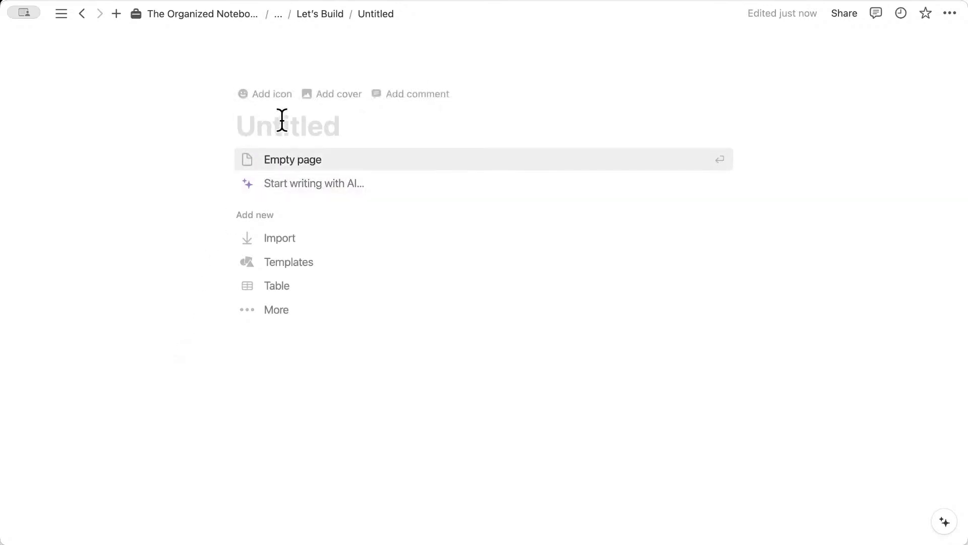
text(Task)
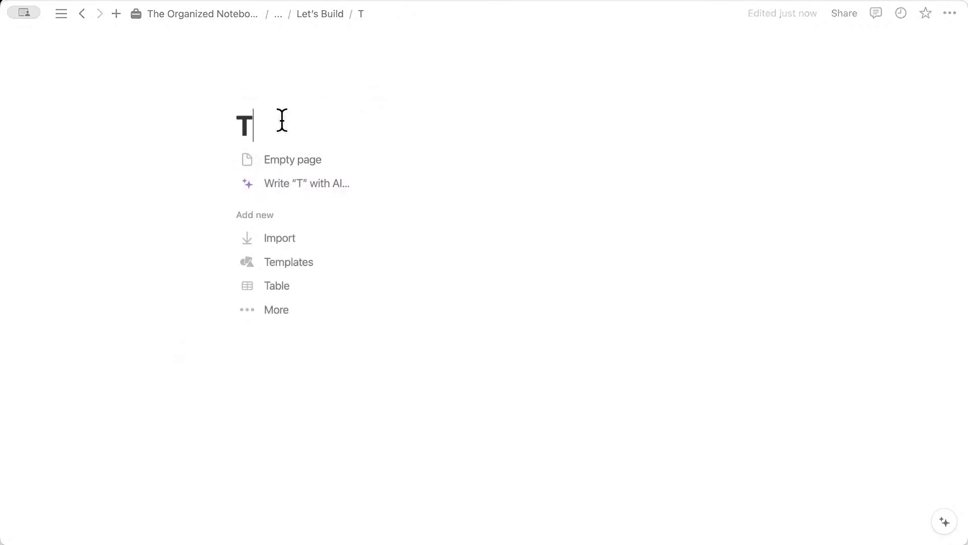
key(BackSpace)
key(BackSpace)
key(BackSpace)
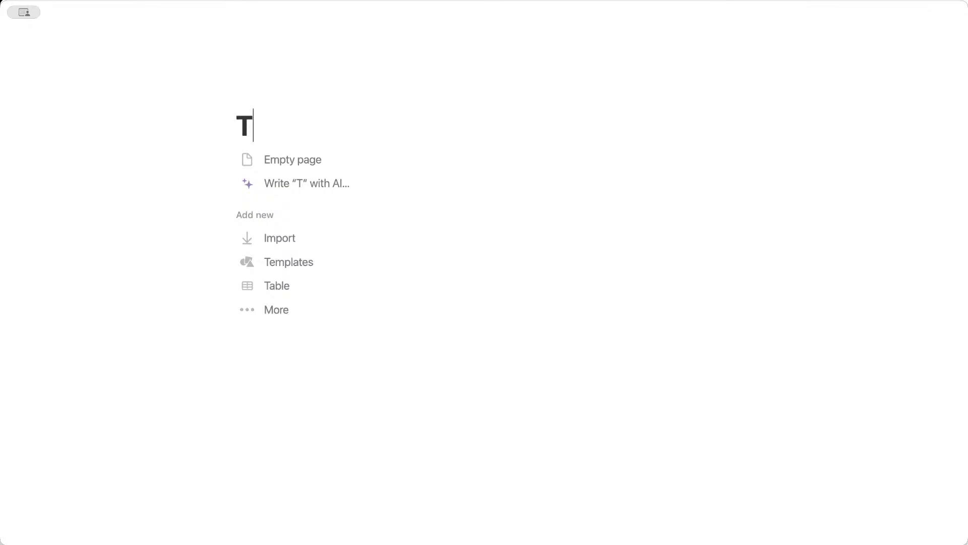
text(o-do )
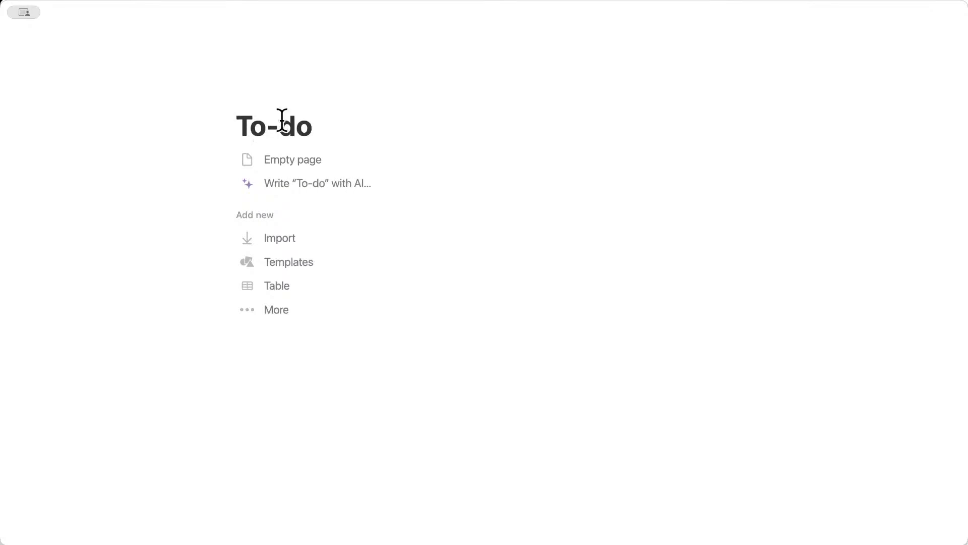
text(()
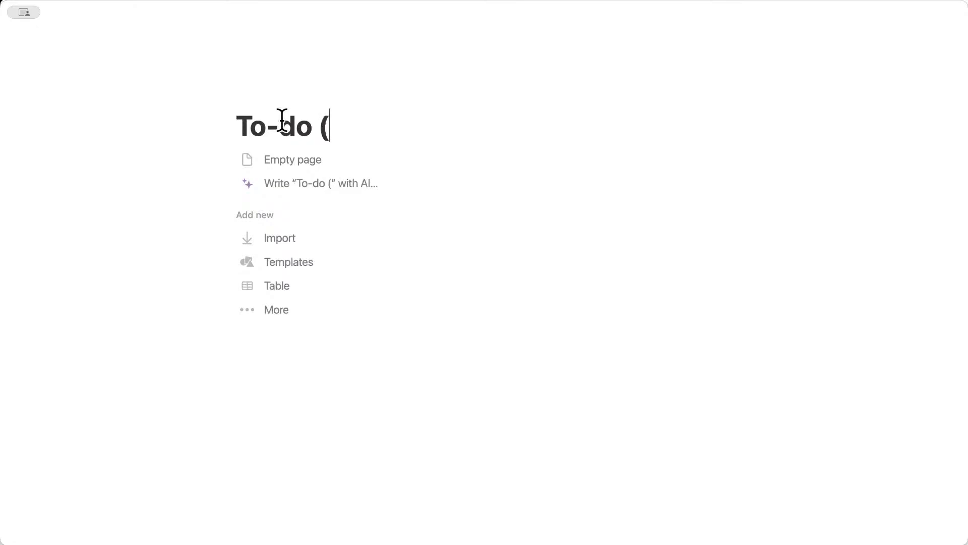
text(EVENT))
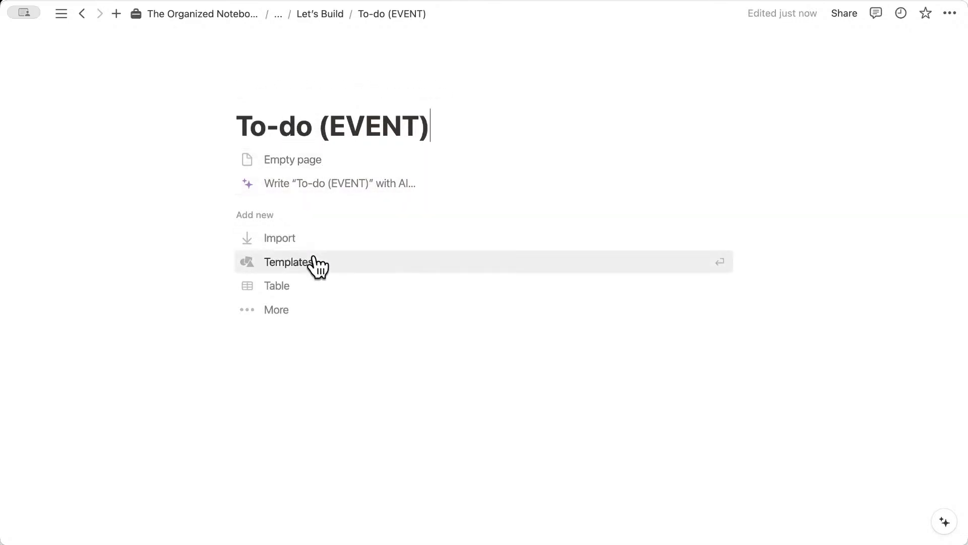
- Turn the To-do (EVENT) page into a board view backed by a new database
click(313, 315)
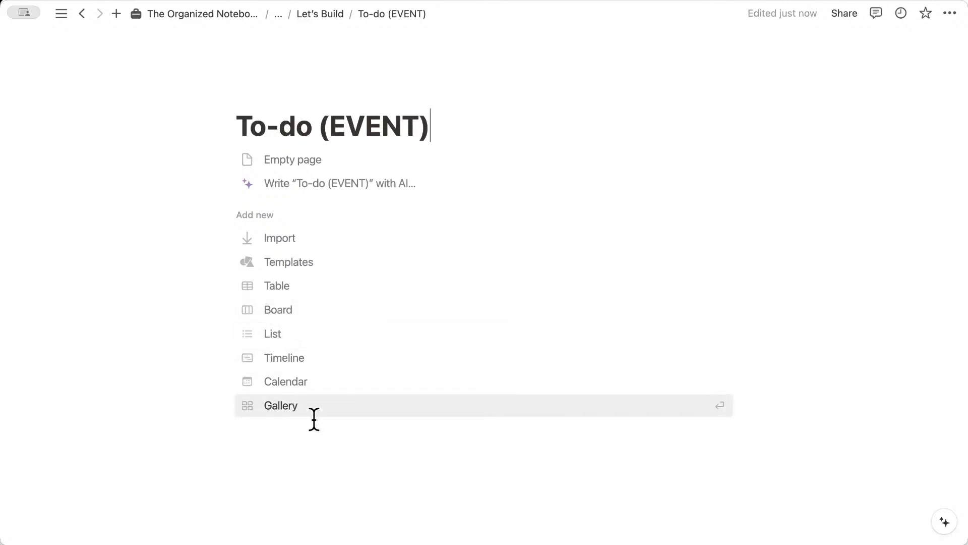
click(300, 312)
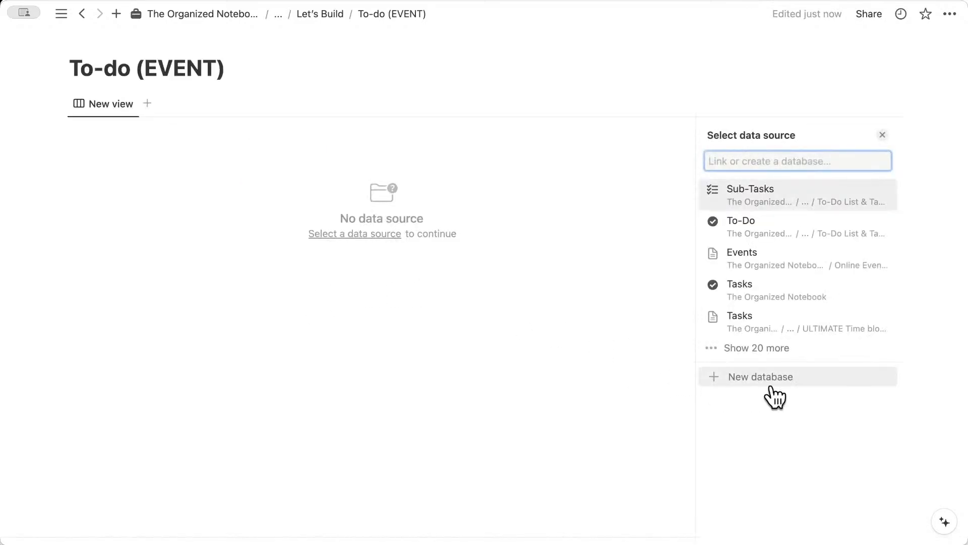
click(756, 380)
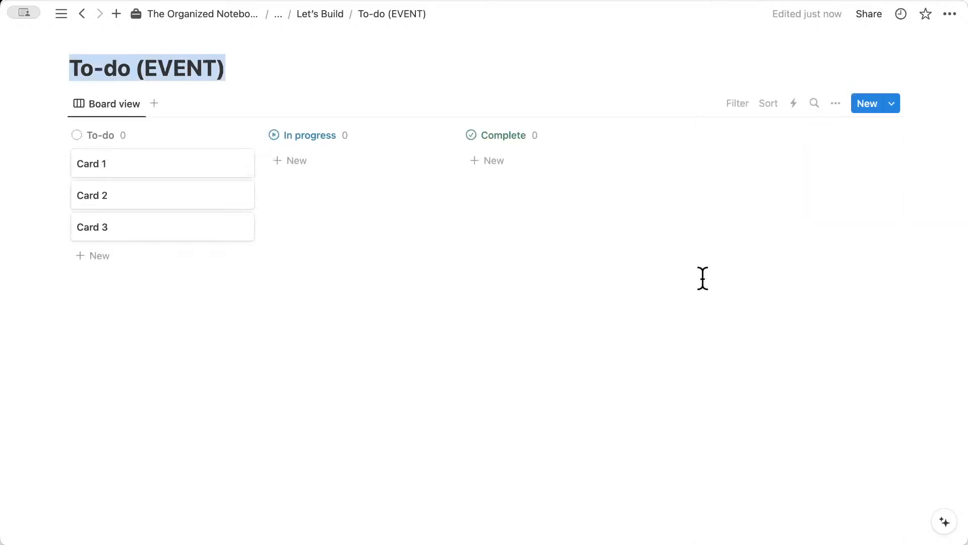
click(281, 65)
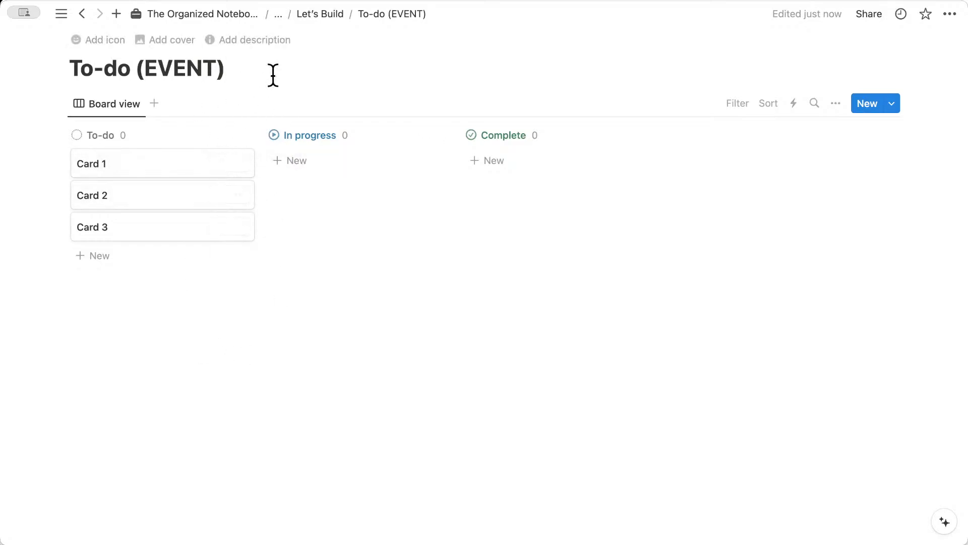
- Give the To-do (EVENT) database the solid round checkmark icon
click(106, 40)
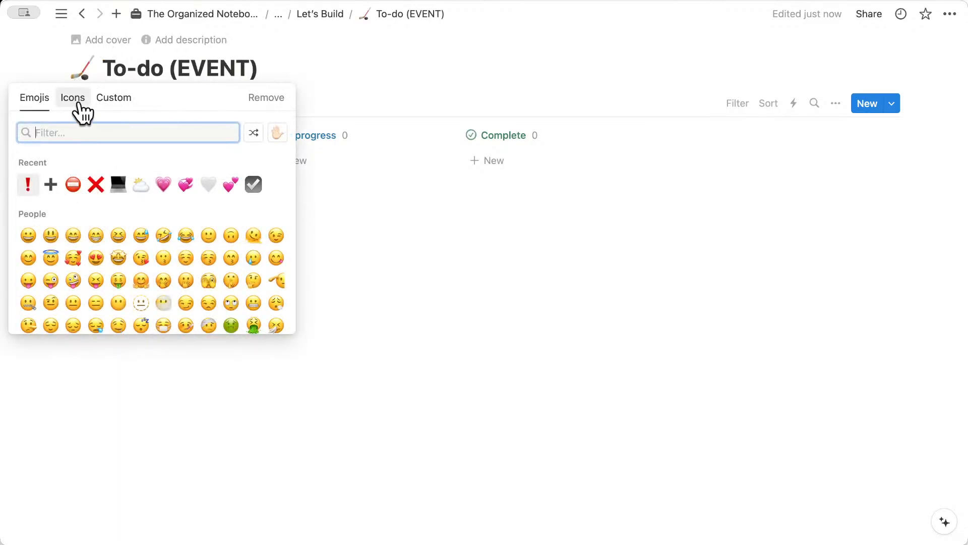
click(74, 99)
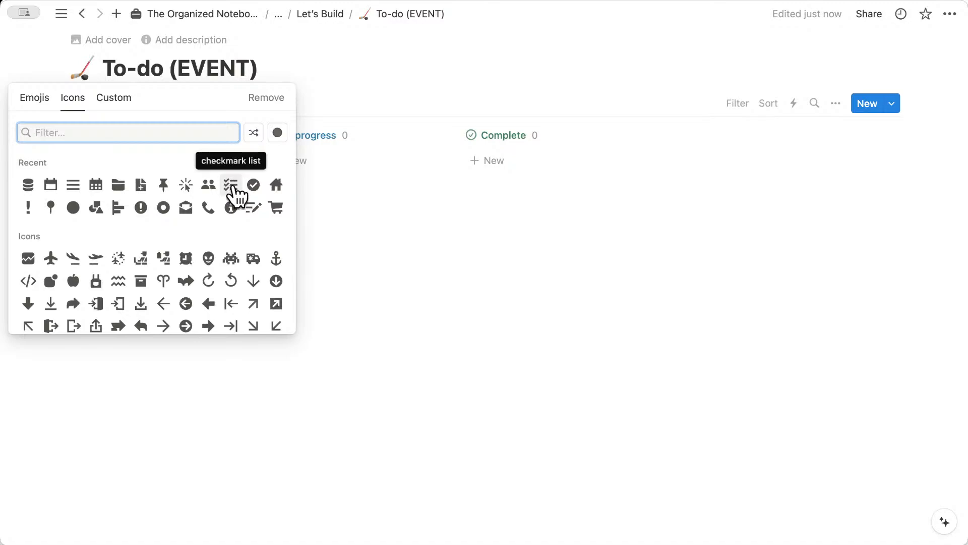
click(232, 186)
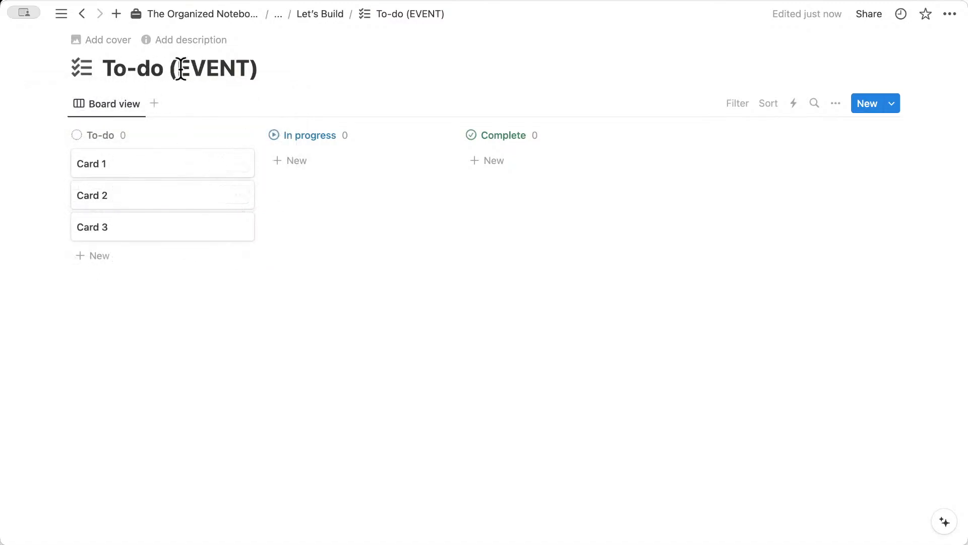
click(82, 64)
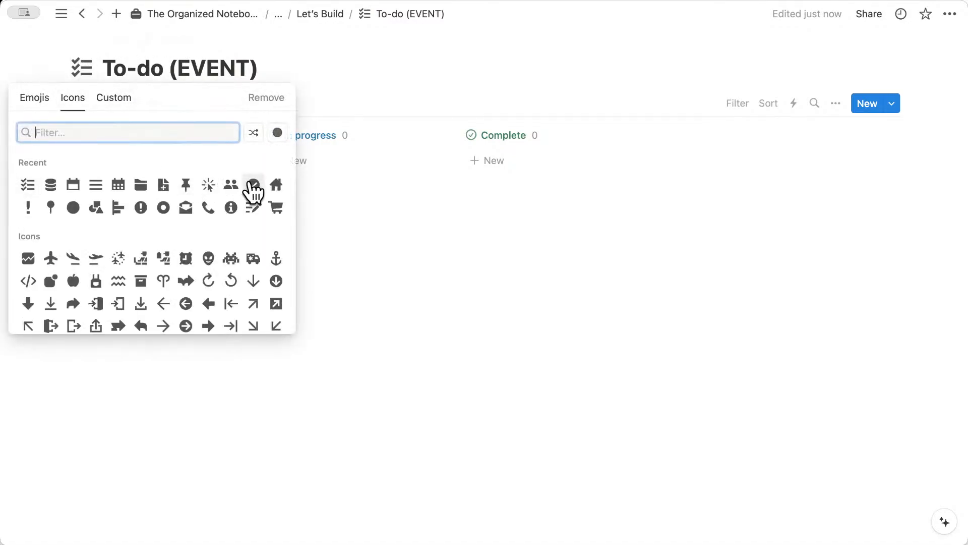
click(253, 186)
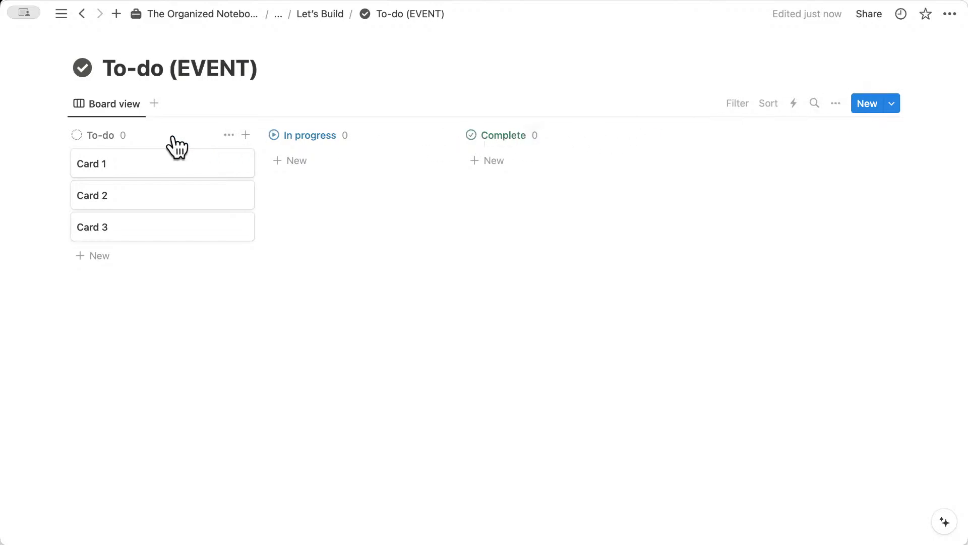
- Set the board's Status grouping to be by Option
click(835, 103)
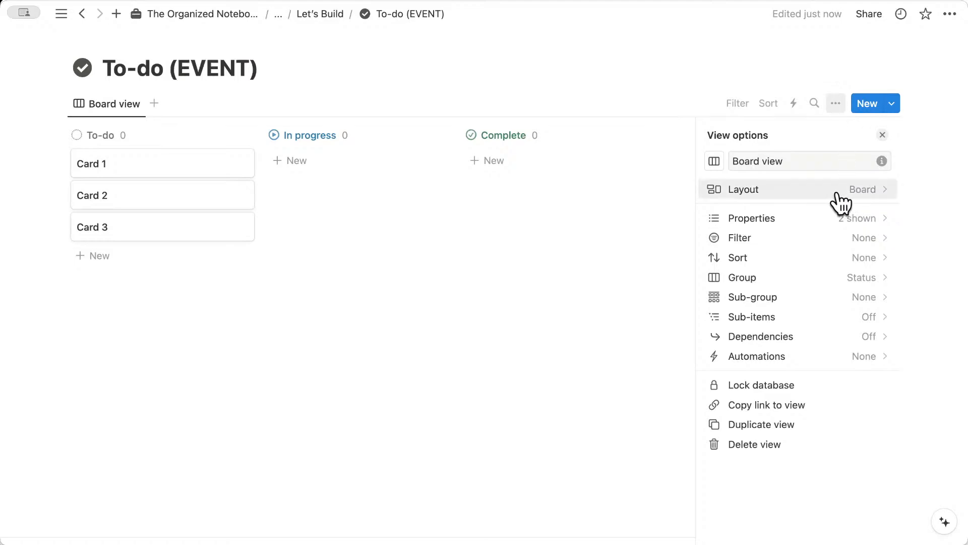
click(807, 278)
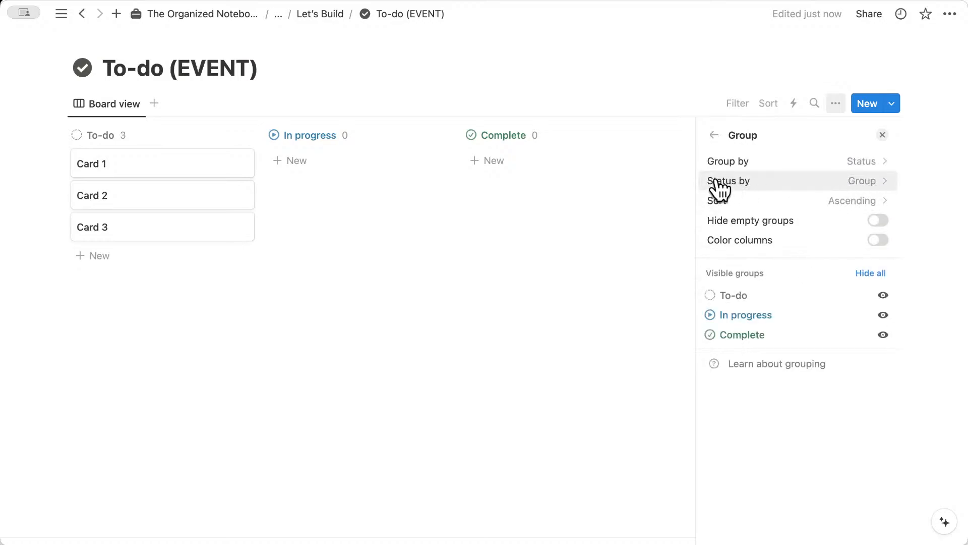
click(859, 181)
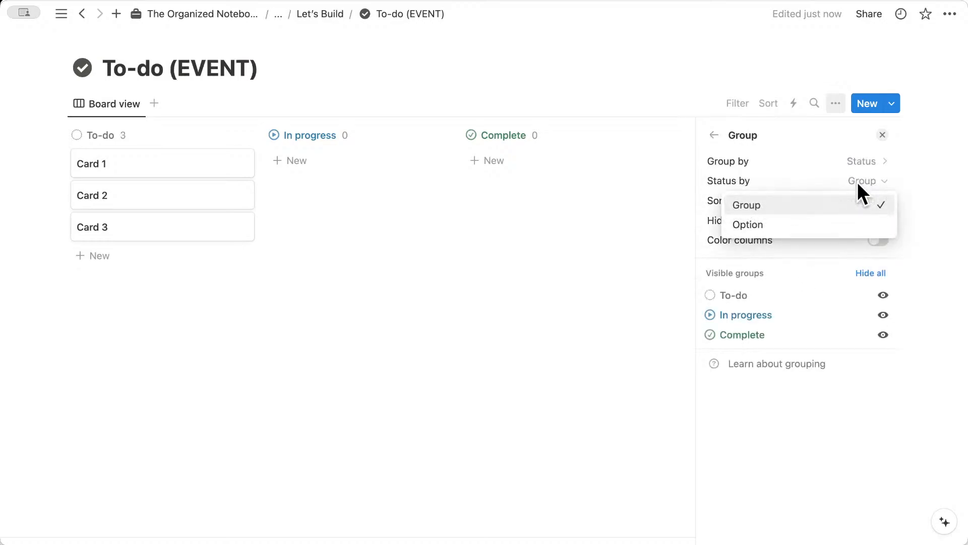
click(797, 225)
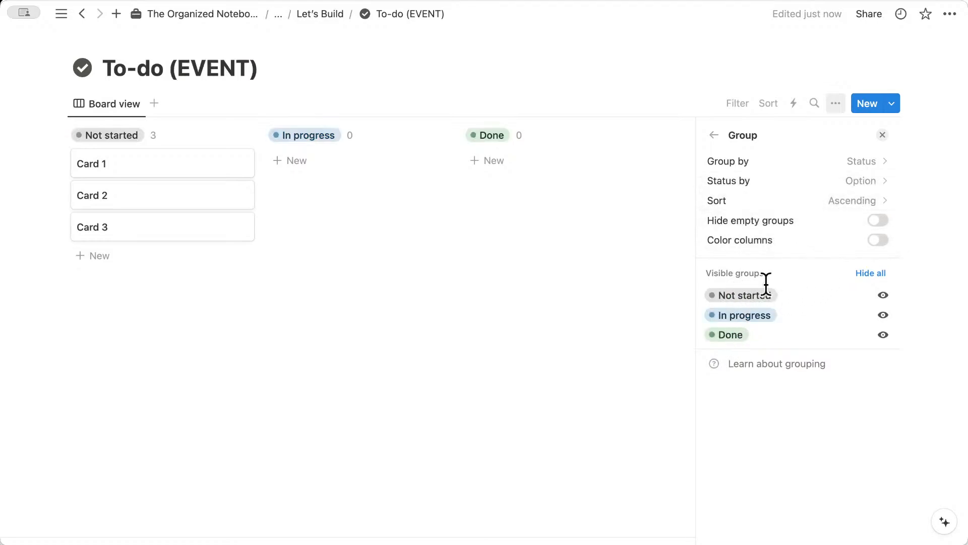
- Switch the board's Status grouping to Group for comparison and return it to Option
click(850, 184)
click(852, 204)
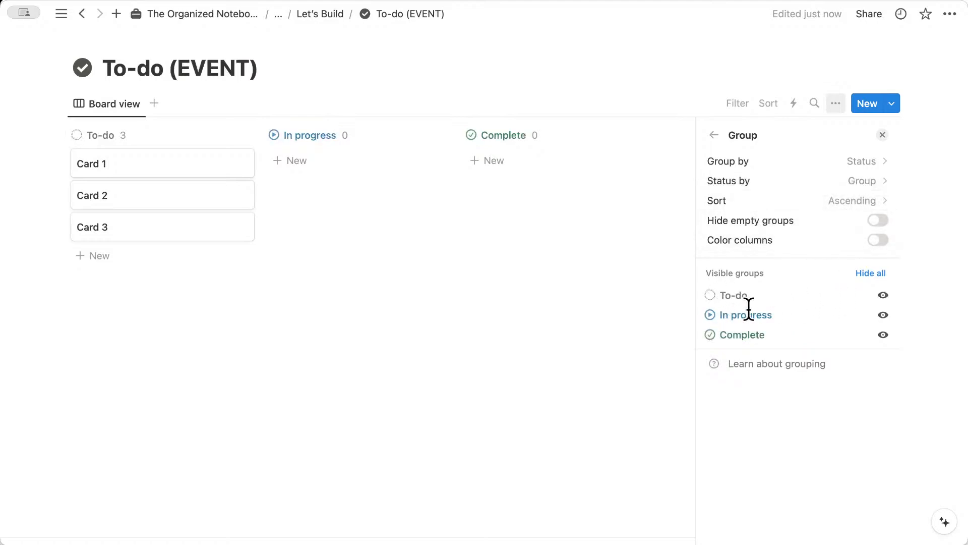
click(844, 181)
click(830, 226)
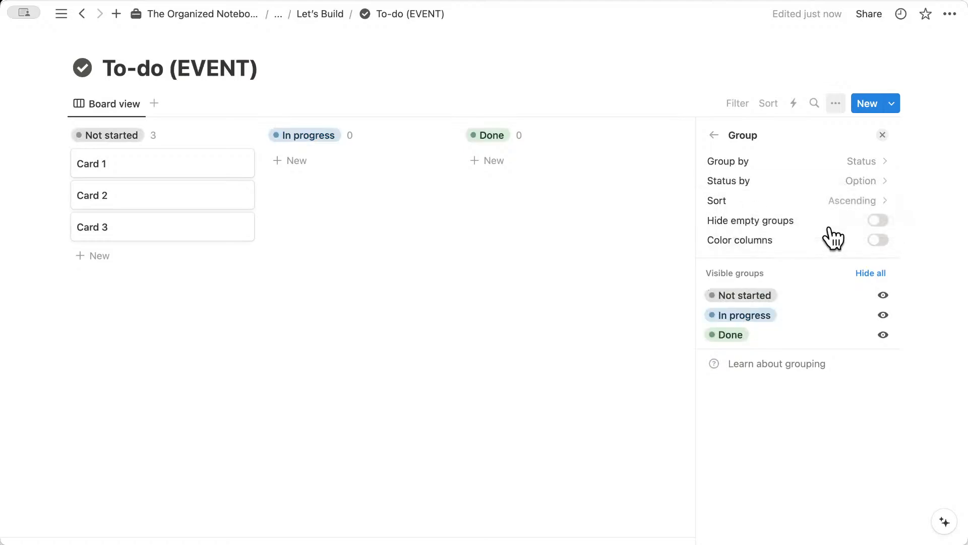
- Turn on column colors for the board and leave the grouping settings
click(881, 241)
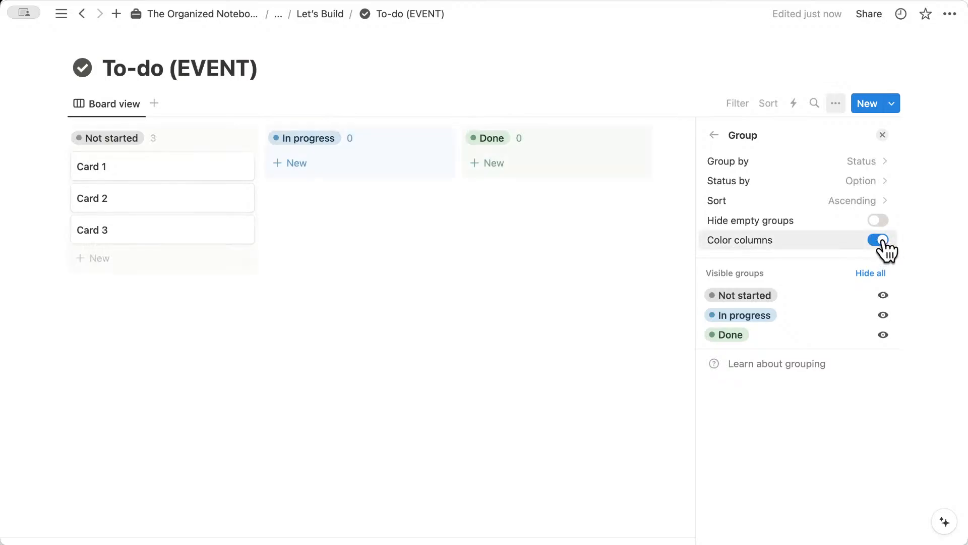
click(714, 134)
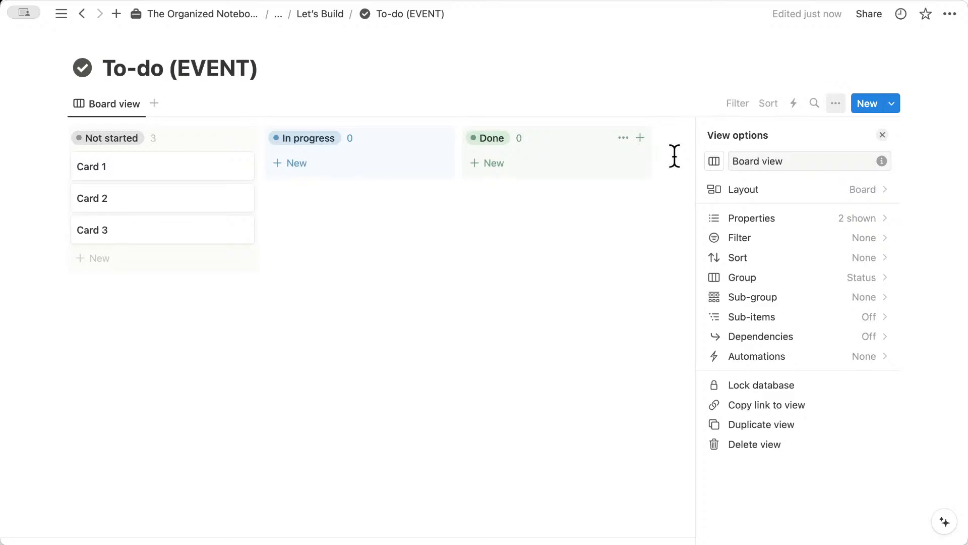
- Add an Archive option to the Complete group of the Status property and color it red
click(735, 220)
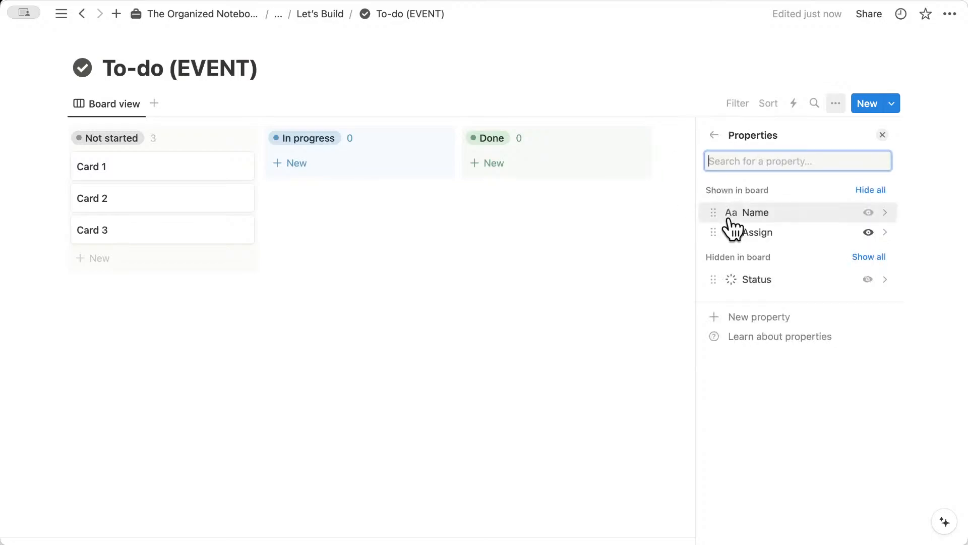
click(886, 286)
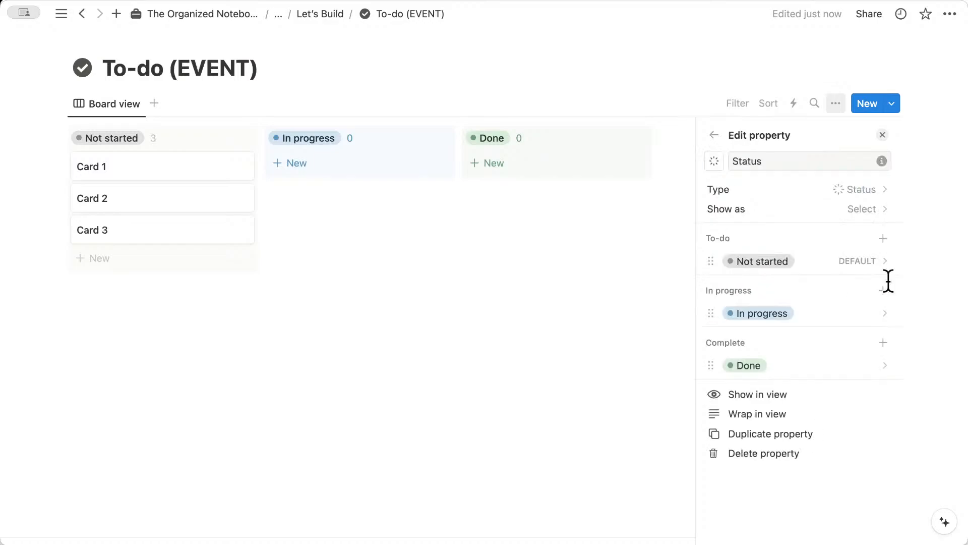
click(884, 343)
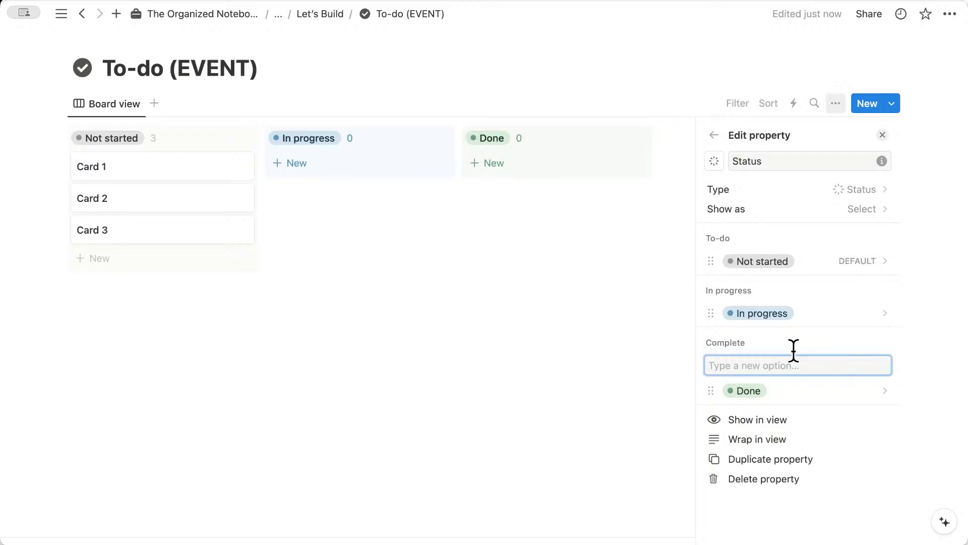
text(Archive)
key(Return)
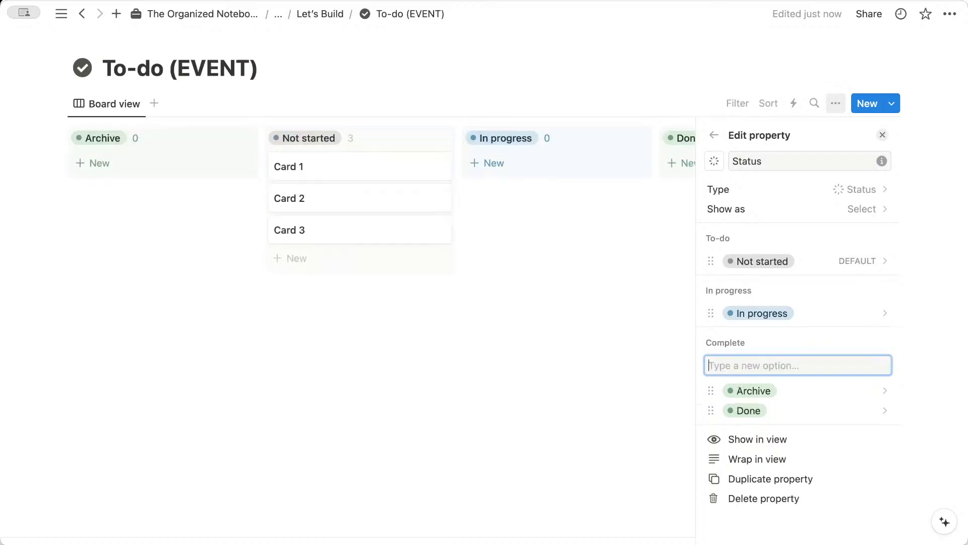
click(886, 392)
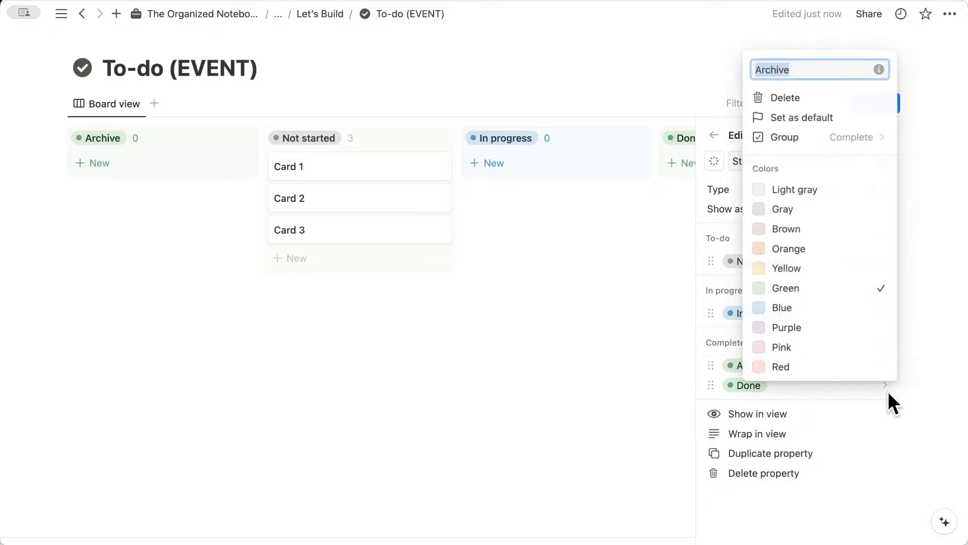
click(856, 367)
click(931, 356)
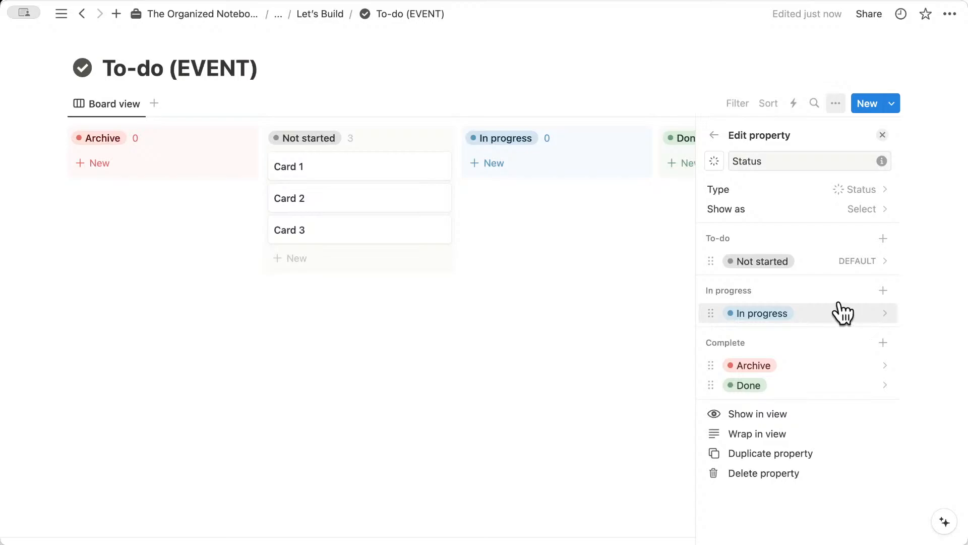
- Hide the Archive group in the board's grouping settings and close the view options
click(715, 136)
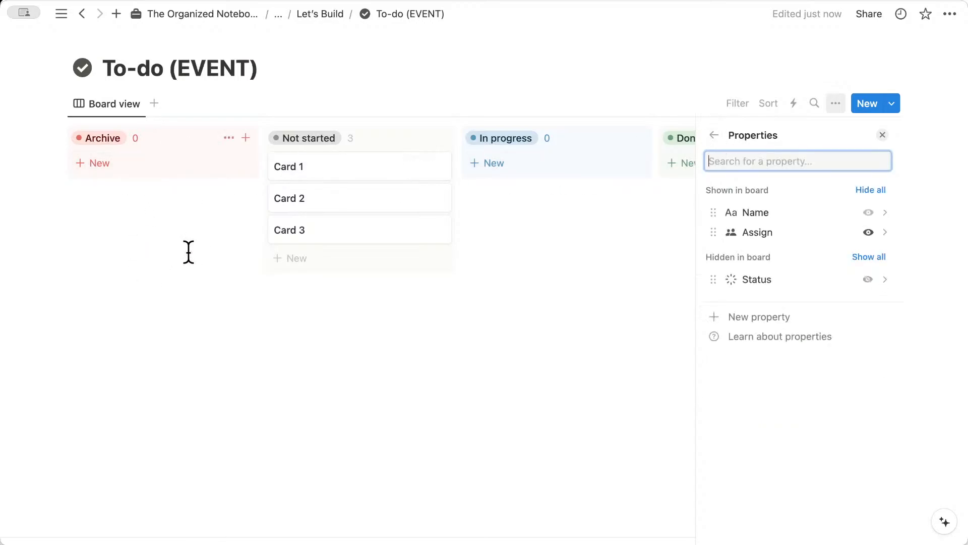
click(715, 135)
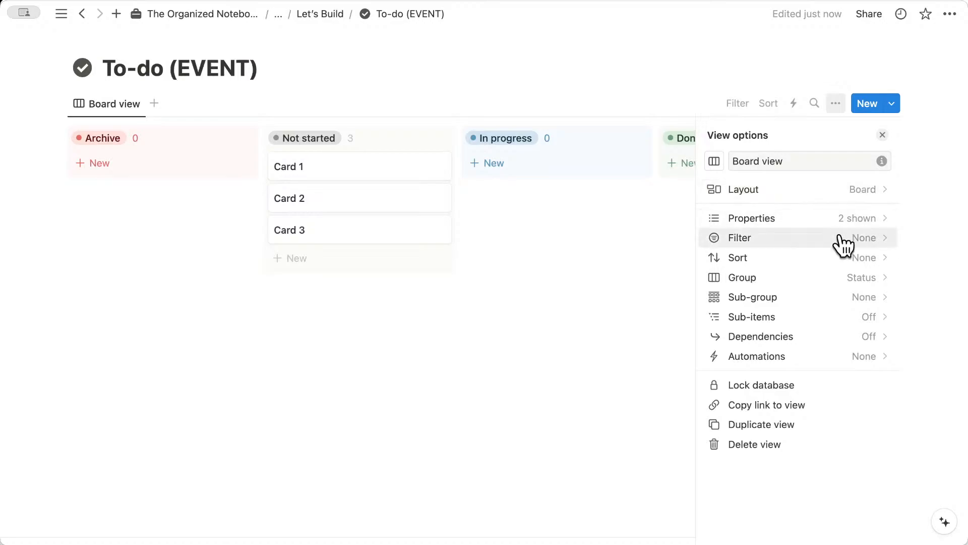
click(840, 278)
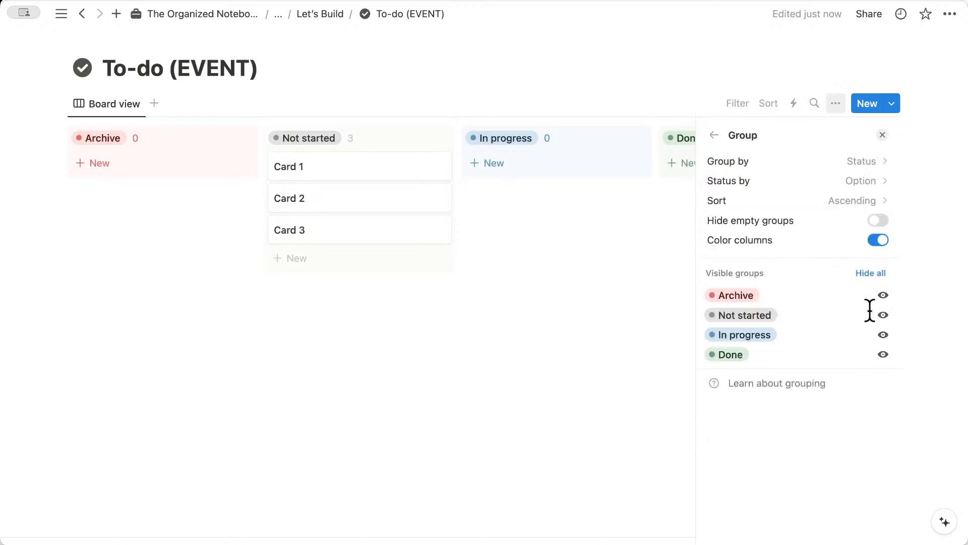
click(884, 296)
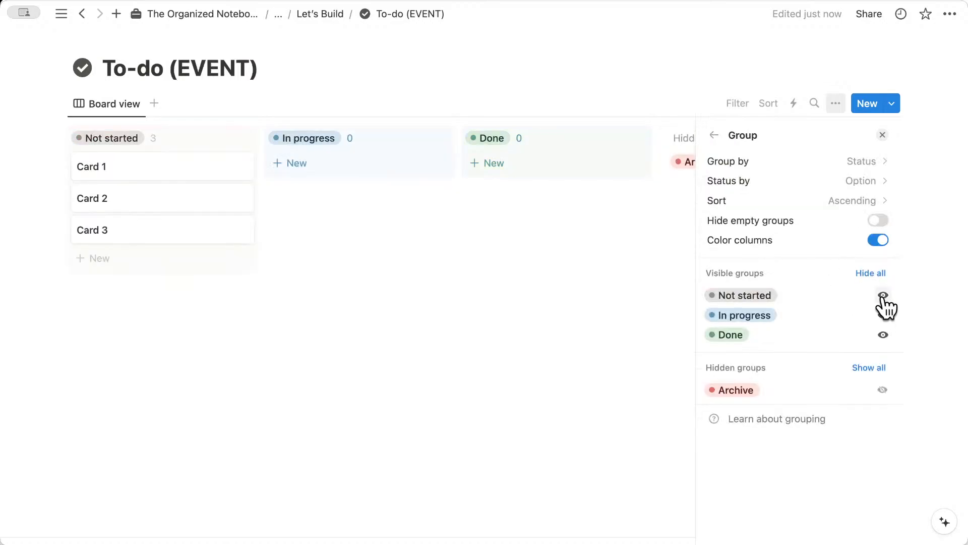
click(883, 134)
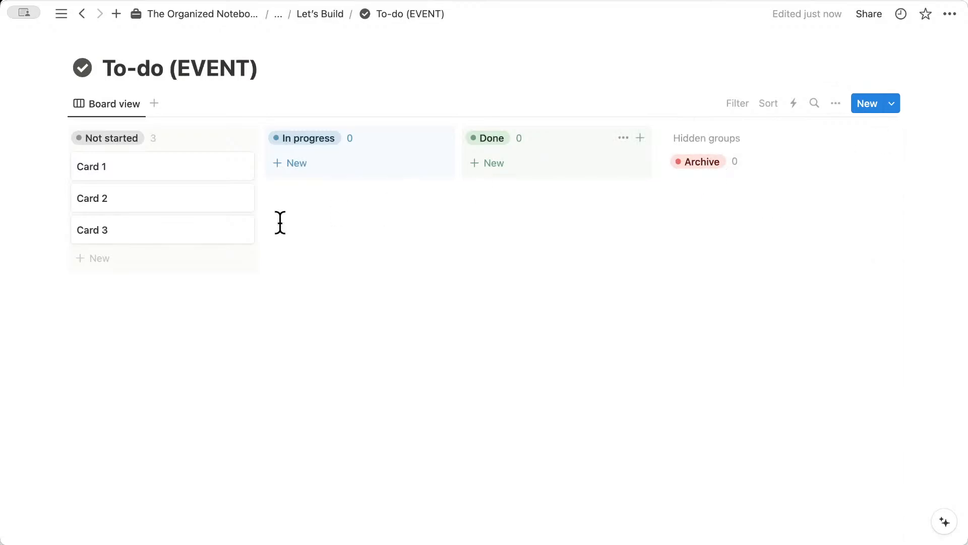
- Move Card 1 into the hidden Archive group as a test and return it to the Not started column
drag(233, 171, 707, 170)
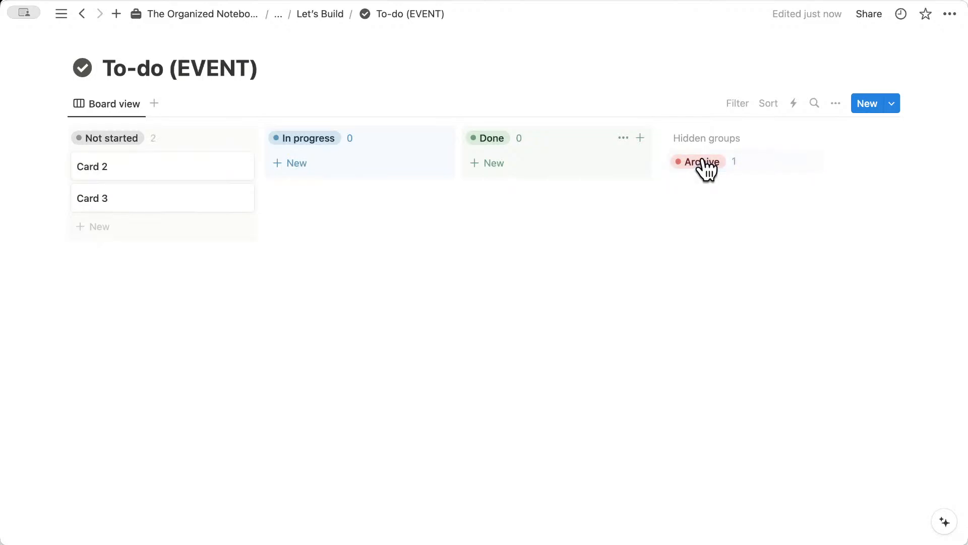
click(704, 162)
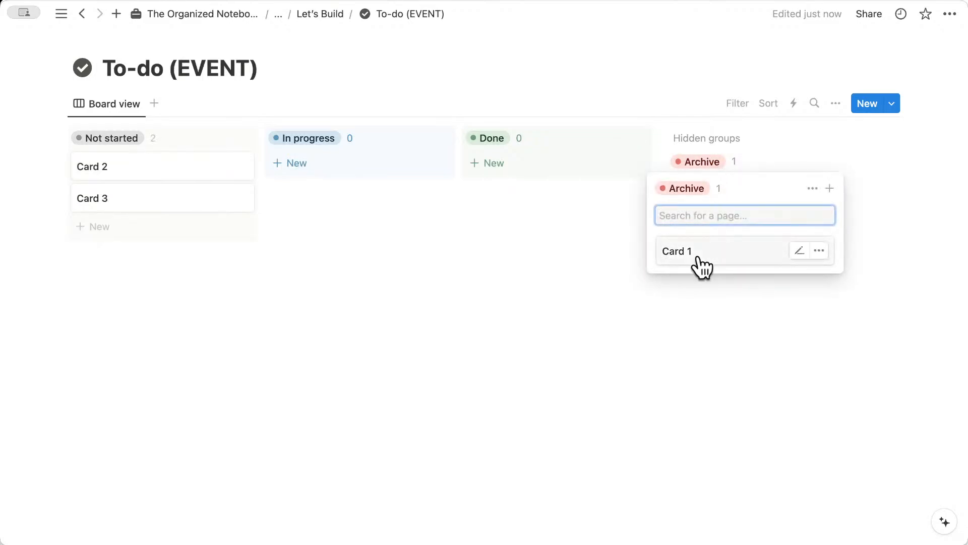
drag(692, 257, 165, 156)
click(772, 307)
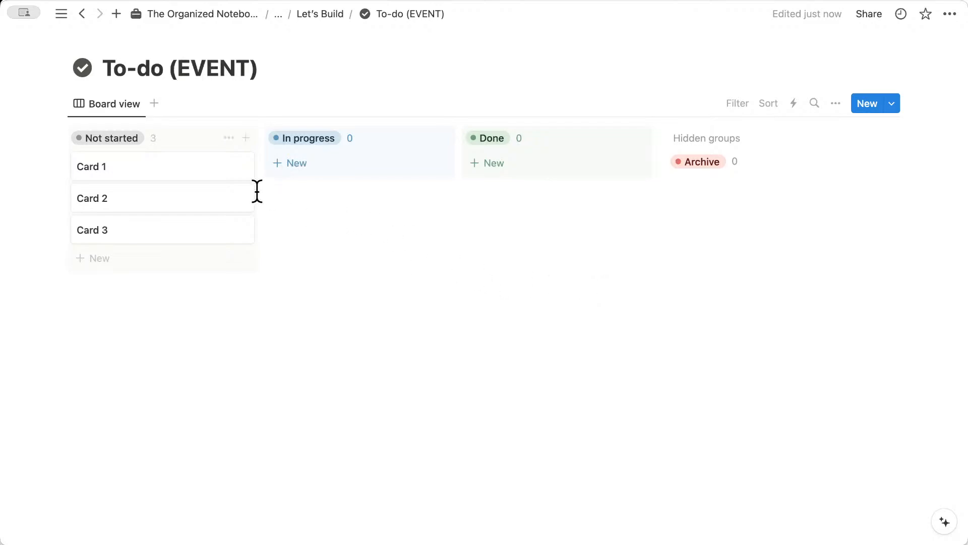
- Open Card 1 and rename it as Task 1
click(169, 176)
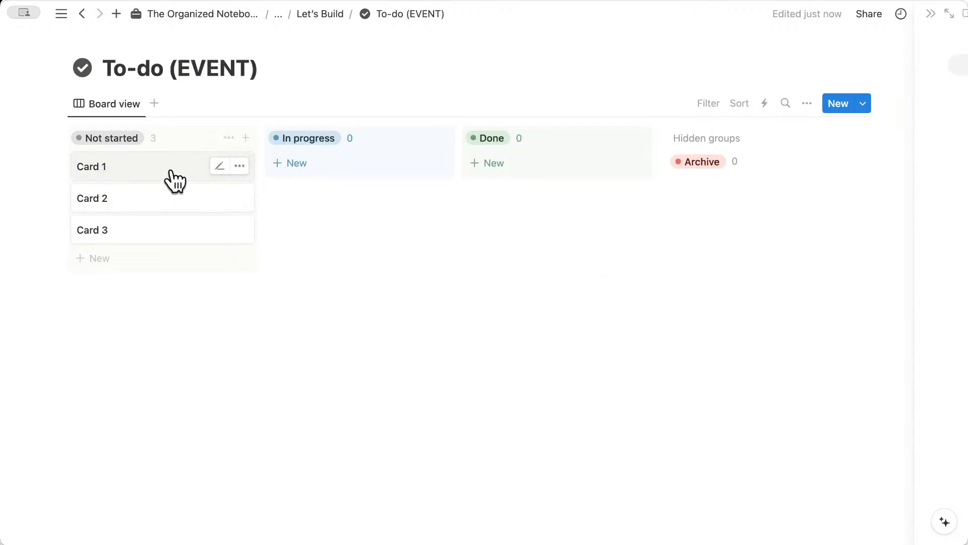
triple_click(437, 64)
text(Task)
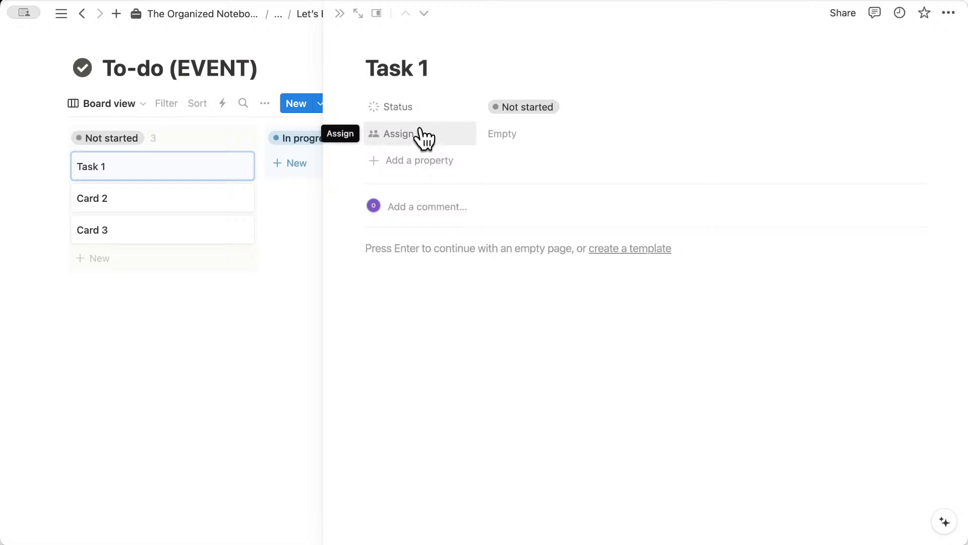
- Assign Task 1 to the second person in the list of people
click(512, 137)
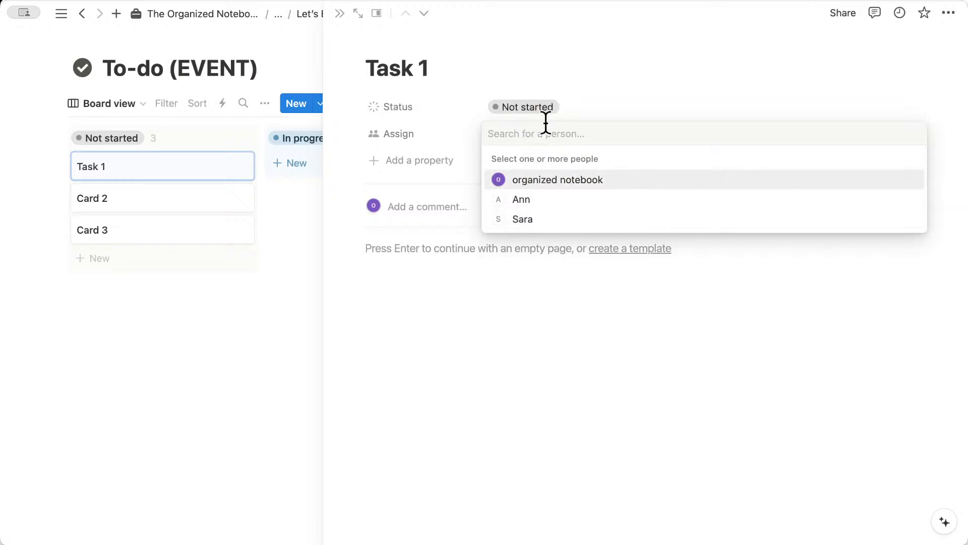
click(581, 105)
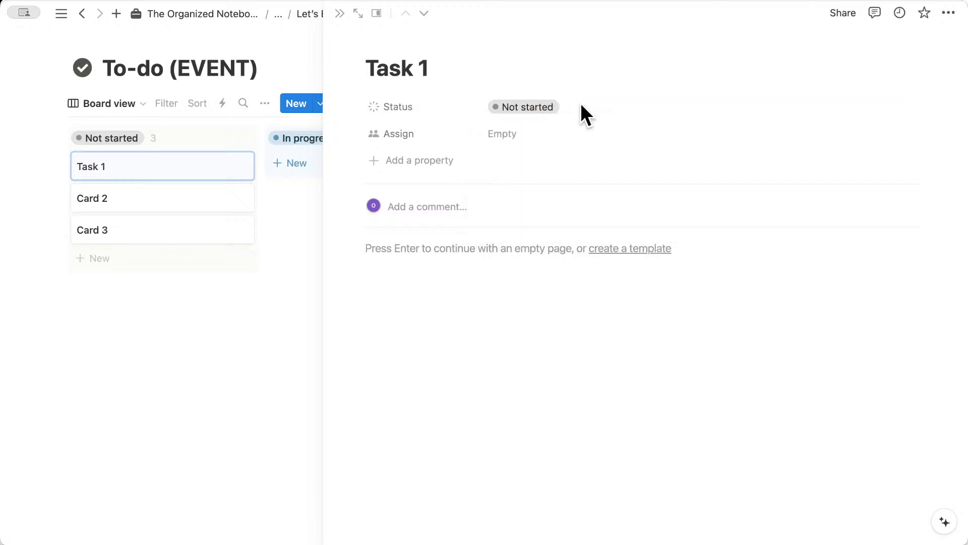
click(513, 143)
click(559, 207)
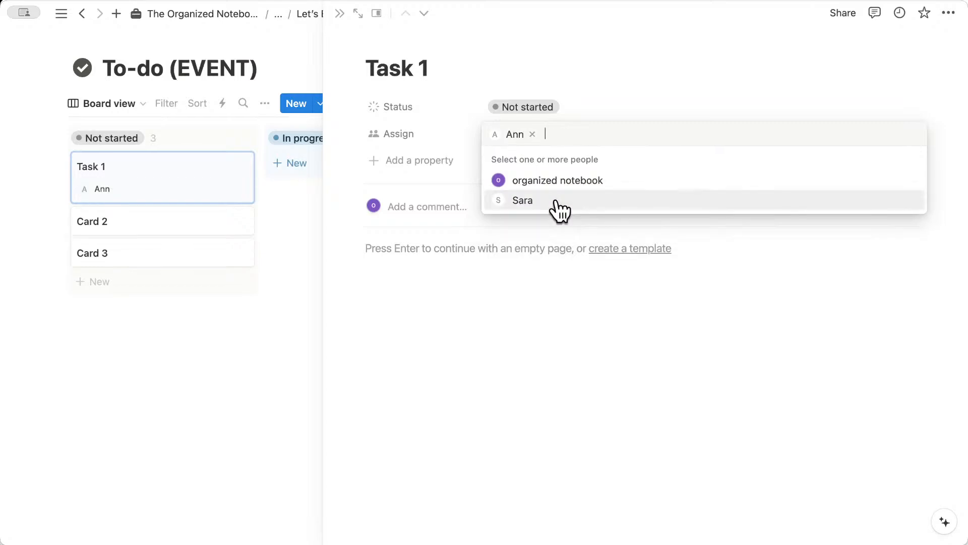
click(602, 93)
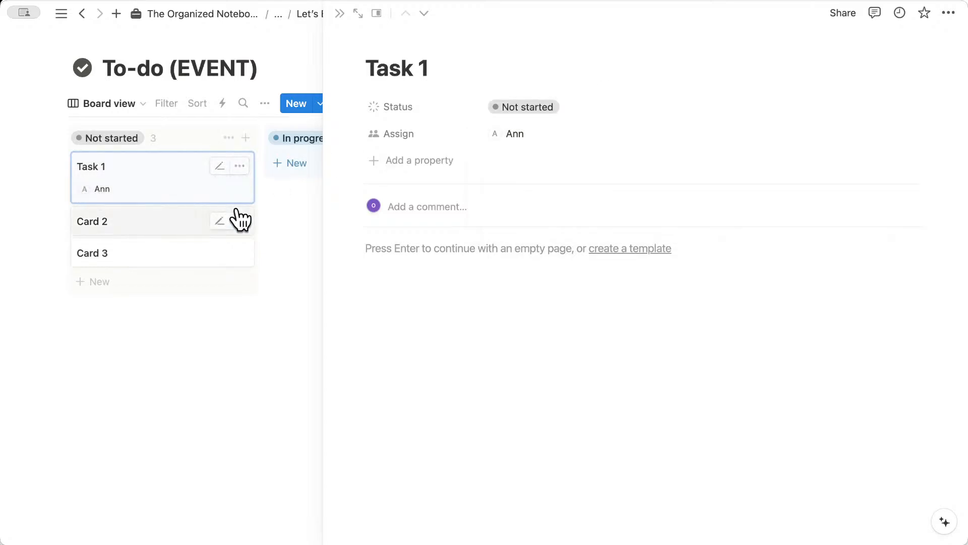
- Add the suggested Due Date property to Task 1 and set its date to February 16, 2024
click(439, 168)
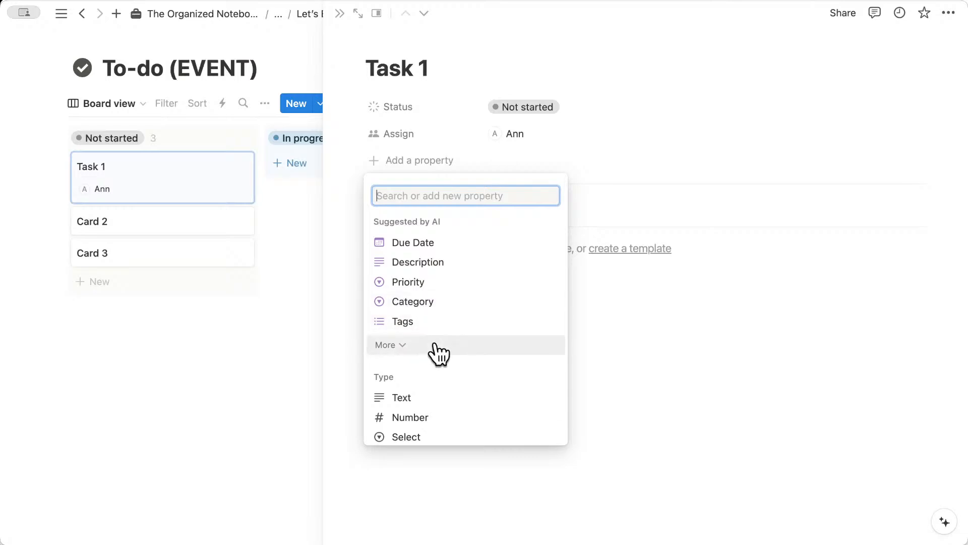
click(434, 246)
click(404, 162)
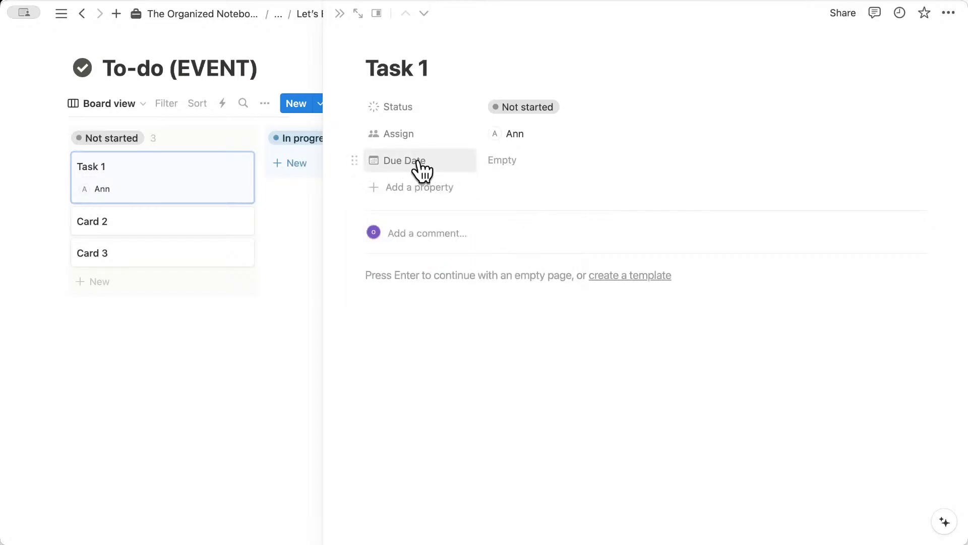
click(509, 164)
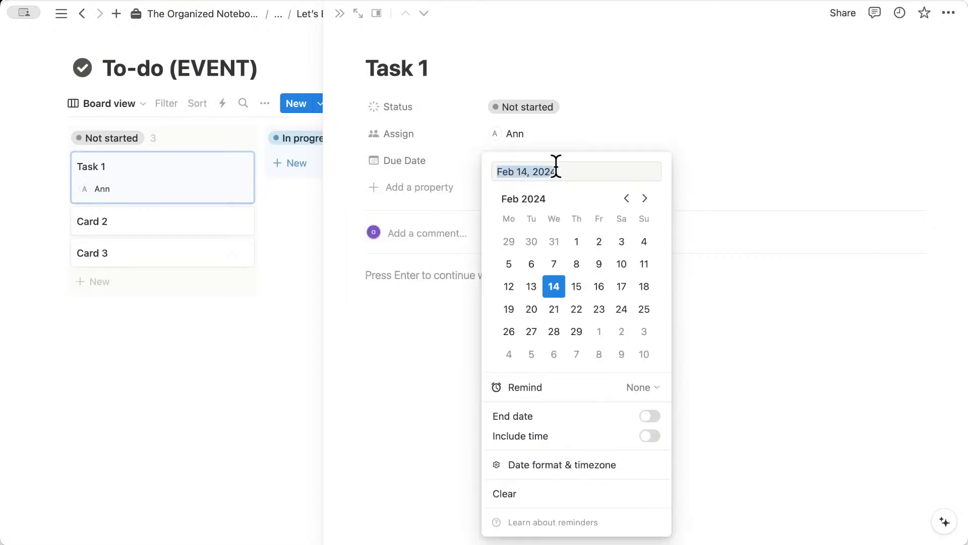
click(600, 287)
click(588, 127)
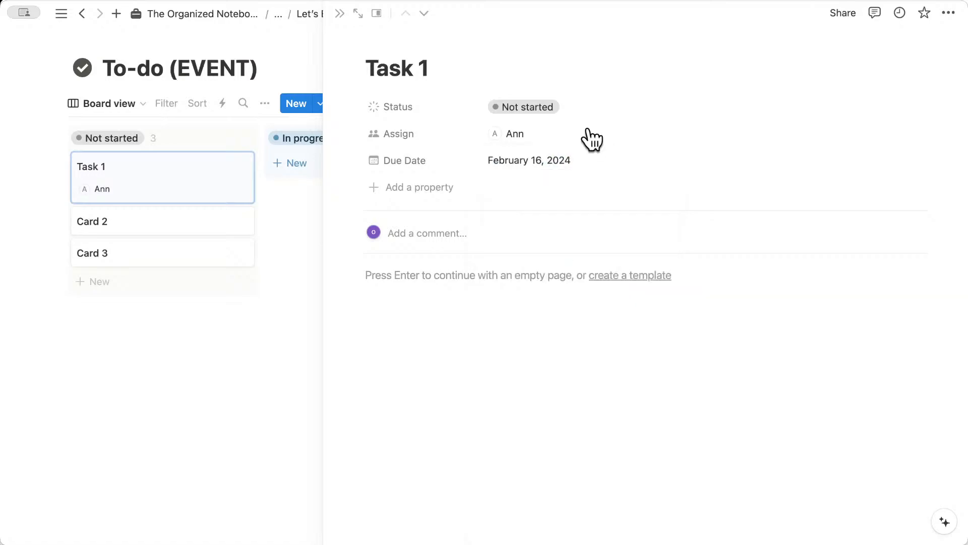
- Add a property of type Select to Task 1 and name it Priority
click(425, 189)
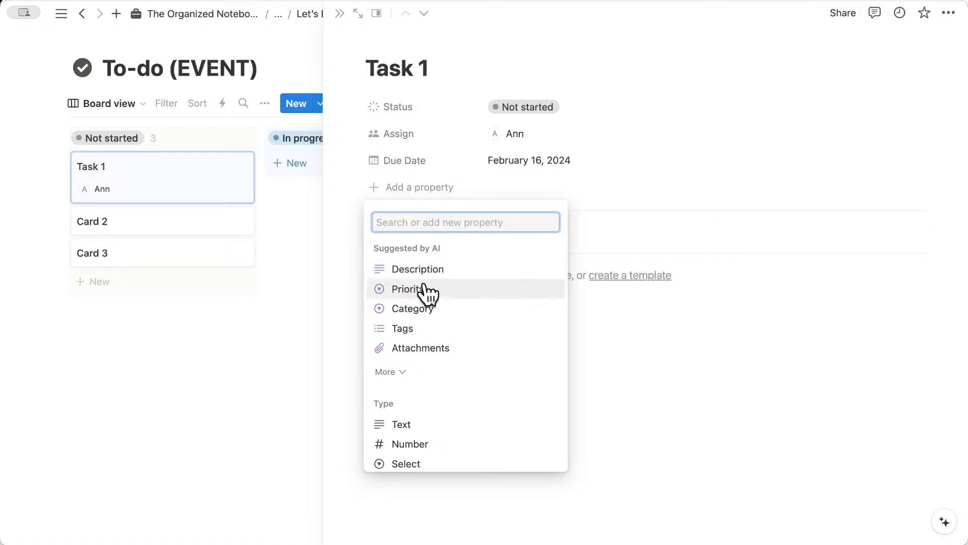
text(multi)
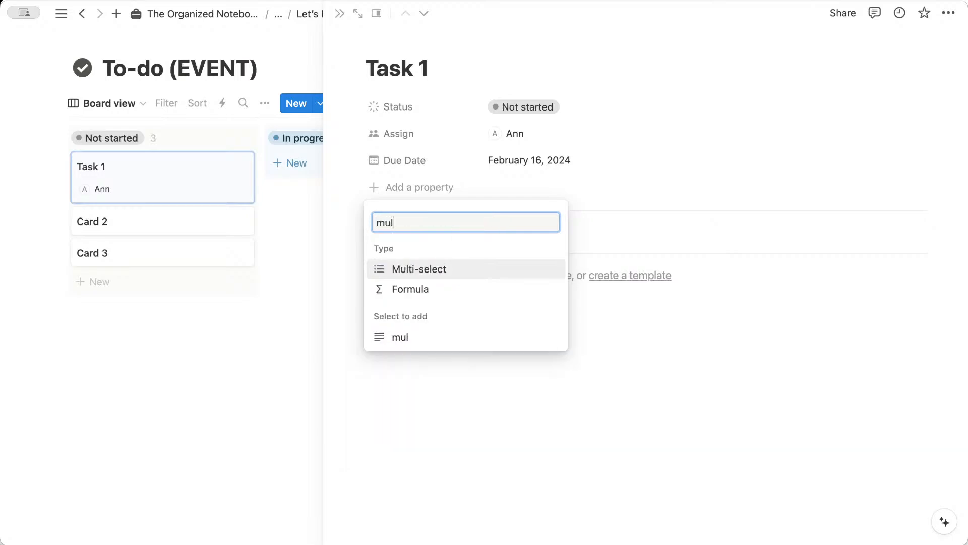
key(BackSpace)
key(BackSpace)
key(BackSpace)
key(BackSpace)
key(BackSpace)
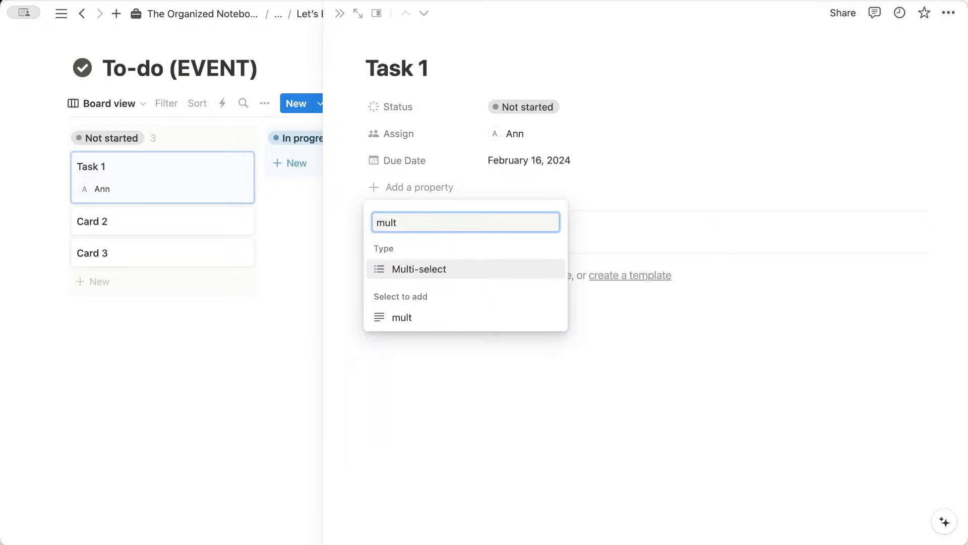
text(selec)
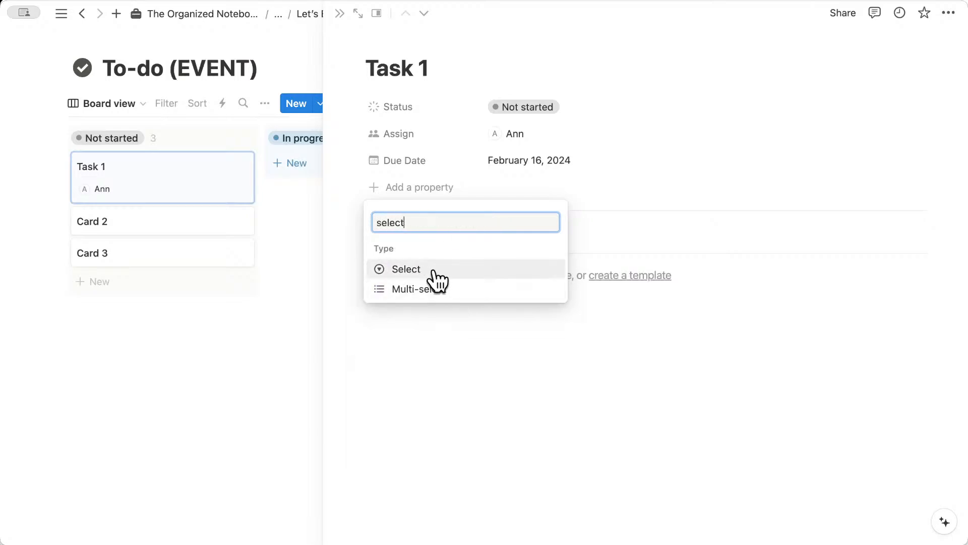
click(420, 272)
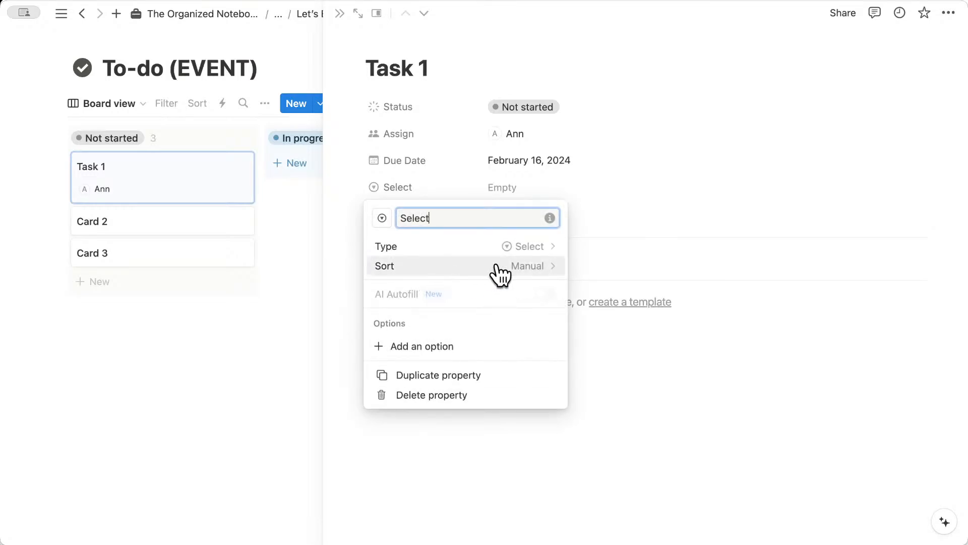
double_click(443, 217)
text(Priority)
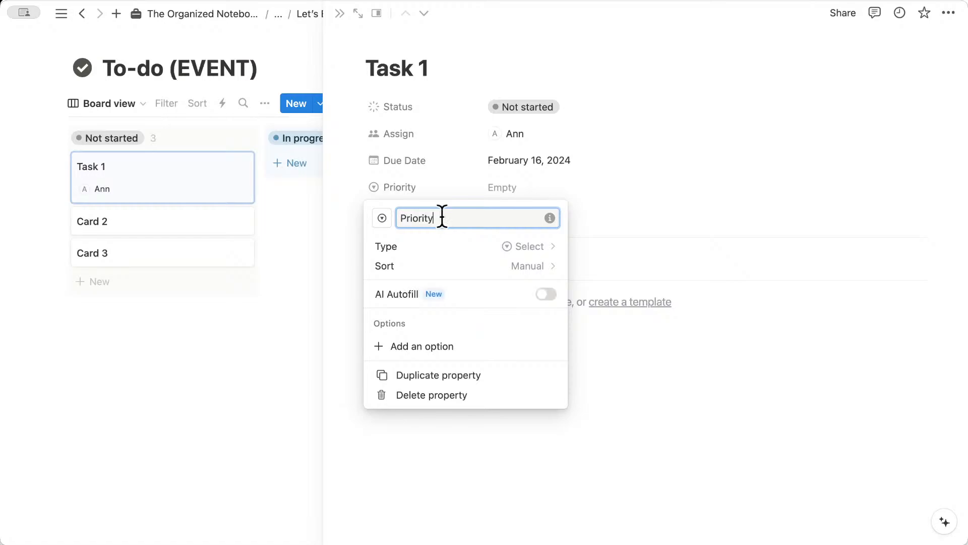
- Give the Priority property a single exclamation mark icon and leave its settings
click(383, 219)
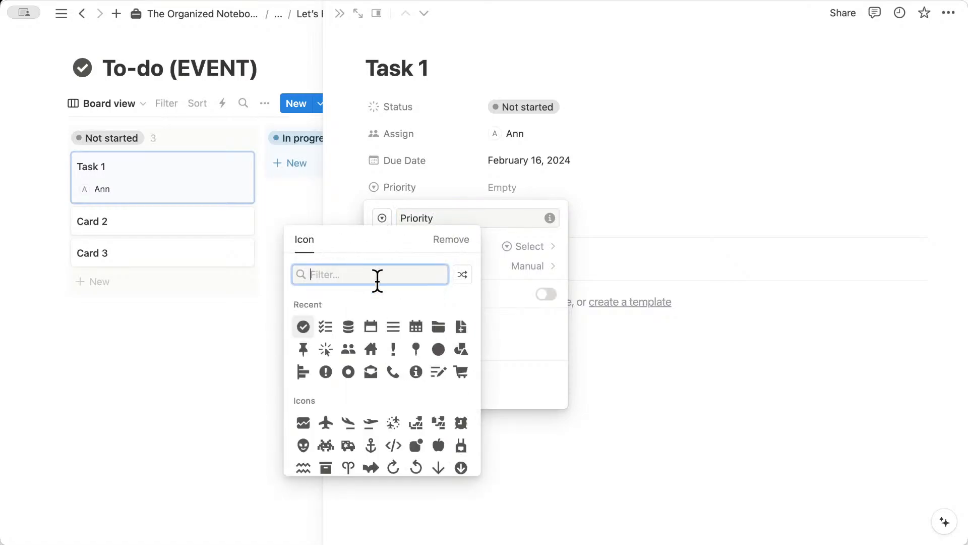
text(excla)
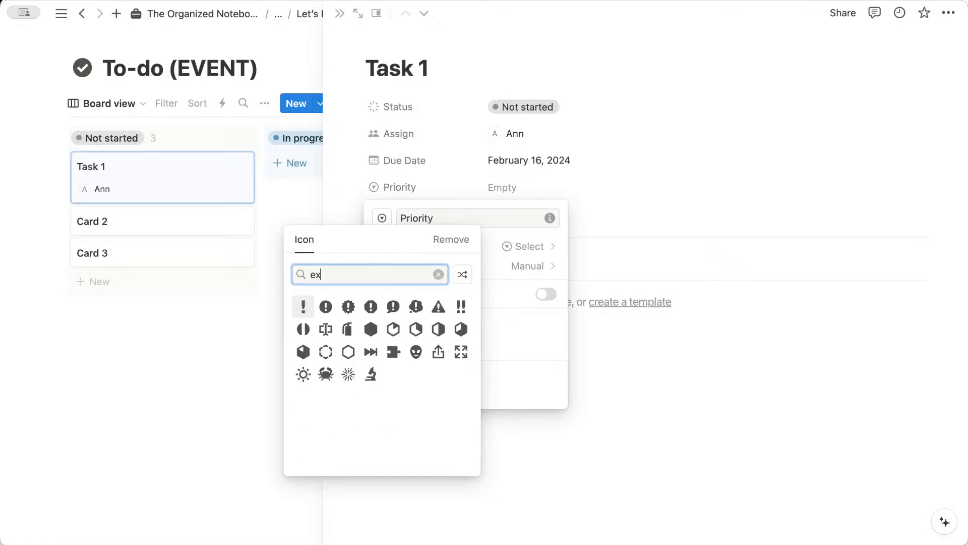
click(303, 306)
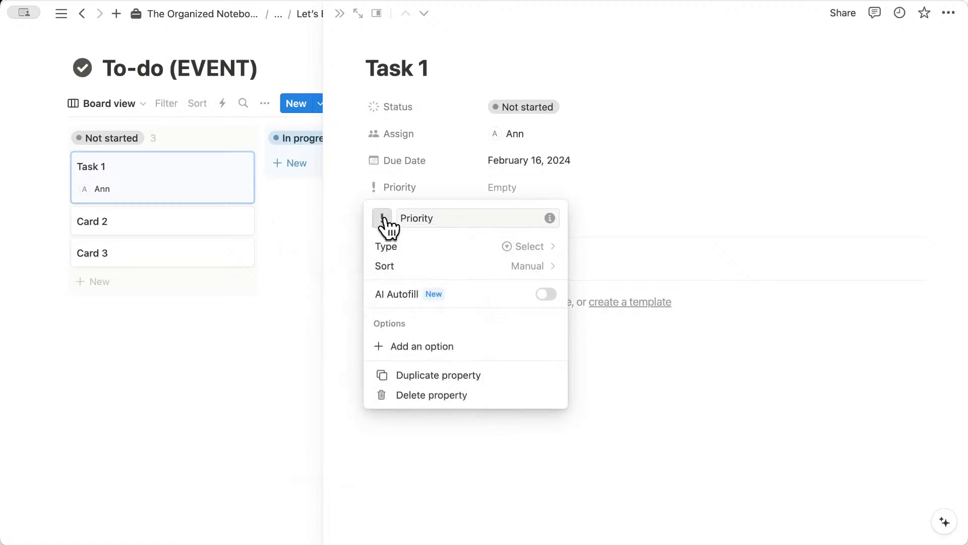
click(446, 183)
click(539, 188)
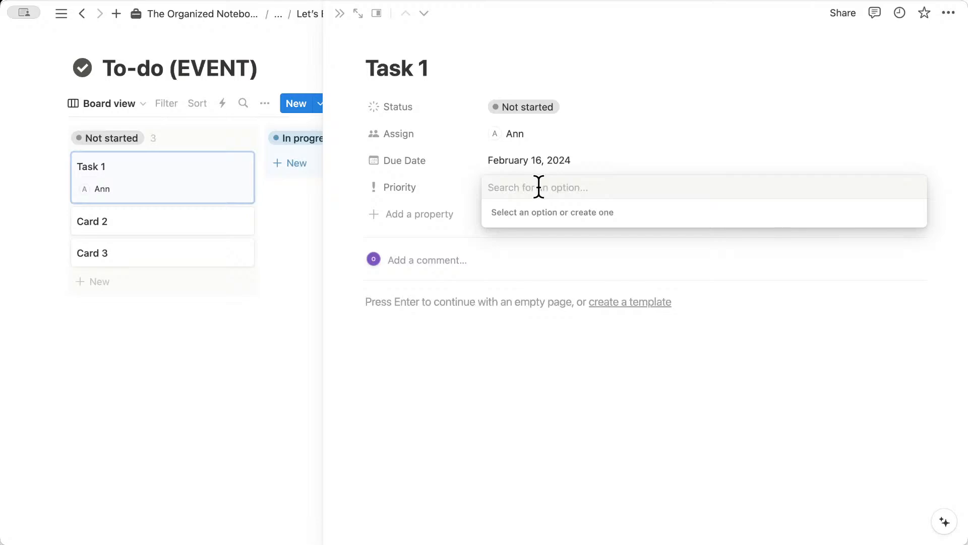
click(486, 301)
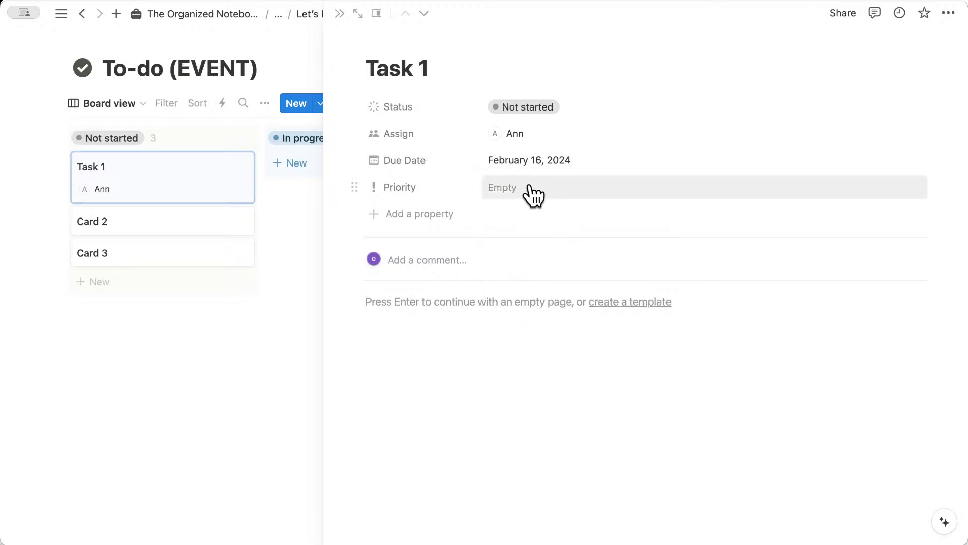
- Insert a red exclamation mark emoji in Task 1's page body and copy it
click(437, 305)
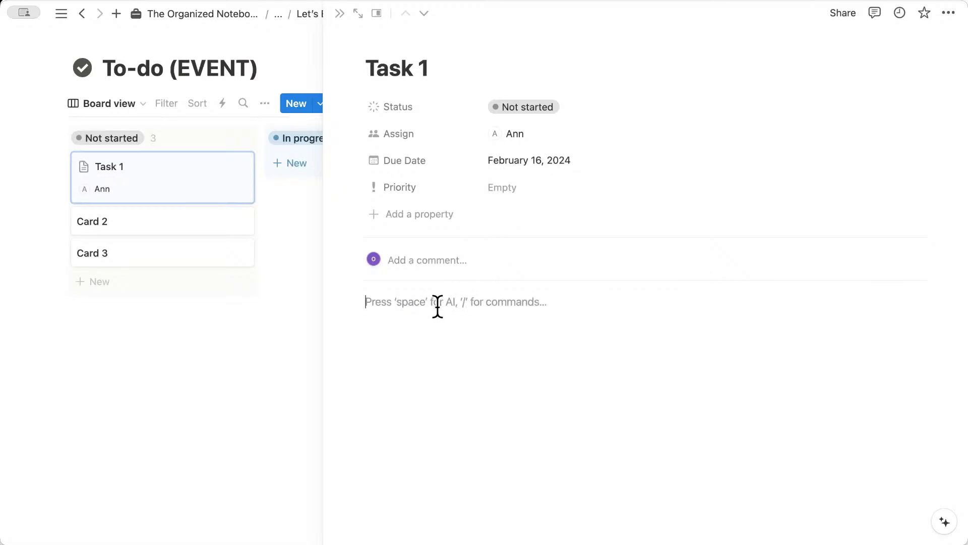
text(:)
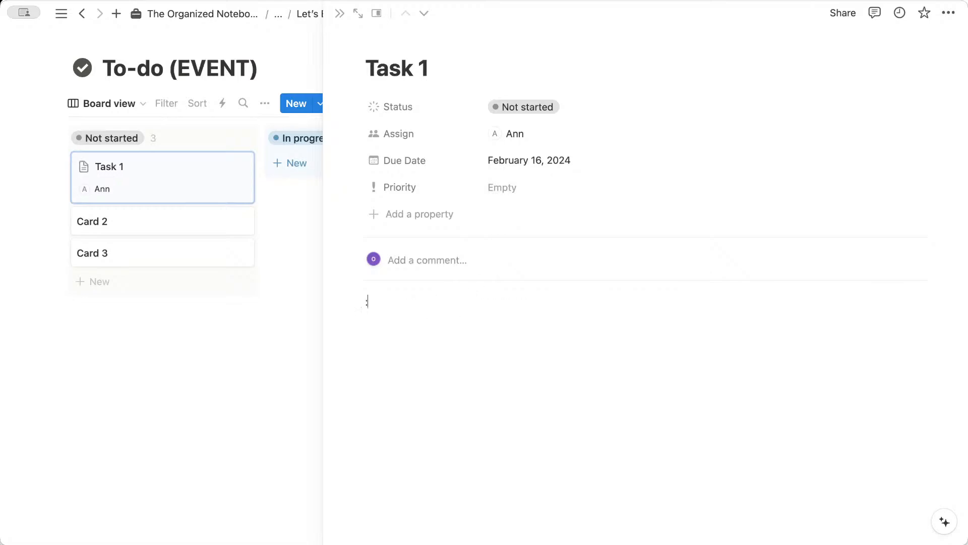
text(excl)
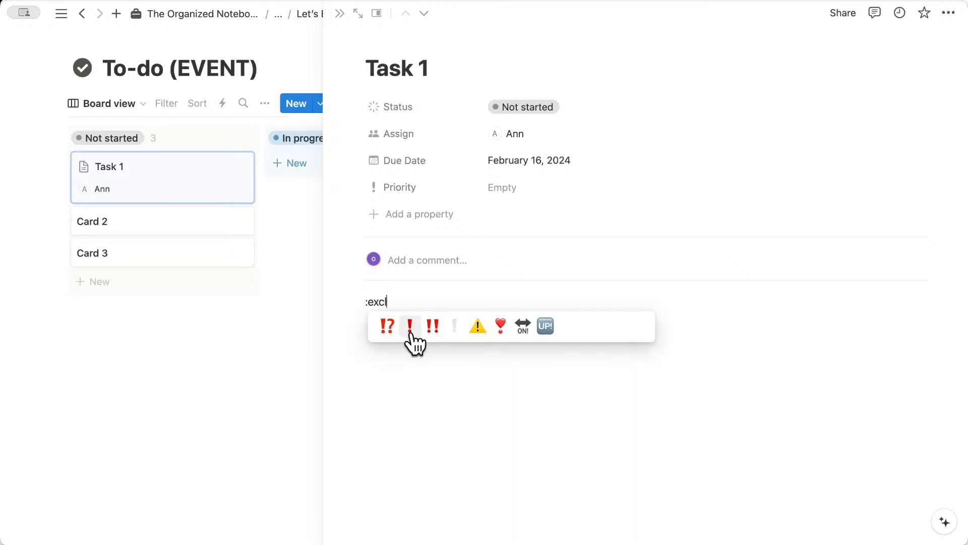
click(410, 327)
drag(361, 303, 361, 303)
key(ctrl+c)
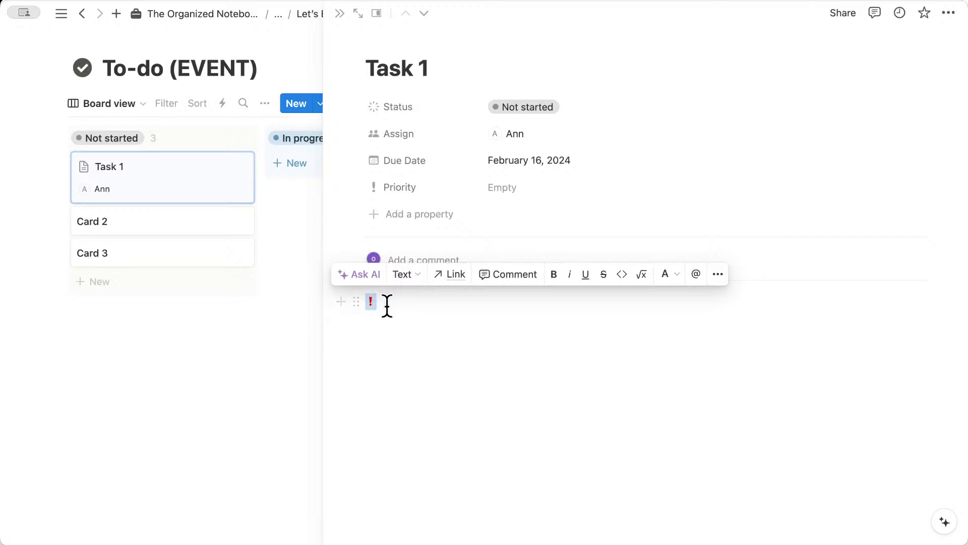
- Create a Priority option from the copied red exclamation mark emoji and apply it to Task 1
click(504, 191)
key(ctrl+v)
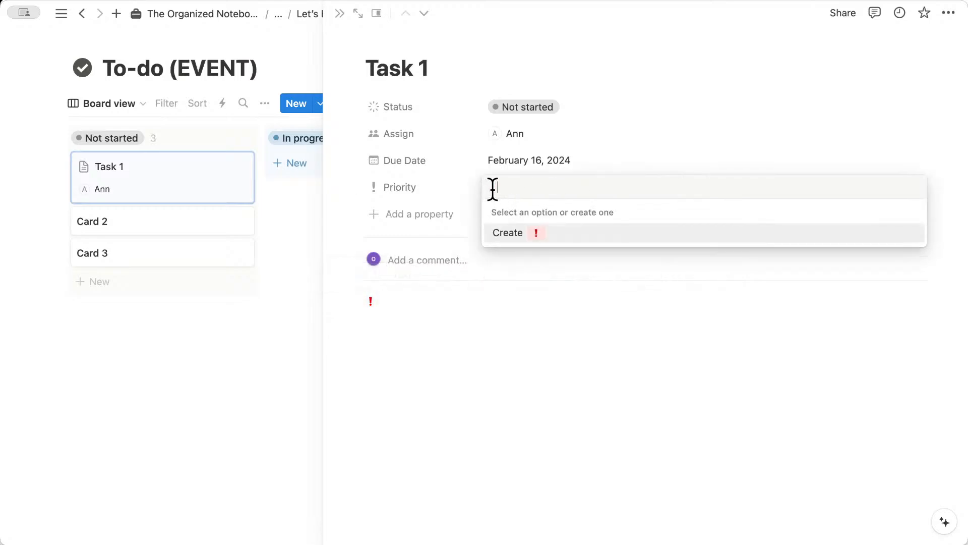
click(549, 235)
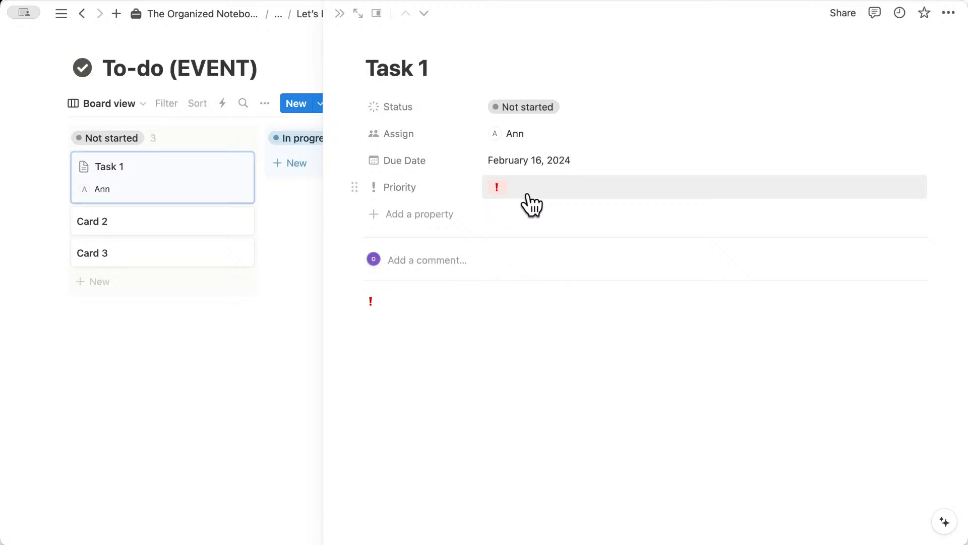
- Create three more Priority options made of two, three and four red exclamation mark emojis
click(555, 186)
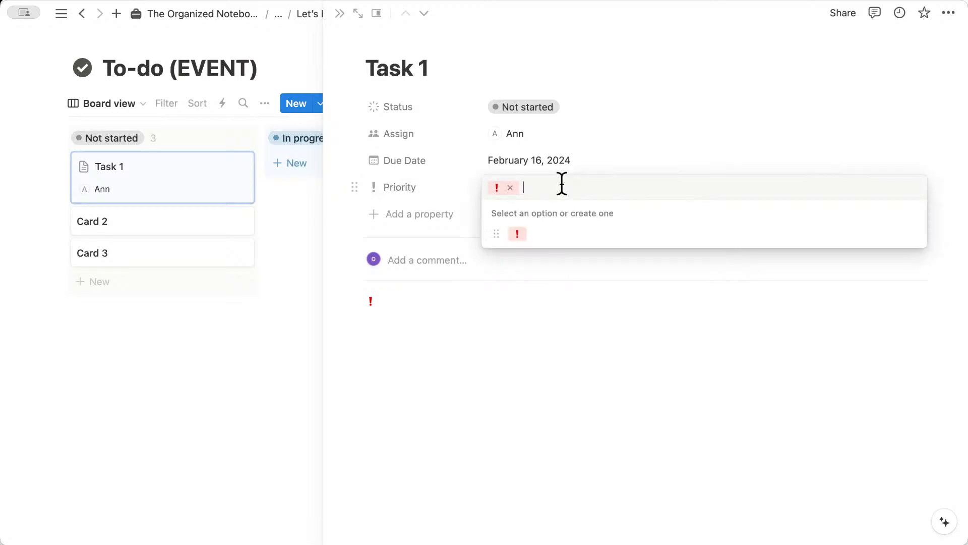
click(510, 187)
text(❗❗)
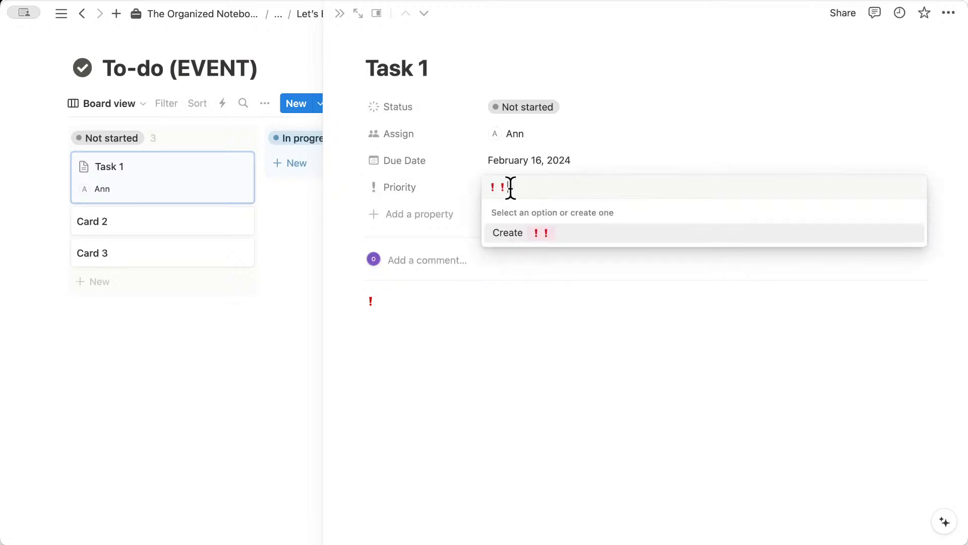
click(567, 234)
click(521, 190)
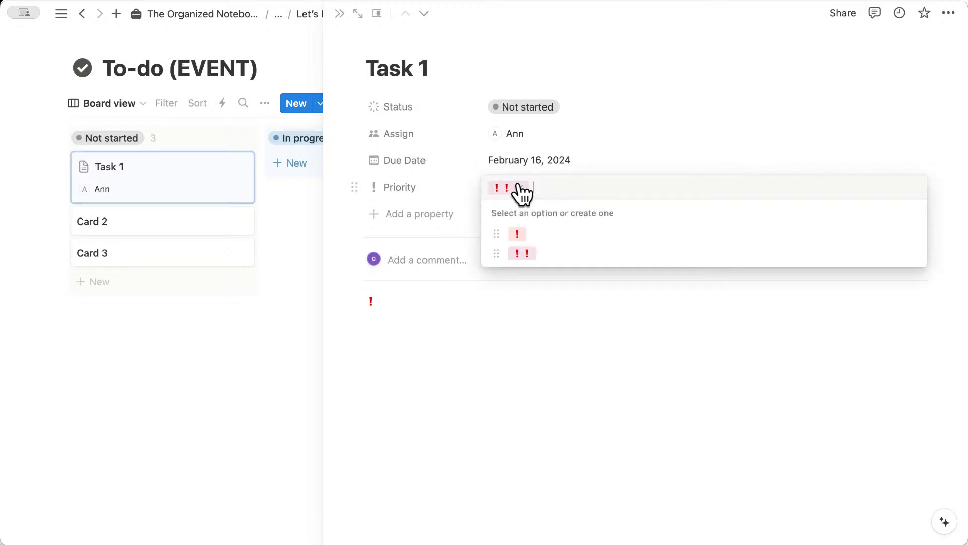
click(521, 190)
text(❗❗❗)
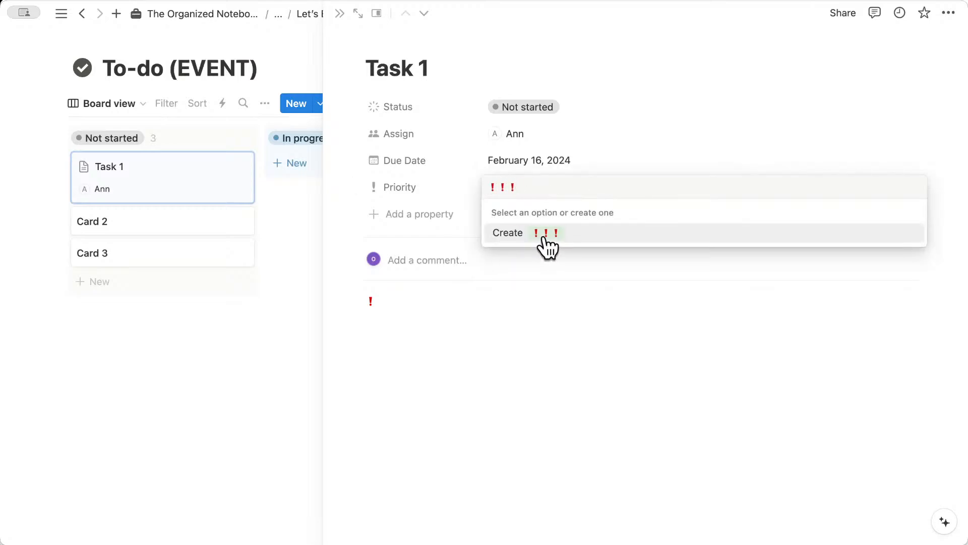
click(542, 235)
click(523, 188)
click(531, 187)
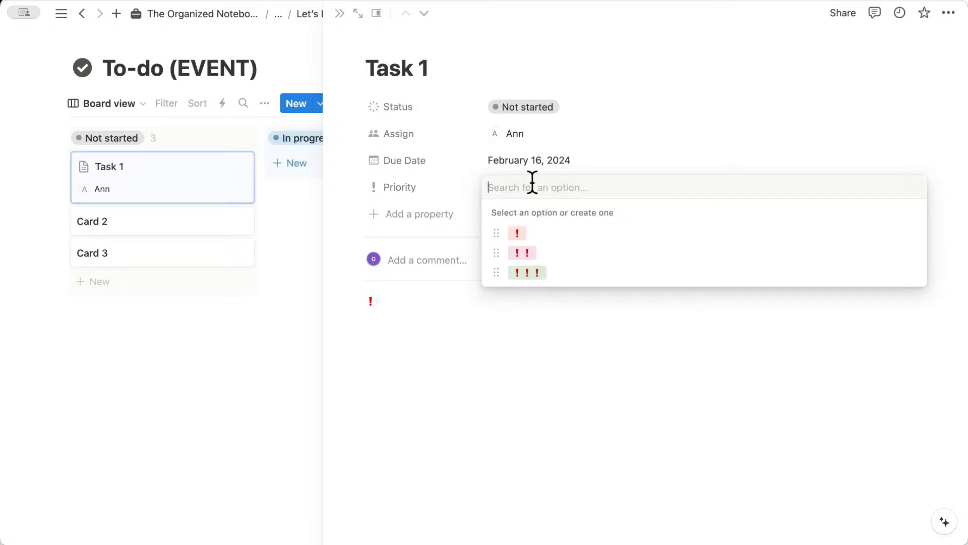
text(❗❗❗❗)
click(556, 225)
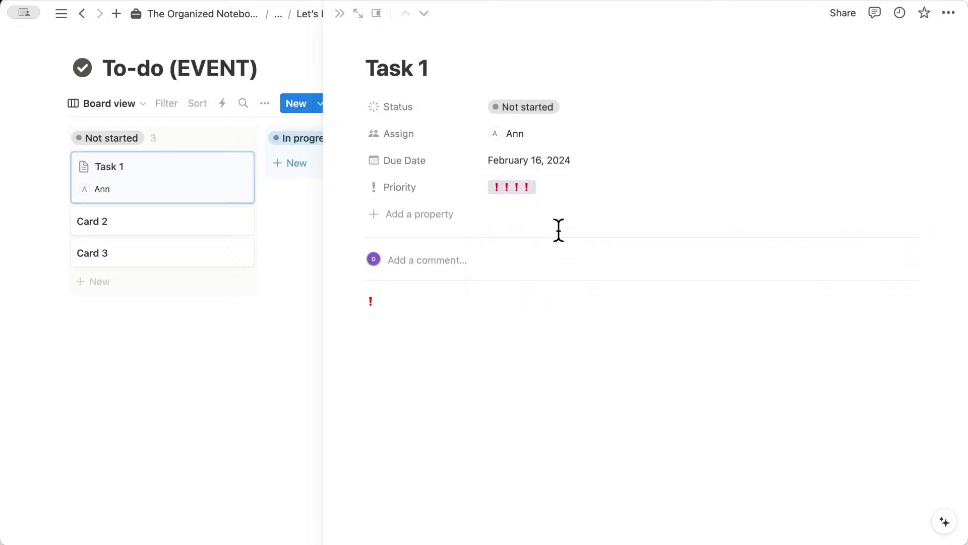
- Set the colour of the two-, three- and four-exclamation-mark Priority options to Red
click(539, 192)
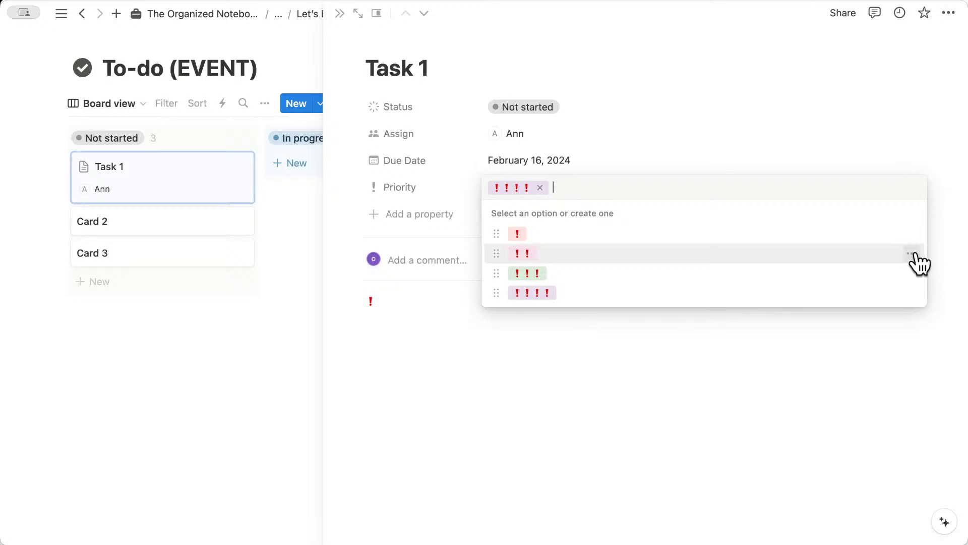
click(914, 254)
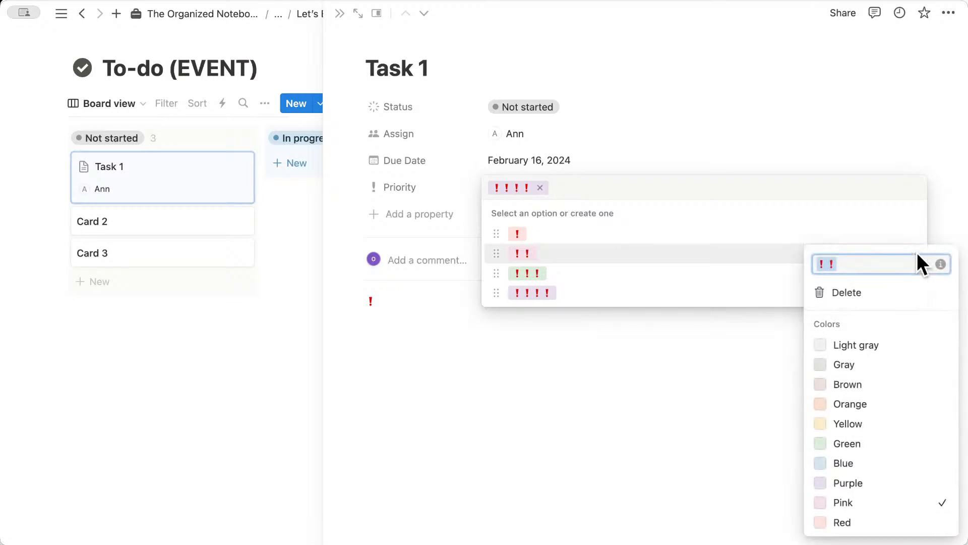
click(893, 527)
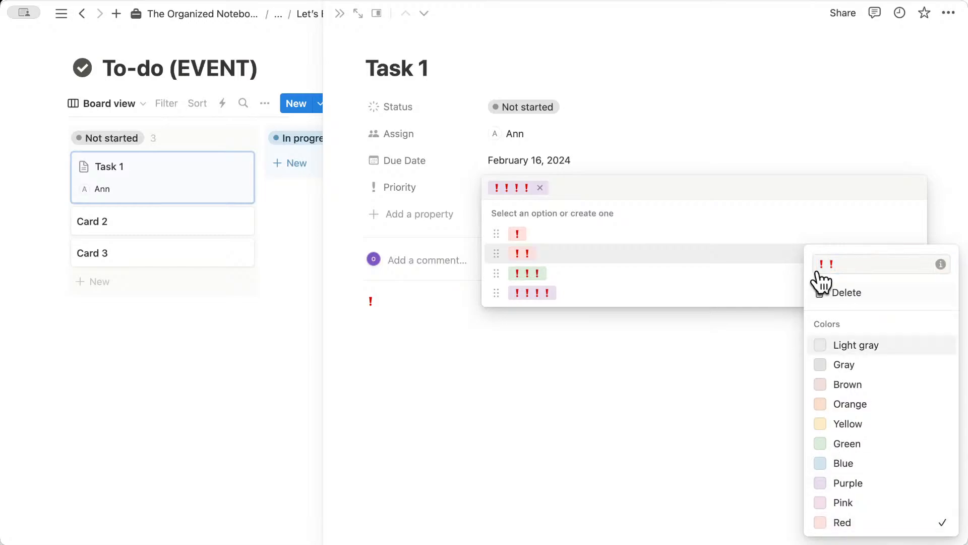
click(861, 220)
click(912, 274)
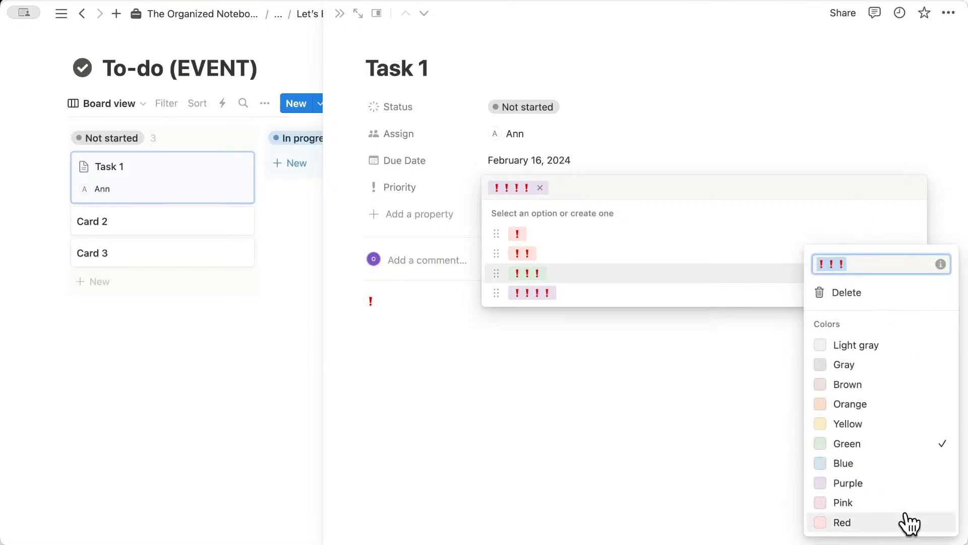
click(903, 522)
click(746, 282)
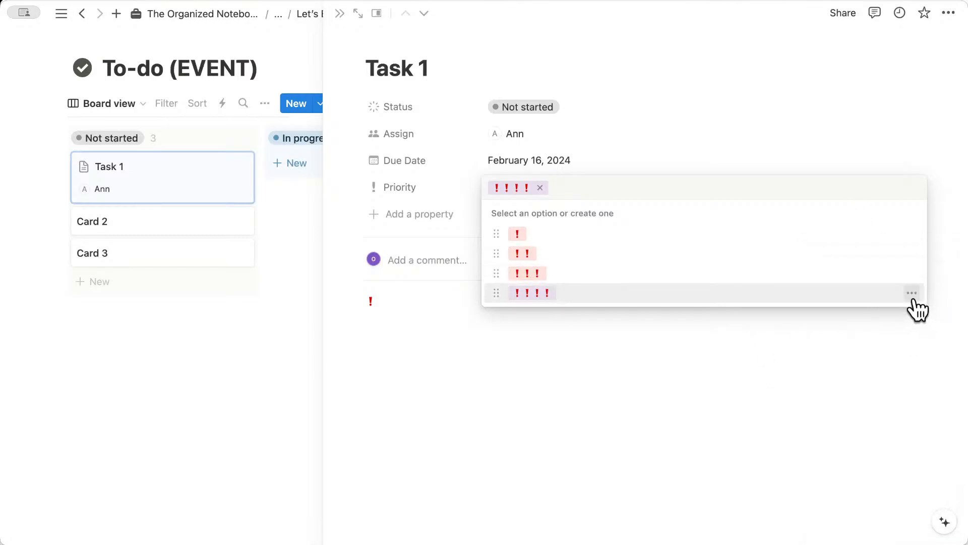
click(912, 293)
click(912, 524)
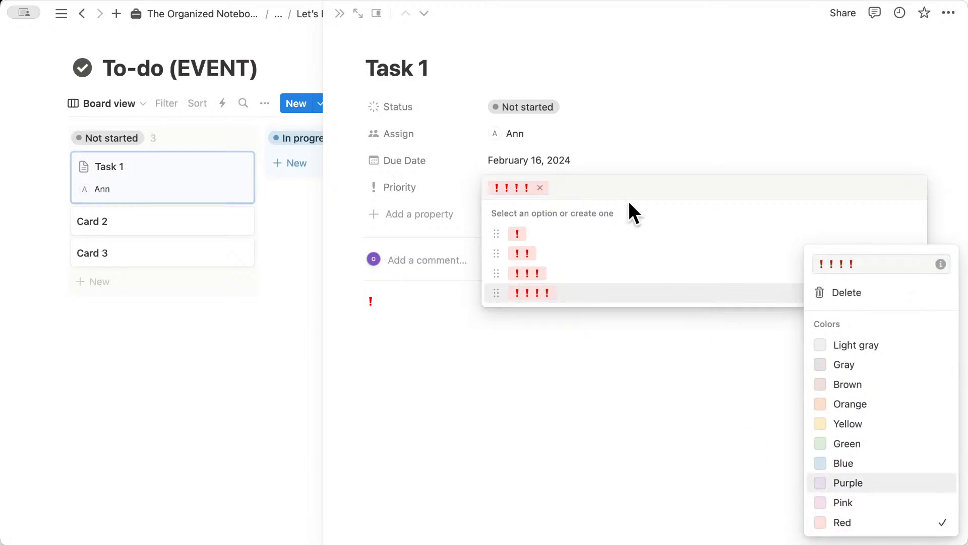
click(554, 186)
- Switch Task 1's Priority to the single exclamation mark and delete the emoji from the page body
click(540, 188)
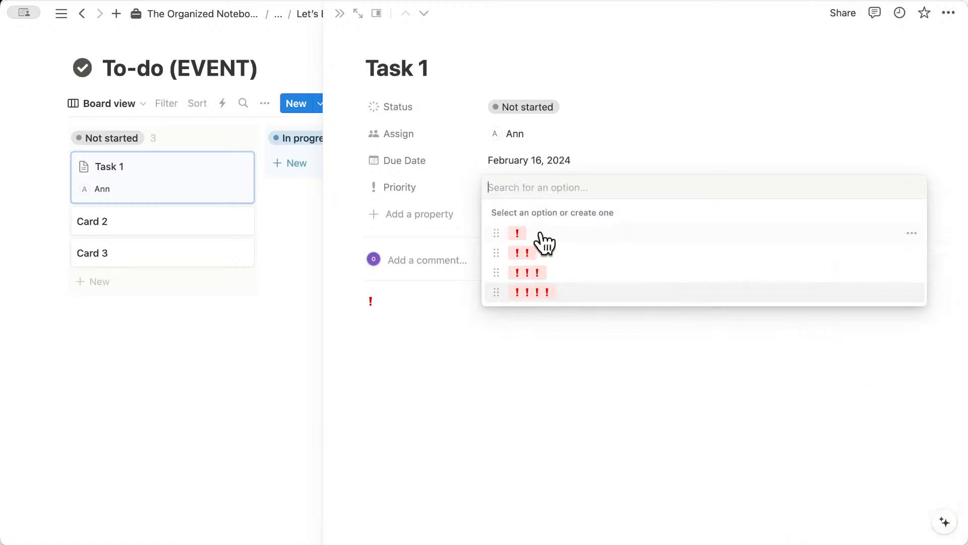
click(545, 243)
click(394, 303)
key(BackSpace)
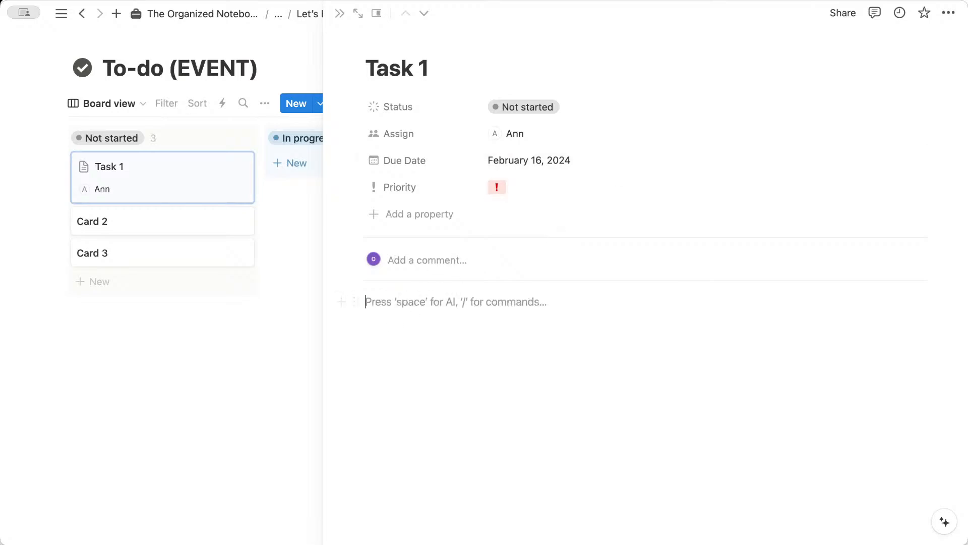
- Add a Multi-select property to Task 1 and name it Type
click(436, 217)
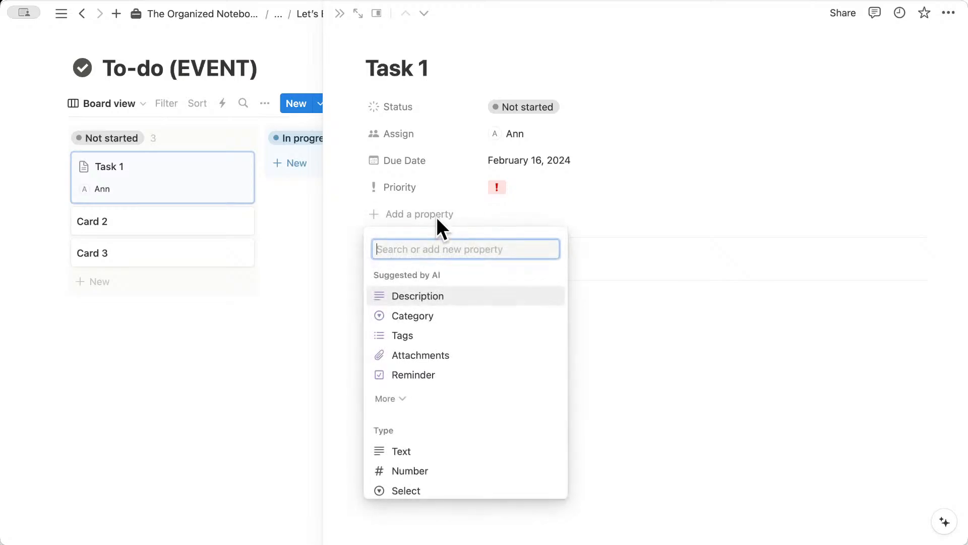
text(multi)
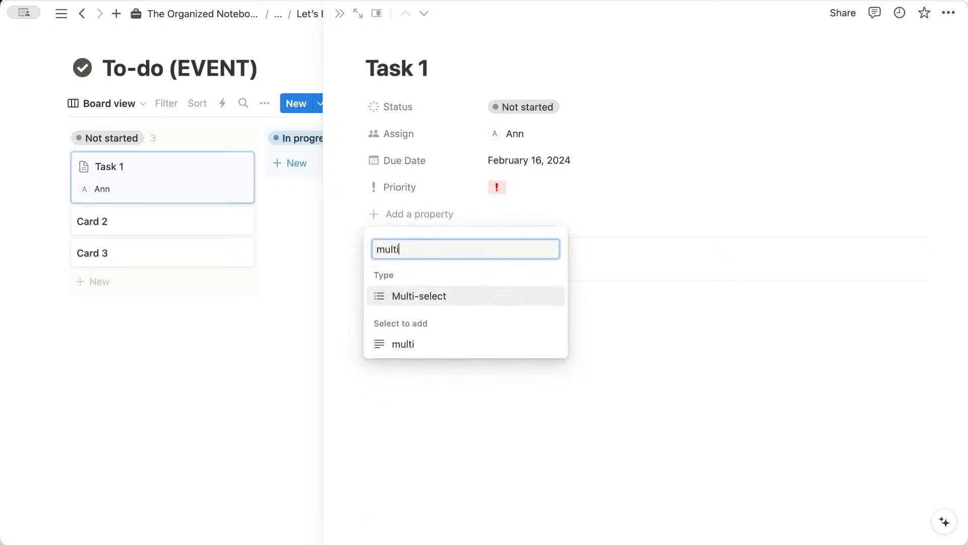
click(455, 295)
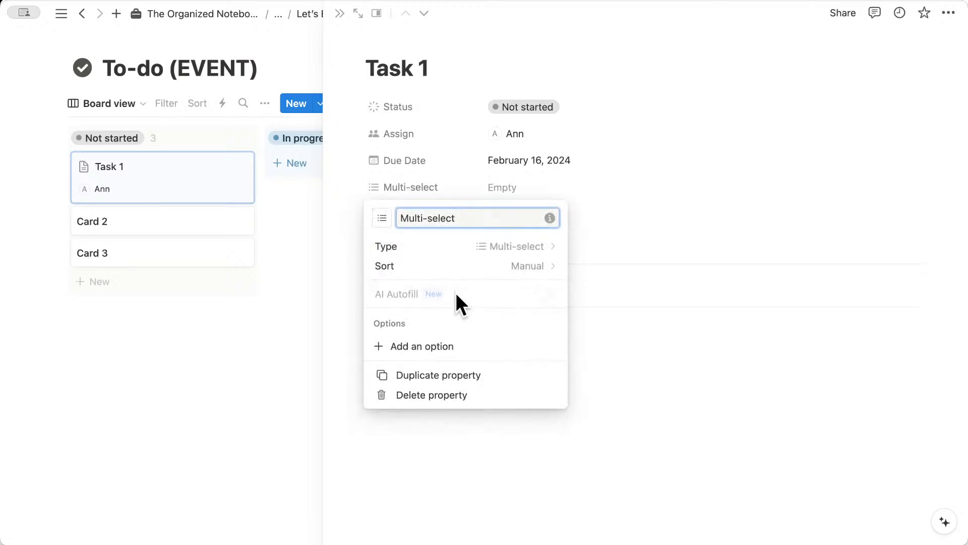
triple_click(460, 218)
text(Type)
click(525, 194)
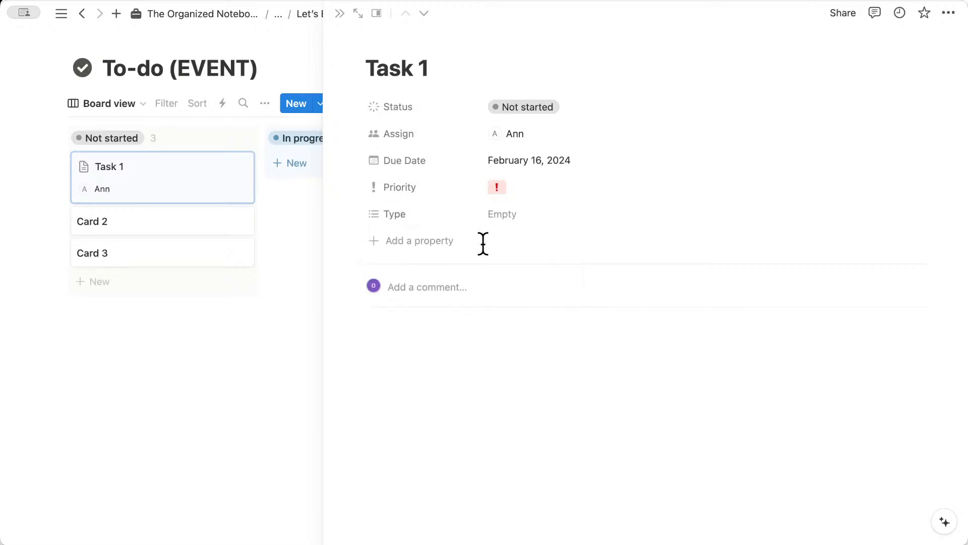
- Create a Work option in Task 1's Type property
click(536, 216)
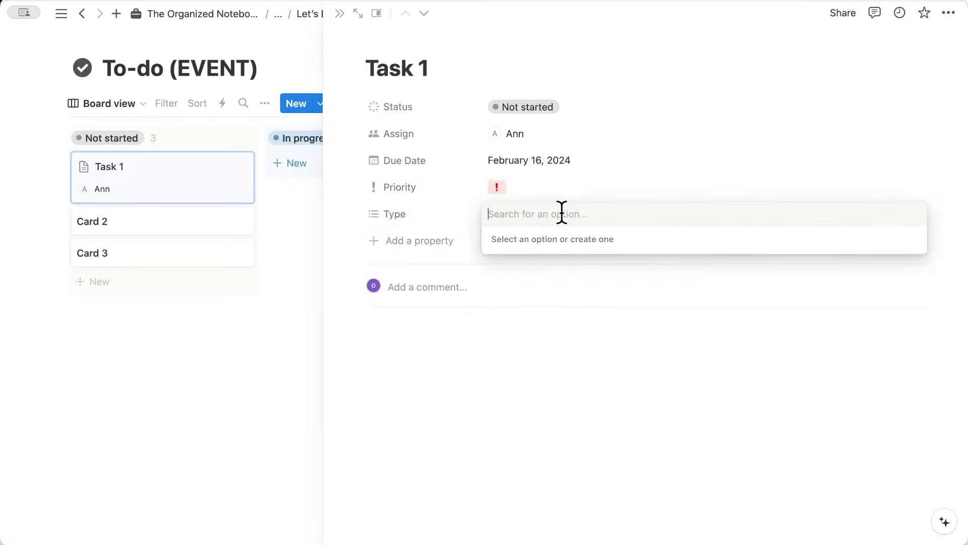
text(Work)
key(Return)
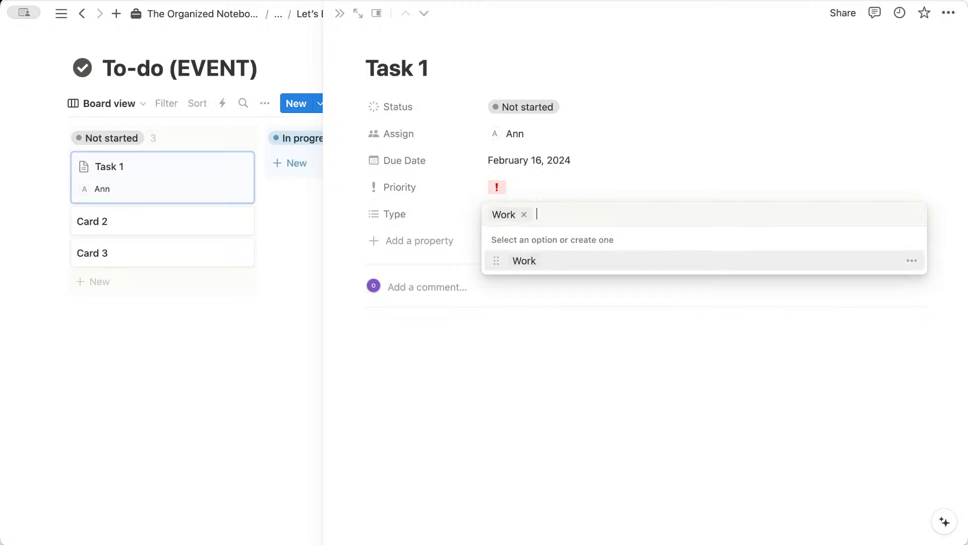
- Remove Work from Task 1's Type value, then create a Personal option and apply it instead
click(525, 214)
text(S)
key(BackSpace)
text(Per)
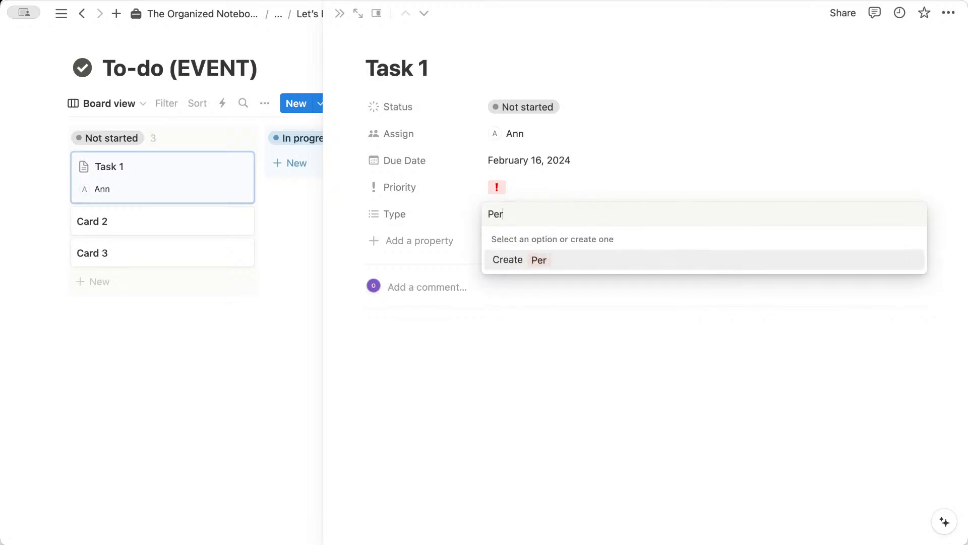
text(sonal)
click(551, 258)
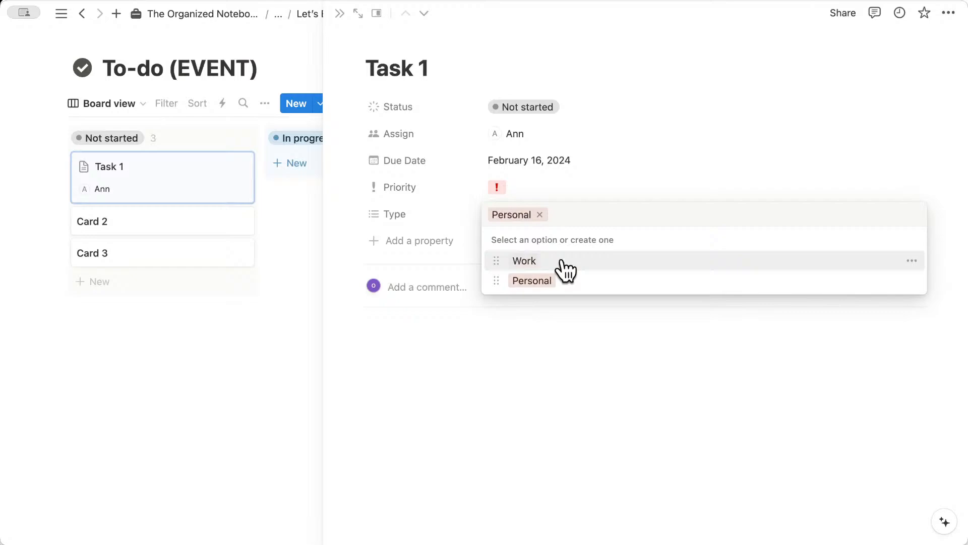
click(539, 213)
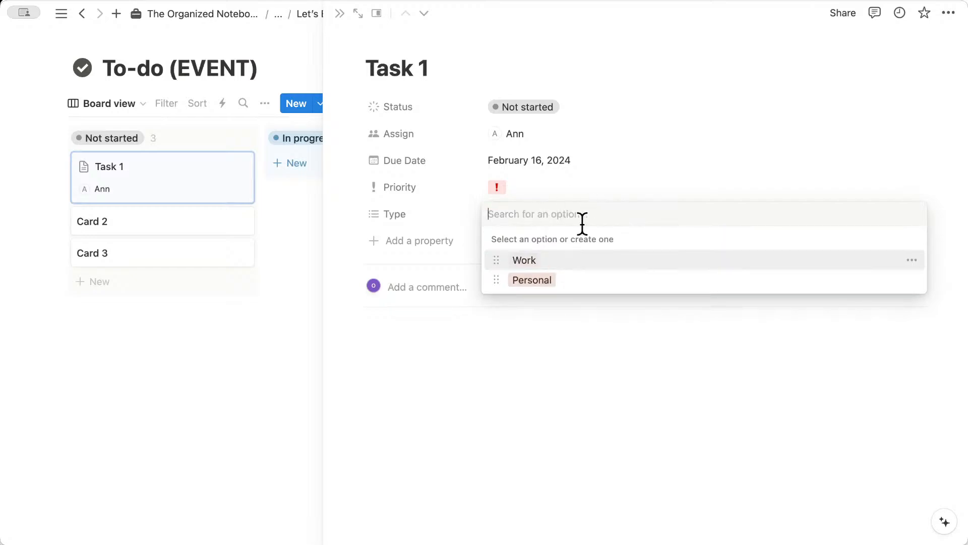
click(574, 282)
click(594, 187)
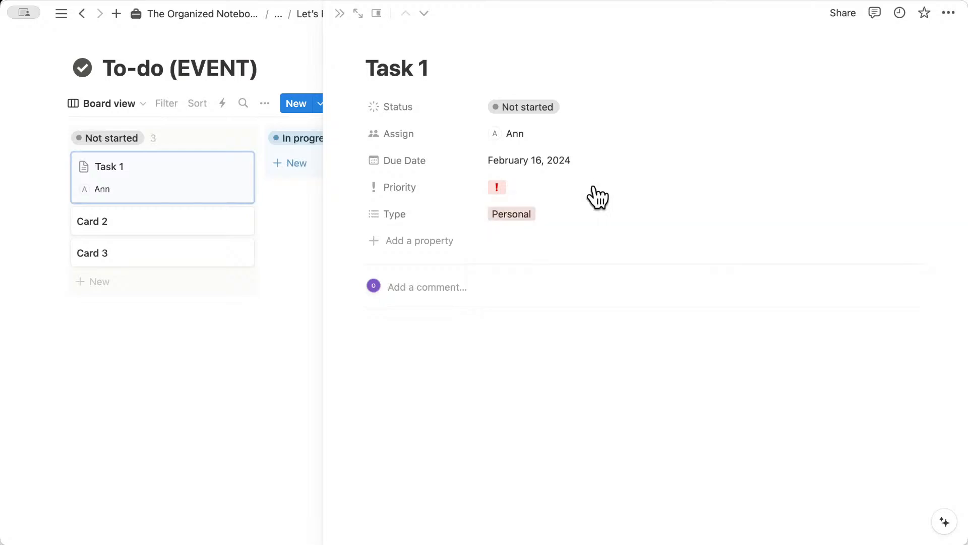
- Add another Multi-select property to Task 1 and name it Activity
click(434, 240)
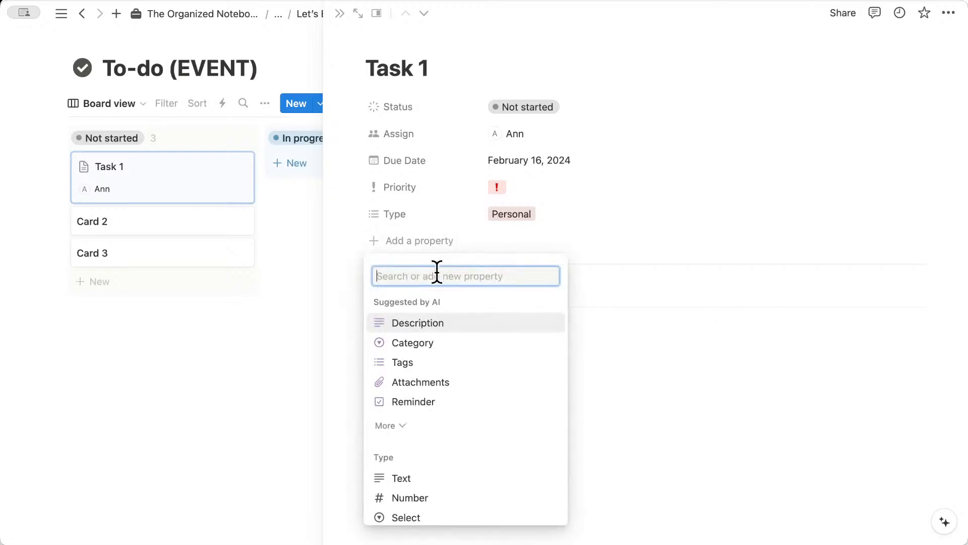
text(multi)
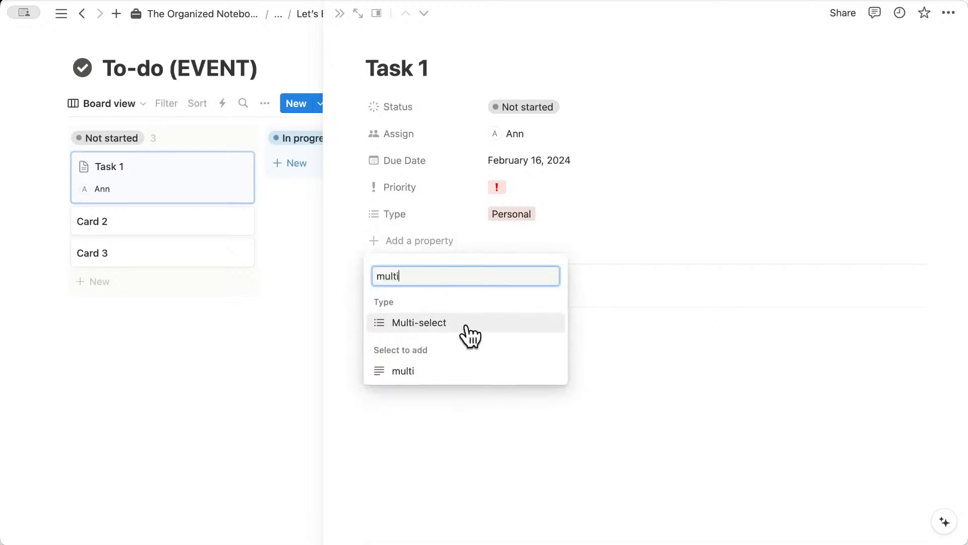
click(465, 325)
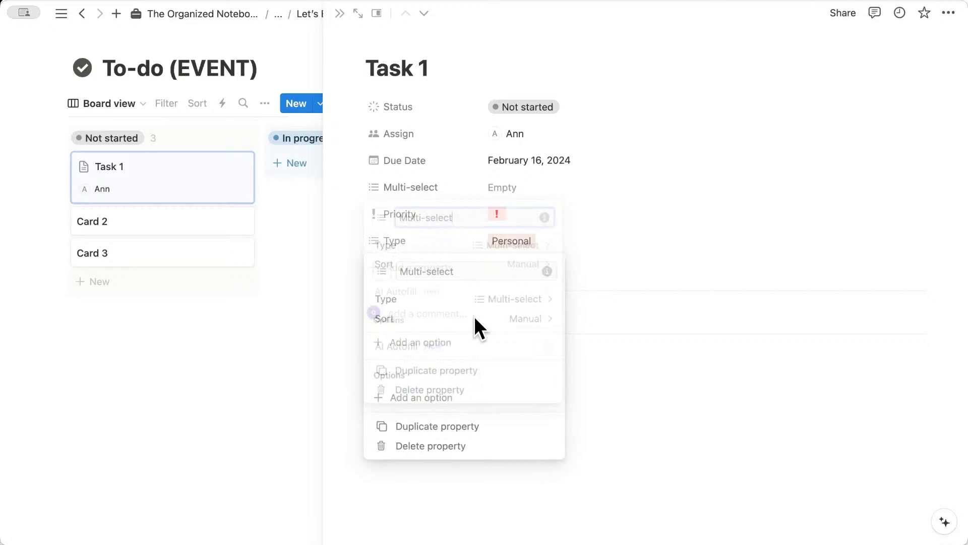
triple_click(446, 218)
key(BackSpace)
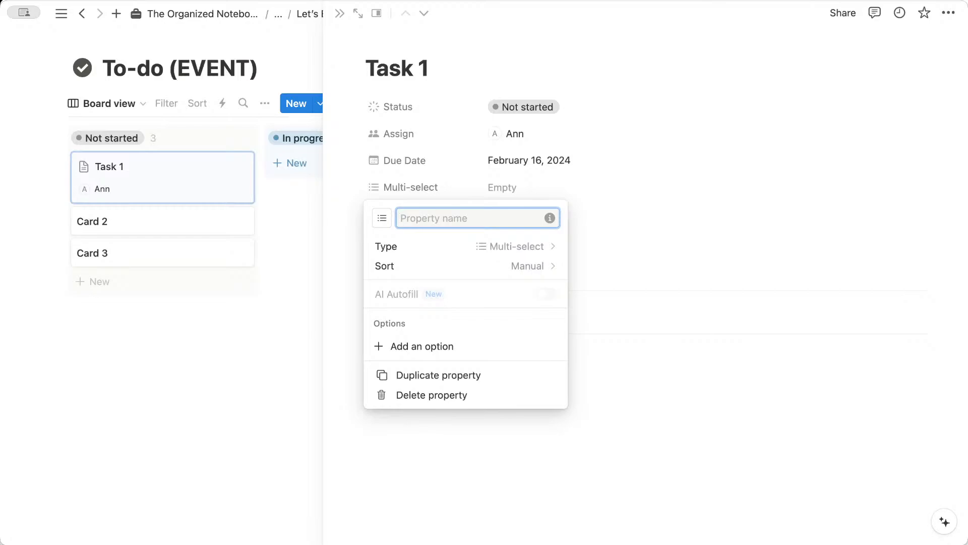
click(432, 198)
click(440, 161)
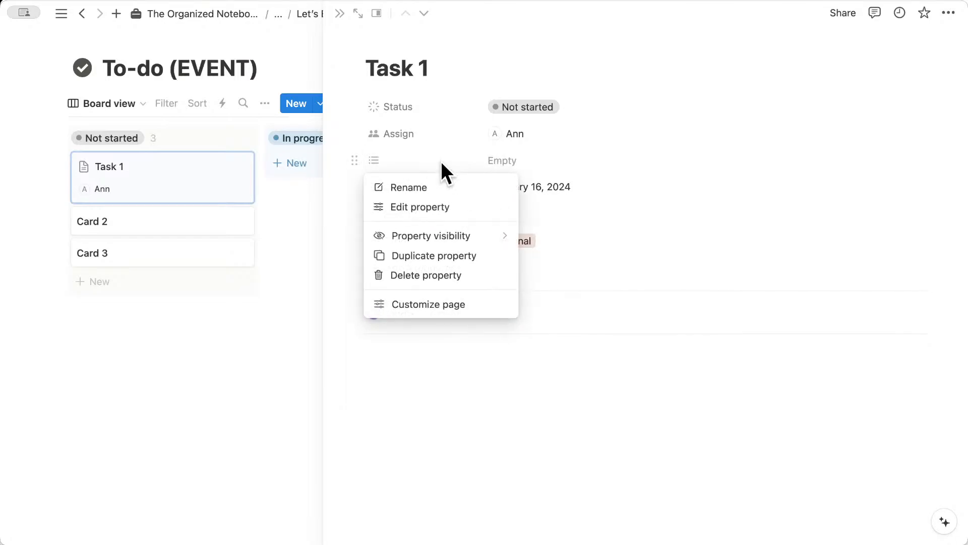
click(442, 190)
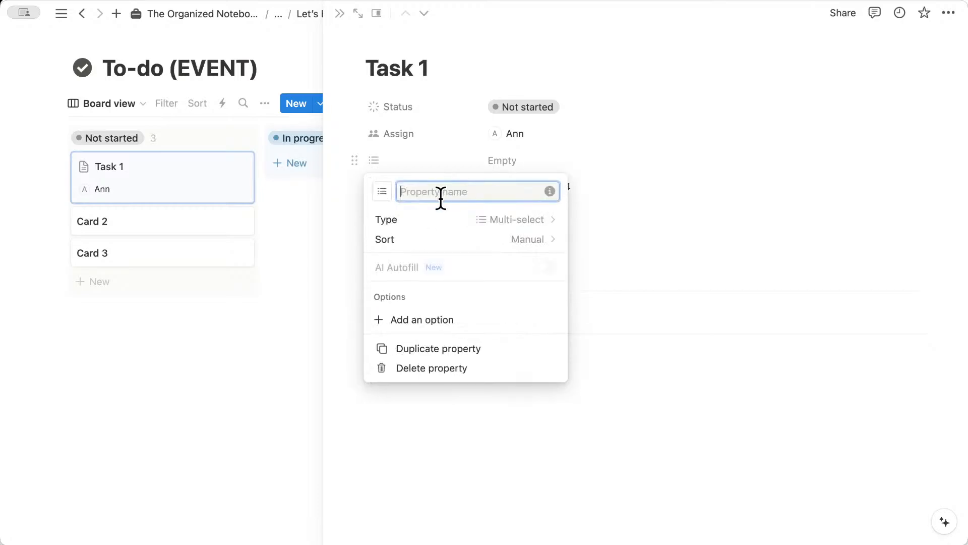
text(Activity)
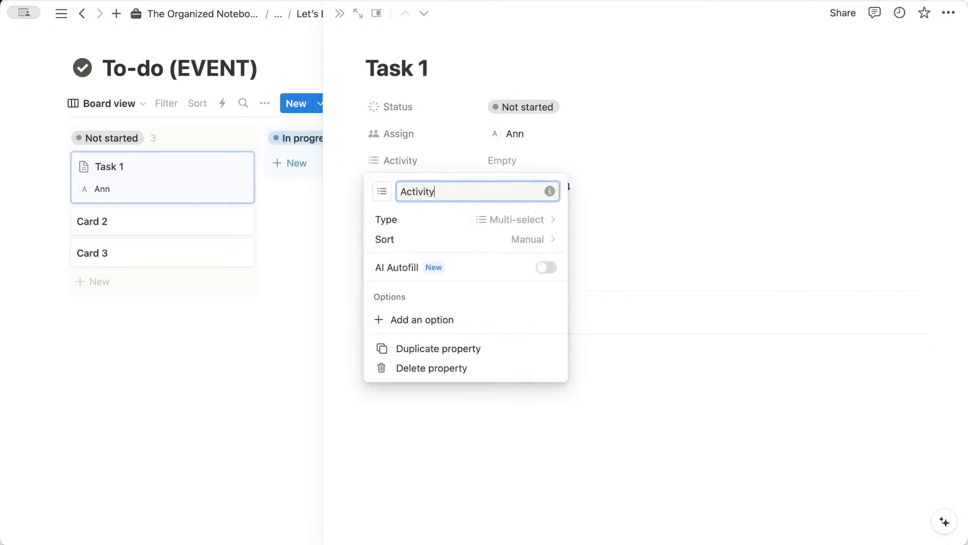
click(528, 162)
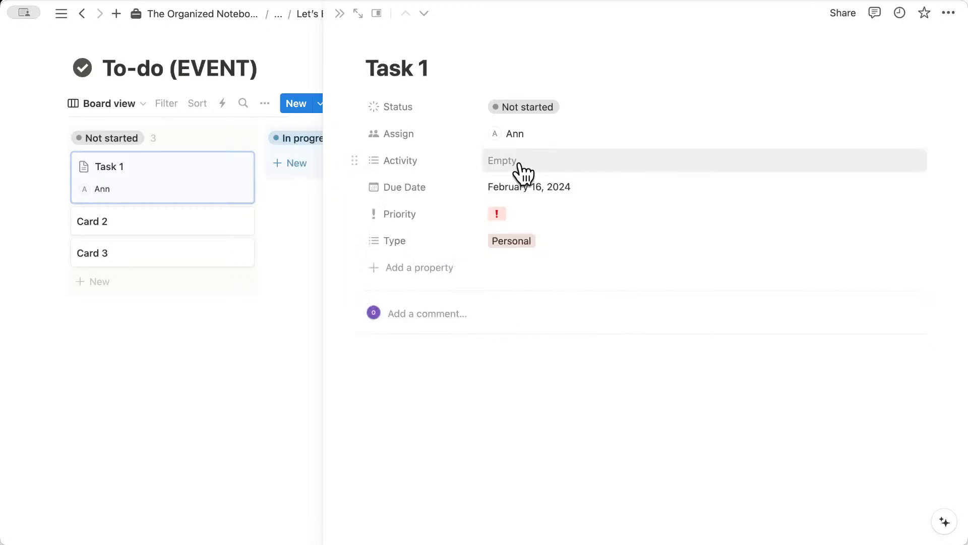
- Create a Computer option as Task 1's Activity value and move the Activity property below Type
click(522, 170)
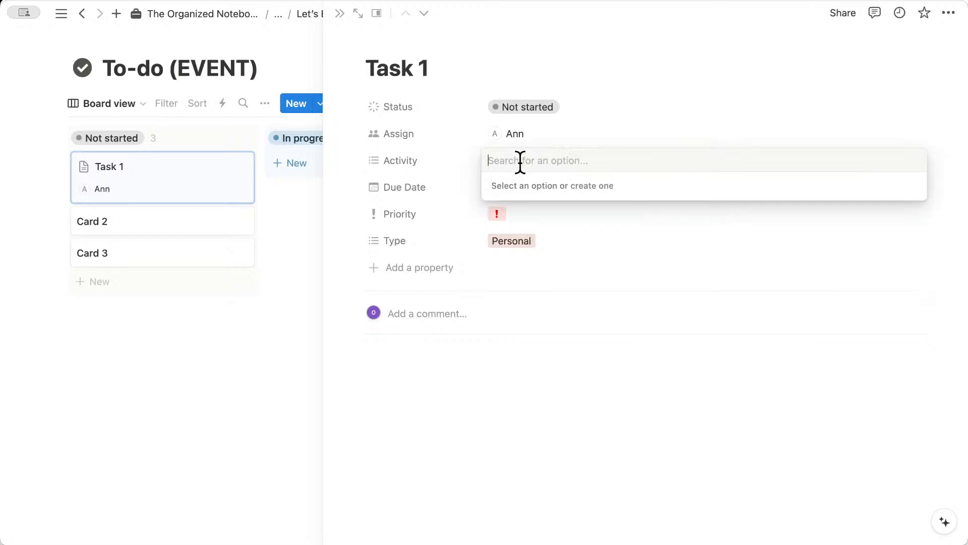
text(Computer)
key(Return)
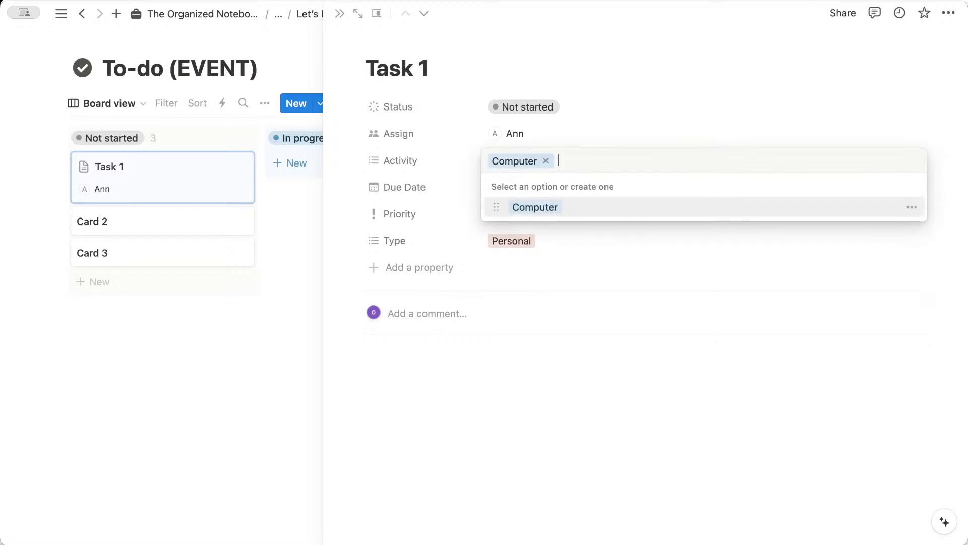
click(590, 125)
drag(425, 169, 422, 254)
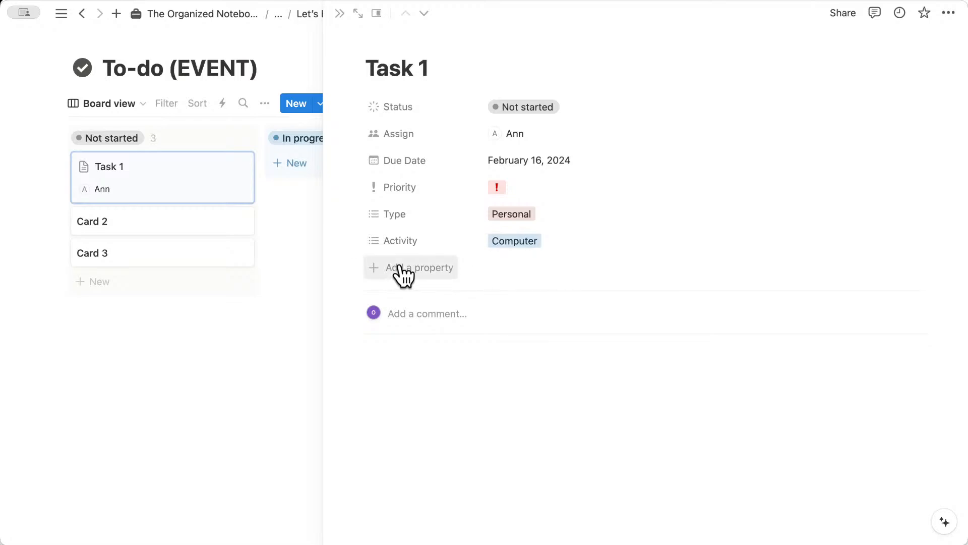
- Add a Button property to Task 1, naming the property Complete and labelling its button Complete
click(420, 267)
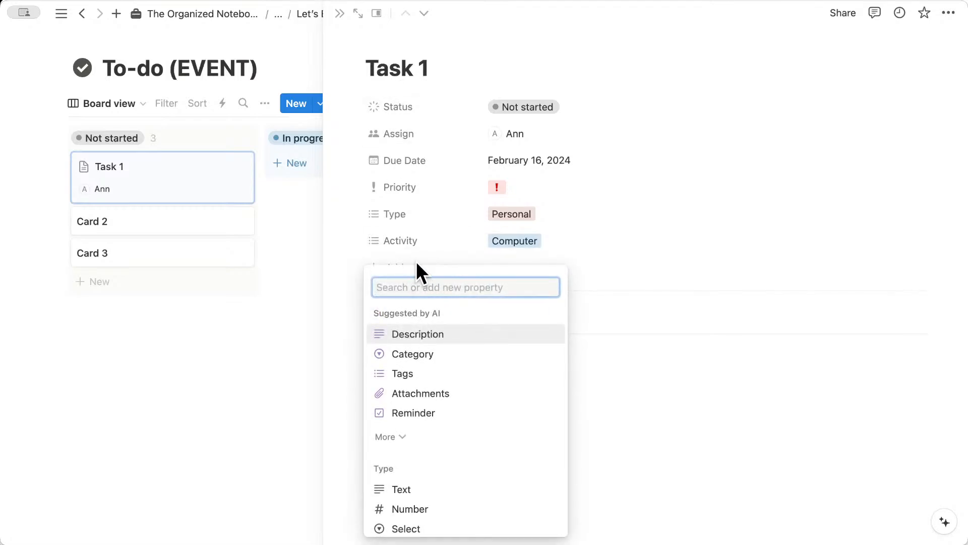
text(butt)
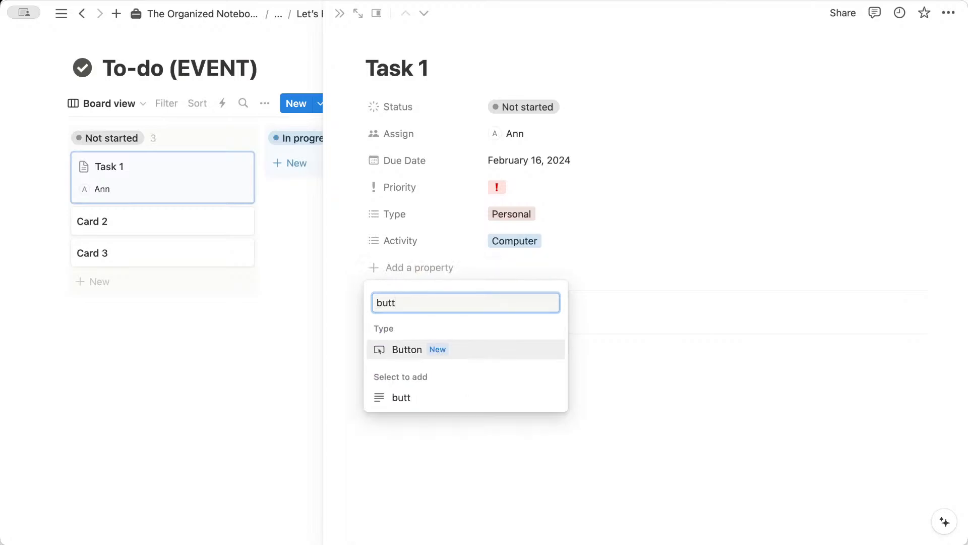
text(on)
click(447, 349)
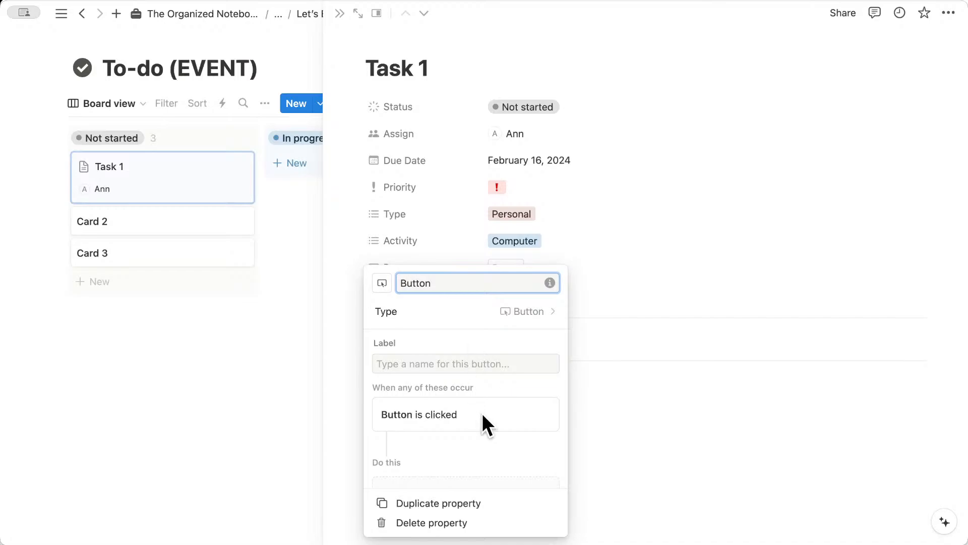
scroll(464, 413, down, 2)
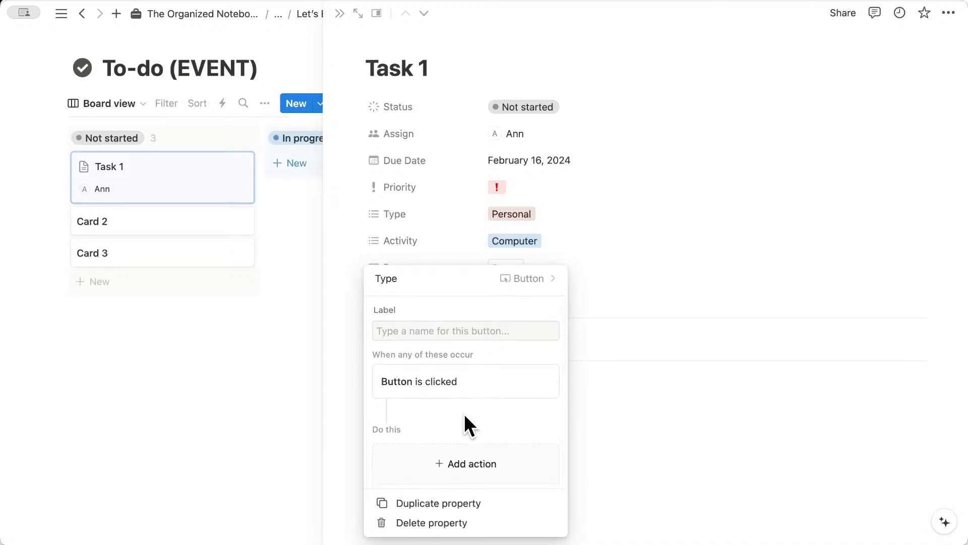
scroll(434, 337, up, 2)
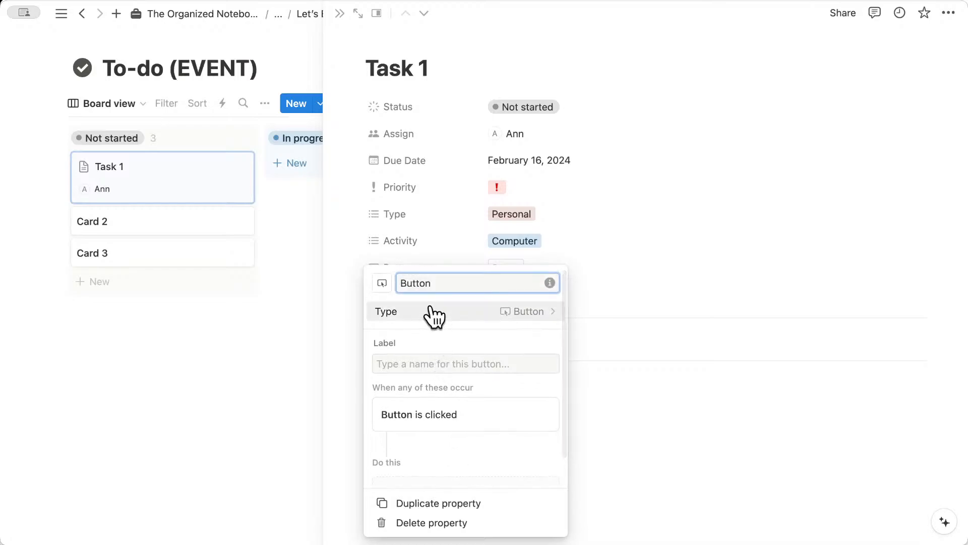
double_click(430, 283)
text(Complete)
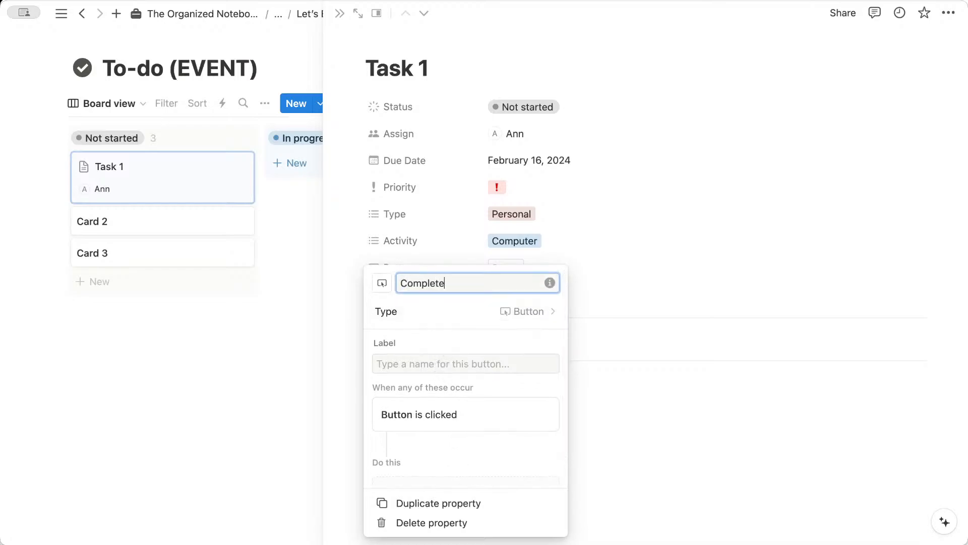
click(453, 364)
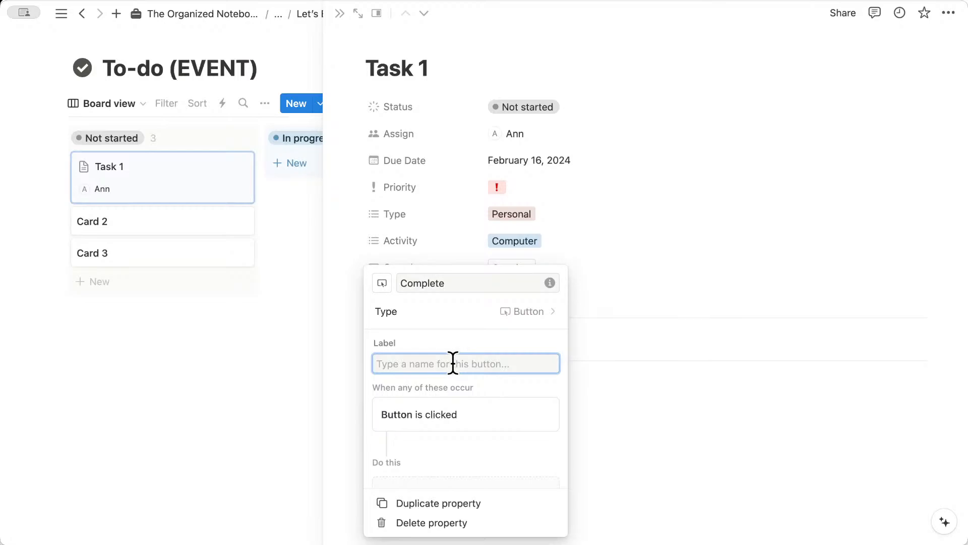
text(Complete)
- Give the Complete button an action that sets this page's Status to Done, and close Task 1
scroll(541, 388, down, 2)
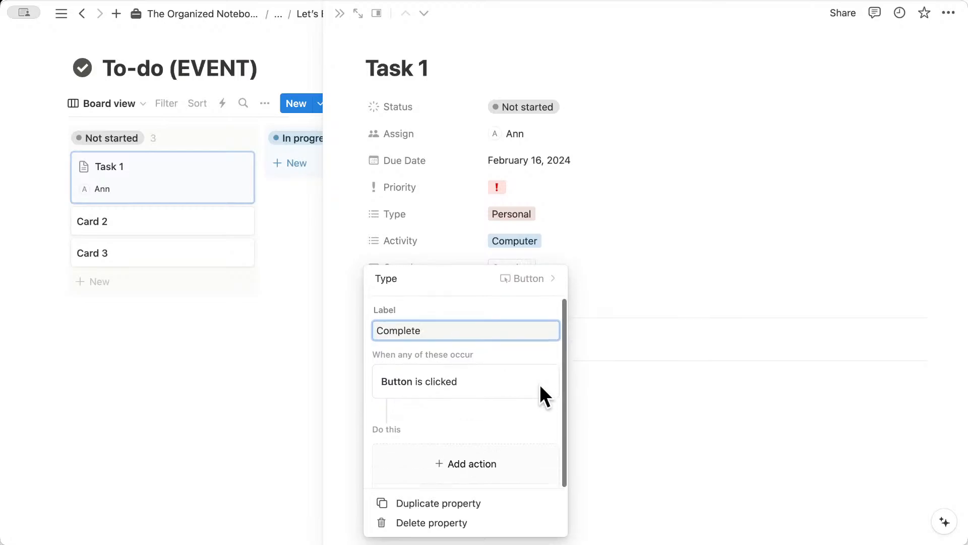
click(474, 472)
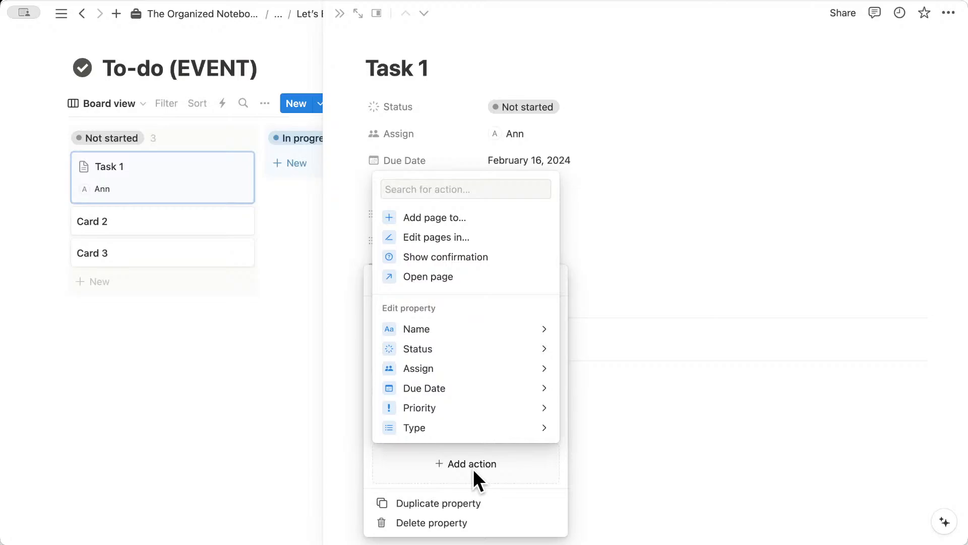
click(476, 349)
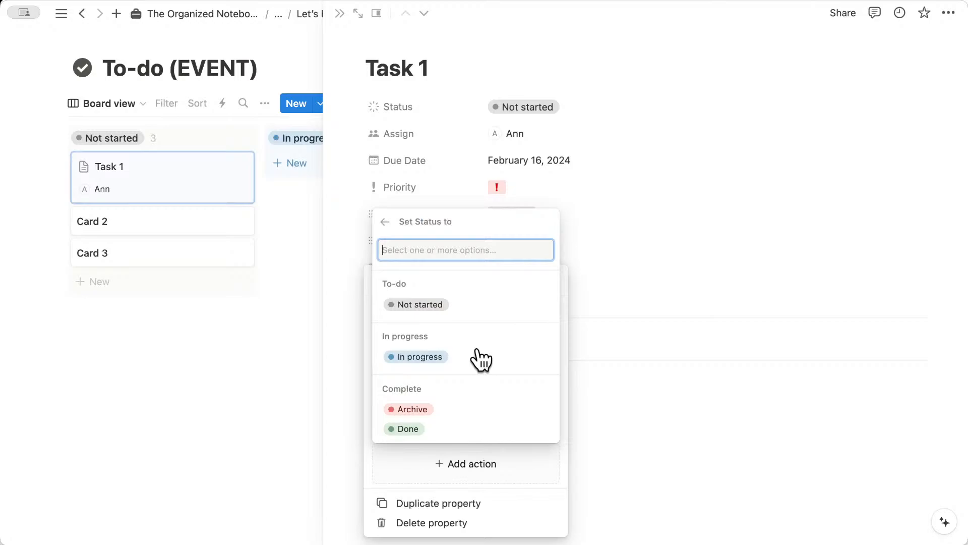
click(423, 428)
scroll(425, 426, down, 3)
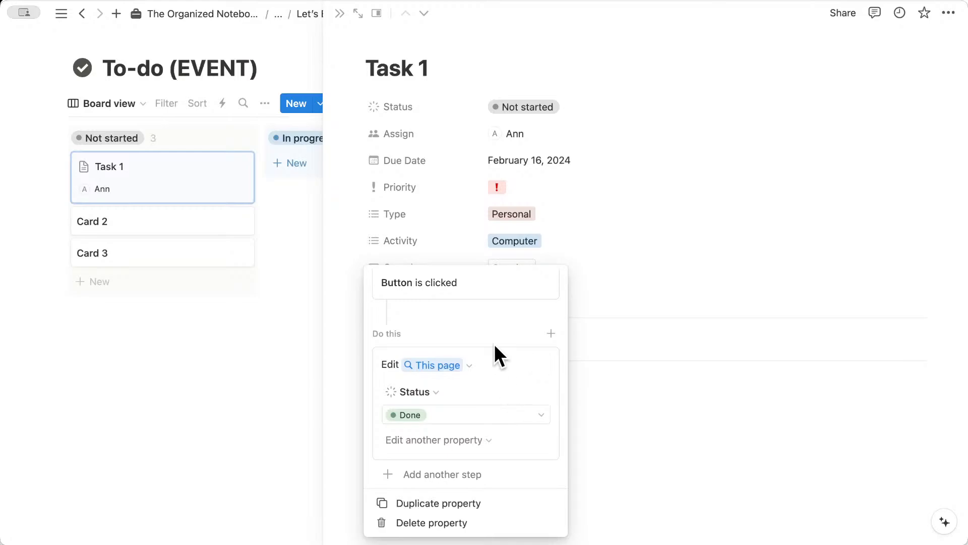
scroll(495, 346, up, 3)
scroll(495, 347, down, 3)
click(610, 372)
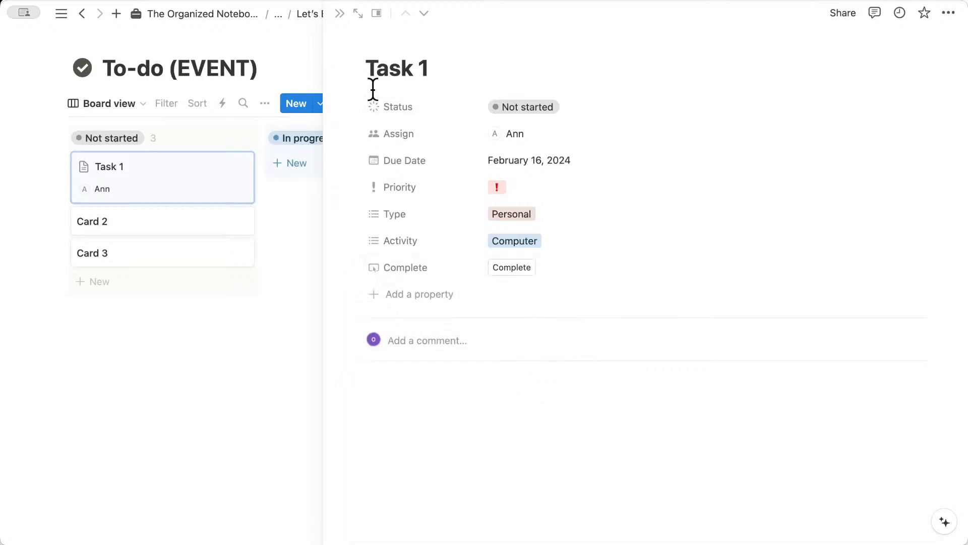
click(339, 15)
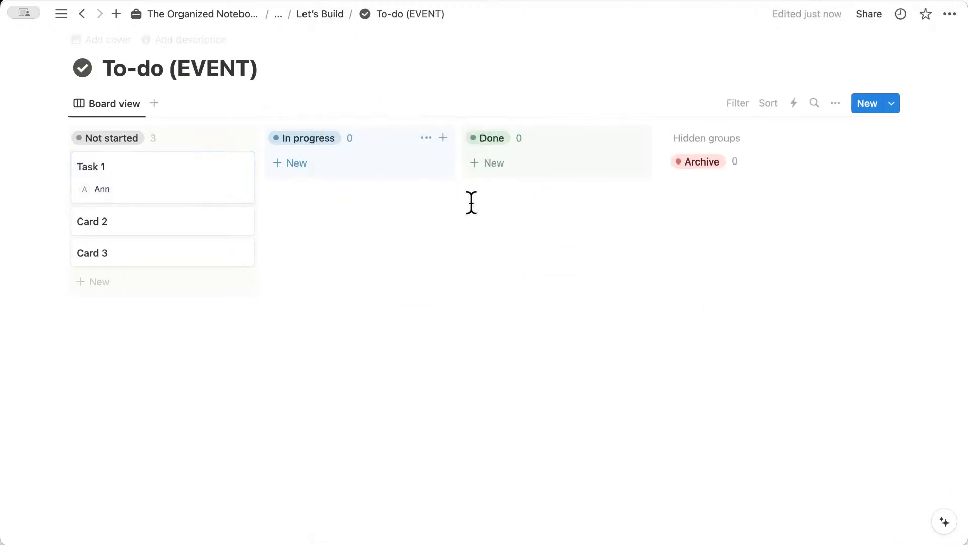
- Show the Activity, Complete, Due Date, Priority and Type properties on the board's cards
click(836, 104)
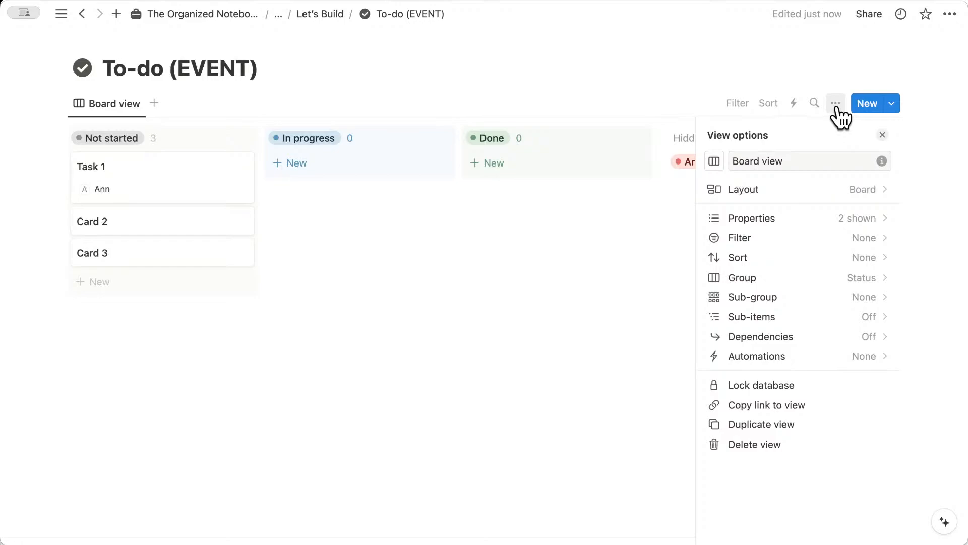
click(847, 222)
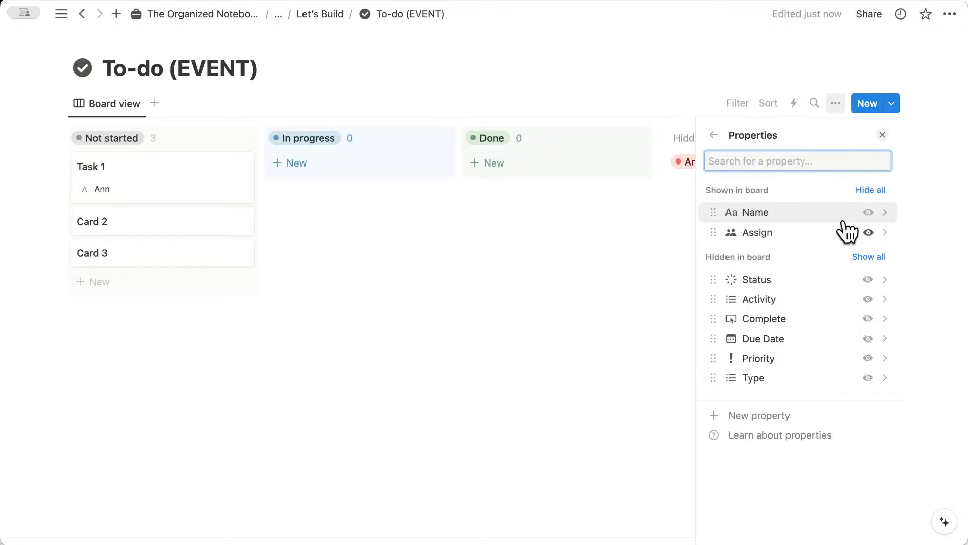
click(868, 300)
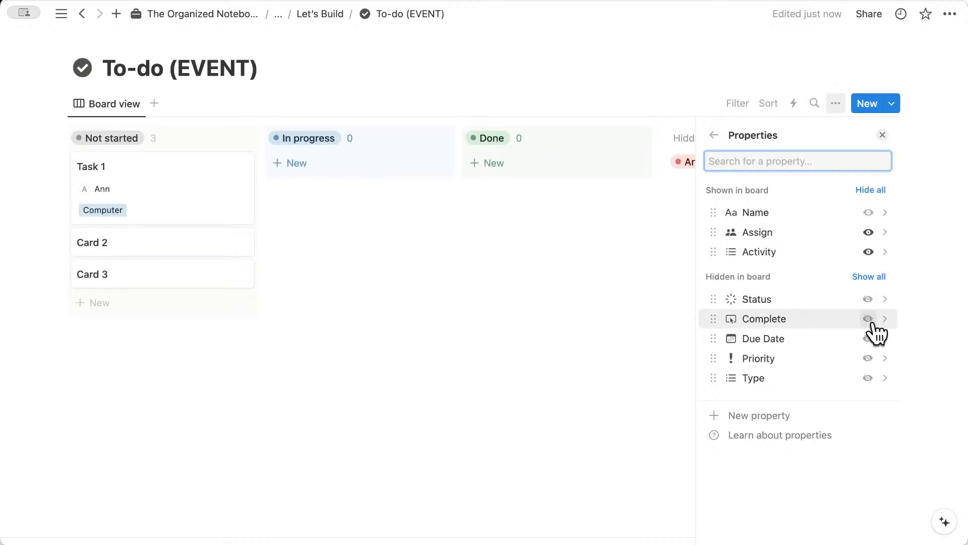
click(869, 319)
click(868, 339)
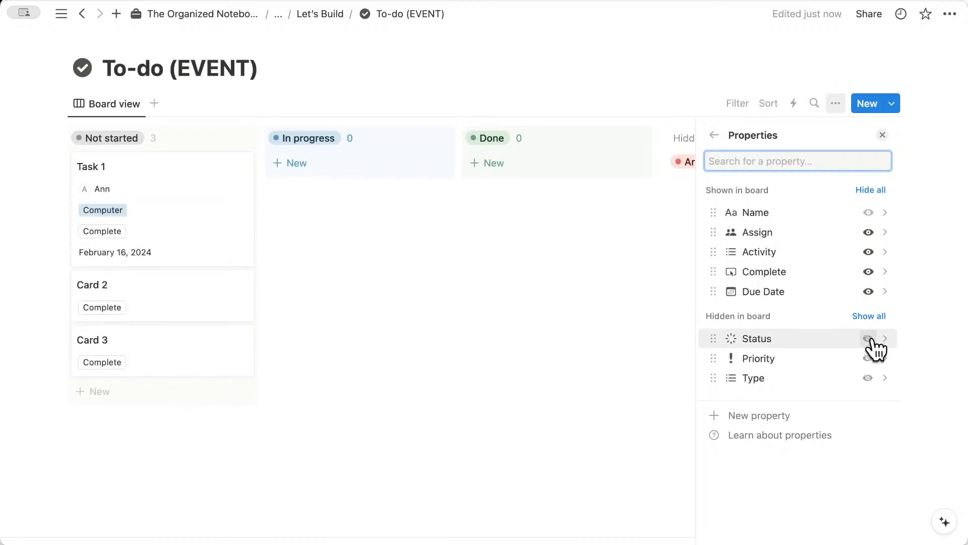
click(868, 358)
click(868, 378)
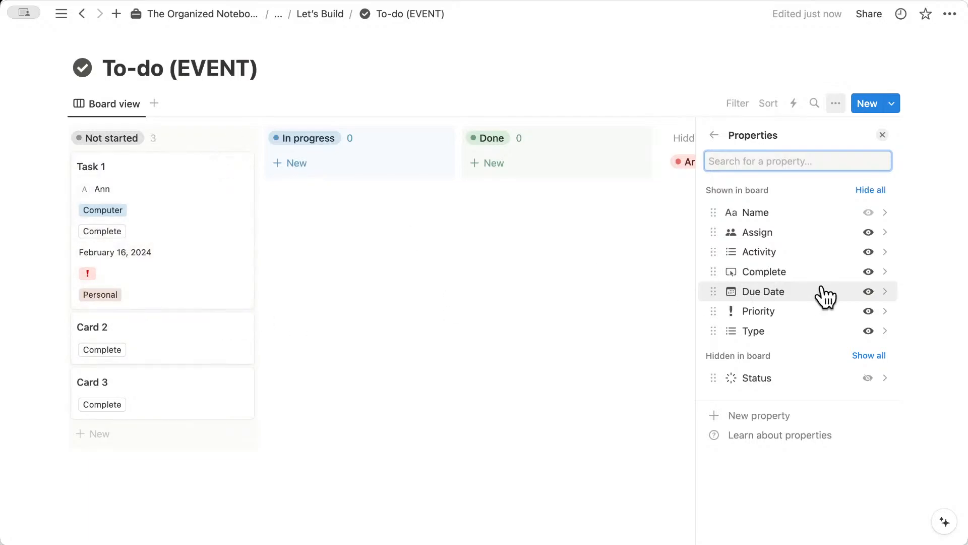
- Reorder the card properties below Name as Due Date, Assign, Priority, Type, Activity, Complete
drag(782, 272, 785, 337)
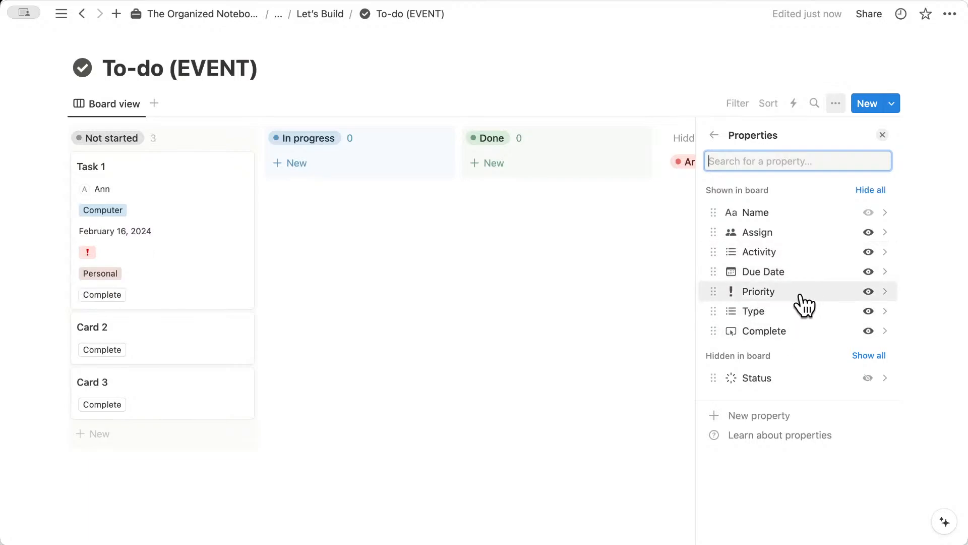
drag(790, 291, 794, 316)
drag(795, 273, 798, 237)
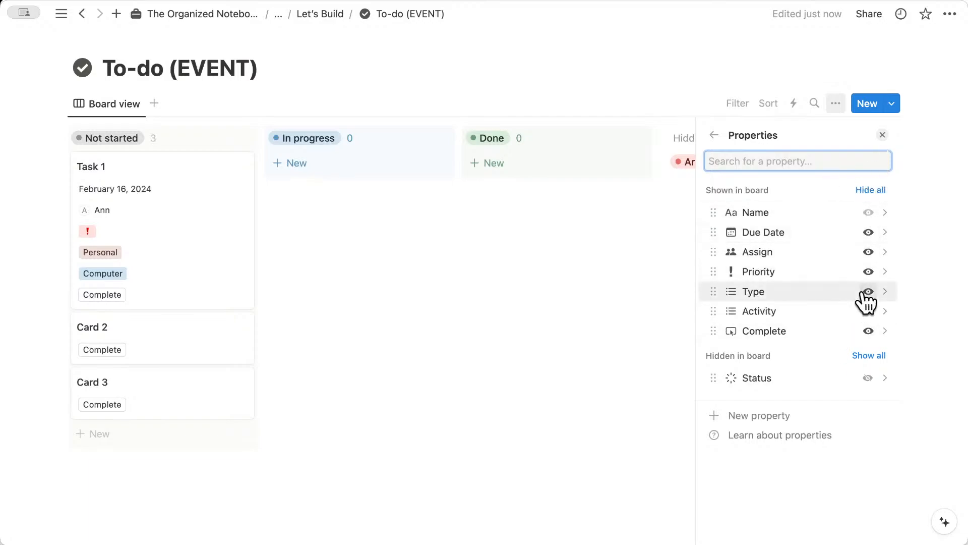
click(883, 135)
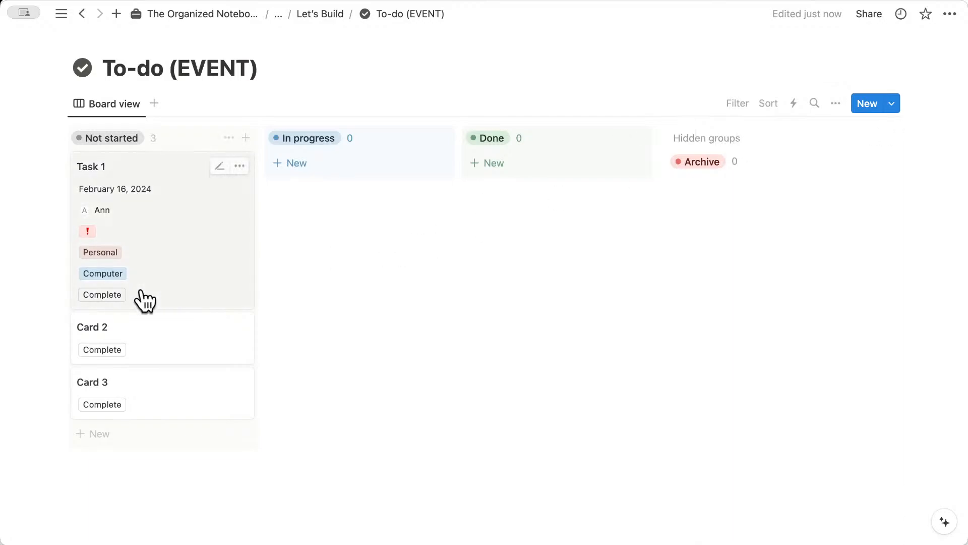
- Test the Complete button on Task 1's card and move the card back to Not started
click(102, 296)
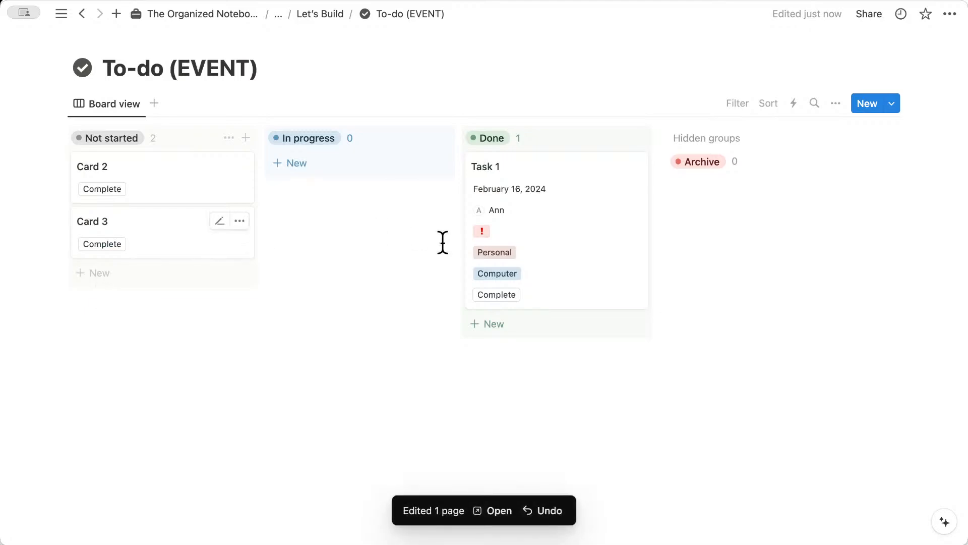
drag(603, 235, 197, 169)
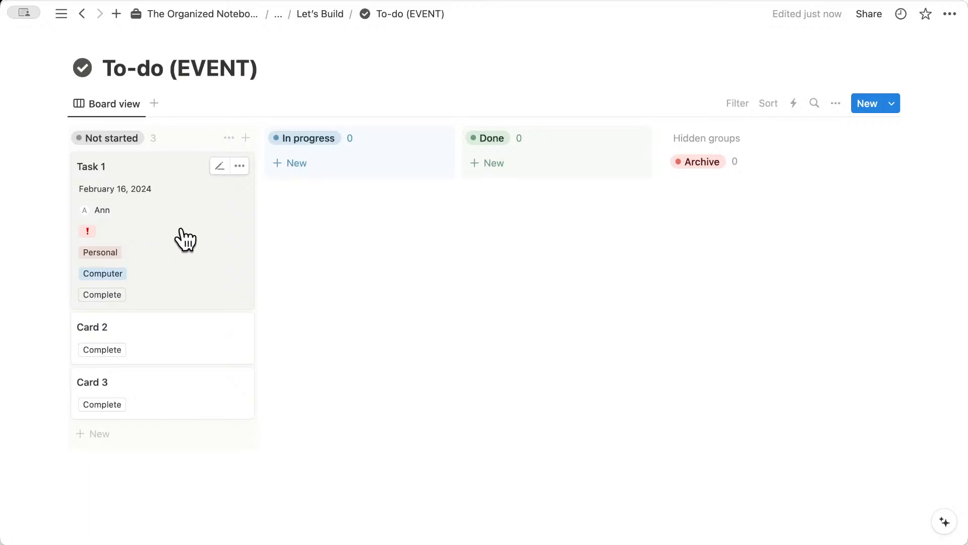
- Rename the board view as View All
click(112, 104)
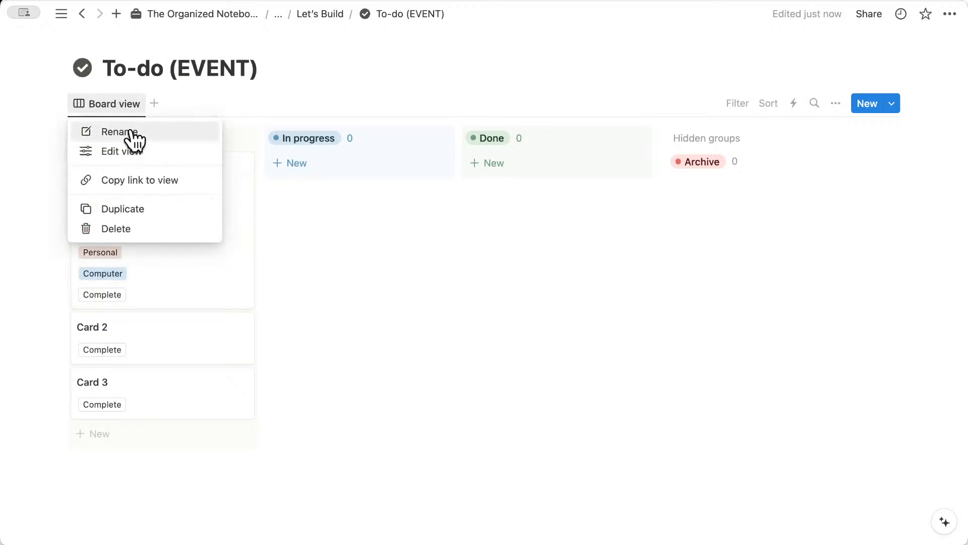
click(137, 133)
drag(763, 165, 732, 161)
text(V)
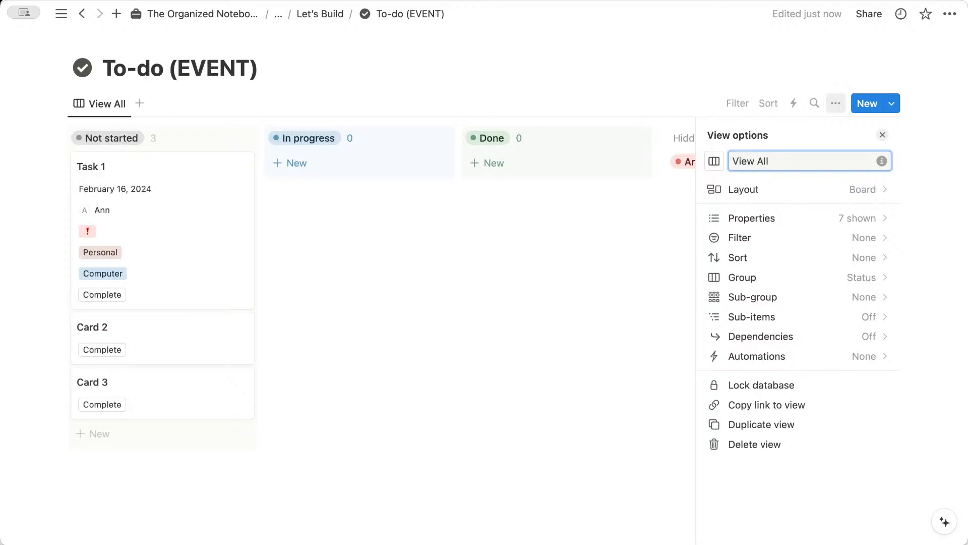
text(iew All)
click(883, 135)
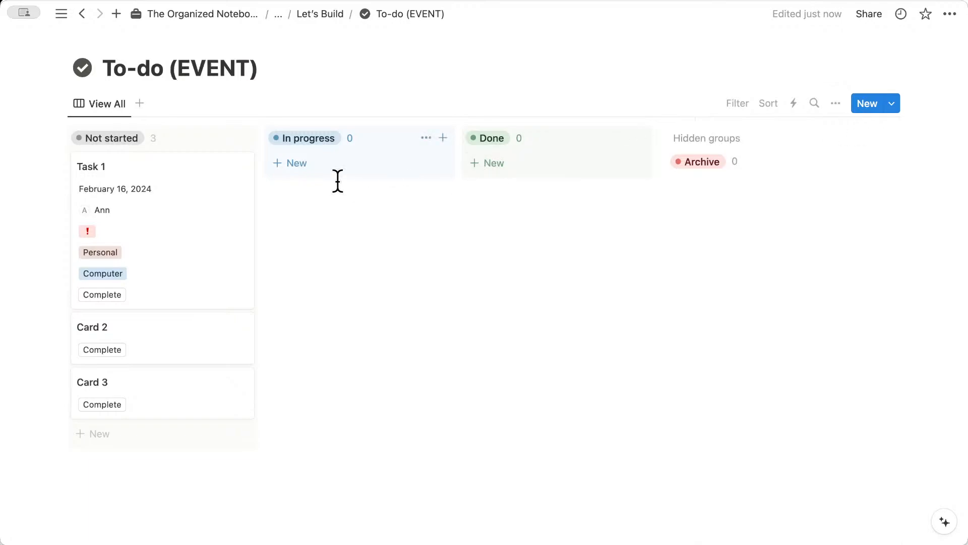
- Duplicate the View All view and name the copy By Priority
click(109, 105)
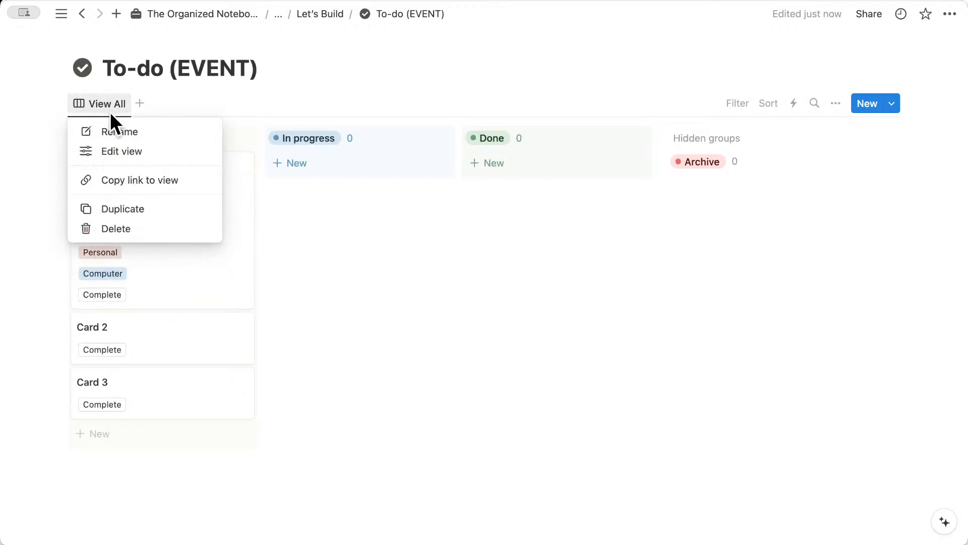
click(157, 217)
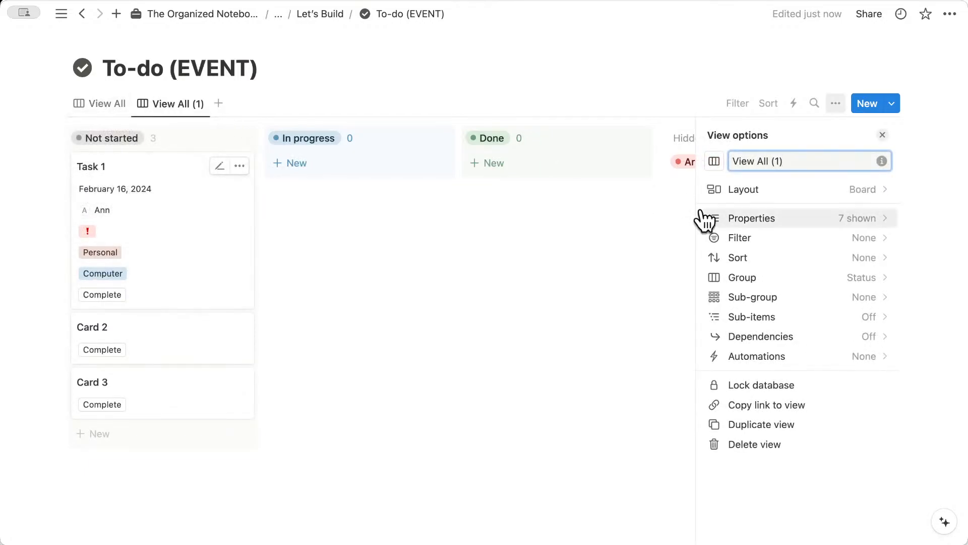
triple_click(771, 161)
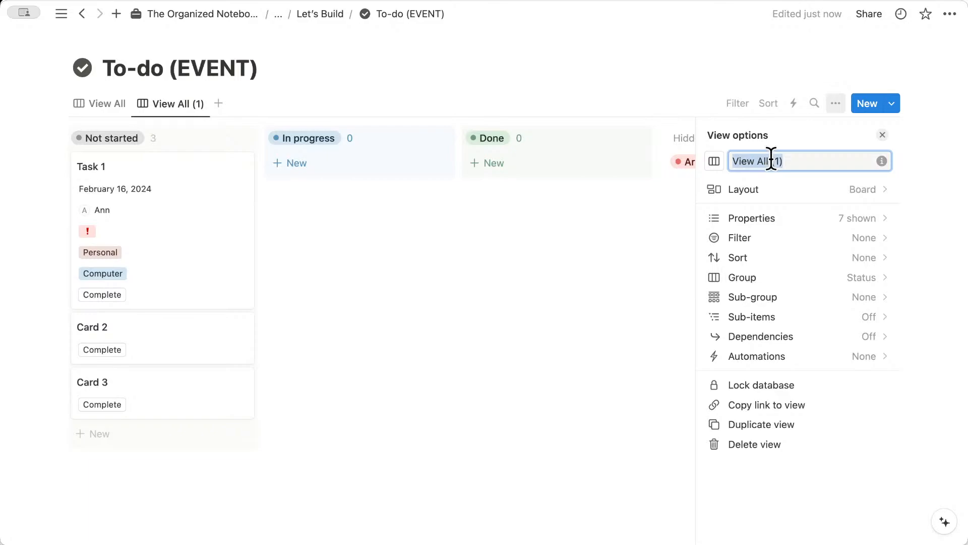
text(By Priority)
key(Return)
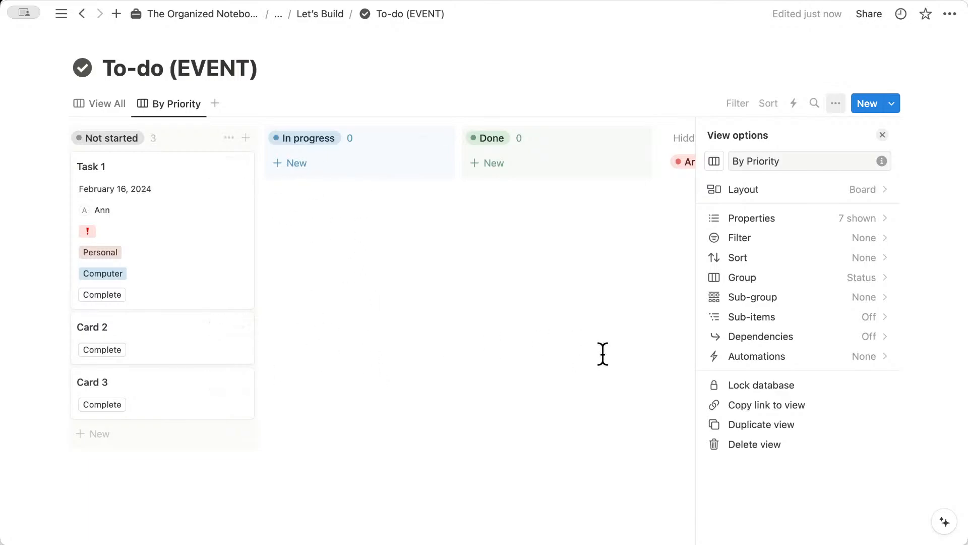
- Sub-group the By Priority view by Priority and stop hiding empty groups
click(803, 297)
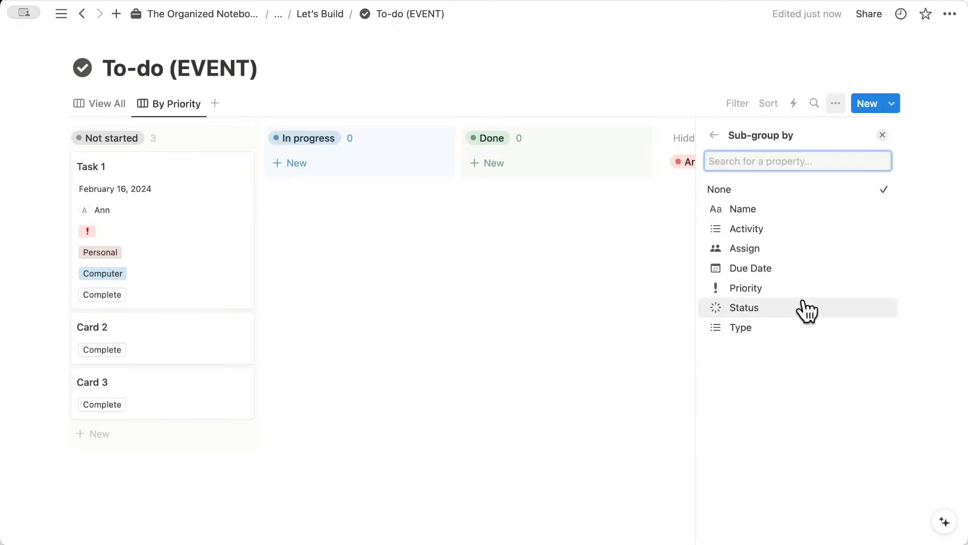
click(777, 289)
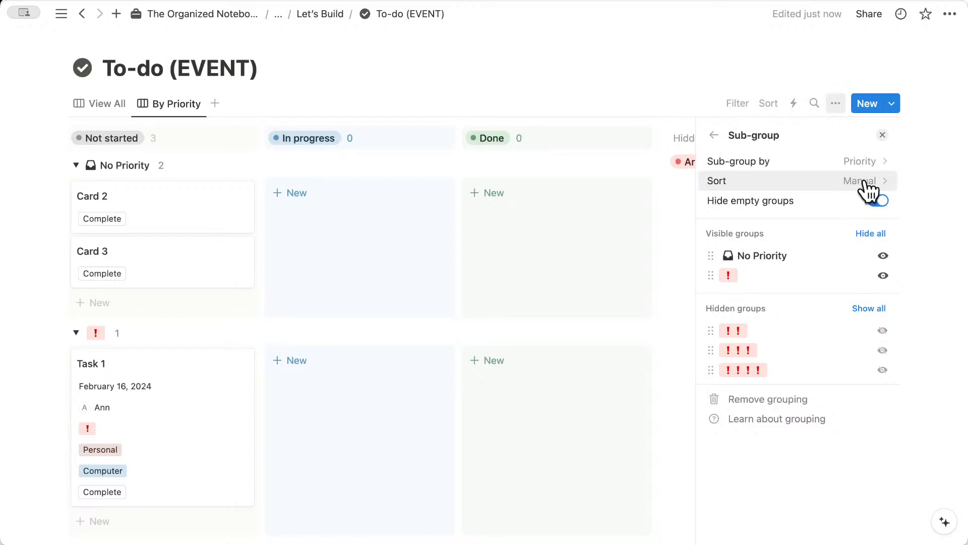
click(878, 201)
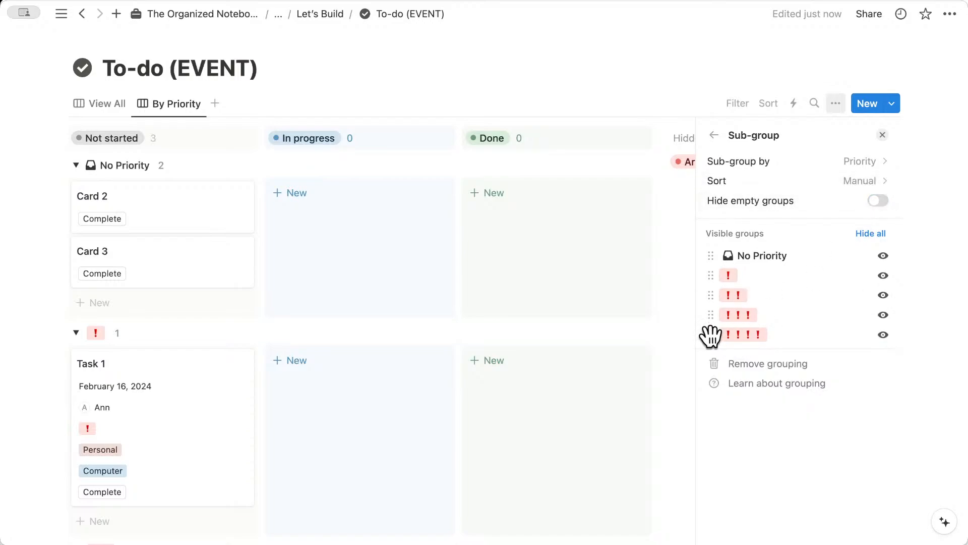
- Reorder the By Priority sub-groups from four exclamation marks down to one, with No Priority last
drag(708, 333, 720, 251)
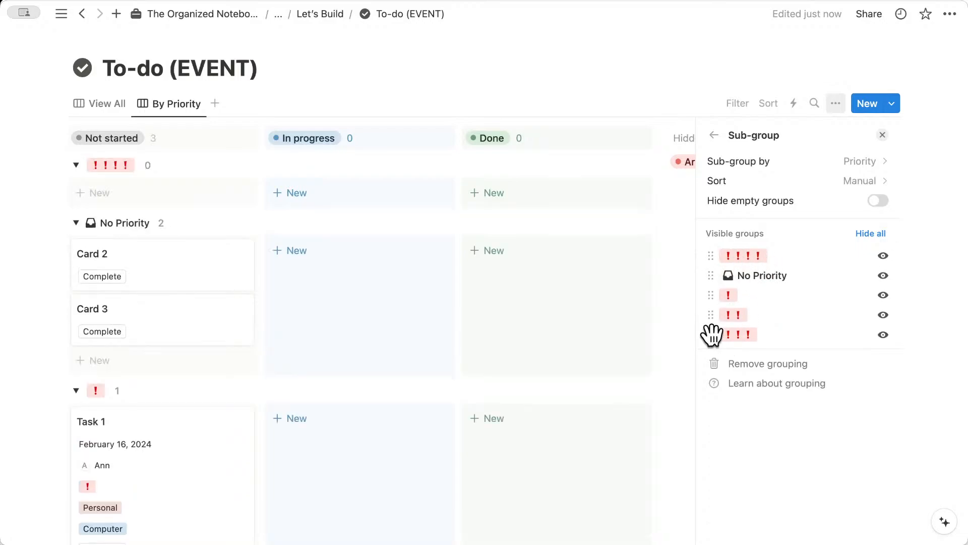
drag(711, 334, 723, 280)
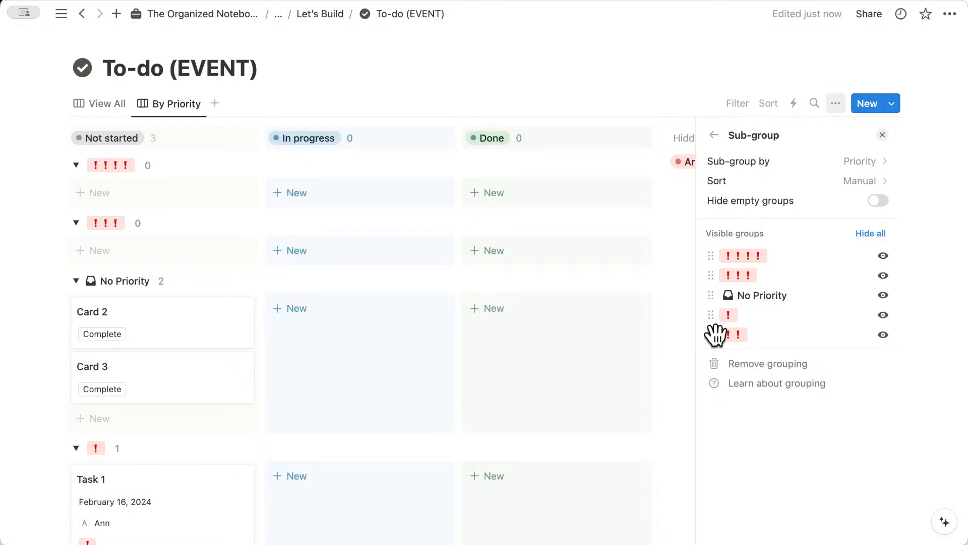
drag(715, 335, 724, 302)
click(882, 135)
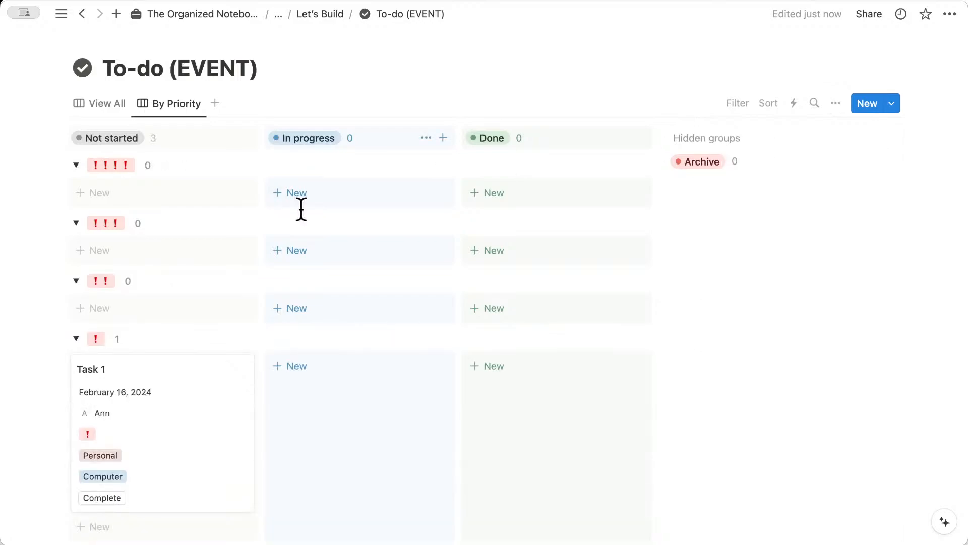
- Collapse all the priority sub-groups and reopen only the four-exclamation-mark and one-exclamation-mark groups
click(76, 165)
click(76, 193)
click(76, 221)
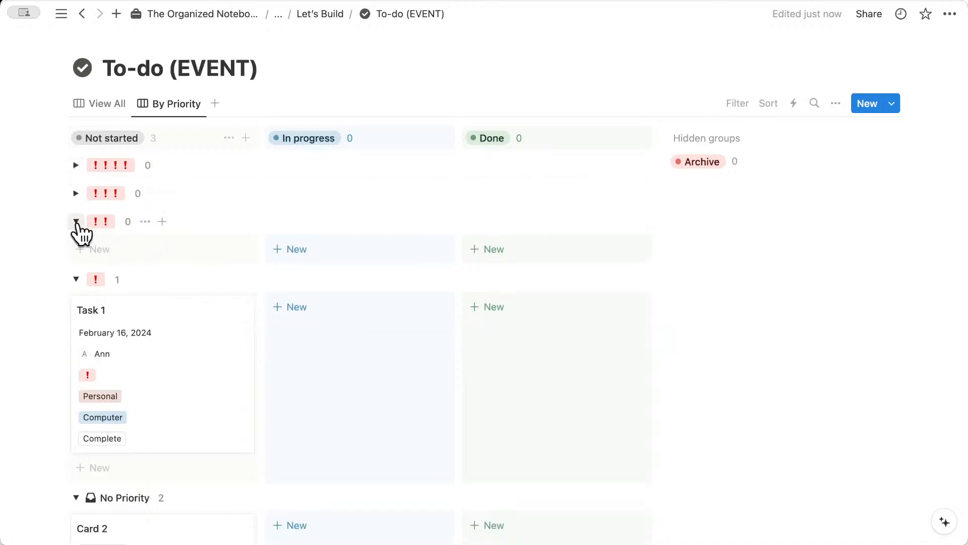
click(75, 249)
click(75, 278)
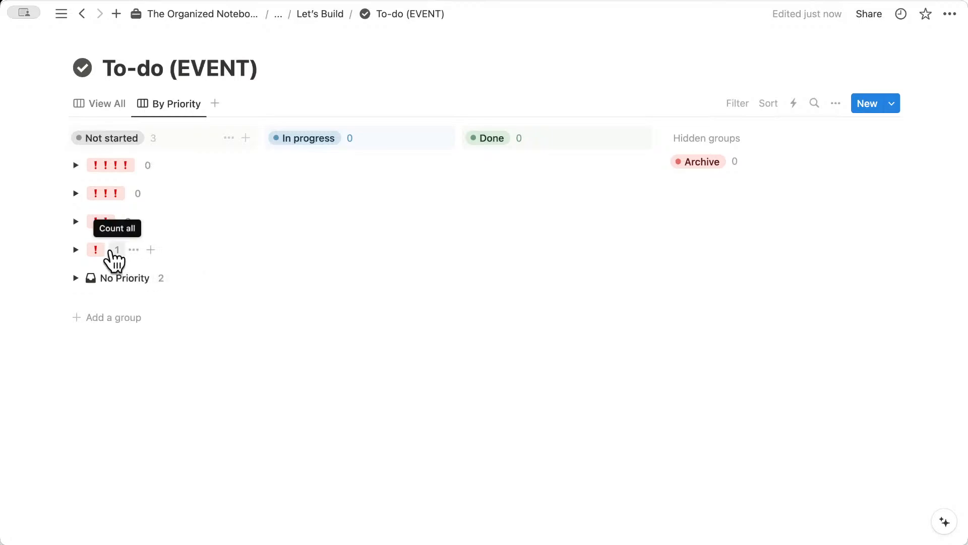
click(76, 165)
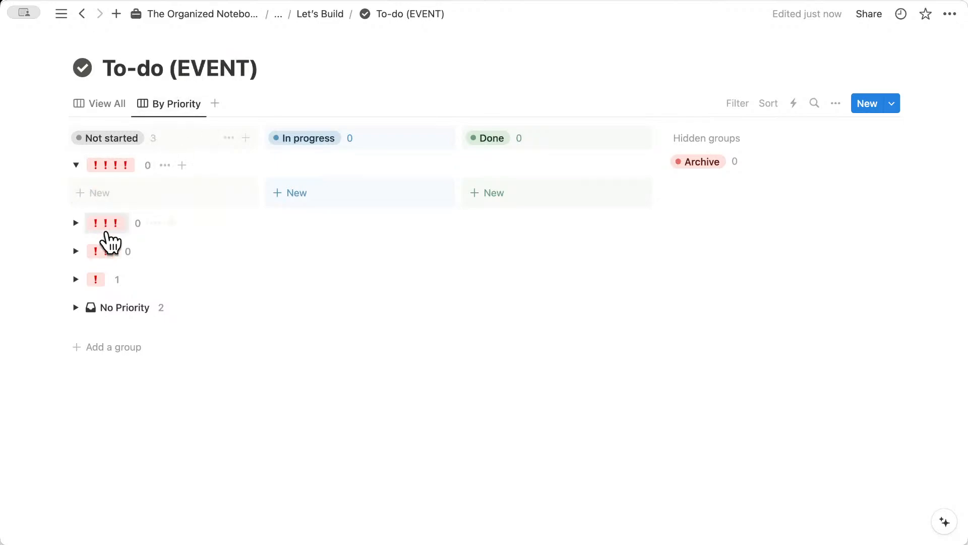
click(76, 279)
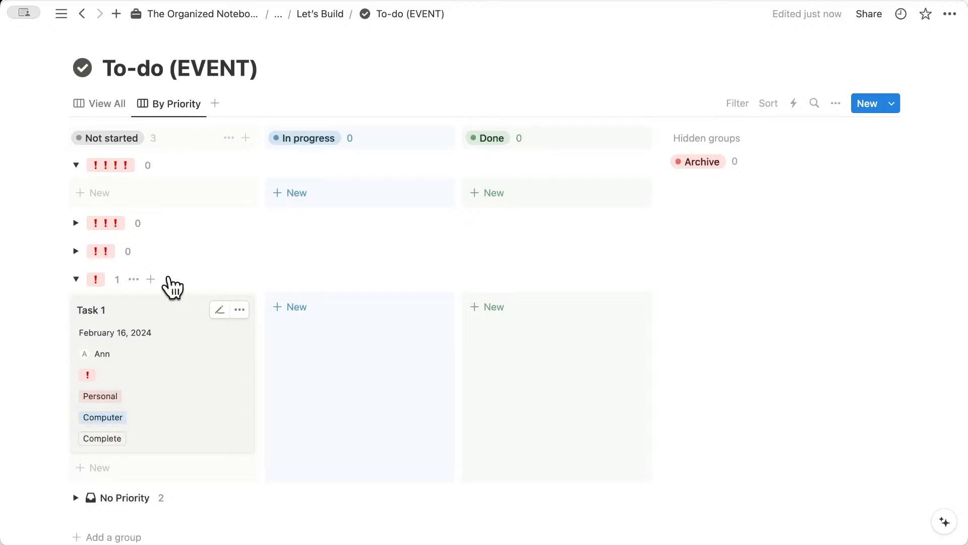
- Duplicate the By Priority view and name the copy By Activity
click(185, 103)
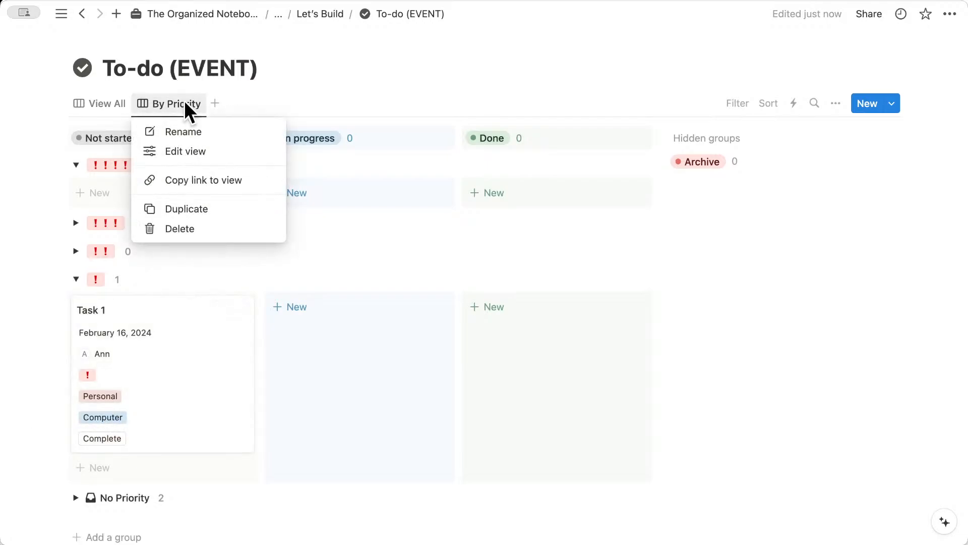
click(211, 211)
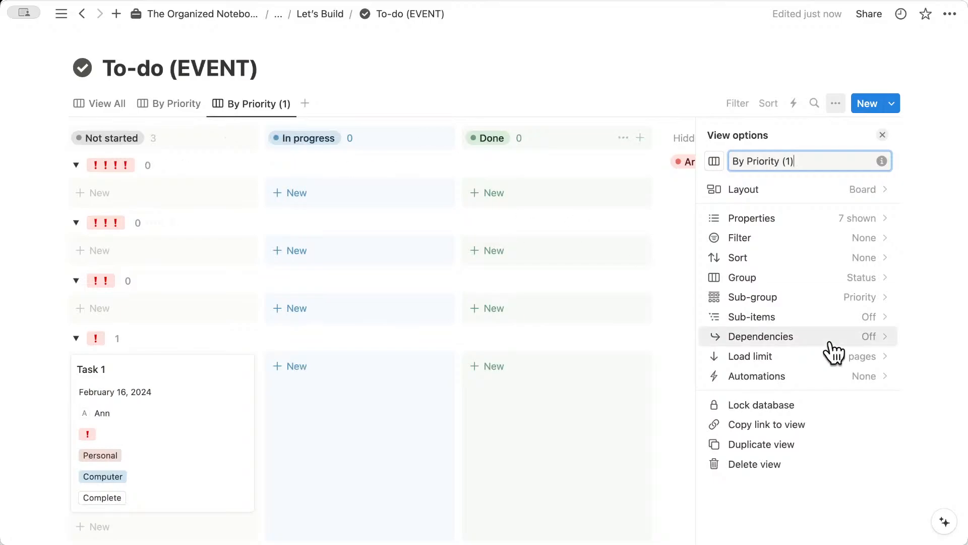
triple_click(805, 161)
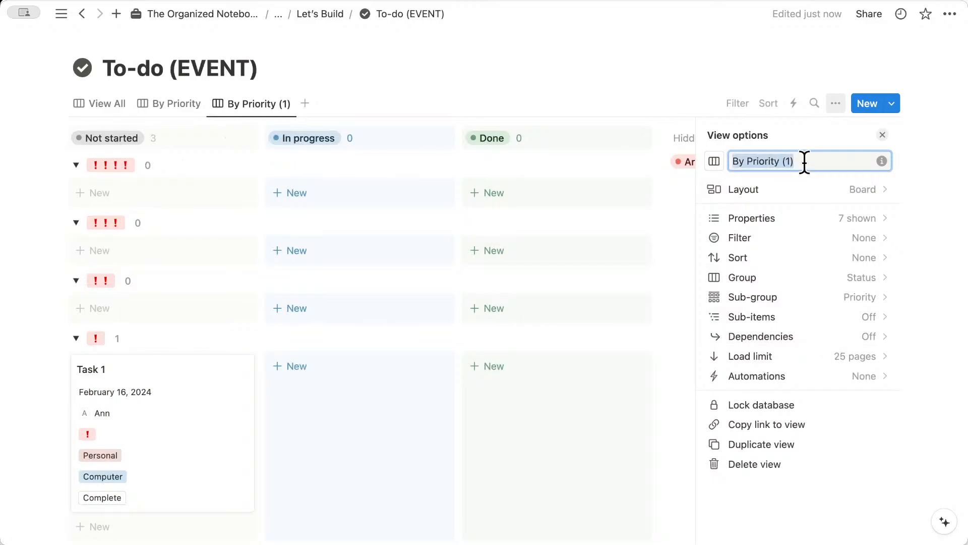
text(By Activity)
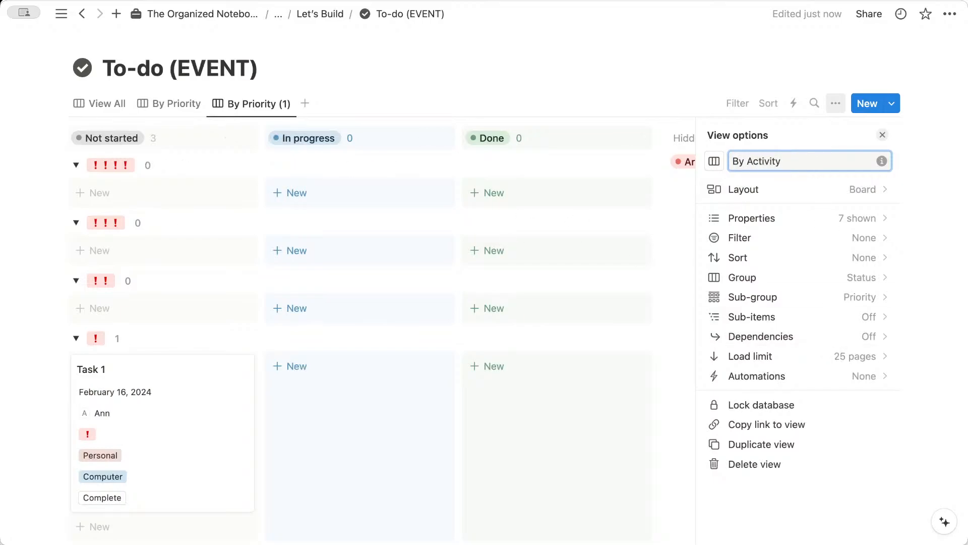
- Sub-group the By Activity view by Activity, keeping manual sorting and no longer hiding empty groups
click(839, 297)
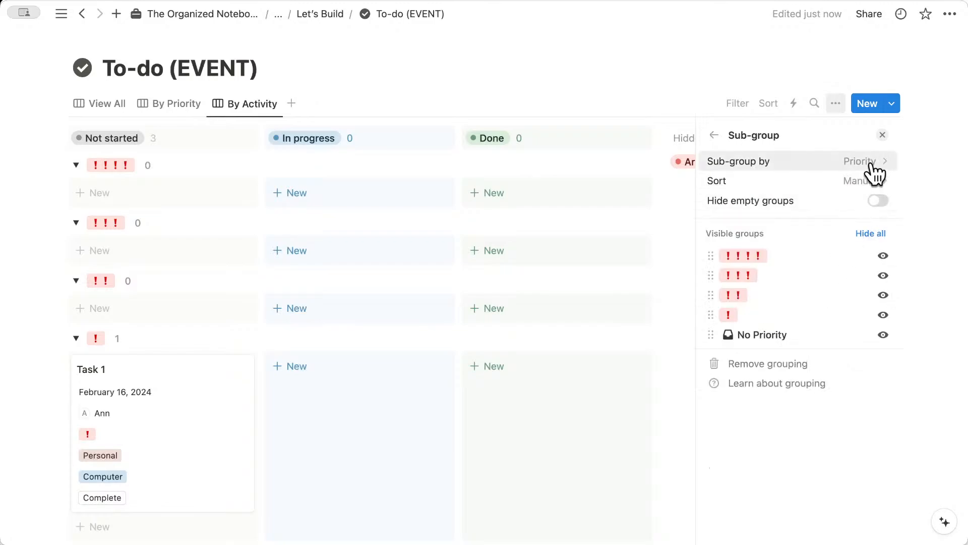
click(877, 173)
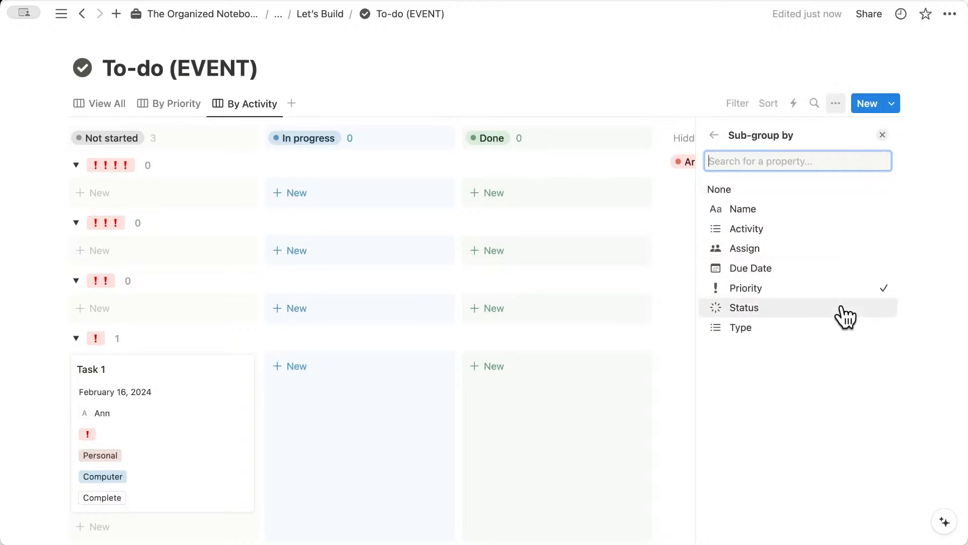
click(842, 231)
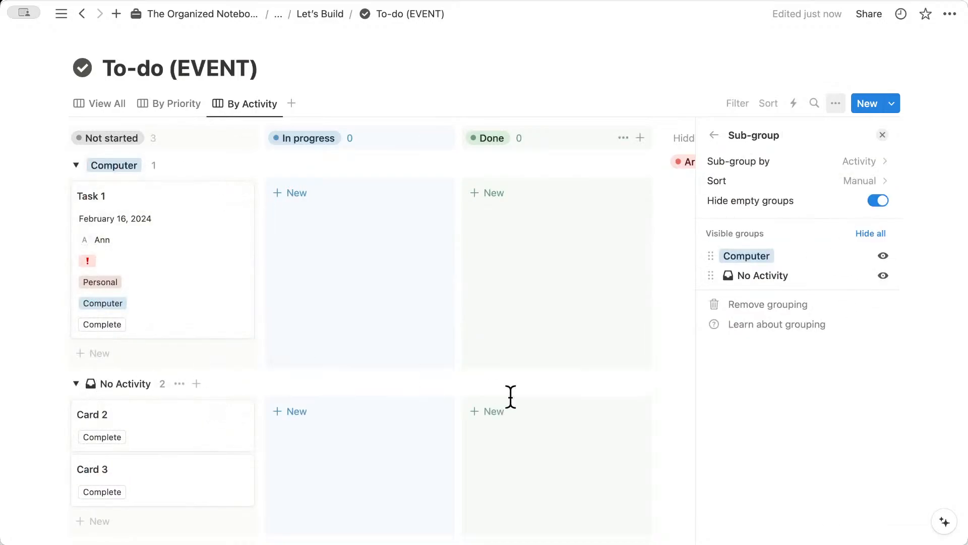
click(881, 202)
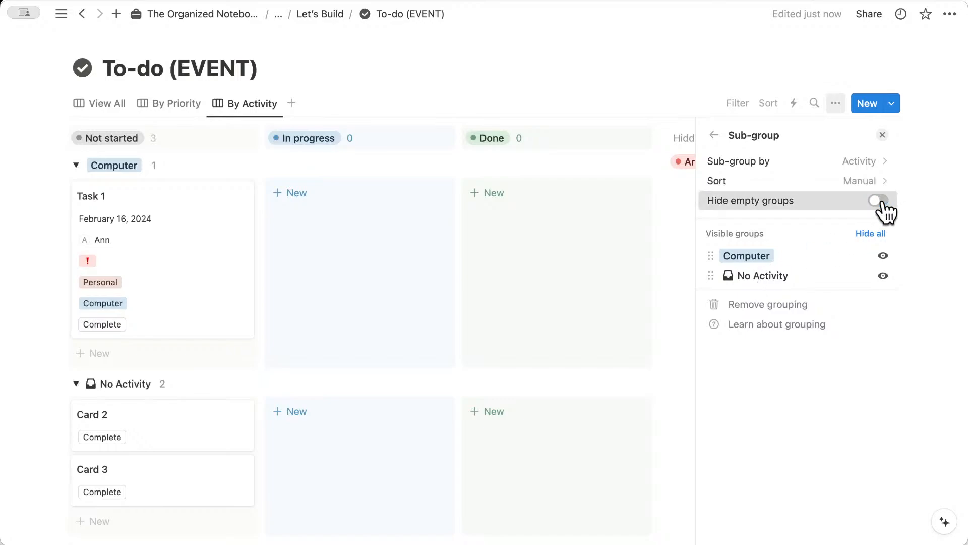
click(880, 202)
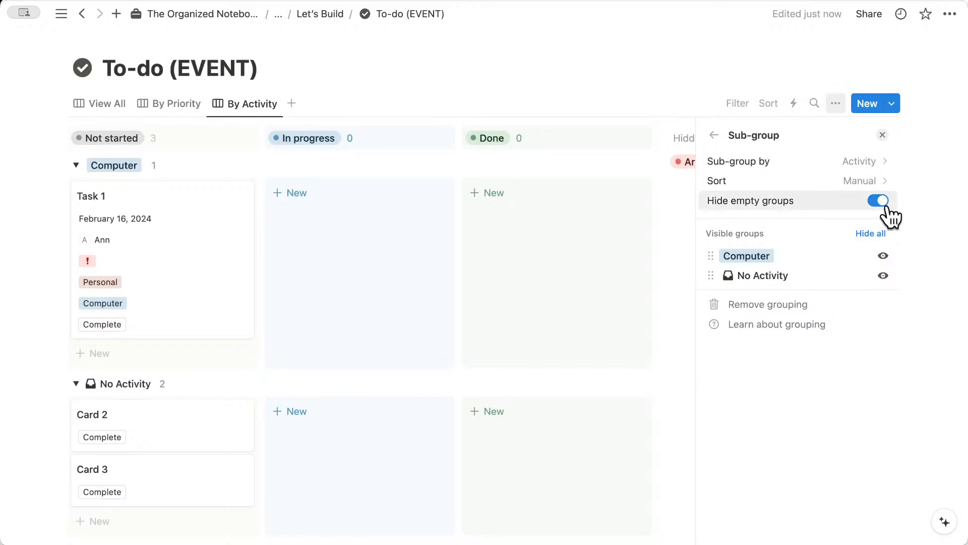
click(880, 202)
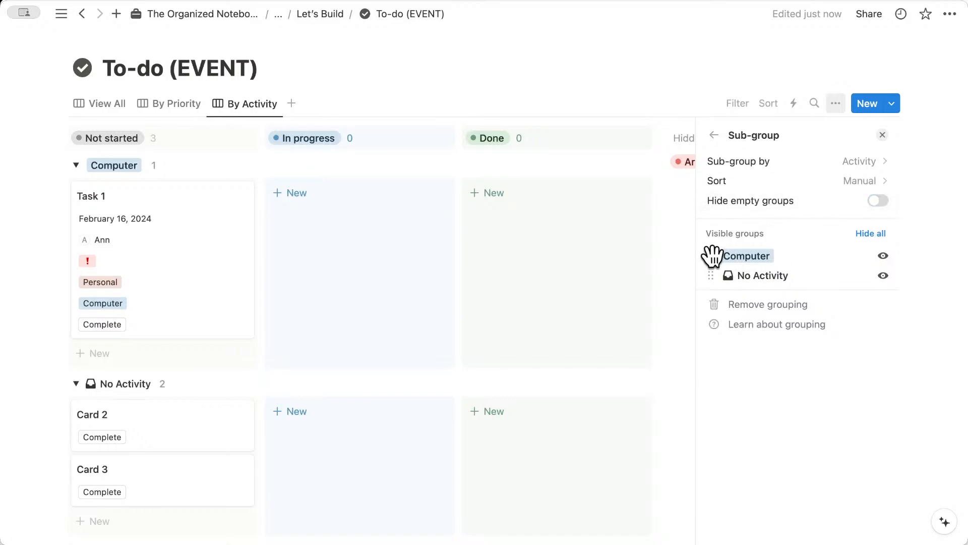
click(880, 182)
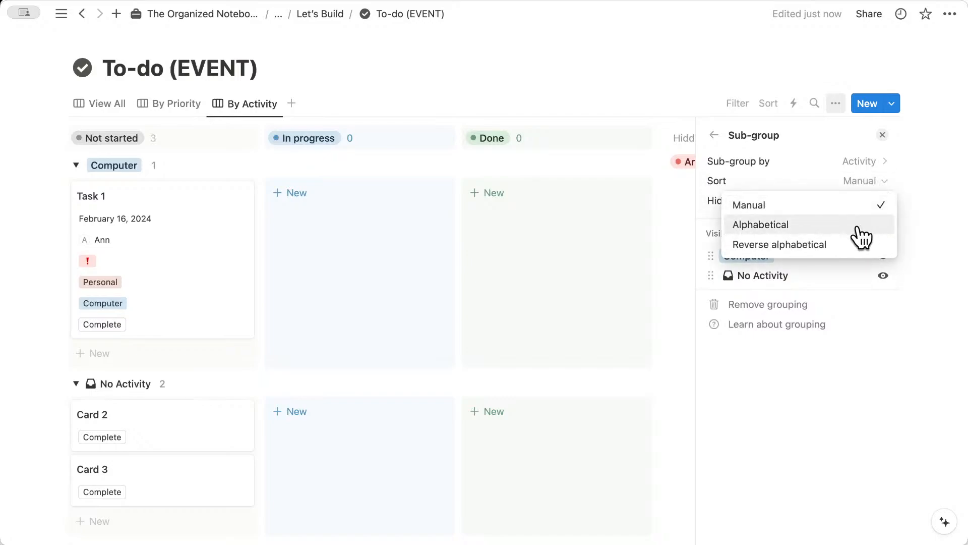
click(850, 211)
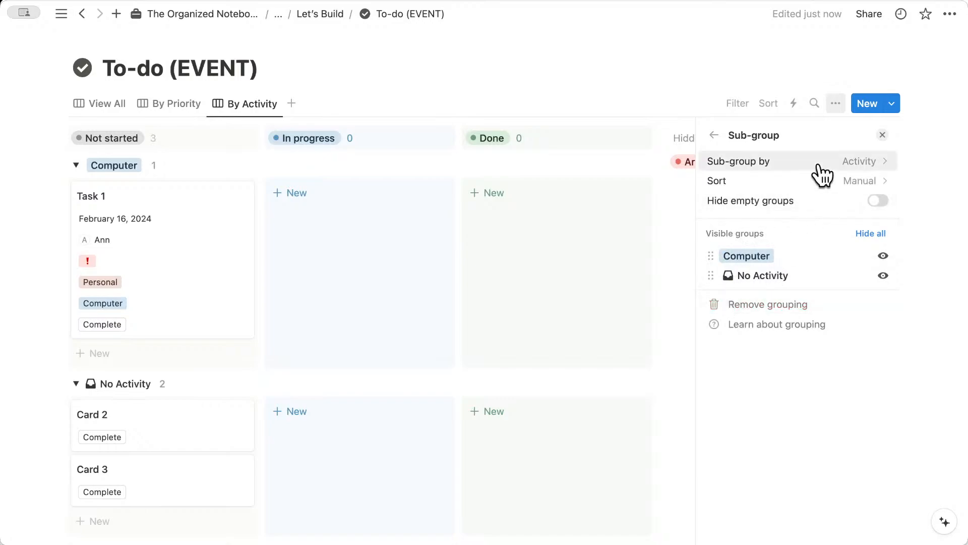
click(882, 134)
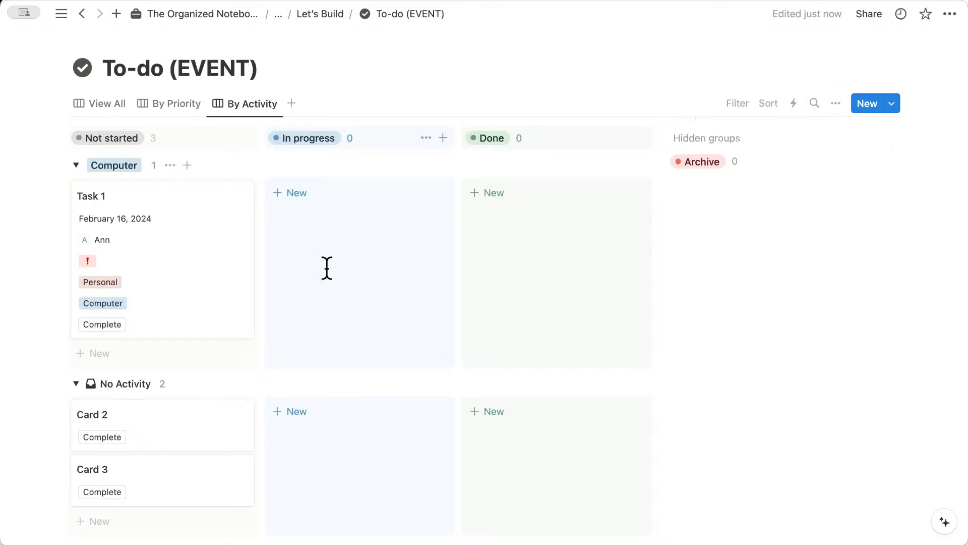
- Try collapsing and reopening the Computer and No Activity groups
click(76, 165)
click(75, 166)
click(76, 385)
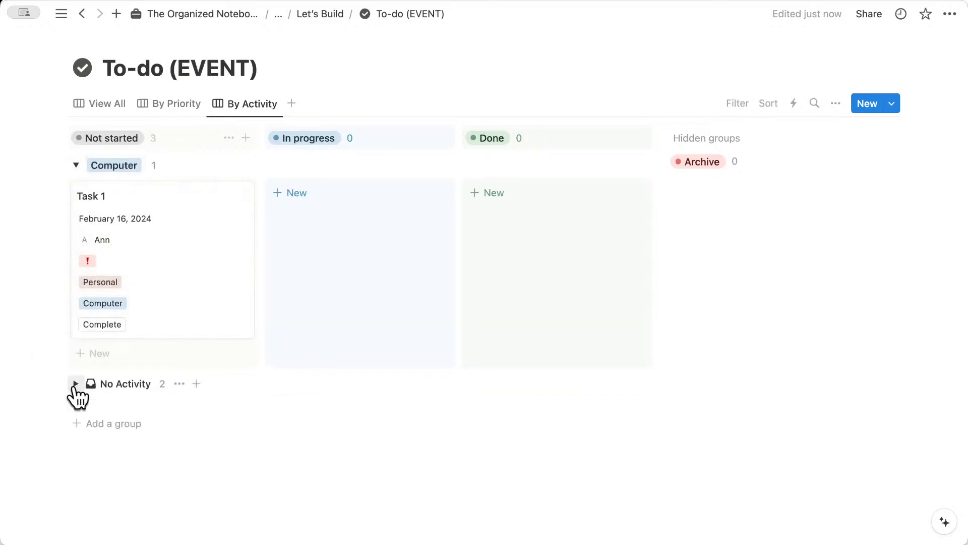
click(75, 384)
- Replace Task 1's Computer activity with a new option named Shopping and close the task page
click(180, 253)
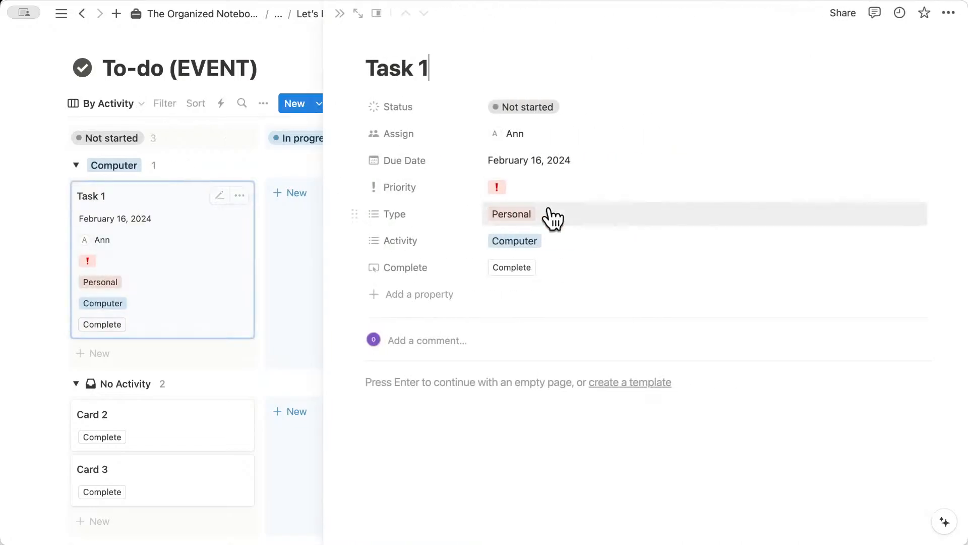
click(554, 243)
click(546, 242)
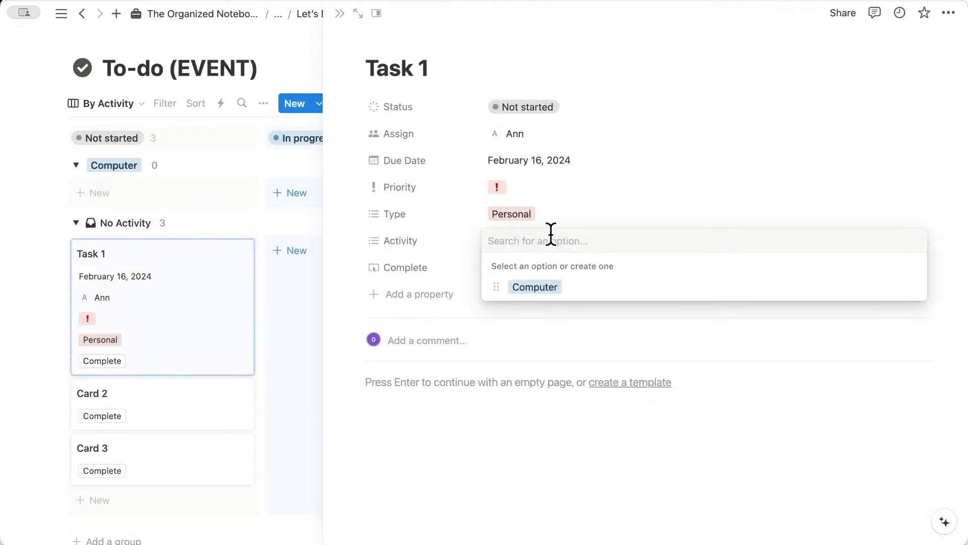
text(Shopping)
key(Return)
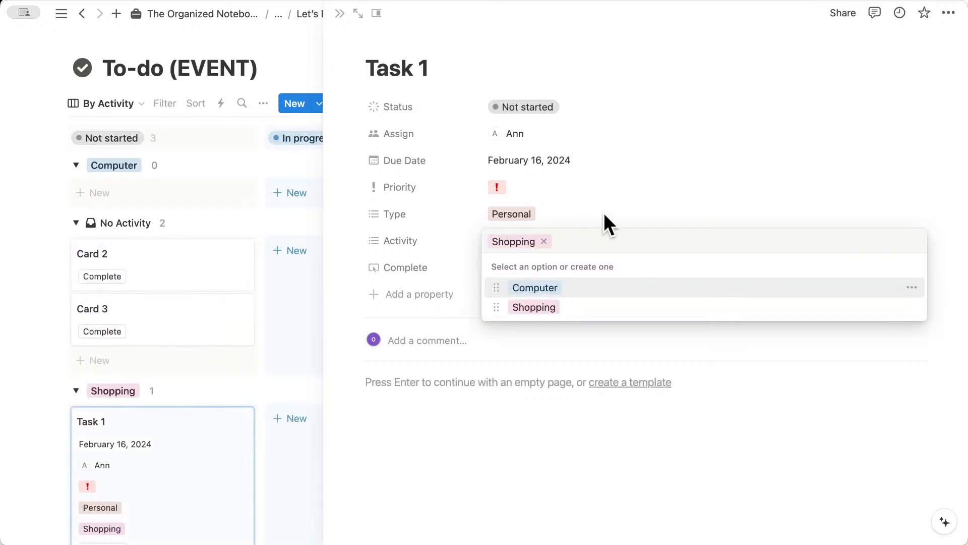
click(643, 207)
click(338, 14)
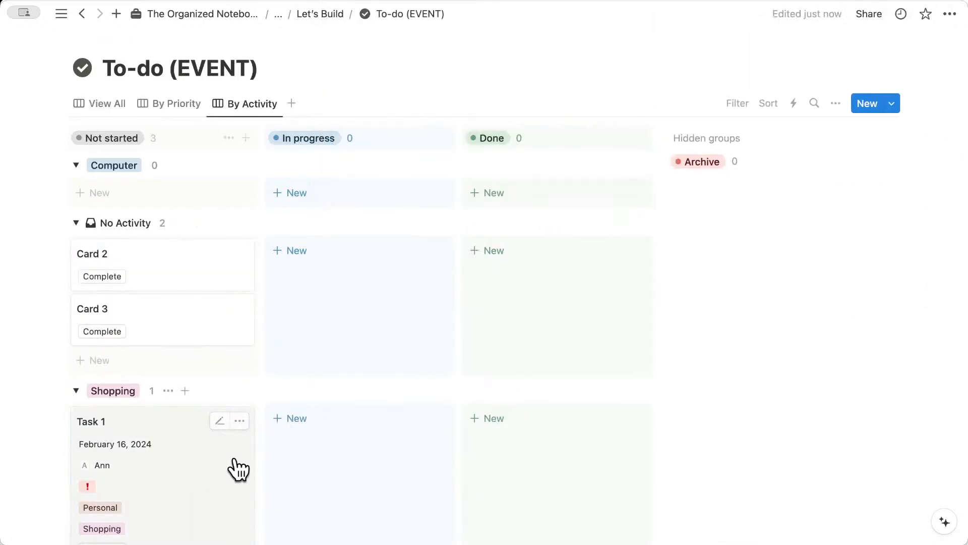
- Move the No Activity sub-group below Shopping, and collapse the Shopping and Computer groups
click(837, 104)
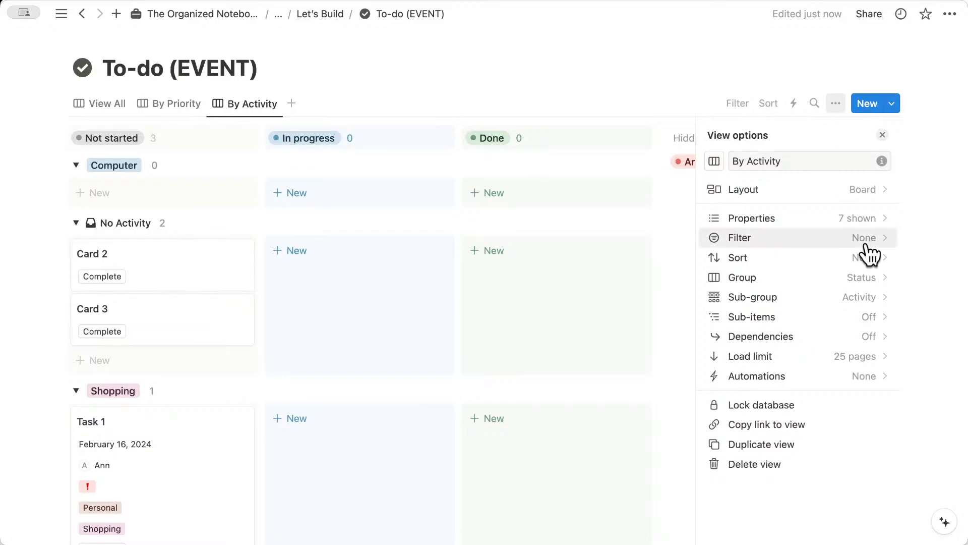
click(871, 298)
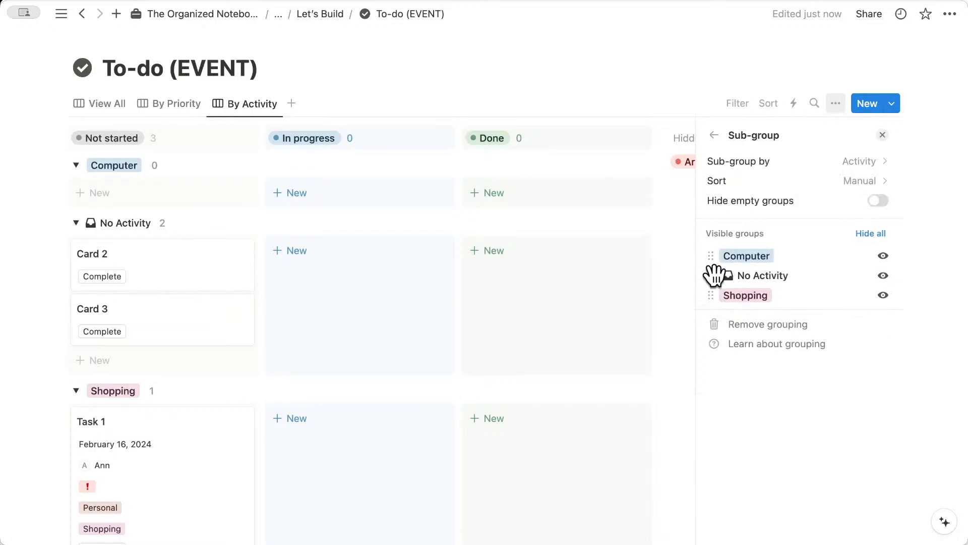
drag(714, 275, 715, 302)
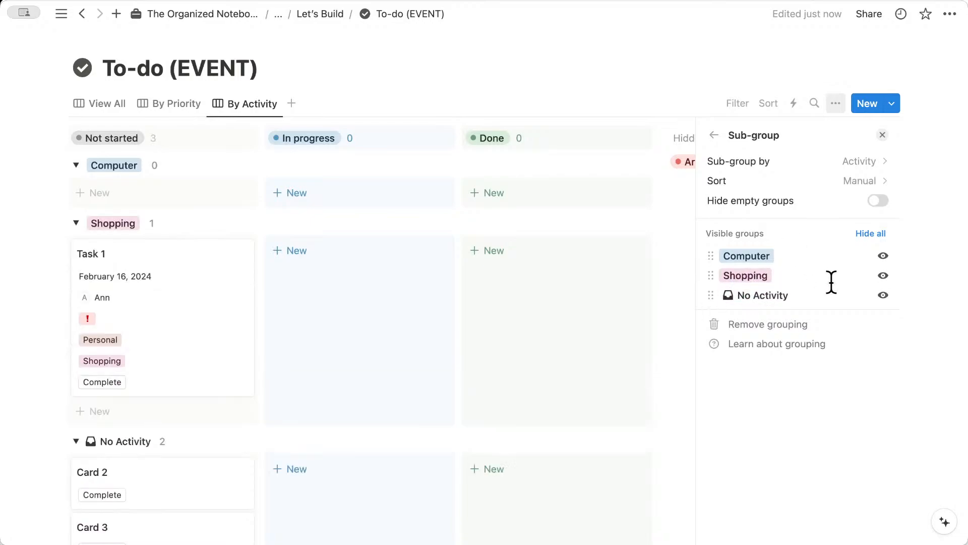
click(882, 136)
click(76, 223)
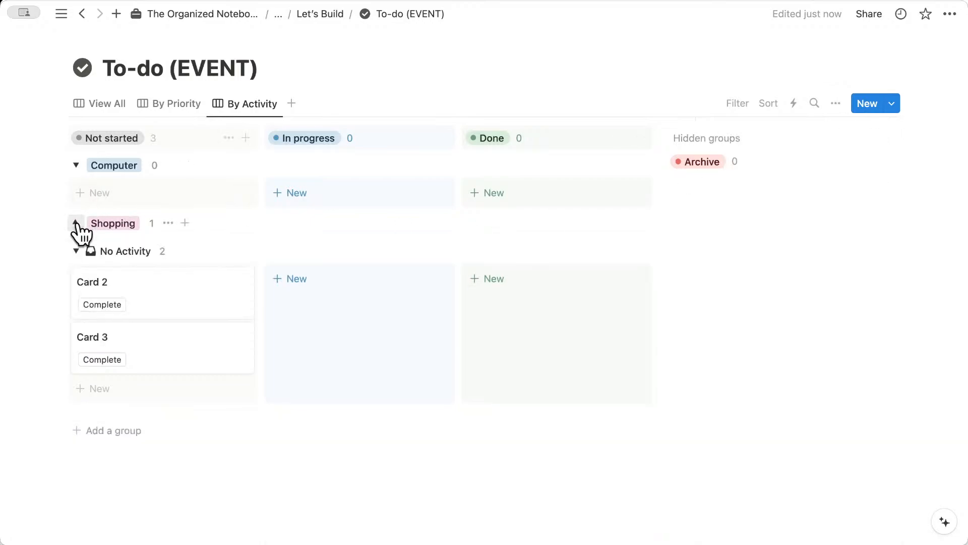
click(77, 165)
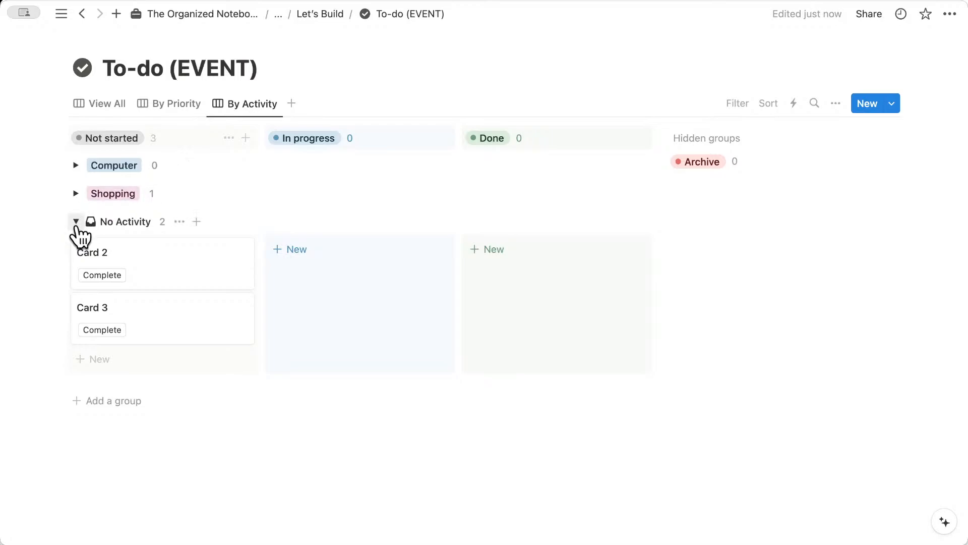
- Delete Card 2 and Card 3 from the No Activity group
click(243, 252)
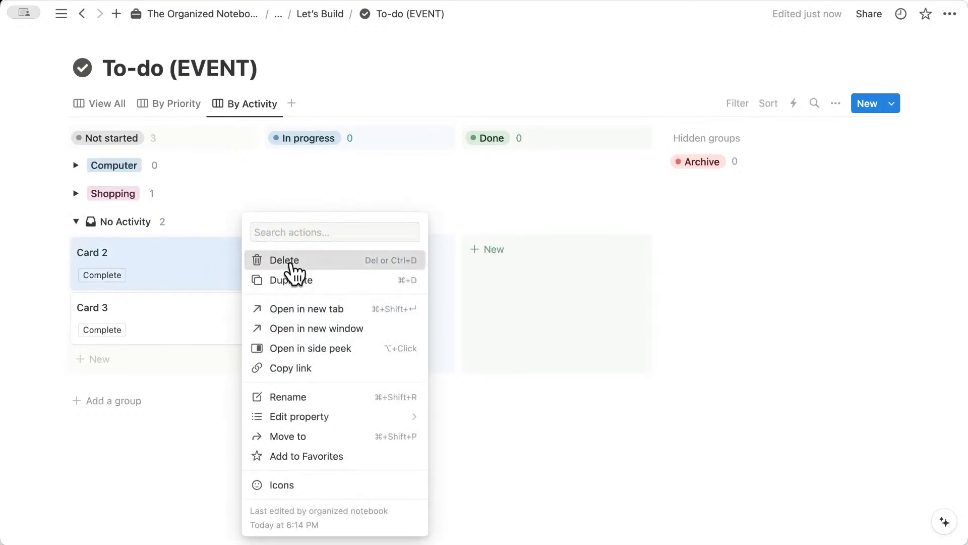
click(265, 260)
click(241, 251)
click(247, 258)
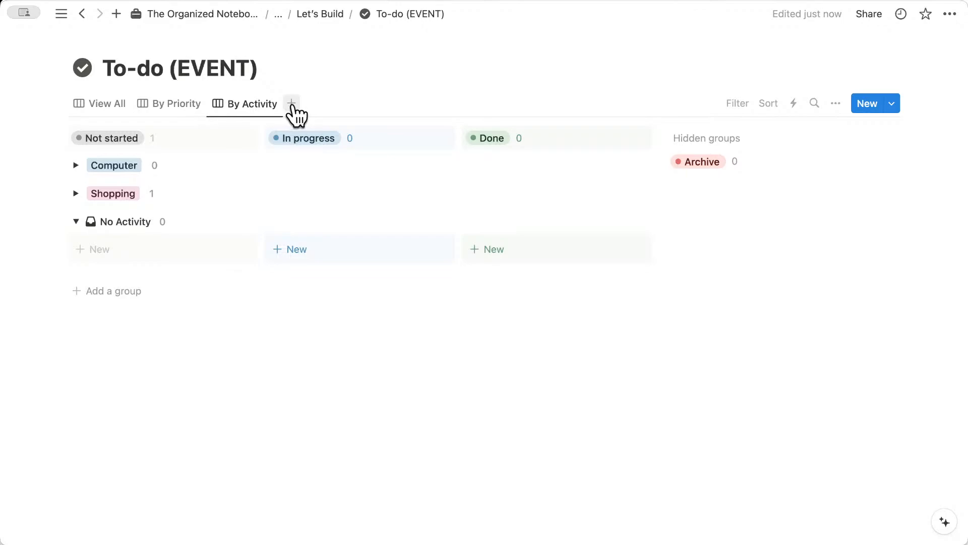
- Duplicate the View All view and name the copy Calendar View
click(107, 105)
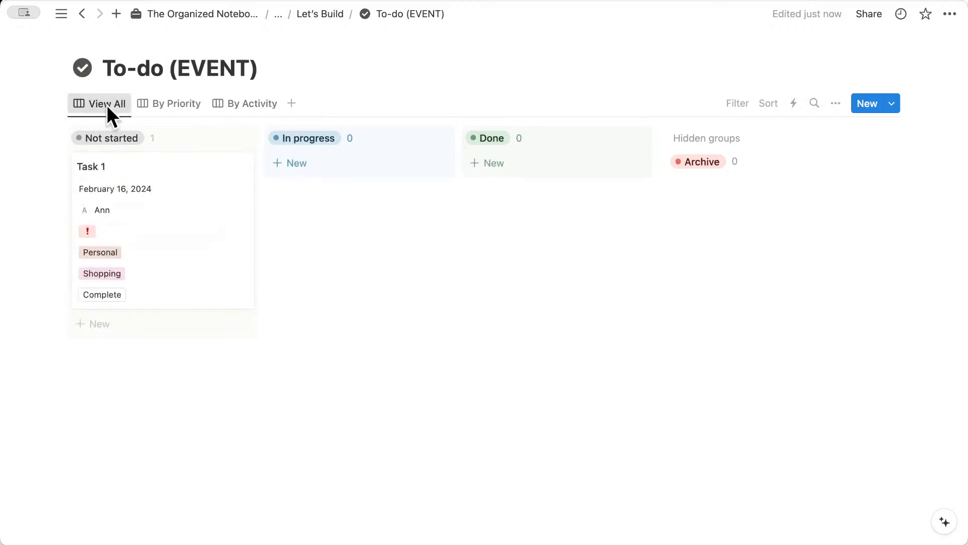
click(107, 105)
click(163, 209)
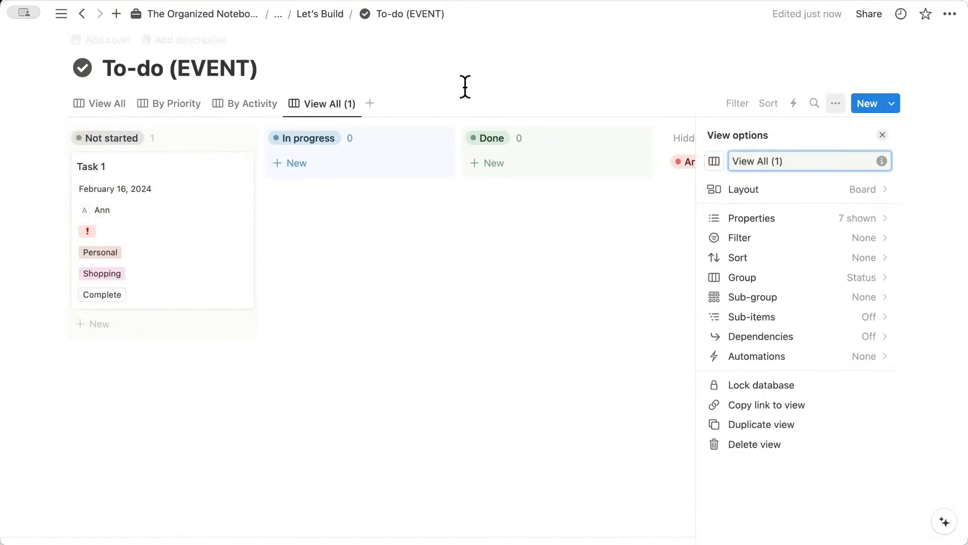
triple_click(792, 158)
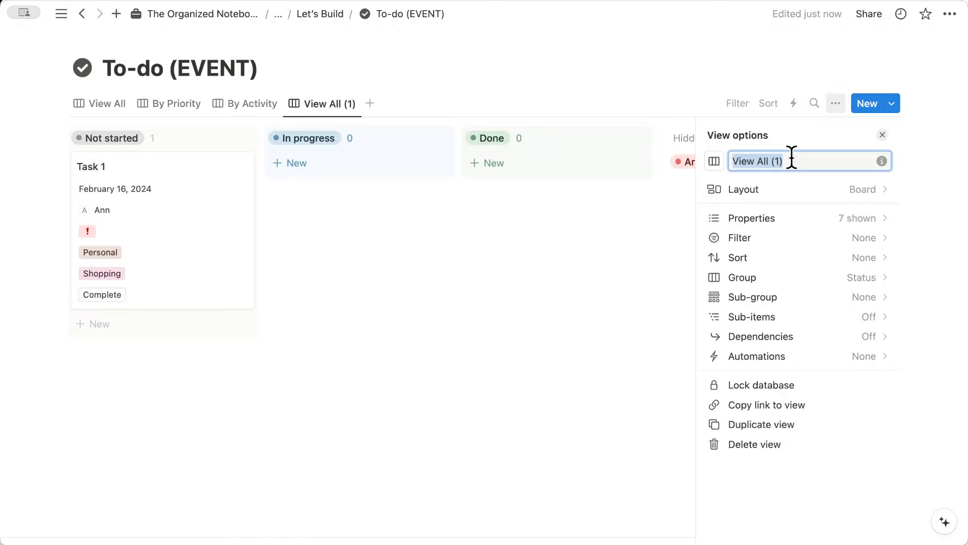
text(View Cale)
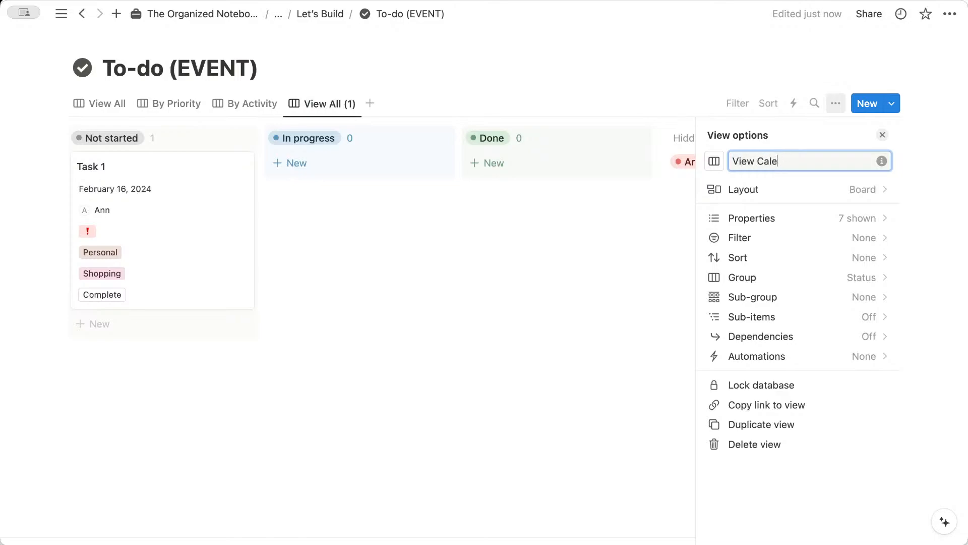
text(nd)
triple_click(791, 161)
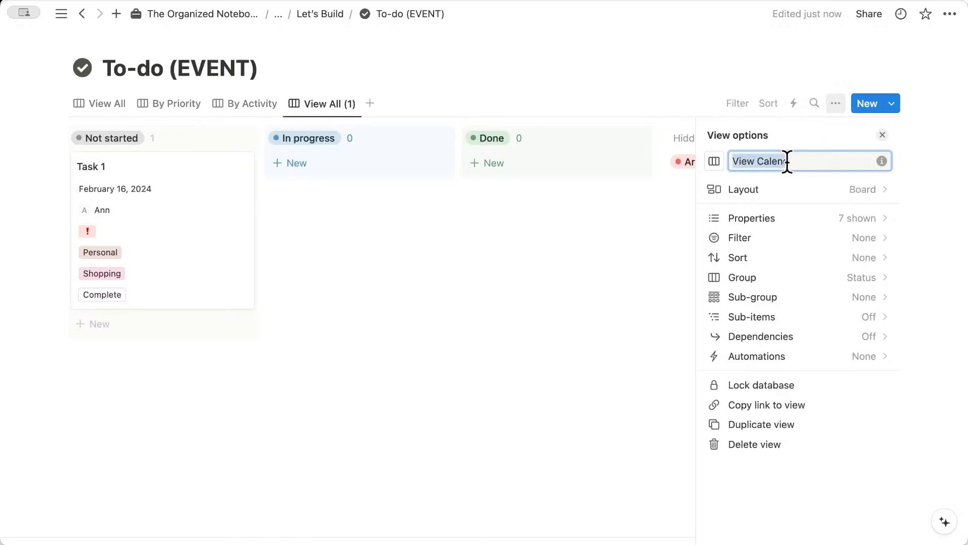
text(C)
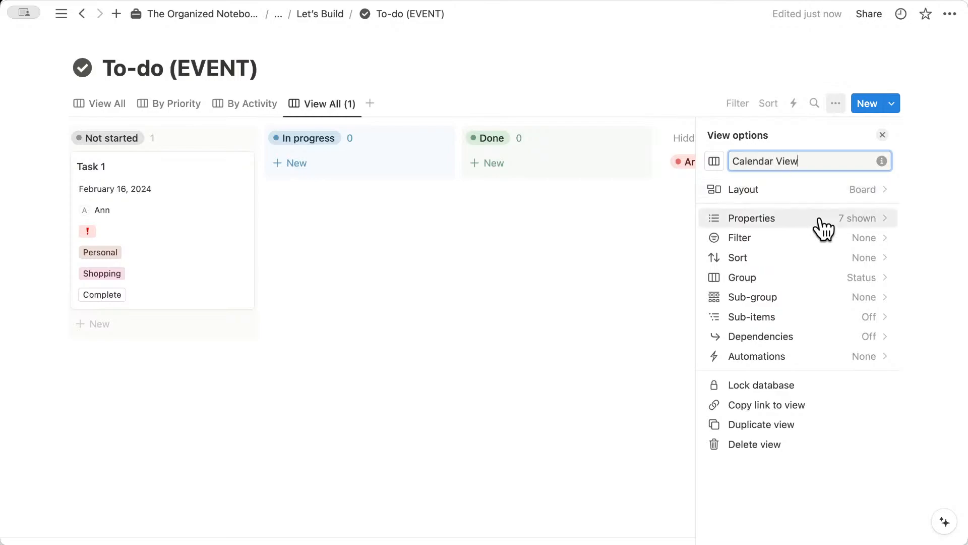
- Change the Calendar View's layout from board to Calendar and close the view options
click(826, 202)
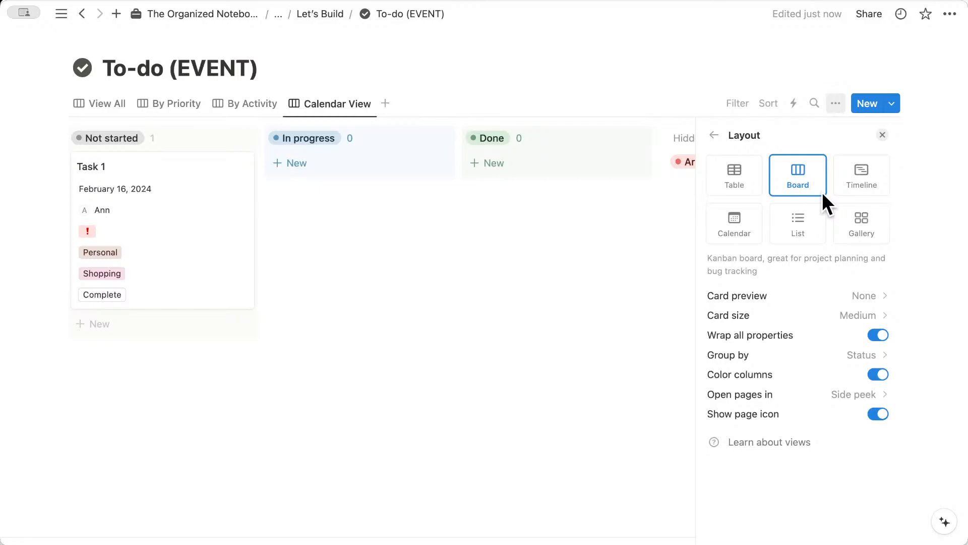
click(739, 224)
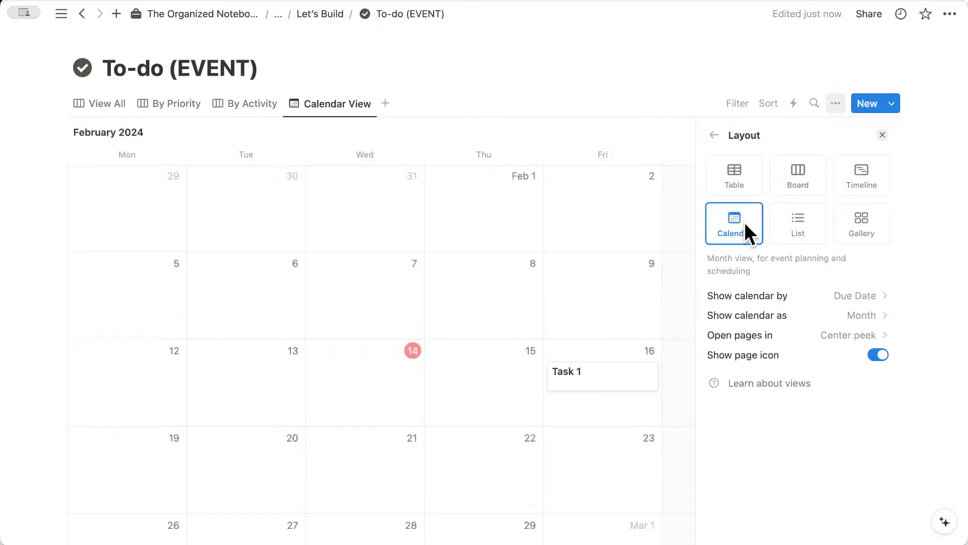
click(887, 137)
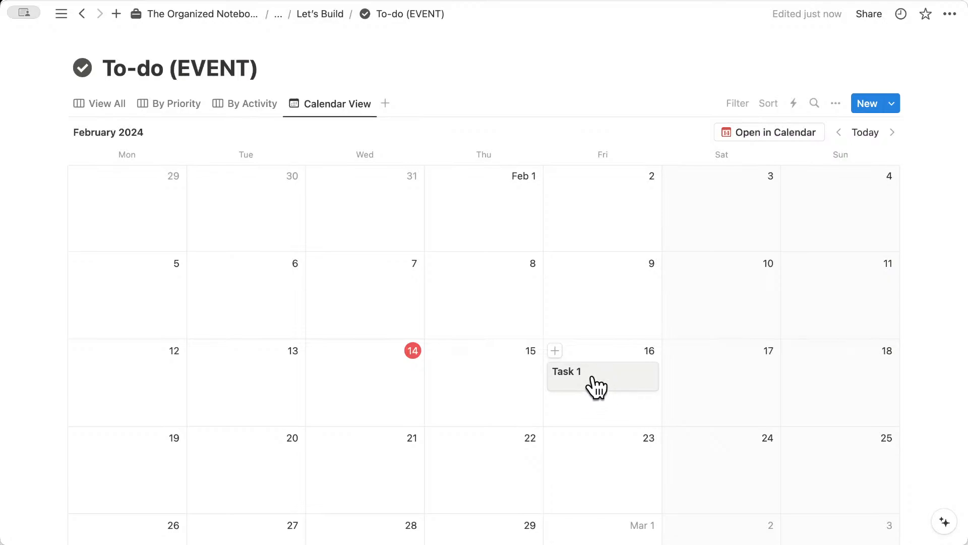
- Show the Type, Priority, Assign and Activity properties on the calendar cards
click(842, 107)
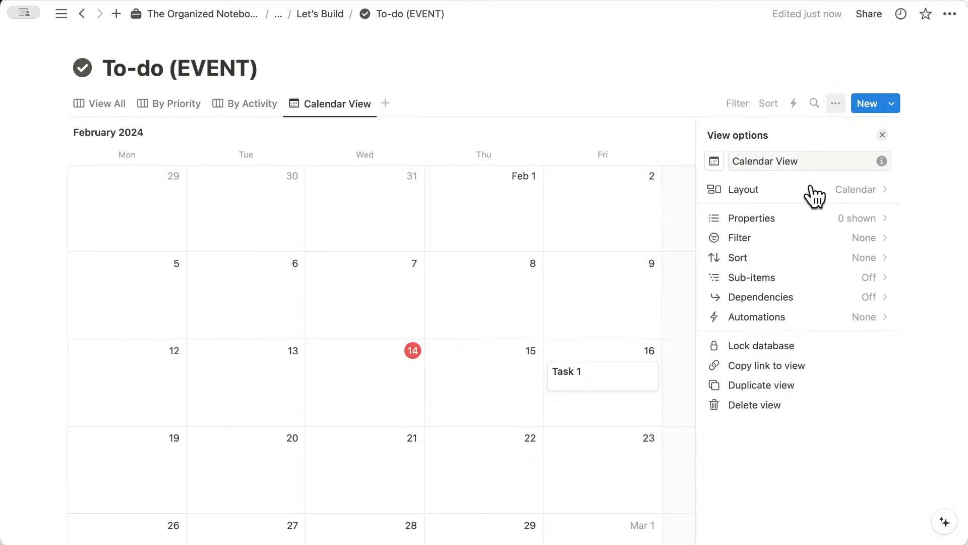
click(841, 222)
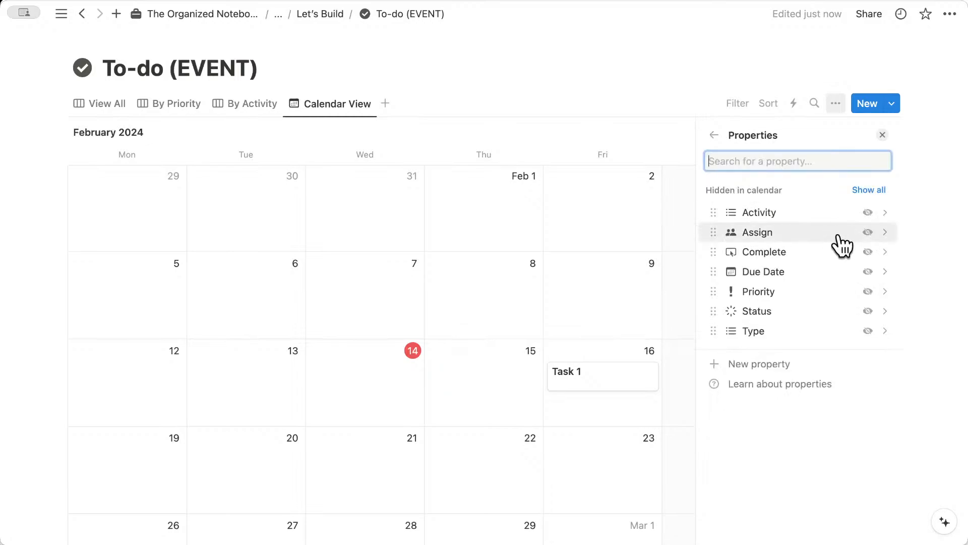
click(868, 331)
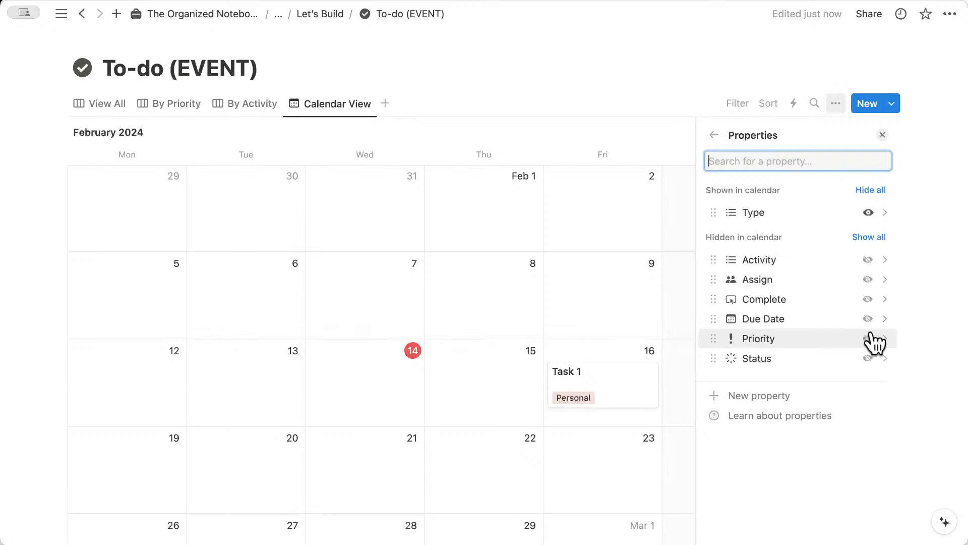
click(868, 340)
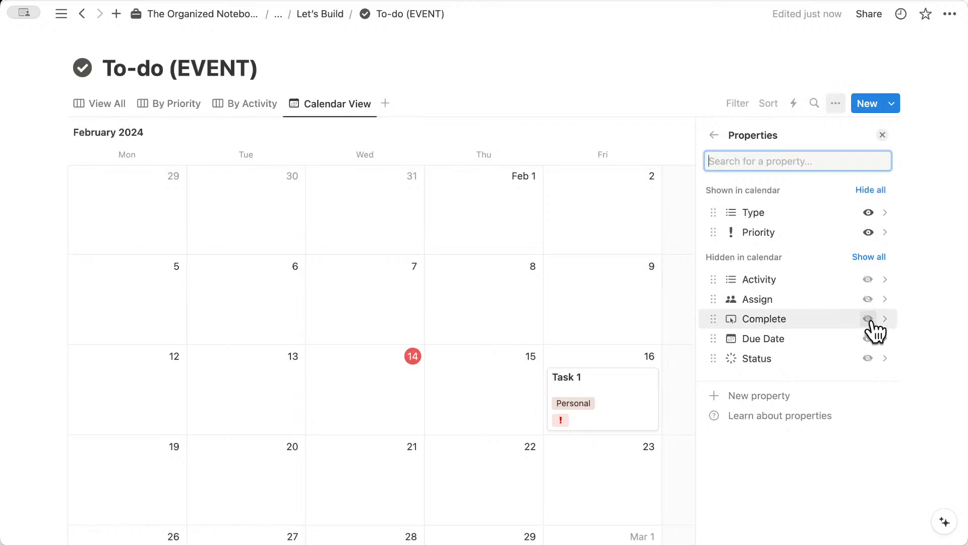
click(868, 299)
click(868, 301)
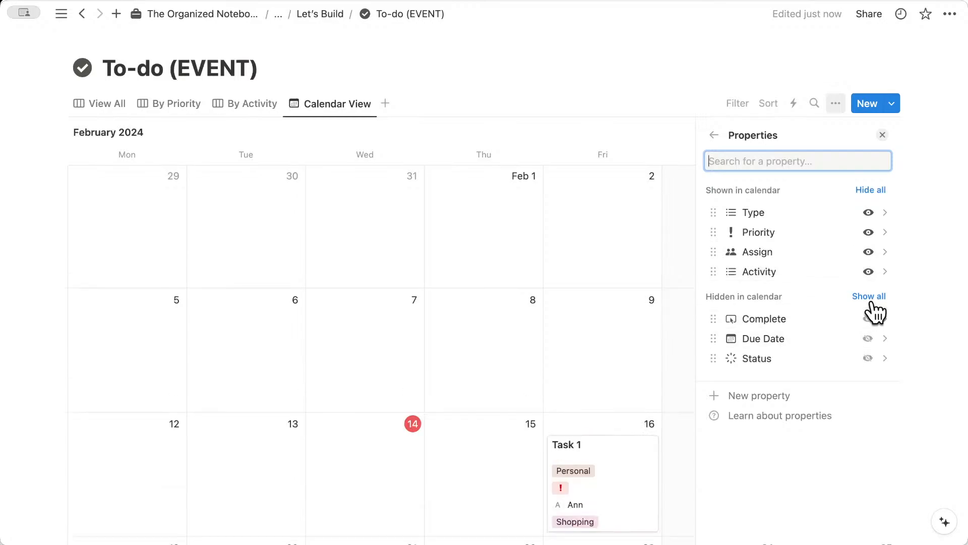
- Reorder the properties shown in the calendar to Assign, Priority, Activity, Type, and check the Task 1 card
drag(755, 222, 758, 277)
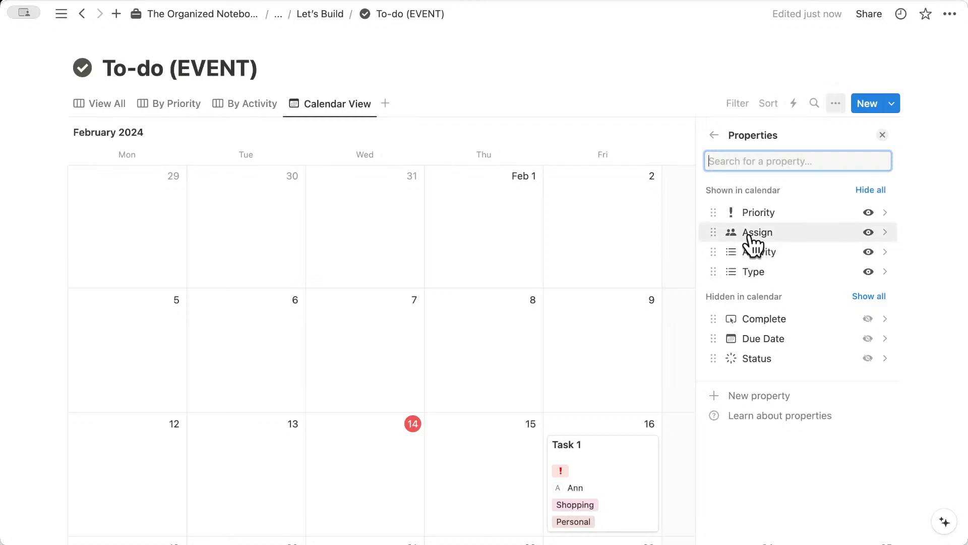
drag(752, 233, 751, 216)
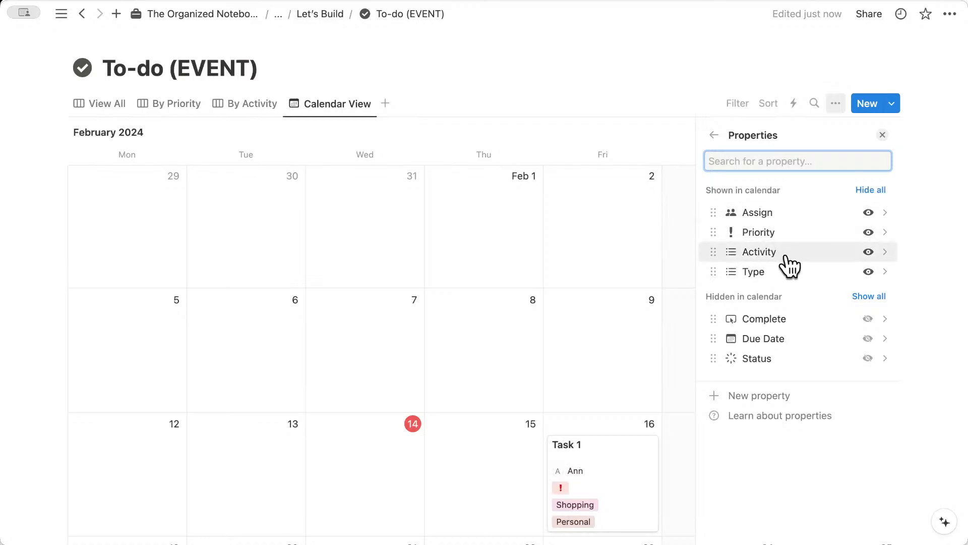
click(883, 135)
scroll(812, 302, down, 1)
scroll(612, 376, down, 2)
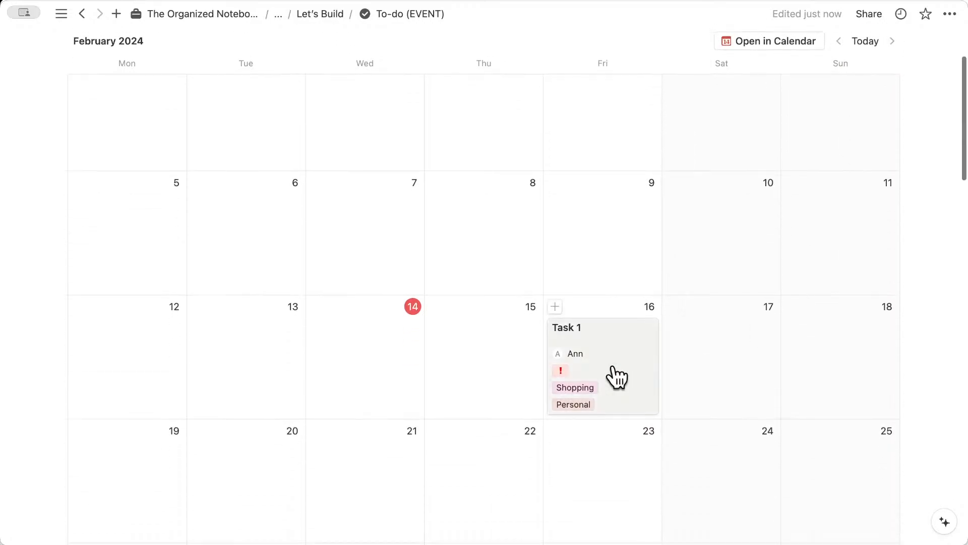
scroll(613, 376, up, 3)
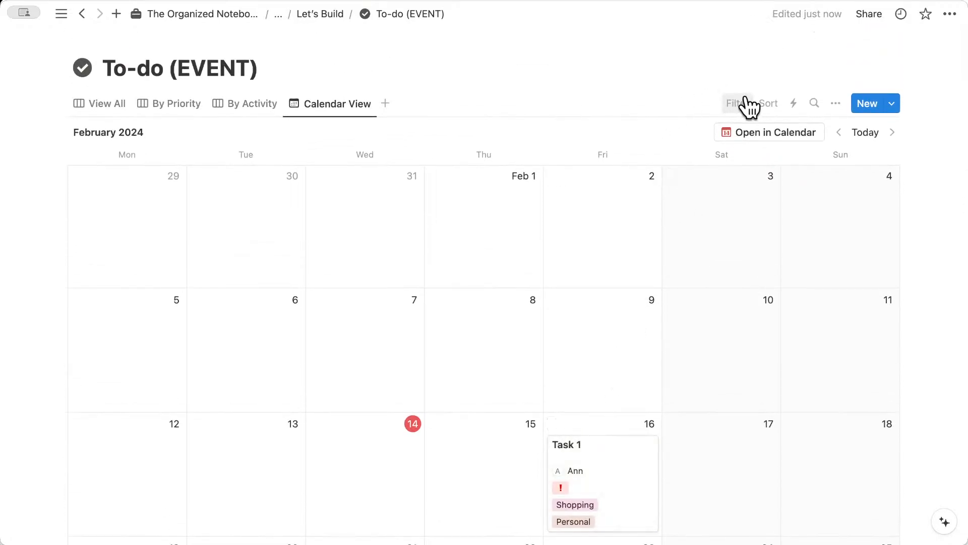
- Filter the Calendar View to entries whose Status is not Archive and save the filter for everyone
click(736, 103)
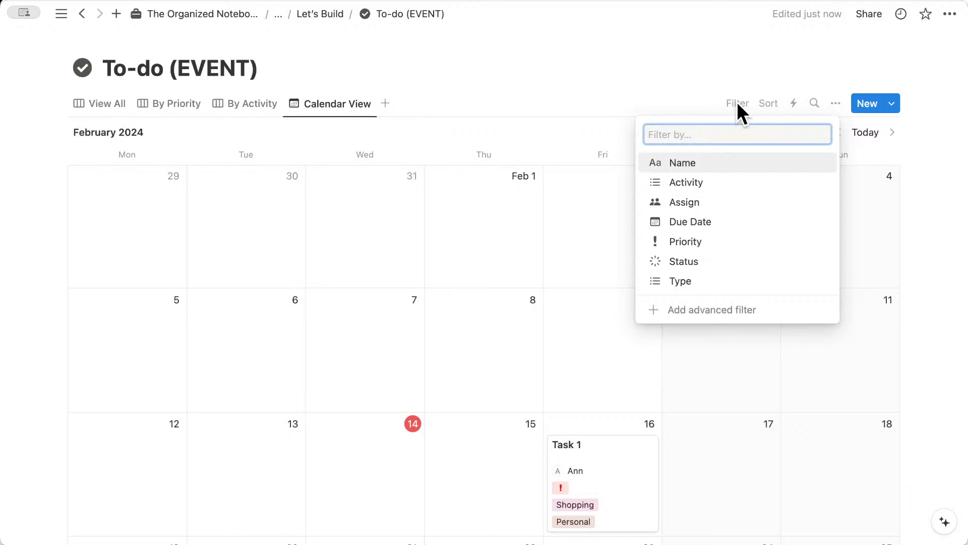
click(677, 262)
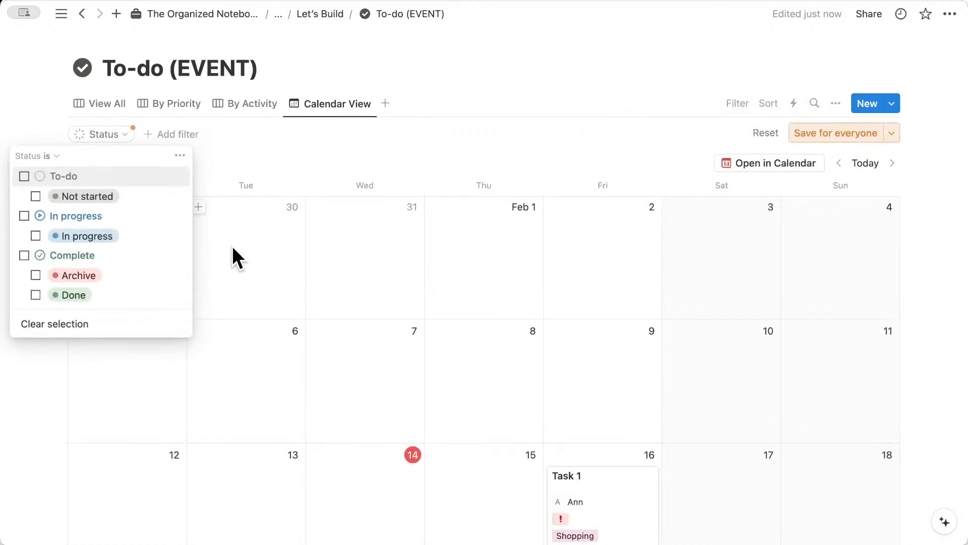
click(57, 156)
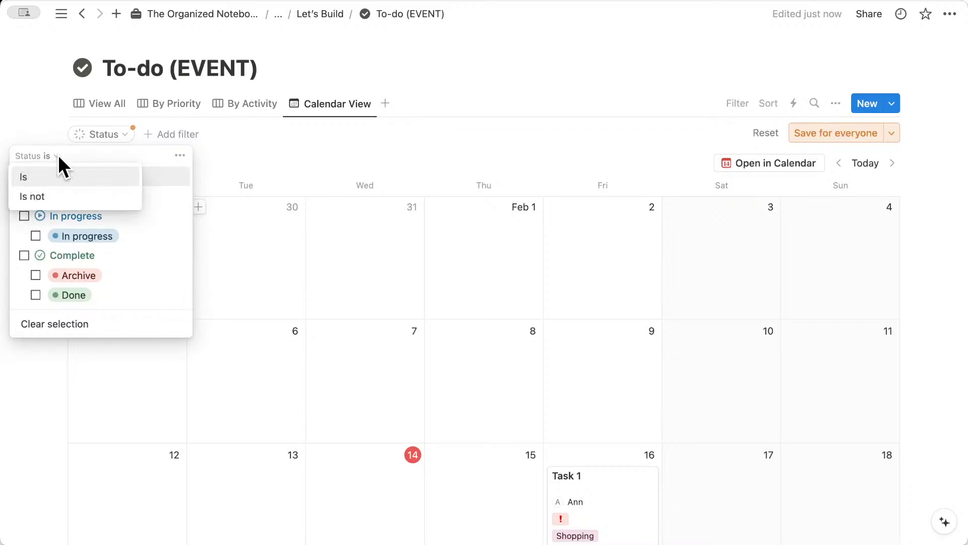
click(78, 199)
click(36, 275)
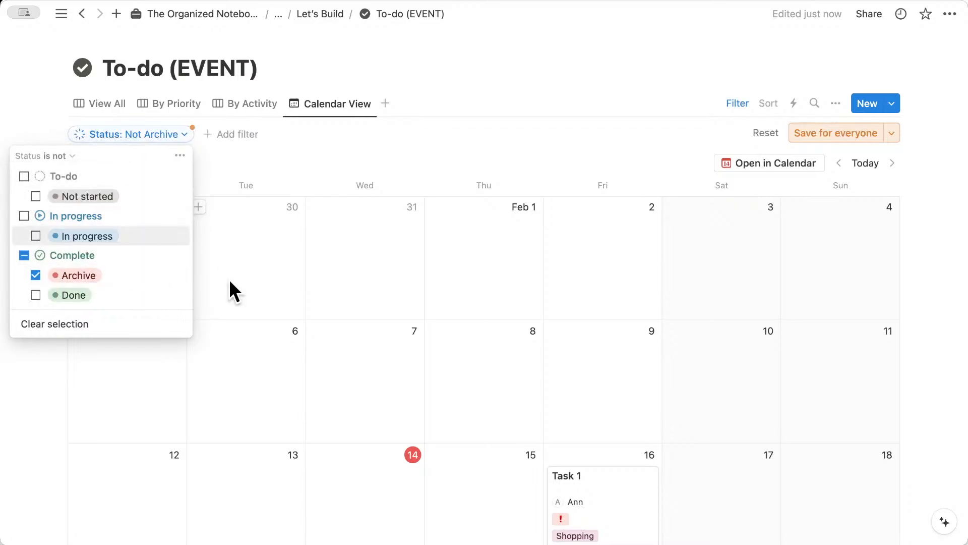
click(856, 136)
scroll(645, 340, down, 3)
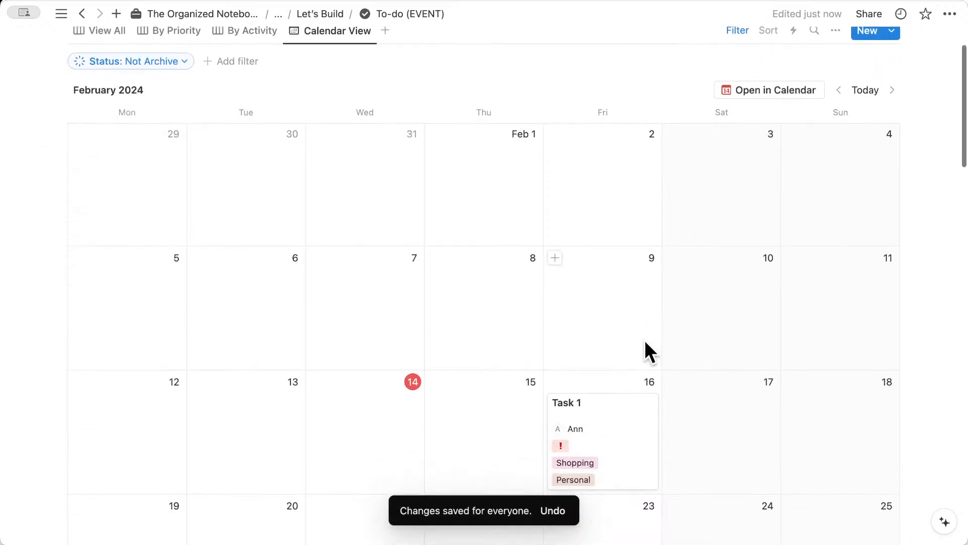
scroll(644, 348, up, 3)
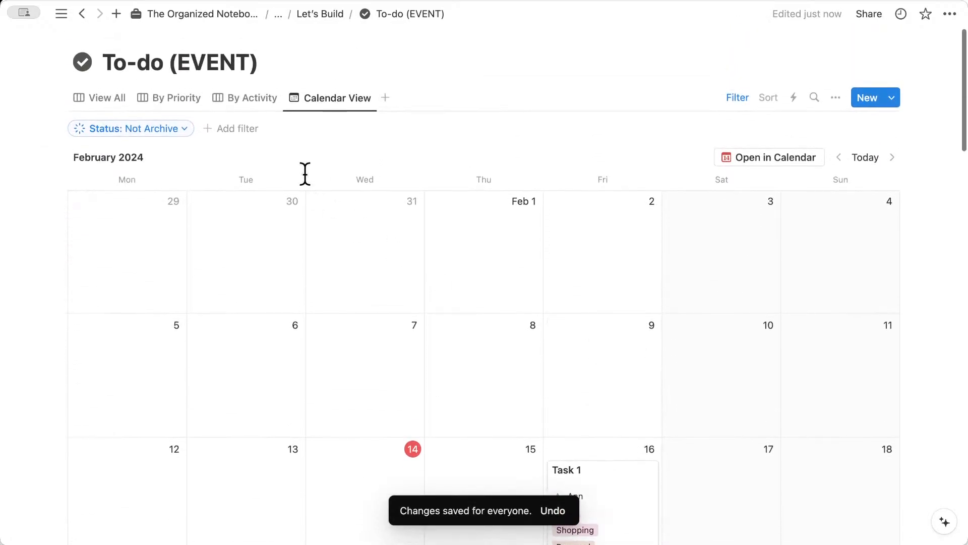
click(166, 104)
click(234, 105)
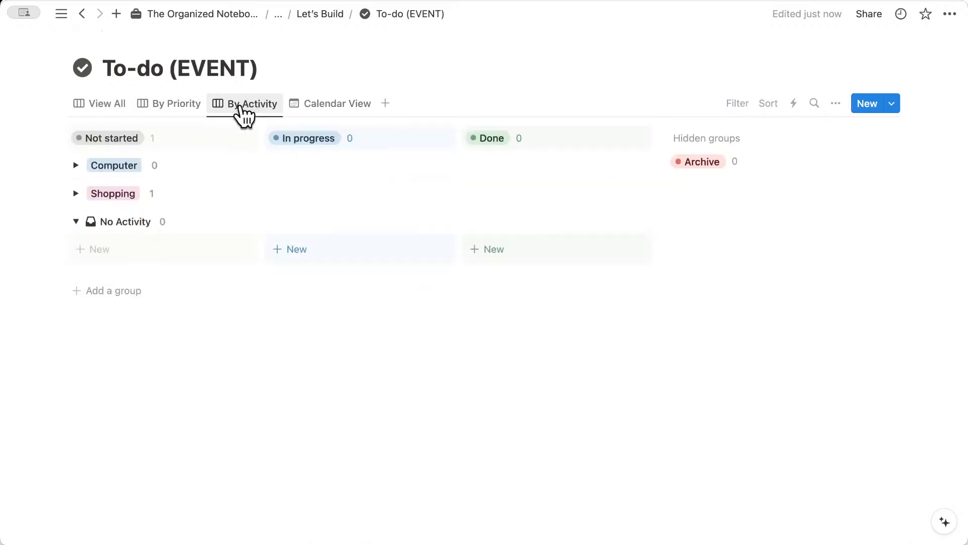
click(342, 110)
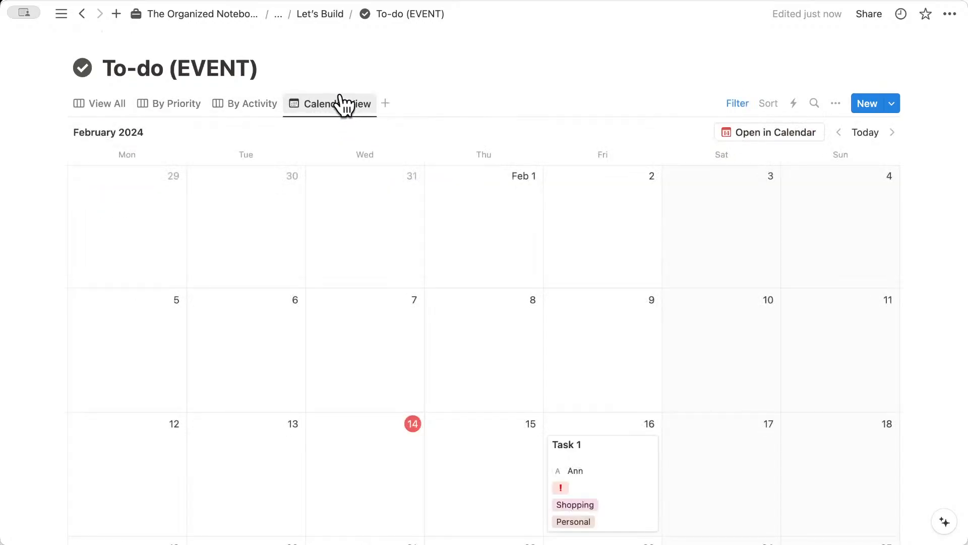
- Go back to the Let's Build page and remove the blank line under the DATABASES heading
click(326, 15)
drag(57, 330, 131, 295)
click(131, 295)
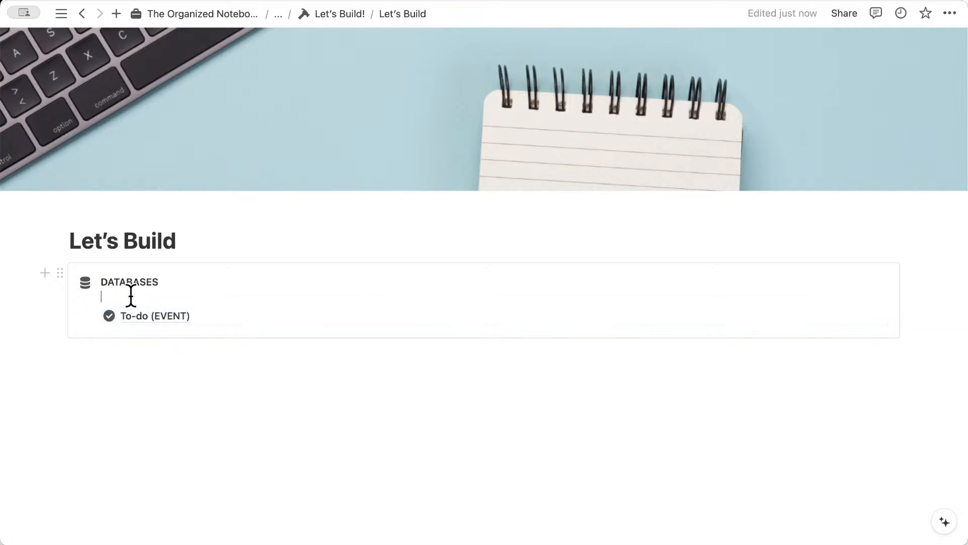
key(BackSpace)
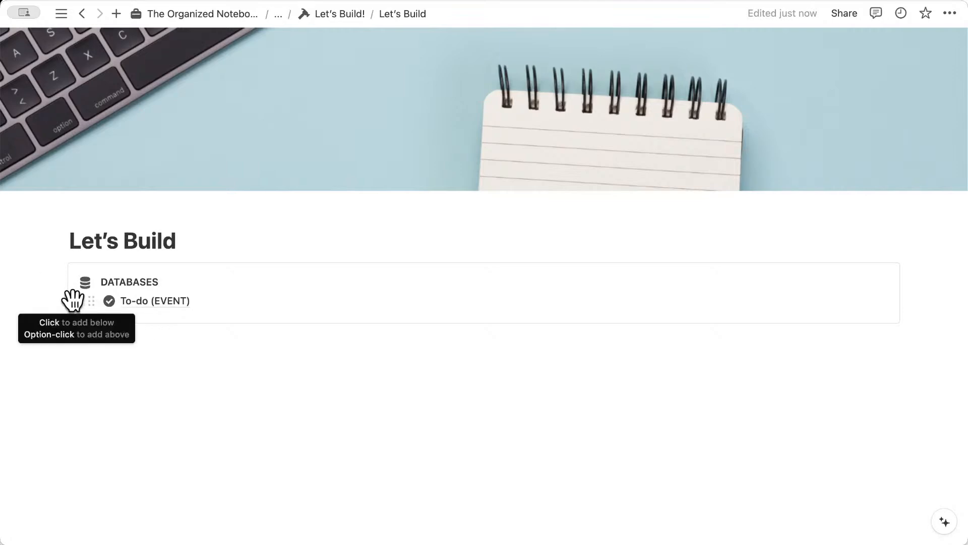
- Add a new sub-page below To-do (EVENT) in the DATABASES callout and title it Sub-tasks
click(73, 301)
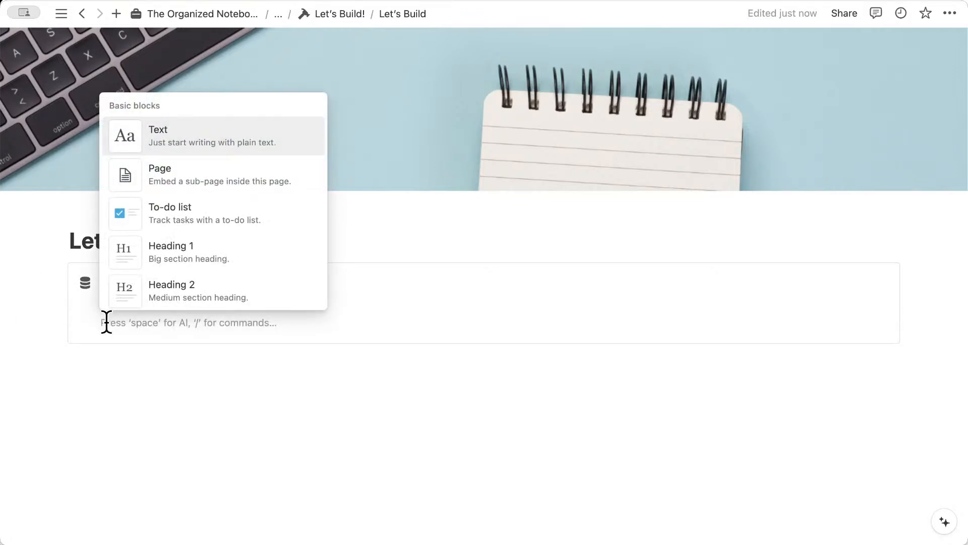
text(page)
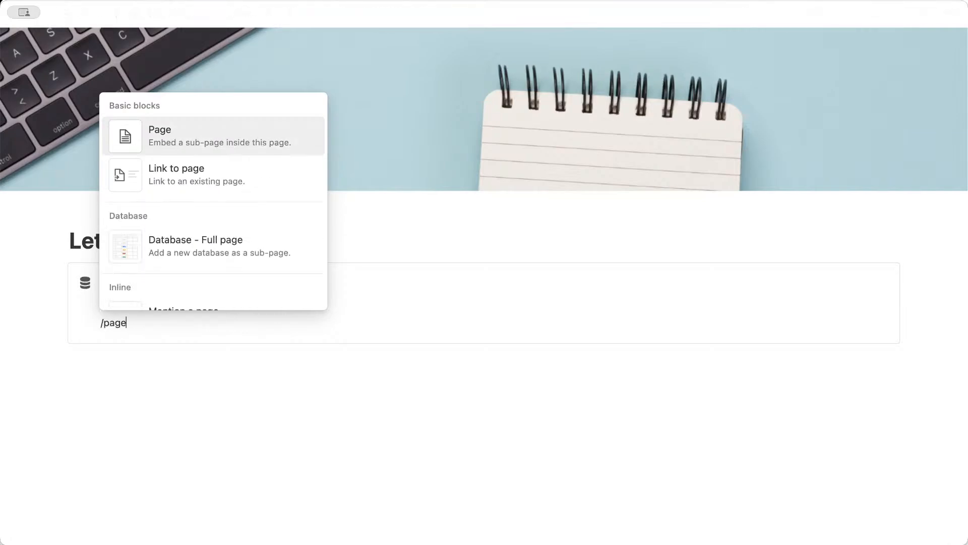
key(Return)
text(Sub)
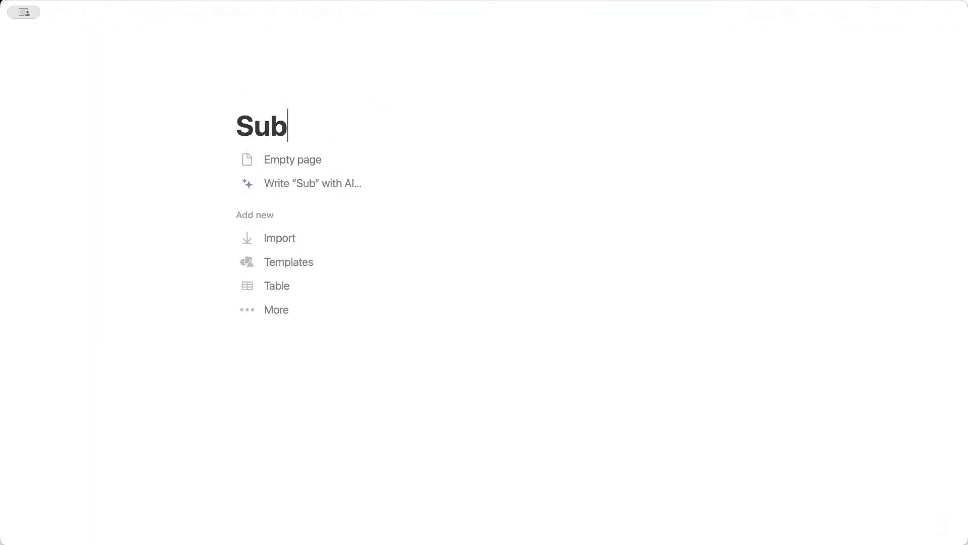
text(-tasks)
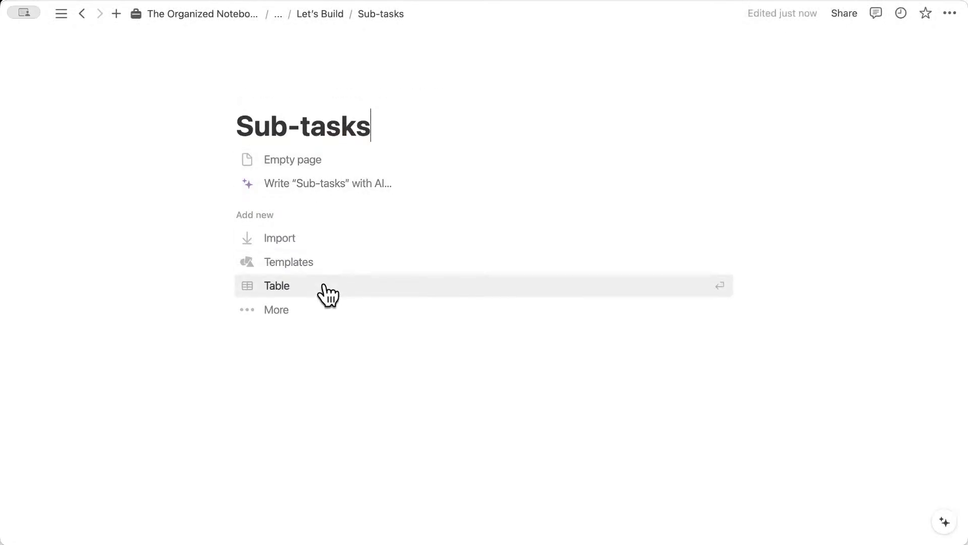
- Turn the Sub-tasks page into a table with a new database and add a Checkbox property
click(284, 291)
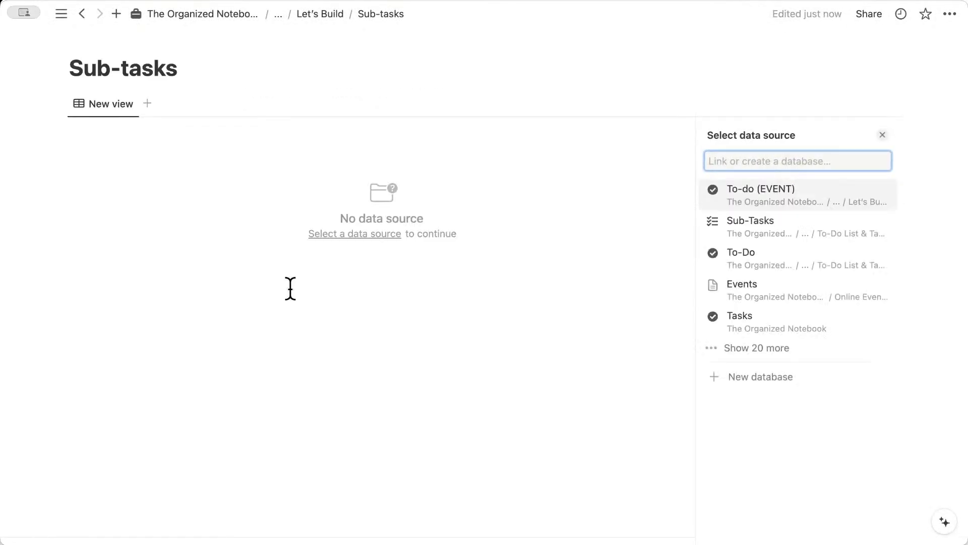
click(750, 382)
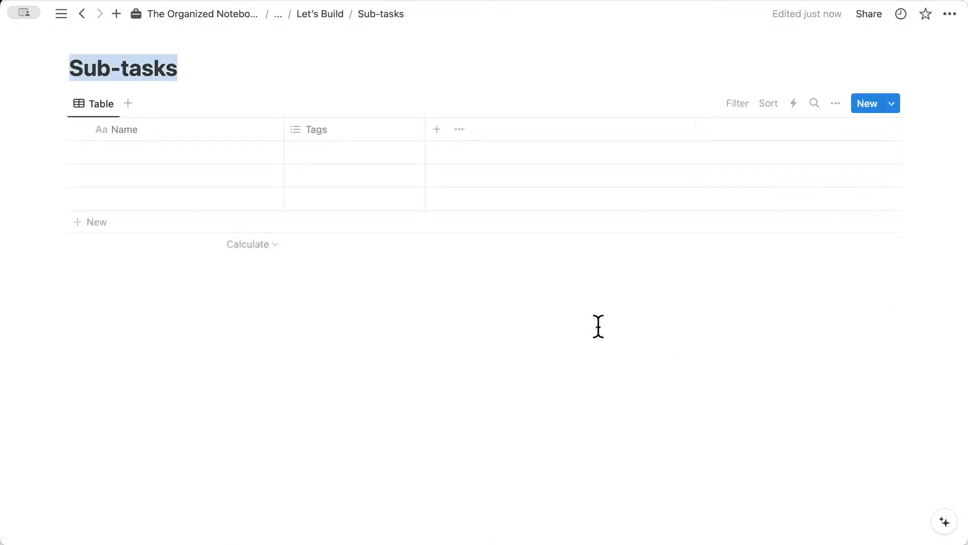
click(436, 133)
text(check)
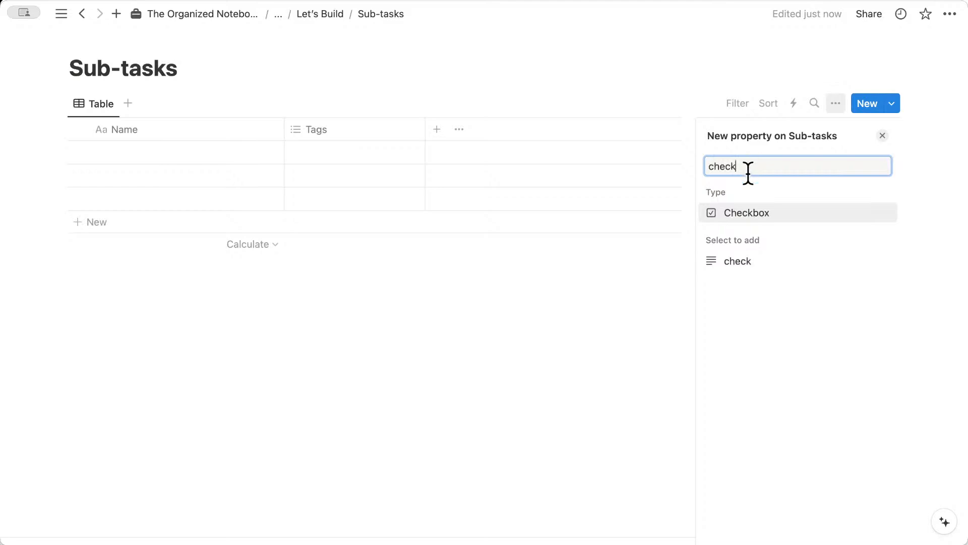
click(735, 214)
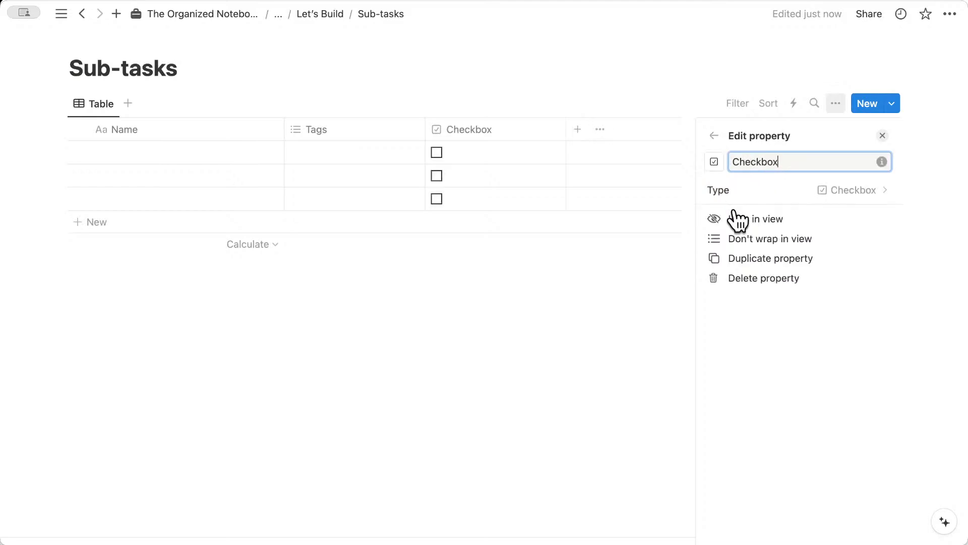
- Clear the checkbox property's name, then place it as a narrow column before Name
key(BackSpace)
click(882, 135)
drag(528, 132, 169, 117)
drag(232, 140, 144, 128)
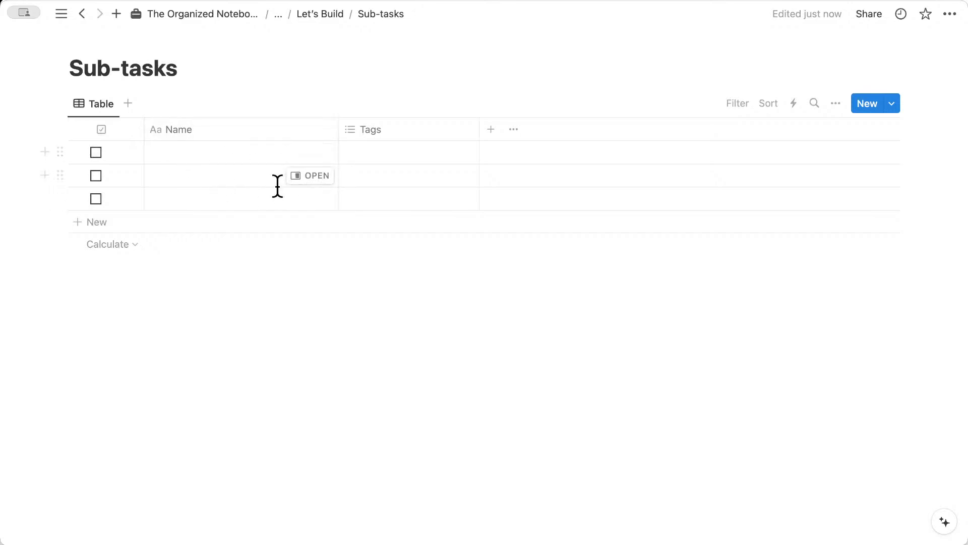
- Delete the Tags property from the Sub-tasks database
click(435, 134)
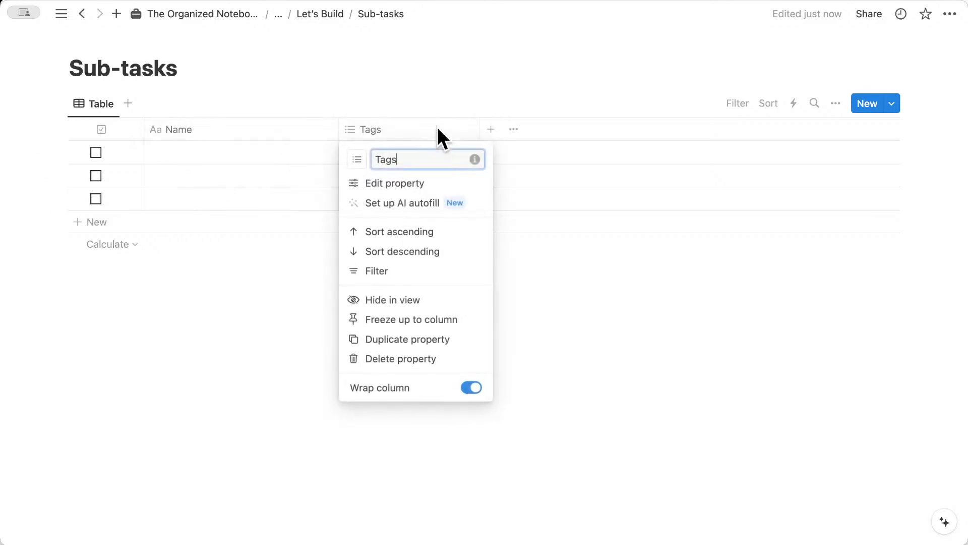
click(421, 359)
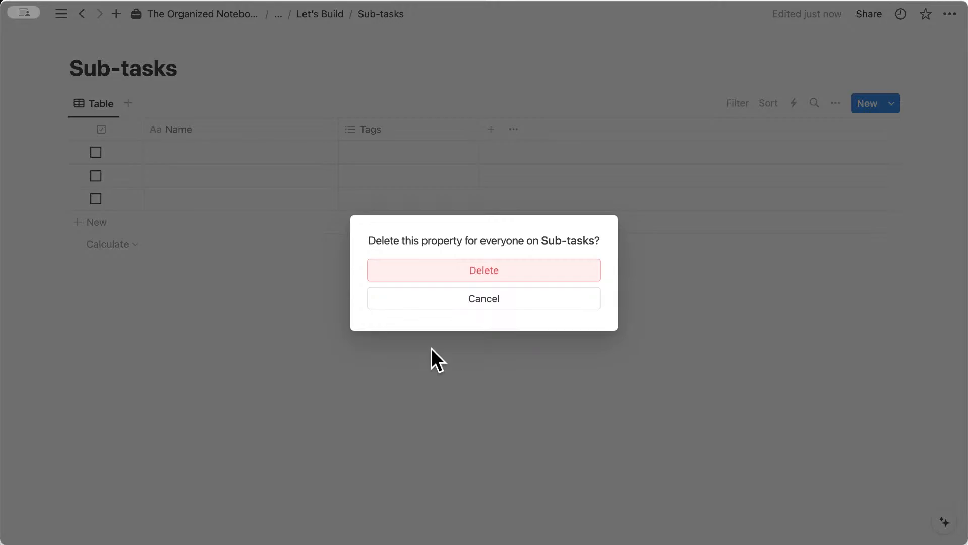
click(479, 271)
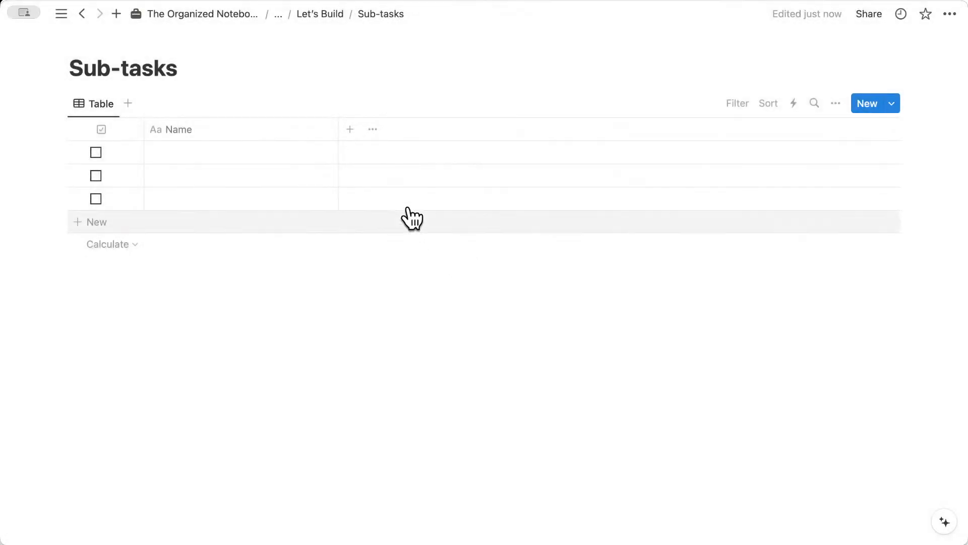
- Add a Relation property linked to the To-do (EVENT) database, with the relation also shown on To-do (EVENT)
click(357, 132)
text(r)
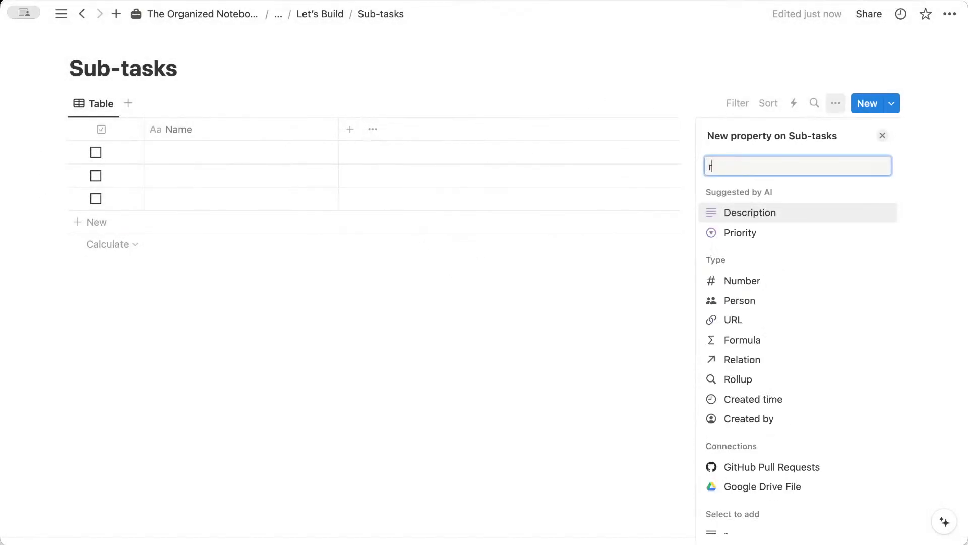
text(elation)
click(789, 214)
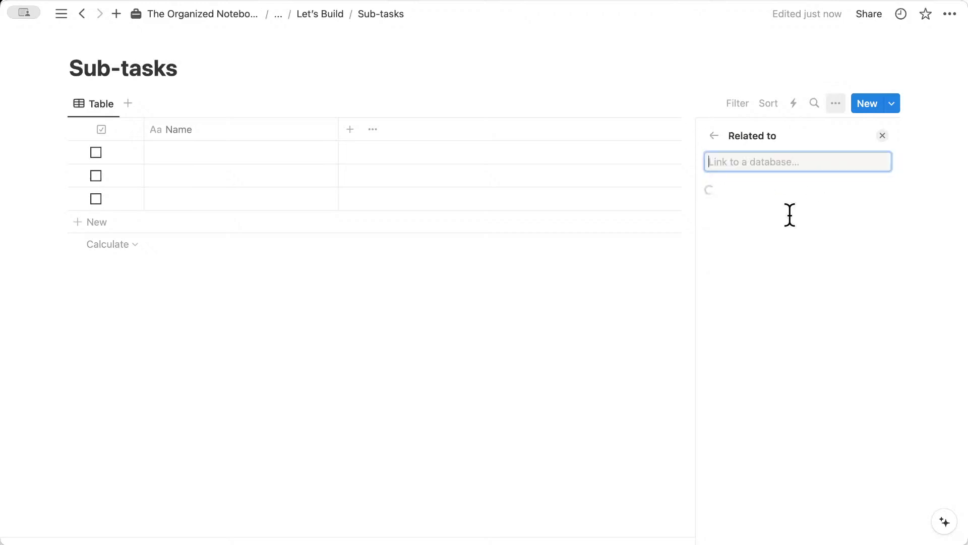
click(775, 235)
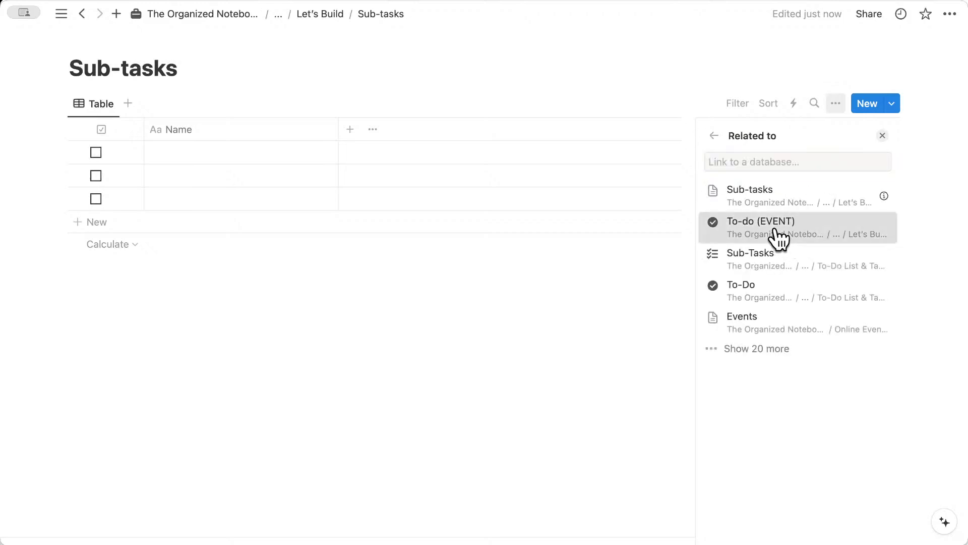
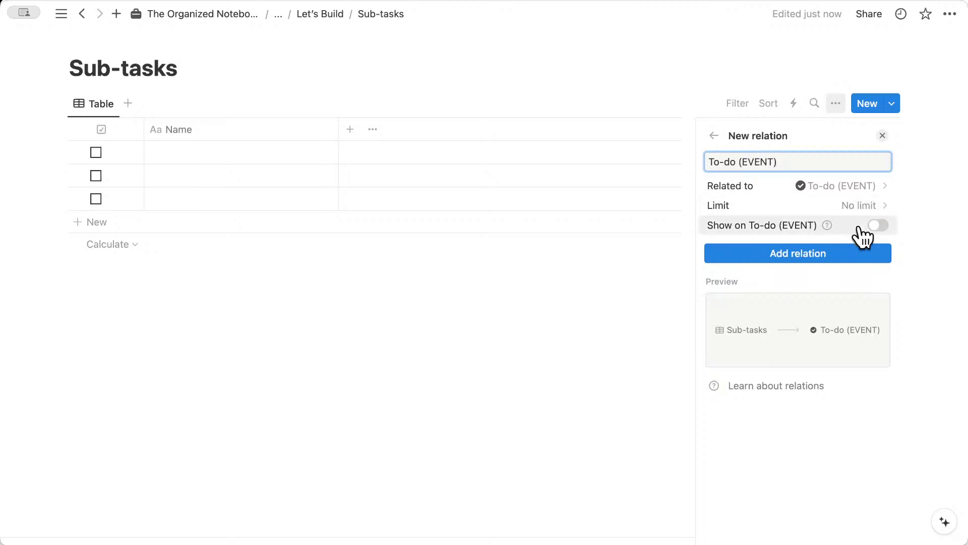
click(880, 225)
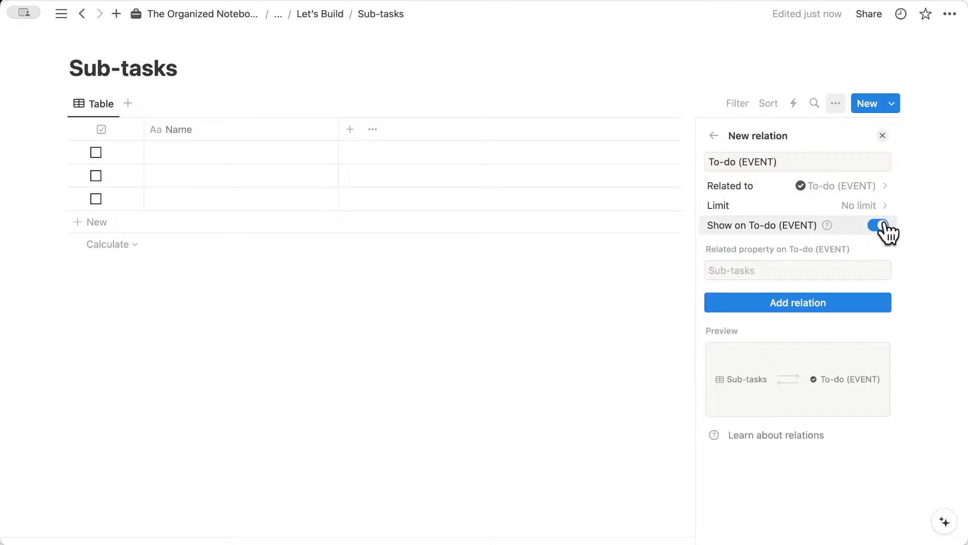
click(862, 305)
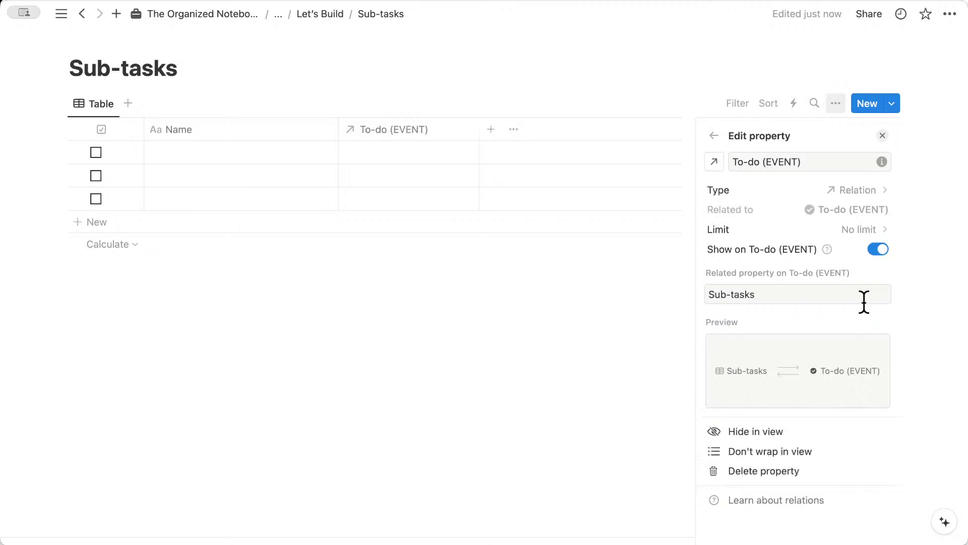
click(882, 135)
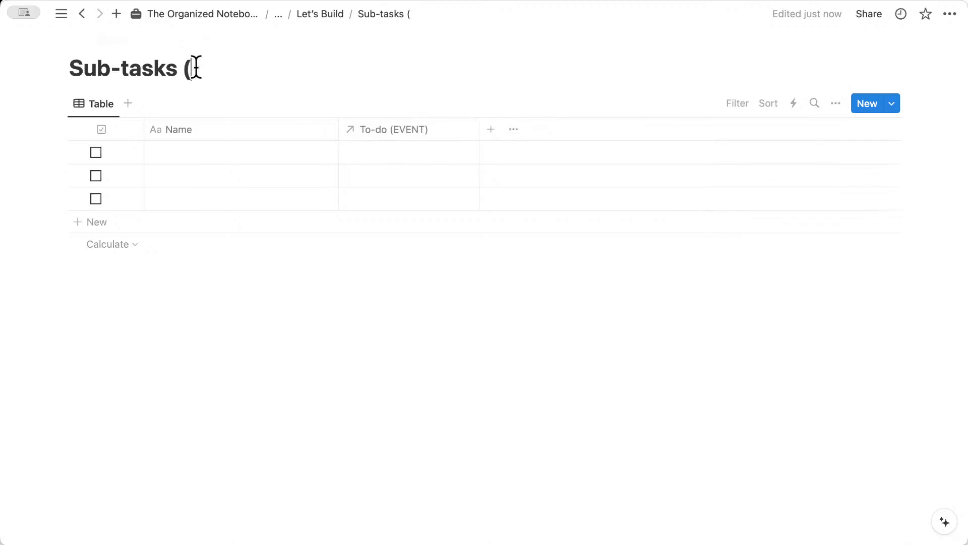
- Rename the database to "Sub-tasks (EVENT)" and give it the checklist icon
text((EVENT)
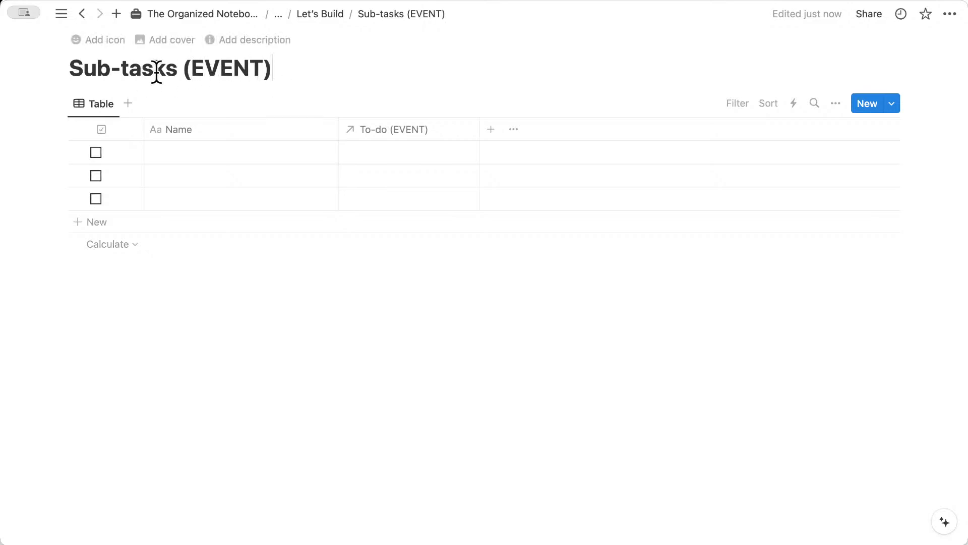
click(115, 51)
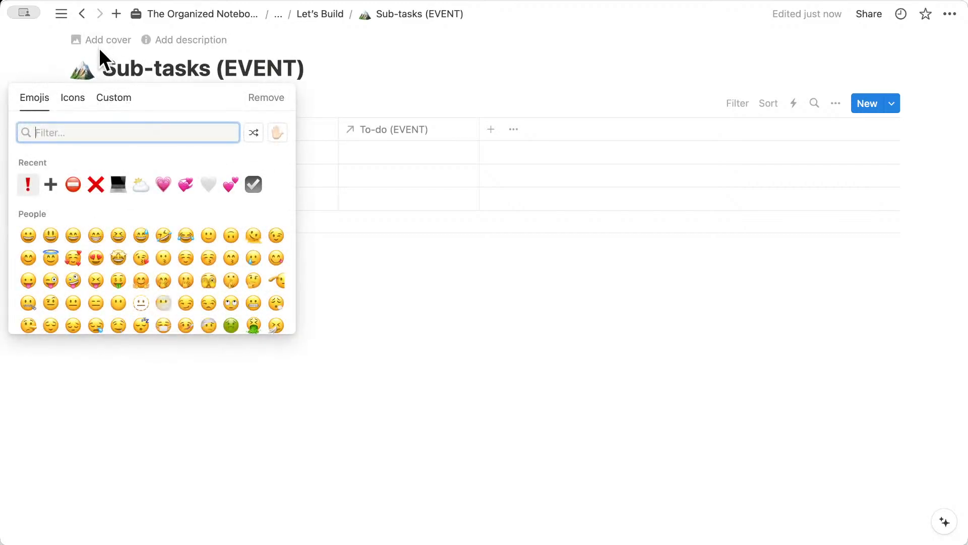
click(73, 99)
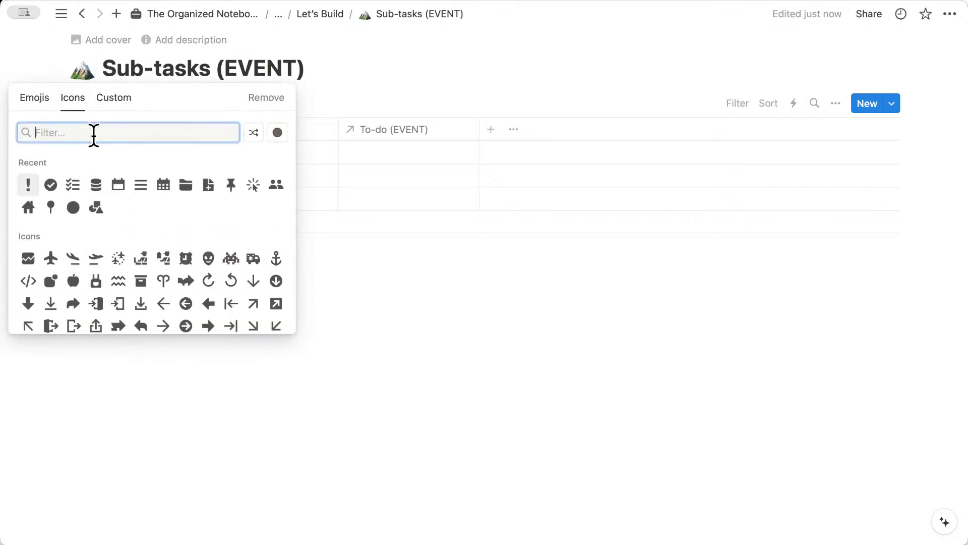
click(73, 187)
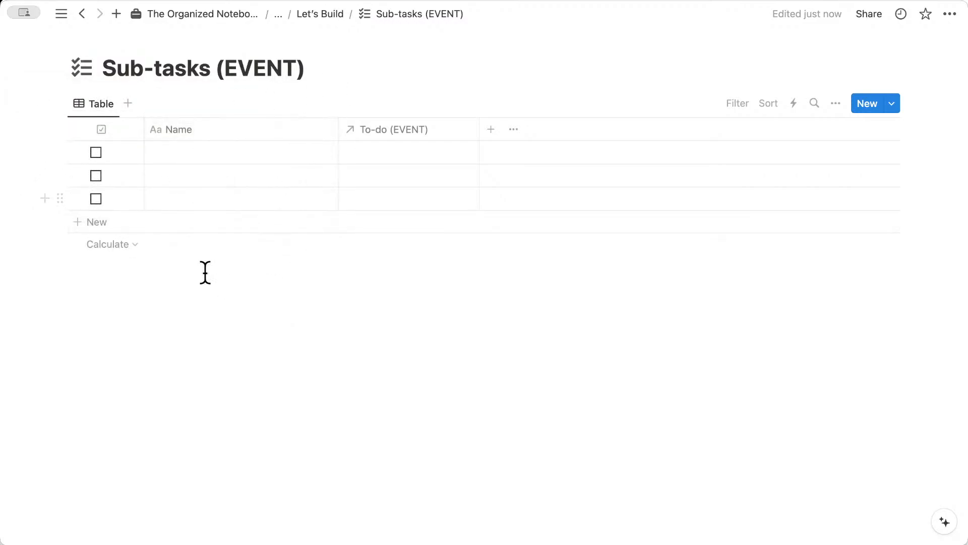
- Delete the three blank rows from the Sub-tasks (EVENT) table
click(77, 152)
click(77, 175)
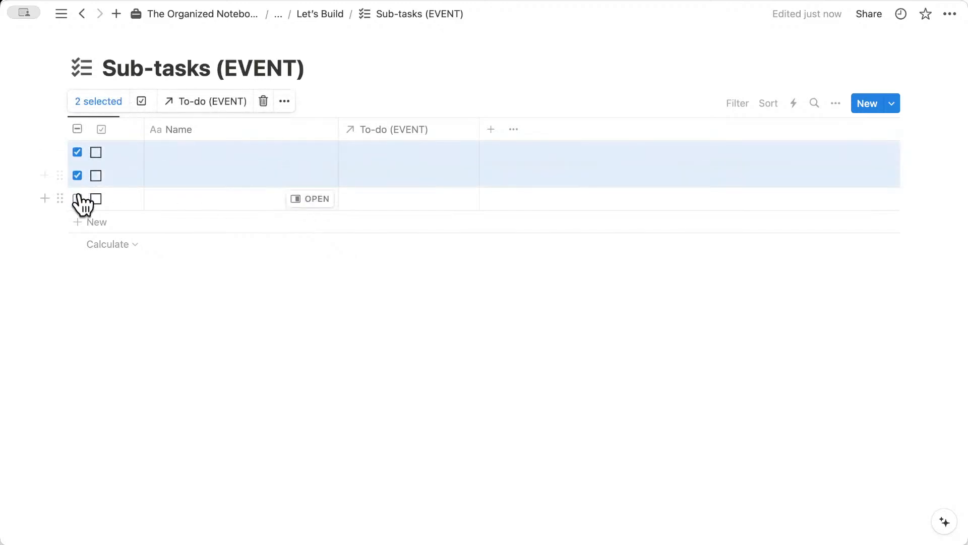
click(77, 198)
key(BackSpace)
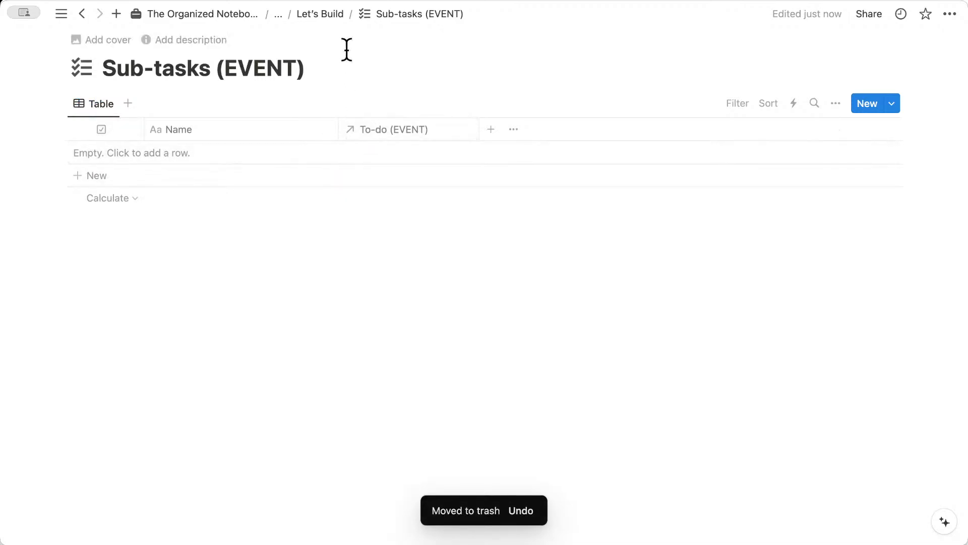
- On the Let's Build page, insert a two-column layout under the title and move the DATABASES callout into a narrowed first column
click(322, 16)
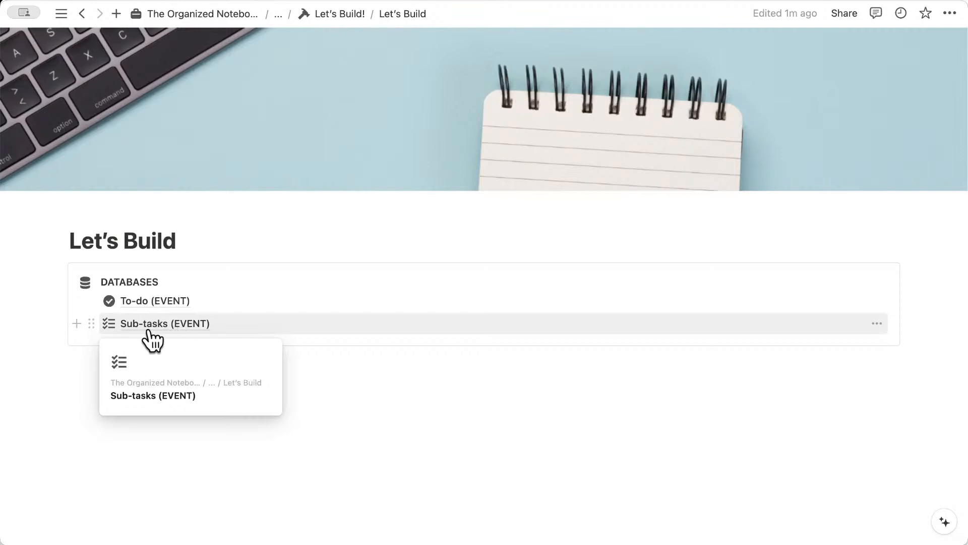
mouse_move(182, 306)
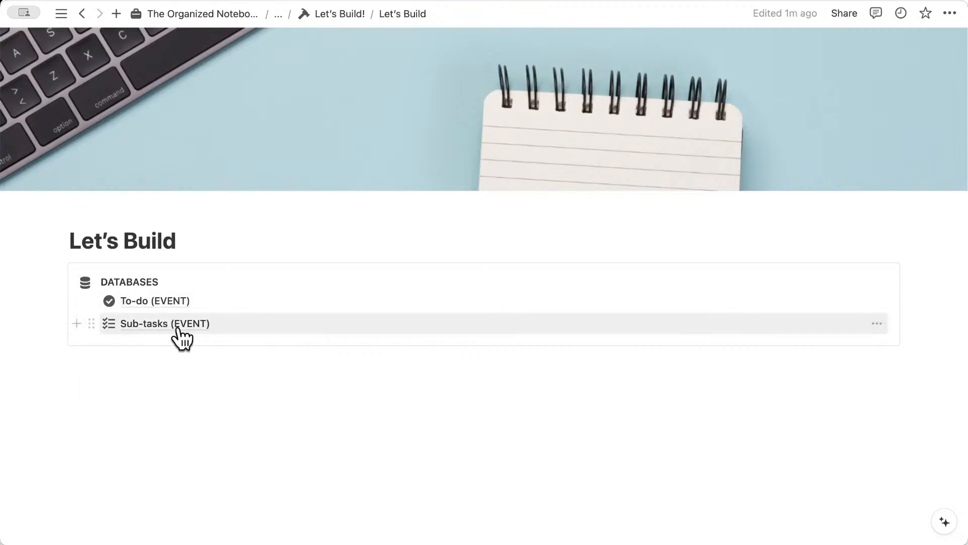
mouse_move(198, 337)
click(217, 242)
key(Return)
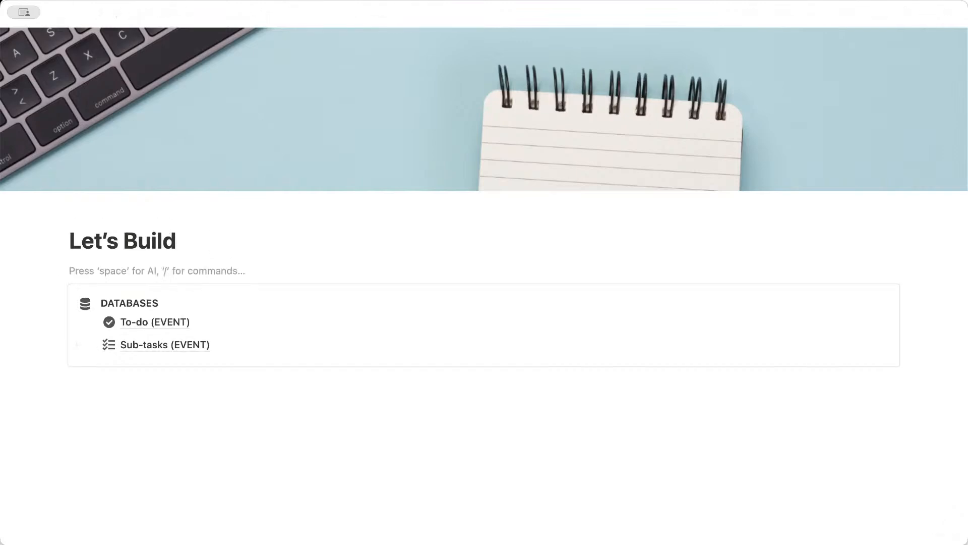
text(/col)
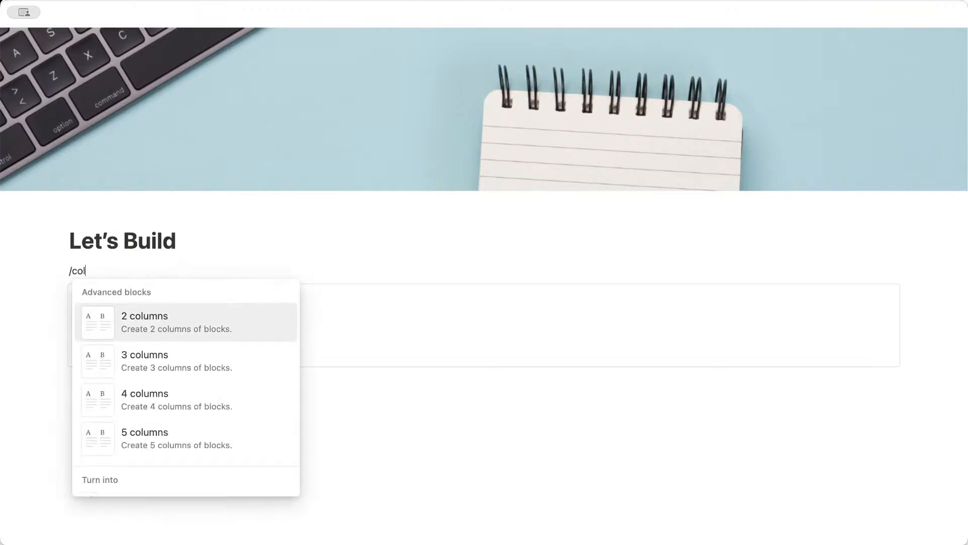
click(225, 318)
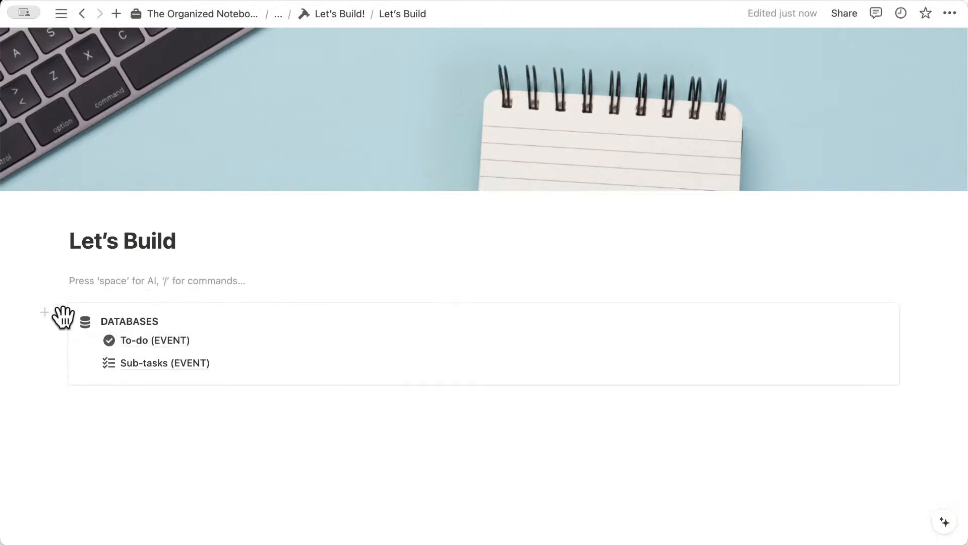
drag(60, 312, 90, 259)
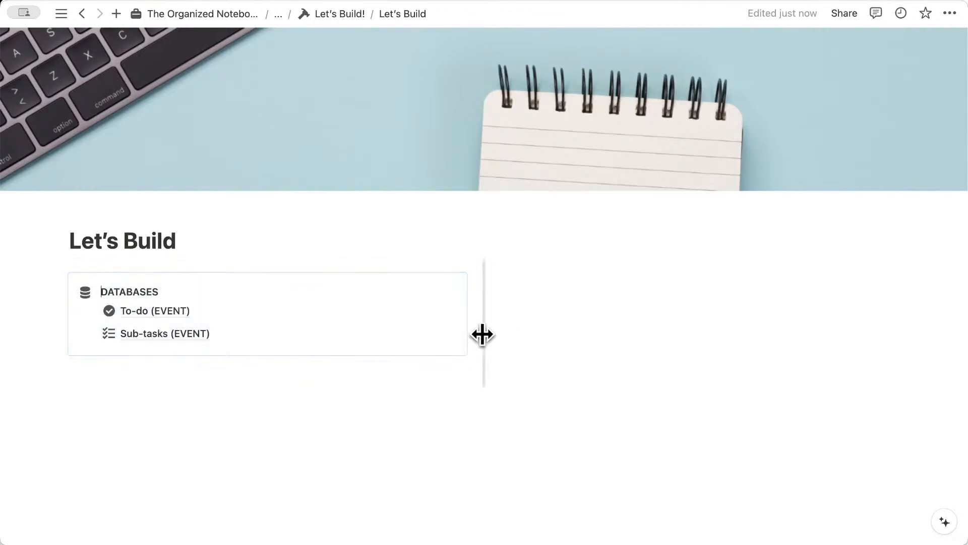
drag(485, 335, 266, 332)
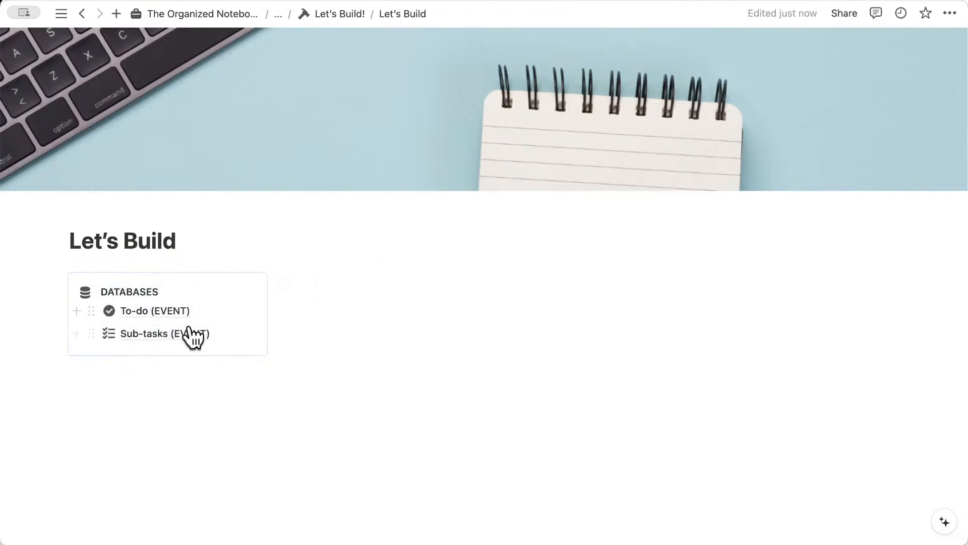
- Add a Heading 3 reading "Task Board" in the empty second column, with a divider beneath it
click(332, 280)
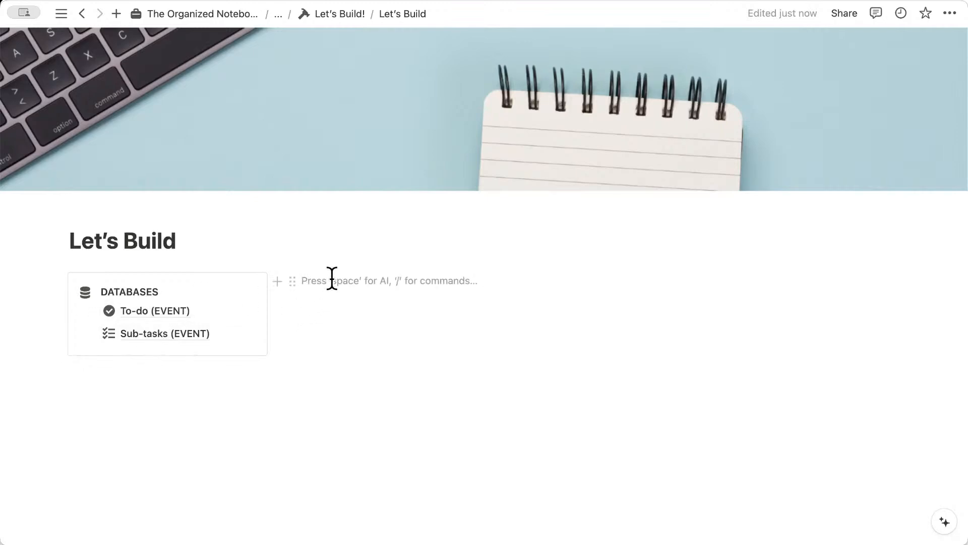
text(/heading)
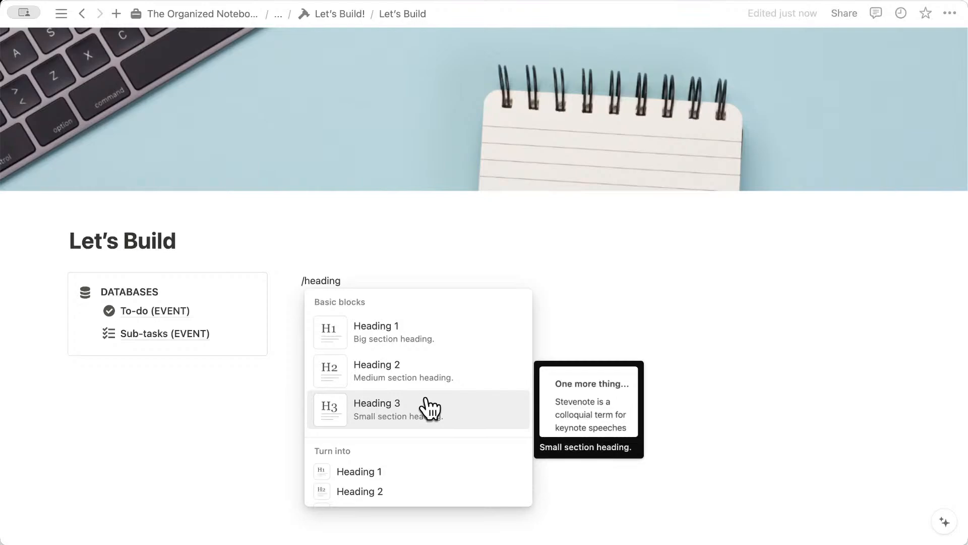
click(414, 424)
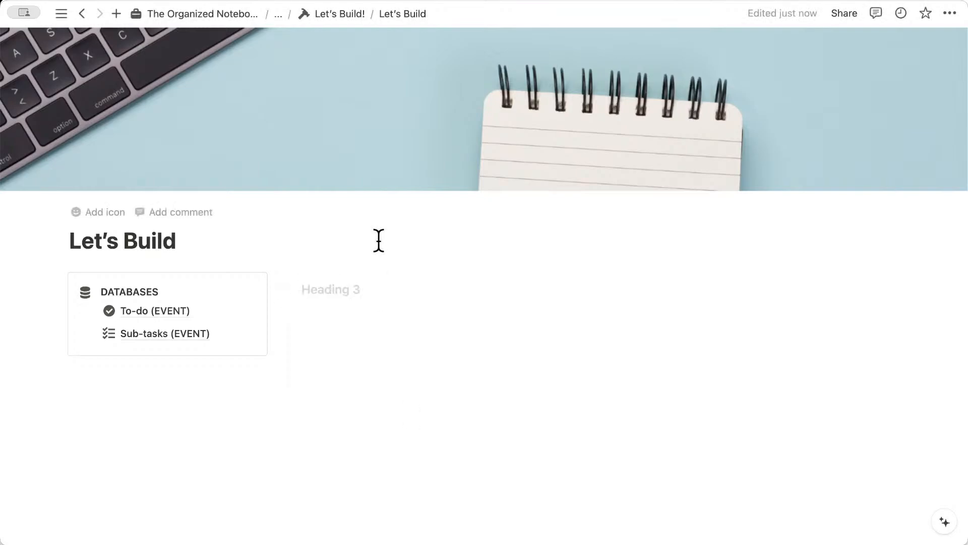
text(Task )
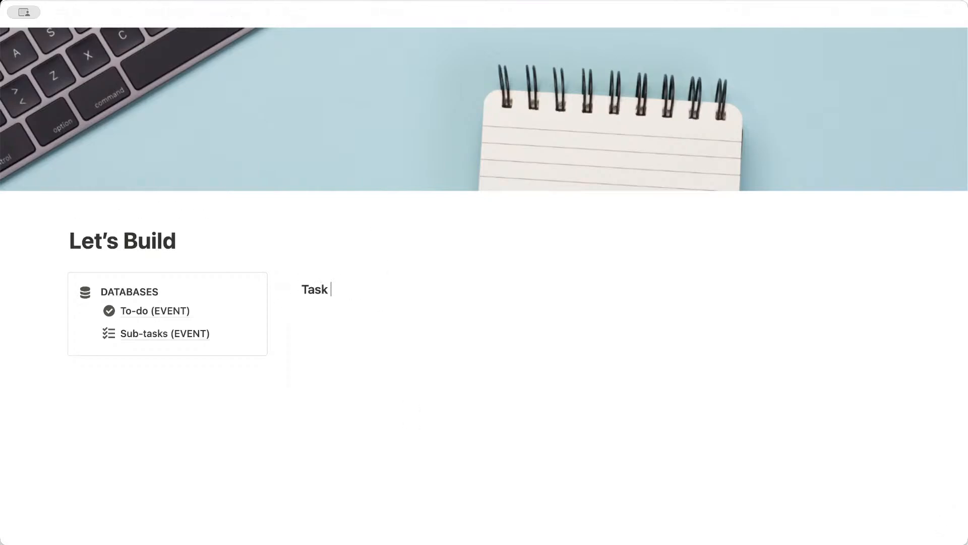
text(Board)
key(Return)
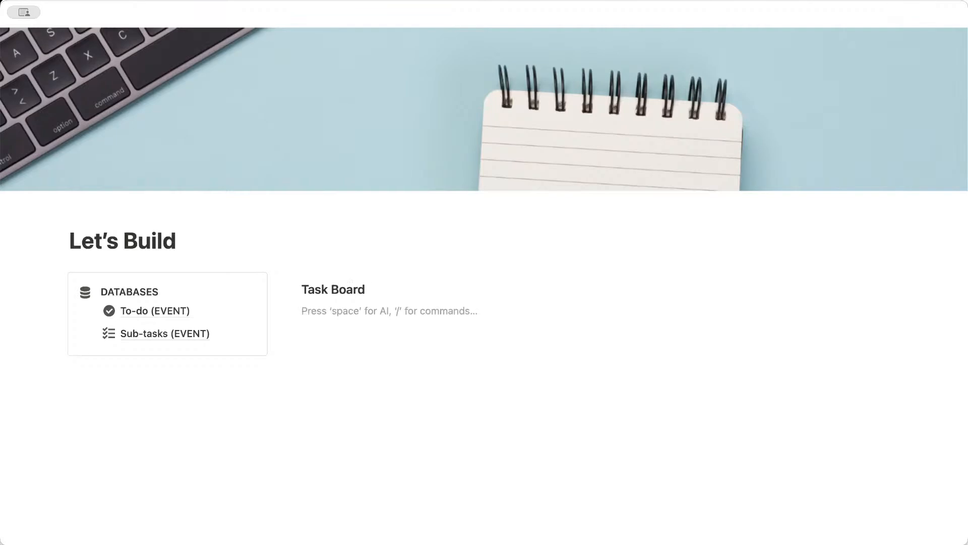
text(/divider)
key(Return)
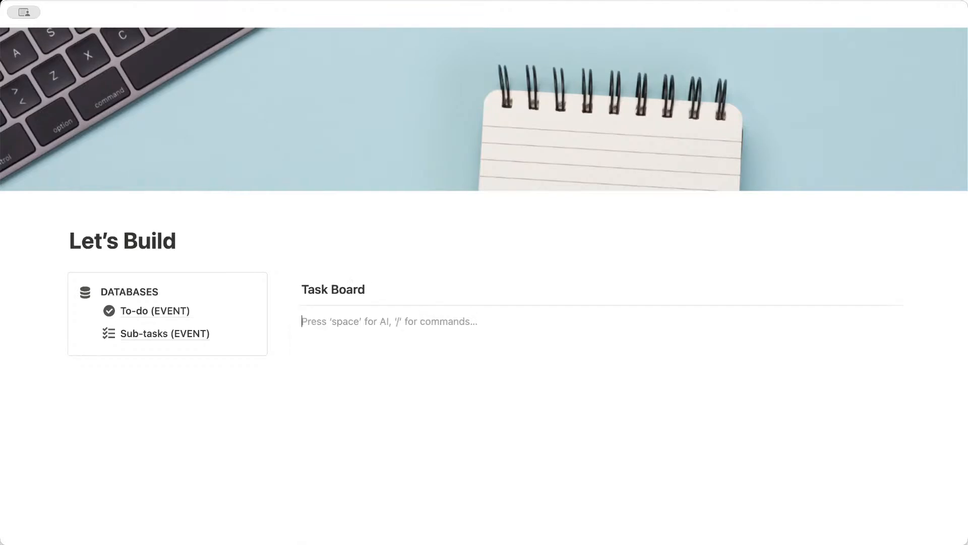
- Rename the Let's Build page to "To-do & Task Manager"
triple_click(131, 239)
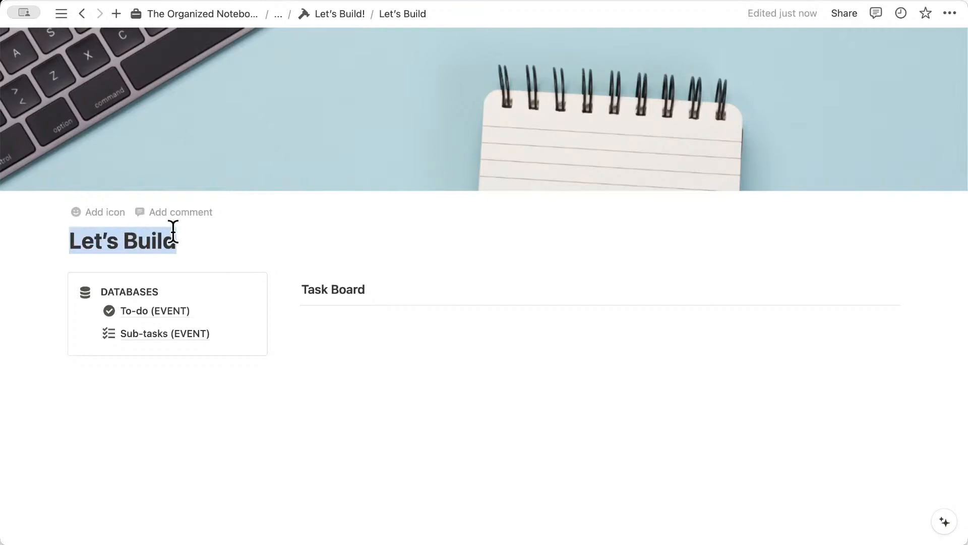
text(To-do)
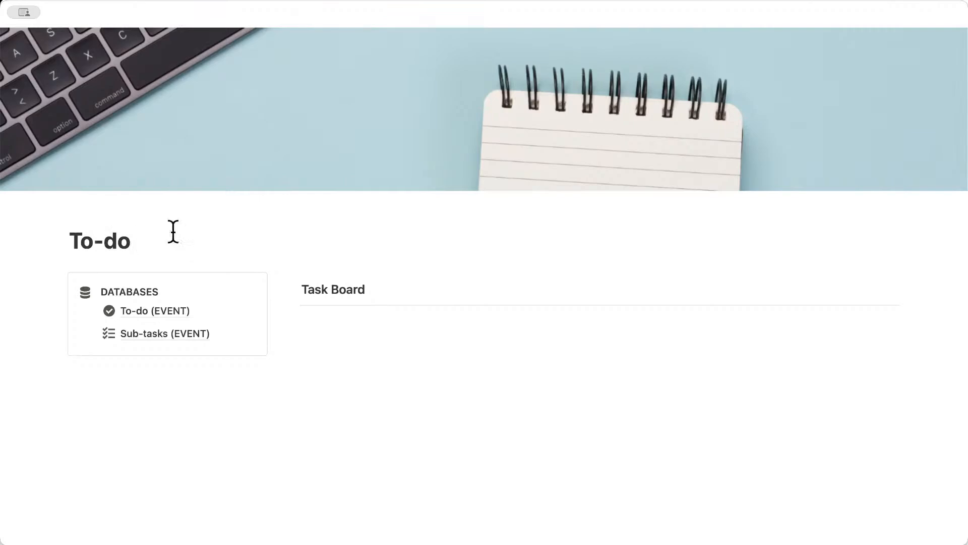
text( & Task Manager)
- Insert a linked view of the To-do (EVENT) database beneath the Task Board divider, copying its existing View All board
click(348, 329)
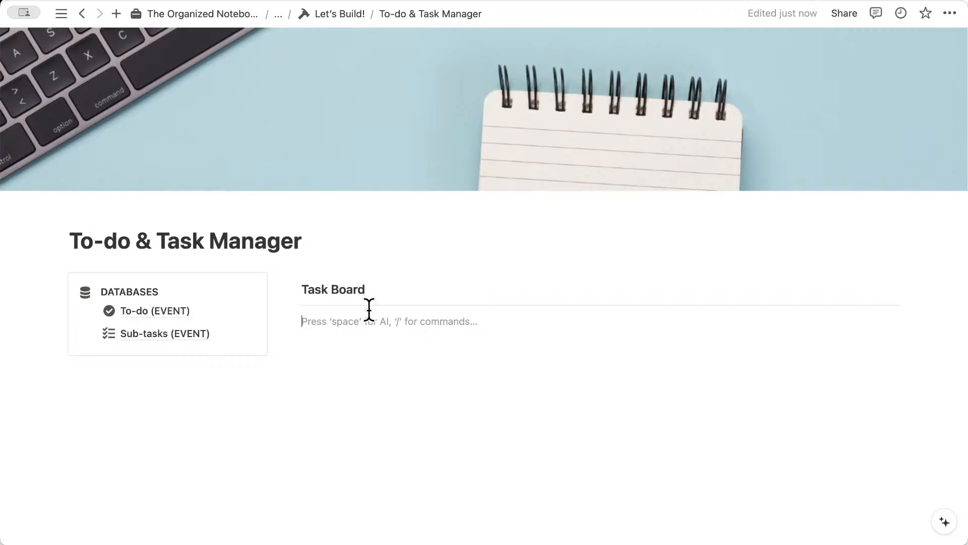
text(/link)
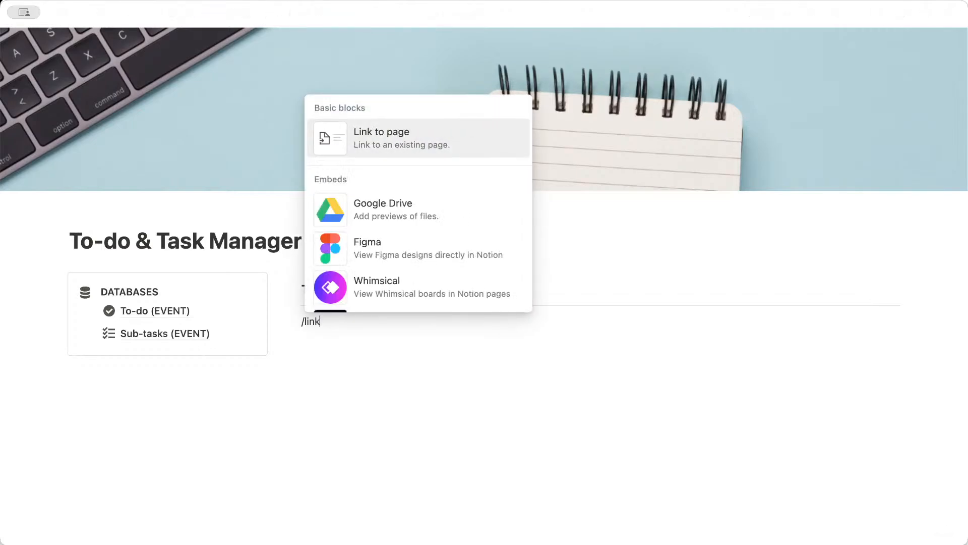
text(ed)
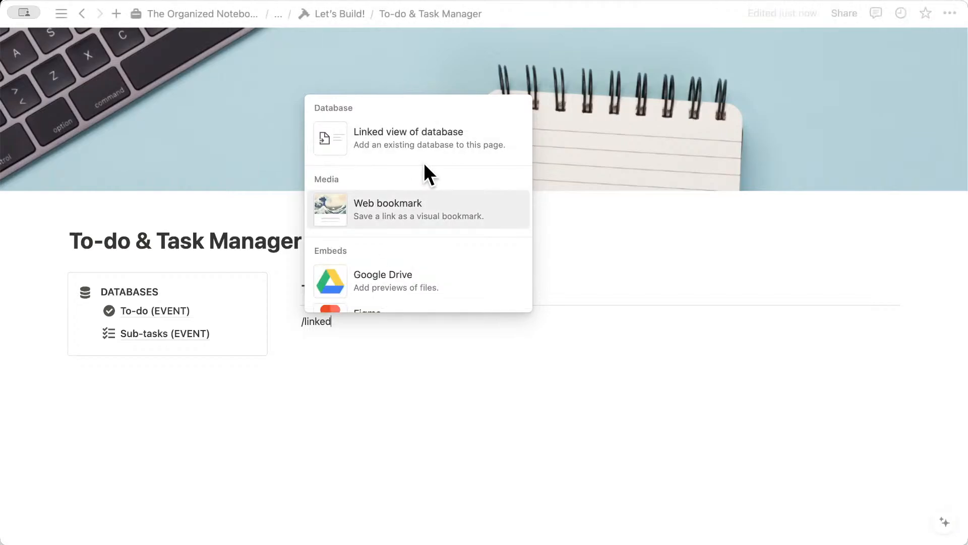
click(458, 157)
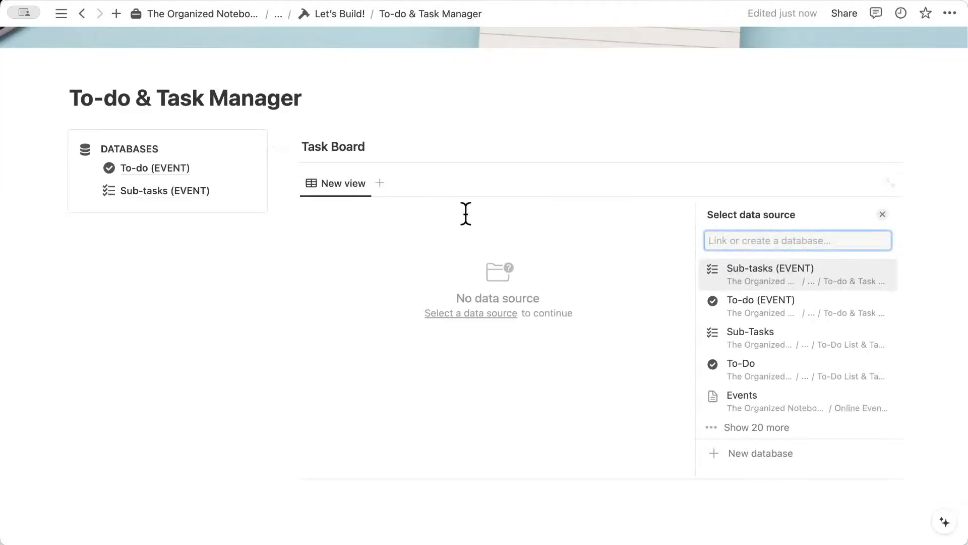
click(764, 316)
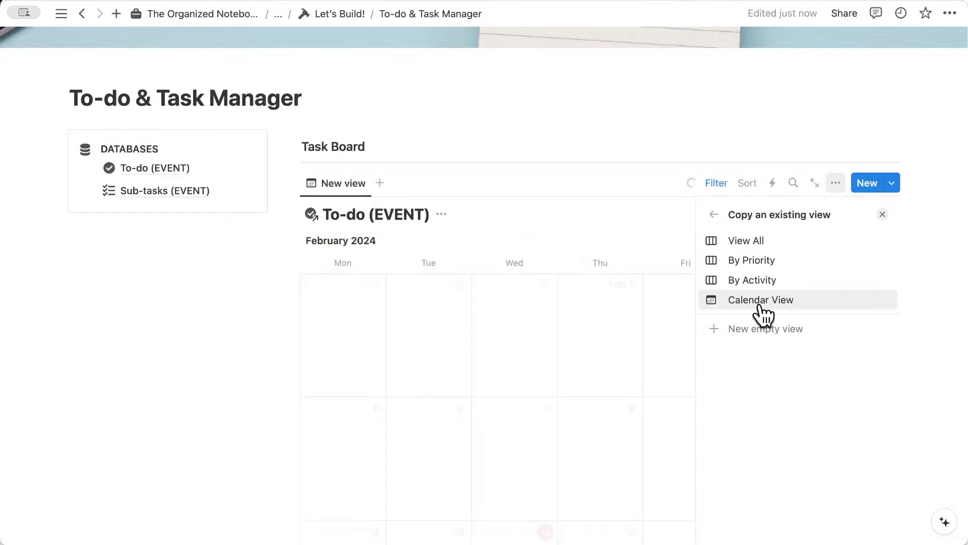
click(775, 244)
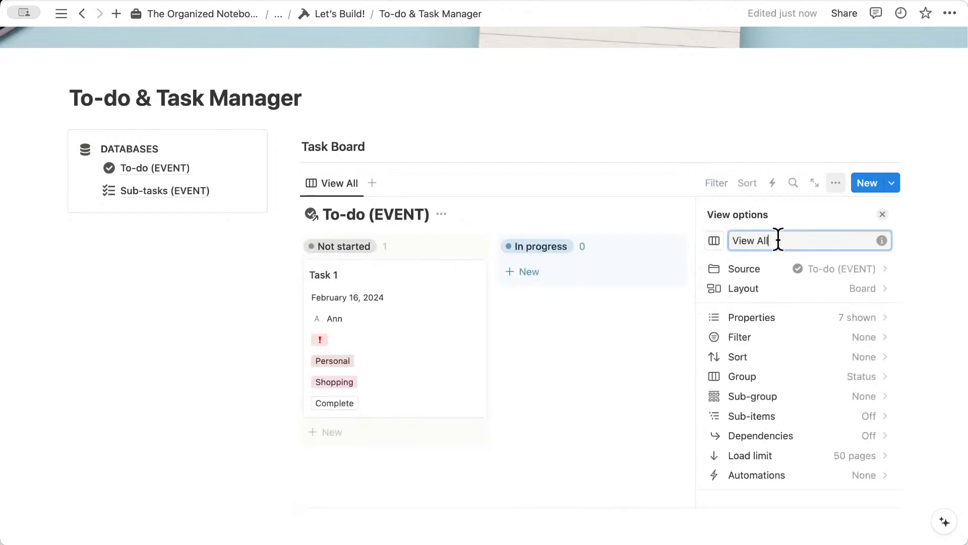
click(883, 214)
- Hide the database title on the View All board under Task Board
scroll(674, 305, right, 5)
scroll(671, 303, left, 5)
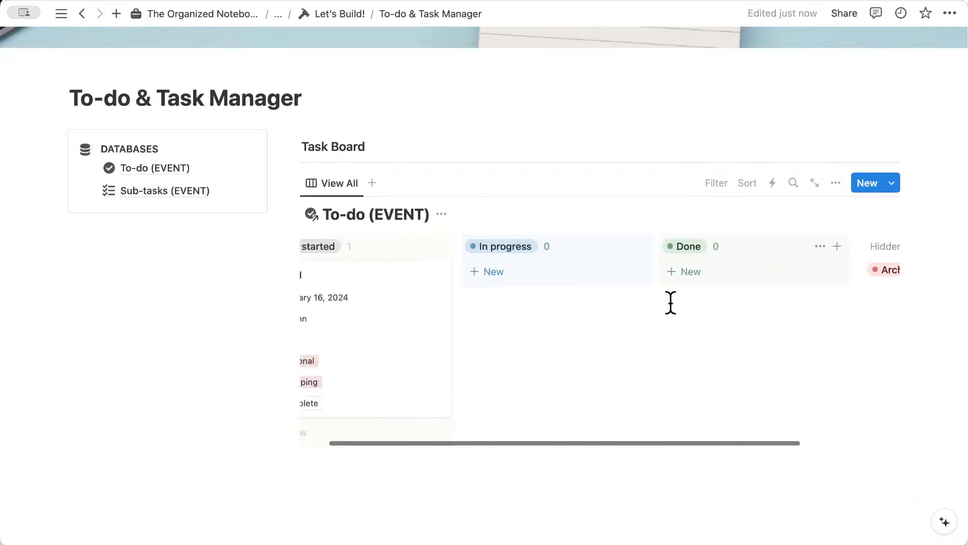
drag(272, 235, 253, 265)
key(super+minus)
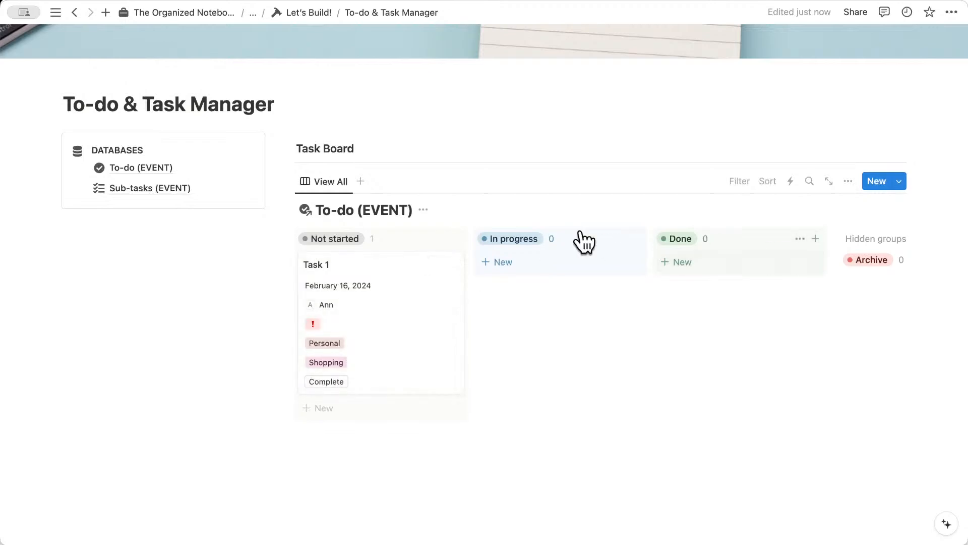
click(849, 182)
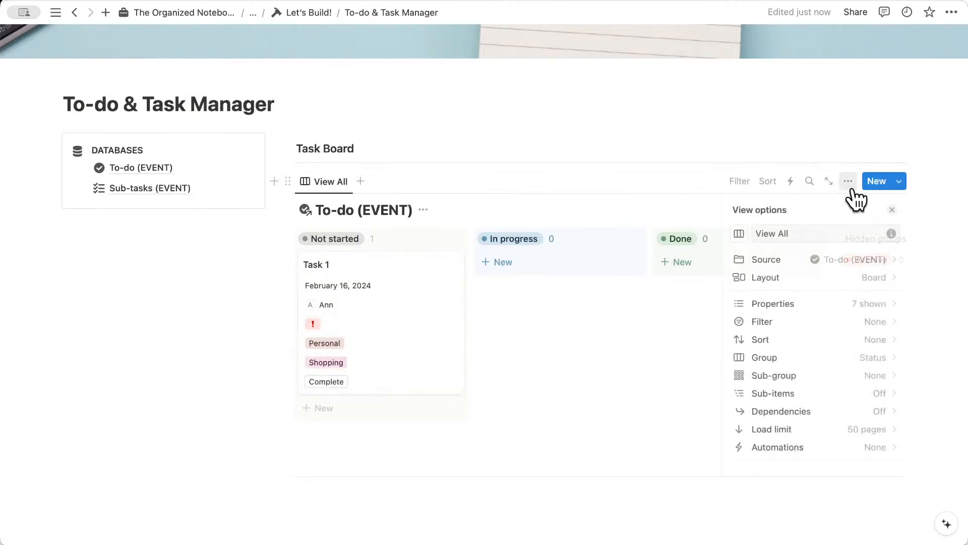
click(871, 280)
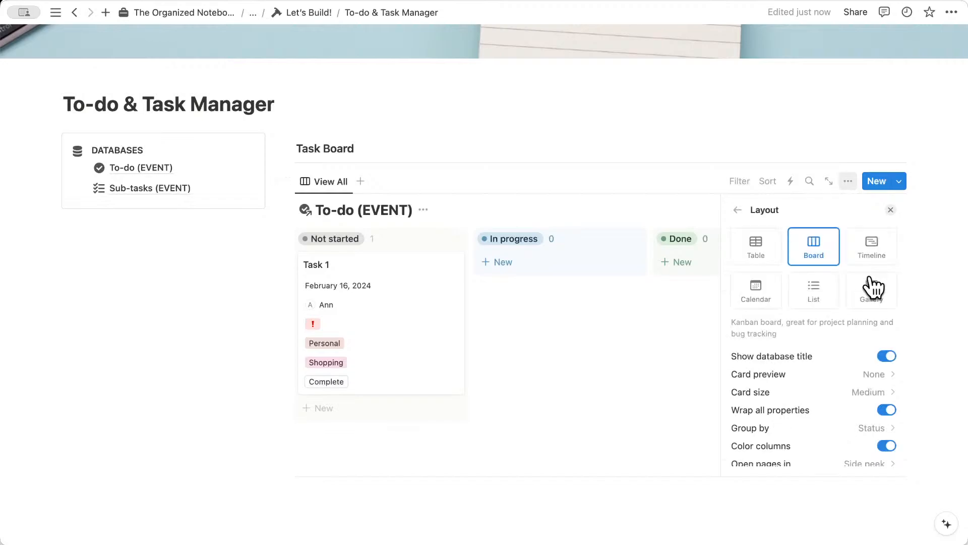
click(887, 356)
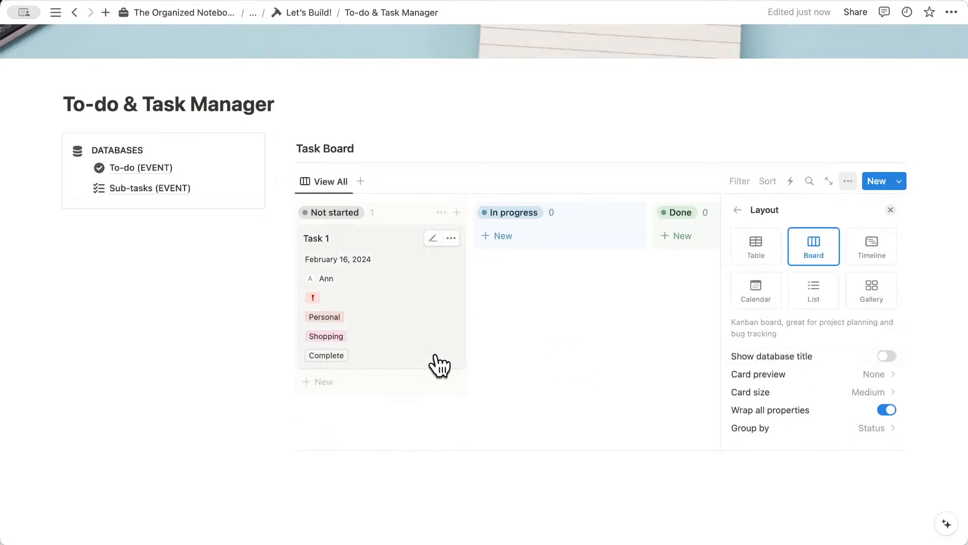
click(891, 210)
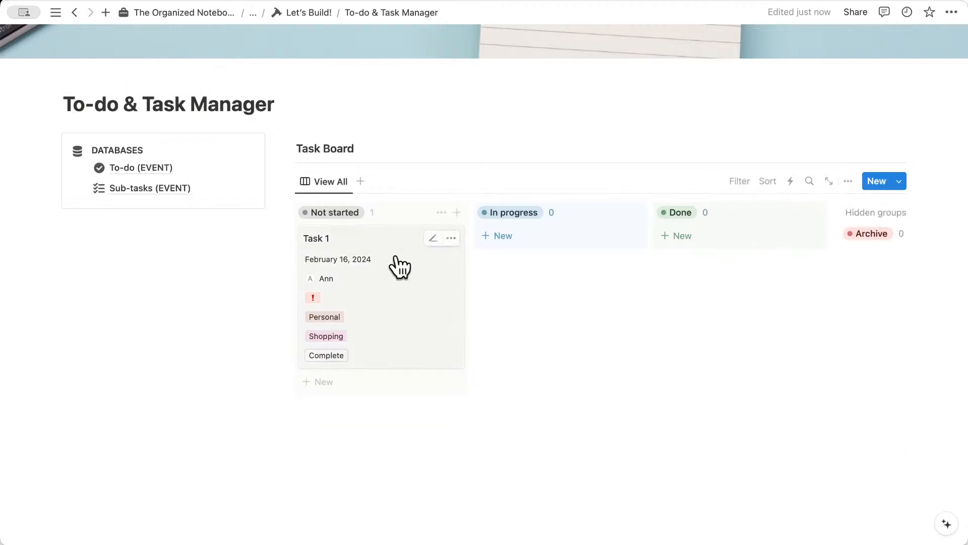
- Add a second To-do (EVENT) view copied from the By Priority board and hide its database title
click(360, 182)
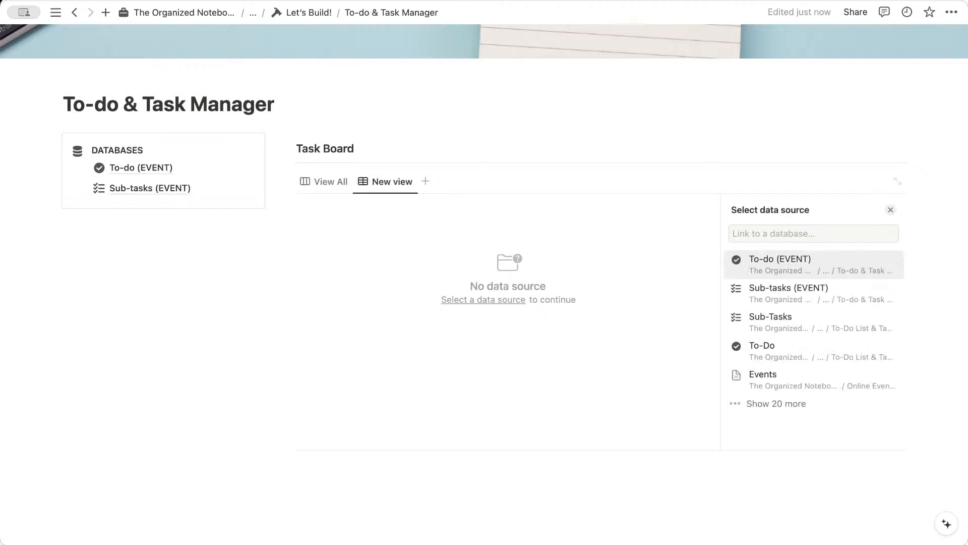
click(940, 219)
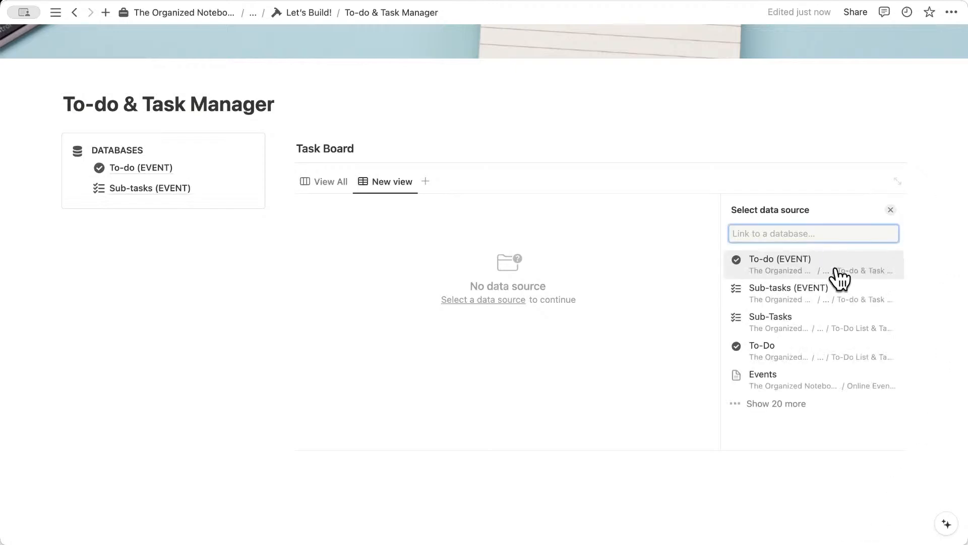
click(822, 275)
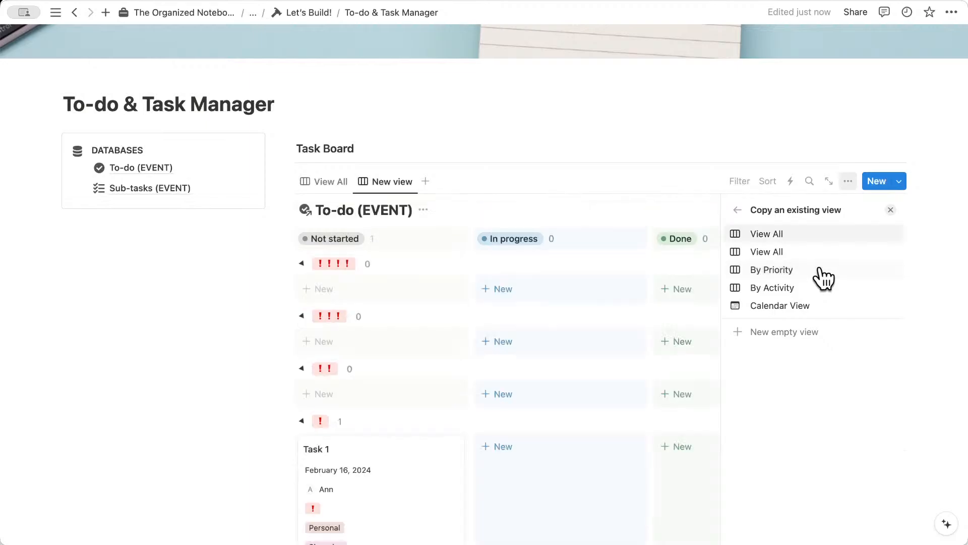
click(810, 275)
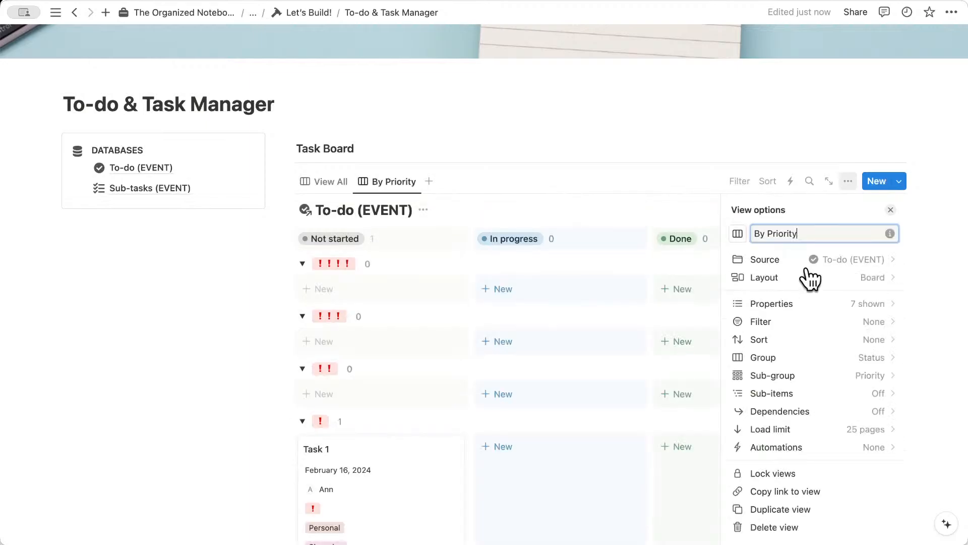
click(870, 283)
click(888, 357)
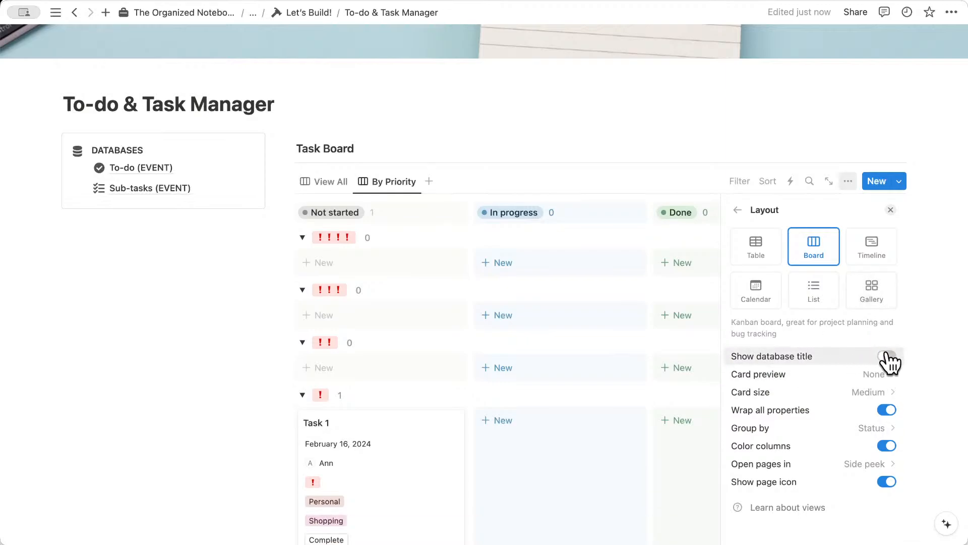
click(890, 209)
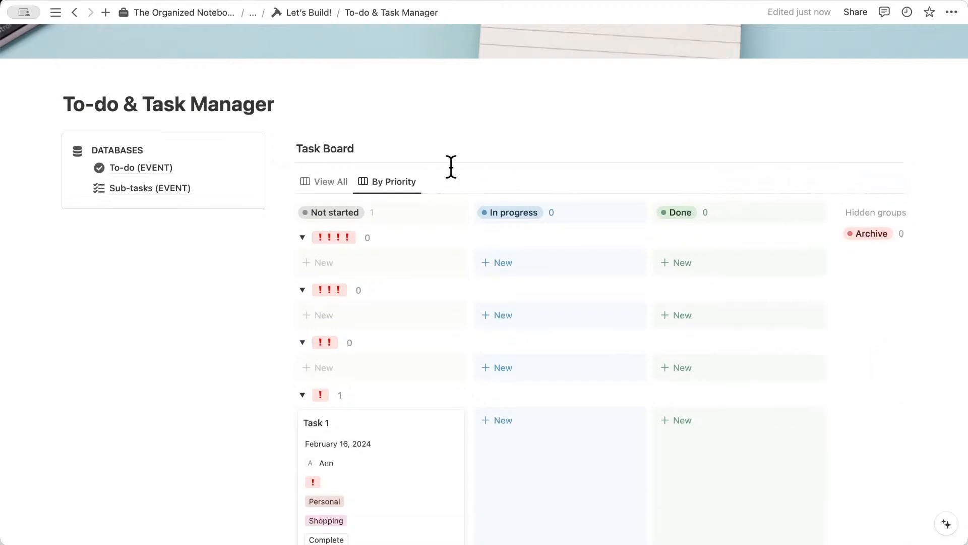
- Add a third To-do (EVENT) view copied from the By Activity board and hide its database title
click(429, 183)
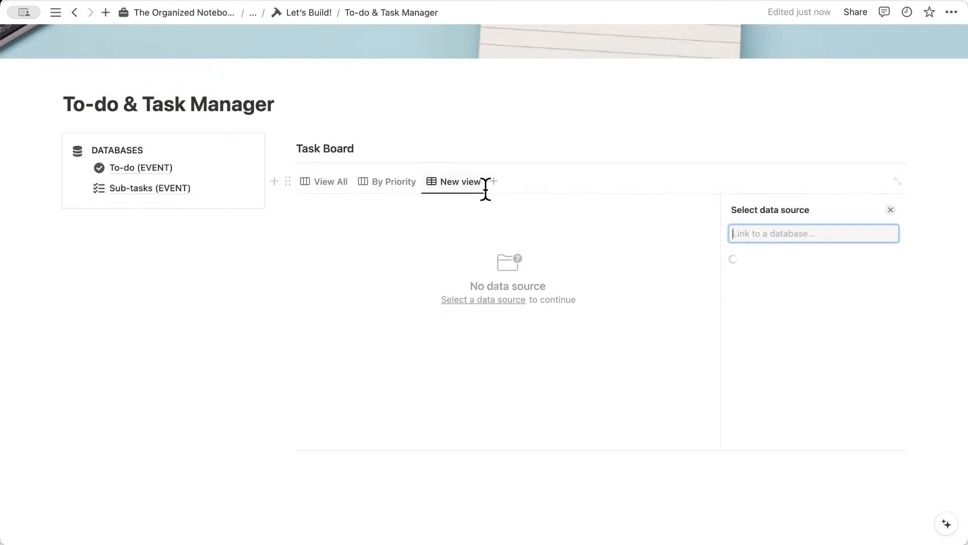
click(797, 271)
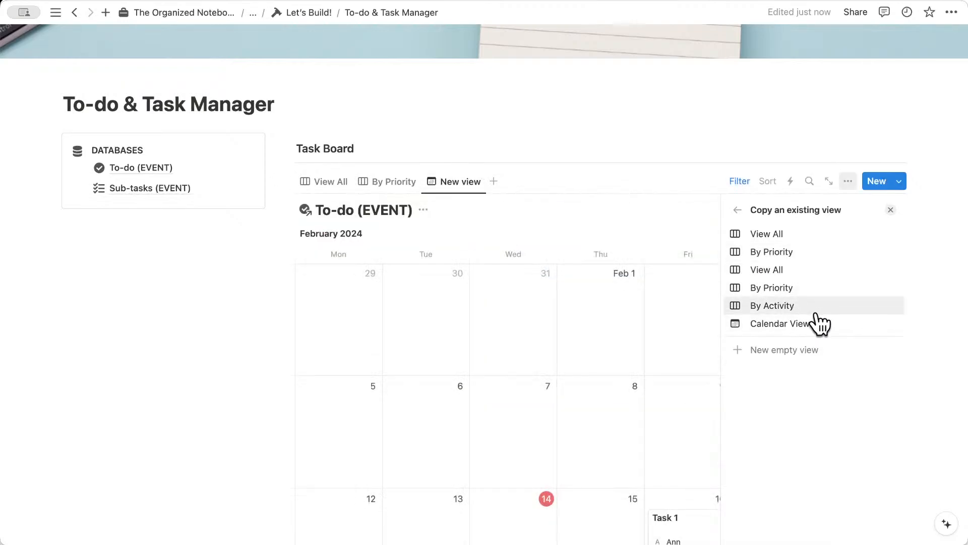
click(813, 307)
click(842, 279)
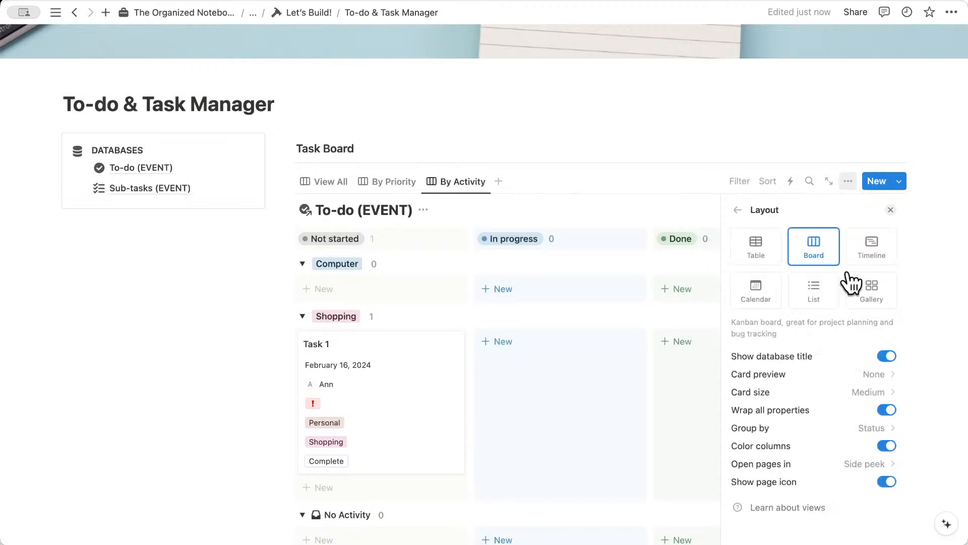
click(888, 357)
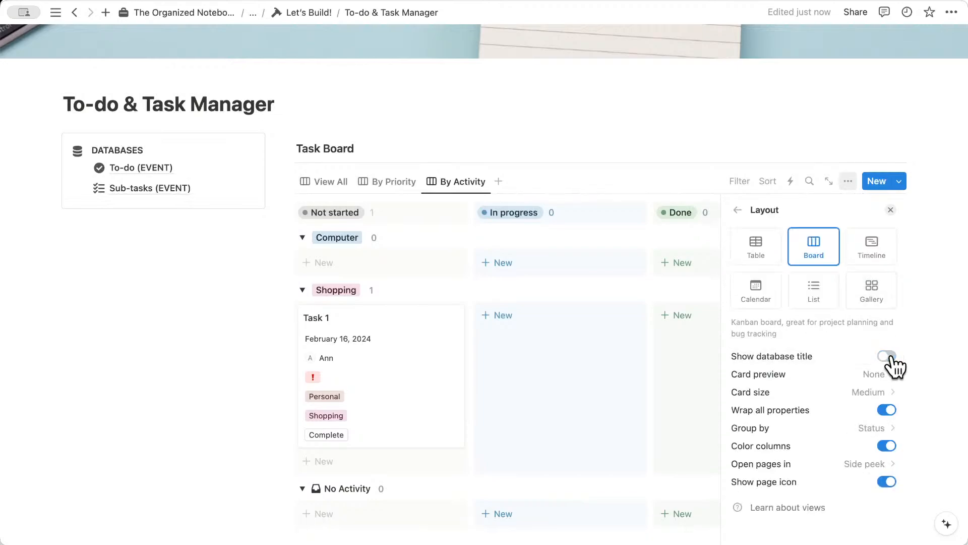
click(891, 210)
- Collapse the Computer, Shopping and No Activity groups in the By Activity board
click(303, 239)
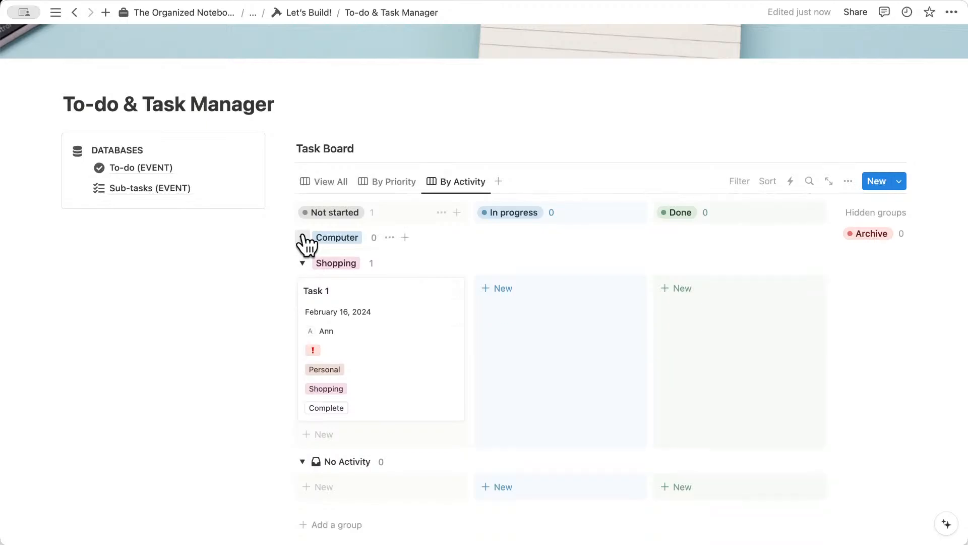
click(303, 262)
click(302, 299)
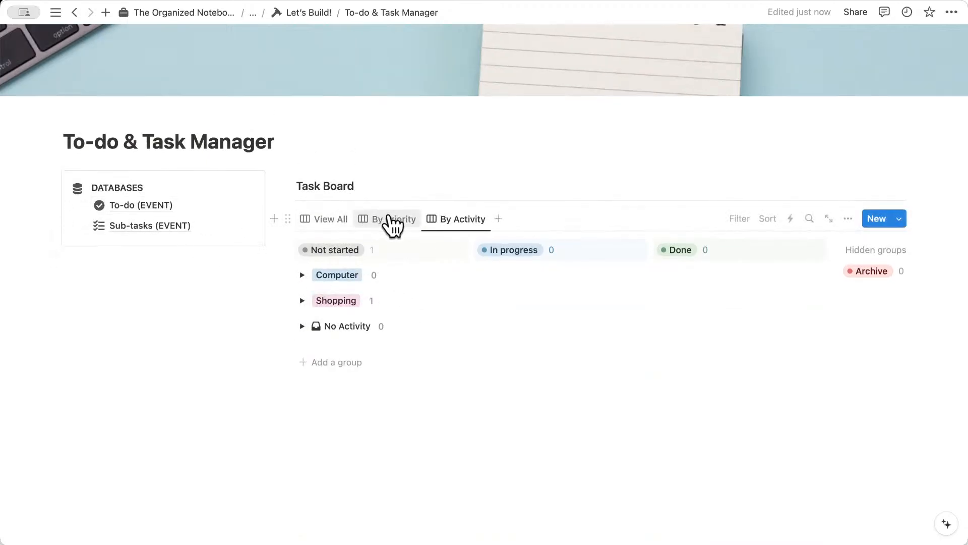
- Review the View All, By Priority and By Activity boards in turn, ending on View All
click(389, 220)
click(332, 219)
scroll(400, 324, down, 3)
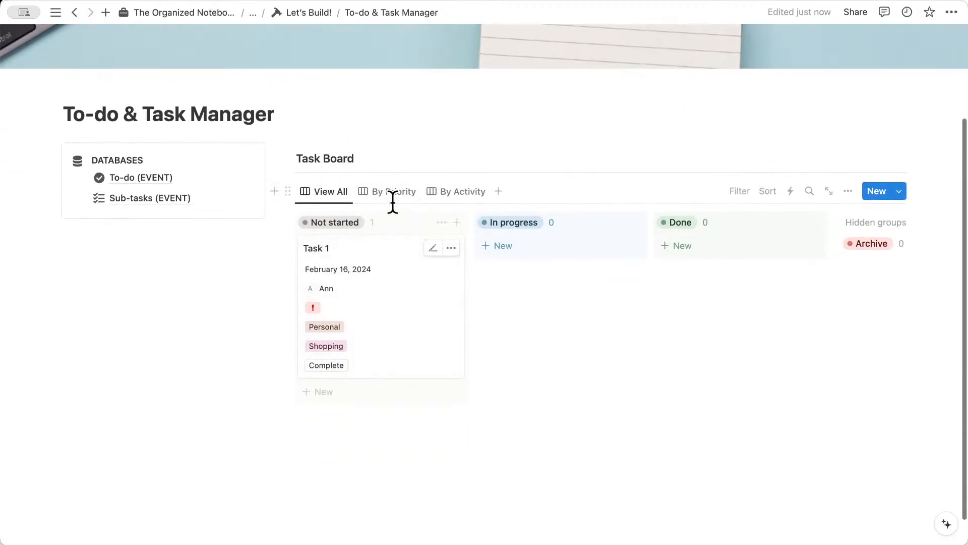
click(394, 194)
scroll(422, 247, down, 1)
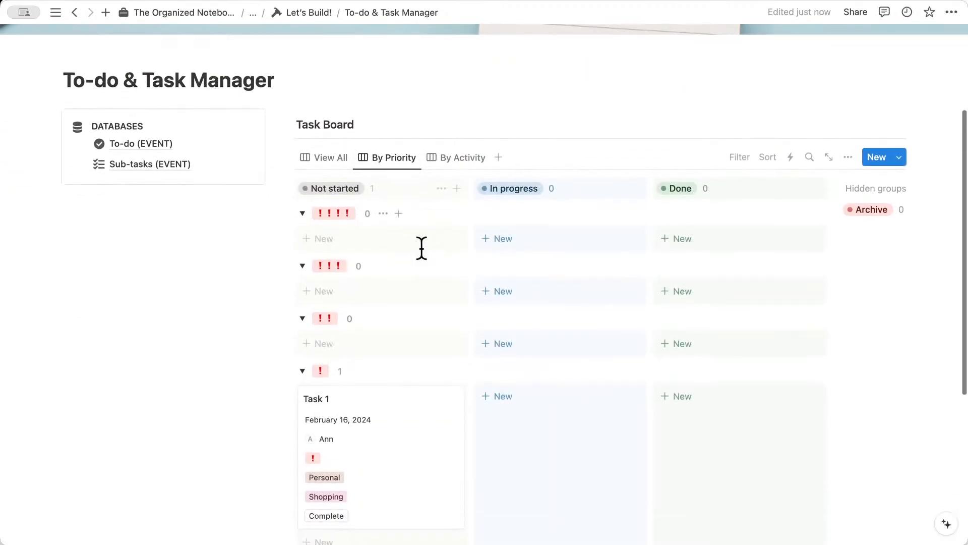
click(457, 158)
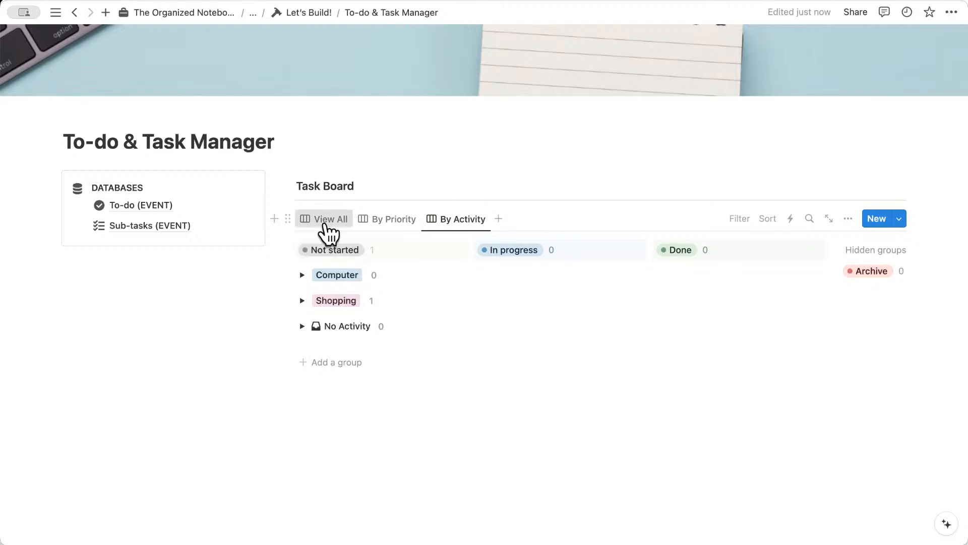
click(322, 221)
scroll(410, 266, down, 3)
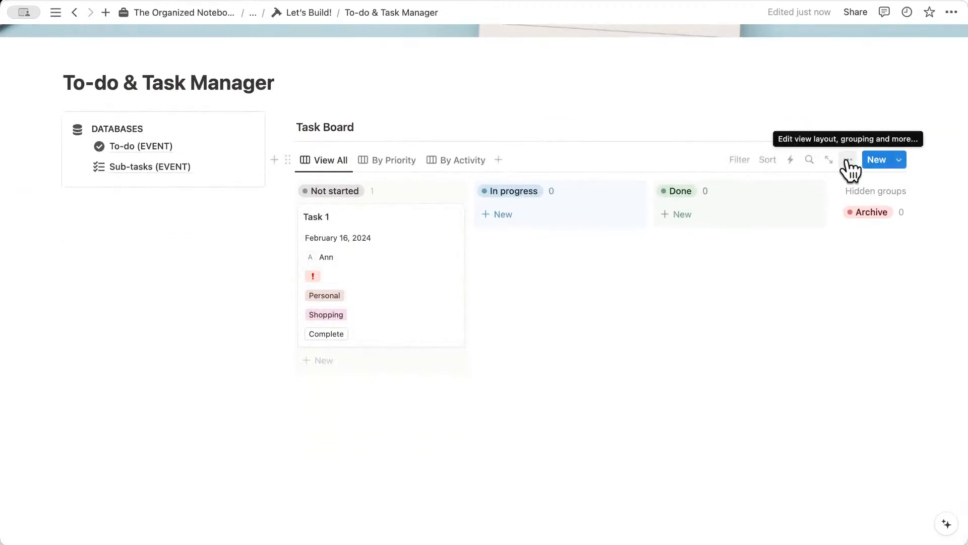
- Set the View All board's load limit to 50 pages
click(847, 160)
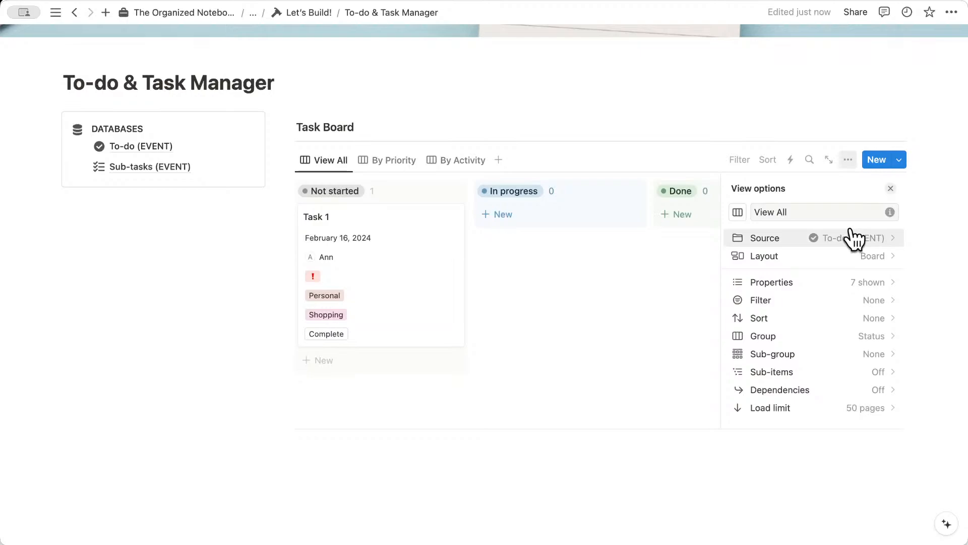
scroll(856, 302, down, 3)
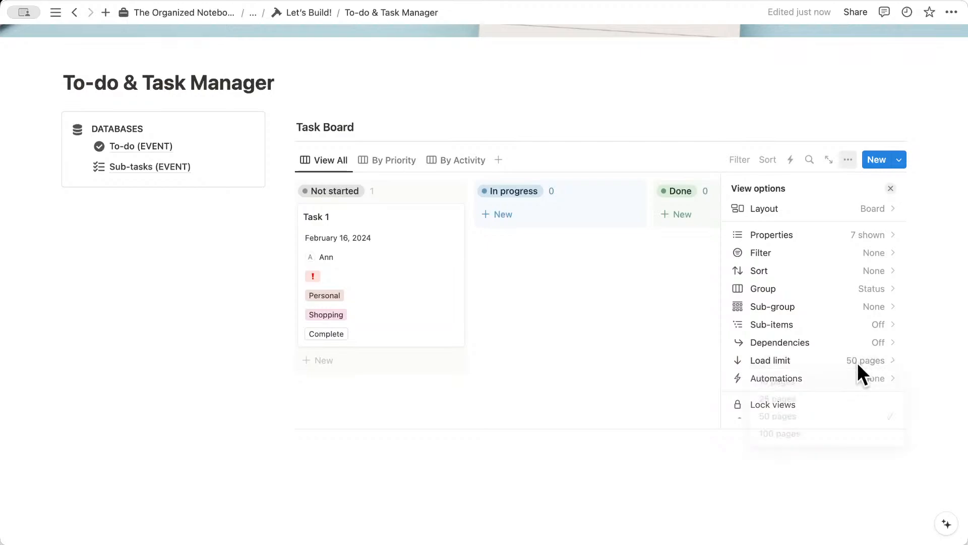
click(860, 362)
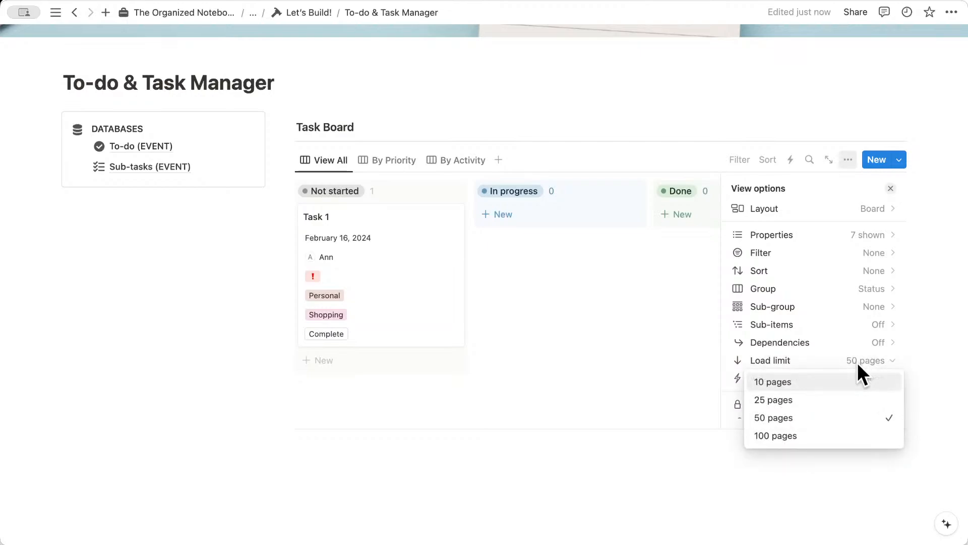
click(858, 417)
click(890, 189)
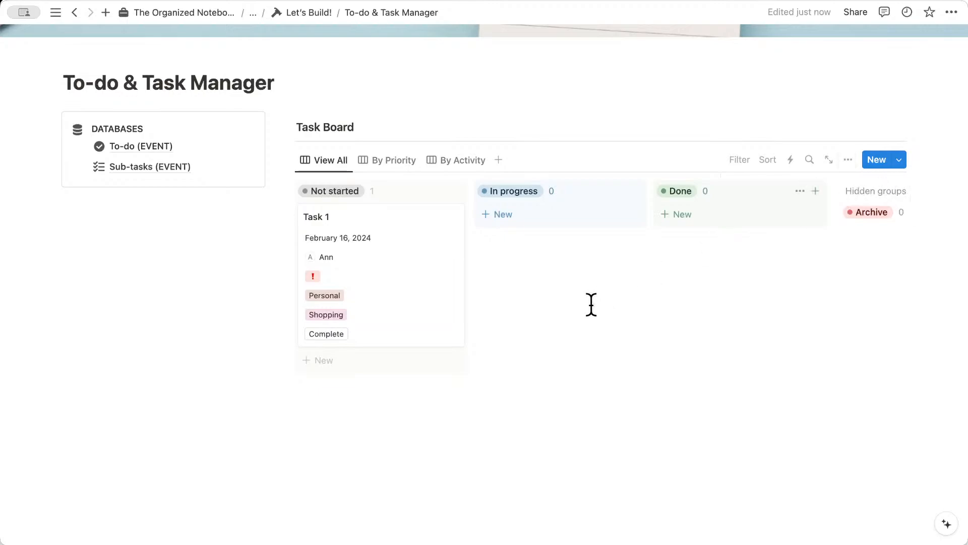
- Add a Heading 3 titled "Calendar View" below the Task Board, with a divider underneath it
click(376, 396)
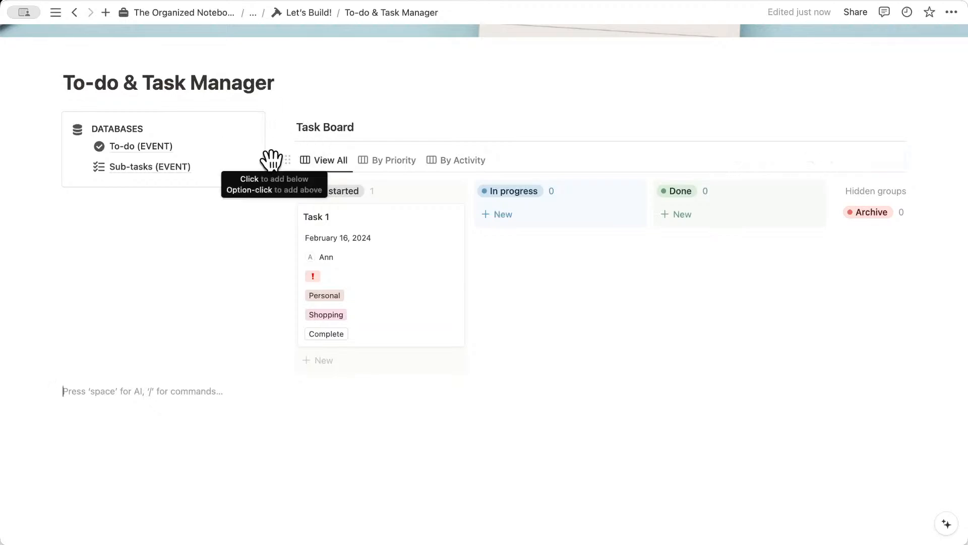
click(272, 159)
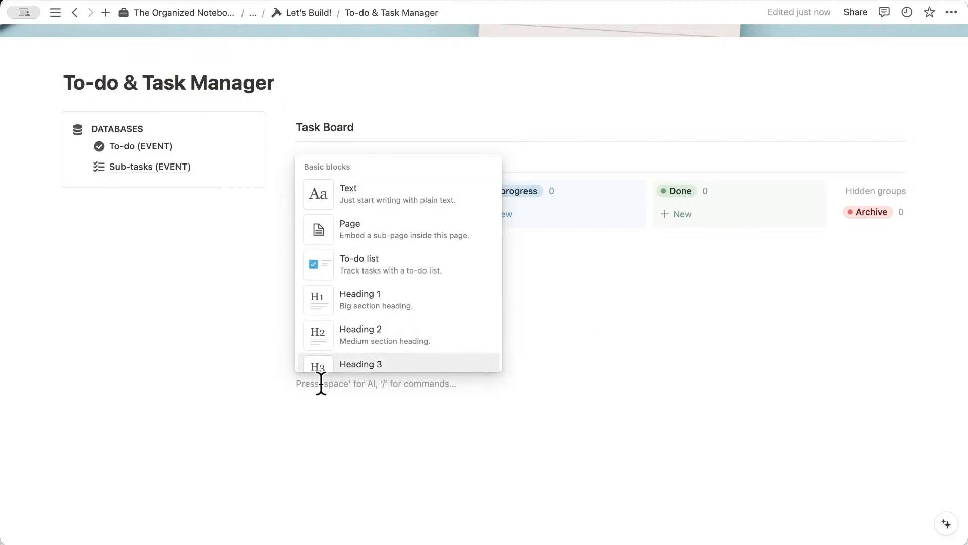
click(318, 386)
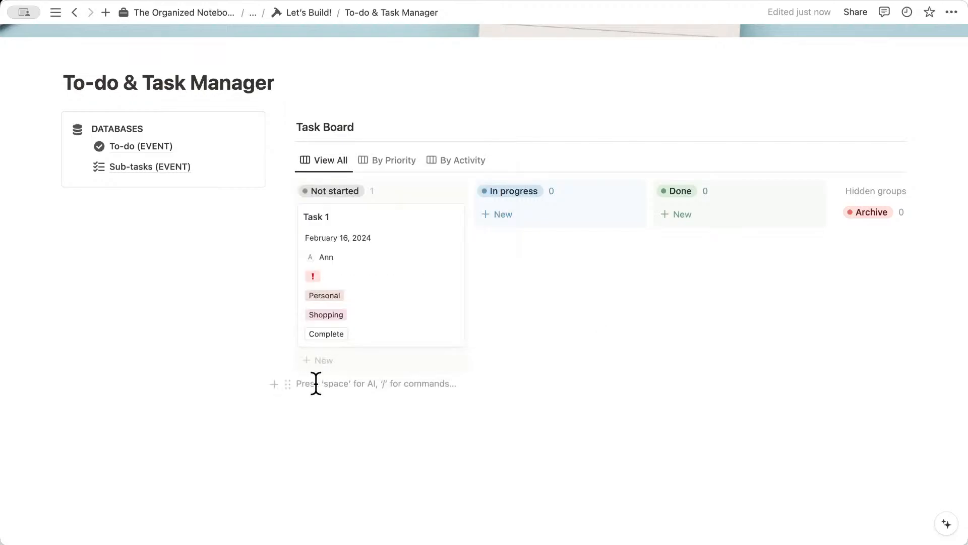
text(/hea)
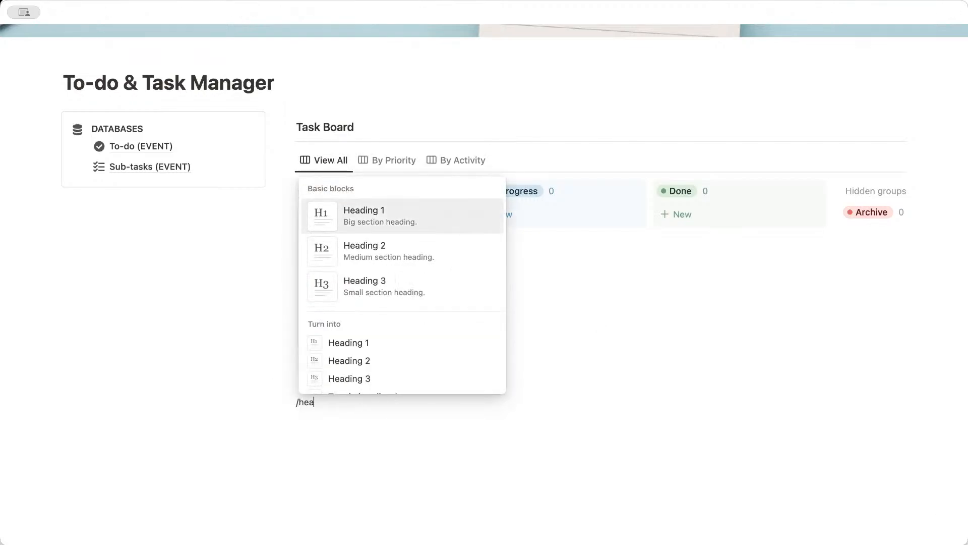
text(ding)
click(376, 290)
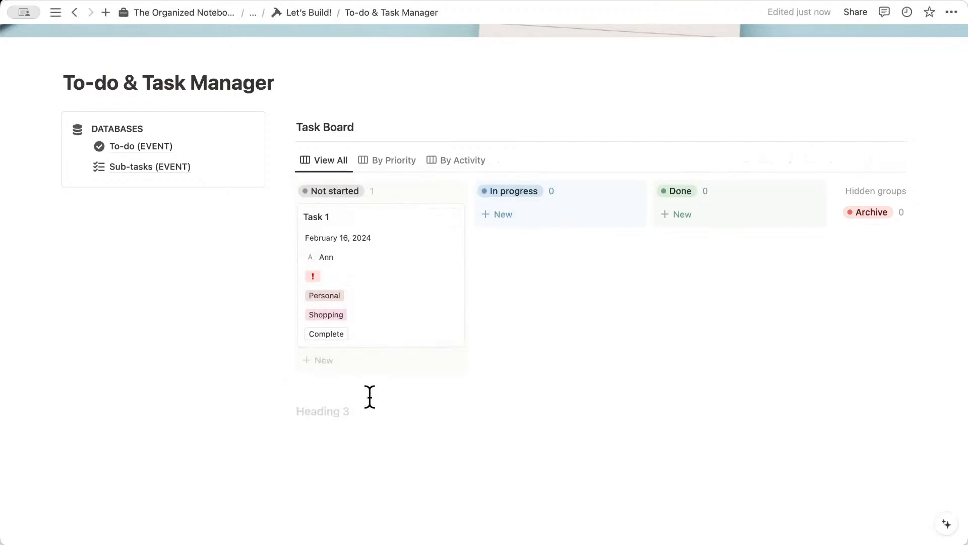
text(Calendar View)
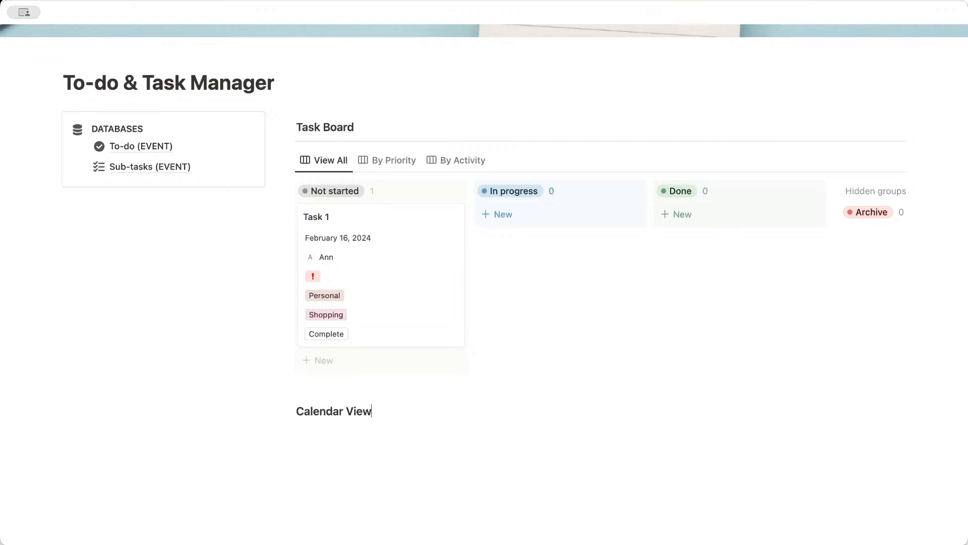
key(Return)
text(/divider)
key(Return)
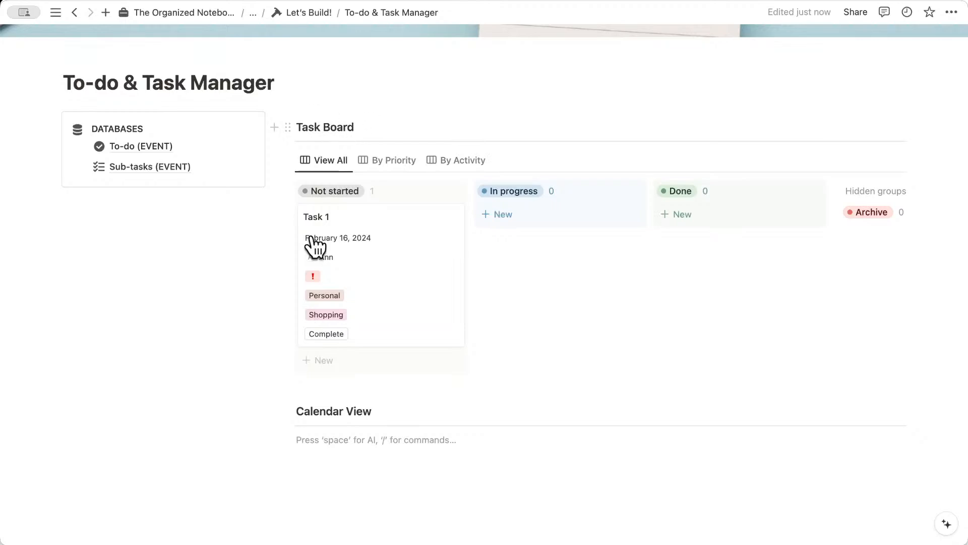
- Insert a linked view of the To-do (EVENT) database under the Calendar View heading, copying its existing Calendar View
scroll(338, 444, down, 2)
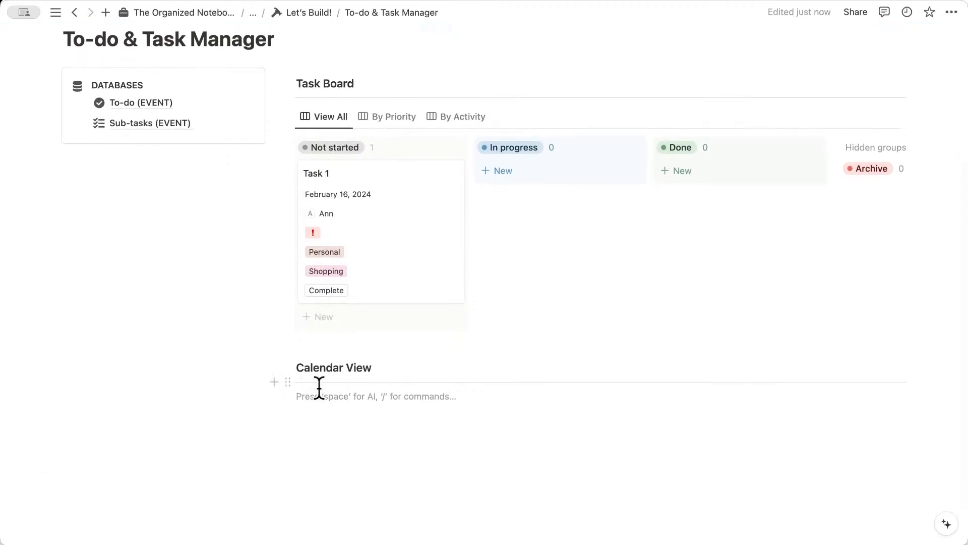
text(/linked)
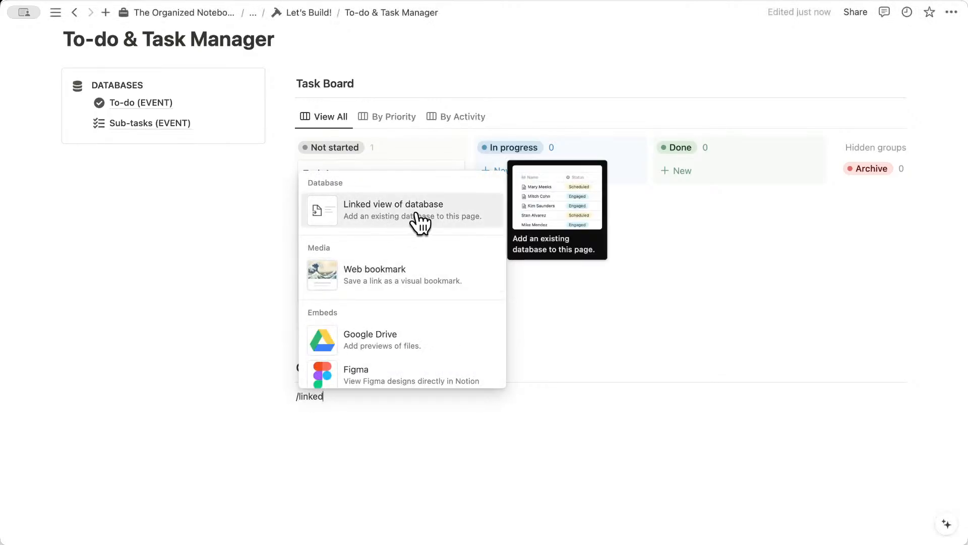
click(416, 222)
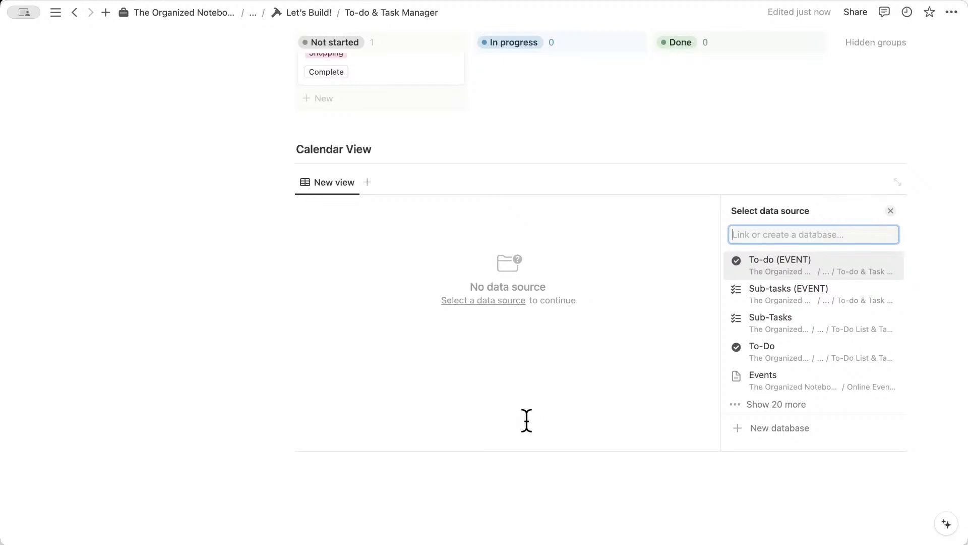
click(803, 275)
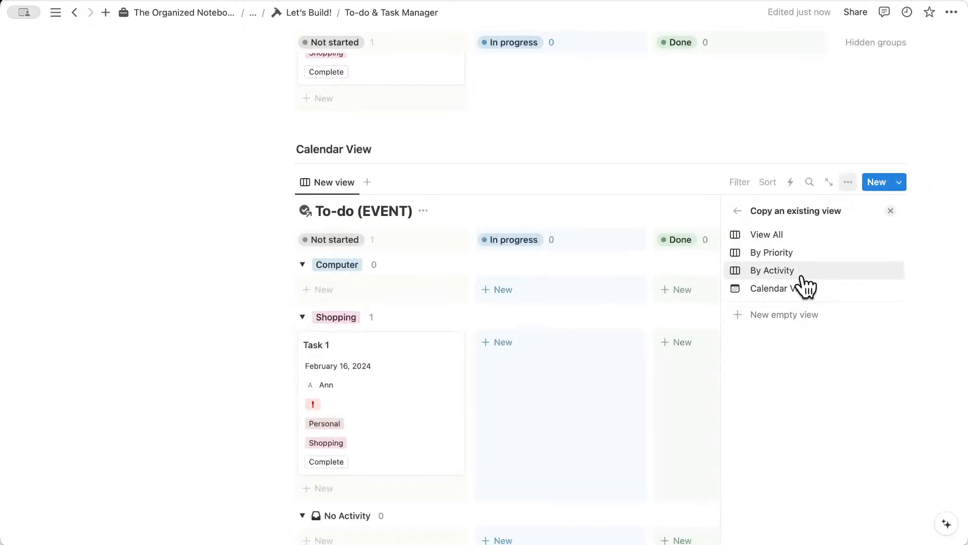
click(800, 288)
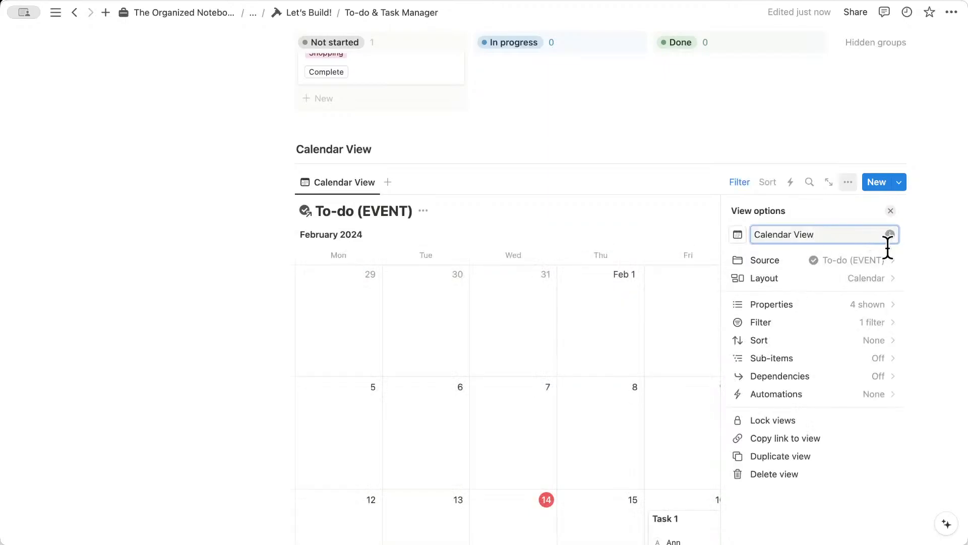
- Hide the database title in the layout of the linked Calendar View
click(879, 281)
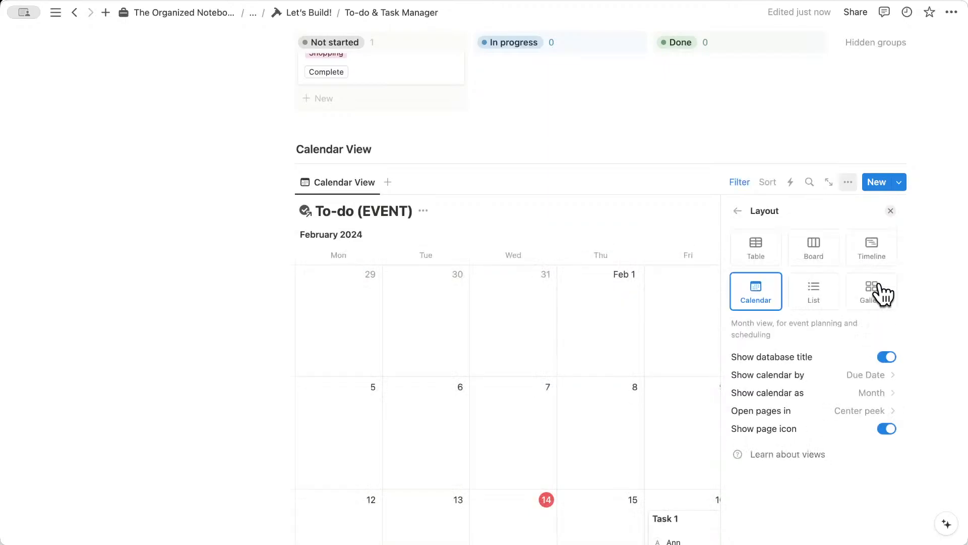
click(887, 356)
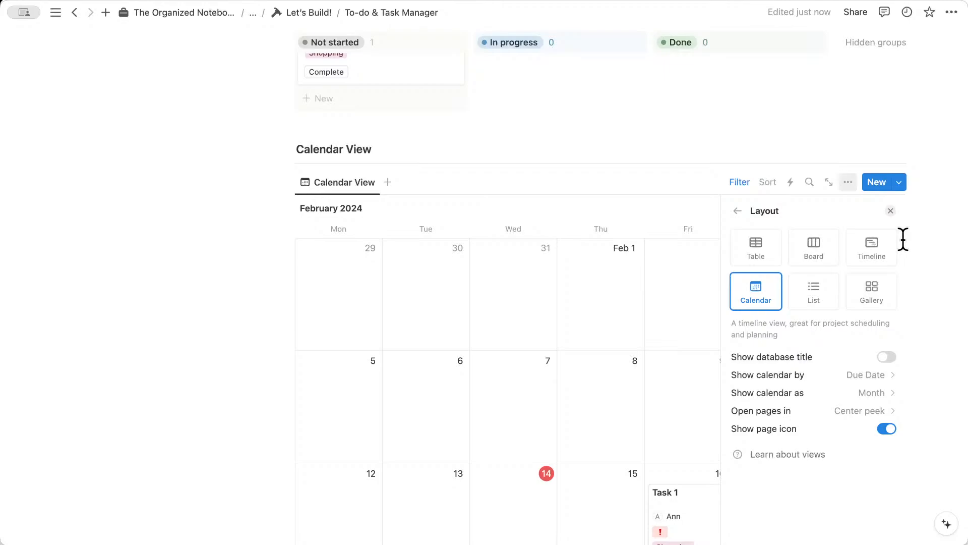
click(891, 211)
- Try showing the linked calendar as Week and switch it back to Month
scroll(873, 268, down, 1)
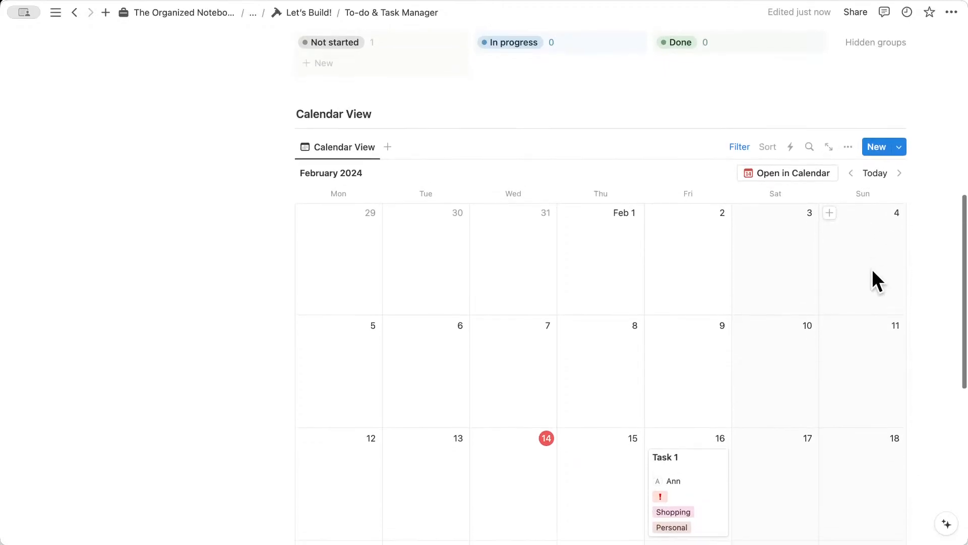
click(849, 151)
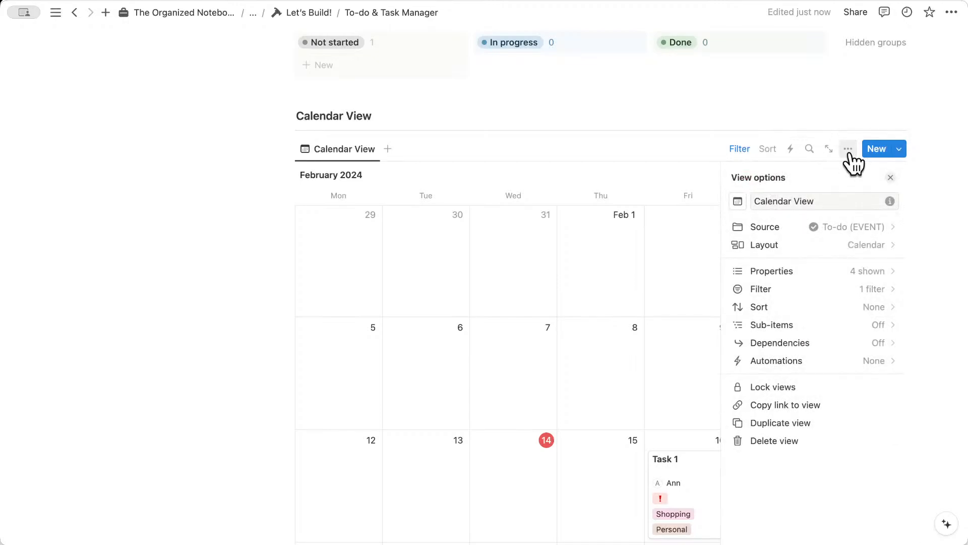
click(866, 247)
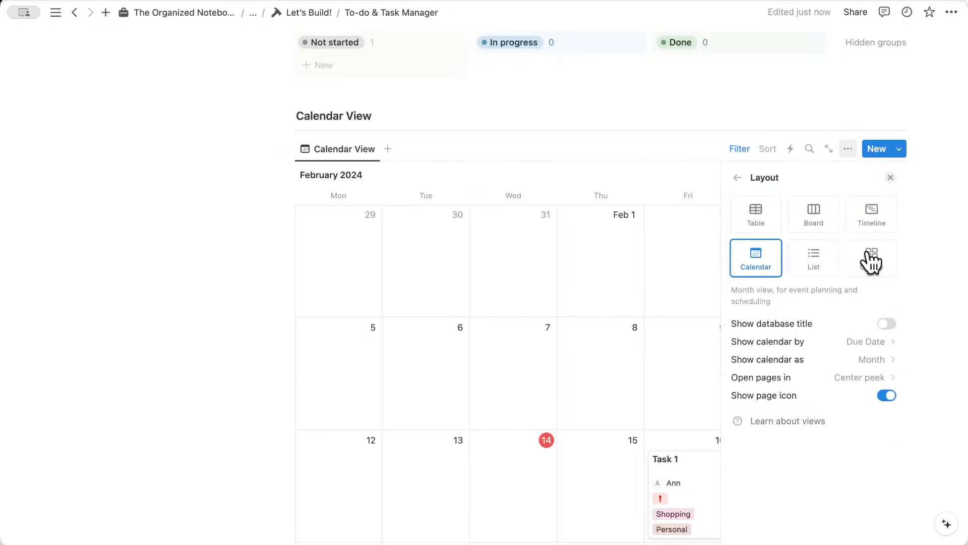
click(877, 359)
click(871, 399)
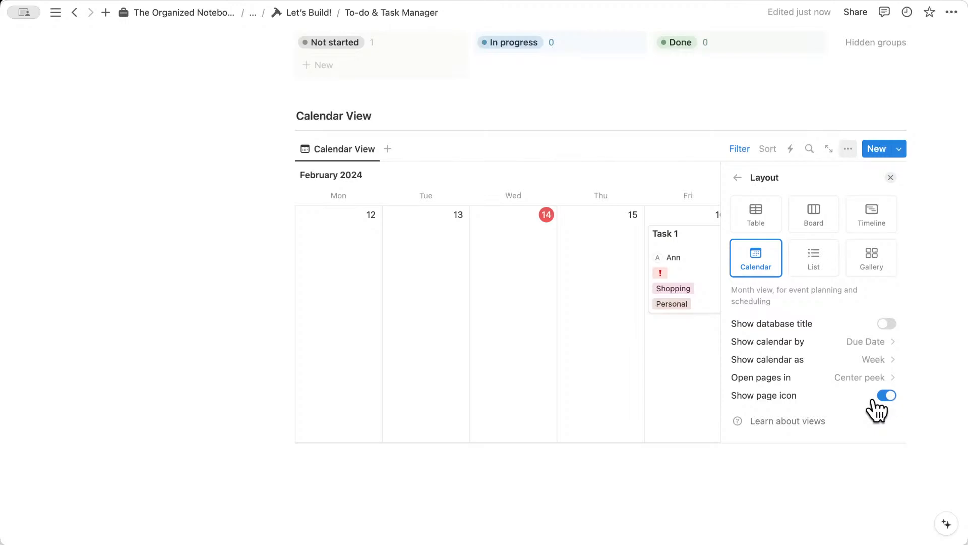
click(888, 361)
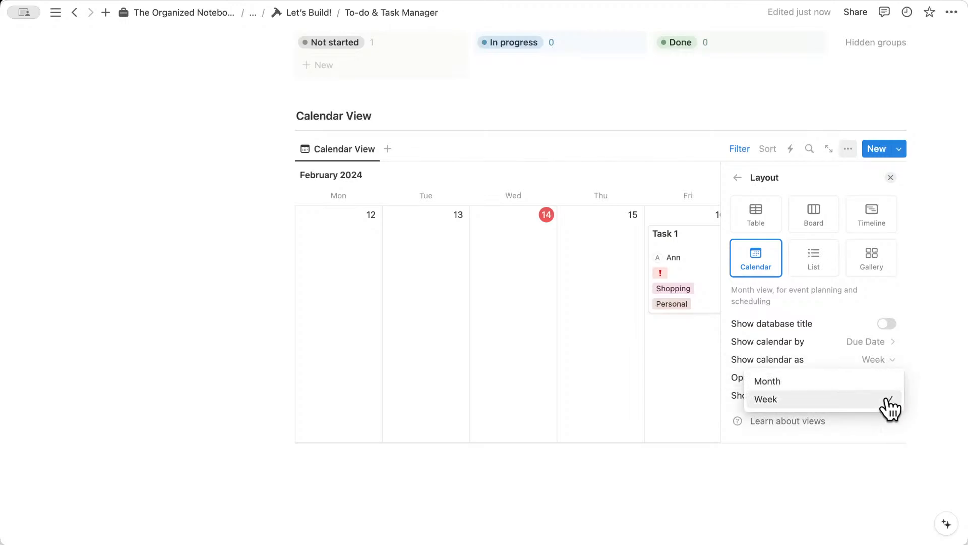
click(880, 384)
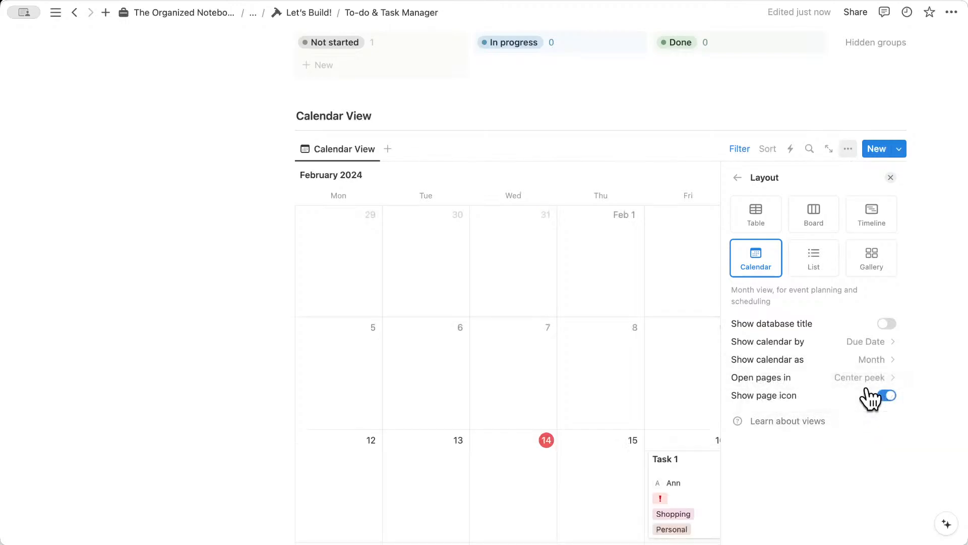
click(891, 178)
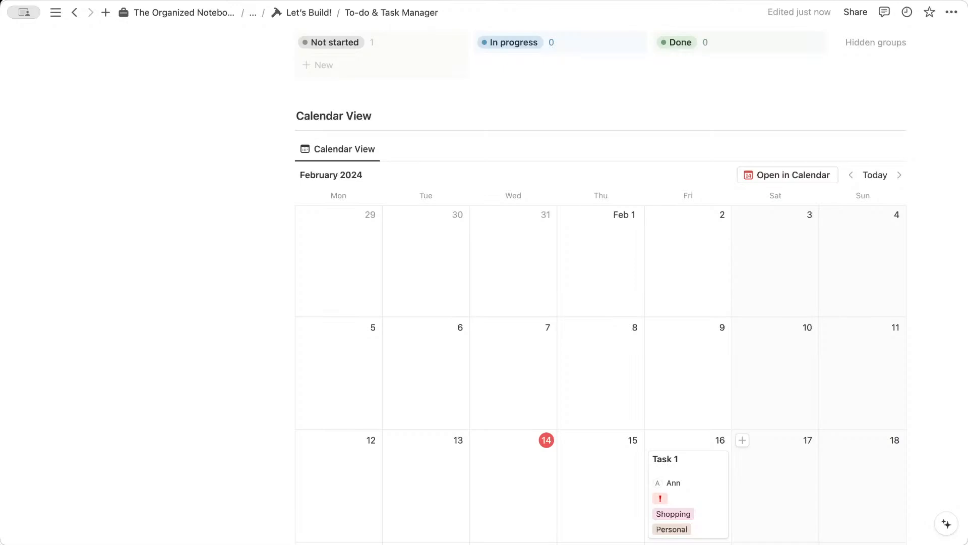
- Show the Sub-tasks property as Minimal on the Task 1 page and close the page
scroll(644, 430, up, 6)
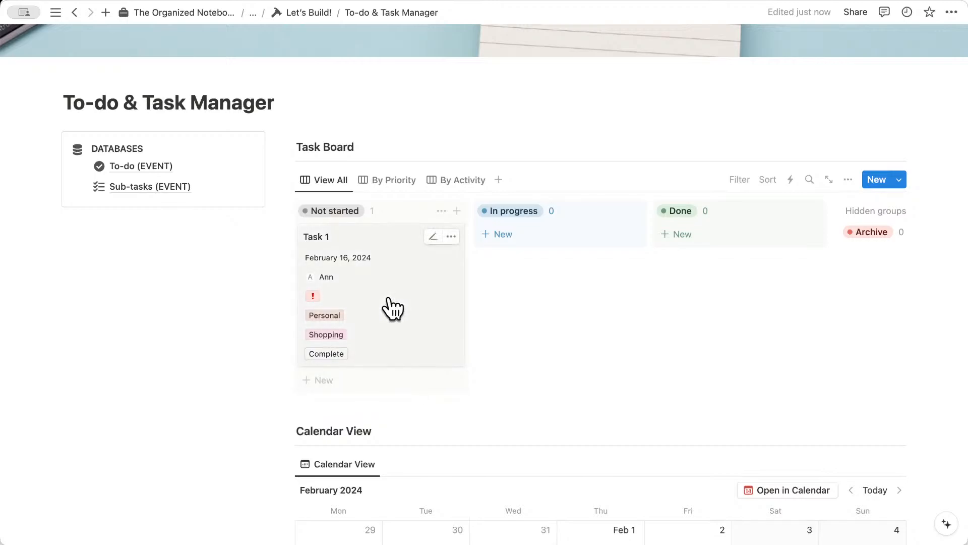
click(429, 302)
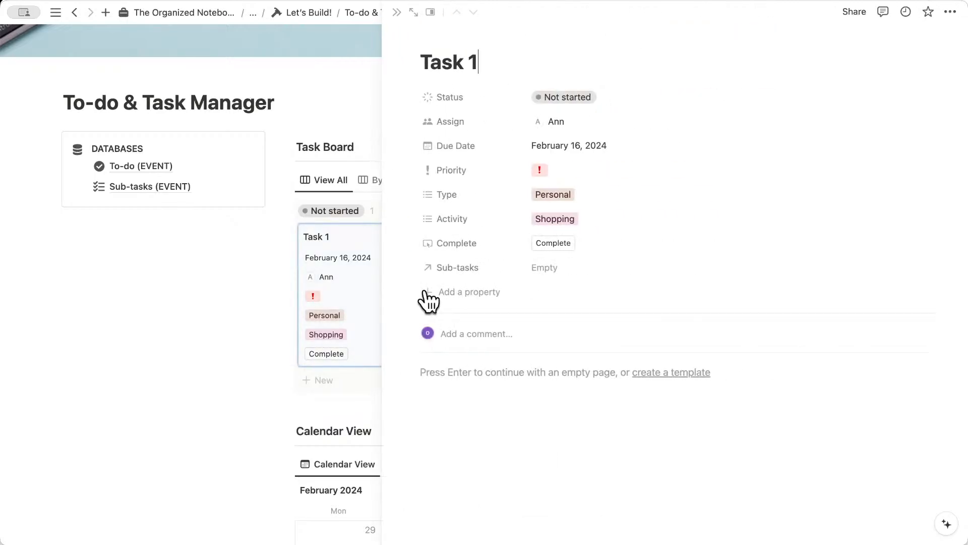
click(476, 271)
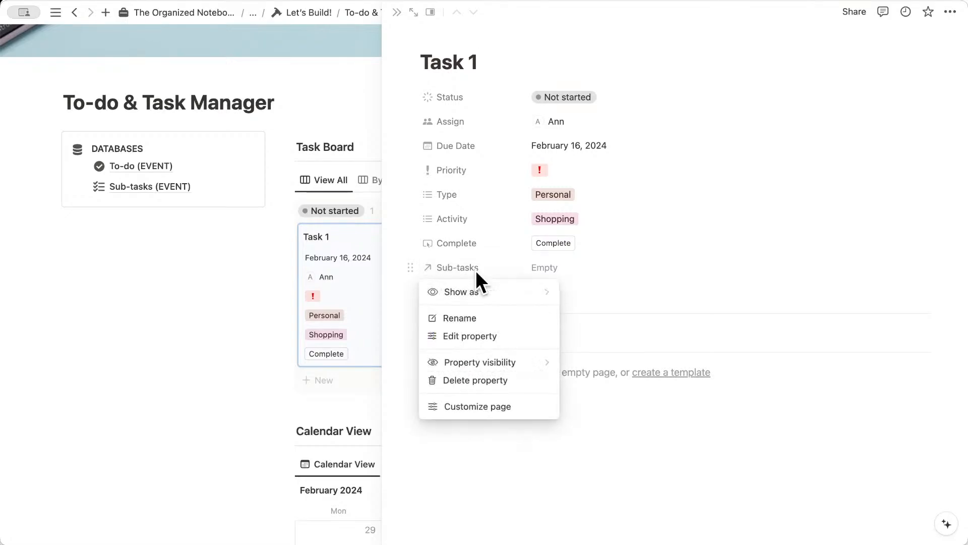
mouse_move(525, 288)
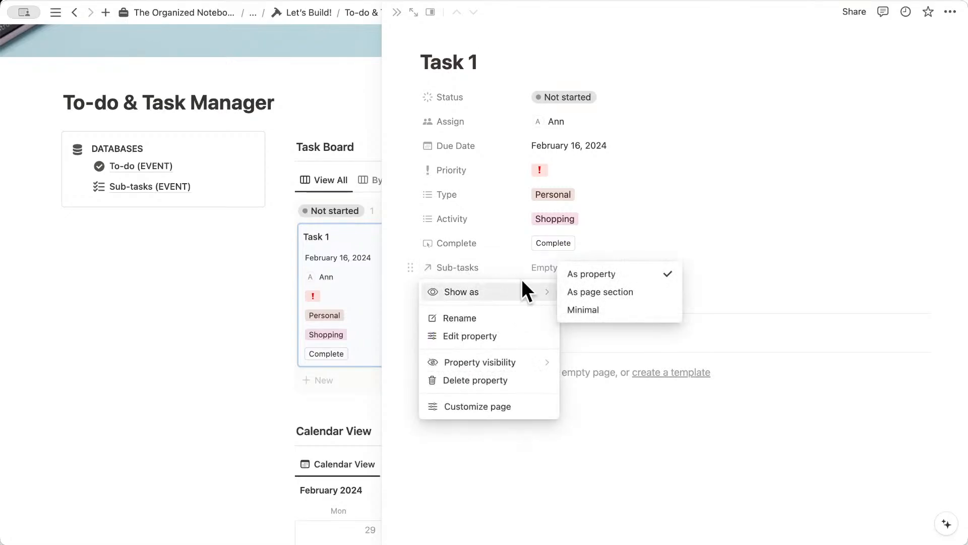
click(598, 312)
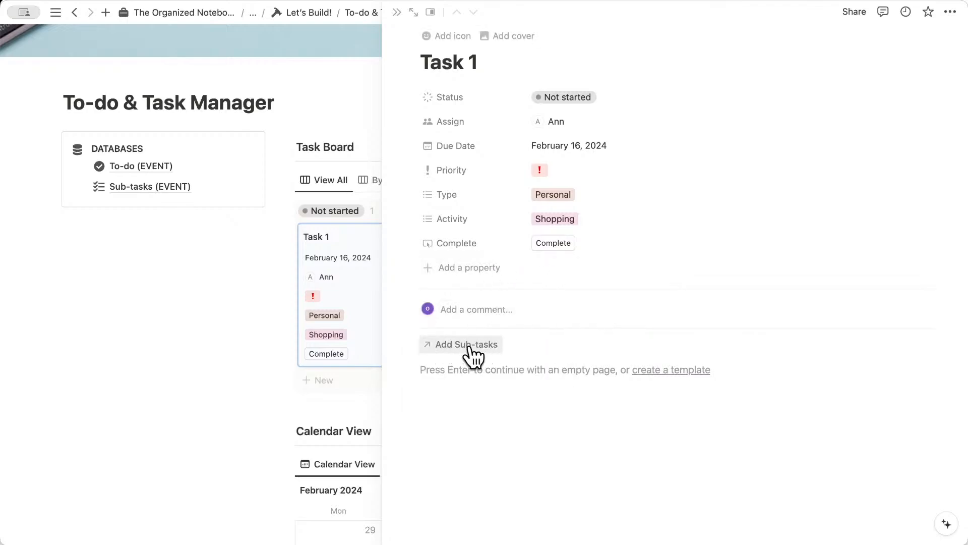
click(397, 12)
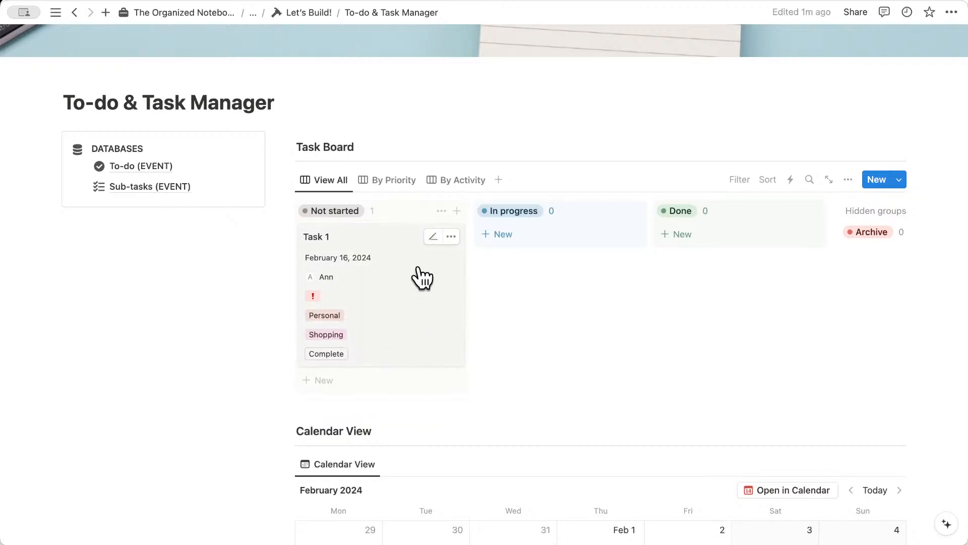
- Create a new page template for the To-do (EVENT) database and title it "New Task"
click(900, 180)
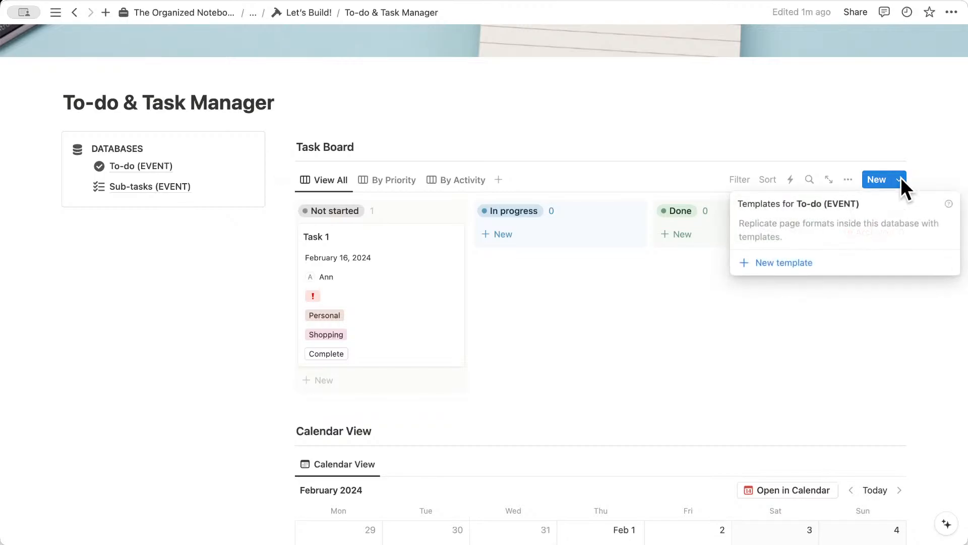
click(805, 262)
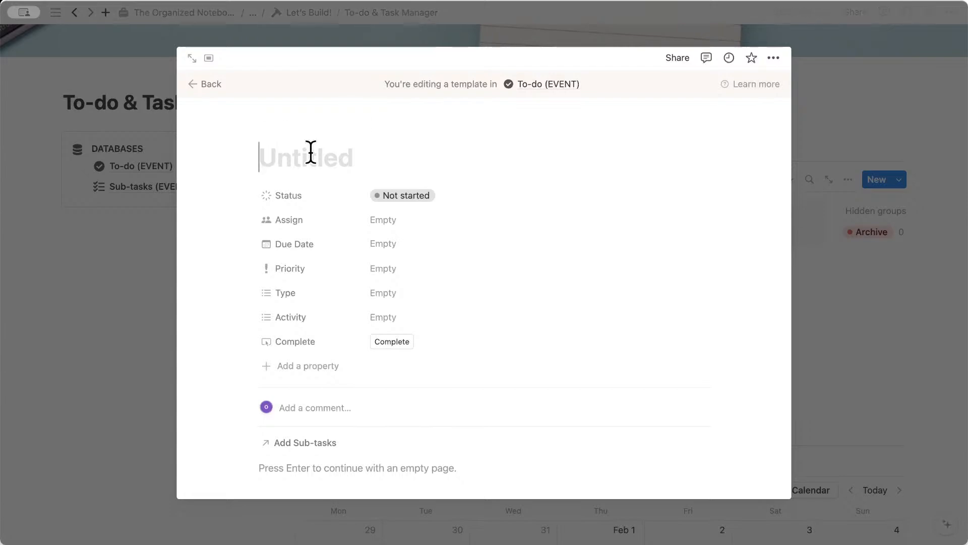
text(Task)
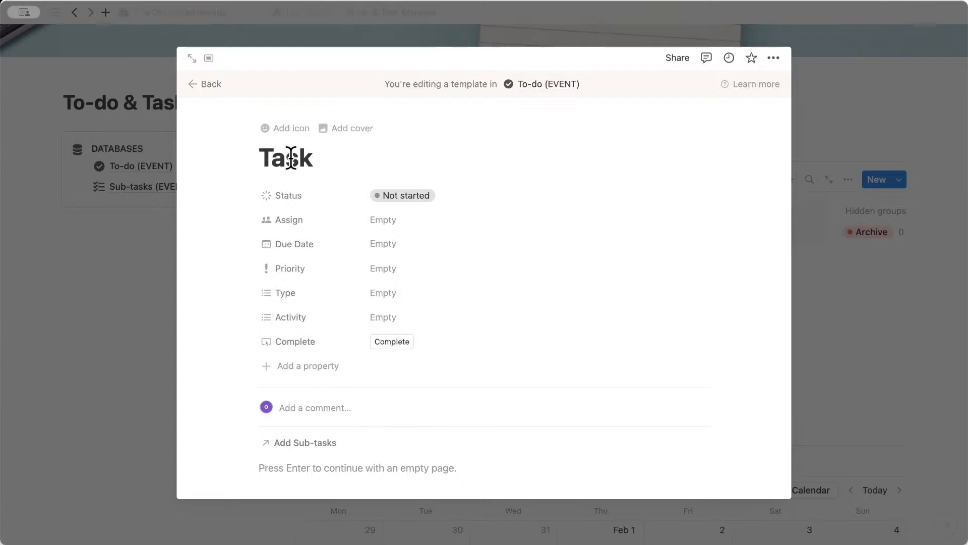
click(260, 157)
text(New)
click(397, 156)
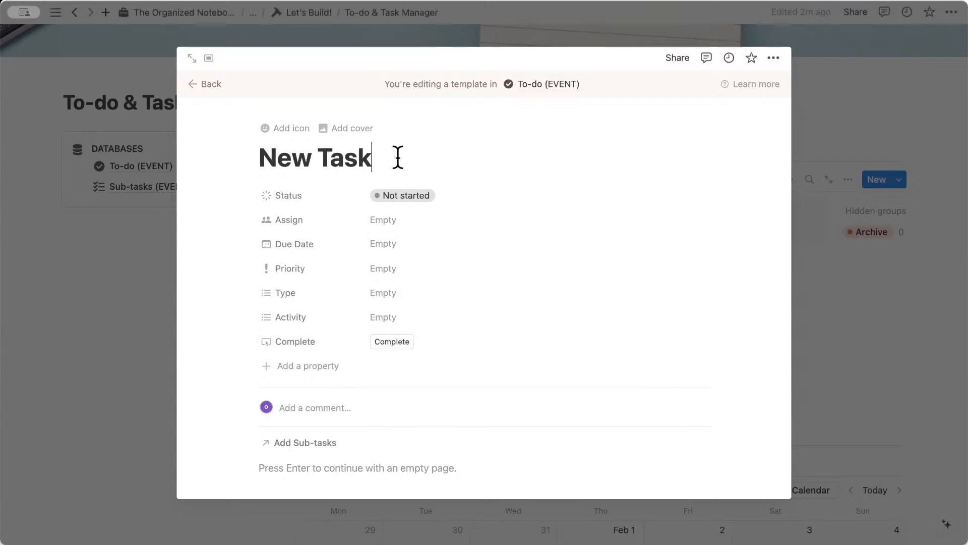
key(BackSpace)
- Add a Heading 3 reading "Sub-tasks" to the body of the New Task template, with a divider below it
scroll(460, 229, down, 4)
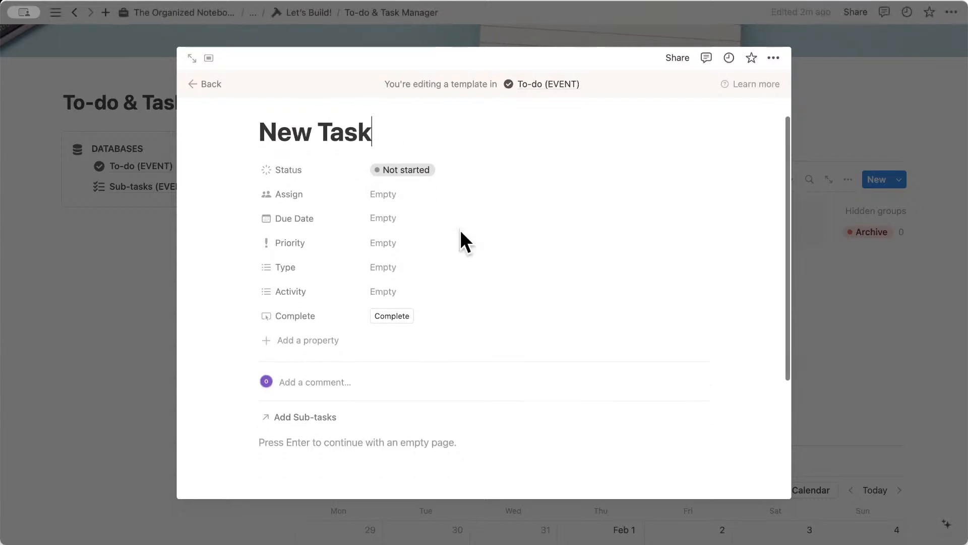
click(324, 305)
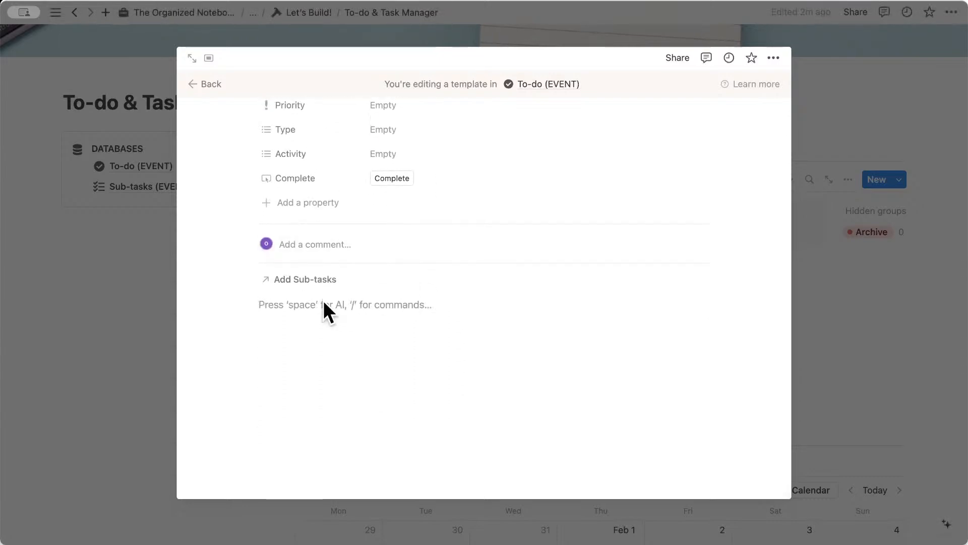
text(/heading)
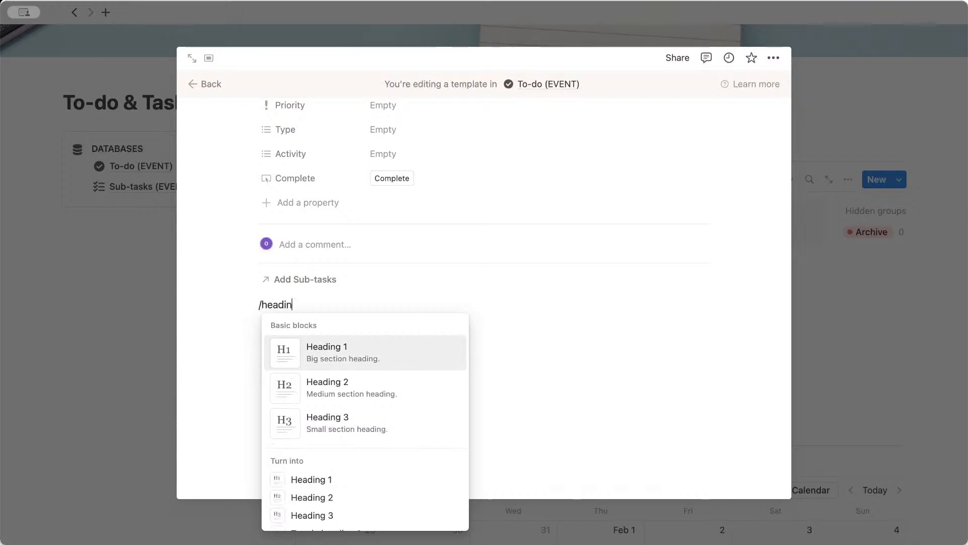
click(386, 423)
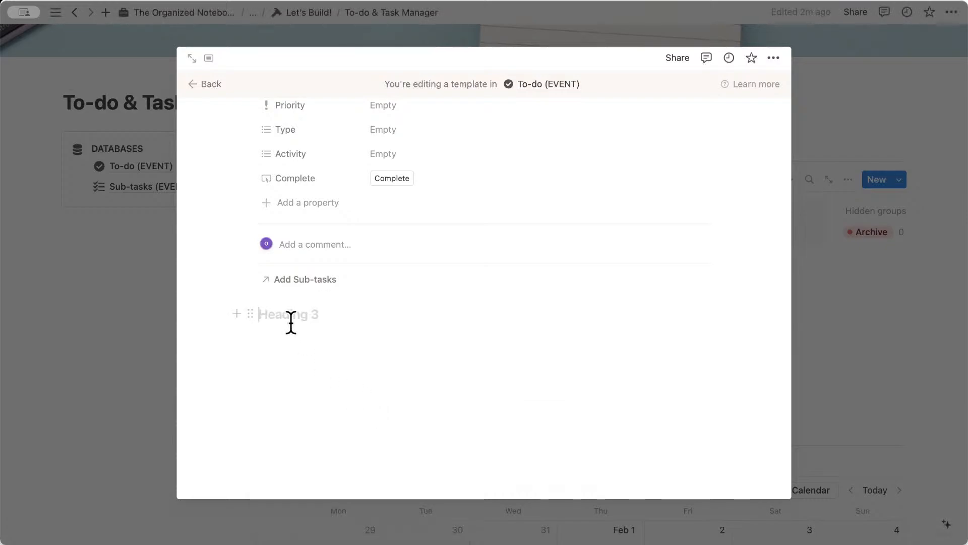
text(Sub t)
key(BackSpace)
key(BackSpace)
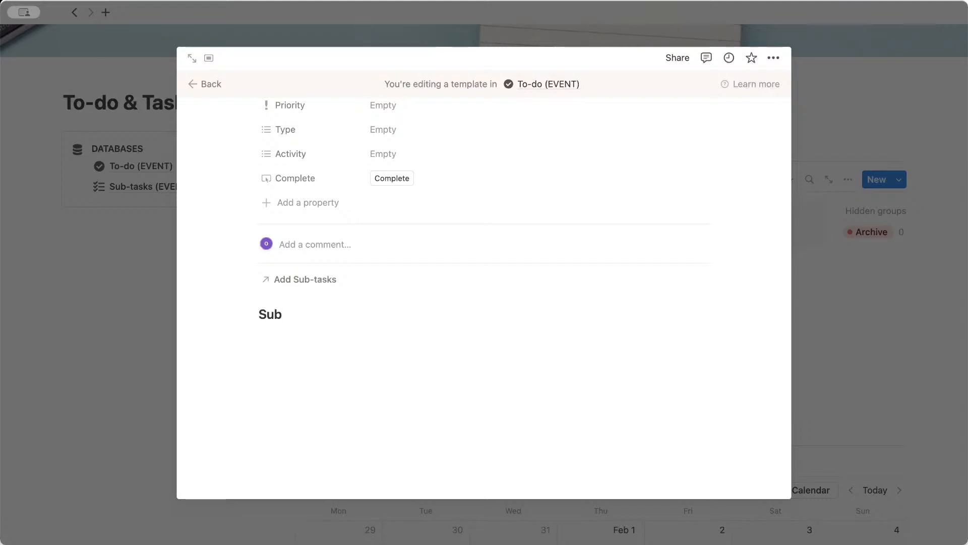
text(-tasks)
key(Return)
text(/divid)
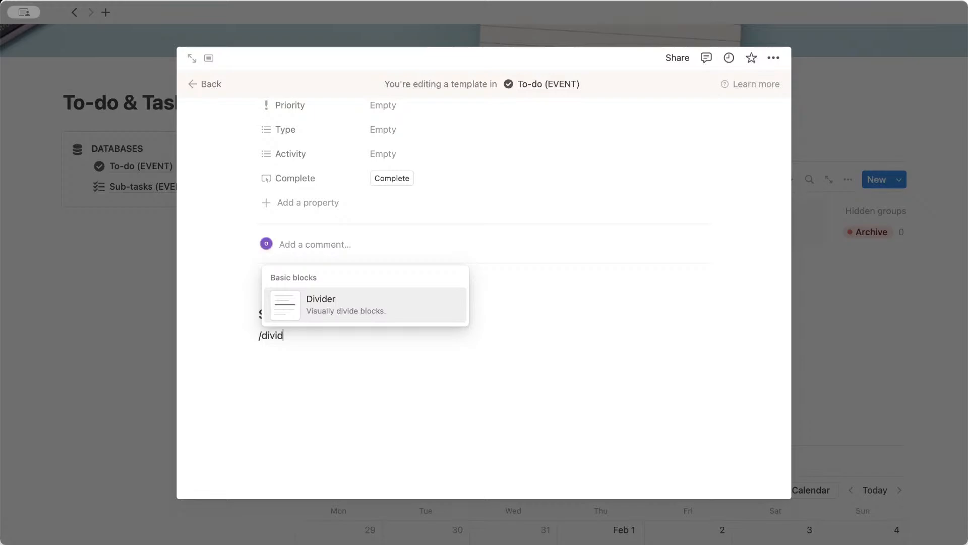
key(Return)
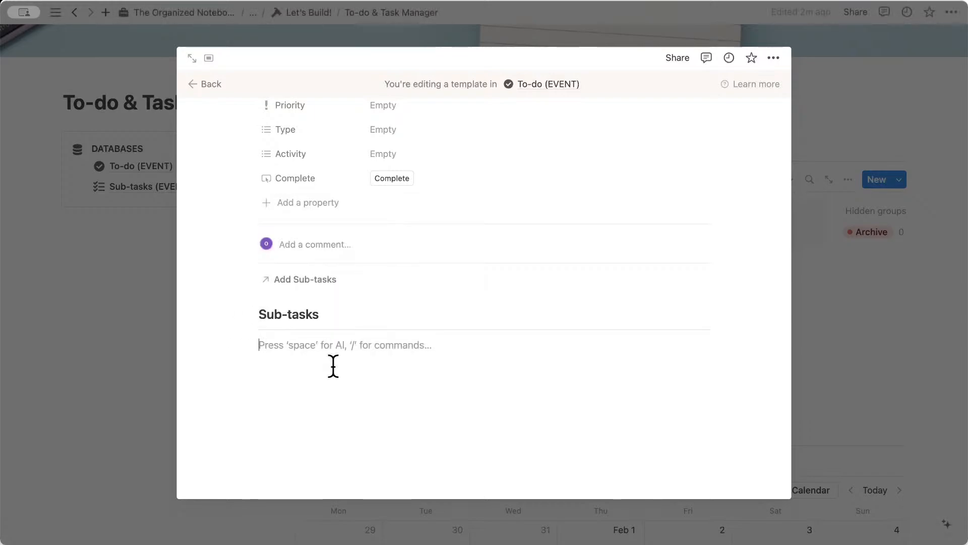
- Insert a linked view of the Sub-tasks (EVENT) database below the divider, copying its existing Table view
text(/linked)
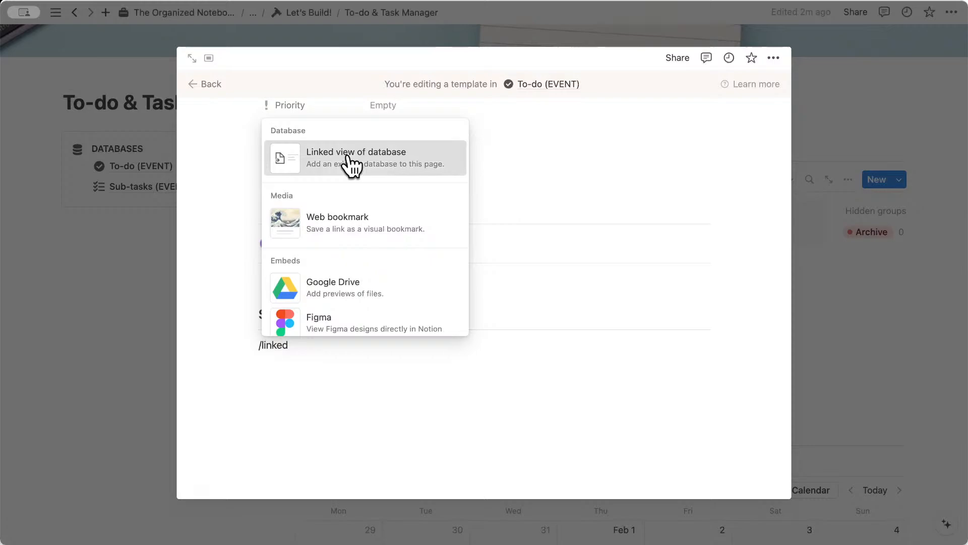
click(352, 164)
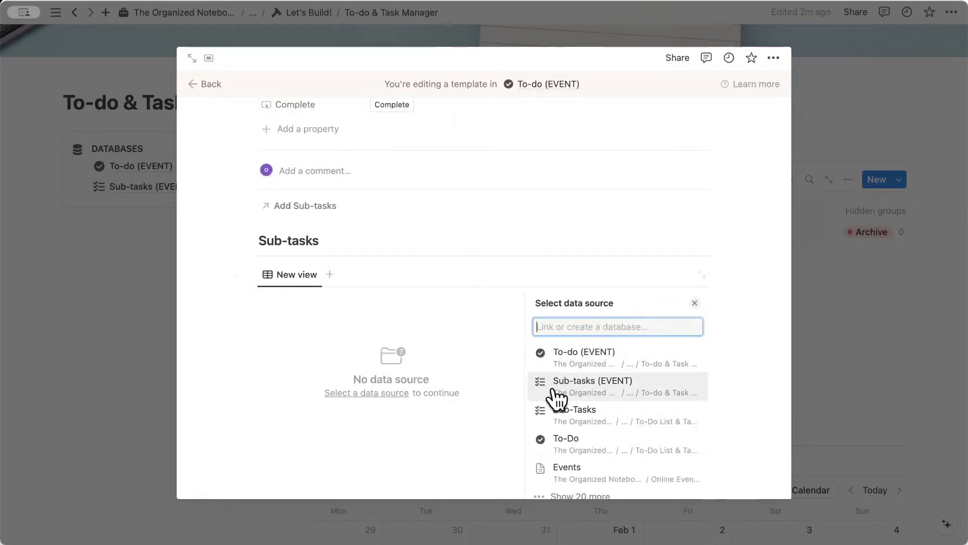
click(576, 387)
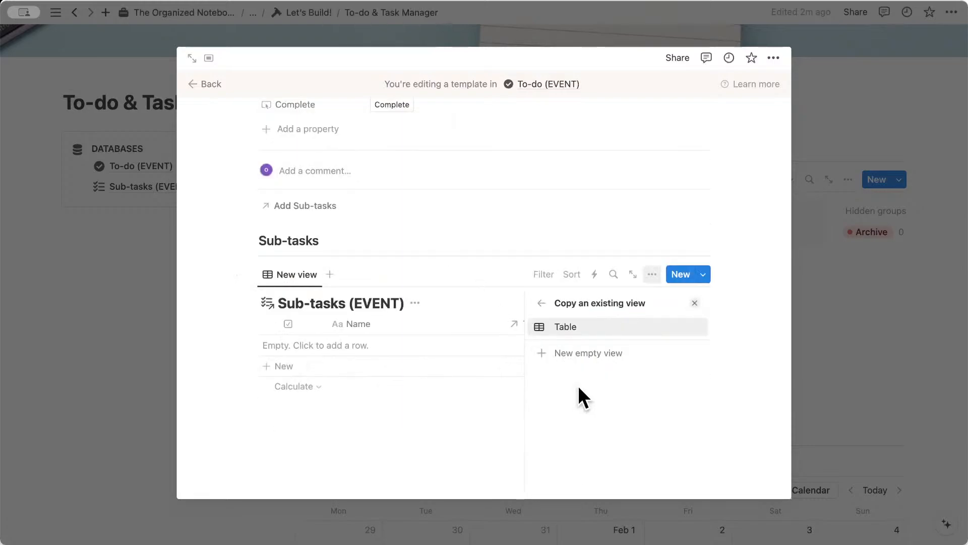
click(593, 337)
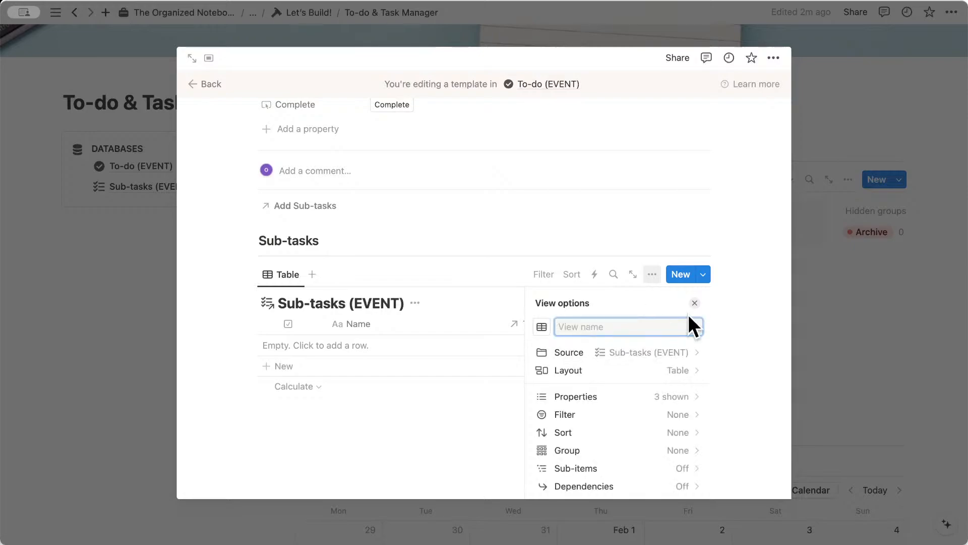
click(696, 301)
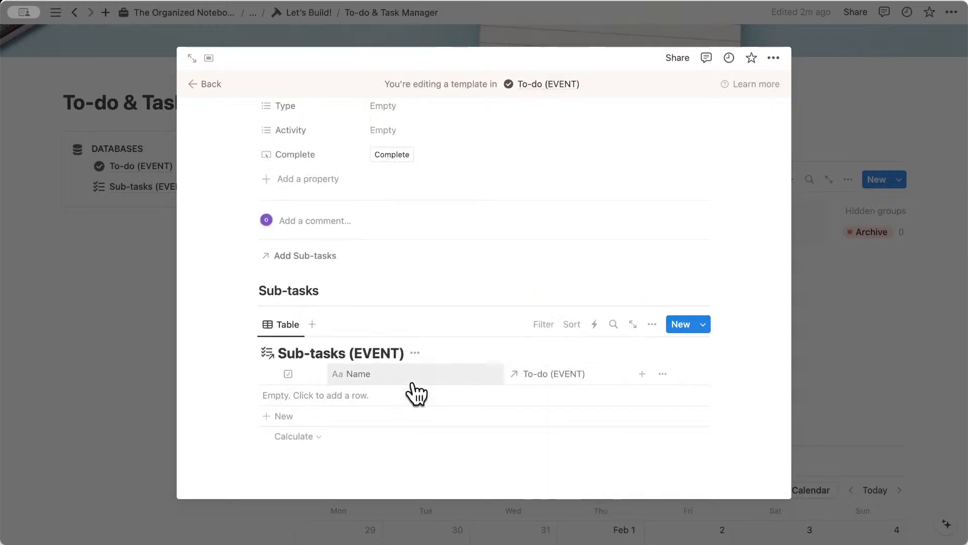
- Hide the database title and the To-do (EVENT) column in the template's linked Sub-tasks table
click(652, 325)
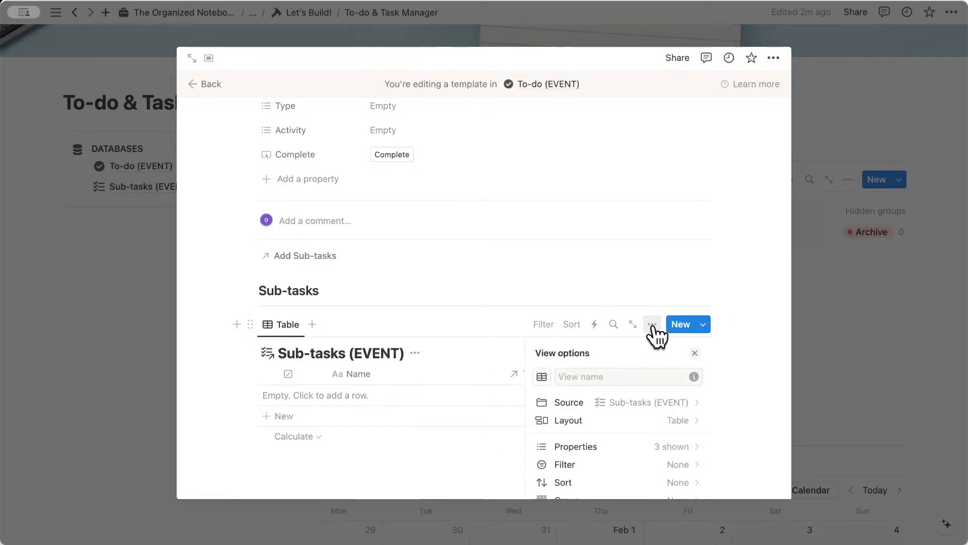
click(675, 420)
scroll(677, 434, down, 3)
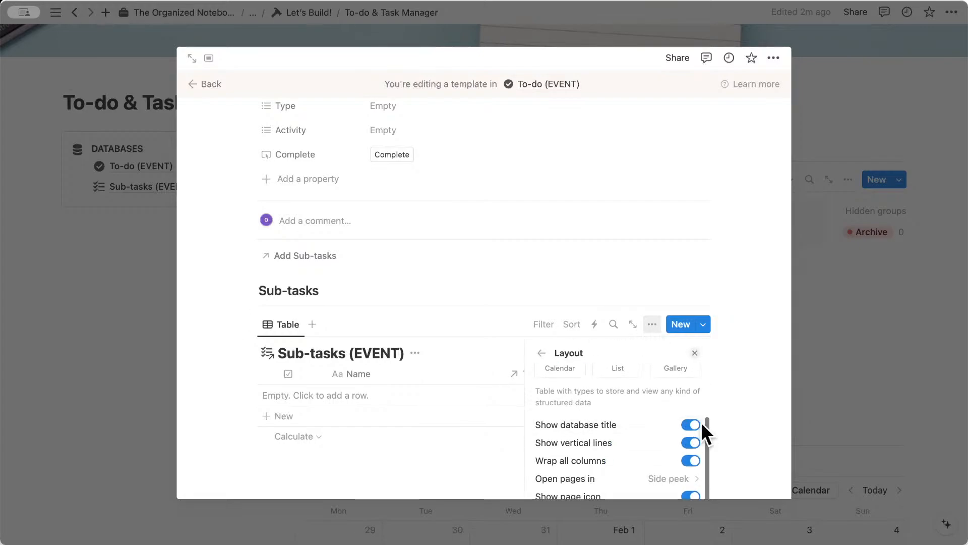
click(695, 427)
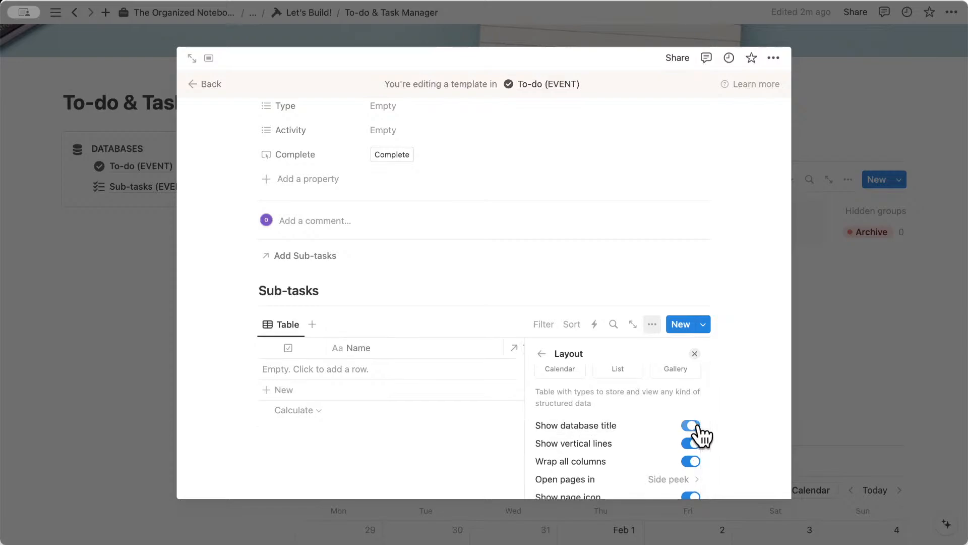
click(694, 353)
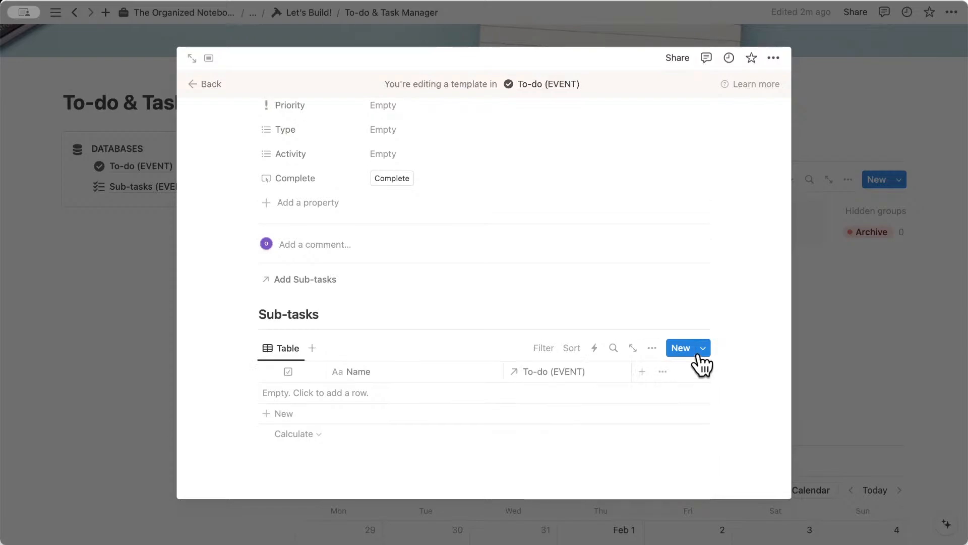
click(585, 373)
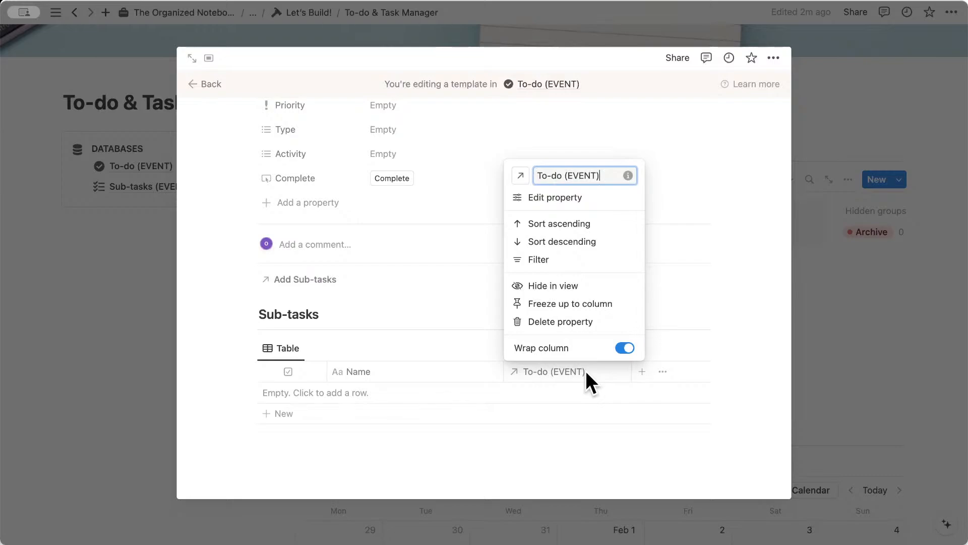
click(583, 286)
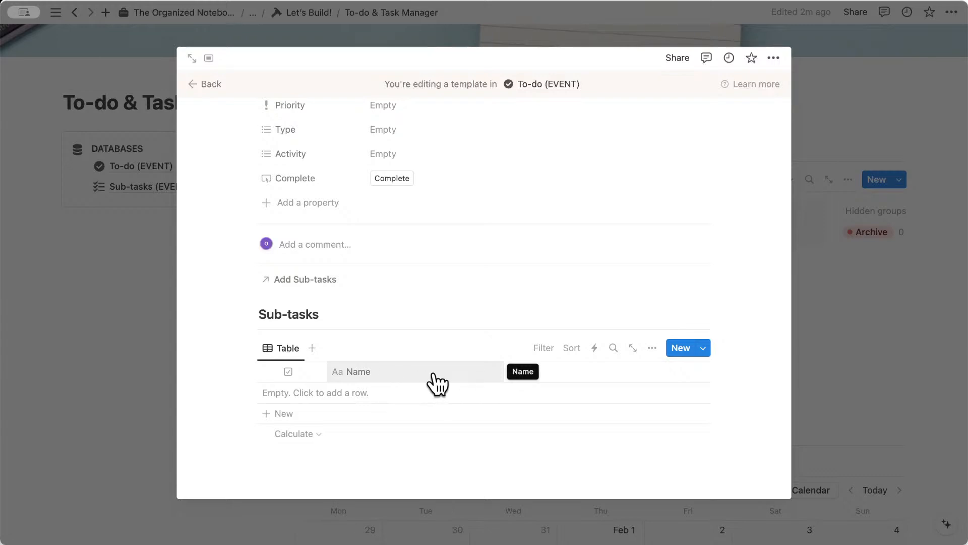
- Filter the linked Sub-tasks table to To-do (EVENT) contains New Task and save the filter for everyone
click(544, 349)
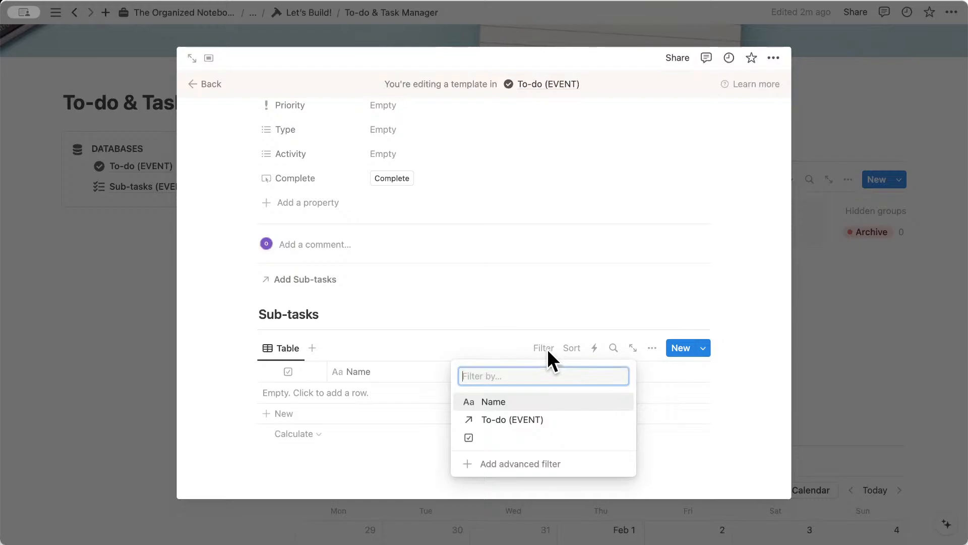
click(508, 421)
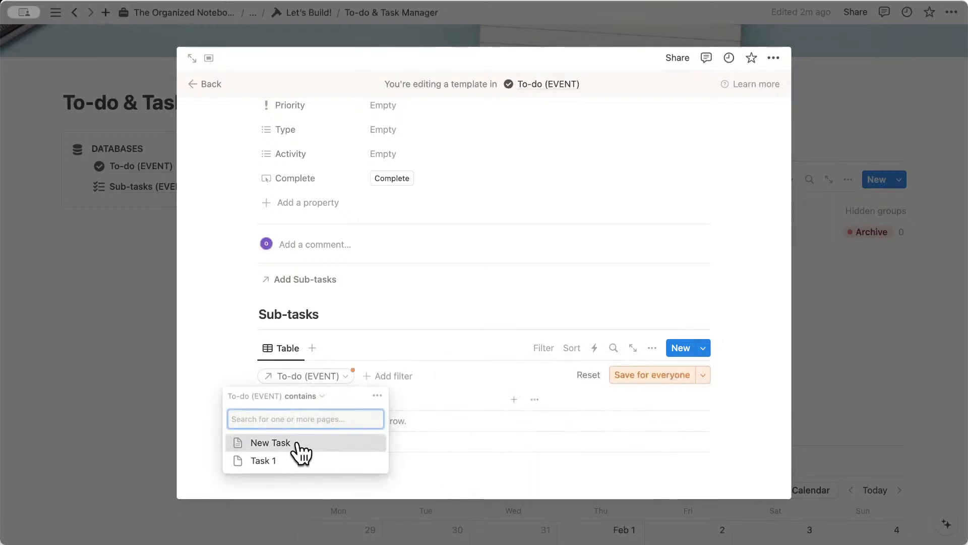
click(289, 446)
click(658, 379)
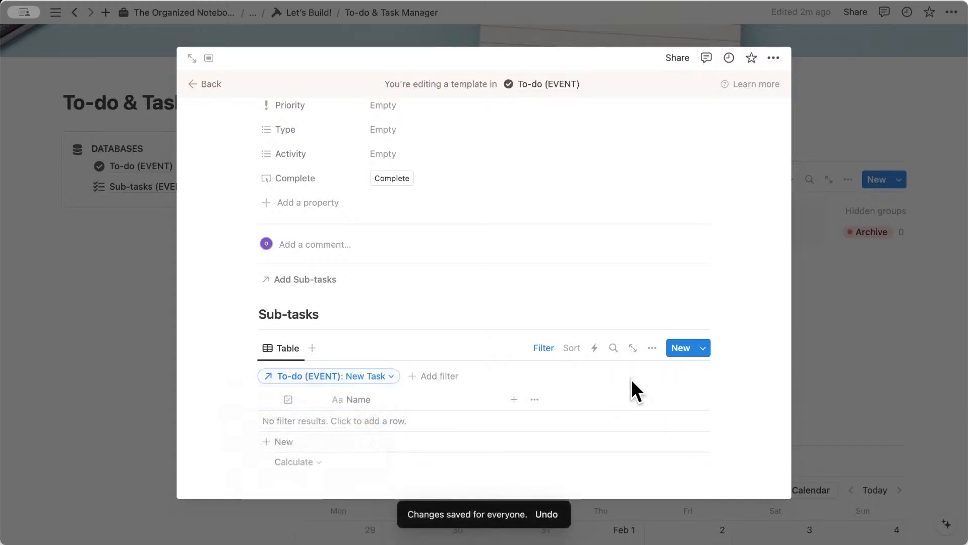
- Give the New Task template the black pushpin icon and leave the template editor
scroll(465, 357, up, 3)
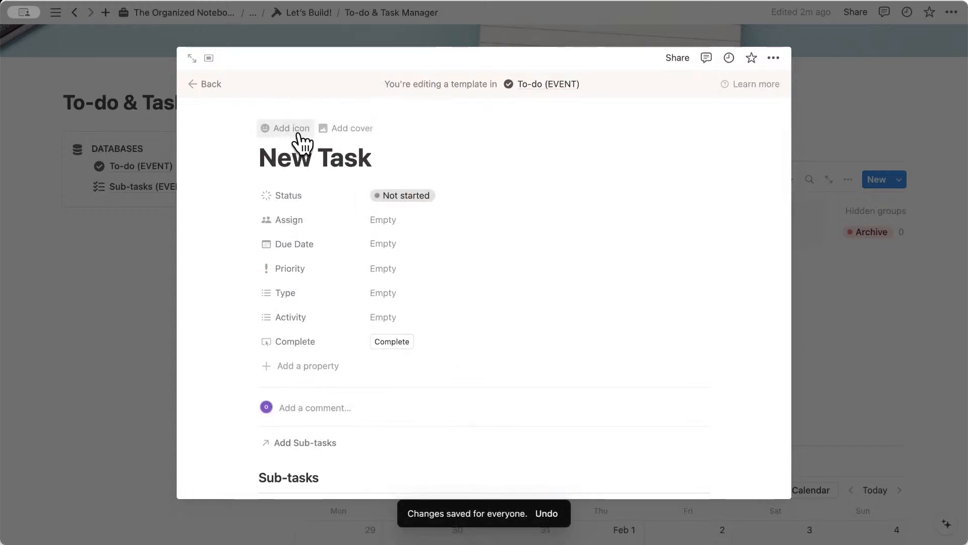
click(299, 133)
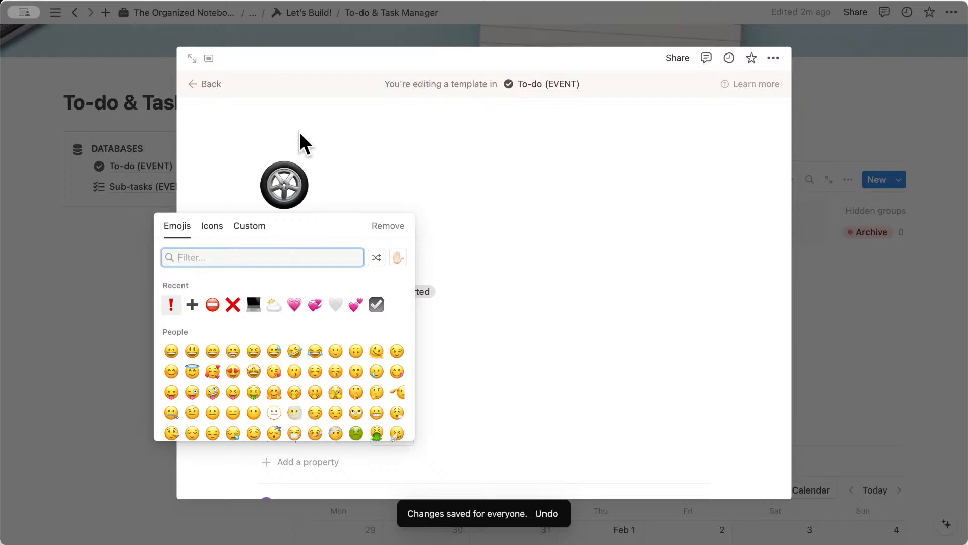
click(214, 230)
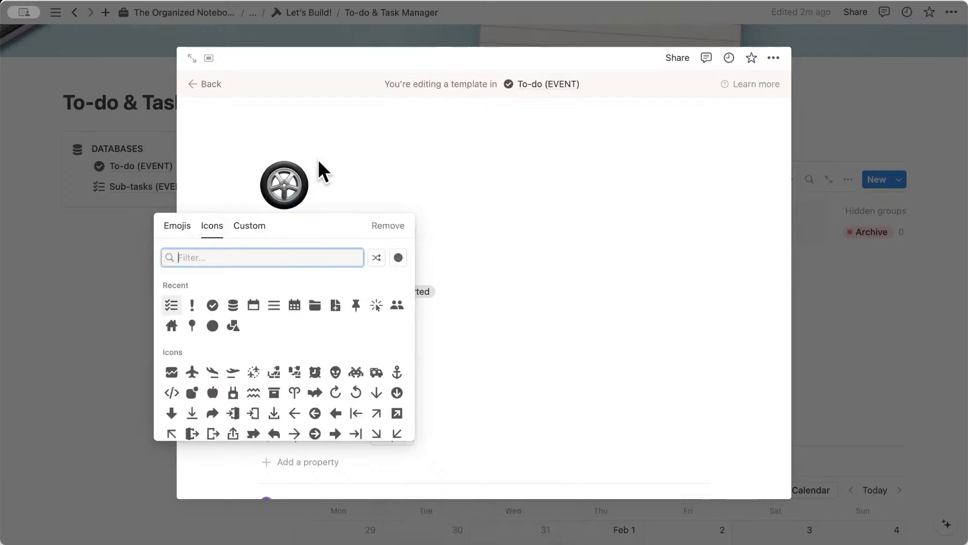
click(356, 305)
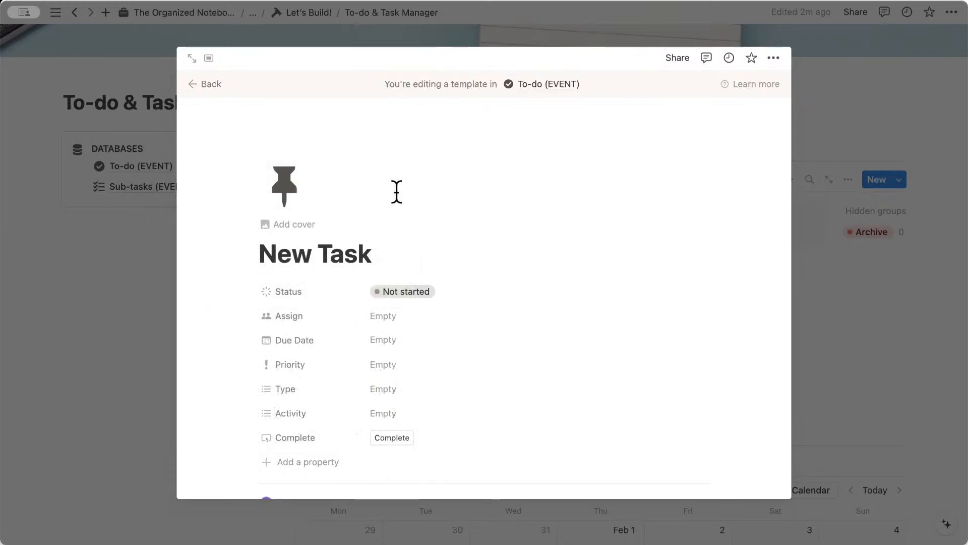
click(210, 84)
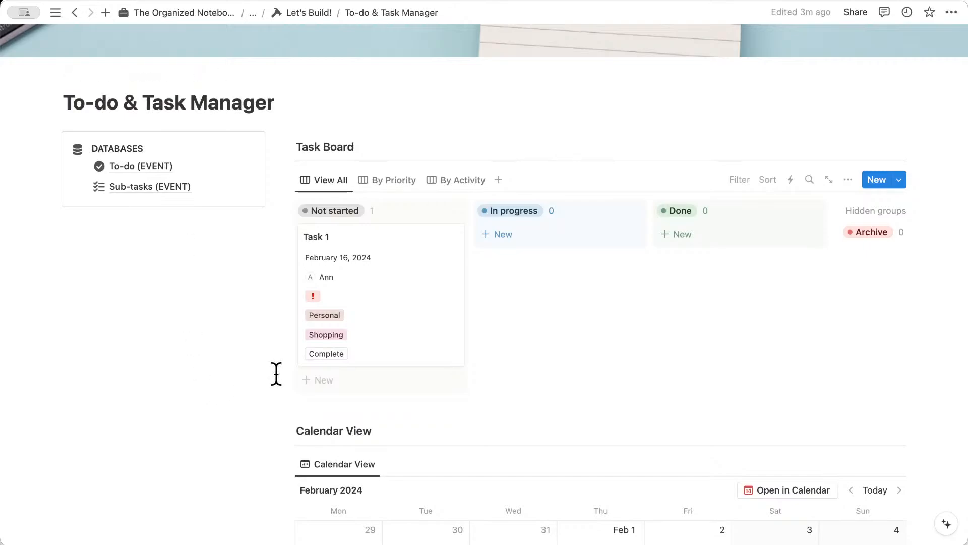
- Open the Task 1 card from the Task Board and apply the New Task template to it
click(441, 334)
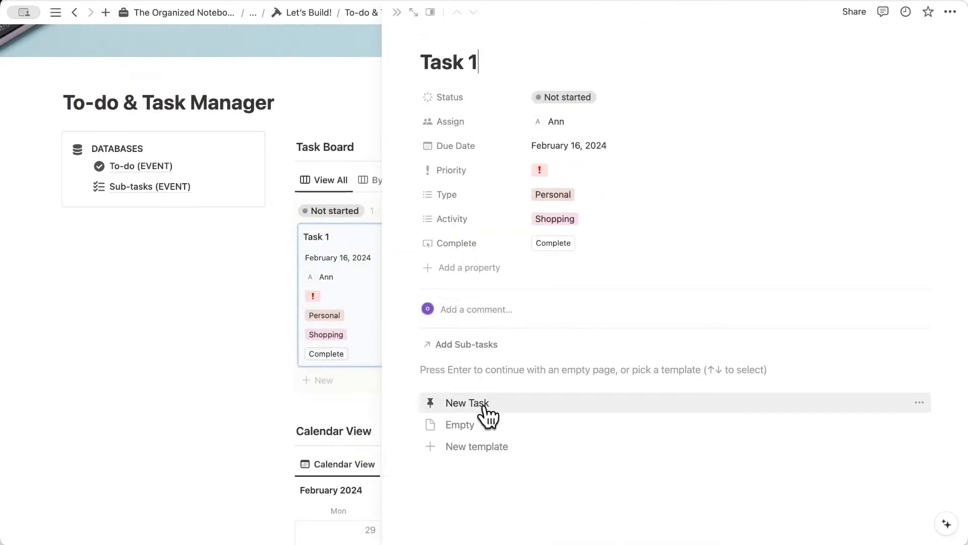
click(467, 402)
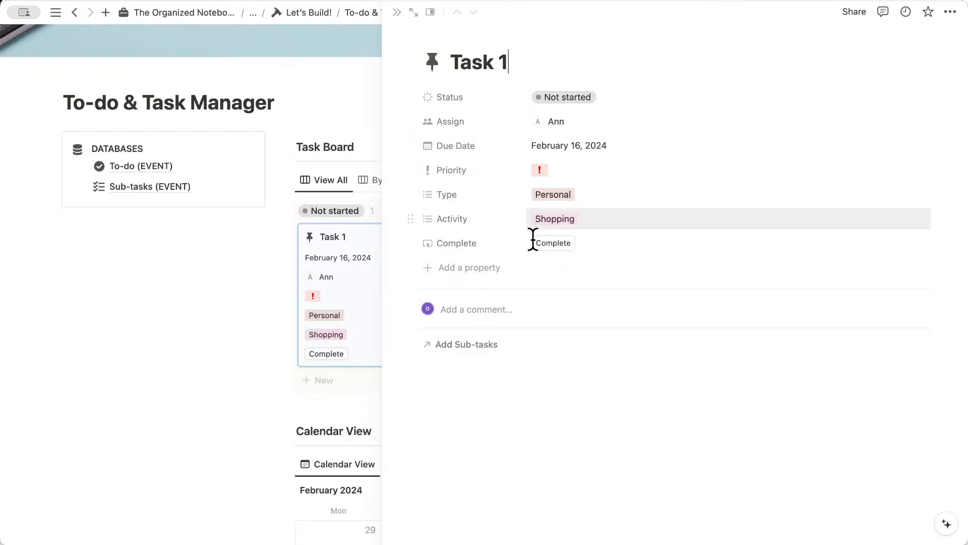
scroll(547, 291, down, 1)
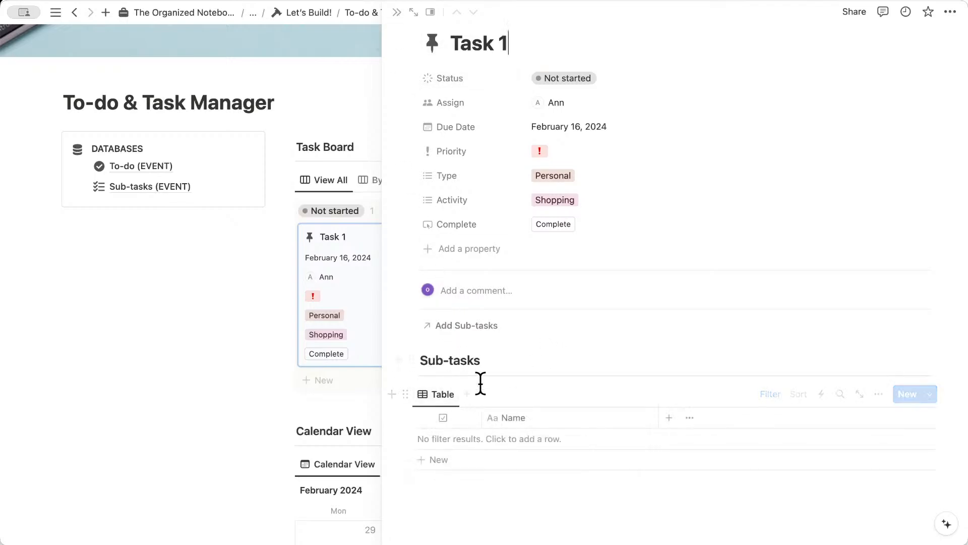
- Add three sub-tasks named Eggs, Cheese and Vegetables to the Sub-tasks table of Task 1
click(473, 463)
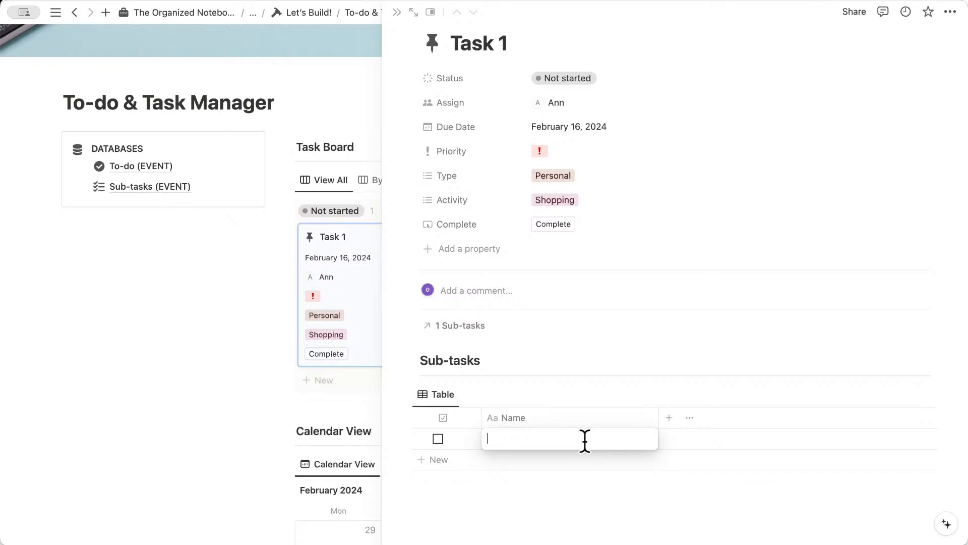
text(Eggs)
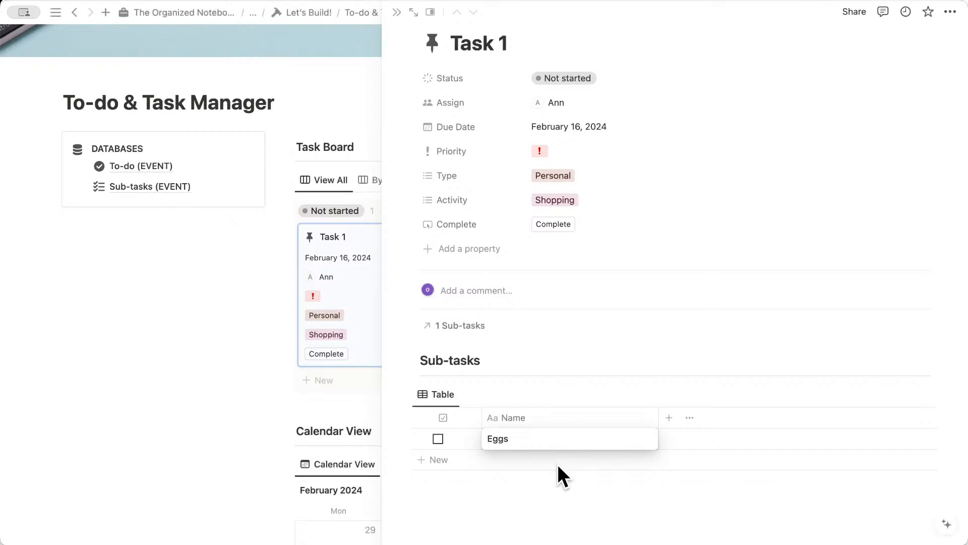
click(527, 460)
text(Cheese)
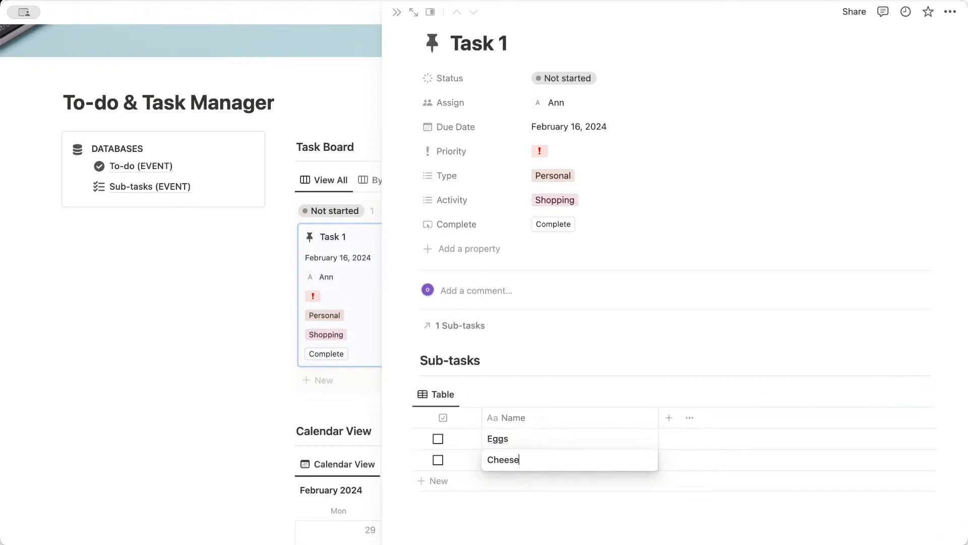
key(Return)
click(530, 481)
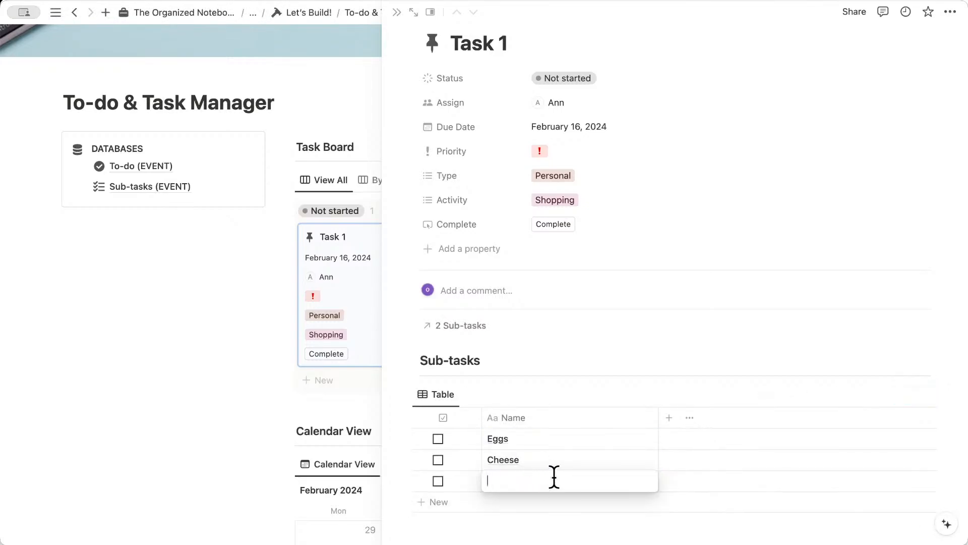
text(Vegetables)
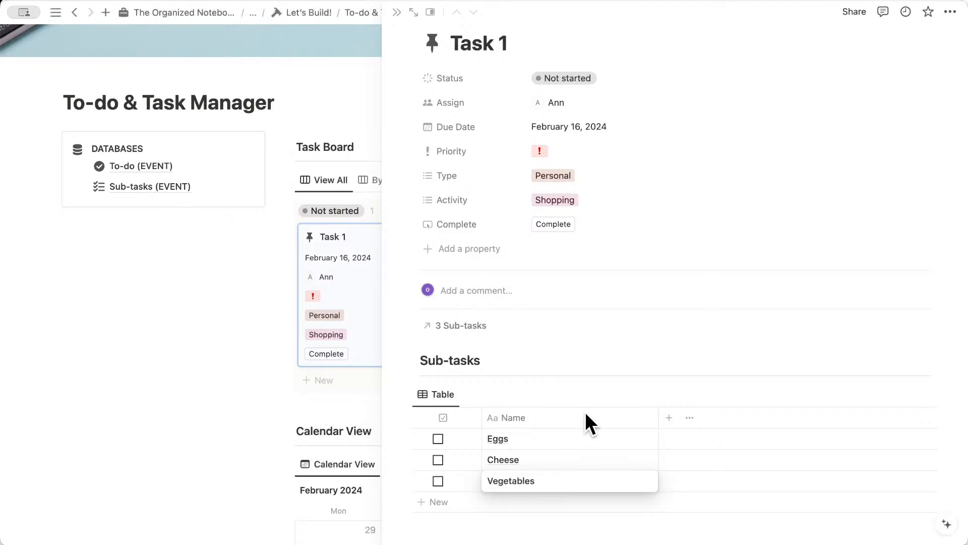
key(Return)
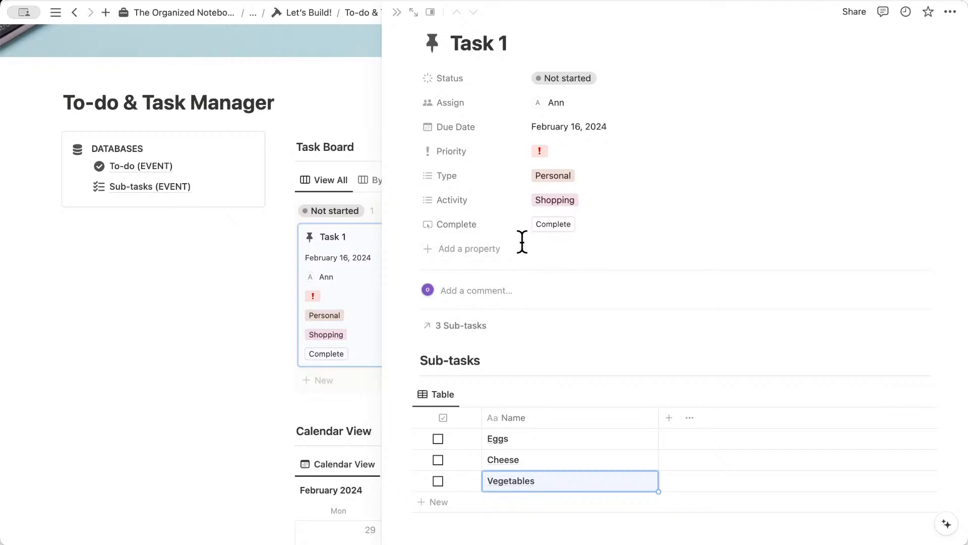
- Add a Rollup property to Task 1 that uses the Sub-tasks relation
click(472, 262)
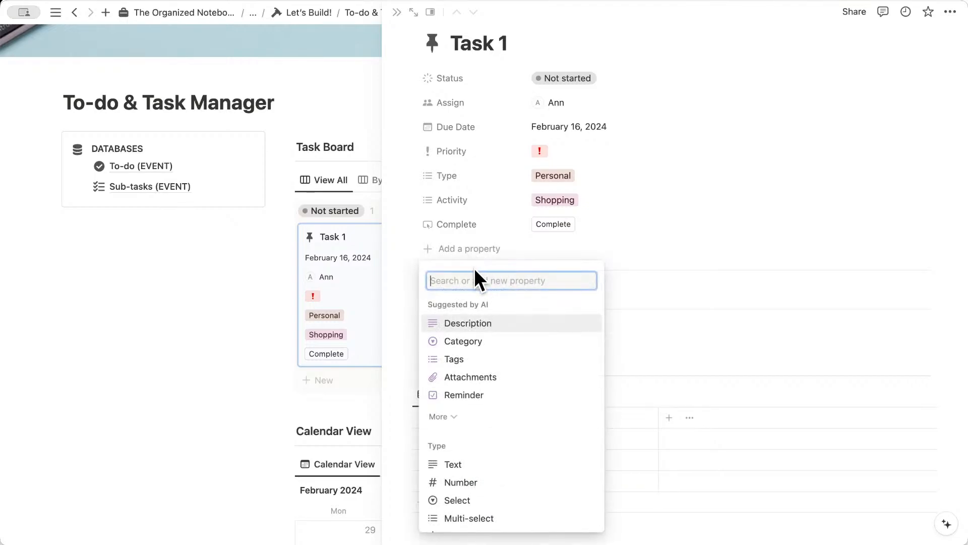
text(roll)
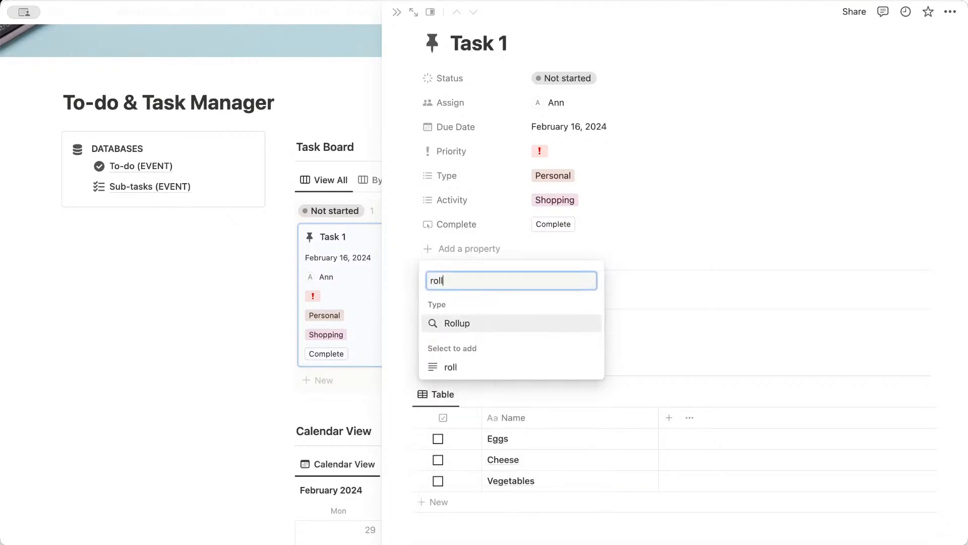
click(477, 331)
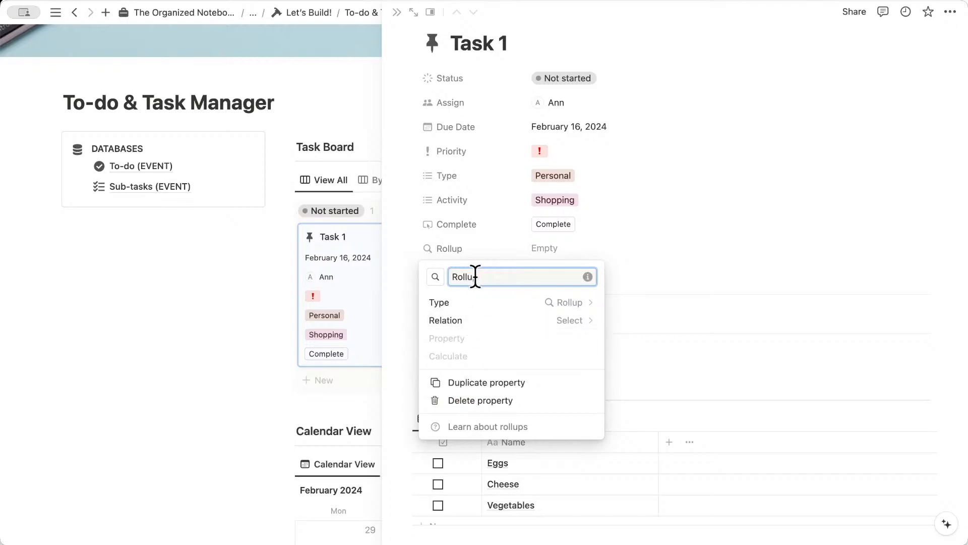
click(492, 320)
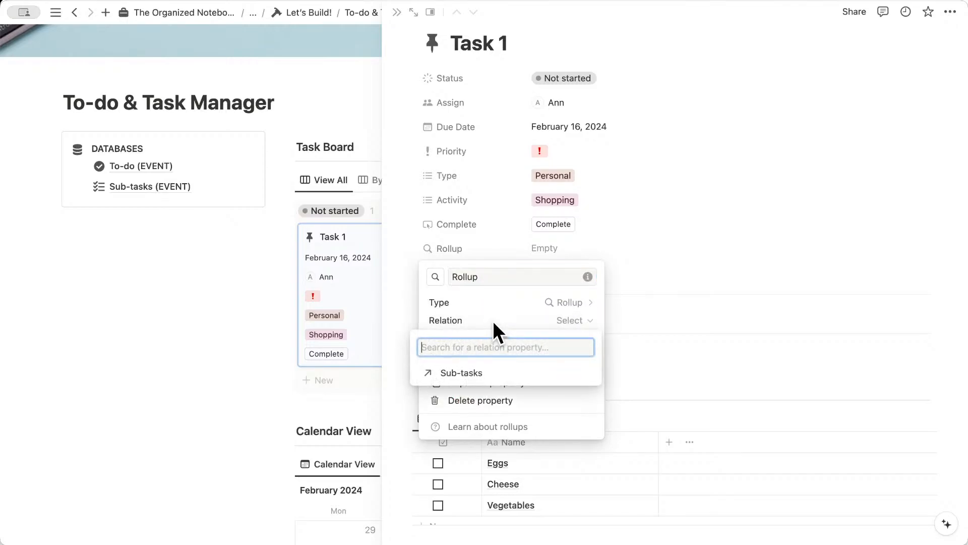
click(501, 373)
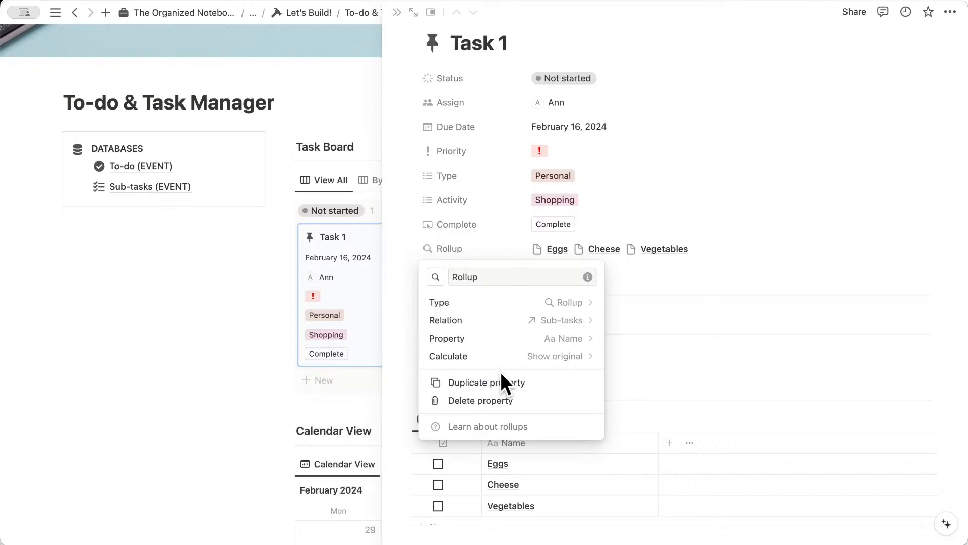
- Base the rollup on the sub-tasks' checkbox property and calculate it as Percent checked
click(571, 338)
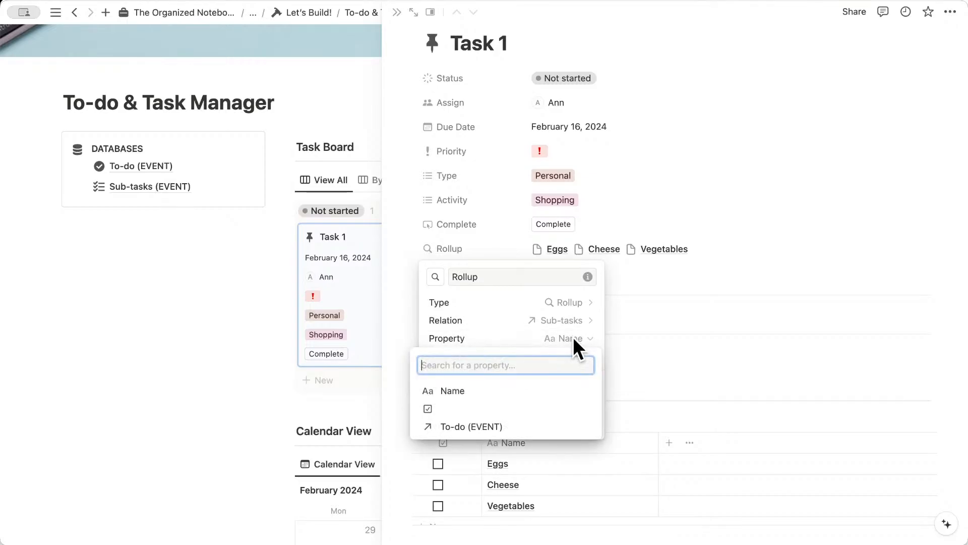
click(527, 409)
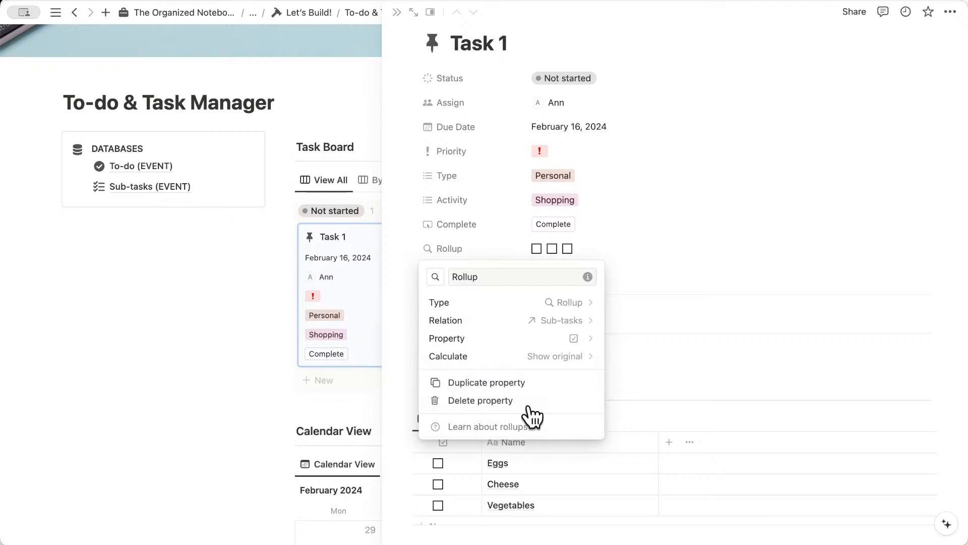
click(586, 357)
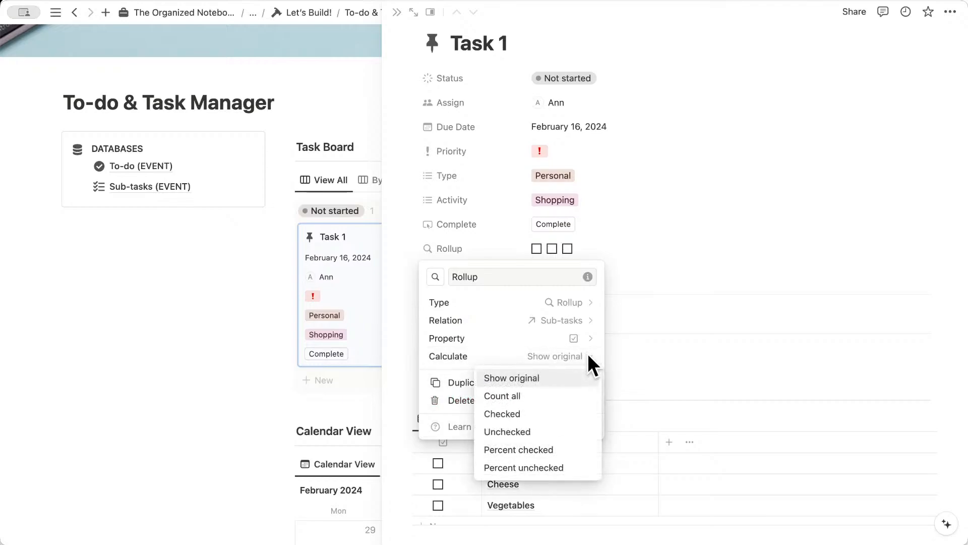
click(584, 457)
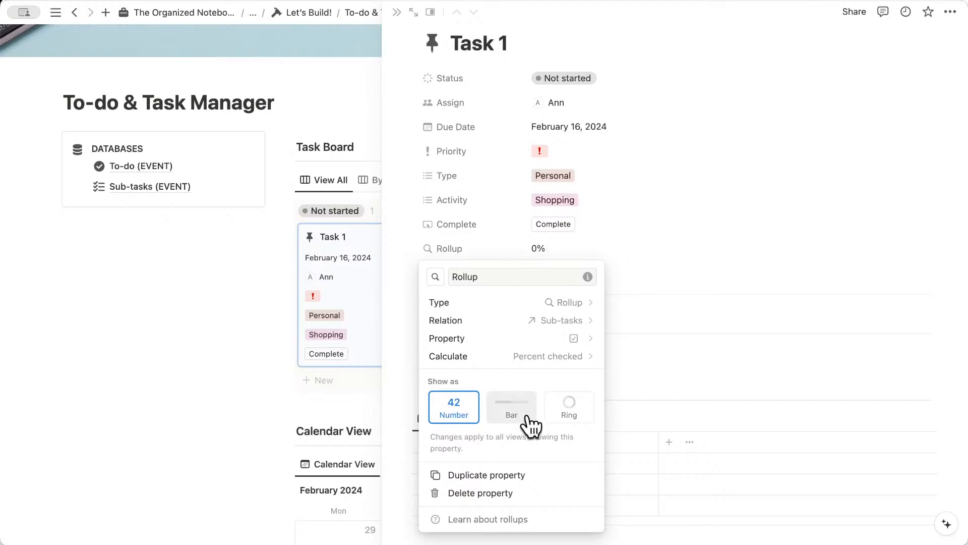
- Display the rollup as a green bar with its number shown
click(526, 418)
scroll(516, 367, down, 2)
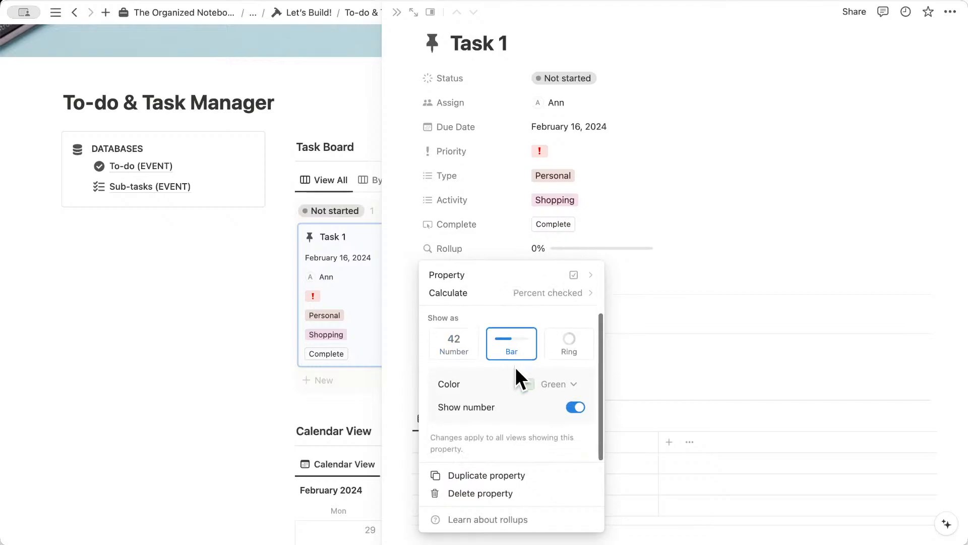
click(564, 385)
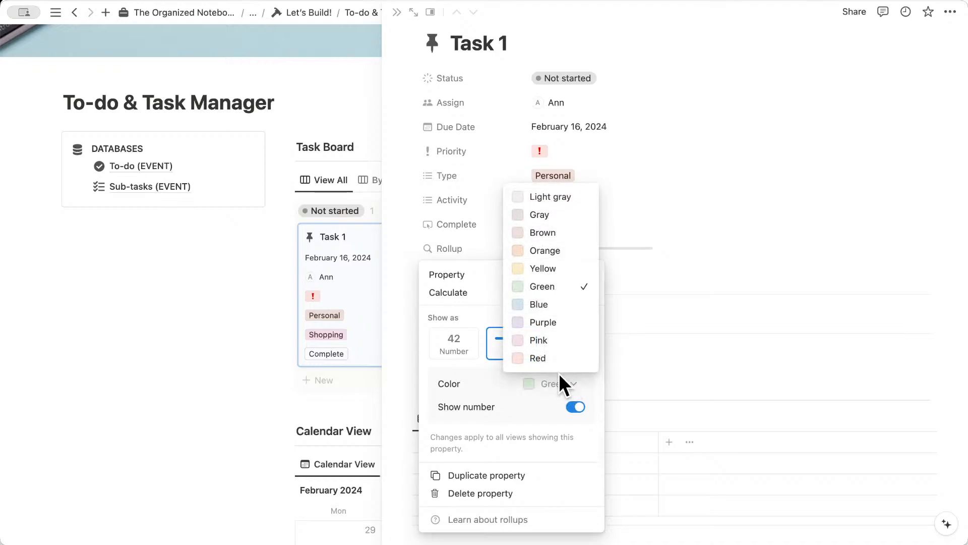
click(492, 399)
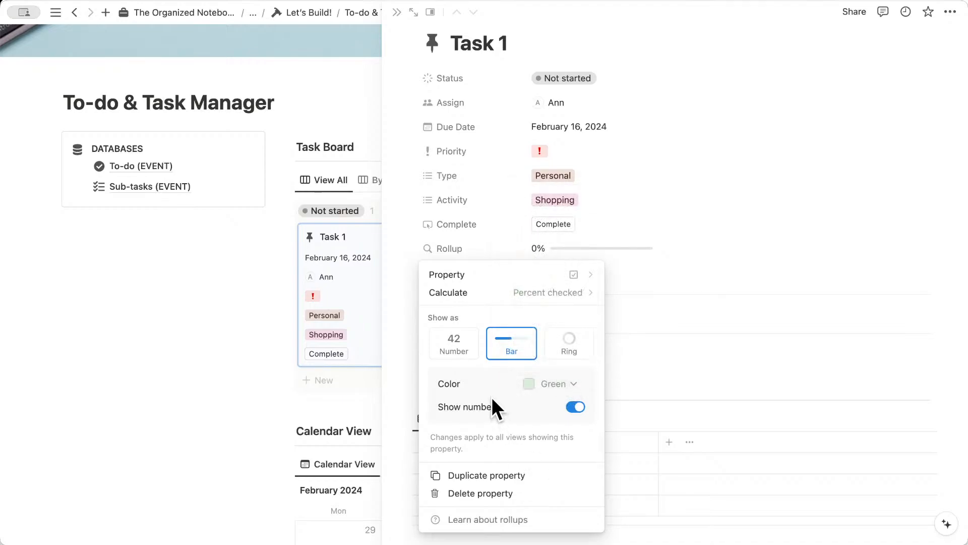
click(576, 408)
click(575, 407)
- Rename the rollup property to Sub-task Progress and close its settings
scroll(524, 404, up, 3)
double_click(491, 276)
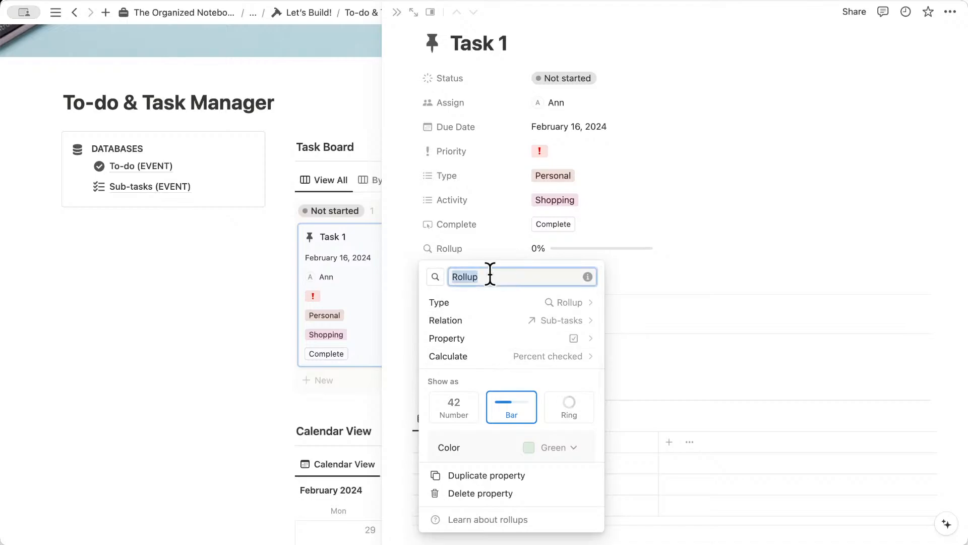
key(BackSpace)
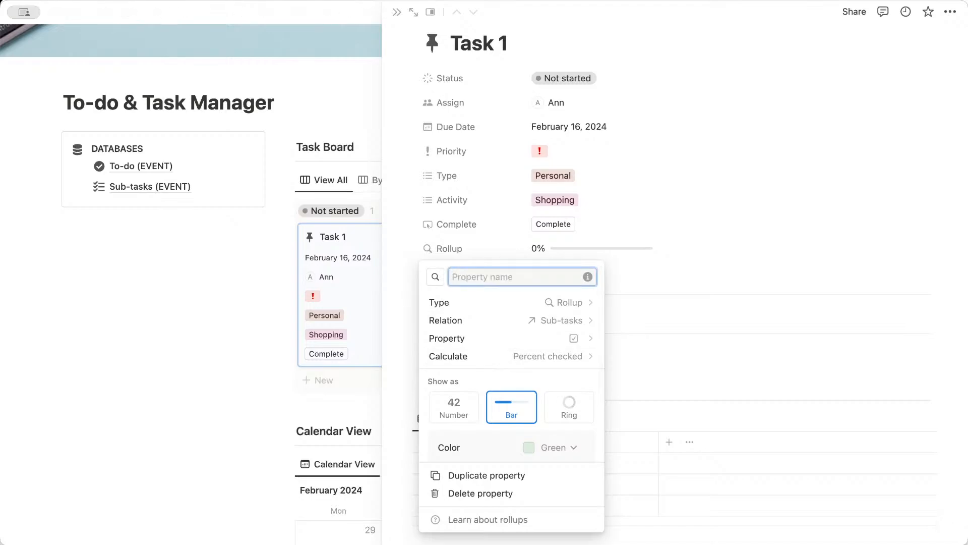
text(Progress)
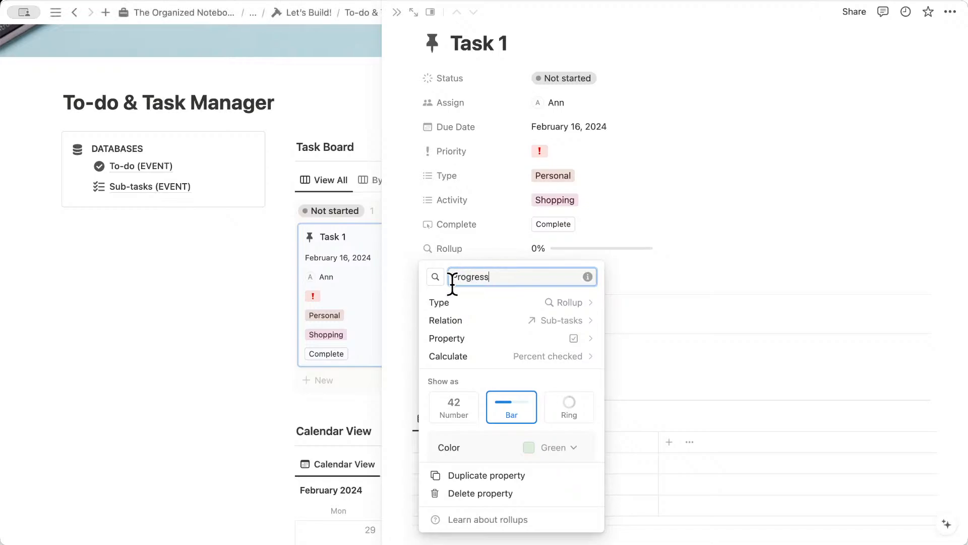
key(super+Left)
text(Subt)
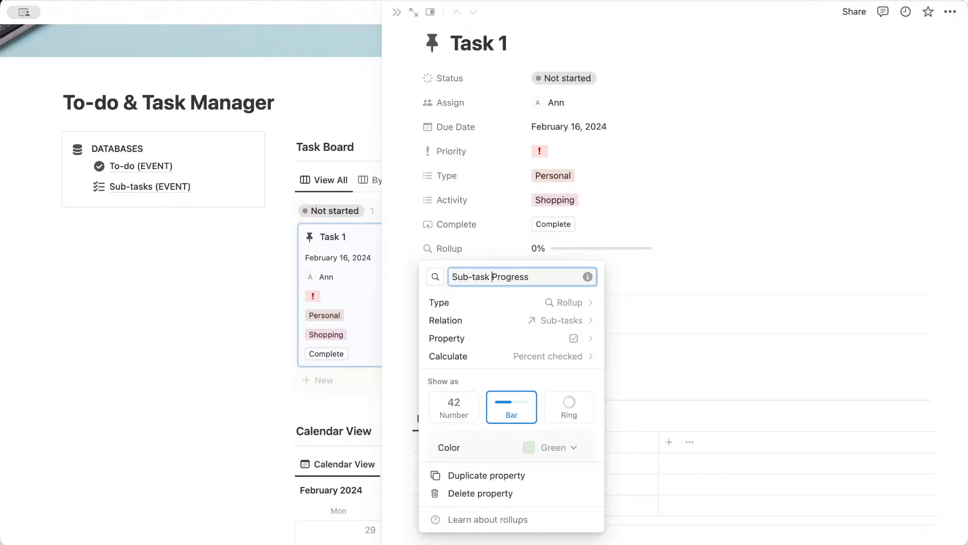
click(634, 268)
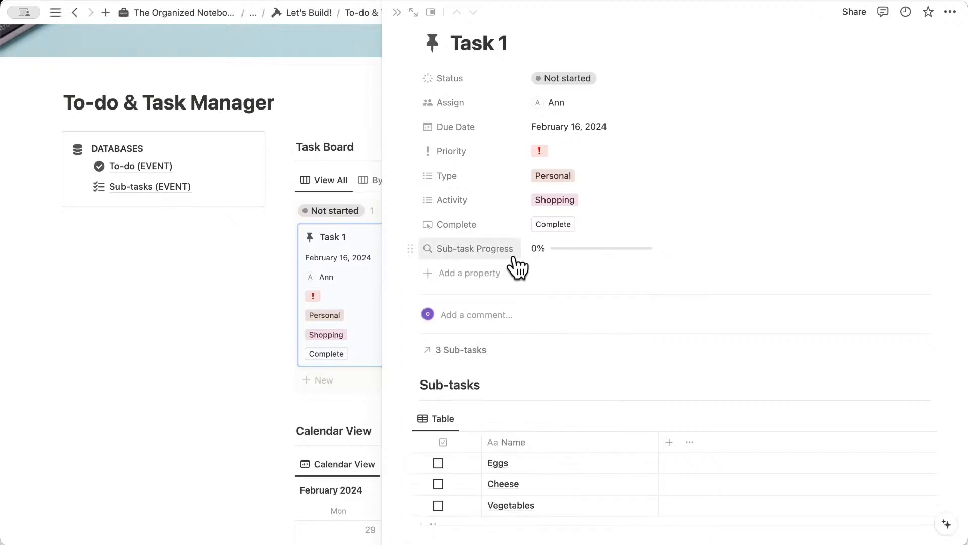
- Check off the Eggs and Cheese sub-tasks to test the progress bar, and close the Task 1 page
click(437, 463)
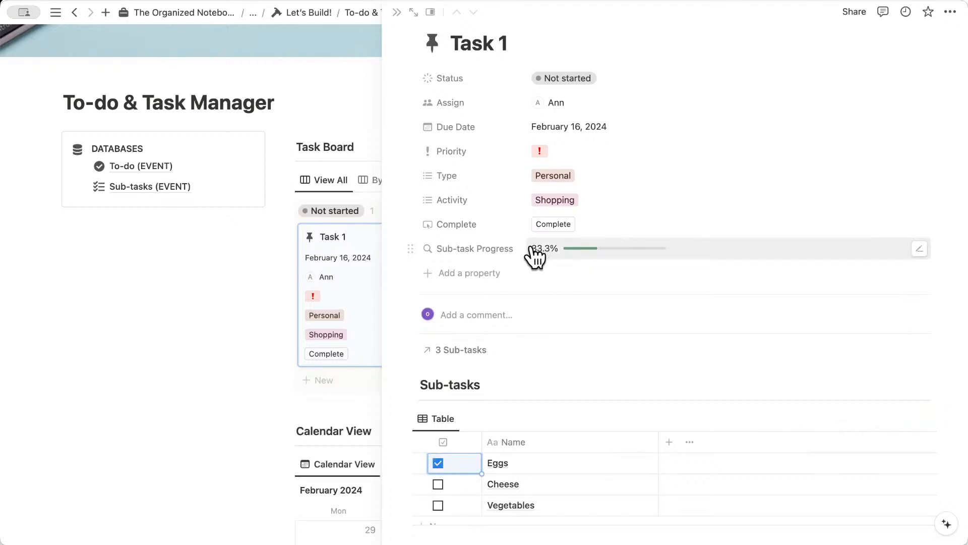
click(439, 484)
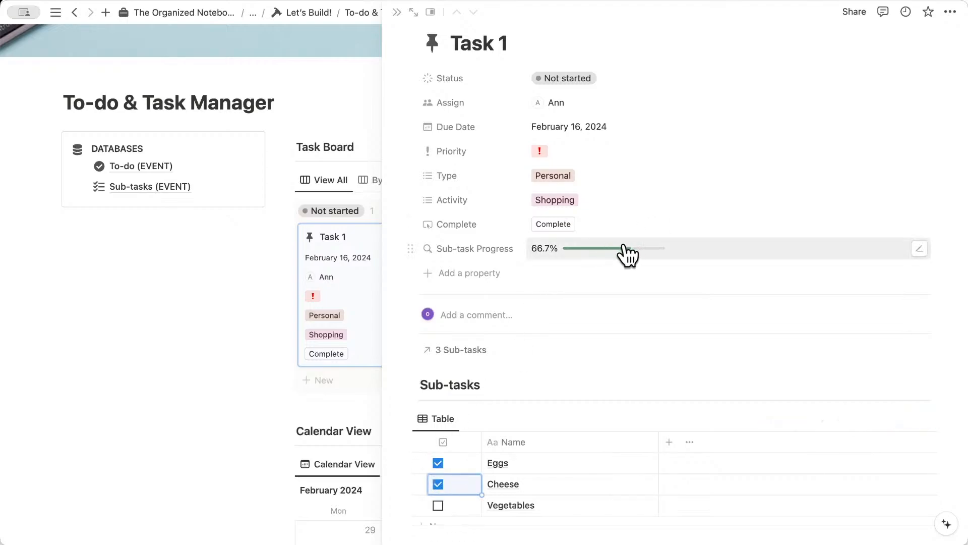
scroll(575, 267, down, 1)
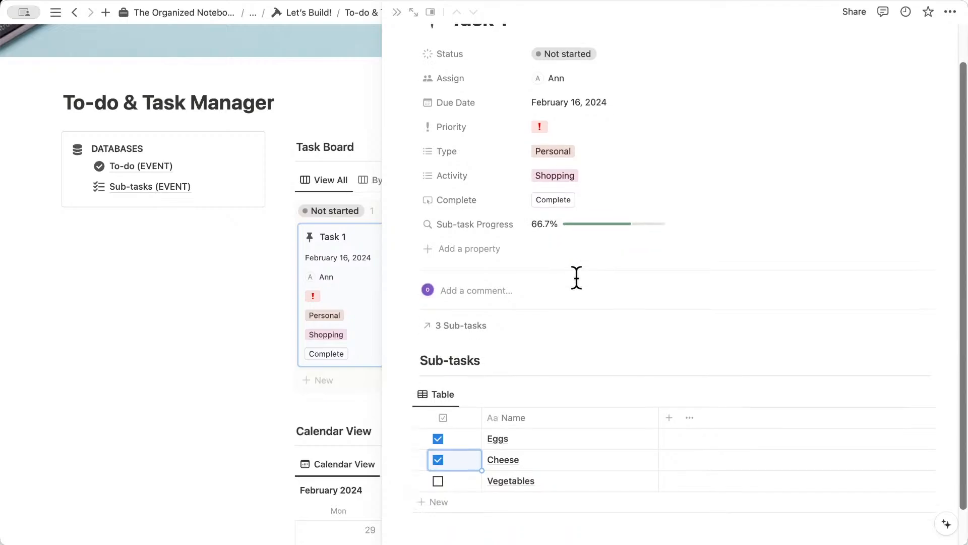
scroll(554, 353, up, 2)
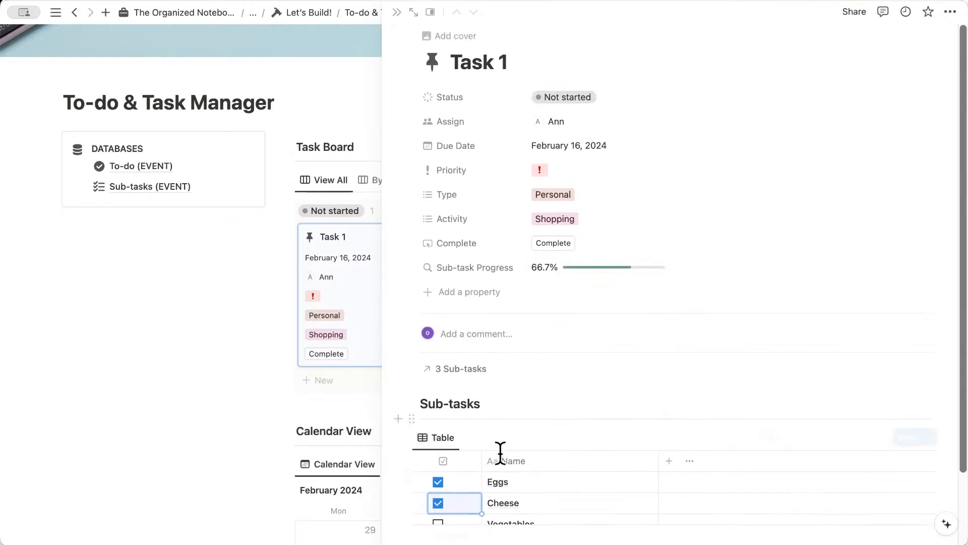
click(397, 12)
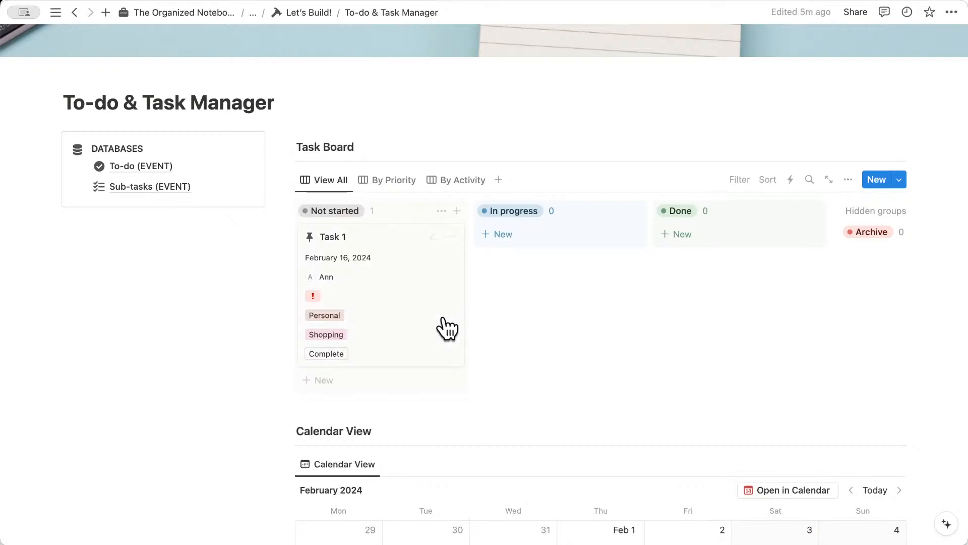
- Show Sub-task Progress on the Task Board's View All cards and place it directly below Name
click(848, 182)
click(840, 301)
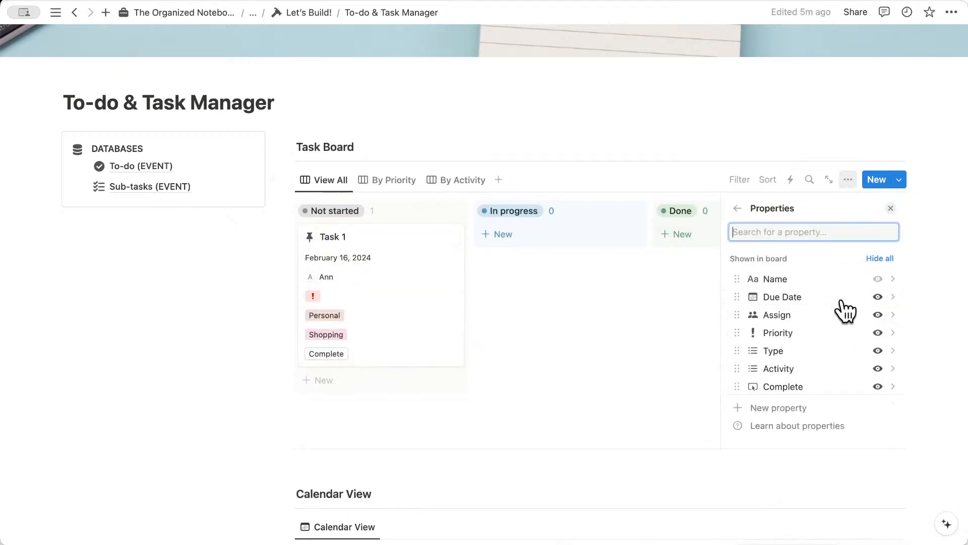
scroll(843, 323, down, 3)
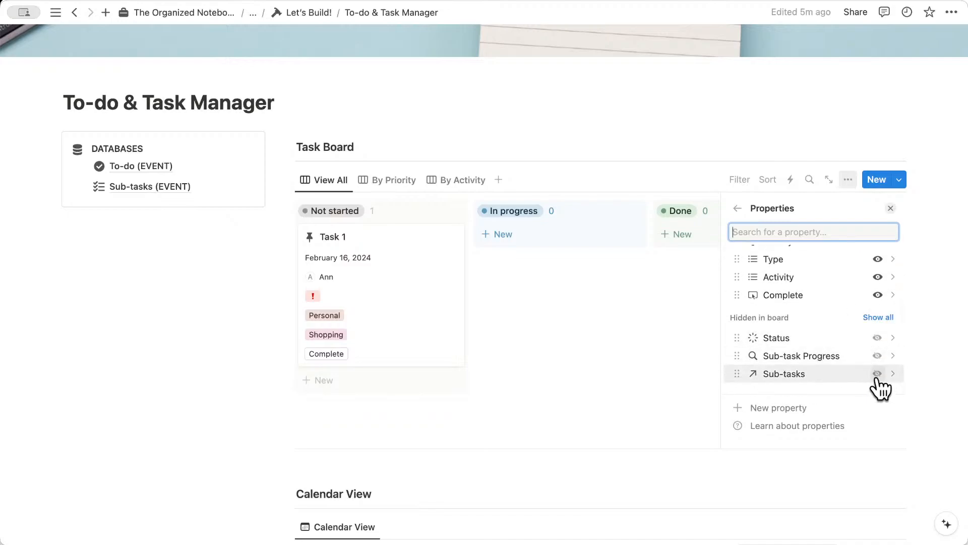
click(877, 355)
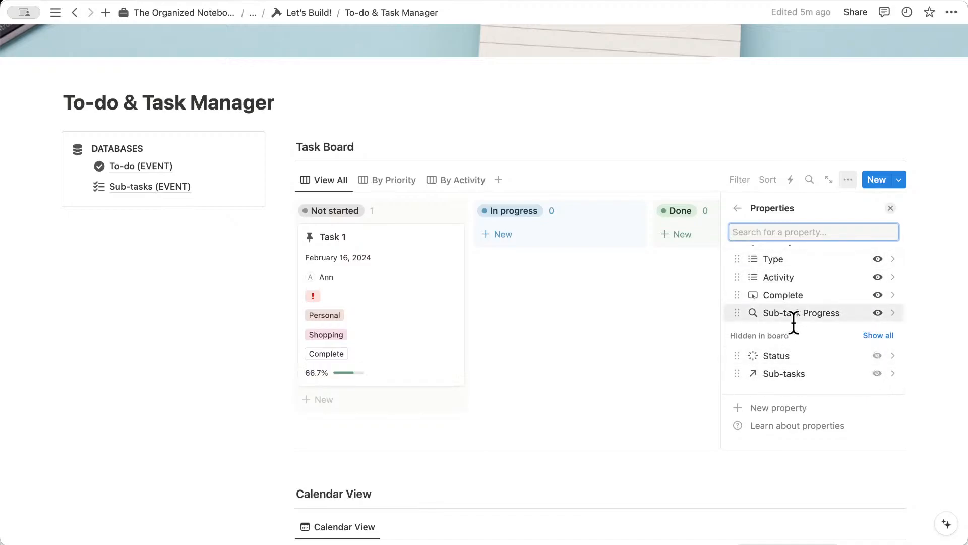
mouse_move(788, 315)
mouse_down()
mouse_move(784, 238)
mouse_move(796, 301)
mouse_up()
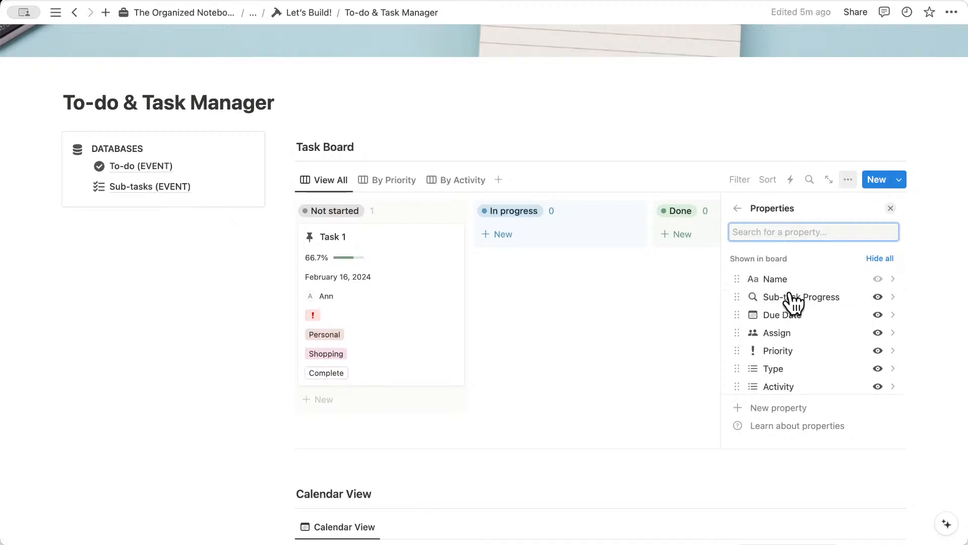
click(891, 208)
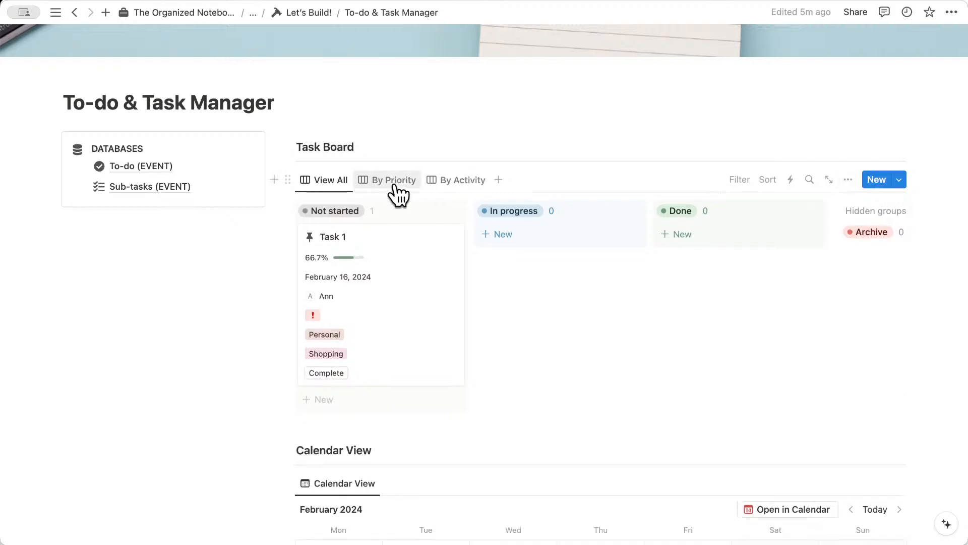
- Show the Sub-task Progress property on the cards of the By Priority view, with Sub-tasks hidden
click(395, 181)
scroll(525, 313, down, 2)
scroll(525, 314, down, 1)
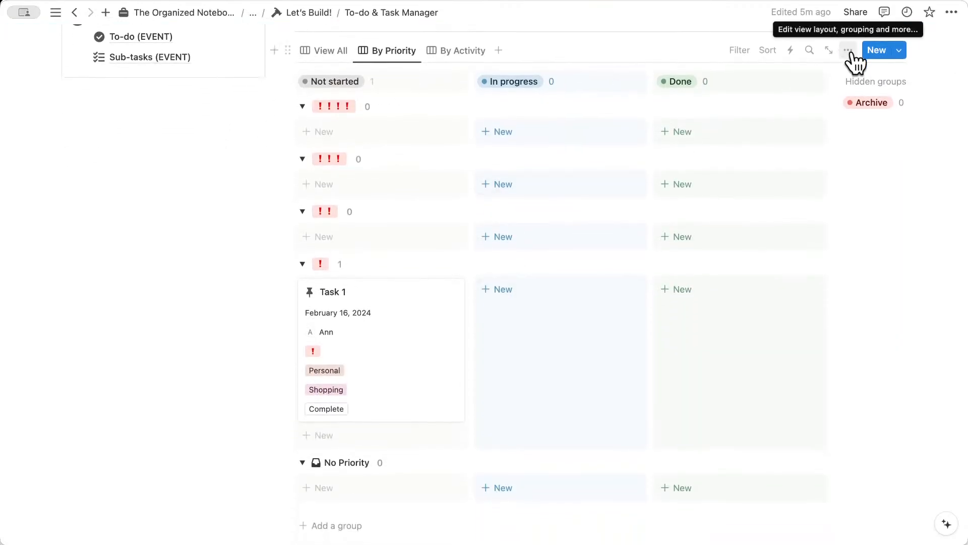
click(848, 50)
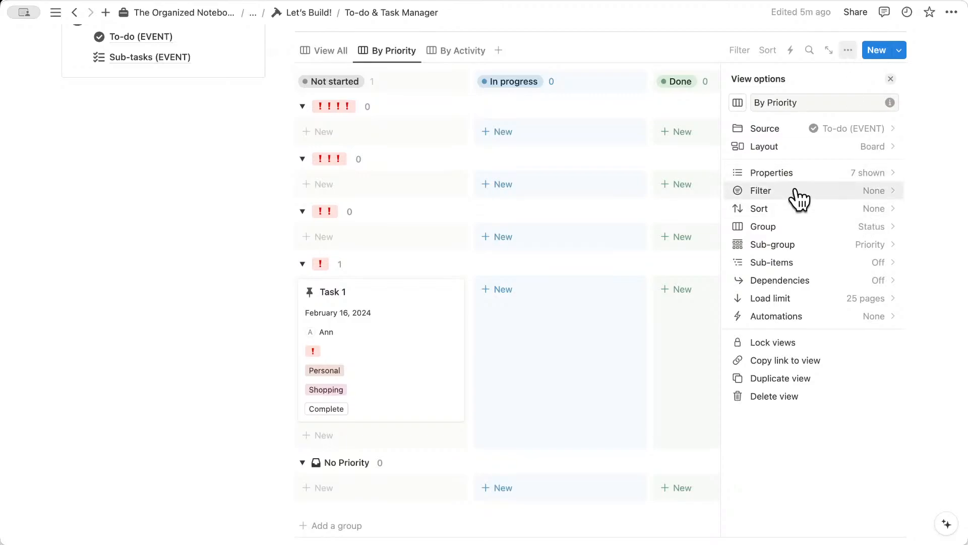
click(844, 173)
click(878, 335)
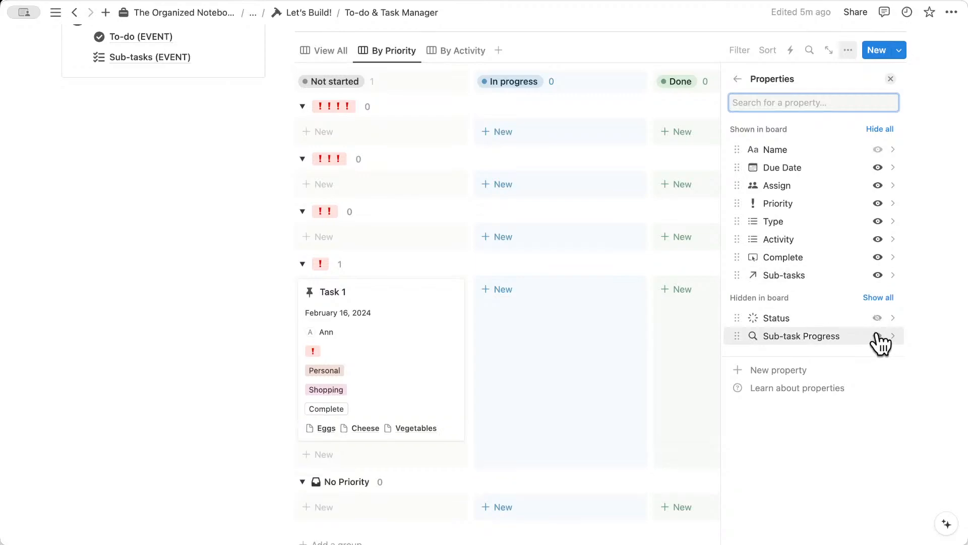
click(878, 275)
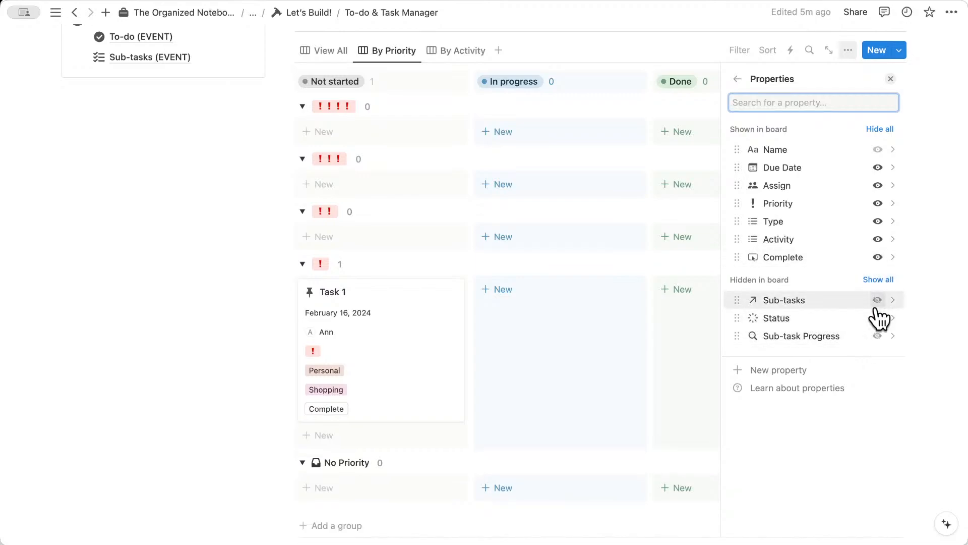
click(878, 335)
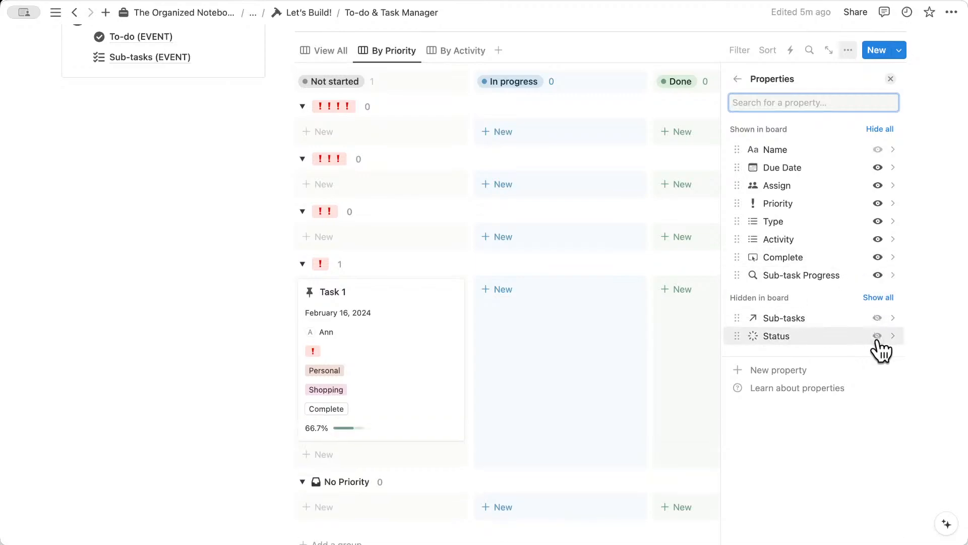
click(890, 79)
- Show the Sub-task Progress property on the cards of the Task Board's By Activity view
click(457, 51)
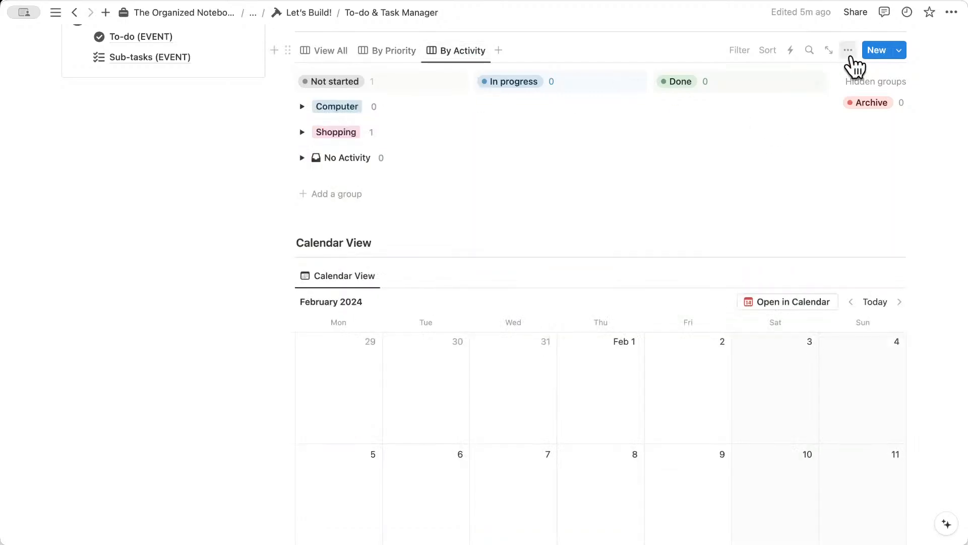
click(848, 50)
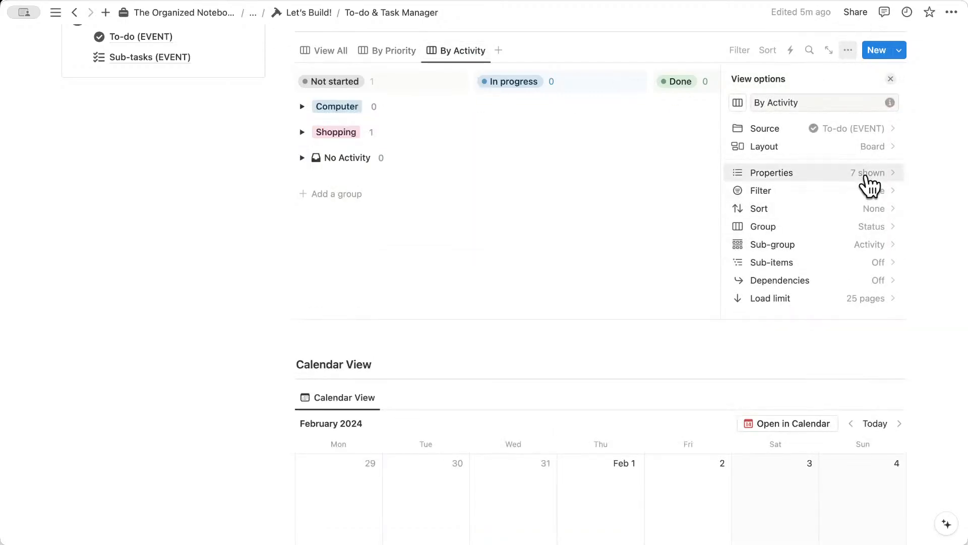
click(863, 174)
scroll(857, 260, down, 3)
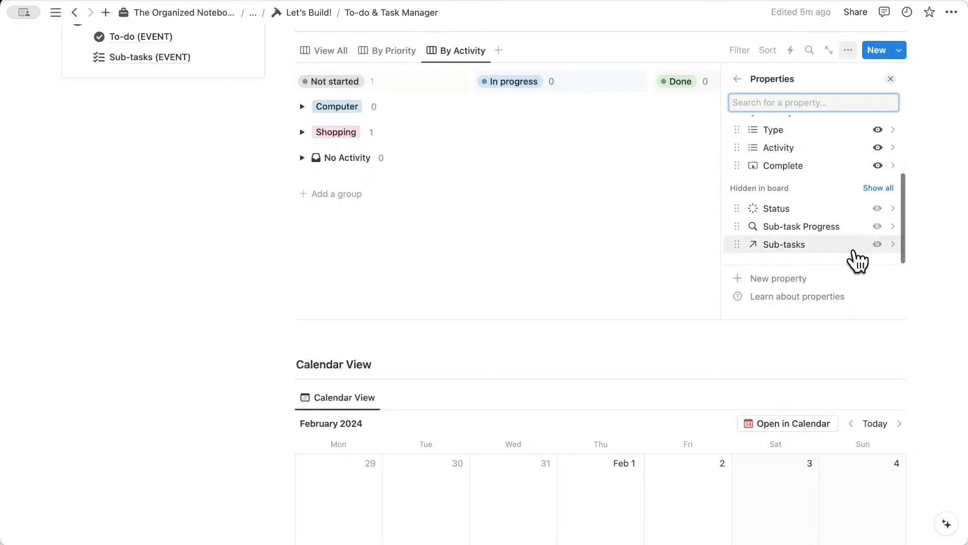
click(878, 226)
scroll(854, 202, up, 1)
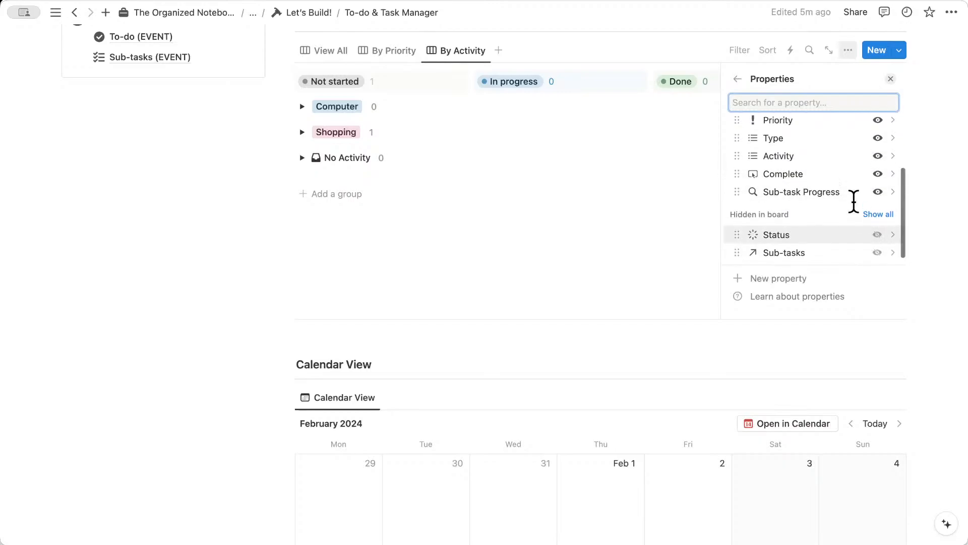
click(891, 80)
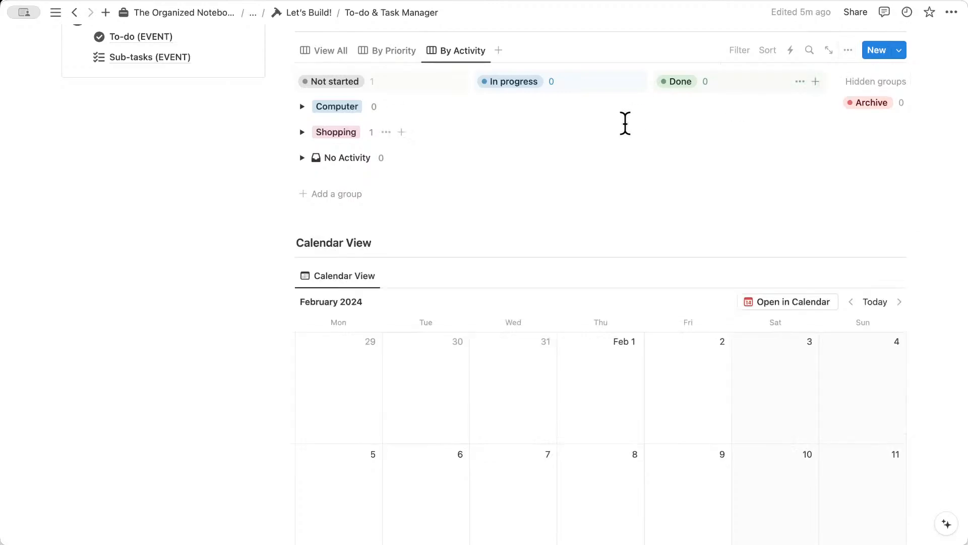
- Check the Task 1 card's progress bar under Shopping in By Activity and in By Priority, and return to View All
click(303, 132)
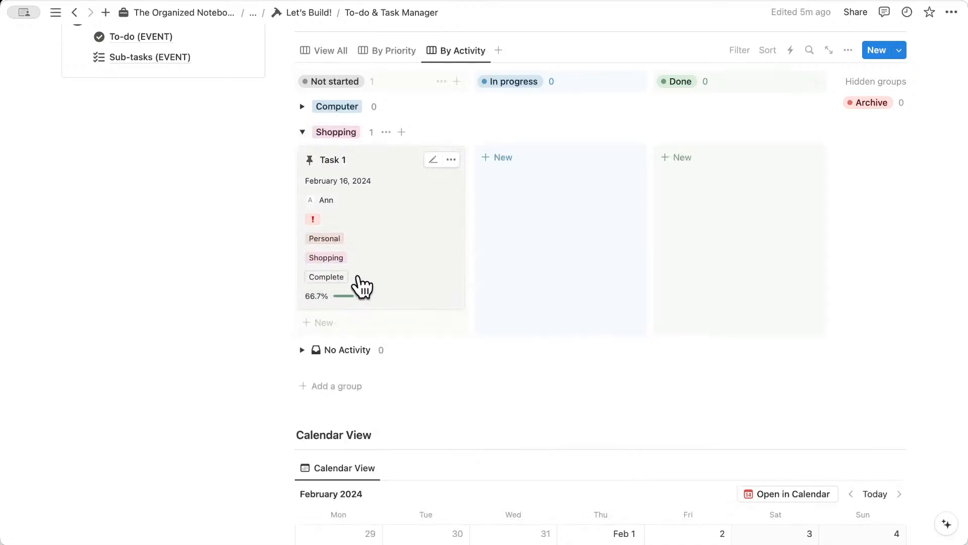
scroll(400, 190, up, 3)
click(396, 180)
scroll(383, 303, down, 4)
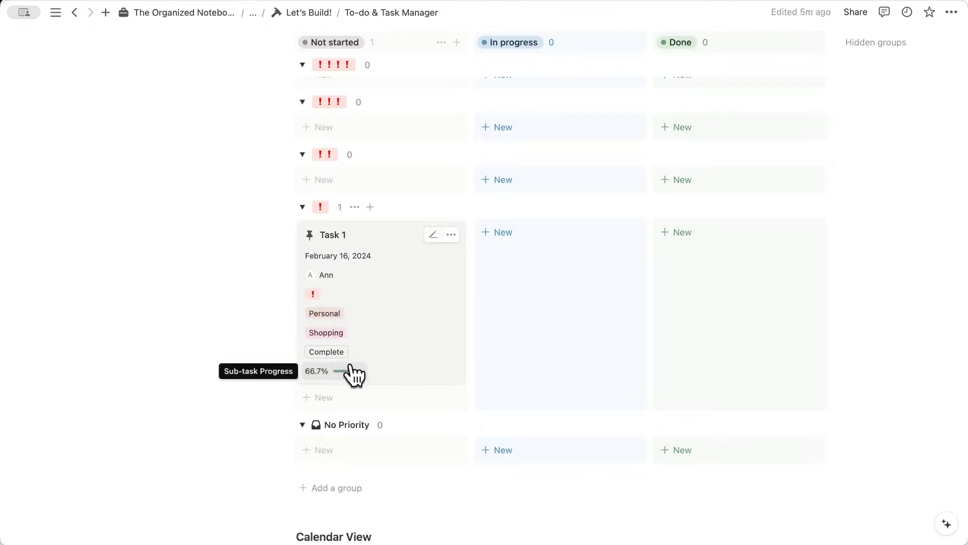
scroll(372, 309, up, 2)
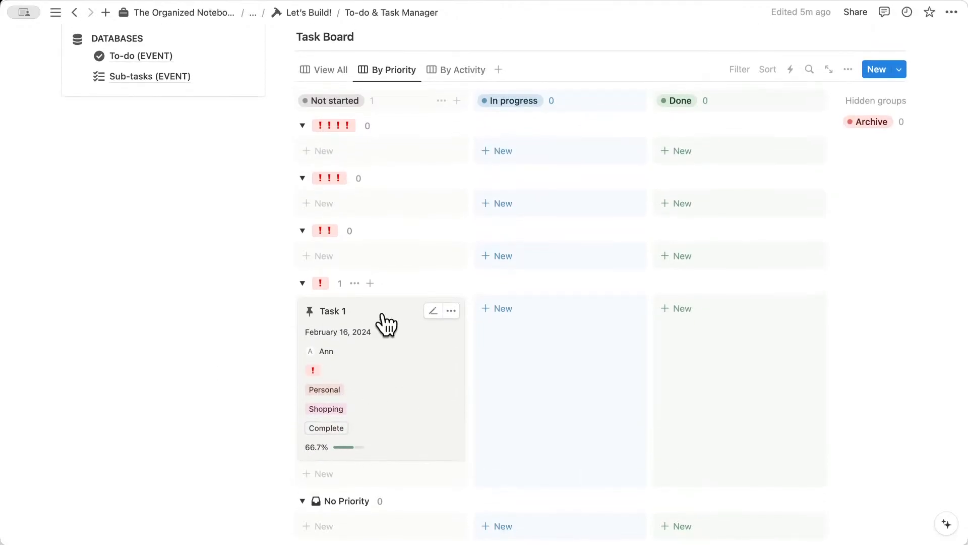
scroll(378, 252, up, 1)
click(337, 114)
- Show the Sub-task Progress property on the entries of the Calendar View
scroll(454, 227, down, 7)
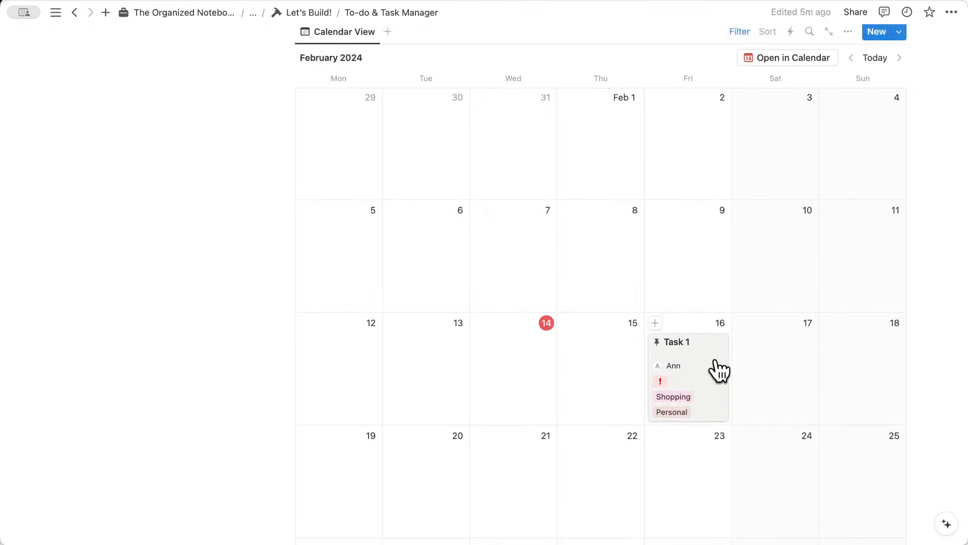
scroll(711, 384, up, 1)
click(849, 61)
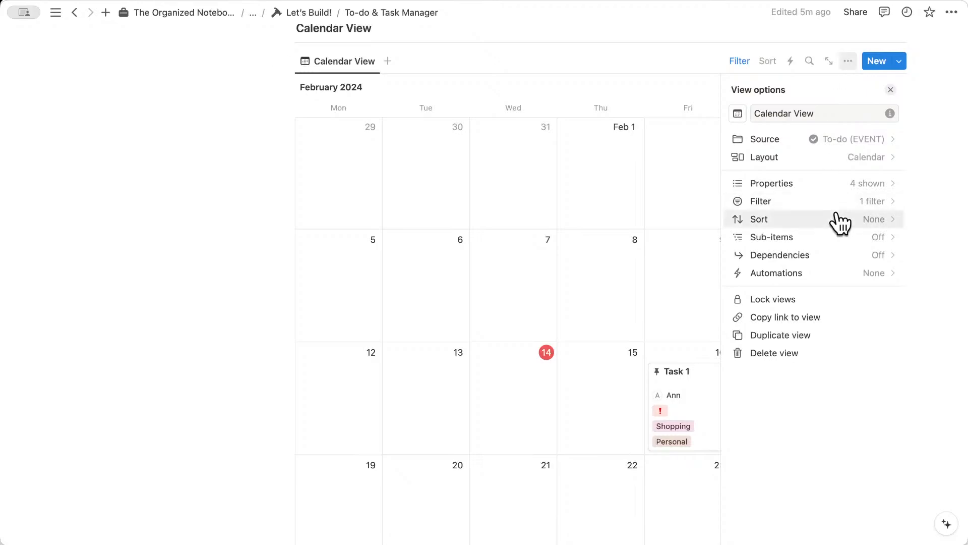
click(840, 185)
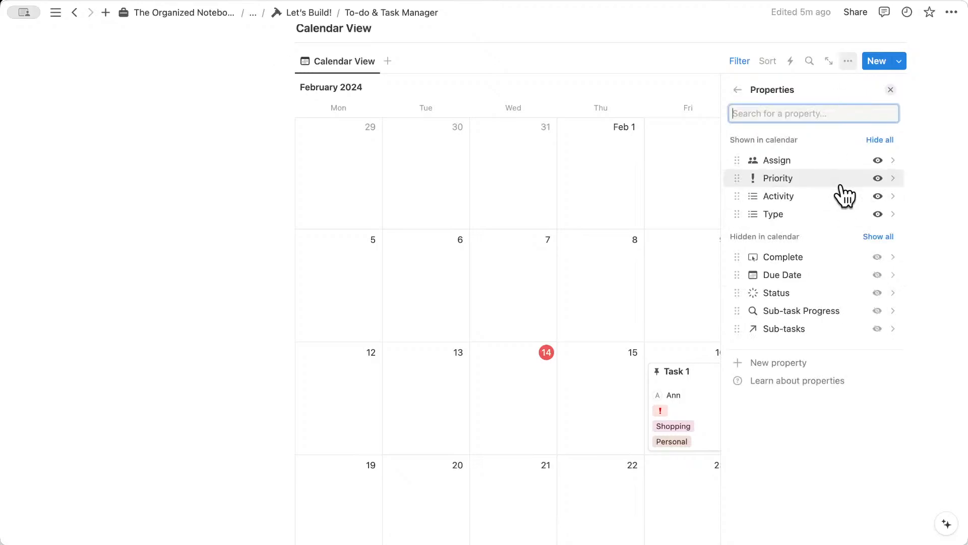
click(877, 310)
click(891, 90)
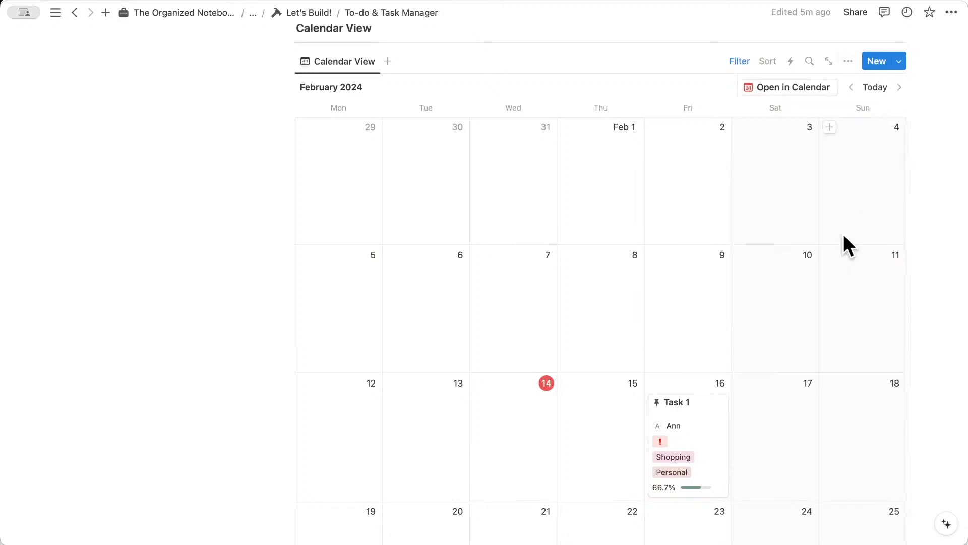
- Review Task 1's properties and sub-tasks from its calendar entry, close the page and return to the Task Board
scroll(836, 275, down, 3)
click(712, 385)
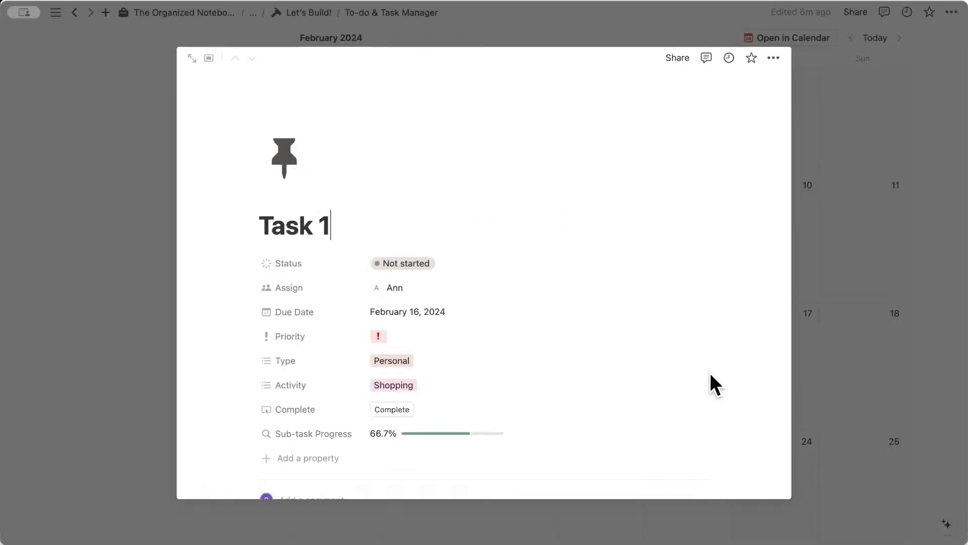
scroll(730, 326, down, 6)
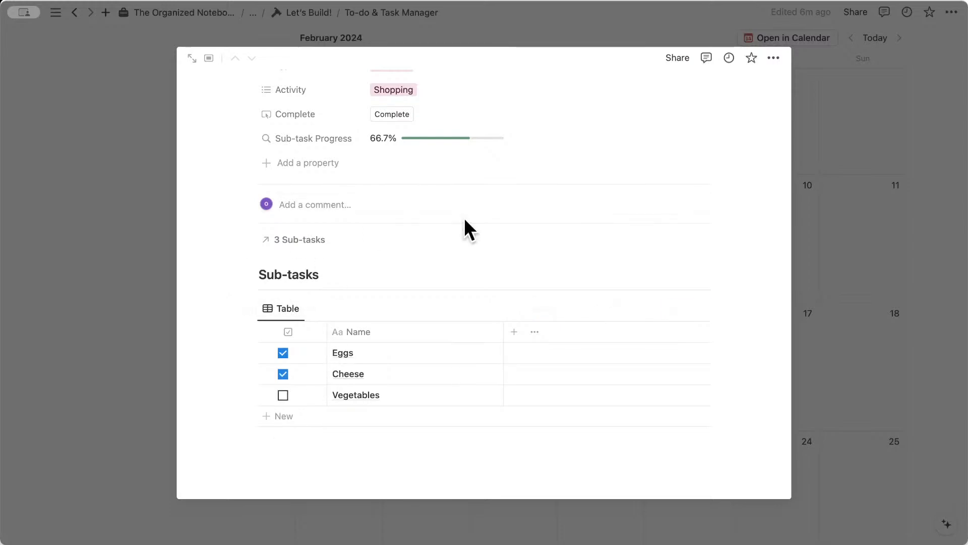
scroll(463, 229, up, 5)
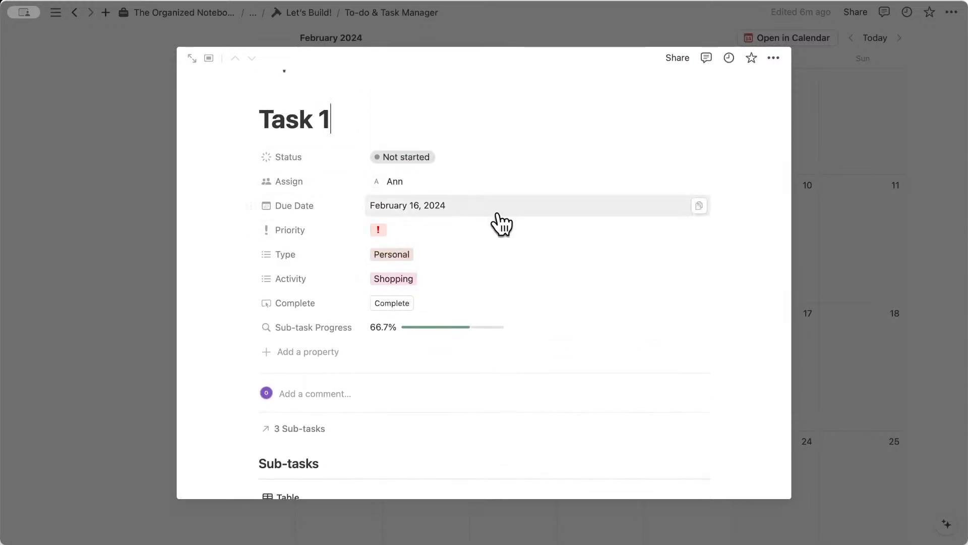
scroll(506, 234, down, 5)
click(943, 261)
scroll(943, 260, up, 10)
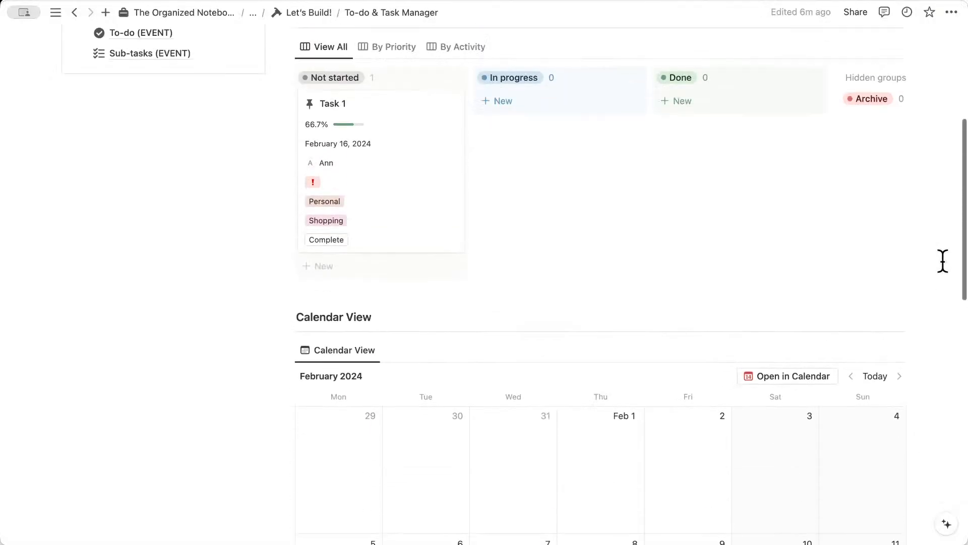
scroll(650, 308, down, 1)
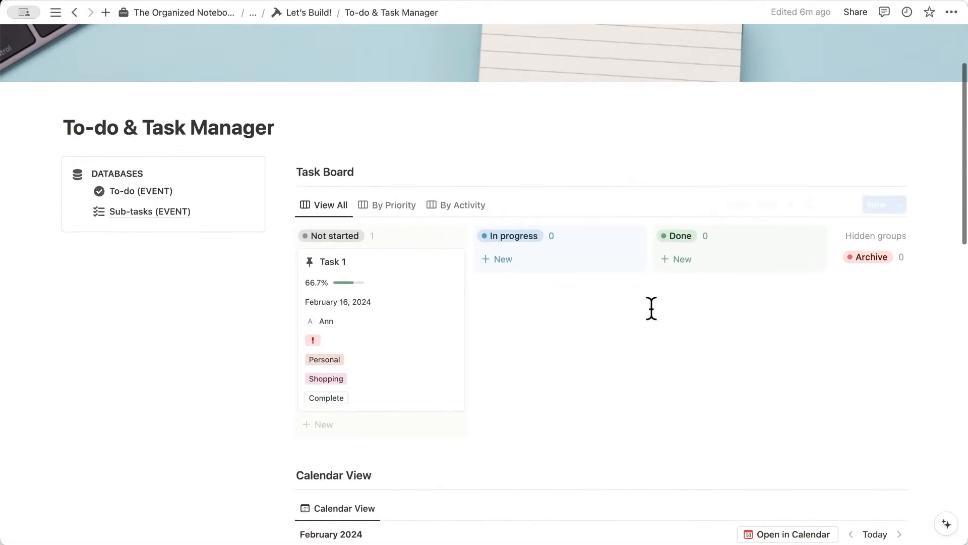
- Open Task 1 from the board and search the new property options for link, url and files, clearing each search
click(450, 349)
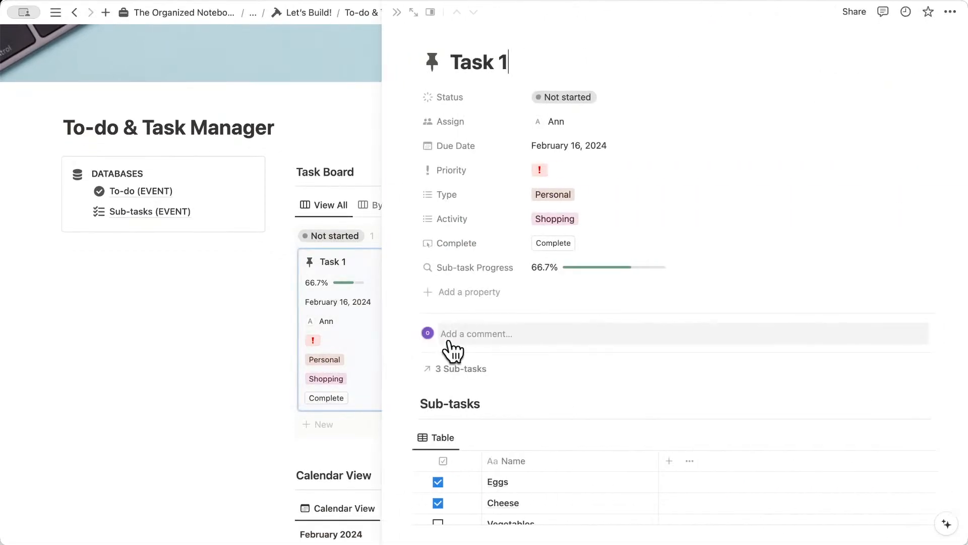
click(483, 291)
text(link)
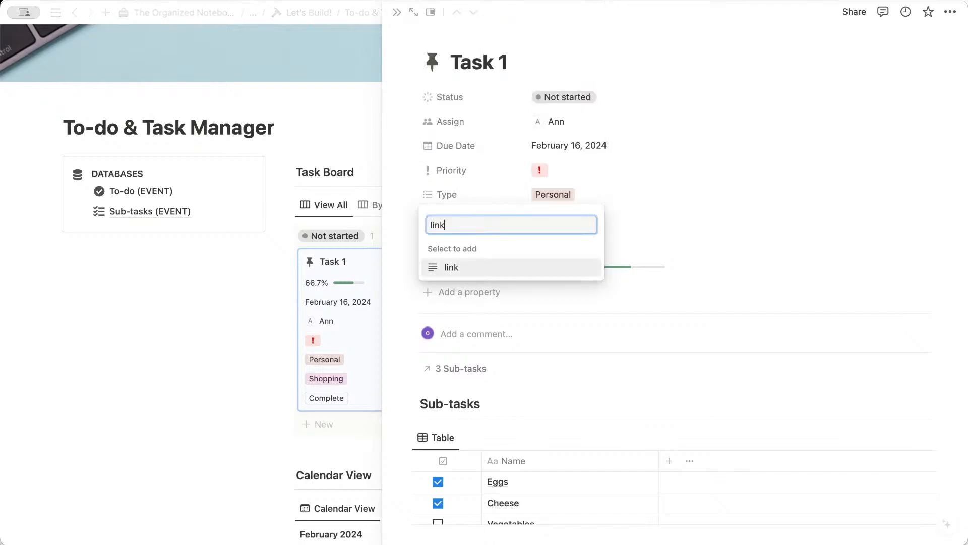
key(BackSpace)
key(BackSpace)
key(BackSpace)
key(BackSpace)
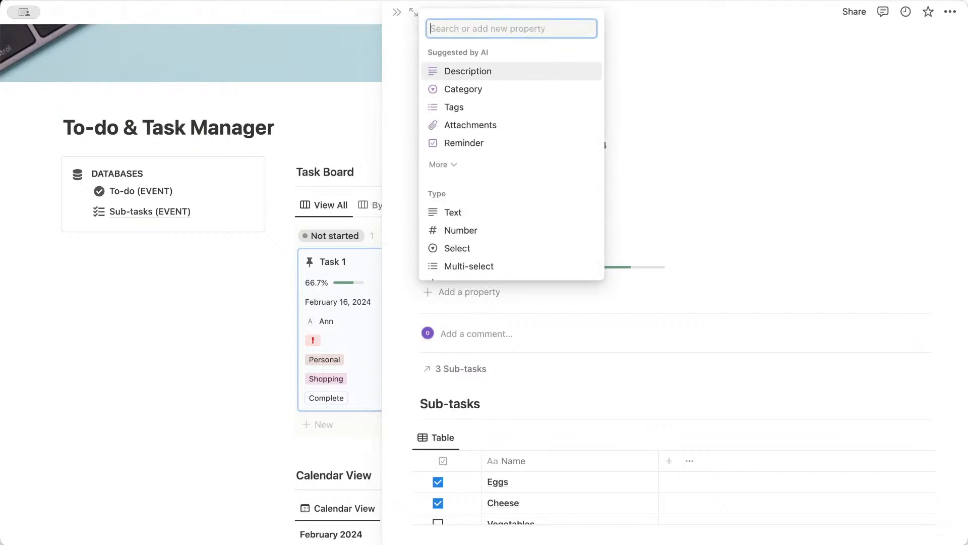
text(url)
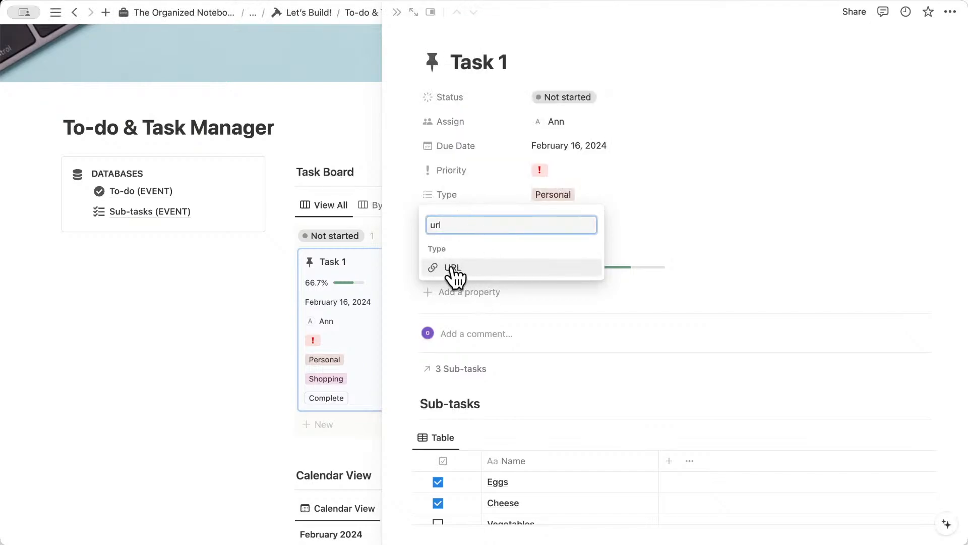
key(BackSpace)
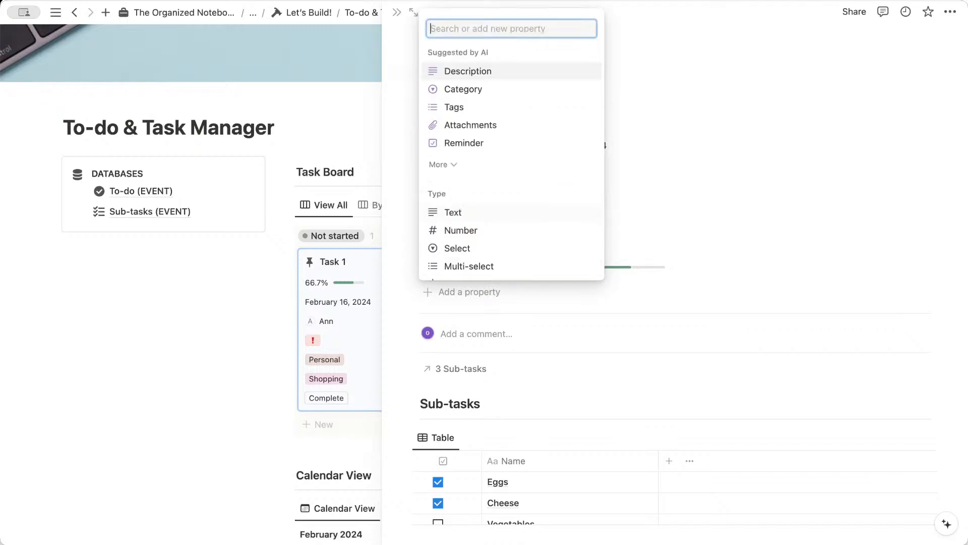
text(files)
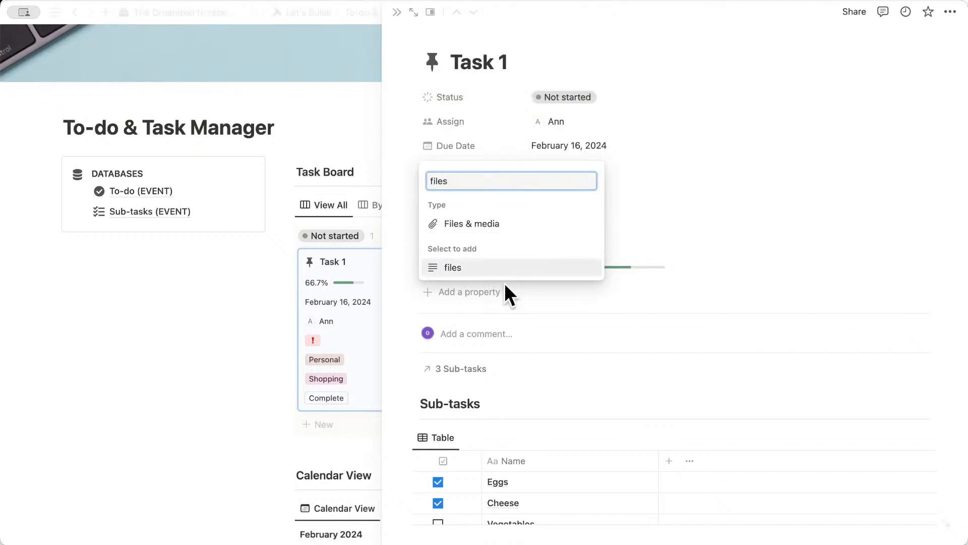
key(BackSpace)
key(BackSpace)
key(BackSpace)
key(BackSpace)
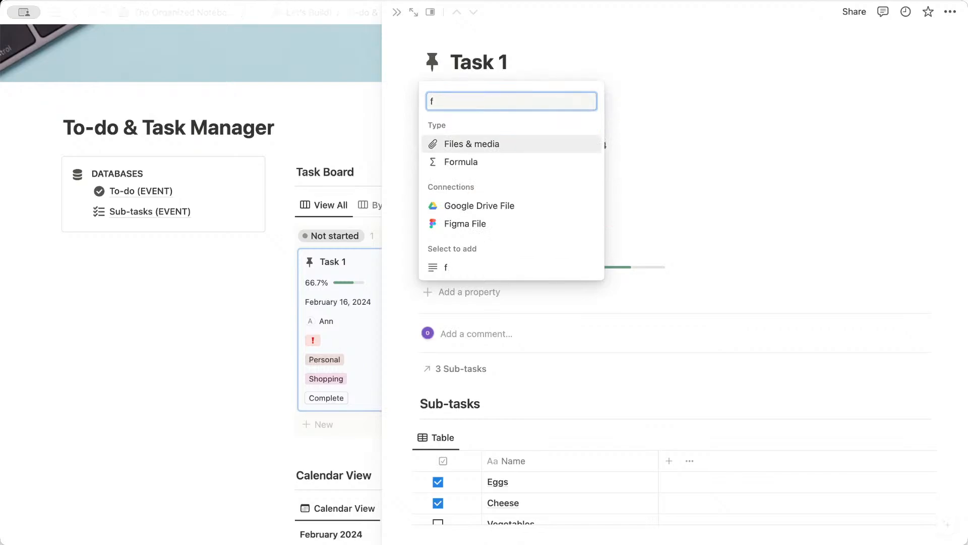
key(BackSpace)
- Browse the full list of available property types and close Task 1 without adding one
scroll(562, 166, down, 5)
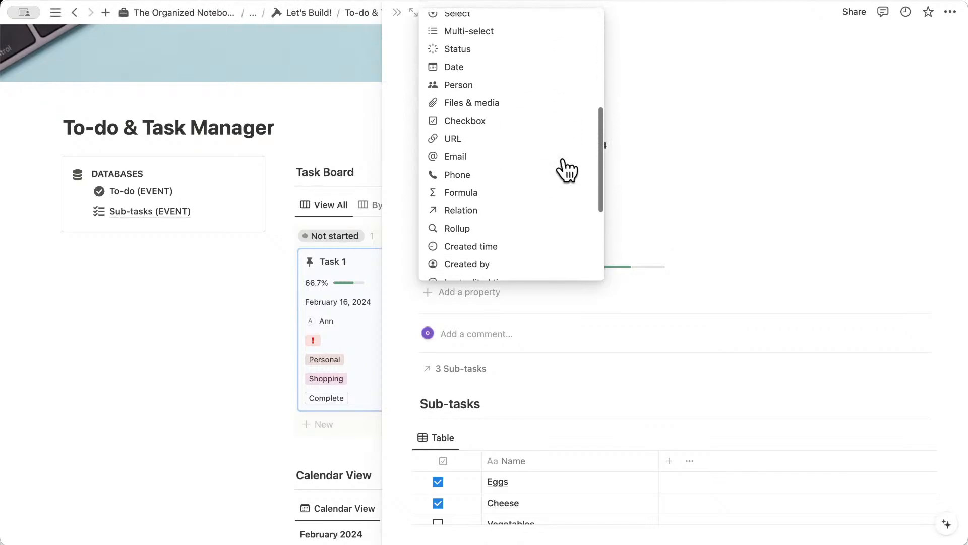
scroll(558, 177, down, 4)
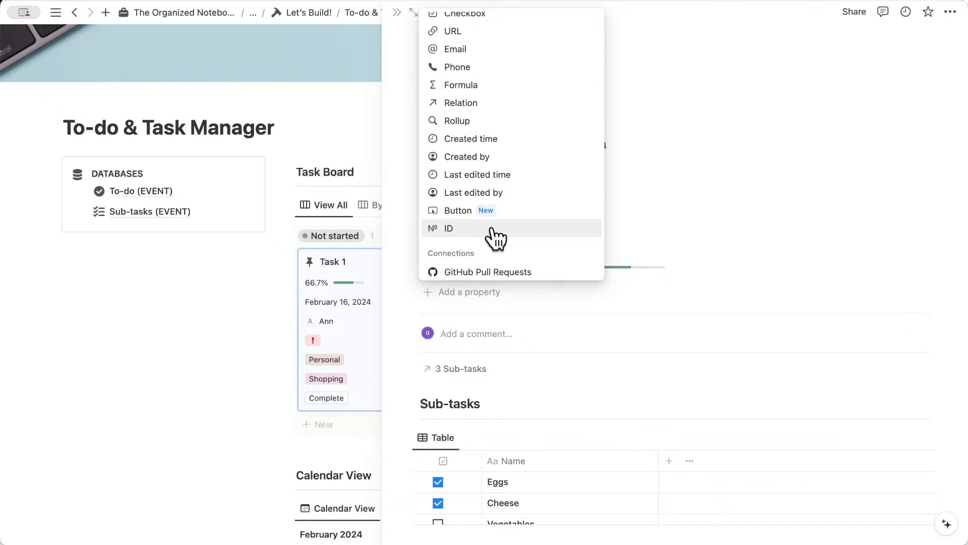
click(664, 212)
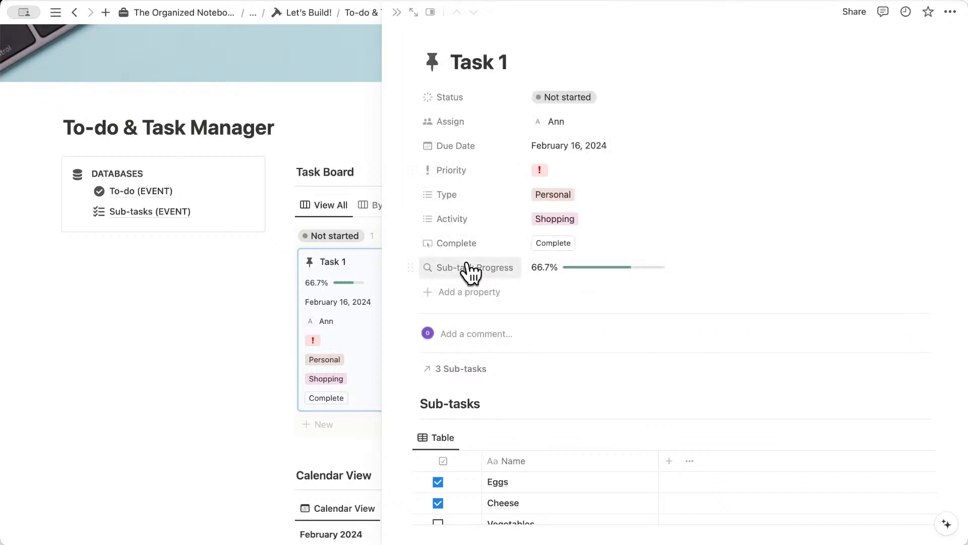
scroll(464, 267, down, 2)
scroll(457, 227, up, 2)
click(397, 12)
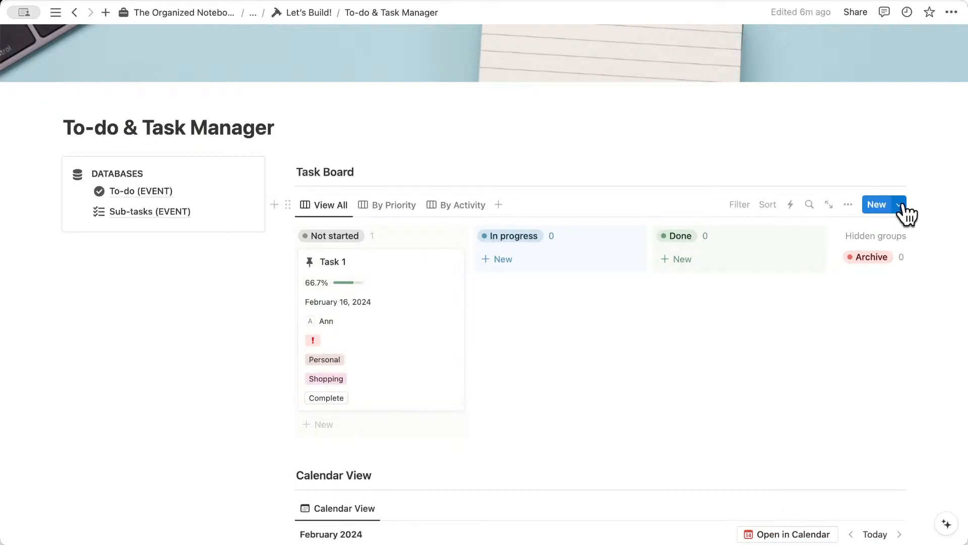
- Set the New Task template as the default for all views in To-do (EVENT)
click(900, 205)
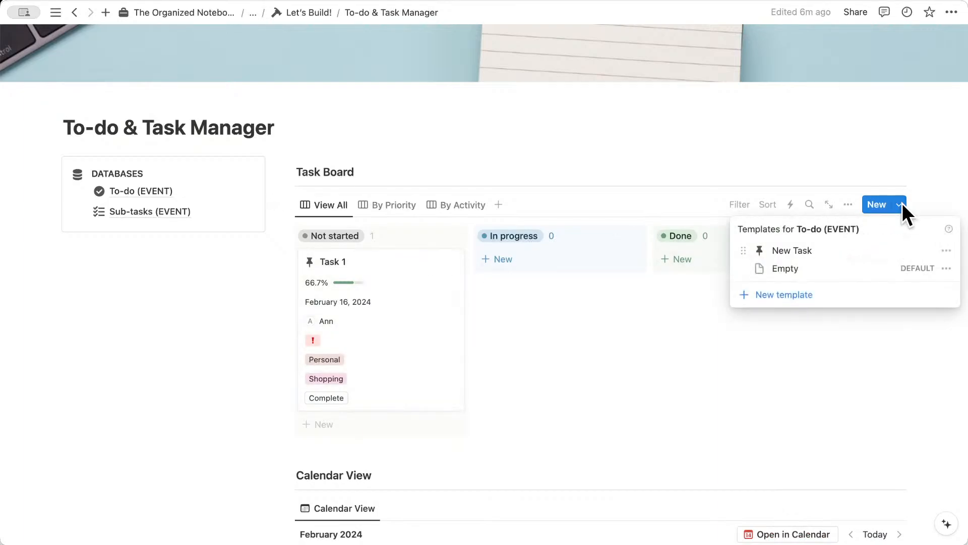
click(946, 250)
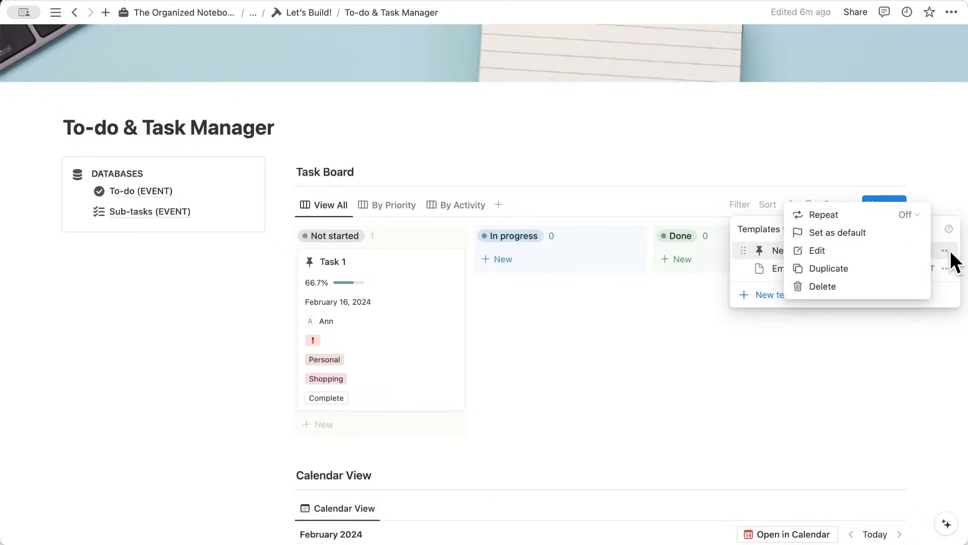
click(868, 235)
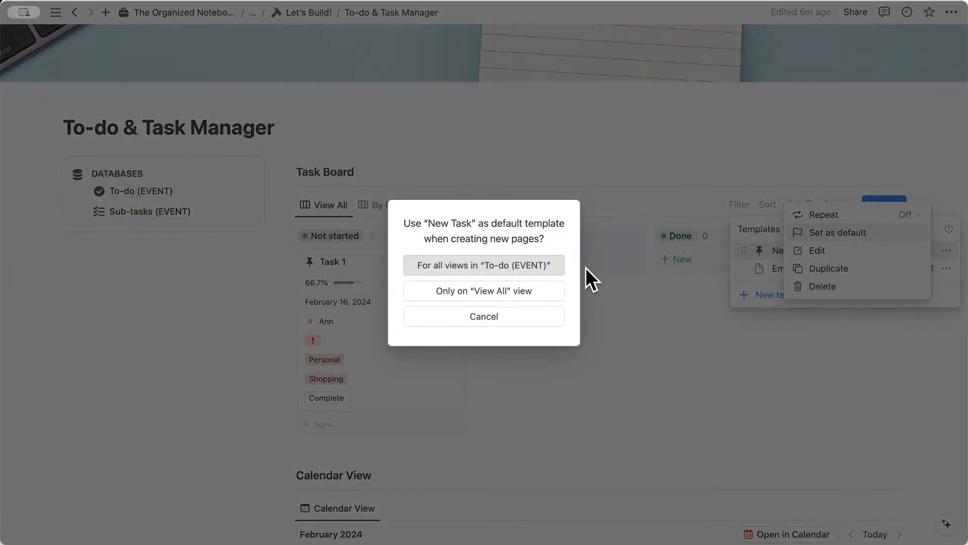
click(470, 267)
click(814, 375)
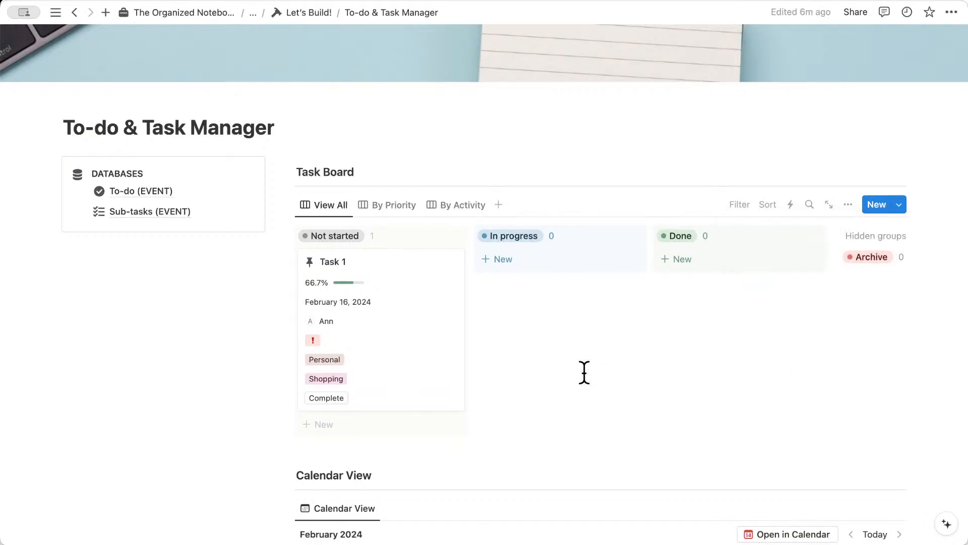
- Move Task 1 to In progress on the Task Board and add a new task under Not started
drag(444, 343, 558, 308)
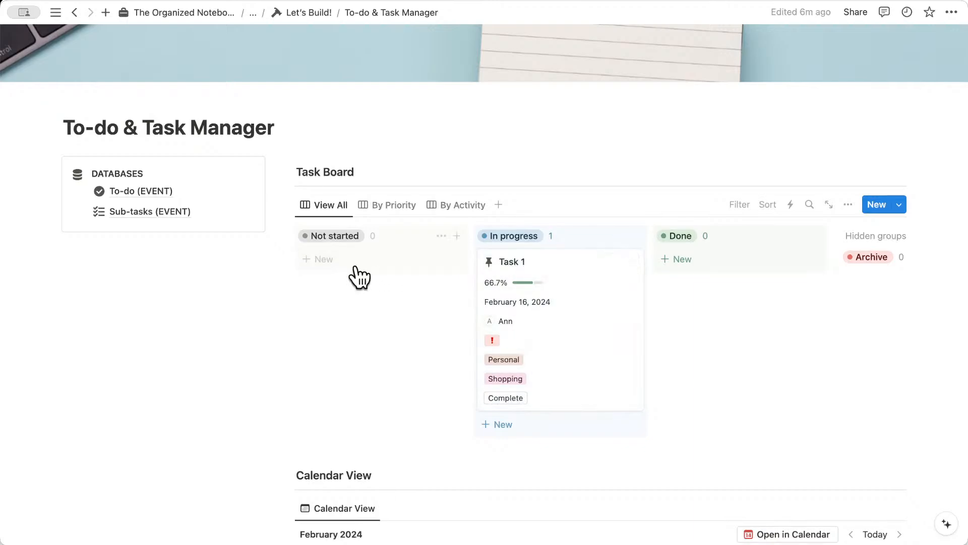
click(381, 268)
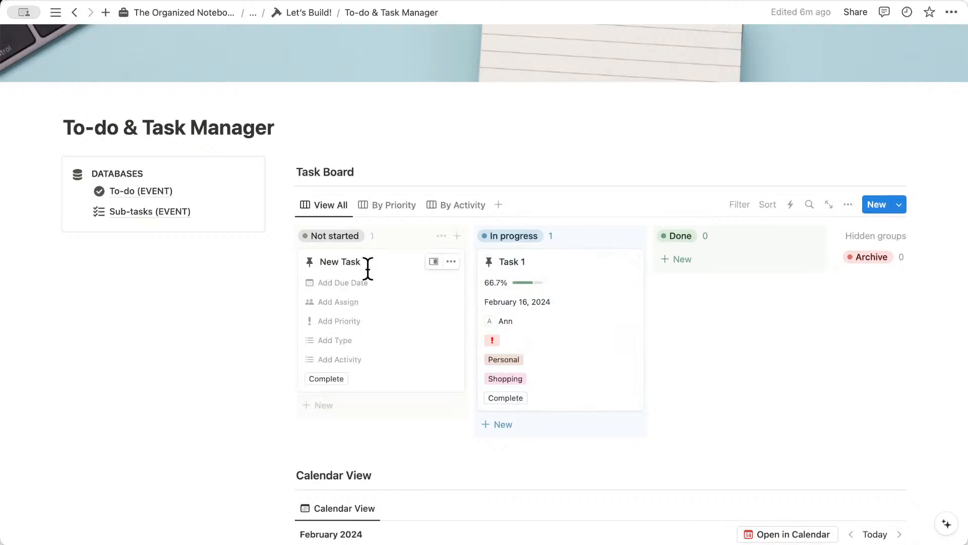
- Set the new task's due date to February 15, 2024 and give it the same assignee as Task 1
click(364, 284)
click(388, 310)
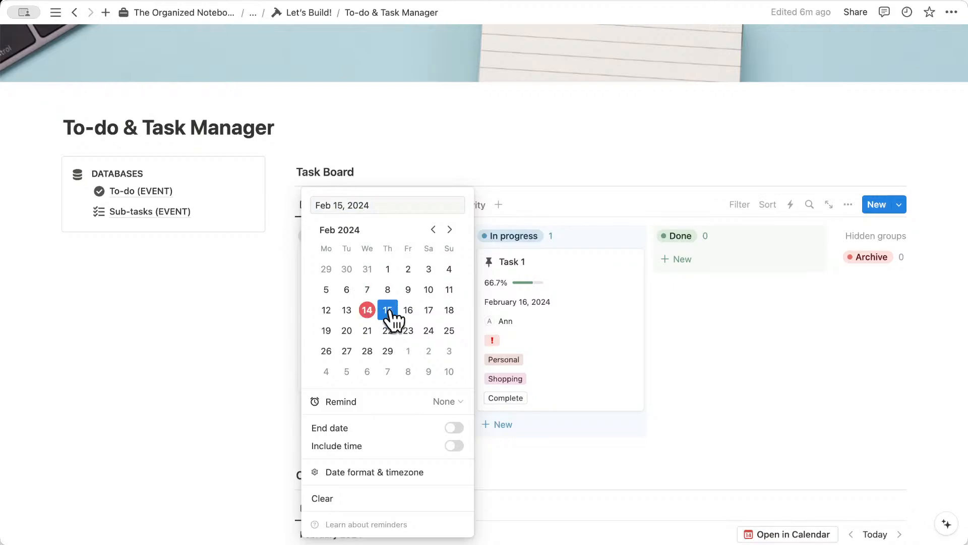
click(249, 328)
click(364, 305)
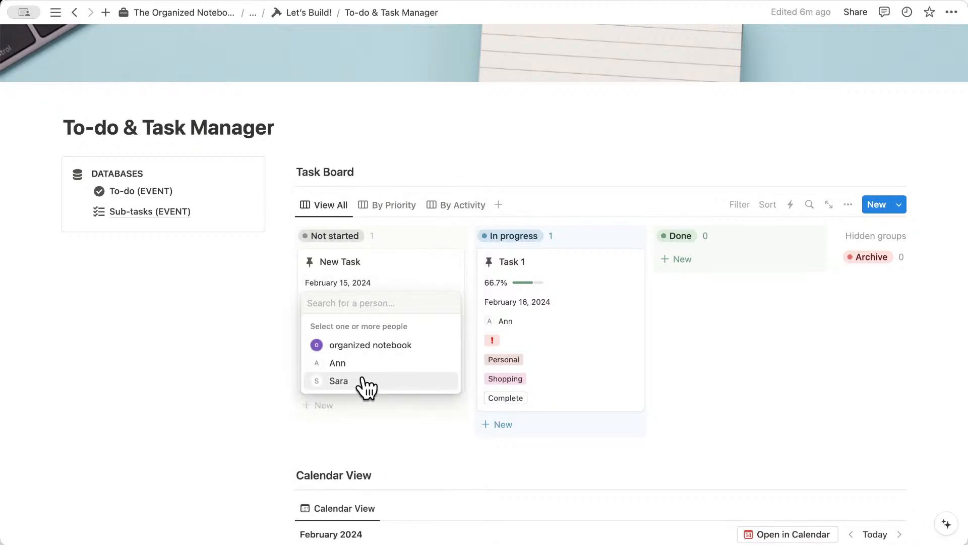
click(368, 364)
click(423, 256)
- Set the new task's priority to "! !", its type to Work and its activity to Computer
click(392, 320)
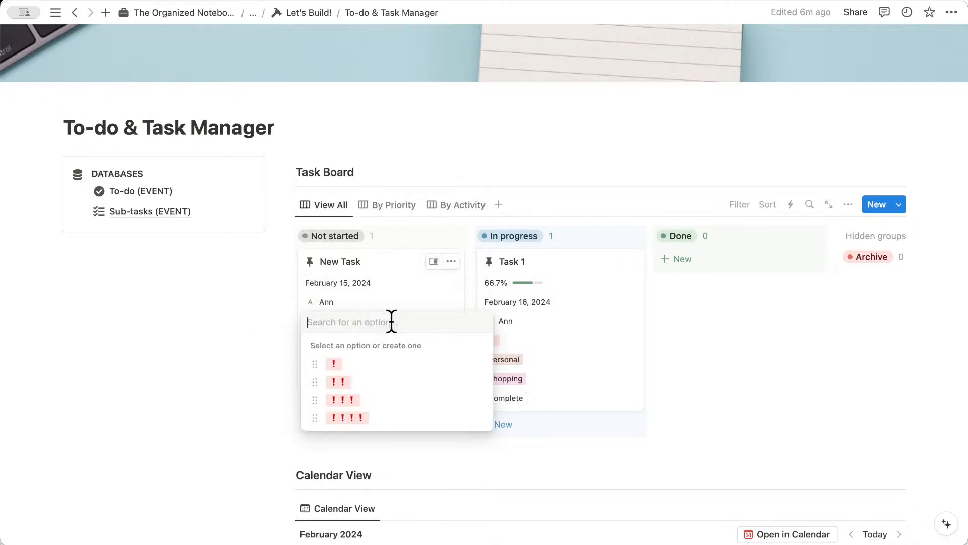
click(385, 384)
click(389, 341)
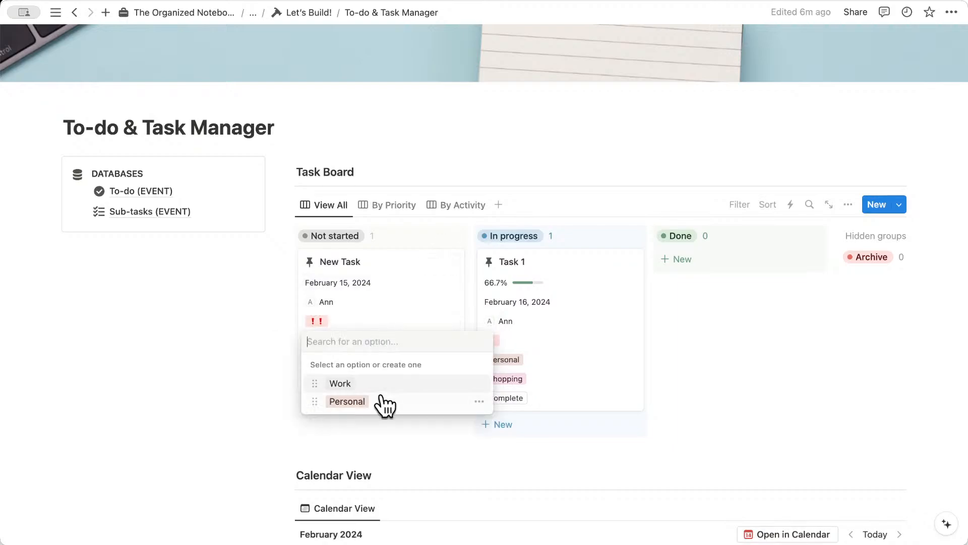
click(387, 384)
click(392, 324)
click(374, 359)
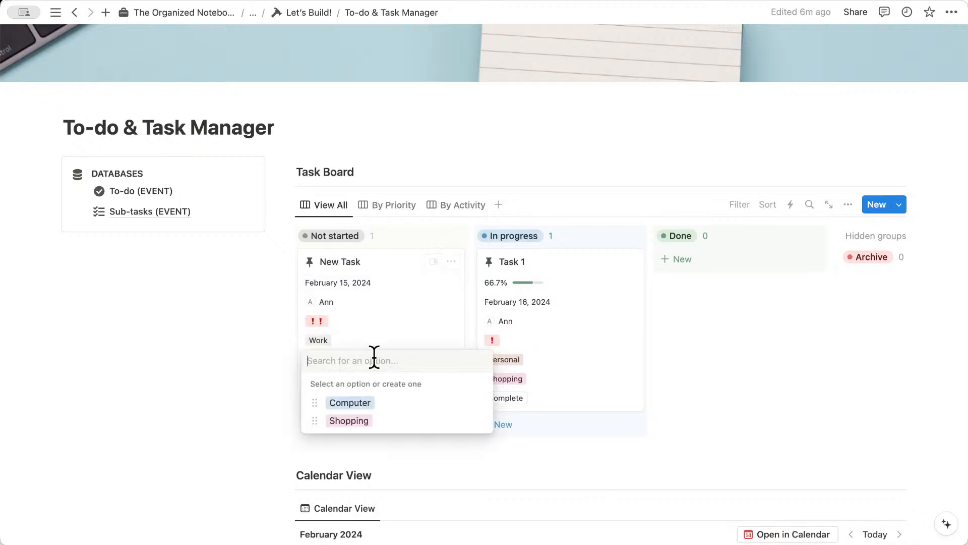
click(389, 402)
click(394, 326)
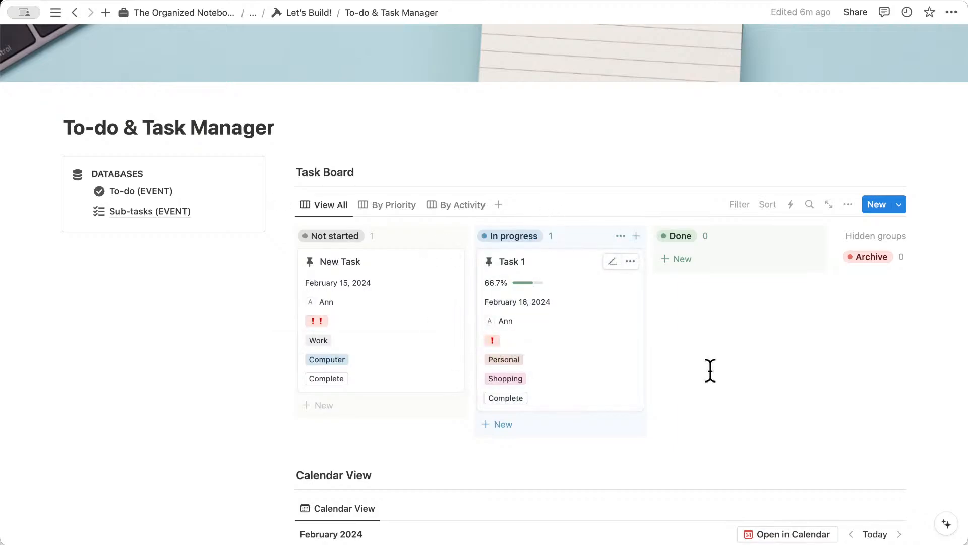
- Open the new task to review its properties and Sub-tasks table, and close it
click(415, 353)
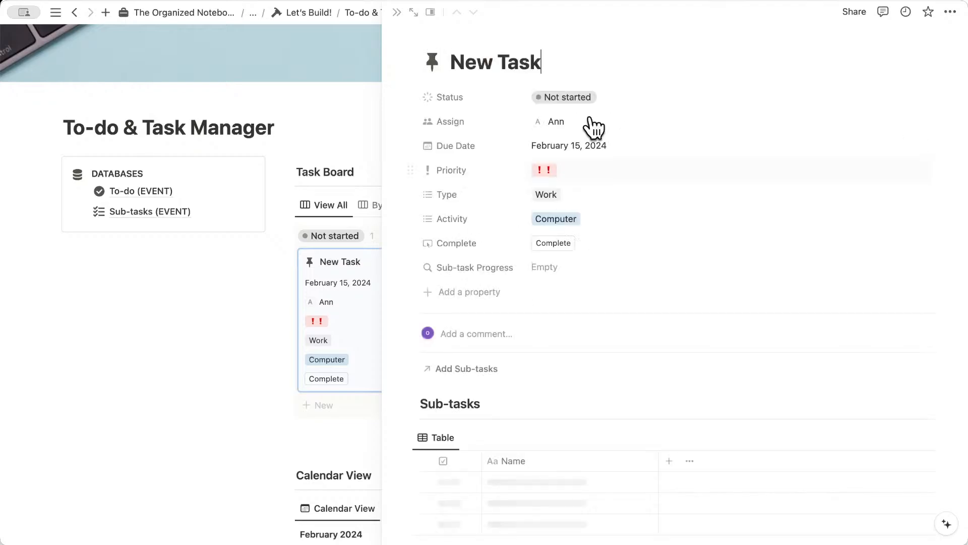
scroll(558, 404, down, 2)
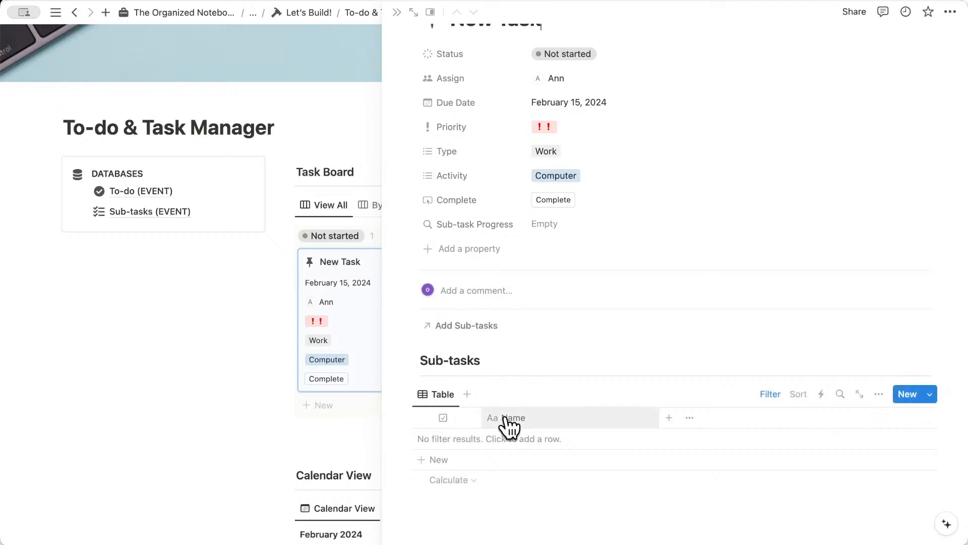
scroll(510, 424, up, 2)
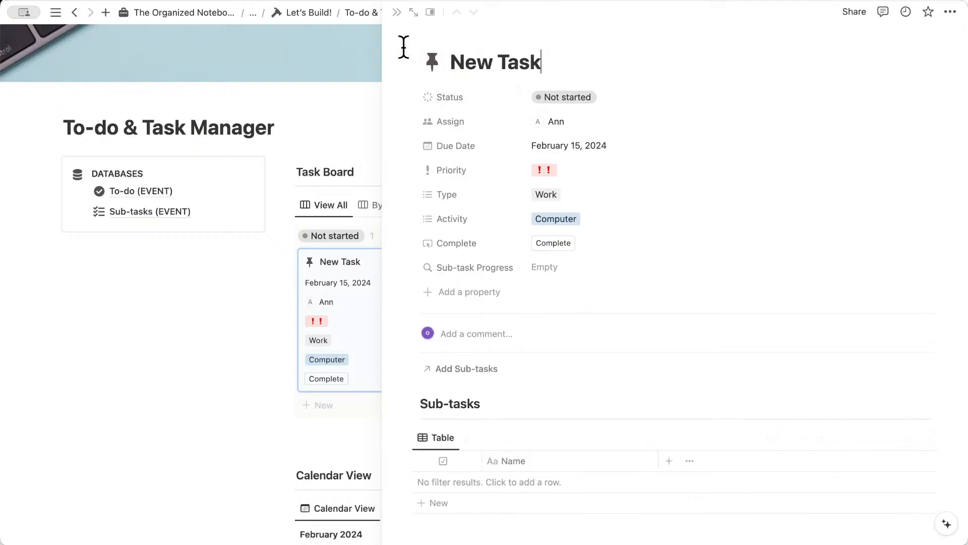
click(397, 12)
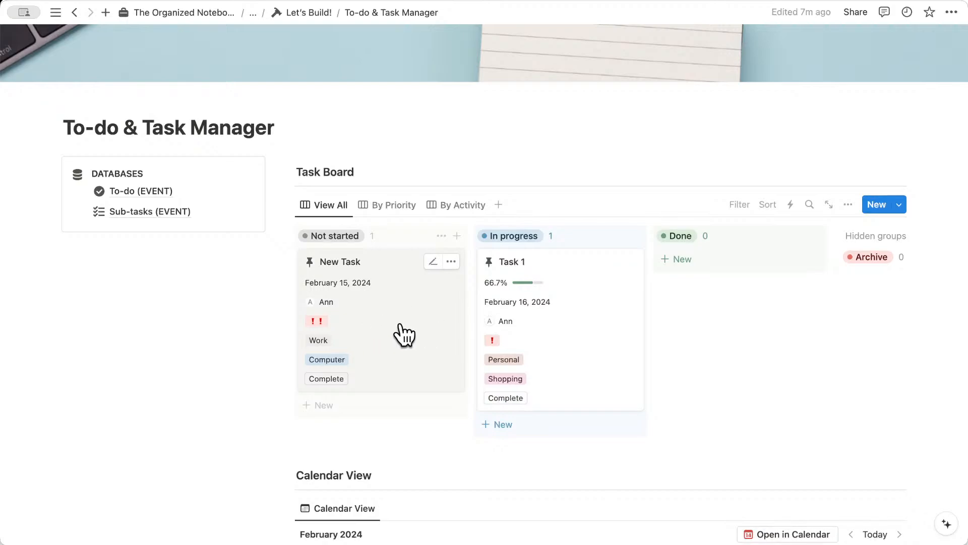
- Duplicate the New Task template of To-do (EVENT) and rename the copy "Take out trash"
click(902, 205)
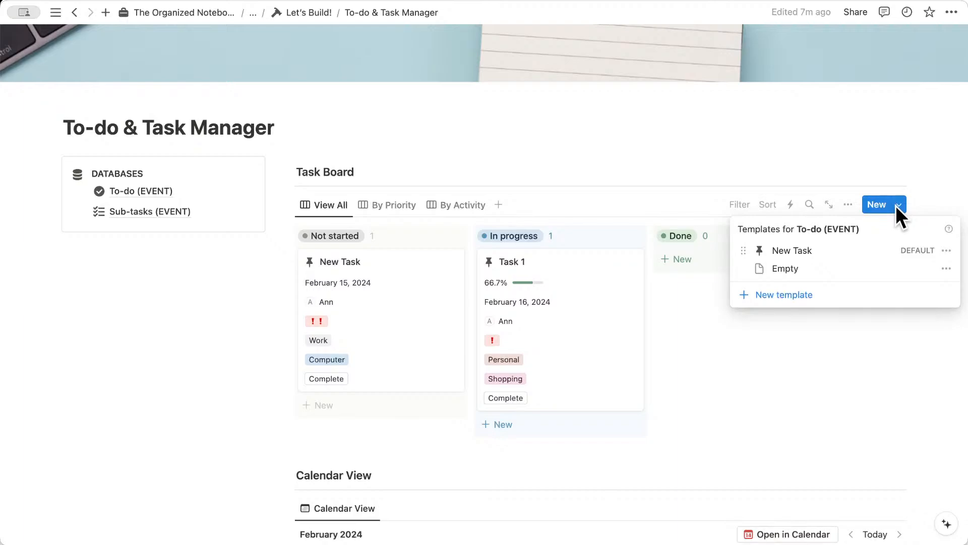
click(901, 205)
click(901, 204)
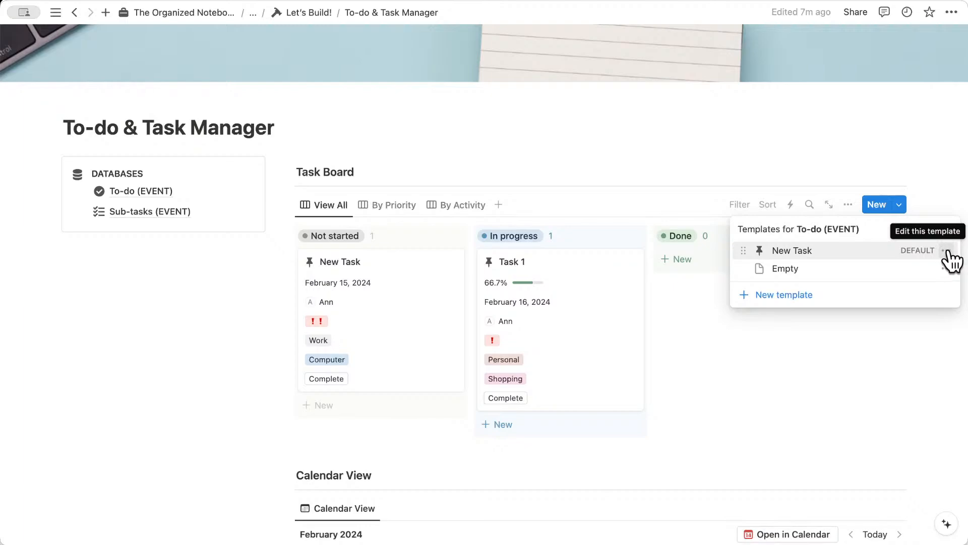
click(947, 252)
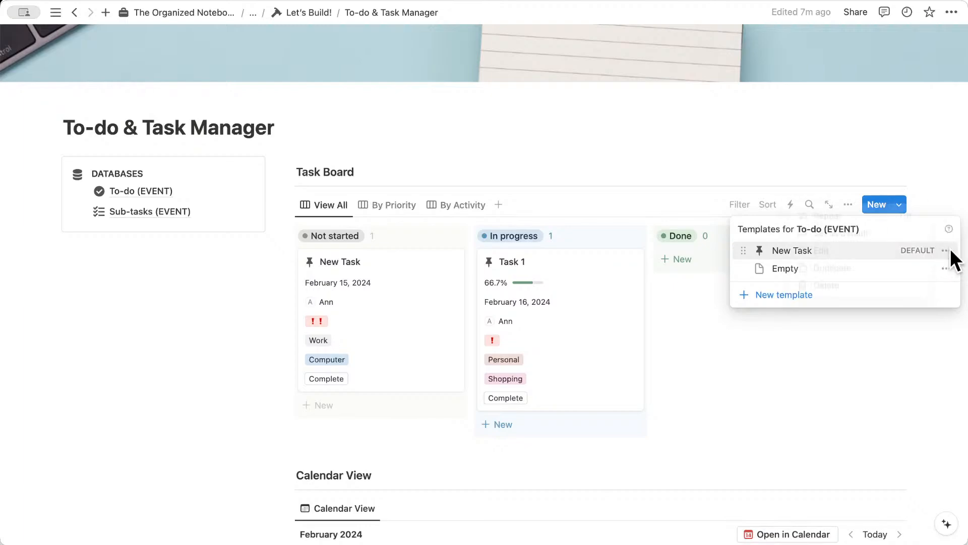
click(900, 277)
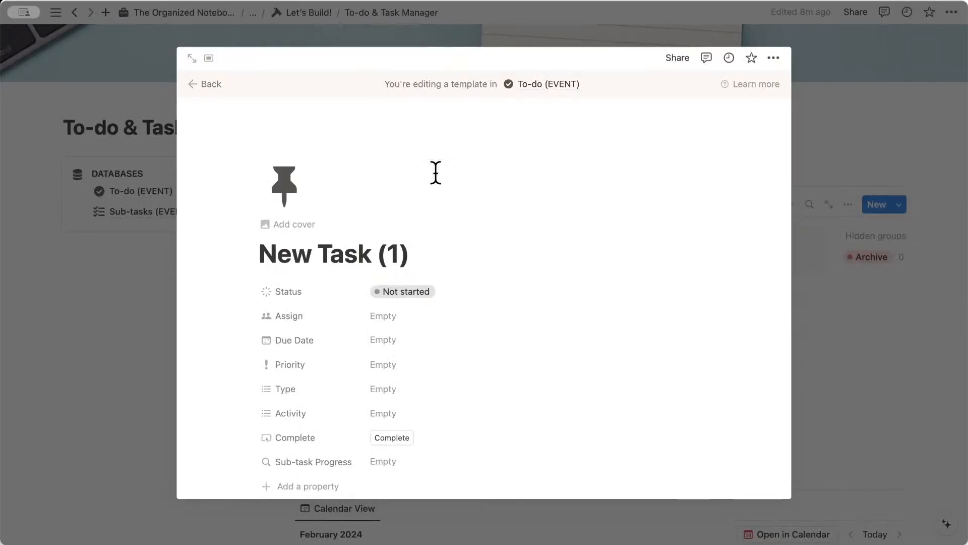
triple_click(319, 255)
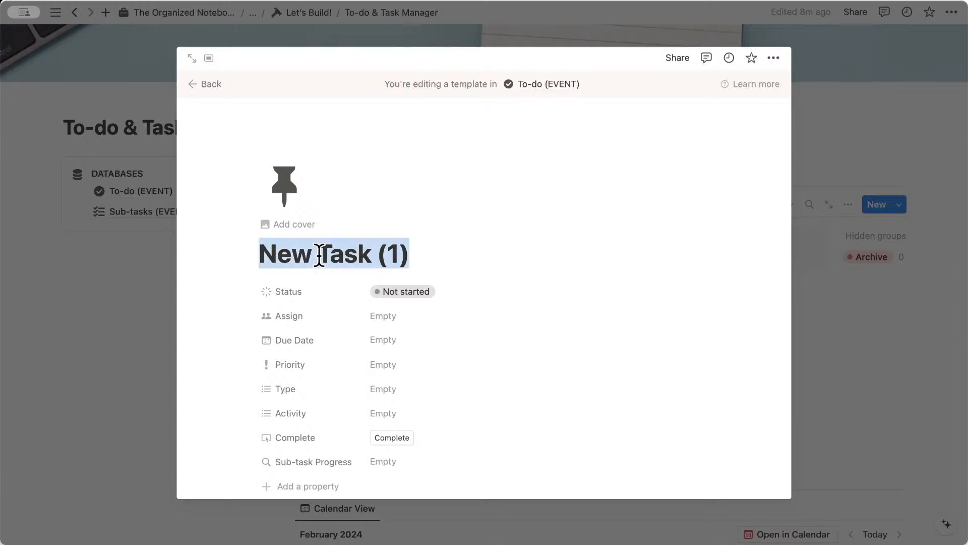
text(Take)
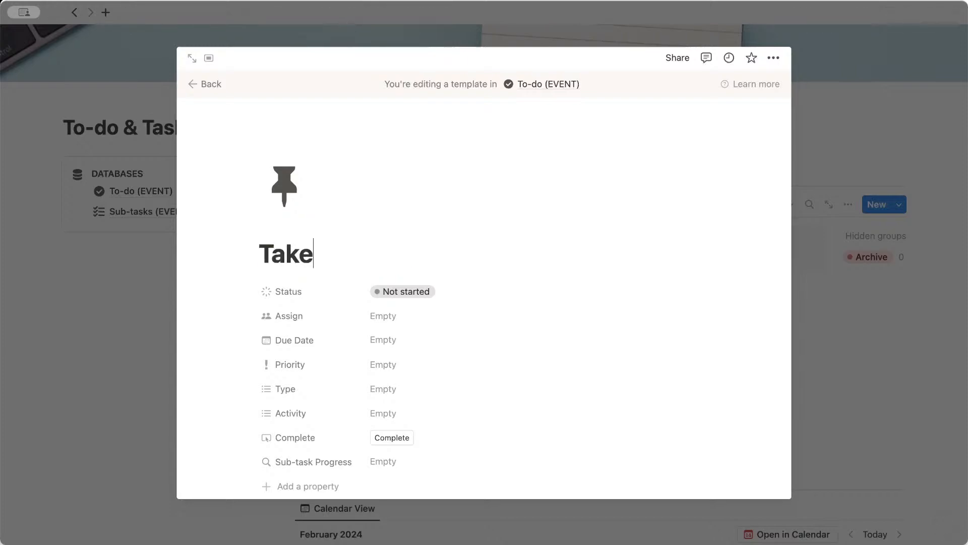
text( out trash)
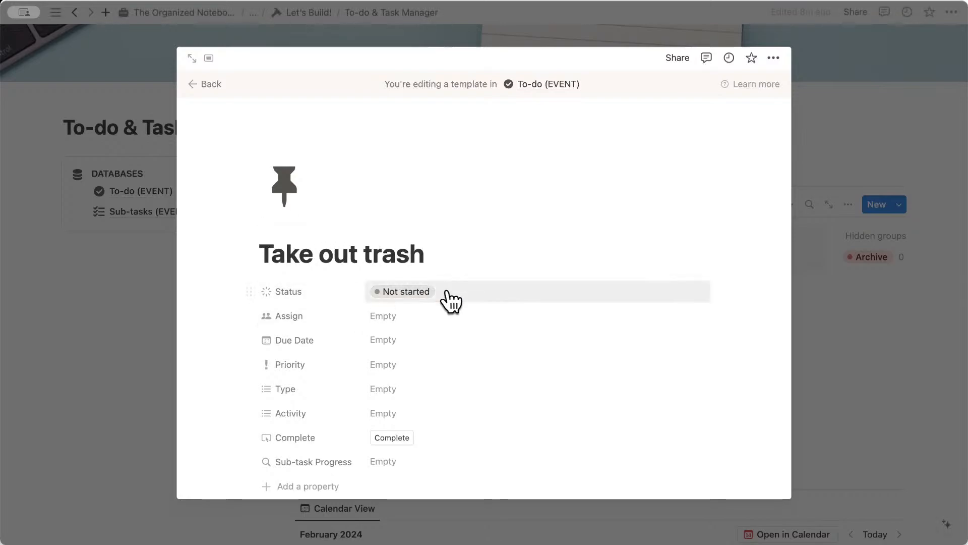
scroll(449, 298, down, 6)
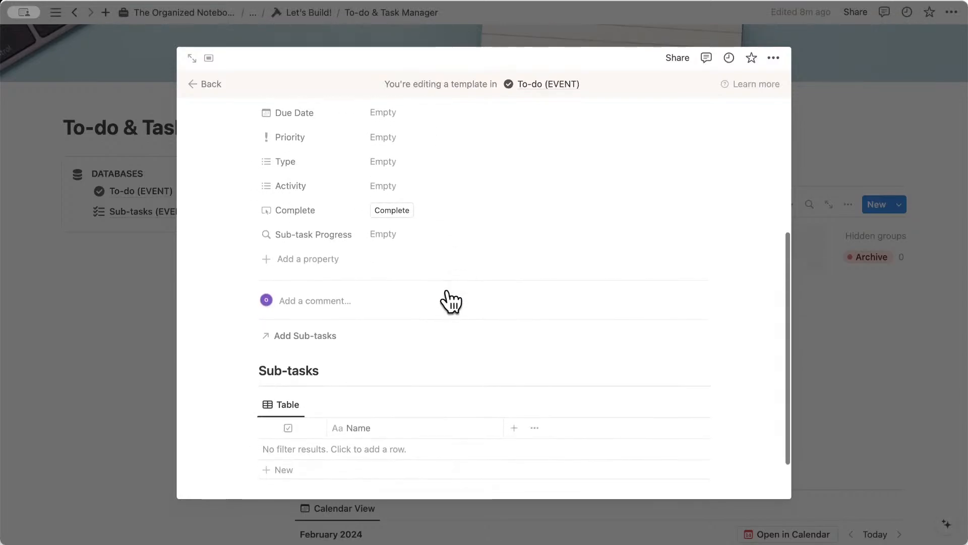
scroll(448, 290, up, 6)
click(211, 84)
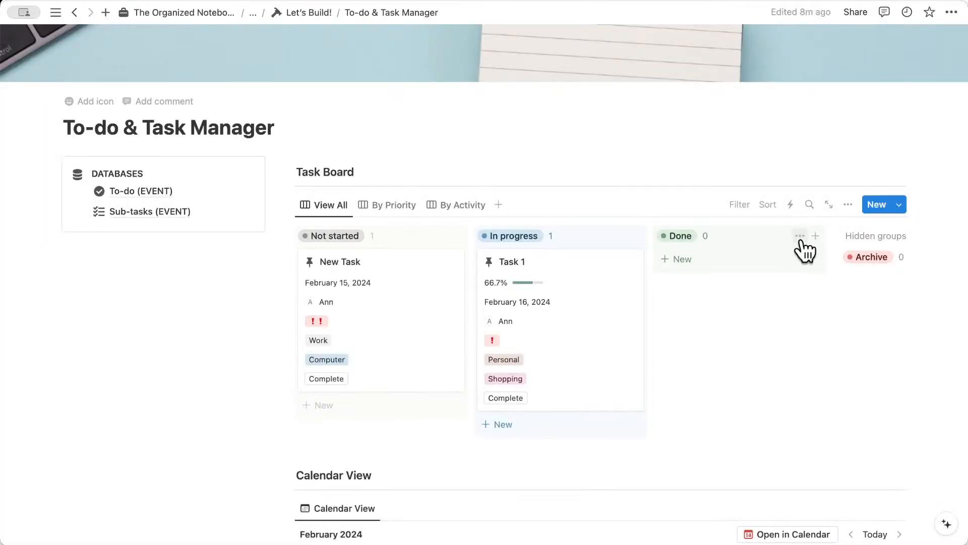
- Try the weekly repeat schedule for the "Take out trash" template and leave it without saving
click(899, 204)
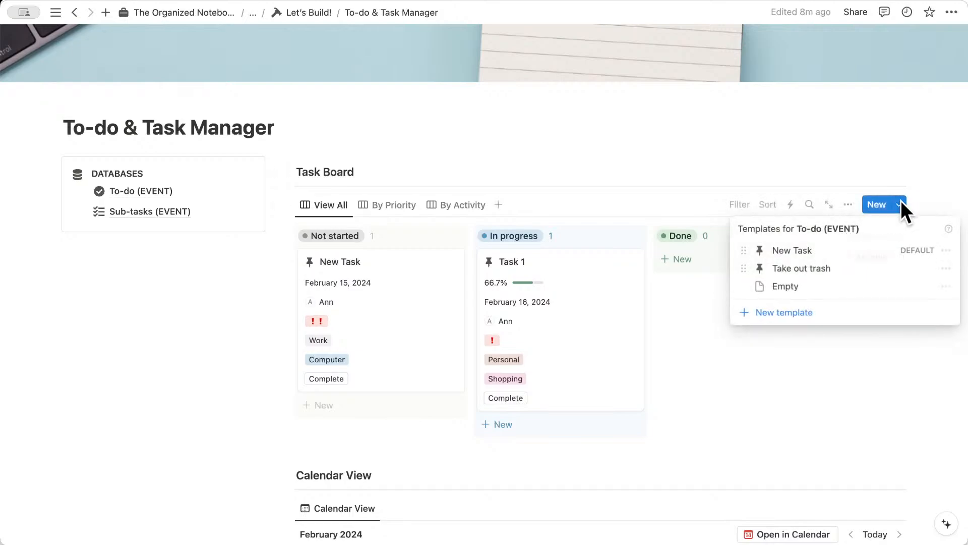
click(946, 268)
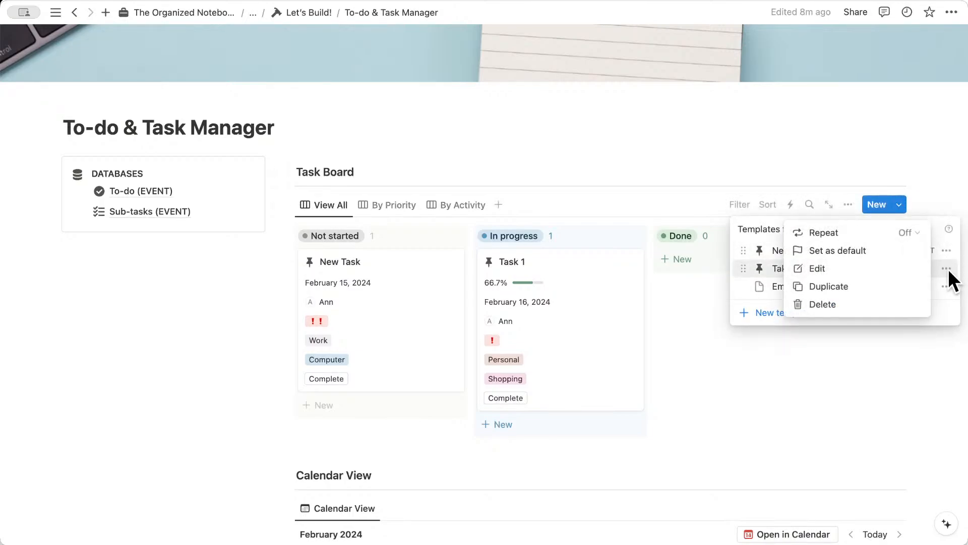
click(914, 232)
click(897, 274)
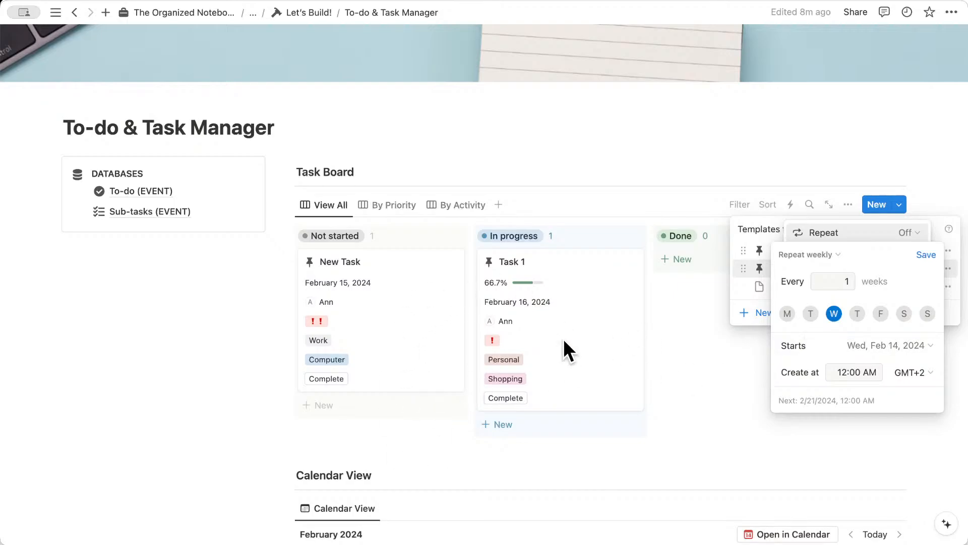
click(743, 268)
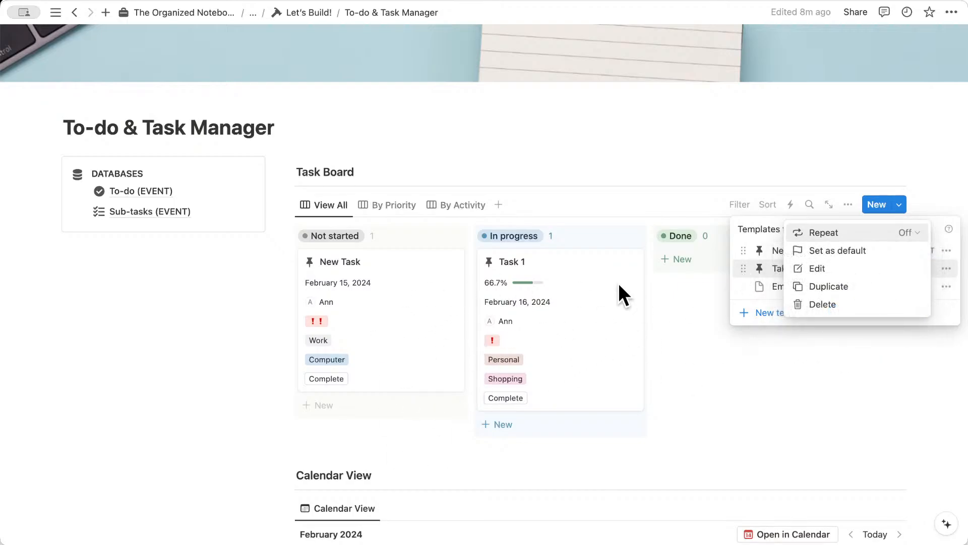
click(956, 270)
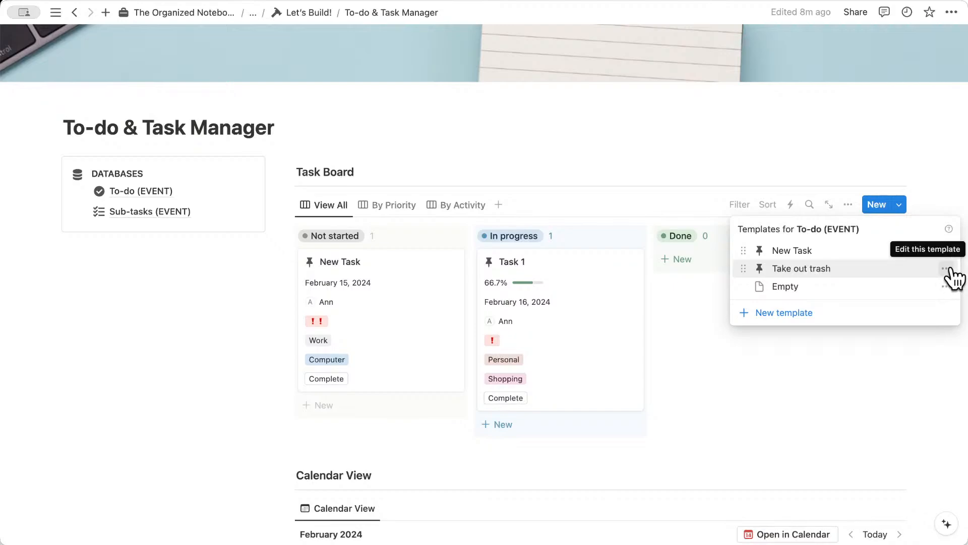
- Delete the "Take out trash" template from To-do (EVENT)
click(946, 269)
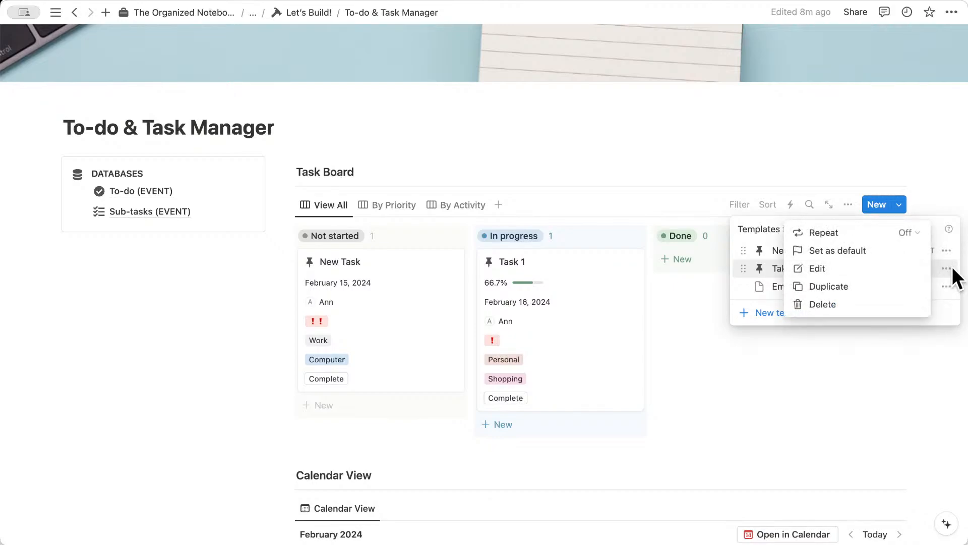
click(885, 304)
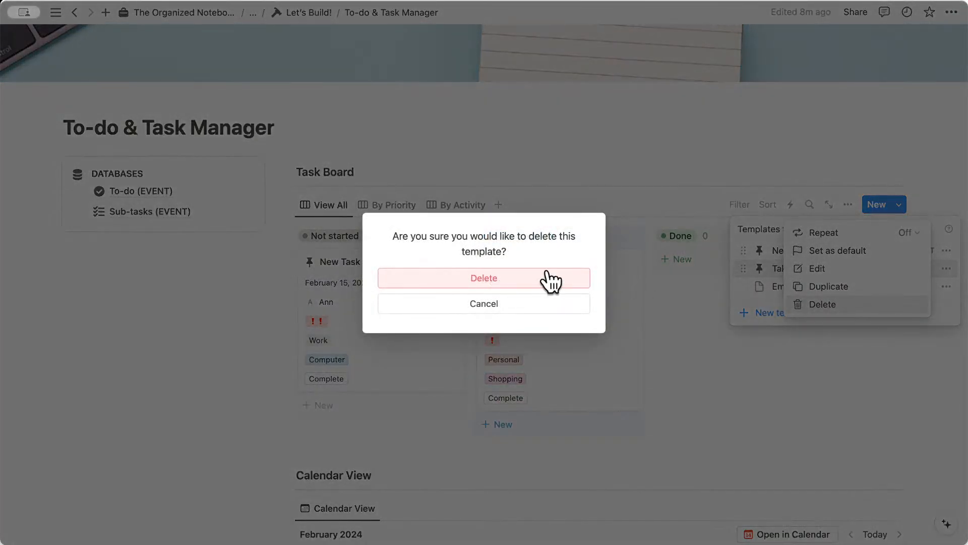
click(544, 281)
click(931, 192)
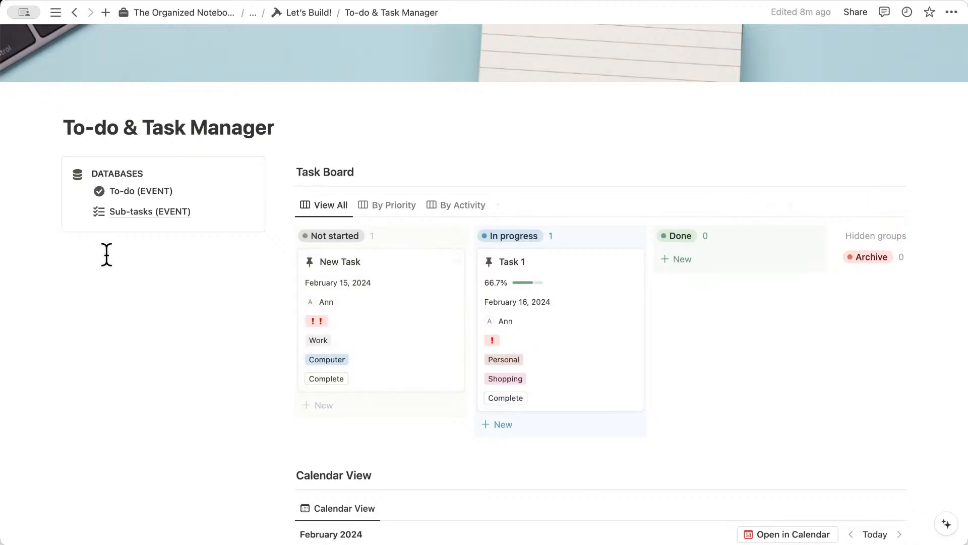
- Add a callout below the DATABASES callout and give it the horizontal-lines menu icon
click(110, 252)
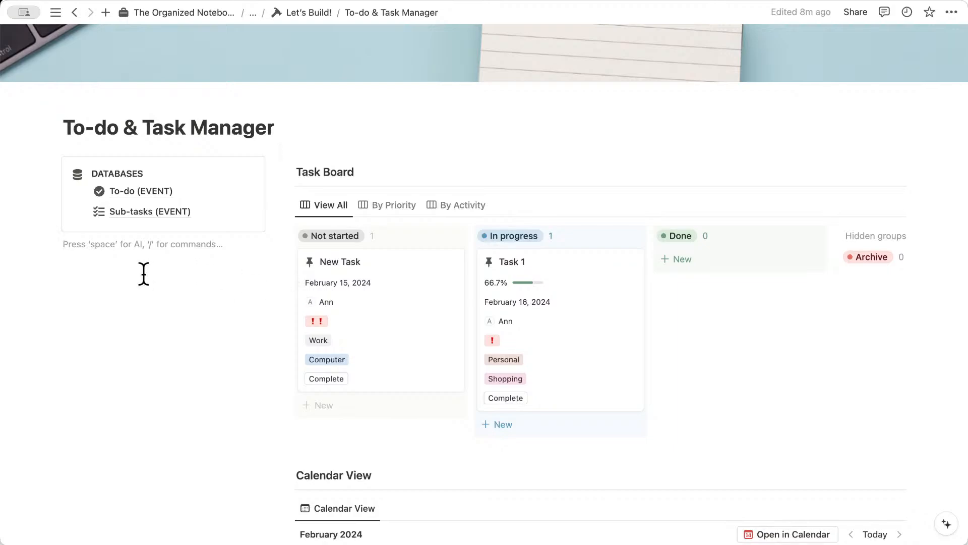
text(/call)
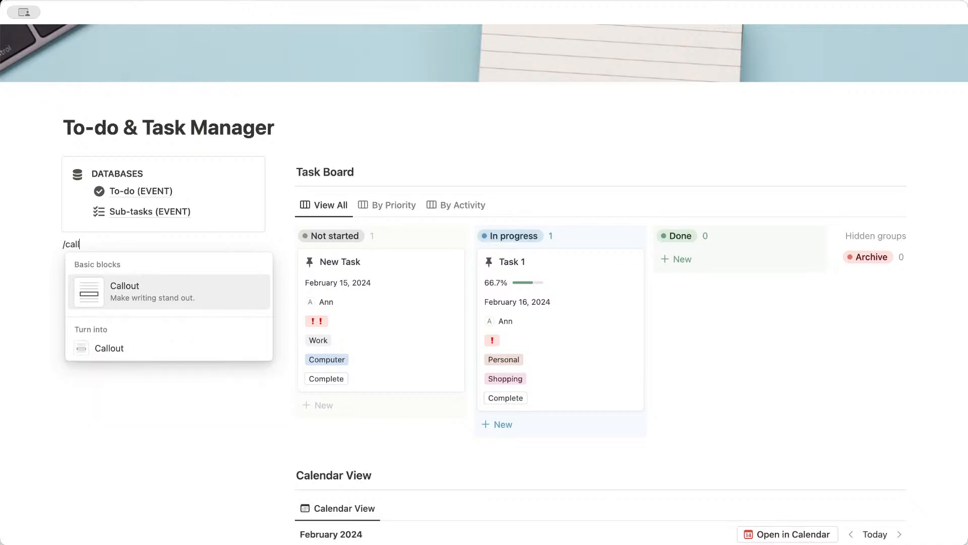
click(160, 298)
click(78, 256)
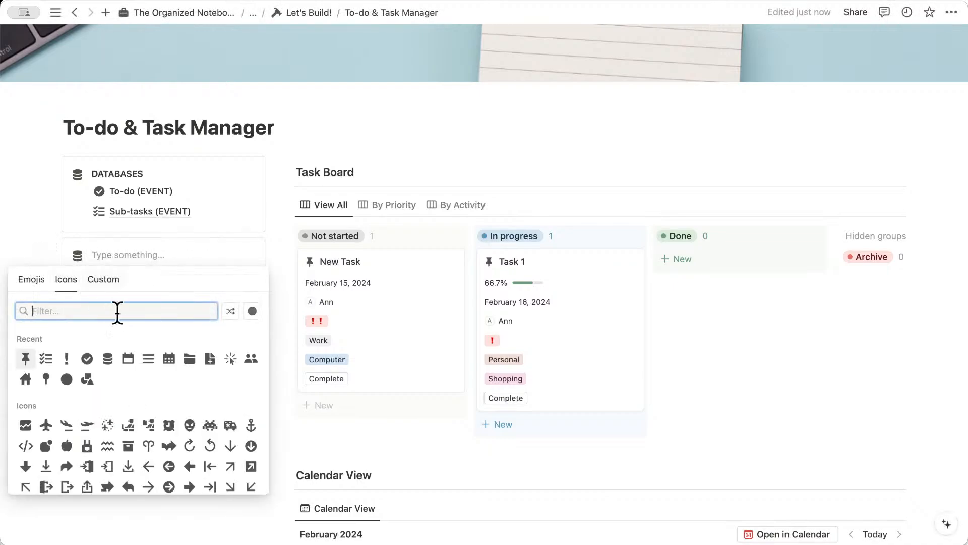
click(148, 358)
- Title the new callout "NAVIGATION" in bold and start an empty line beneath the title
click(124, 256)
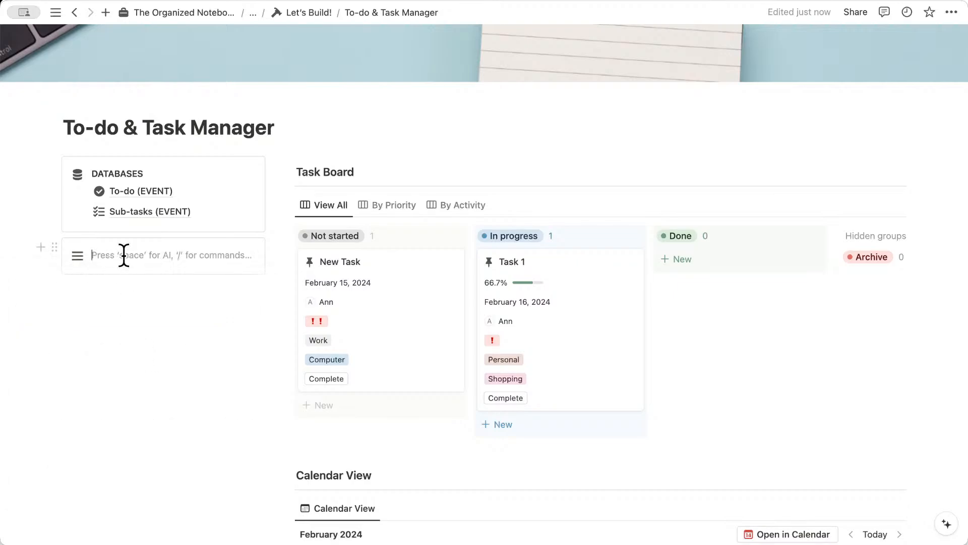
text(NAVIGATION)
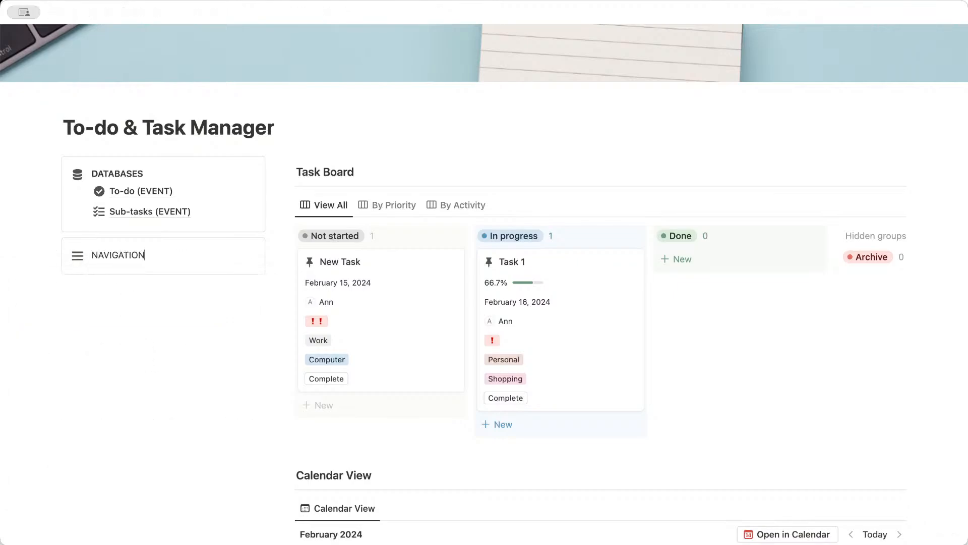
double_click(123, 253)
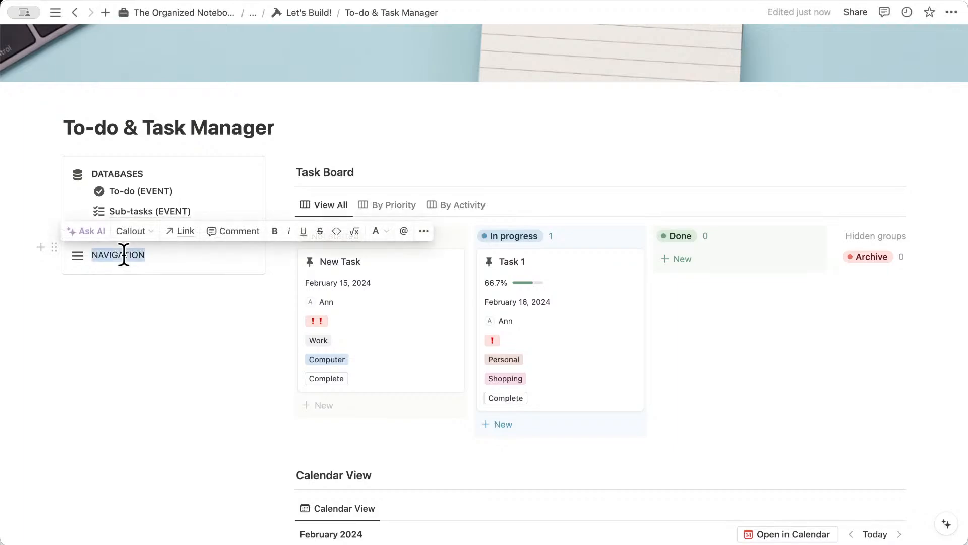
click(190, 258)
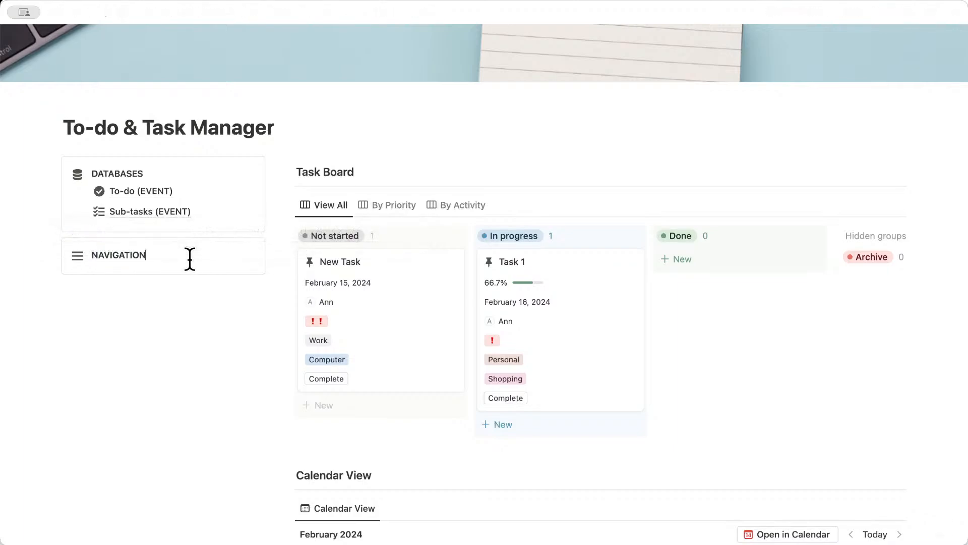
key(Return)
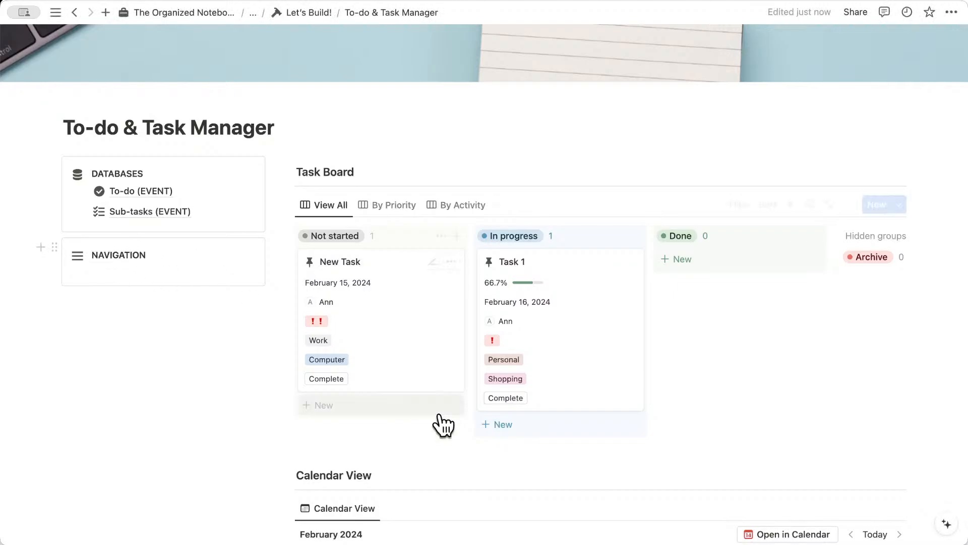
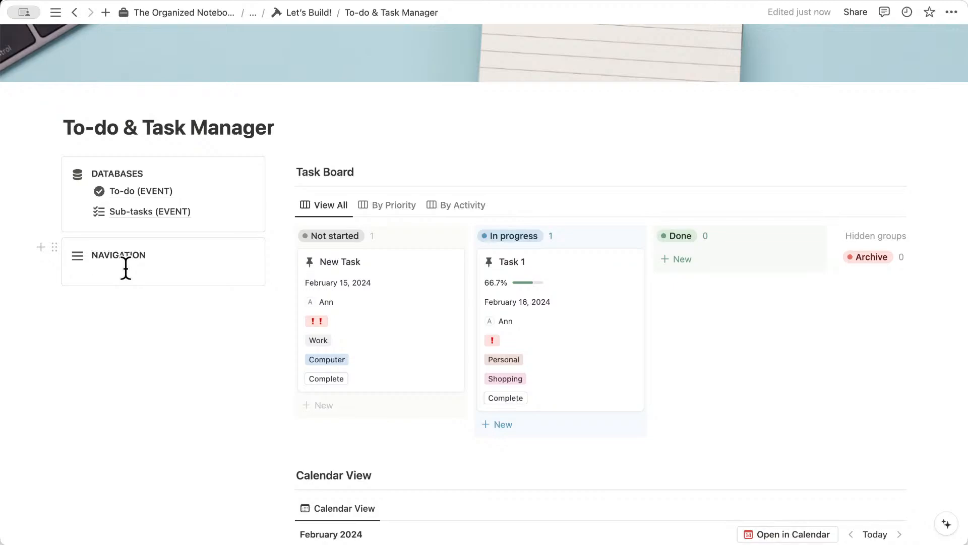
- Insert a button block named "Add New Task" and give it the page-with-plus icon
text(/b)
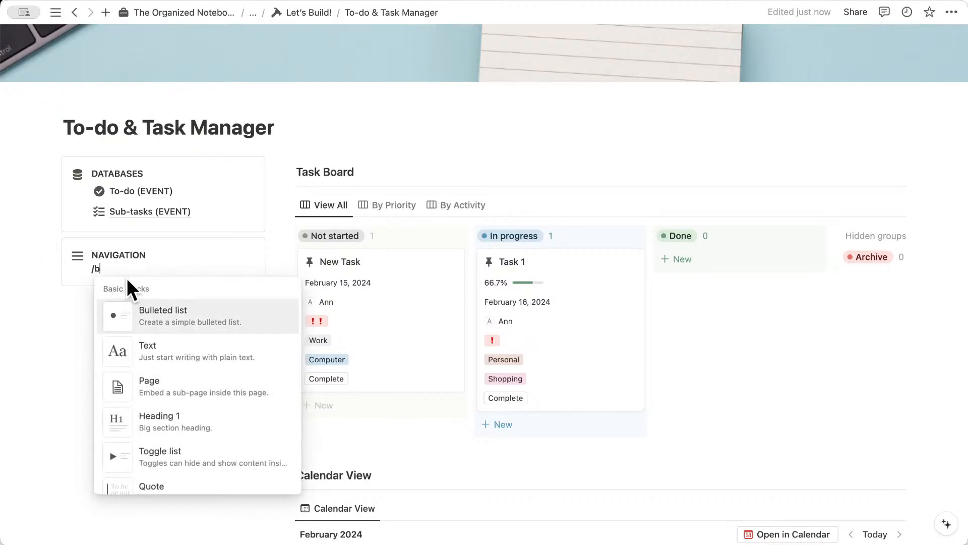
text(ut)
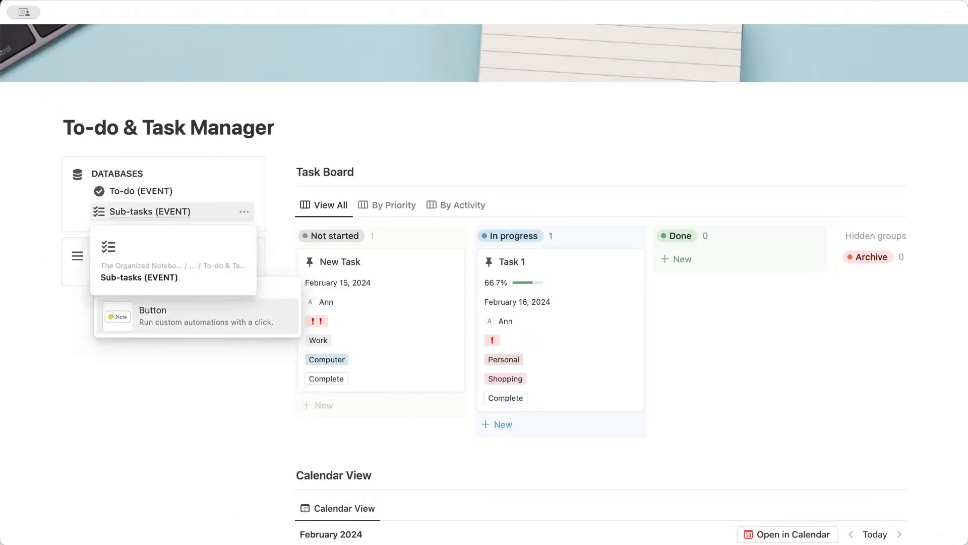
click(205, 328)
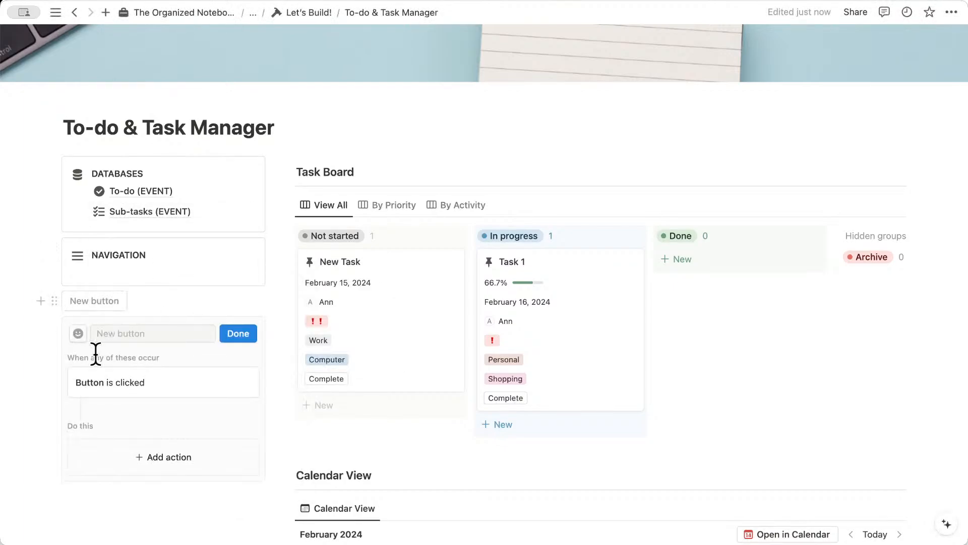
click(122, 335)
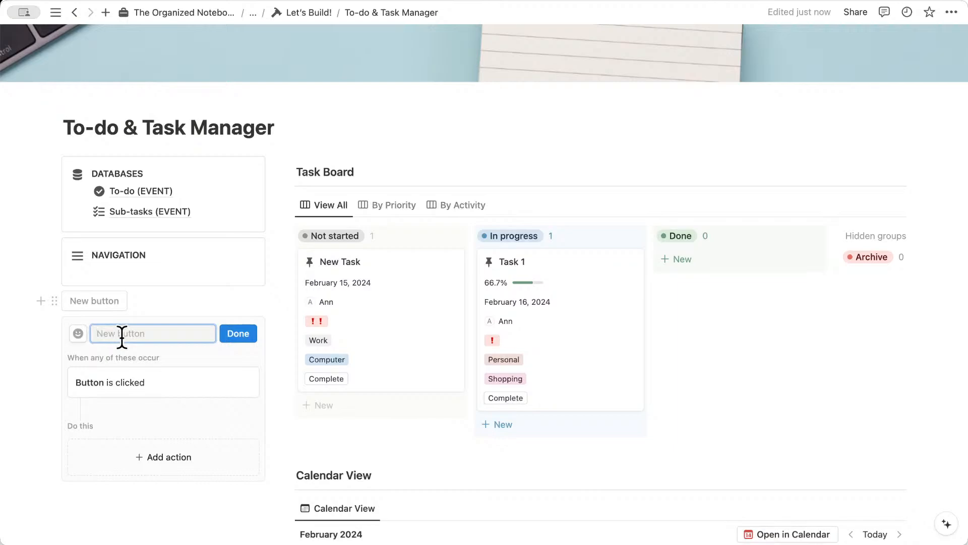
text(N)
key(BackSpace)
text(Add New Task)
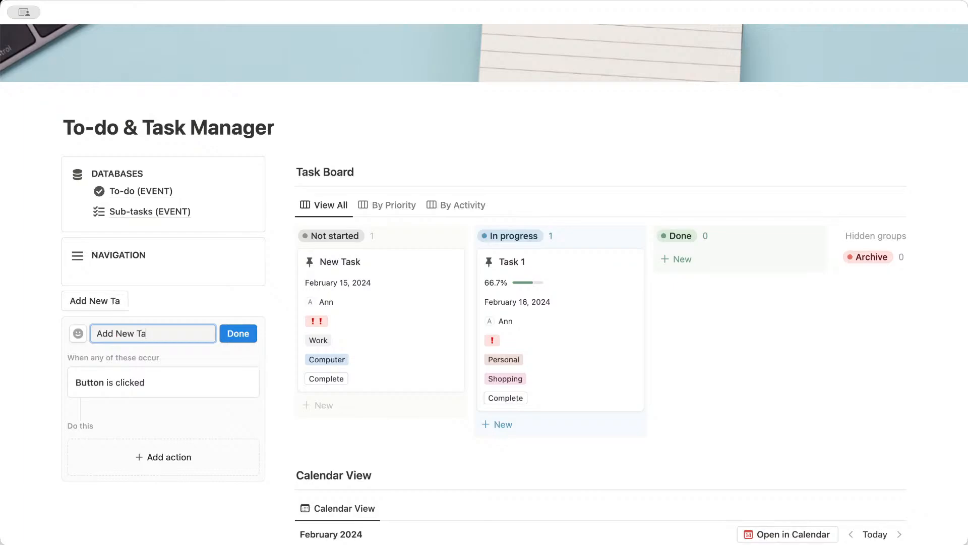
click(78, 333)
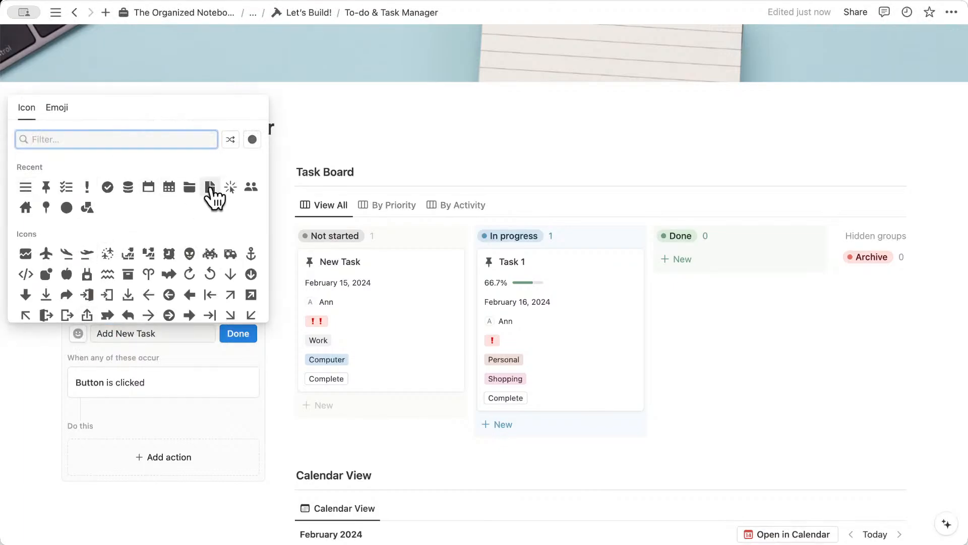
click(210, 186)
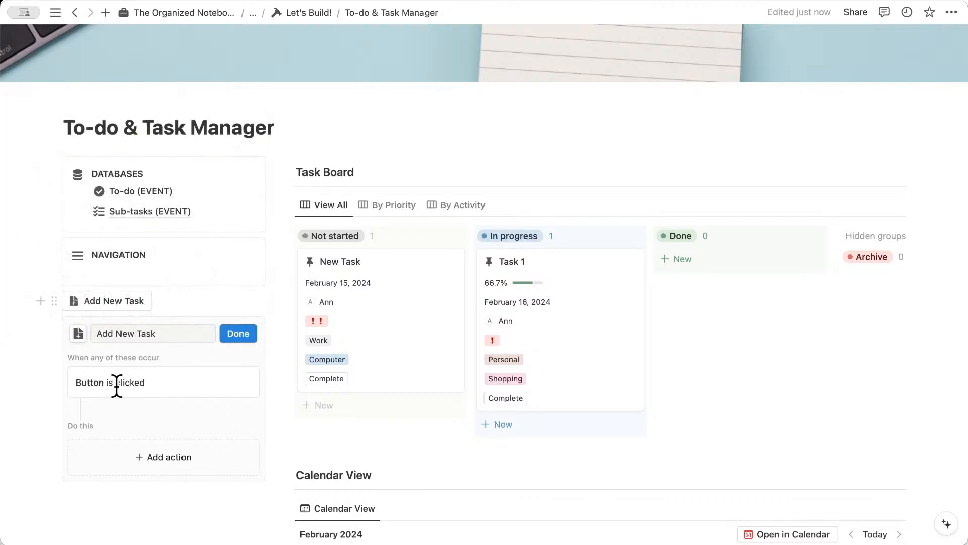
- Make the button add a page to To-do (EVENT) using the New Task template, without setting further properties
scroll(192, 385, down, 1)
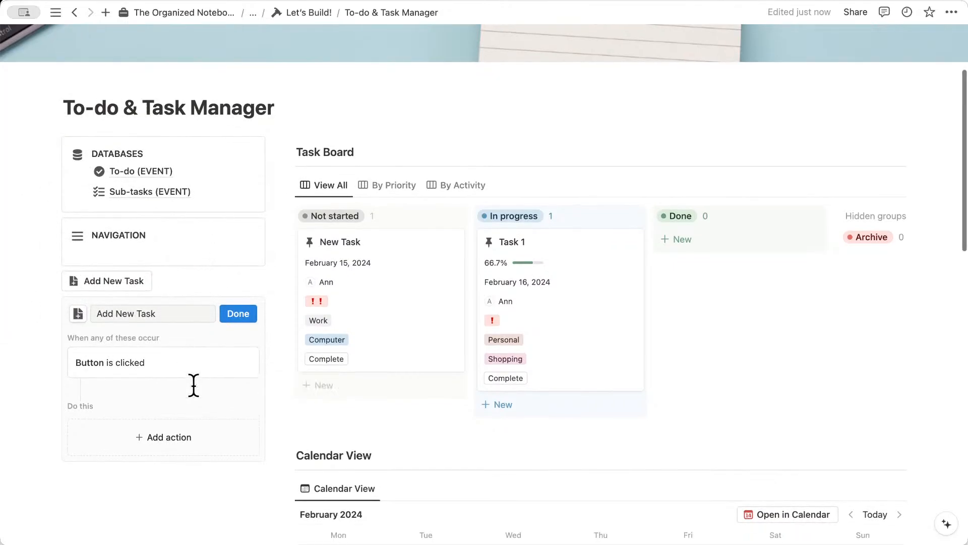
click(196, 439)
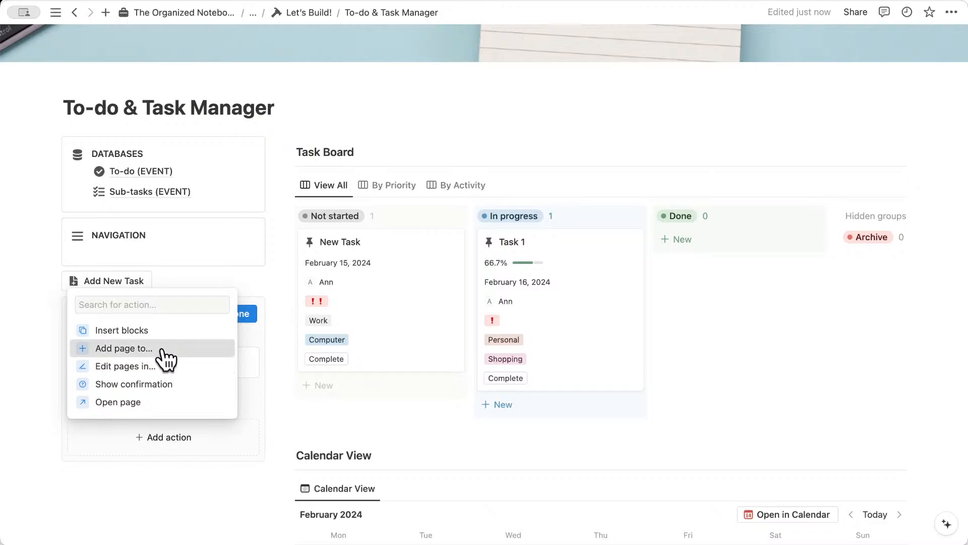
click(161, 348)
click(180, 437)
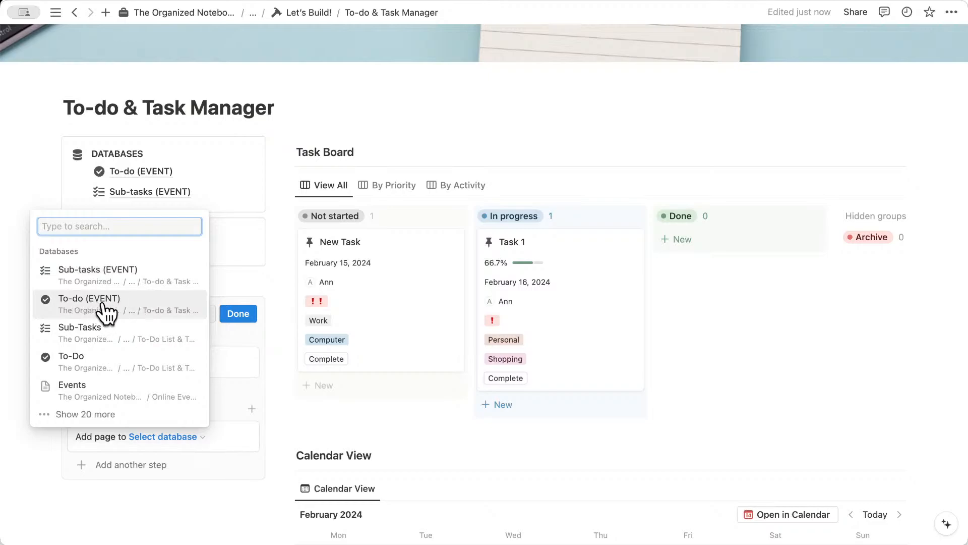
click(79, 309)
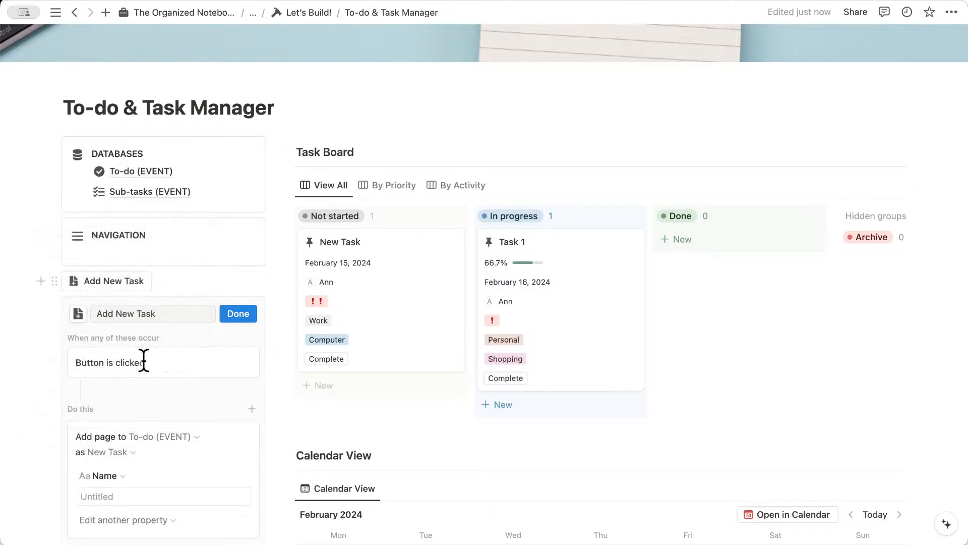
scroll(162, 373, down, 5)
click(112, 275)
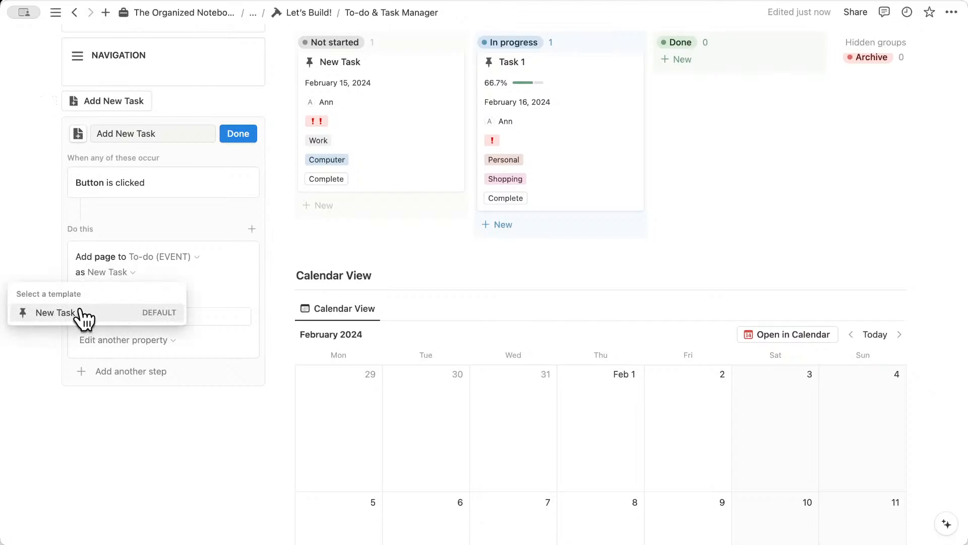
click(164, 274)
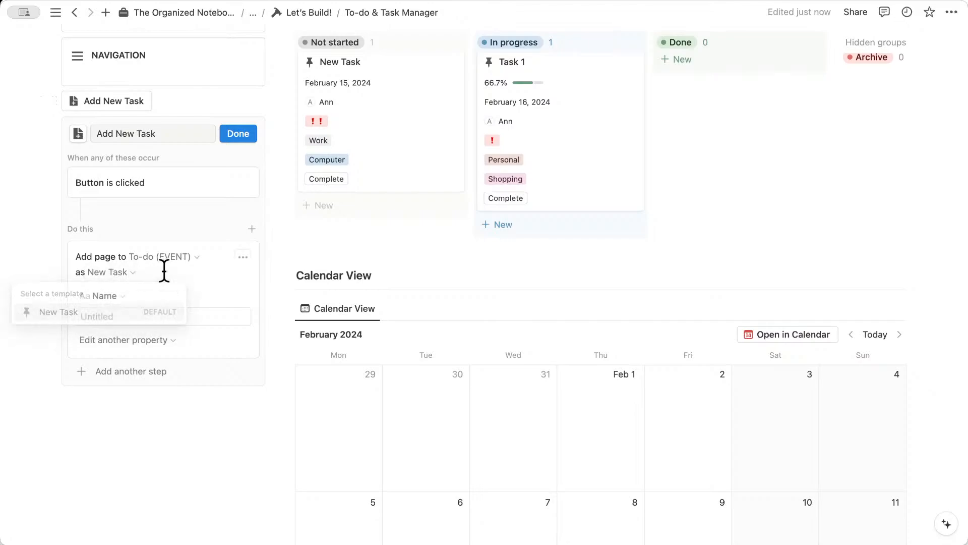
click(163, 346)
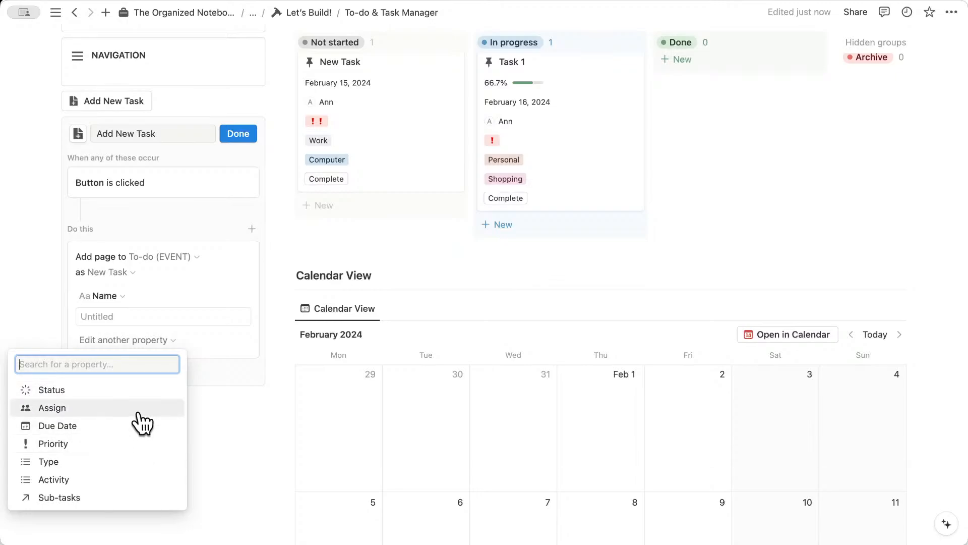
click(193, 289)
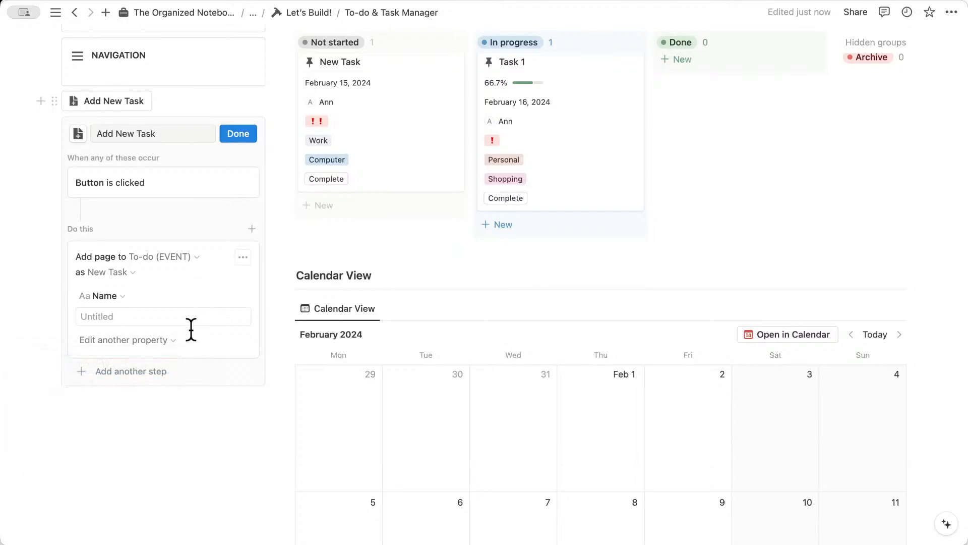
- Add a second button action that opens the new page added in Center peek
click(157, 375)
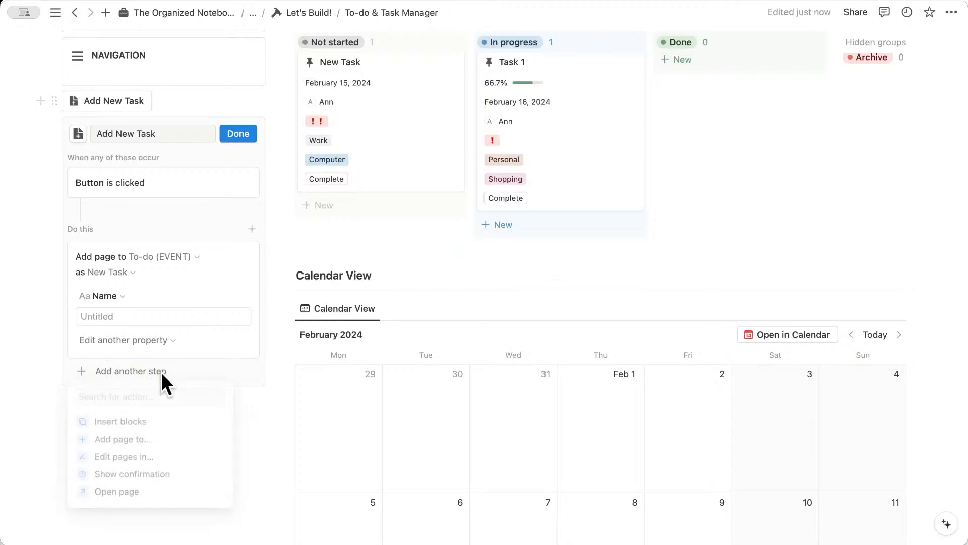
click(157, 493)
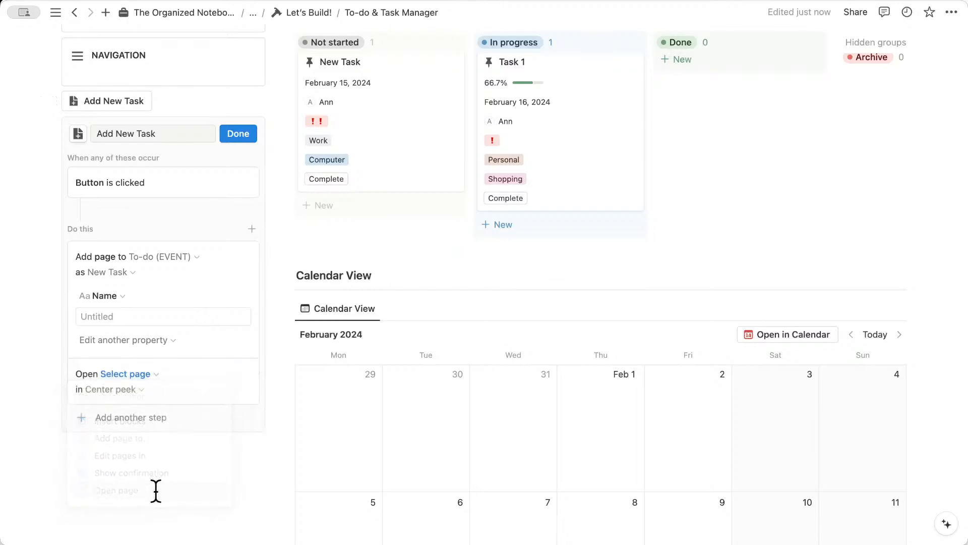
click(137, 374)
click(65, 163)
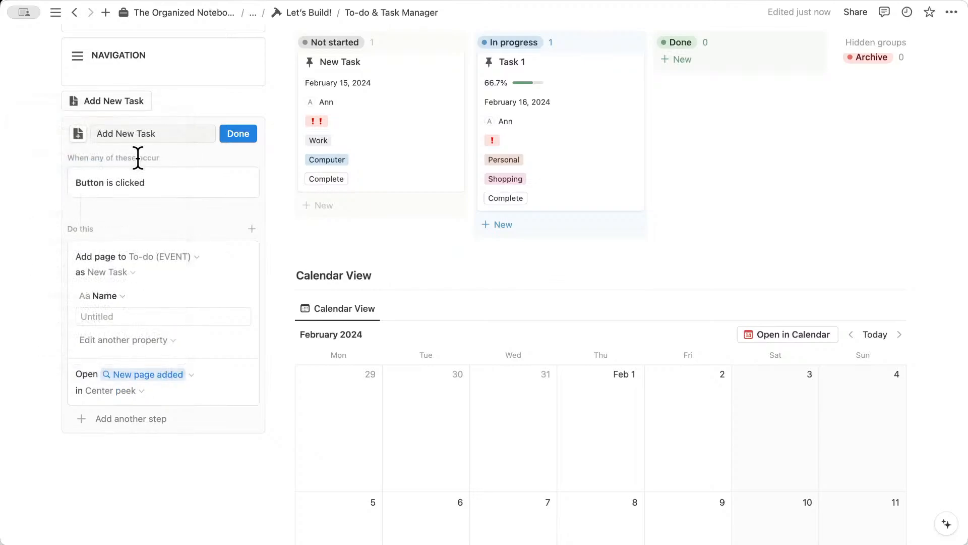
click(118, 392)
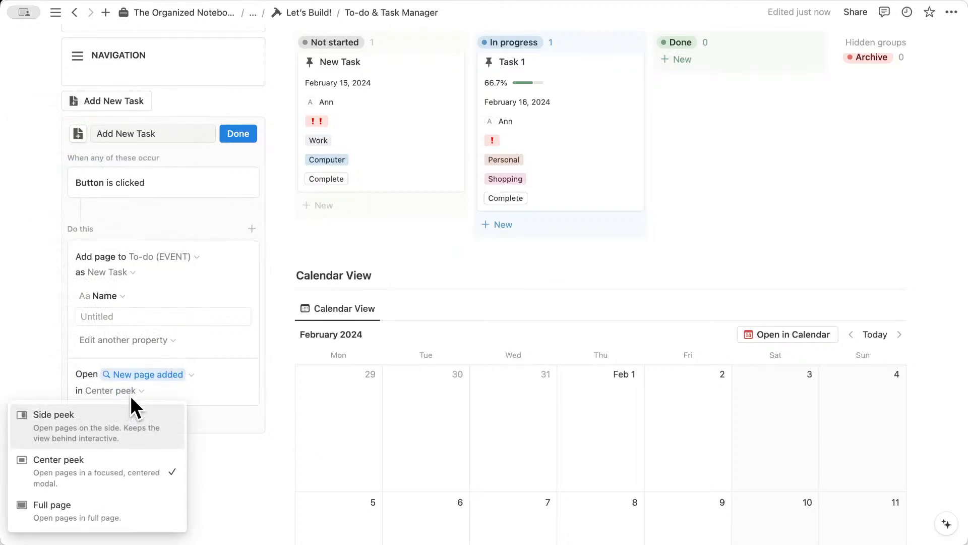
click(142, 463)
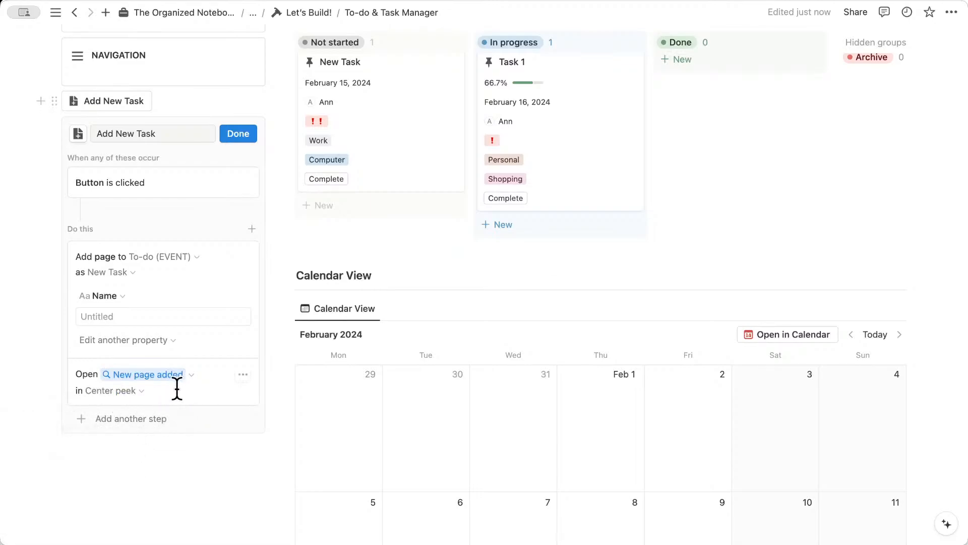
- Finish the button setup and move the Add New Task button inside the NAVIGATION callout
scroll(172, 394, up, 1)
click(247, 170)
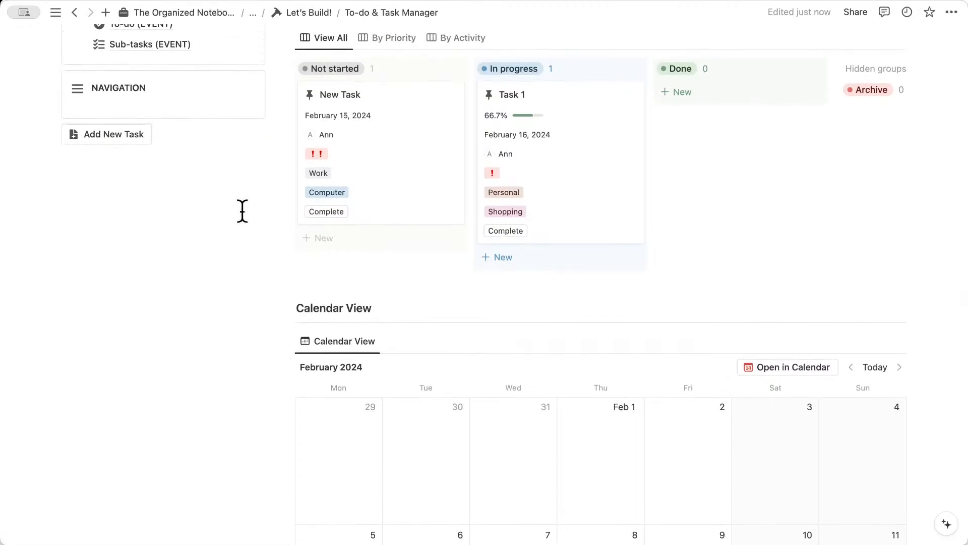
scroll(242, 212, up, 4)
drag(97, 314, 123, 277)
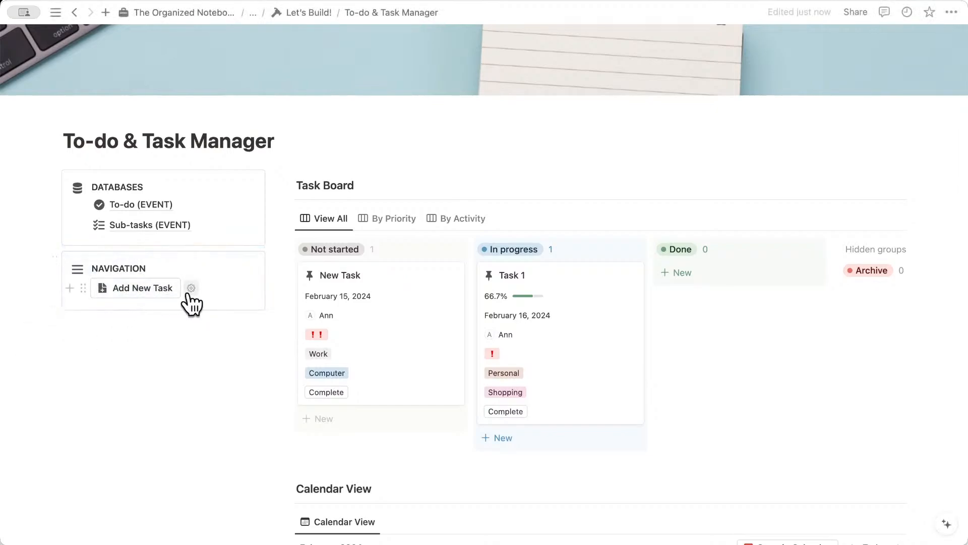
- Run the Add New Task button and review the new task's properties and sub-tasks section
scroll(192, 394, down, 1)
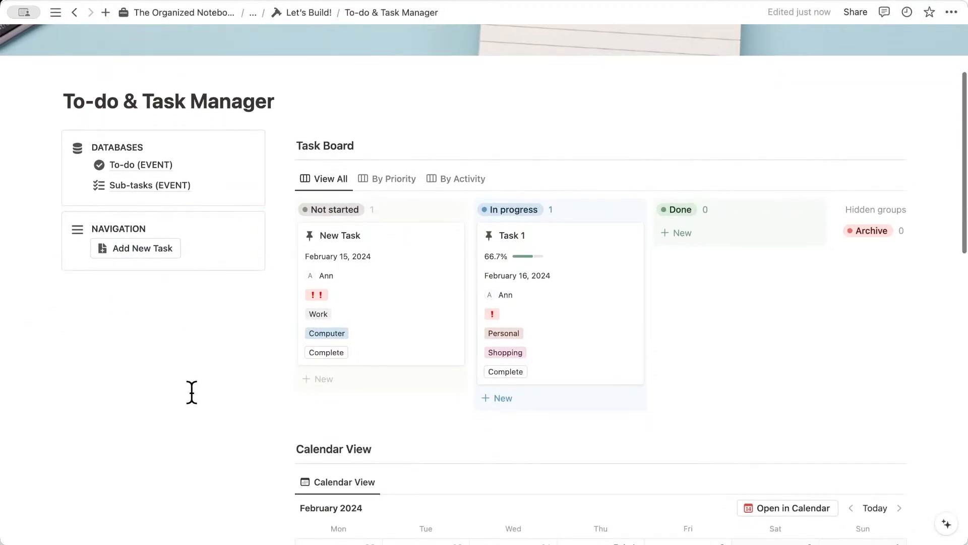
click(141, 251)
scroll(242, 273, down, 5)
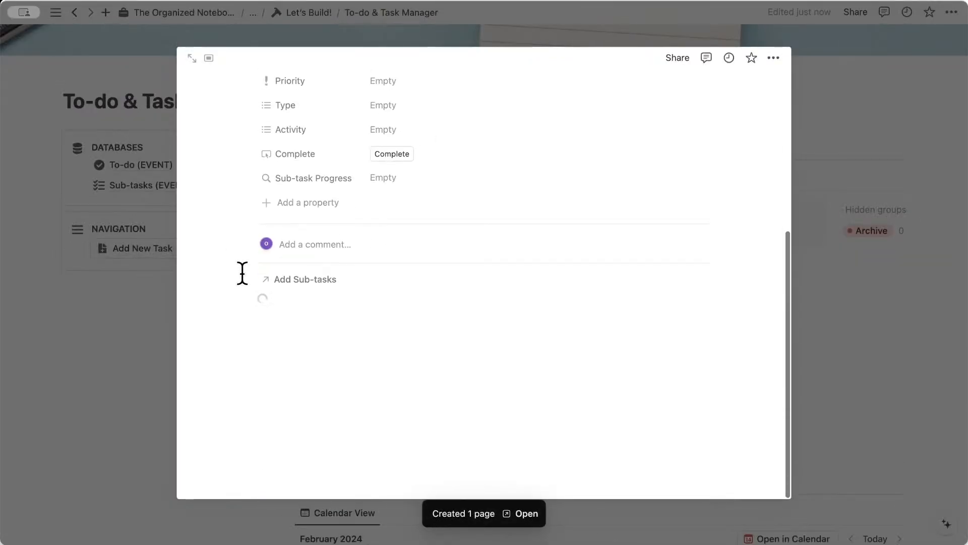
scroll(251, 329, up, 5)
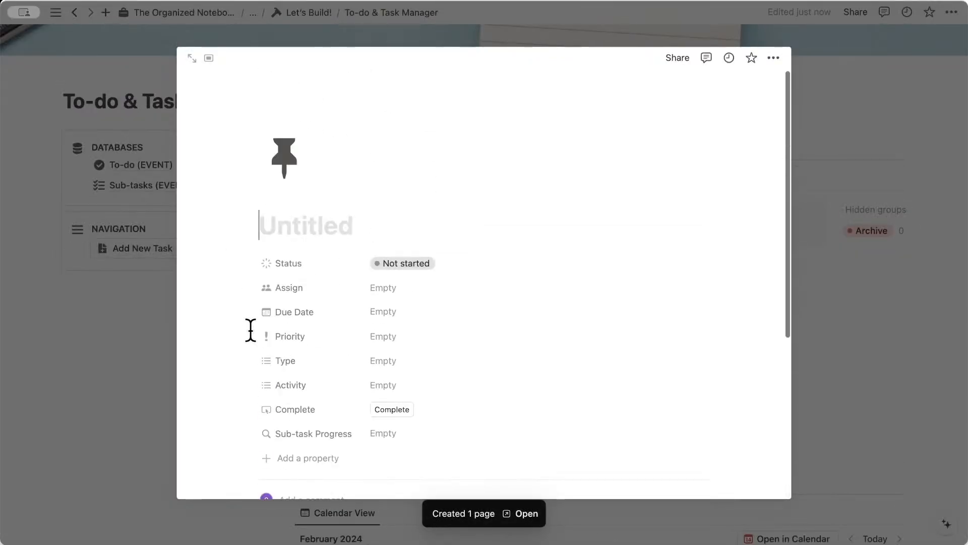
scroll(249, 329, down, 5)
scroll(249, 329, up, 5)
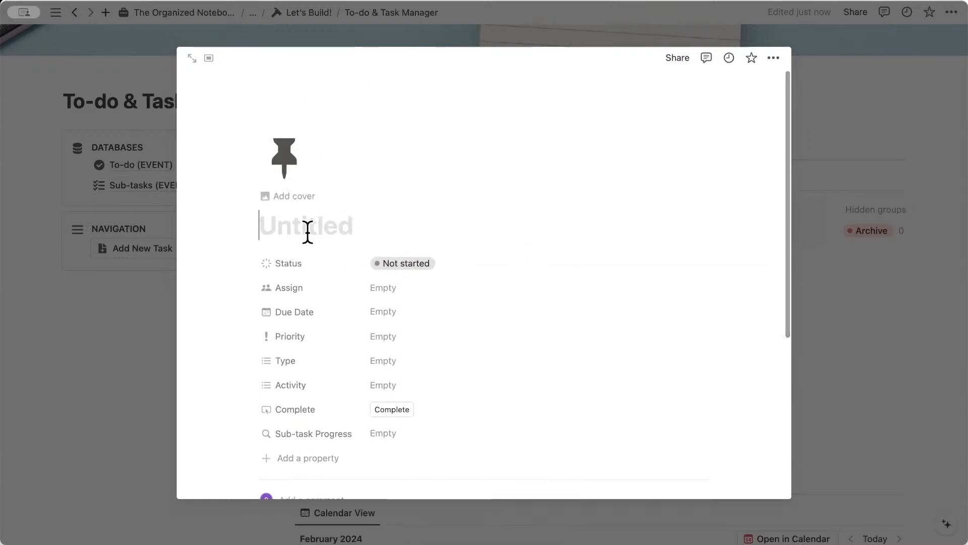
- Close the untitled test task and delete its card from the Task Board's Not started group
scroll(323, 263, down, 3)
scroll(331, 273, down, 3)
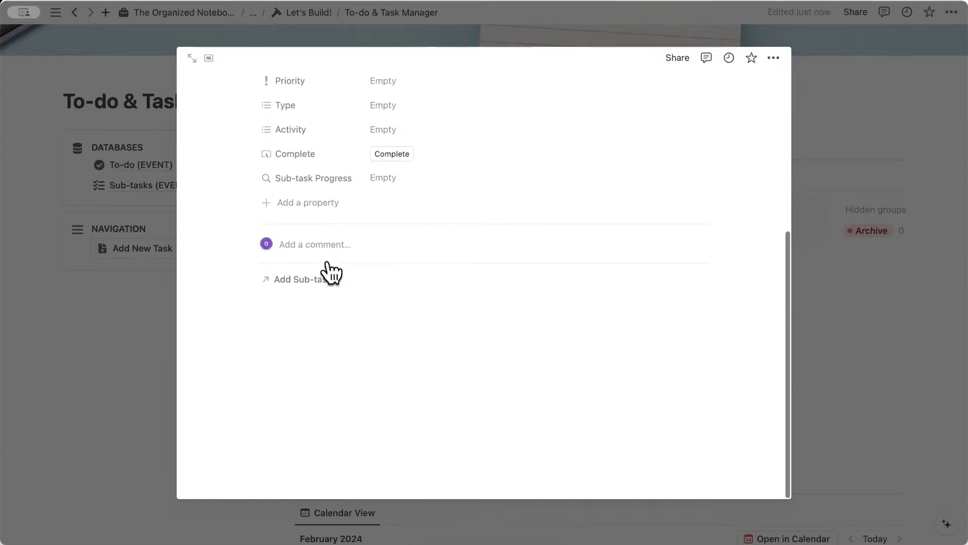
scroll(302, 201, up, 5)
click(304, 201)
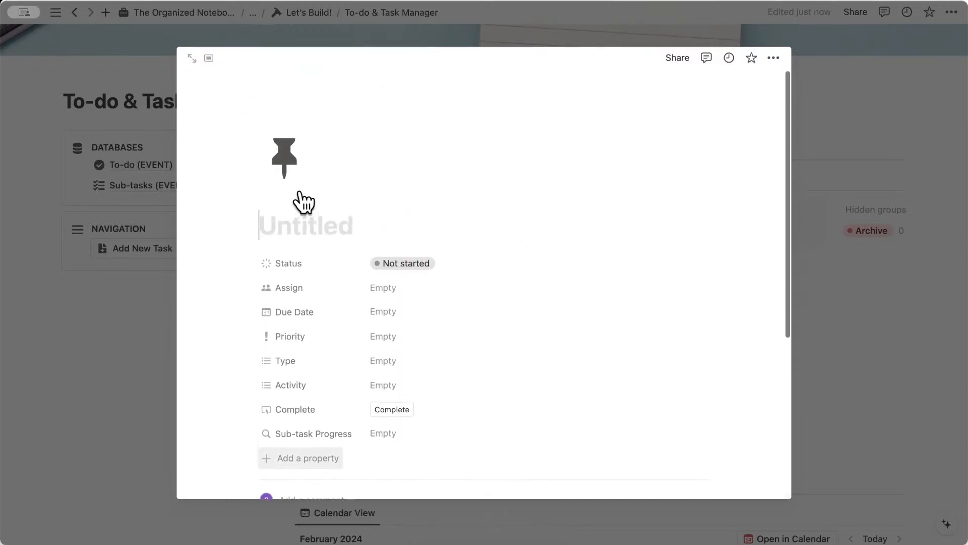
click(147, 314)
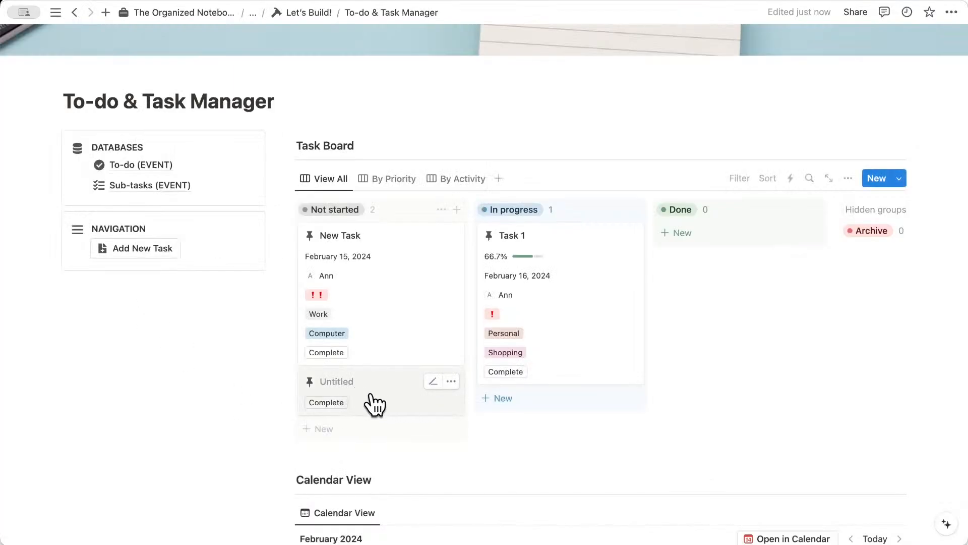
click(451, 381)
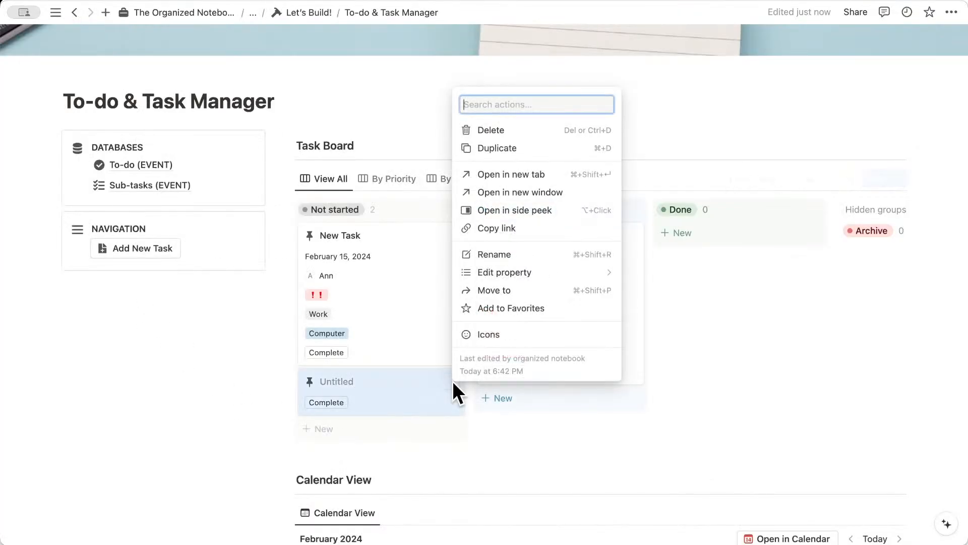
click(514, 130)
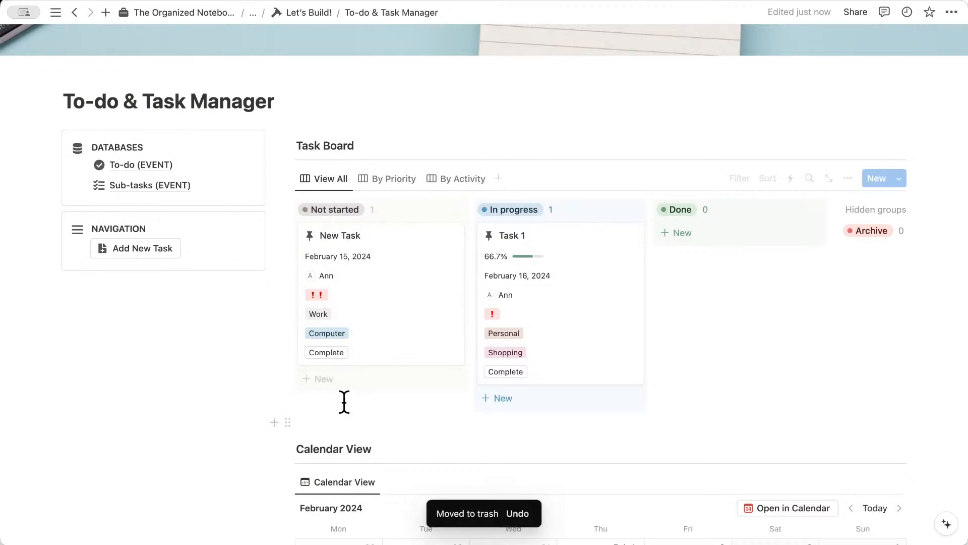
scroll(345, 413, down, 2)
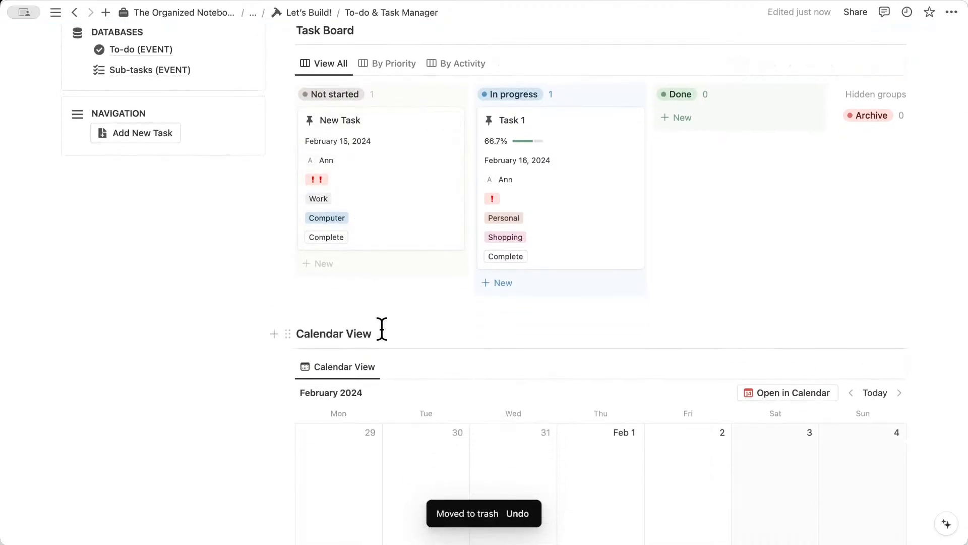
scroll(382, 393, down, 5)
scroll(383, 402, up, 9)
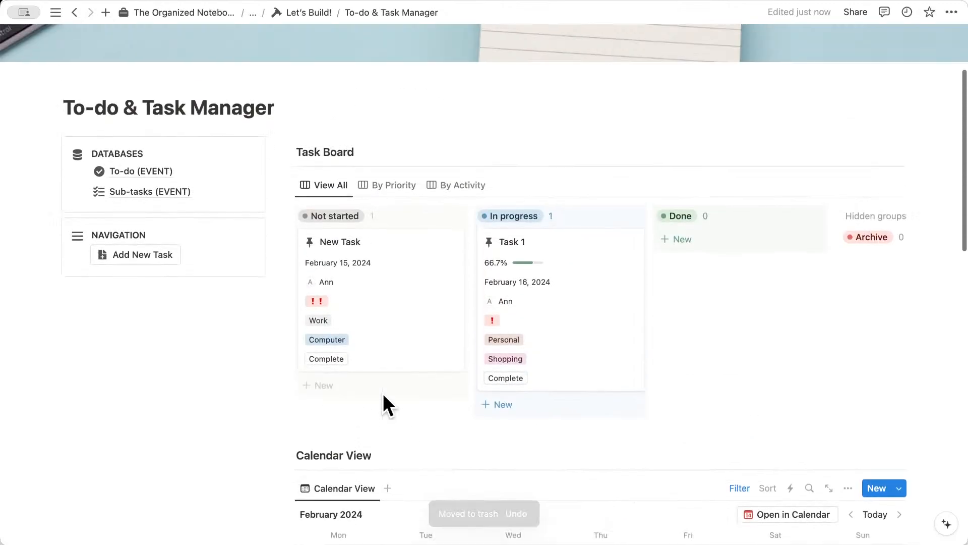
- Insert a table of contents block below the Add New Task button in the navigation callout
scroll(386, 403, down, 10)
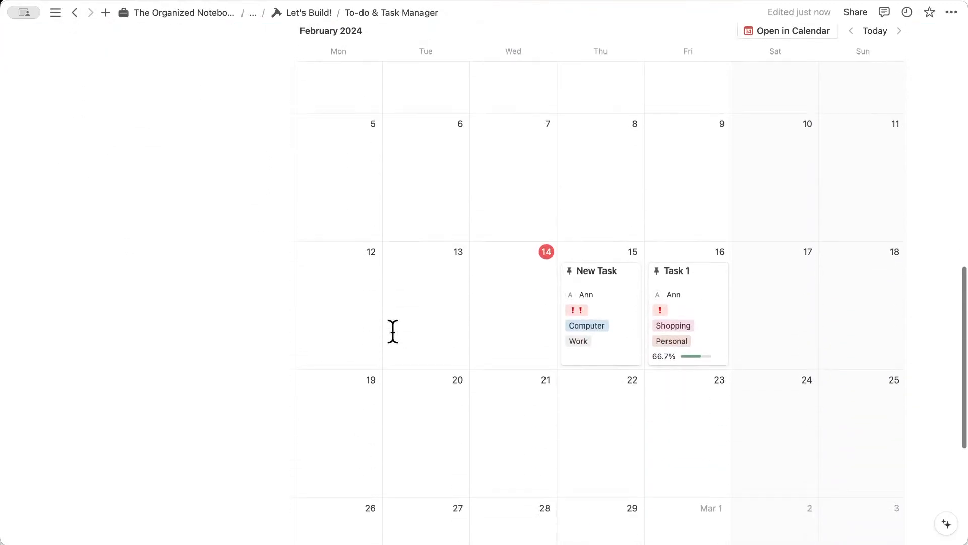
scroll(371, 383, up, 10)
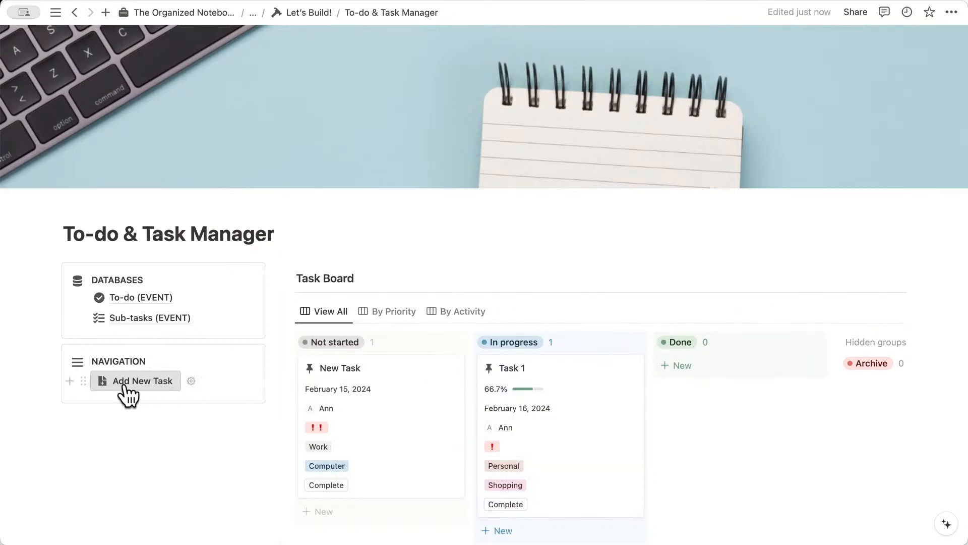
scroll(151, 423, down, 2)
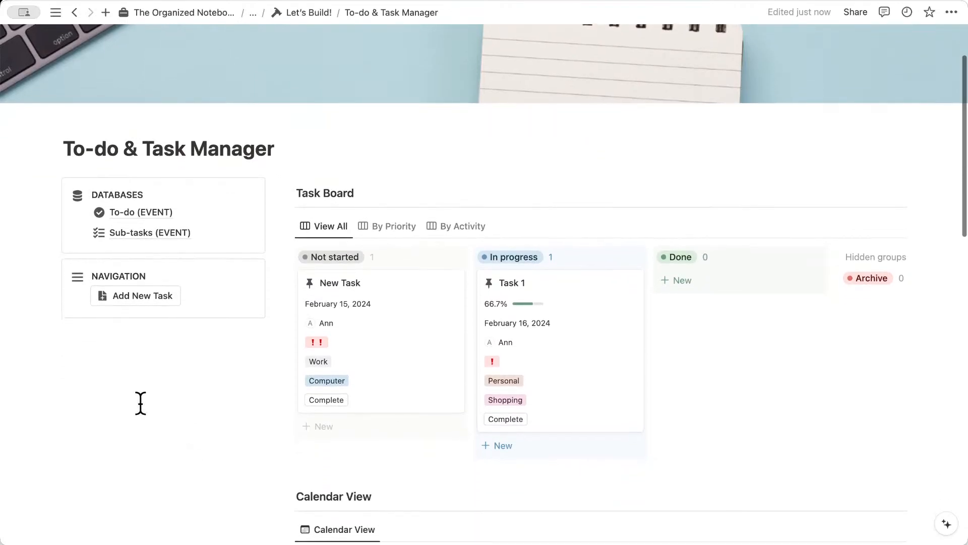
click(69, 297)
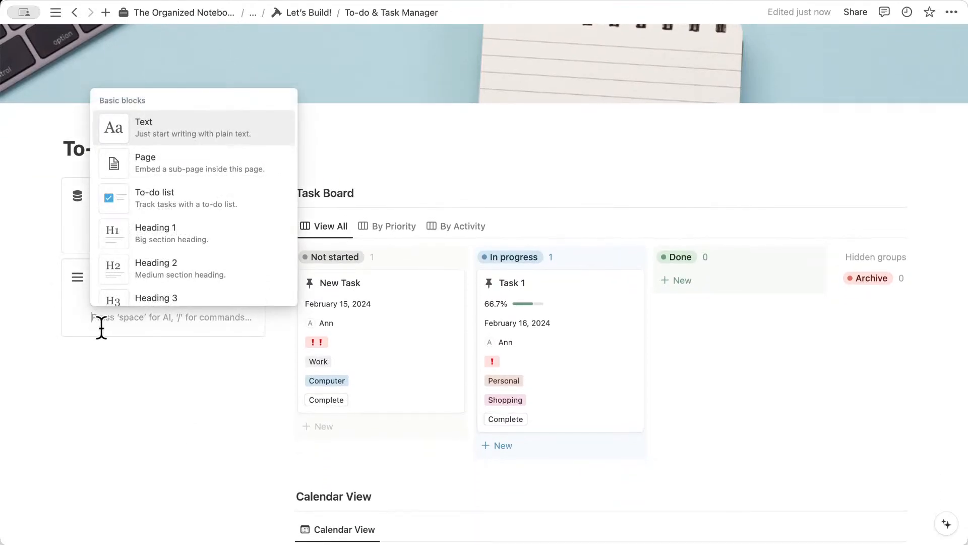
click(106, 322)
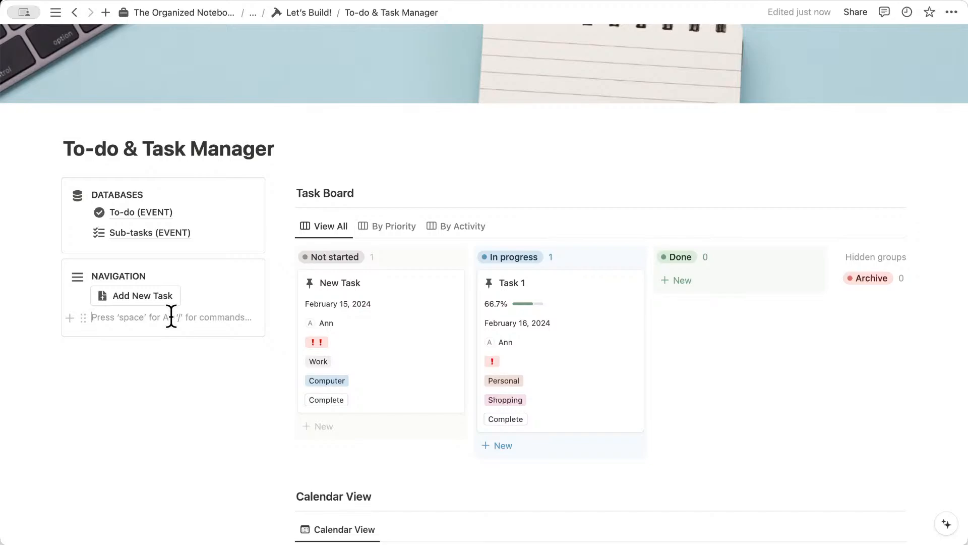
text(/table)
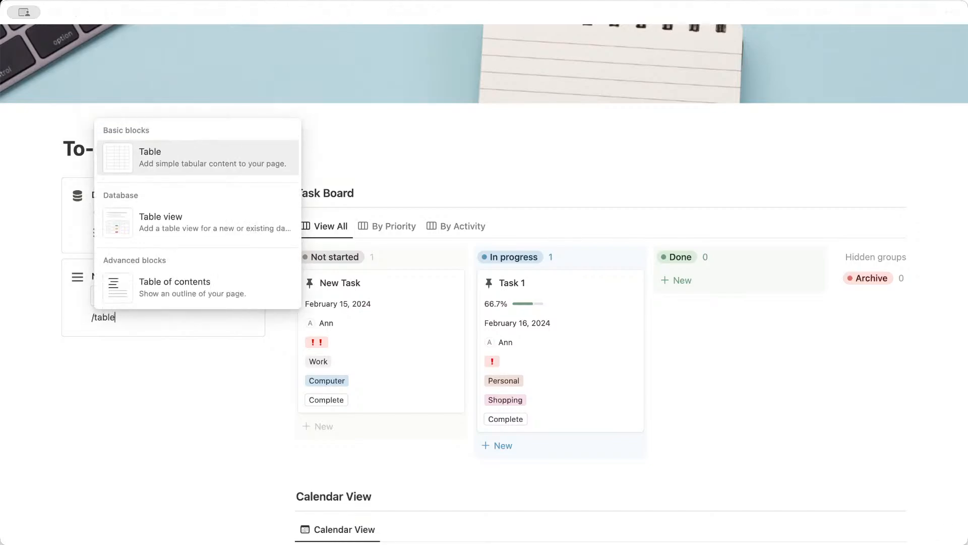
click(218, 299)
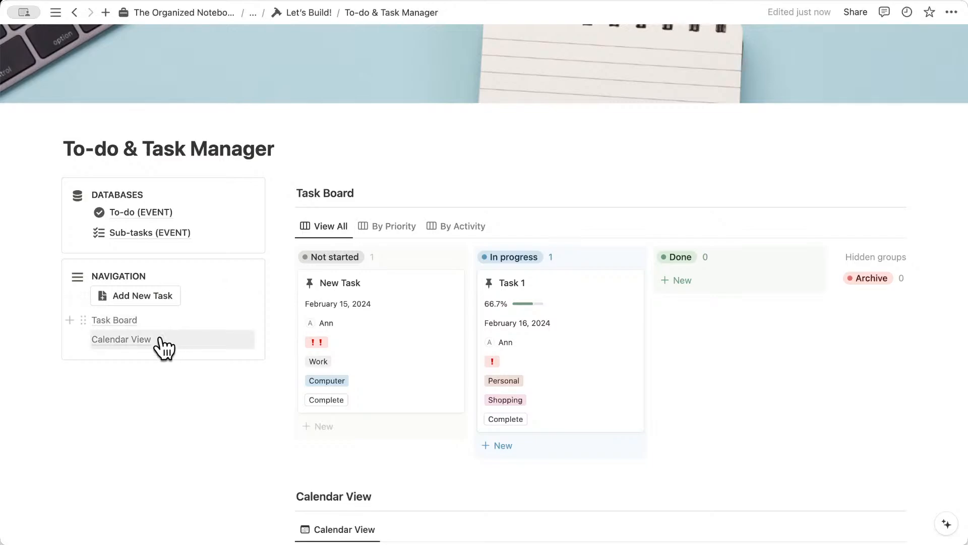
- Test the Task Board and Calendar View links in the new table of contents
click(130, 322)
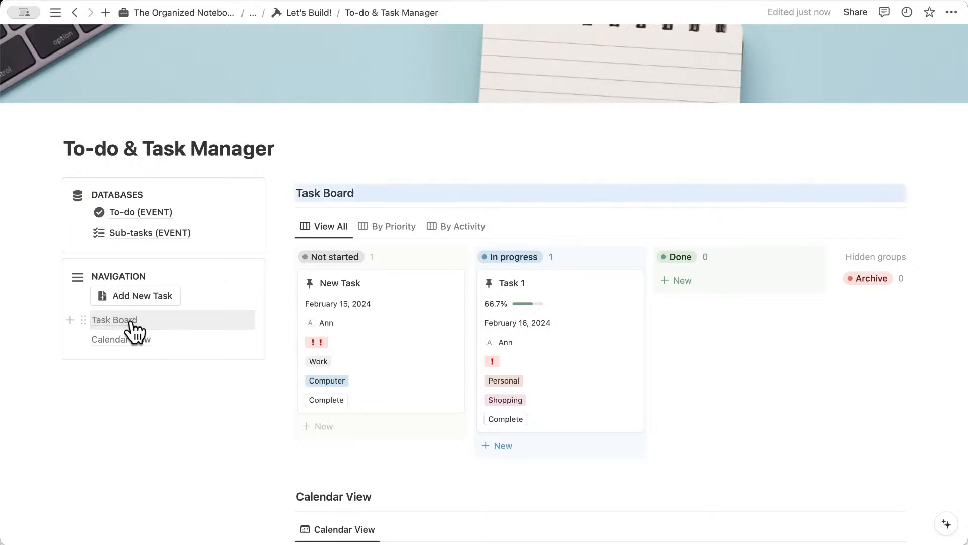
click(132, 341)
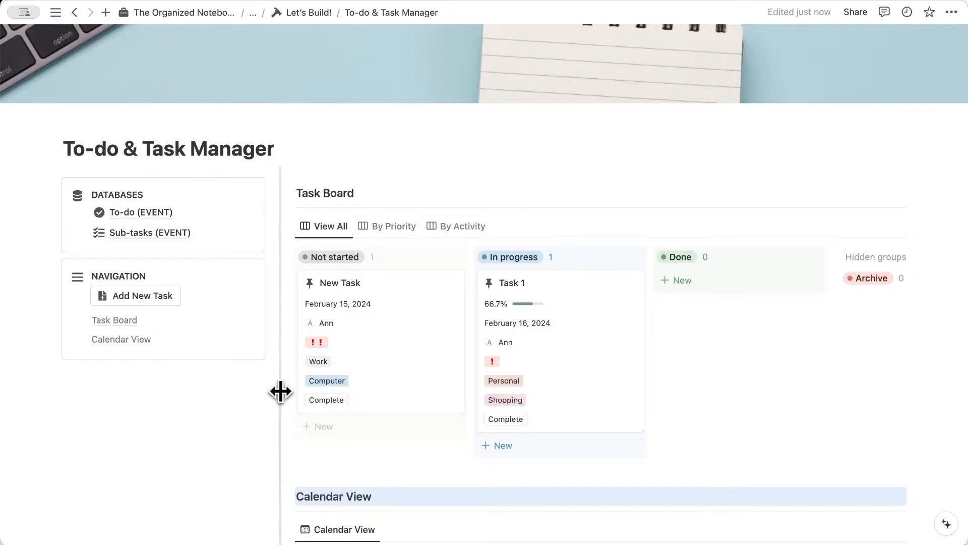
scroll(281, 392, down, 1)
click(311, 435)
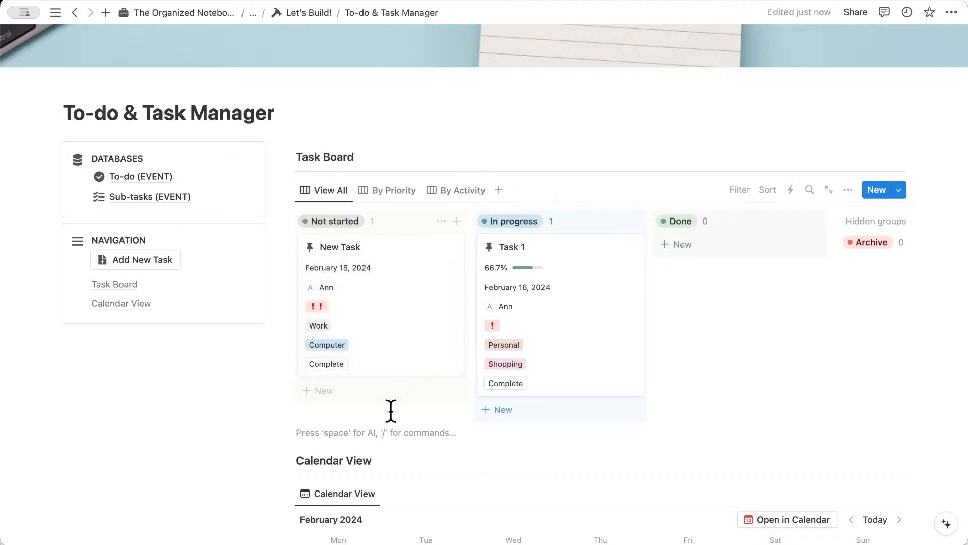
- Review the task board and the task cards shown on the February 2024 calendar
scroll(391, 410, down, 2)
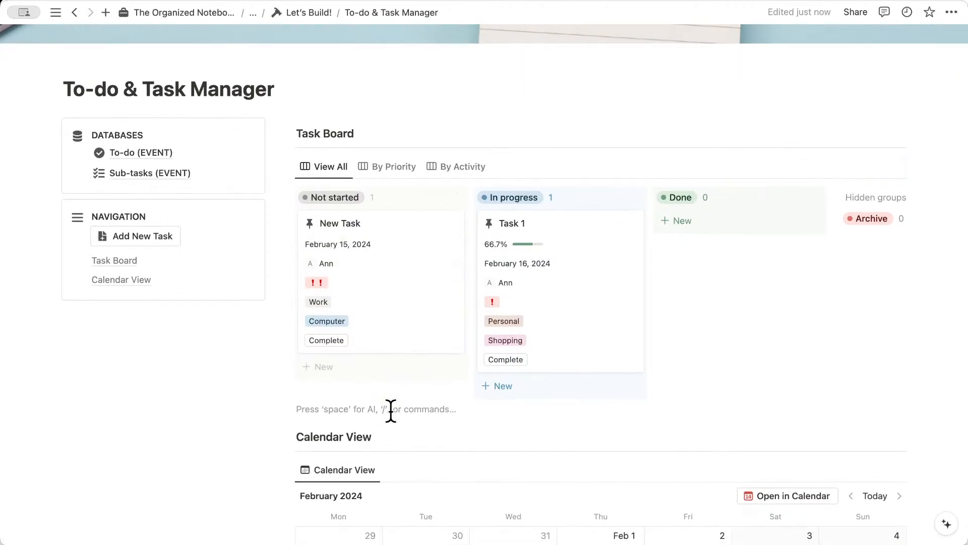
scroll(392, 410, down, 1)
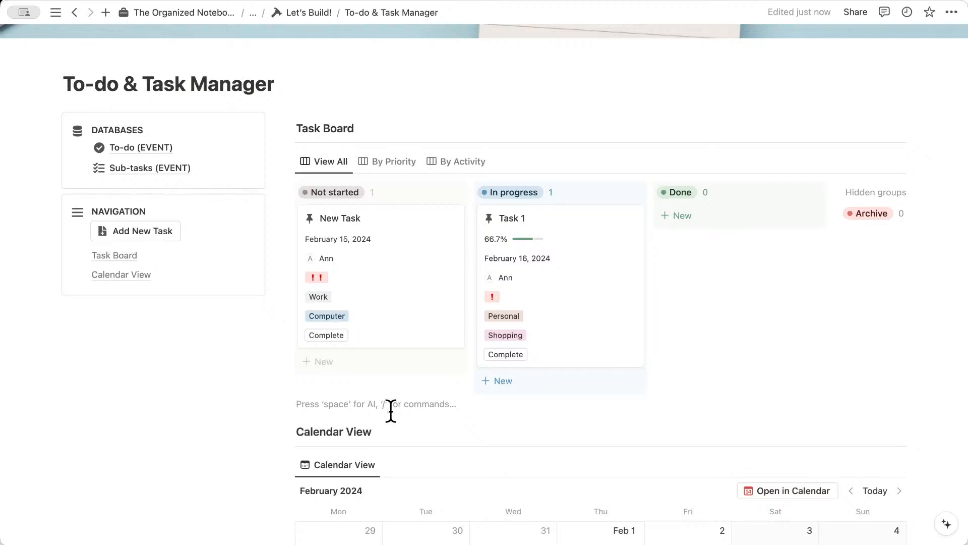
scroll(391, 411, up, 3)
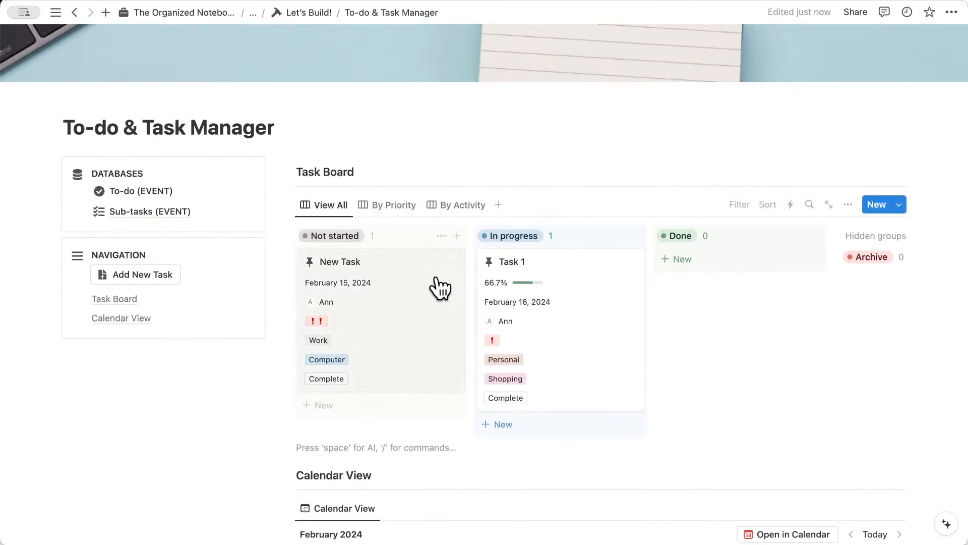
scroll(440, 353, down, 3)
scroll(440, 353, down, 10)
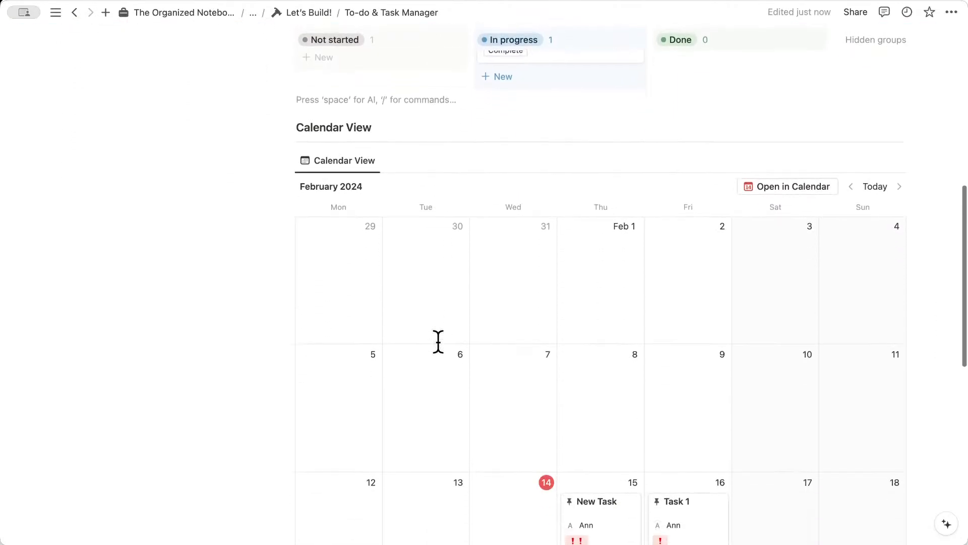
scroll(438, 341, down, 5)
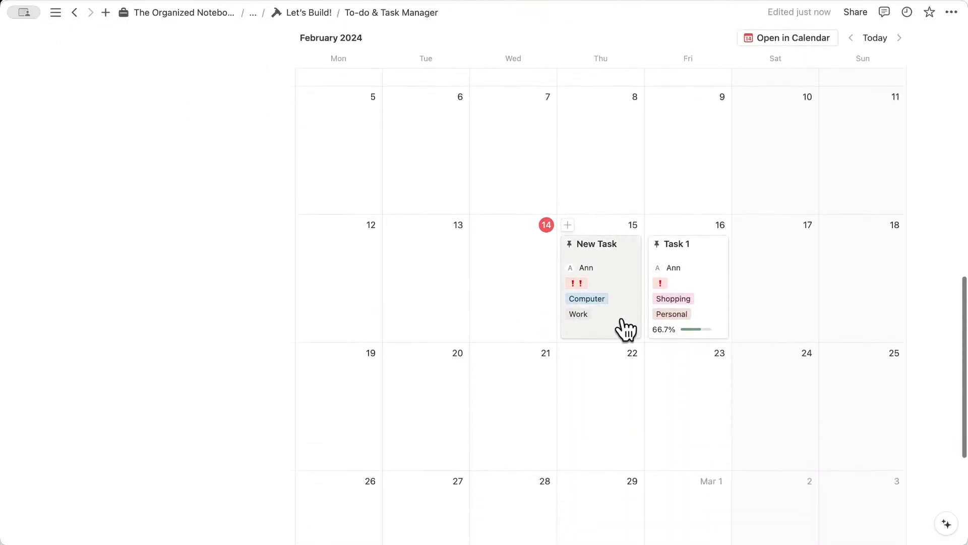
scroll(624, 329, up, 2)
scroll(706, 338, up, 8)
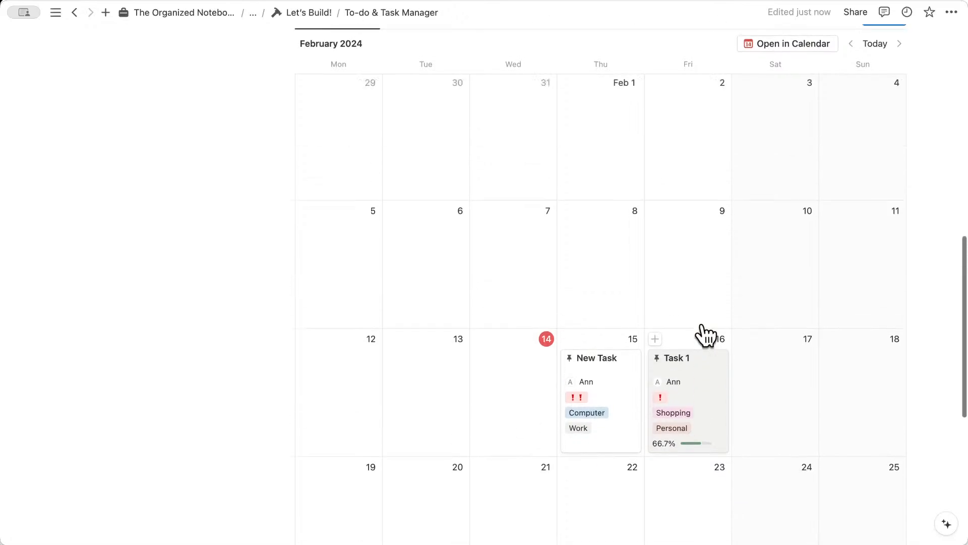
scroll(652, 265, down, 5)
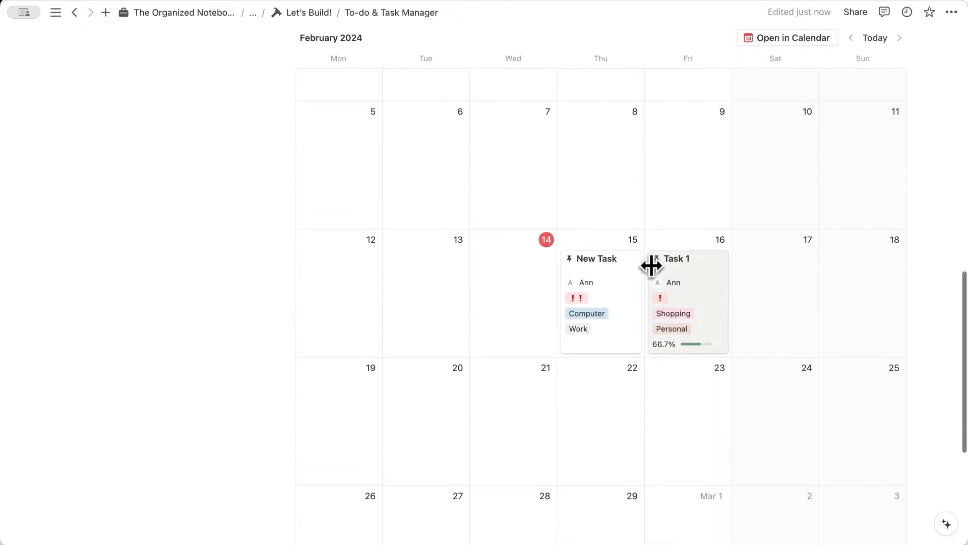
- Include a time in Task 1's due date, set it to 2 PM, and close the task page
click(720, 304)
scroll(555, 288, down, 3)
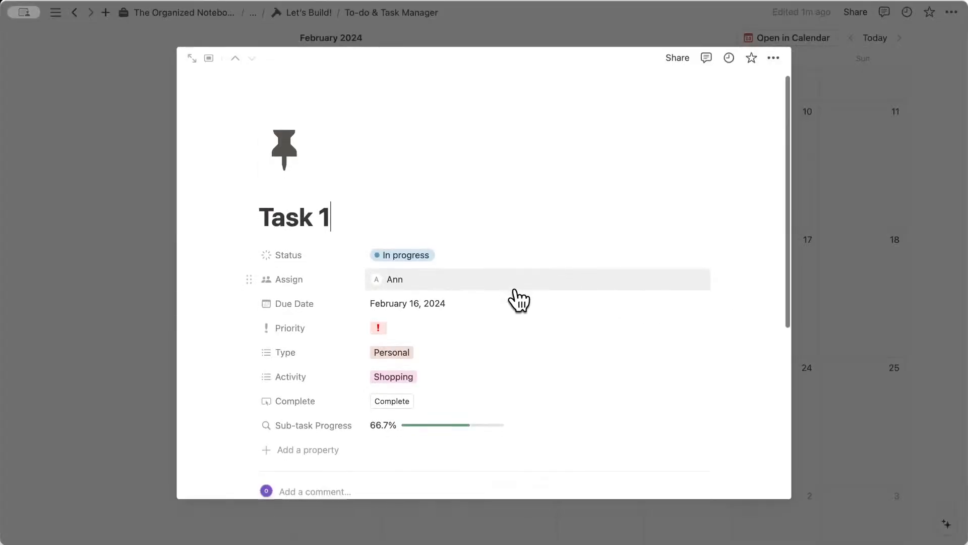
click(481, 233)
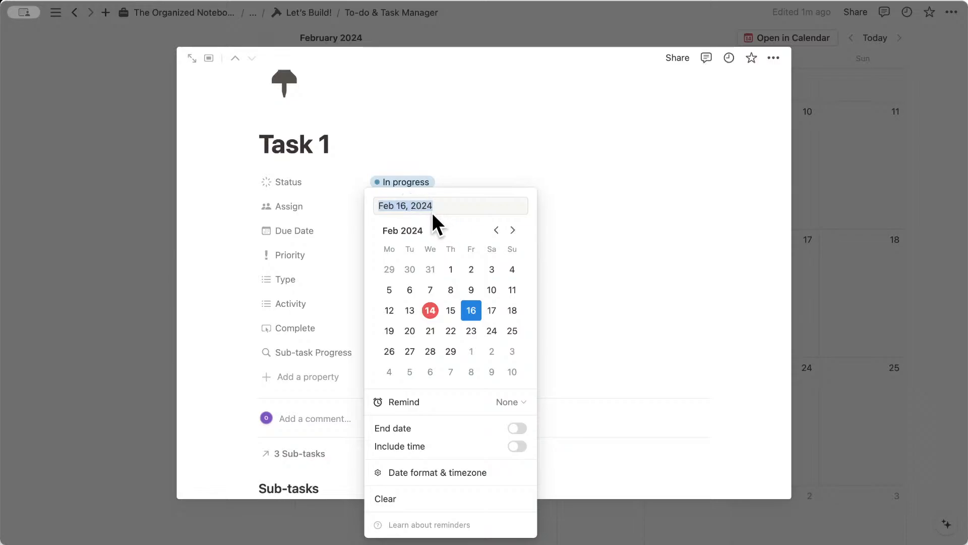
click(517, 446)
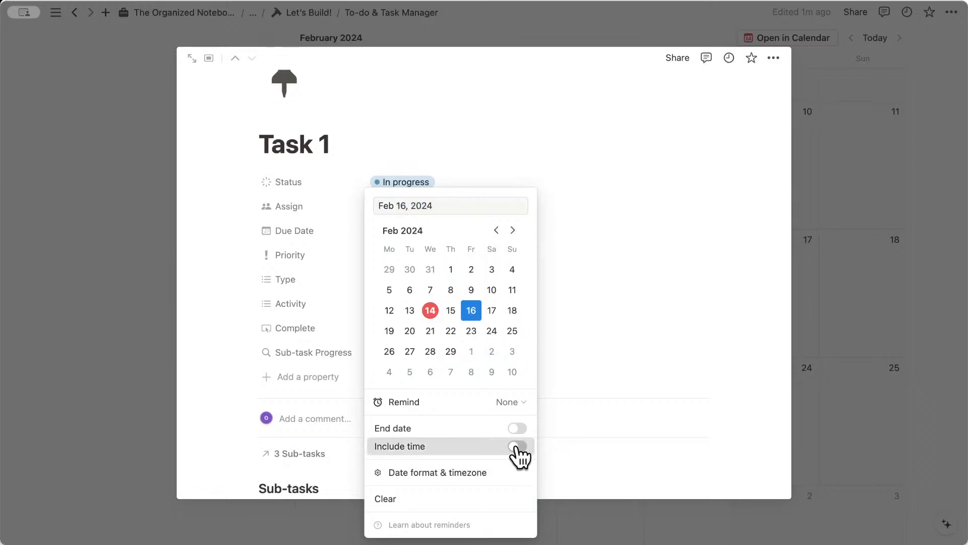
triple_click(488, 206)
key(BackSpace)
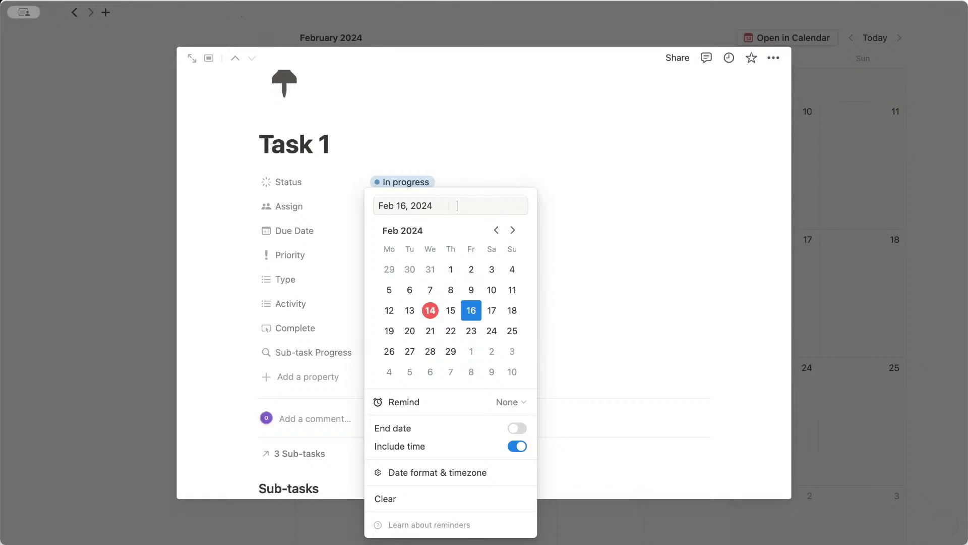
text(2PM)
click(574, 200)
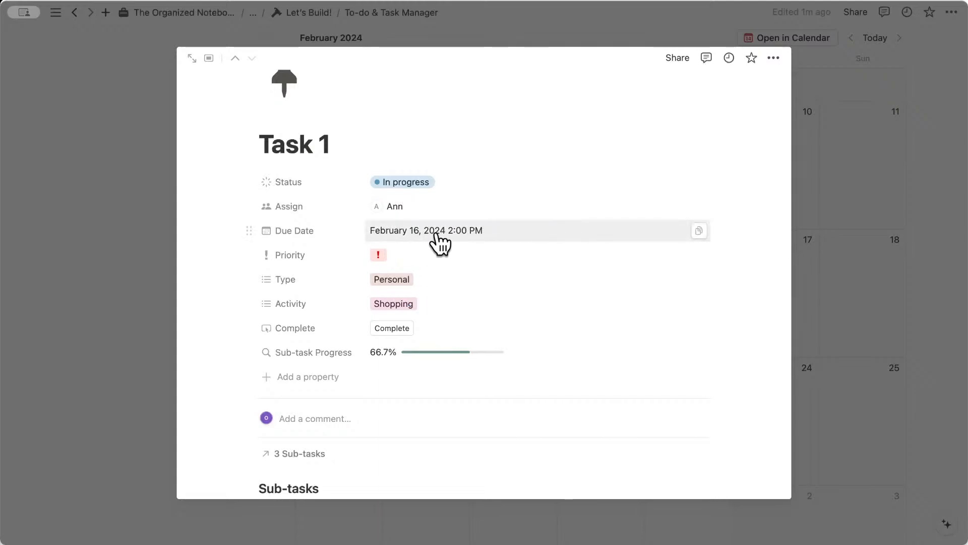
click(831, 249)
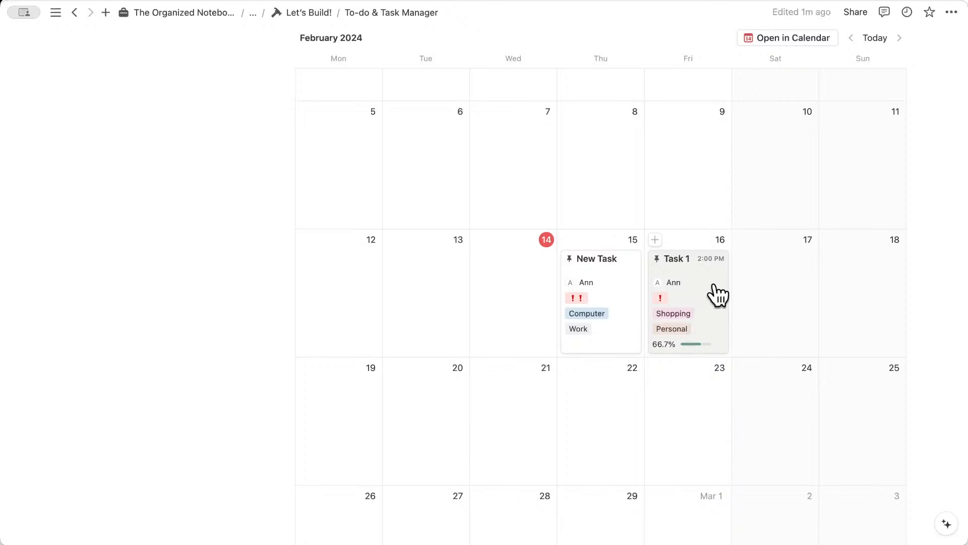
- Open the page's calendar view in Notion Calendar
scroll(715, 285, up, 2)
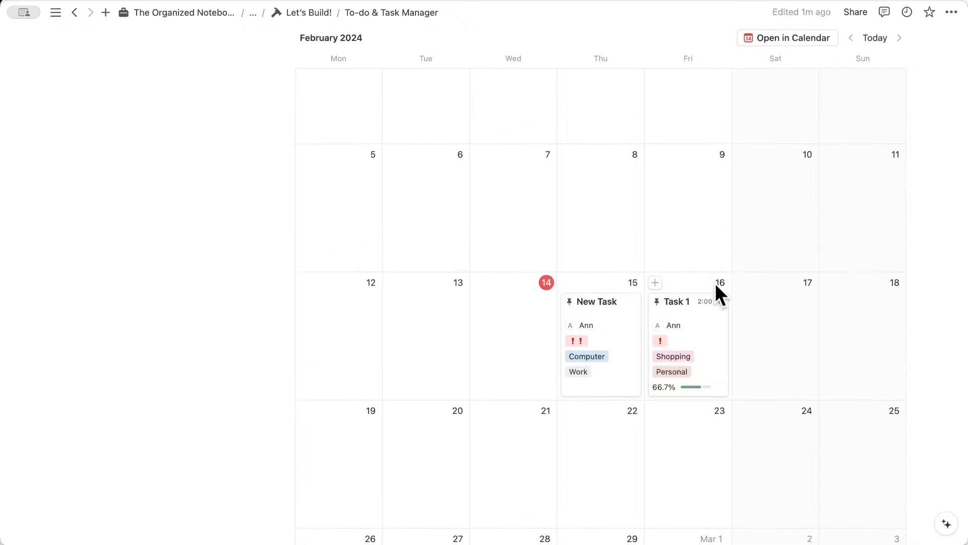
scroll(694, 246, up, 3)
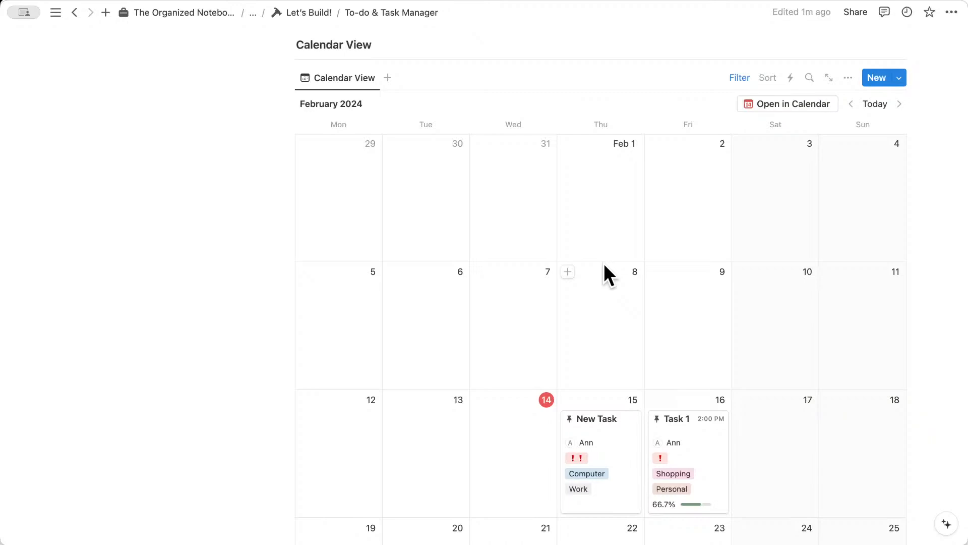
scroll(695, 323, up, 1)
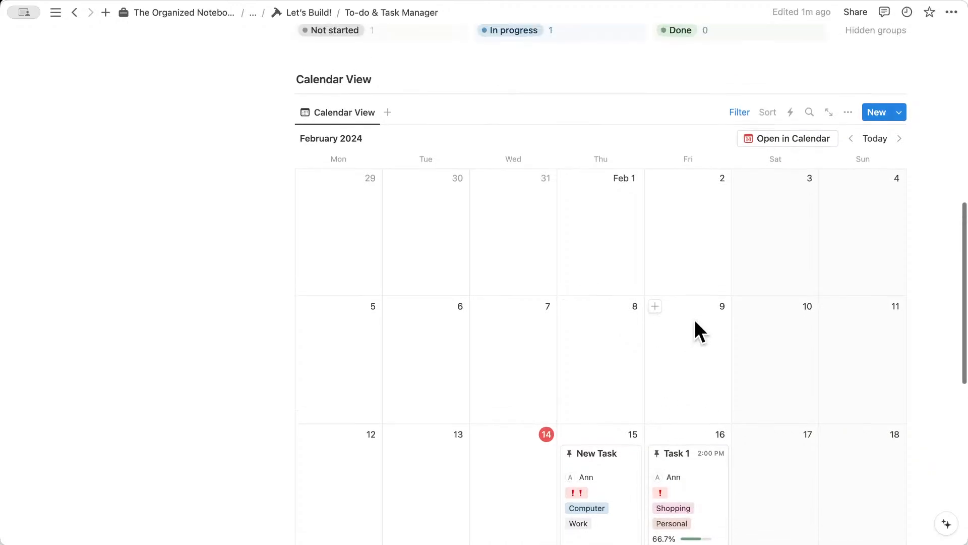
scroll(694, 319, up, 1)
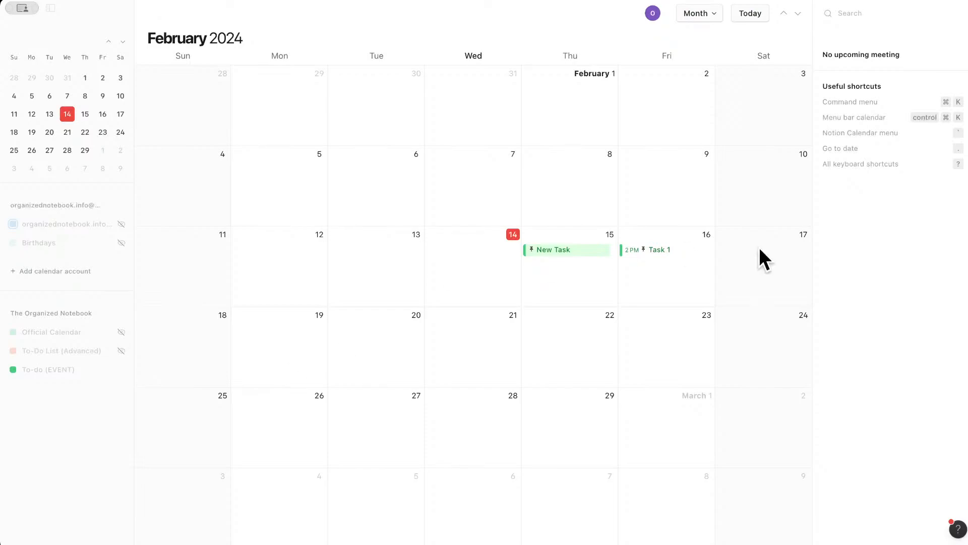
- Inspect the event details of New Task and Task 1, including Task 1's start time options
click(577, 251)
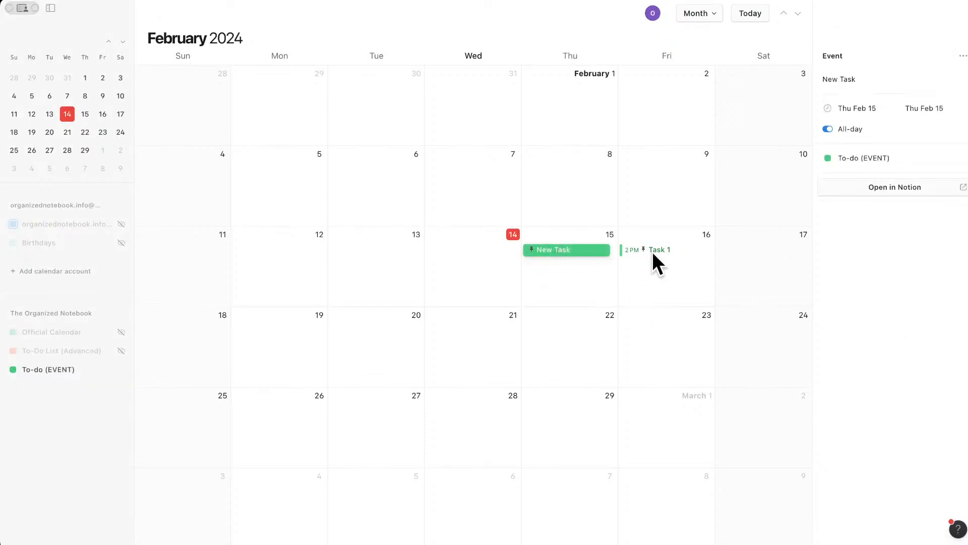
click(658, 263)
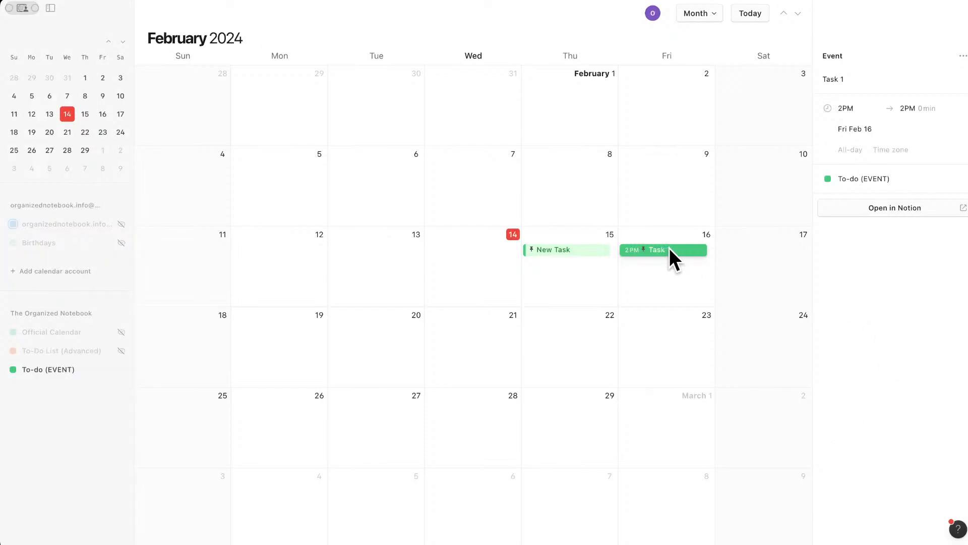
click(852, 108)
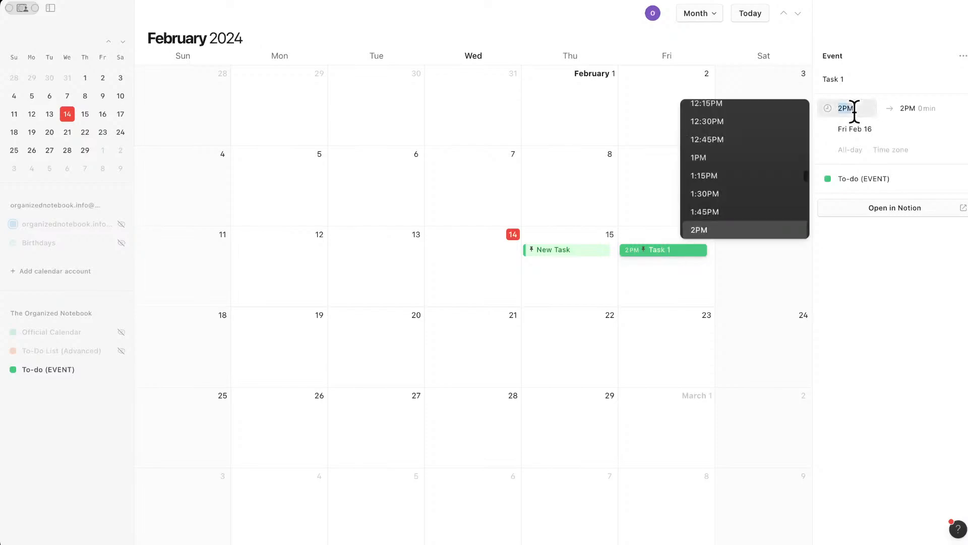
click(756, 228)
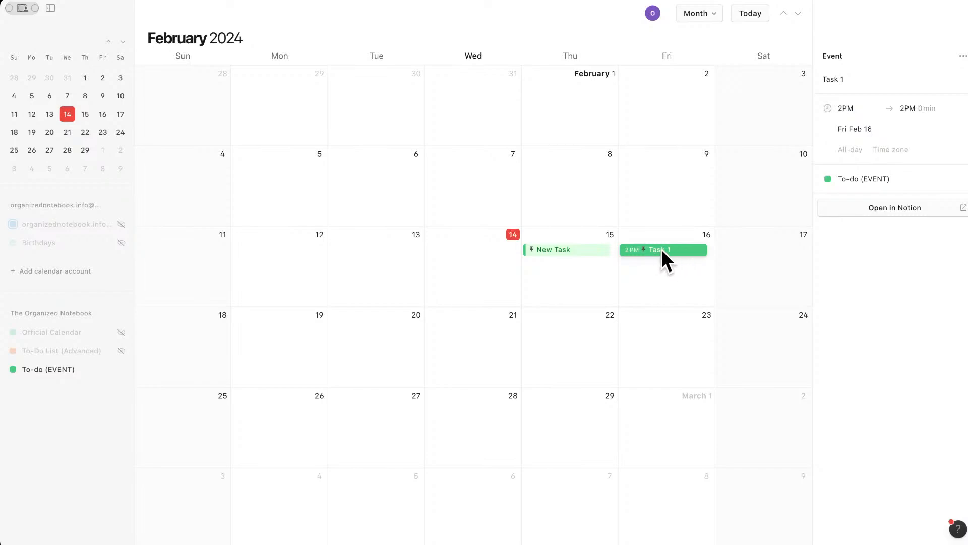
click(584, 250)
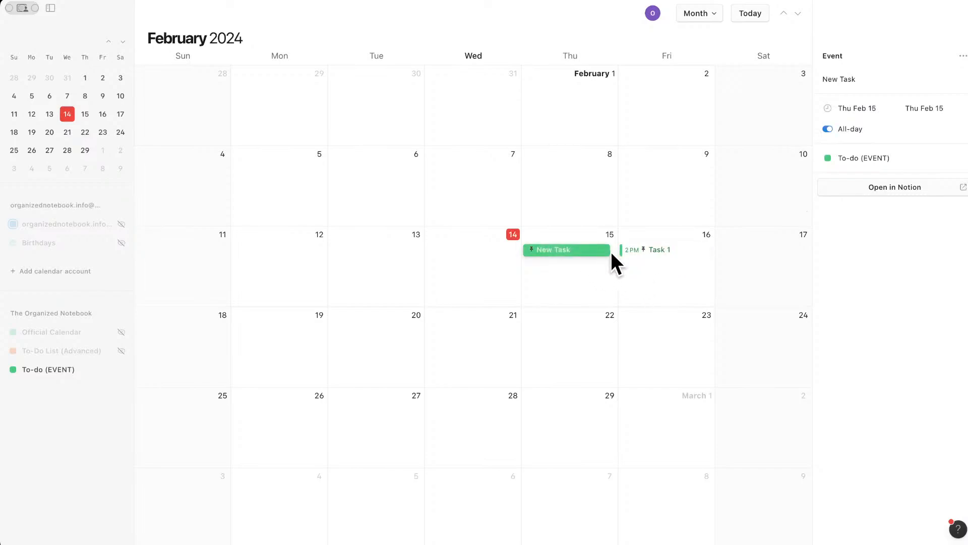
click(645, 250)
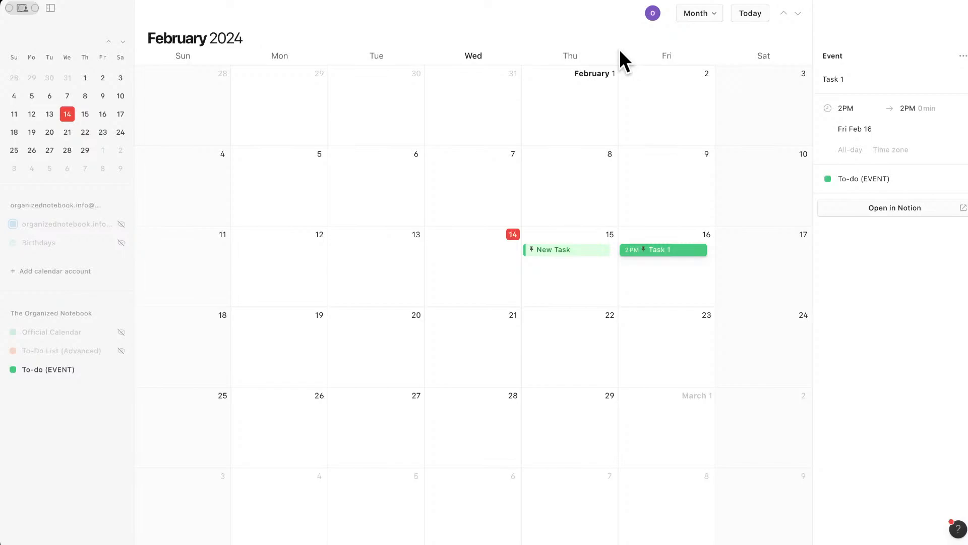
- Switch the calendar display to the week view
click(701, 17)
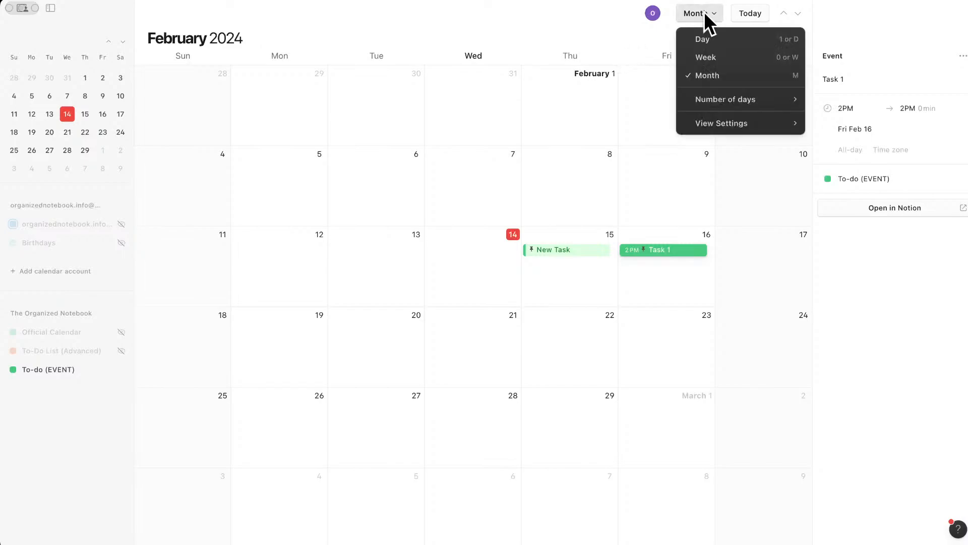
click(723, 56)
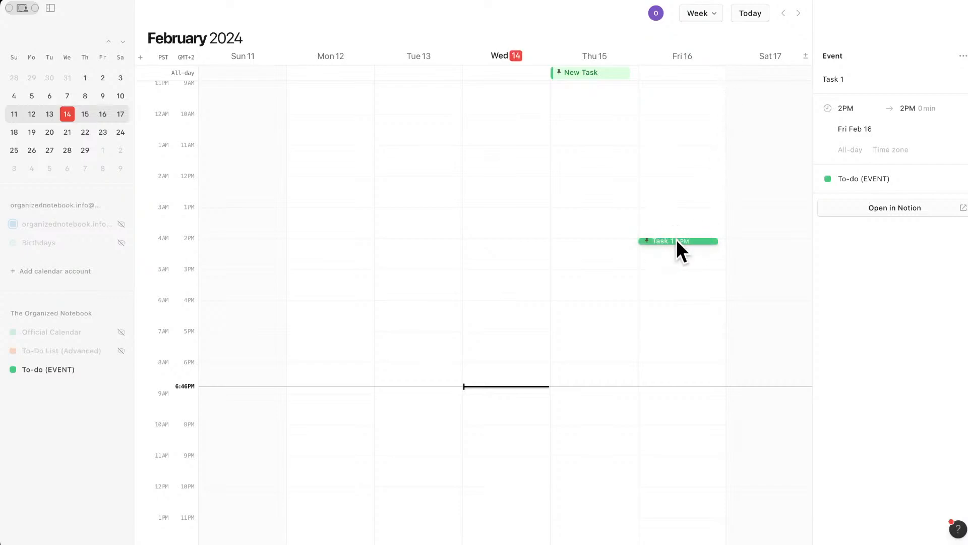
- Switch the calendar to the day view and go to Friday, February 16
click(710, 11)
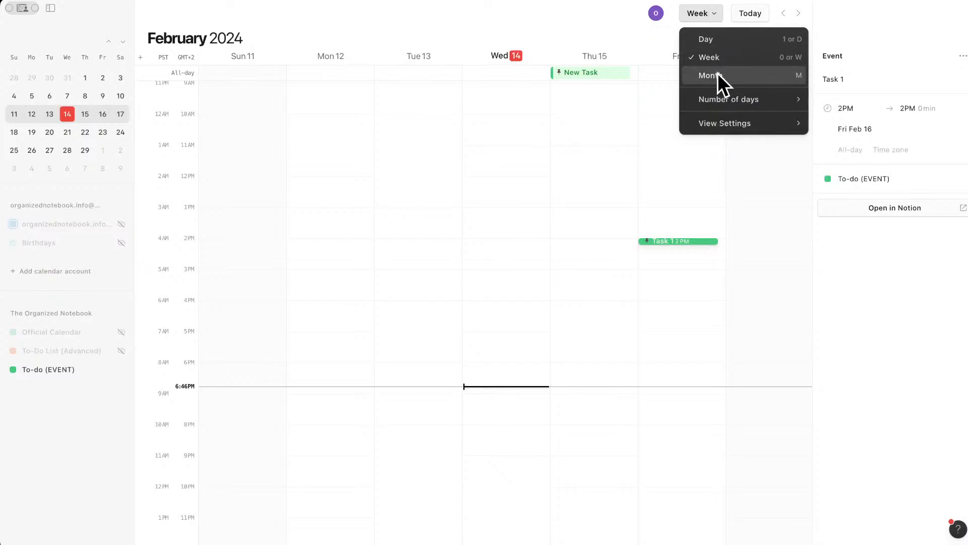
click(711, 43)
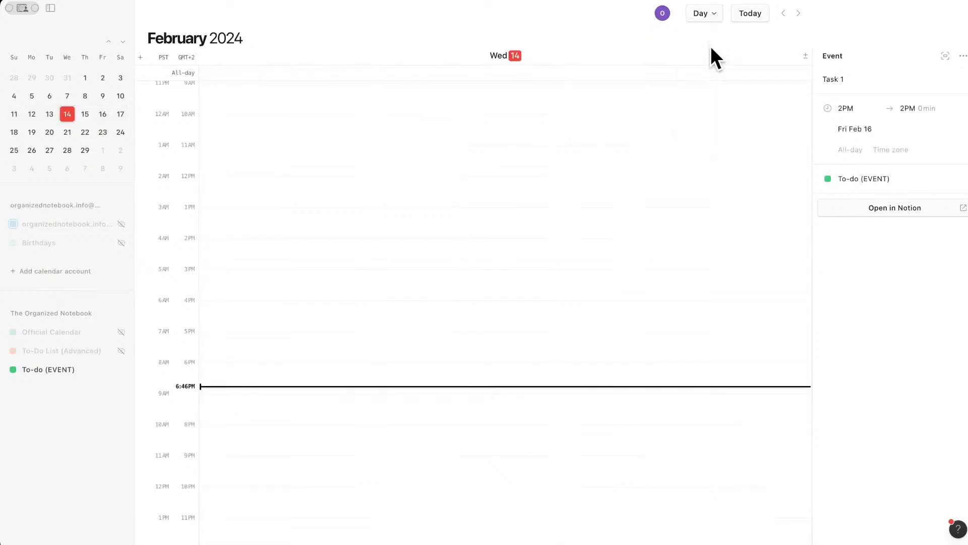
click(797, 14)
click(797, 13)
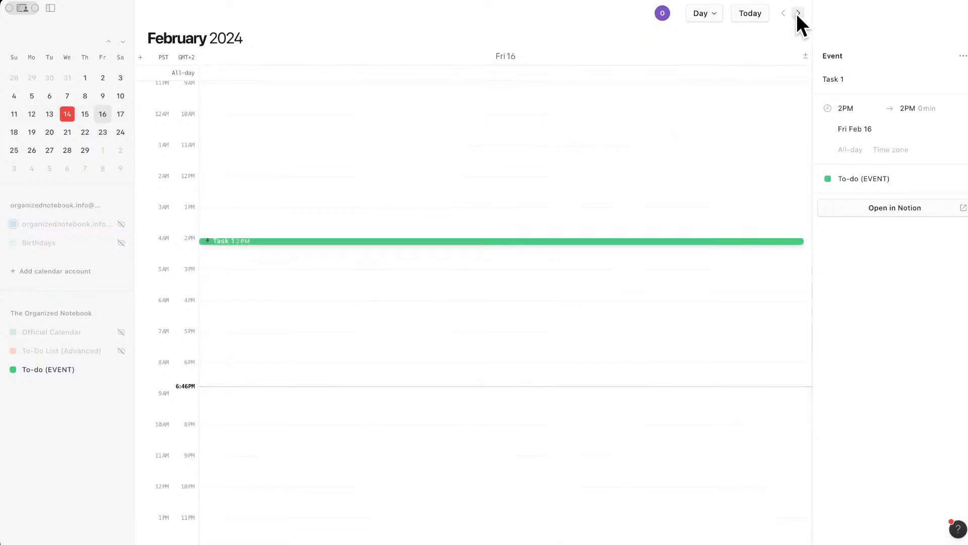
- Set Task 1's end time to 2:45 PM and stretch its event block to end at 3:45 PM
click(527, 246)
click(528, 242)
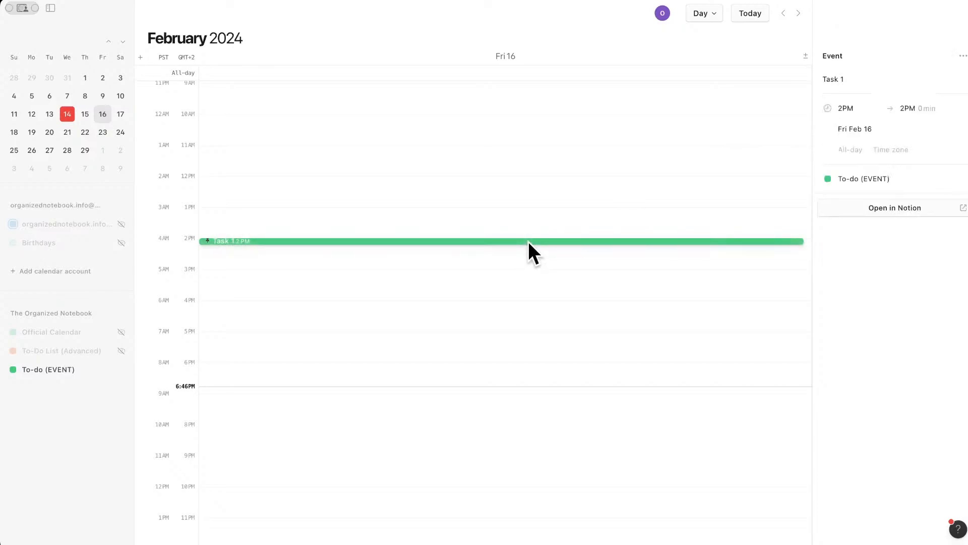
click(911, 108)
click(748, 150)
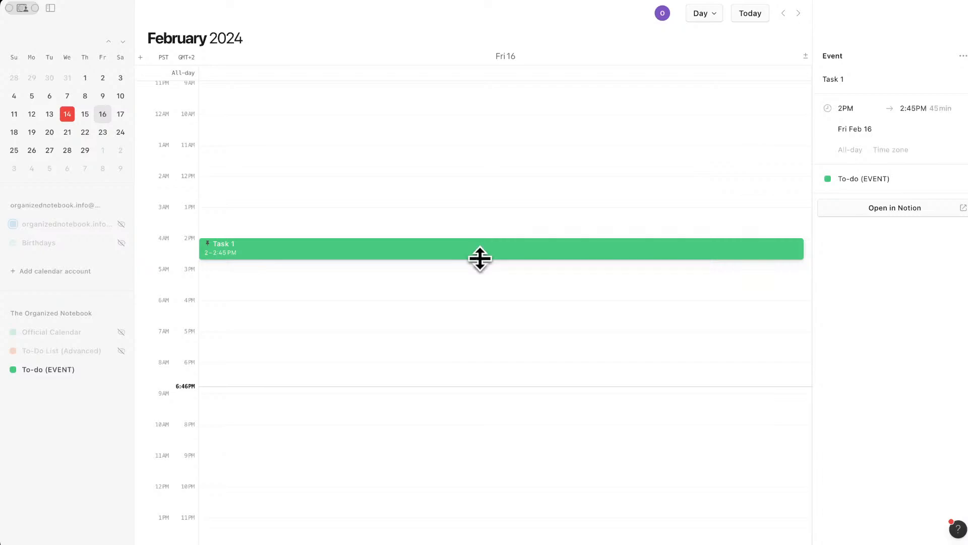
drag(480, 259, 483, 287)
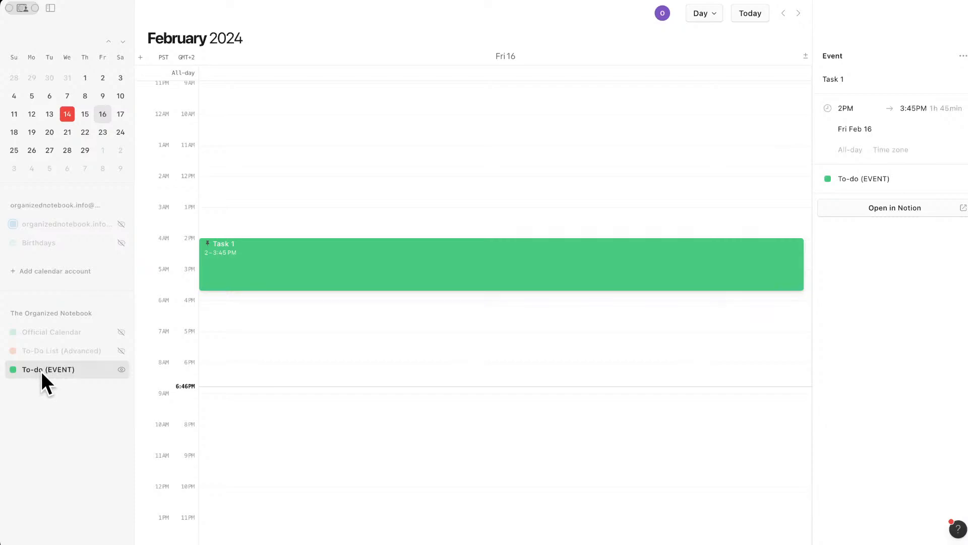
- View the To-do (EVENT) calendar's details, switch back to Notion, and check the due date on Task 1's page before closing it
click(62, 369)
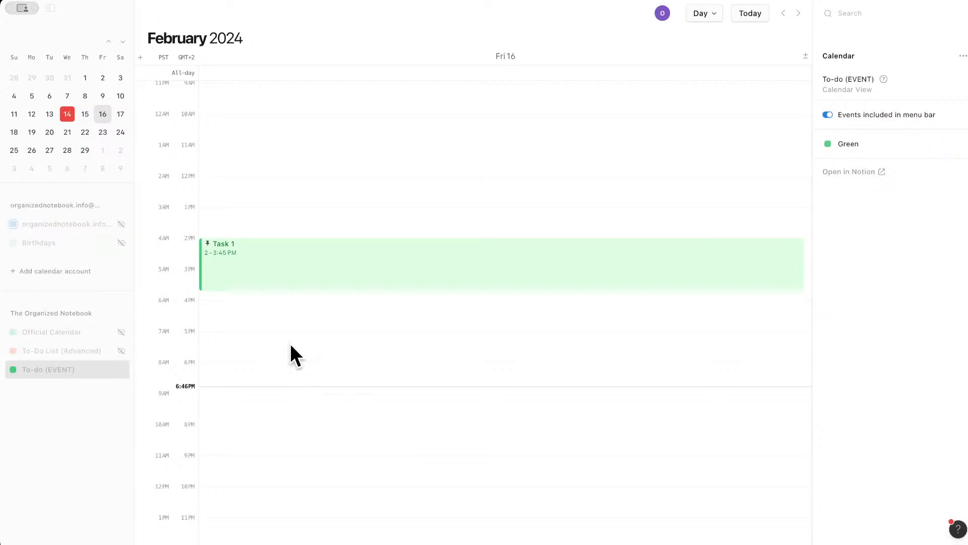
key(super+Tab)
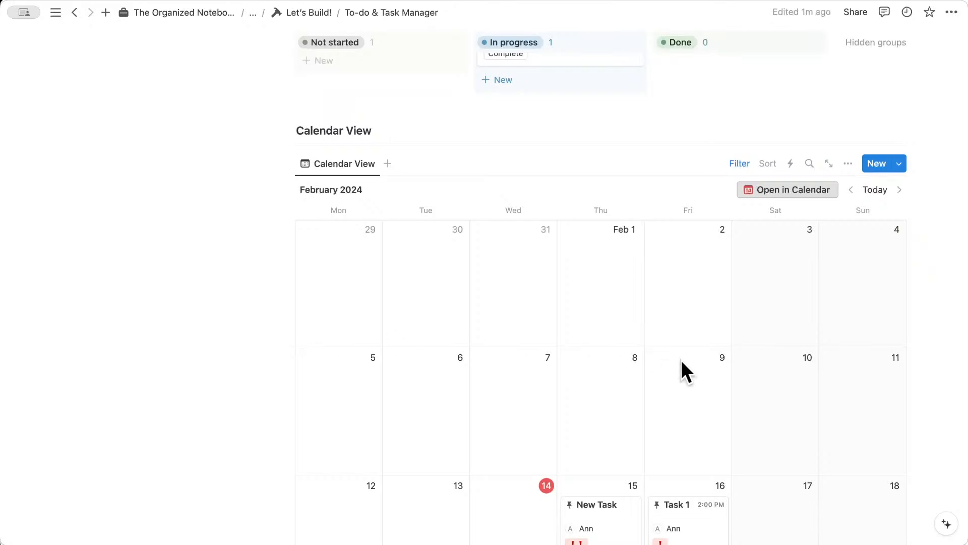
scroll(696, 445, down, 5)
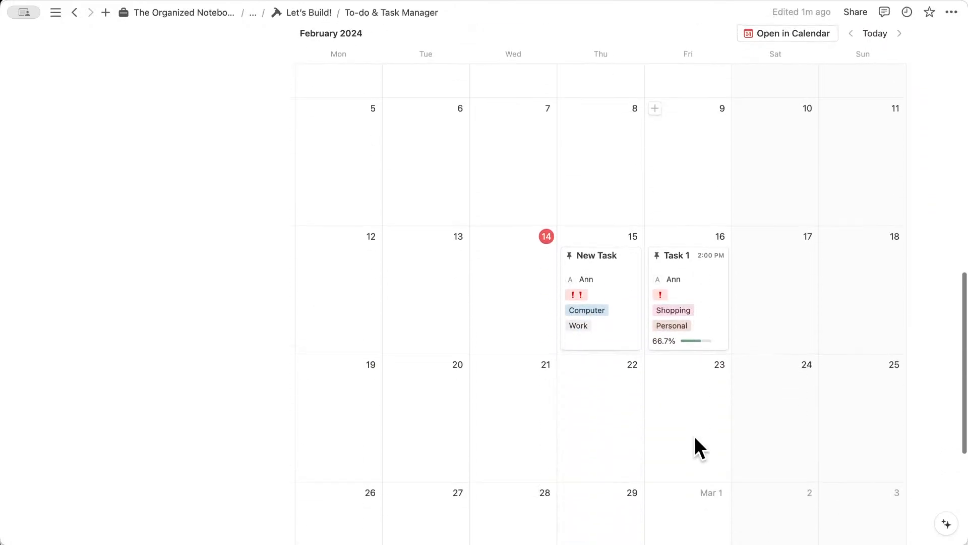
click(724, 311)
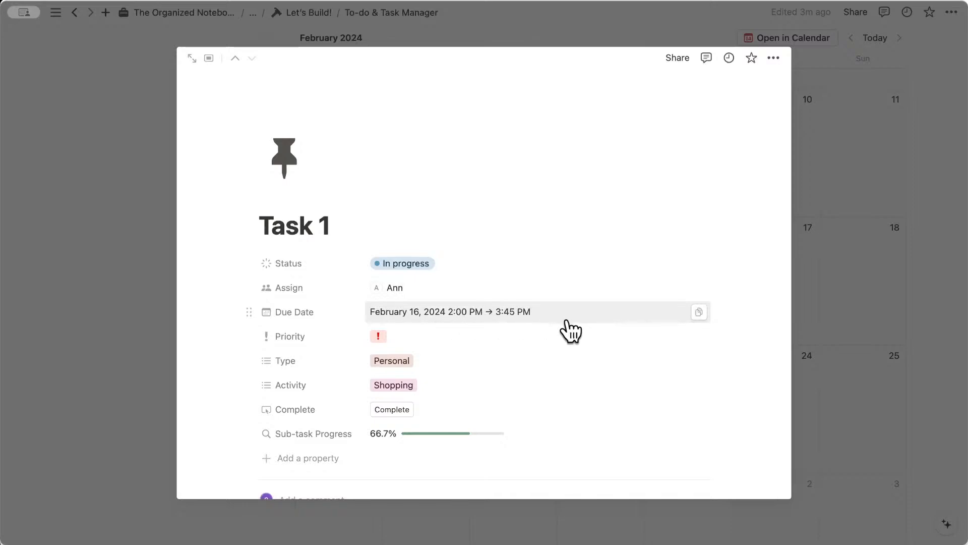
scroll(571, 331, down, 3)
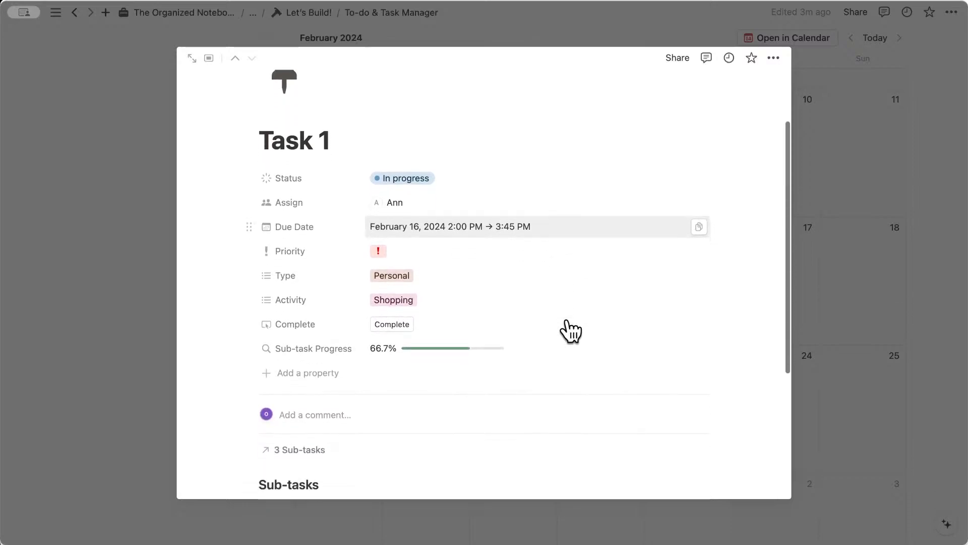
scroll(569, 329, up, 3)
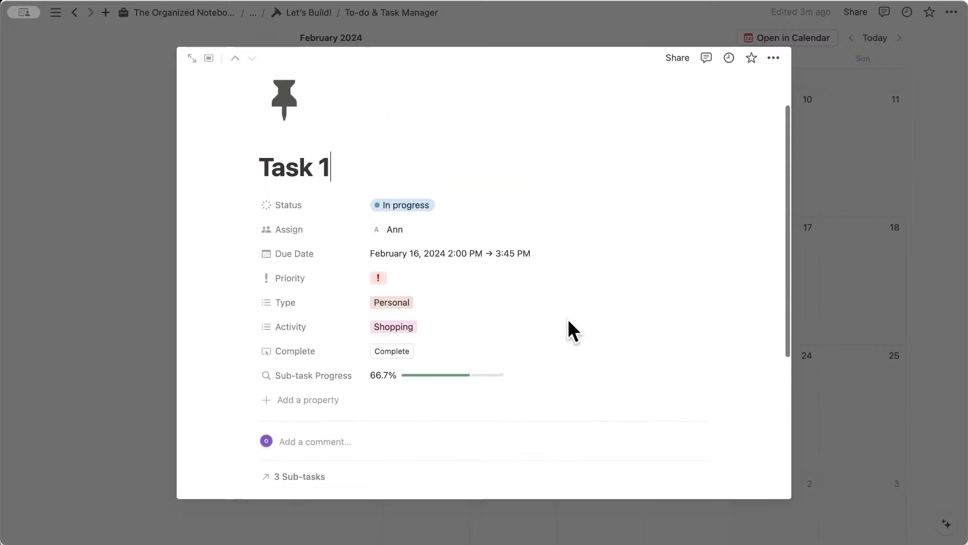
click(942, 306)
- Review the calendar view and the task board on the To-do & Task Manager page
scroll(719, 371, up, 5)
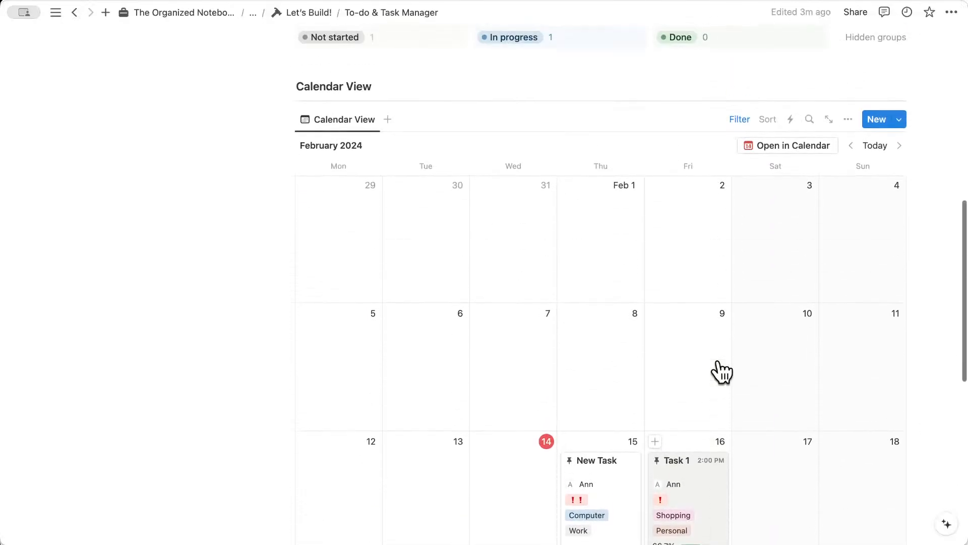
scroll(761, 443, down, 2)
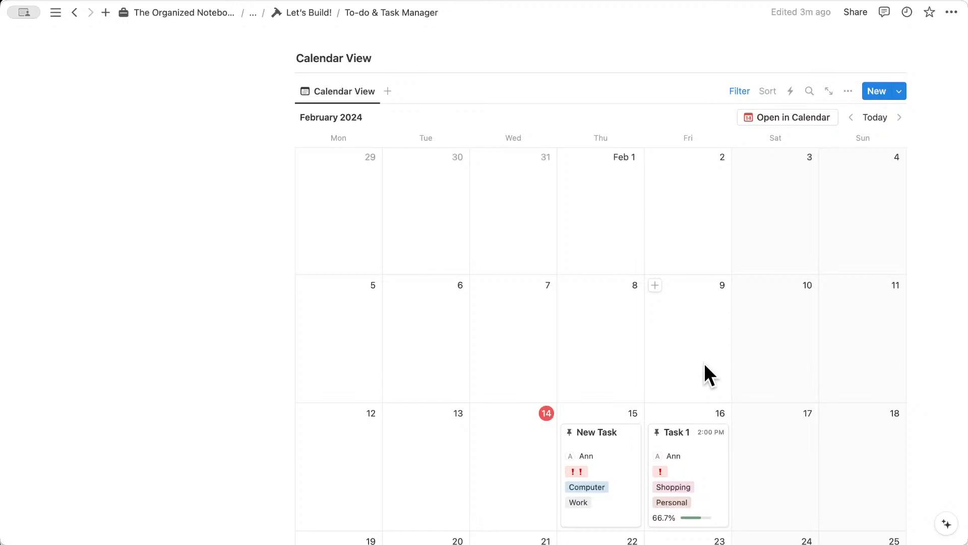
scroll(705, 363, up, 5)
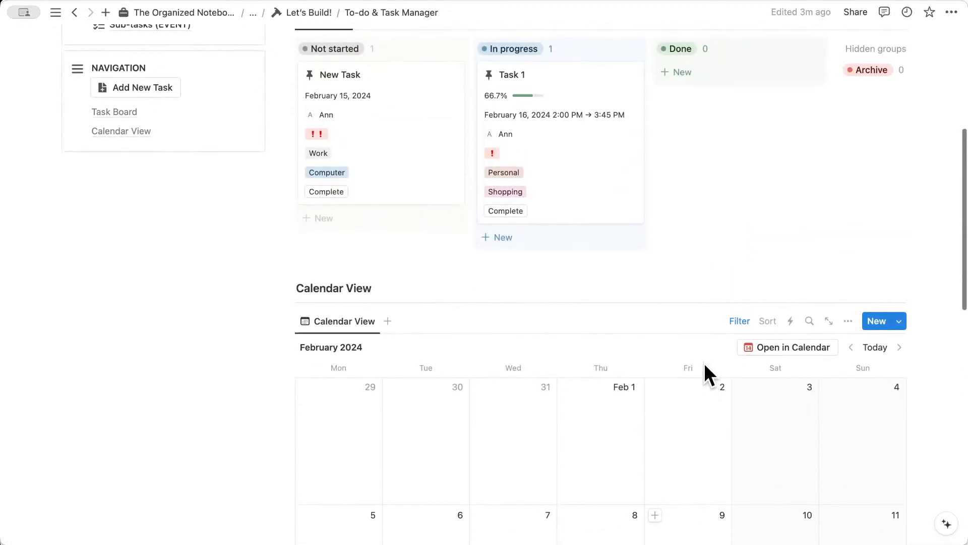
scroll(704, 363, down, 3)
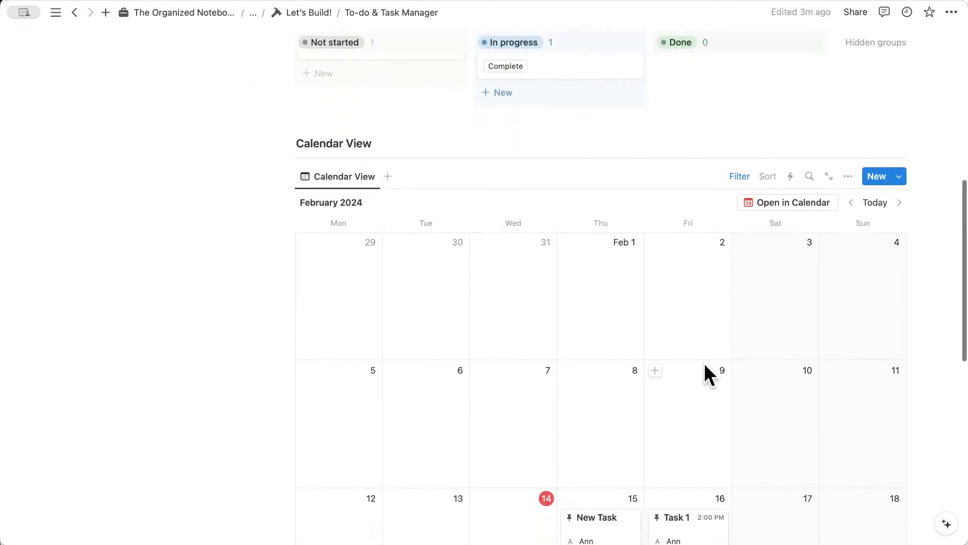
scroll(704, 365, down, 2)
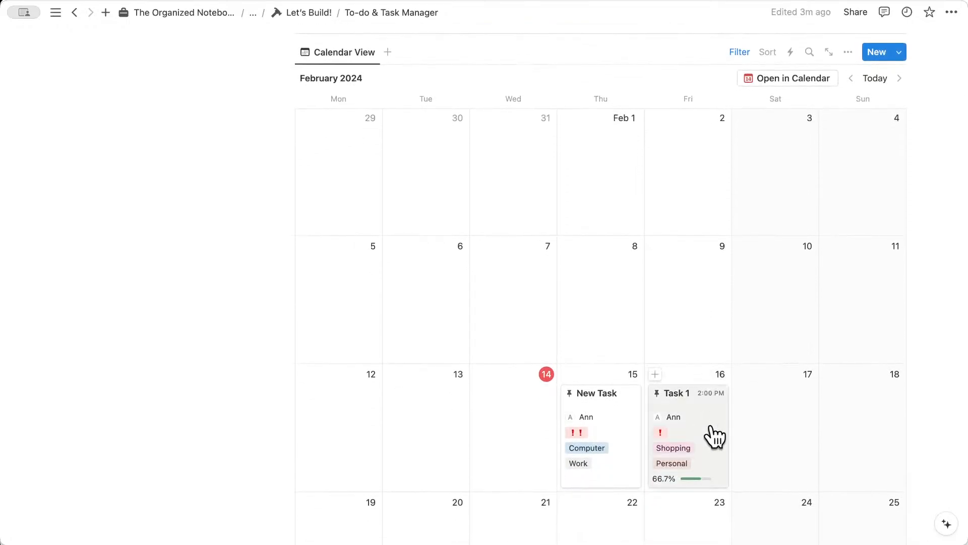
scroll(712, 432, up, 2)
scroll(711, 424, up, 1)
scroll(663, 380, down, 2)
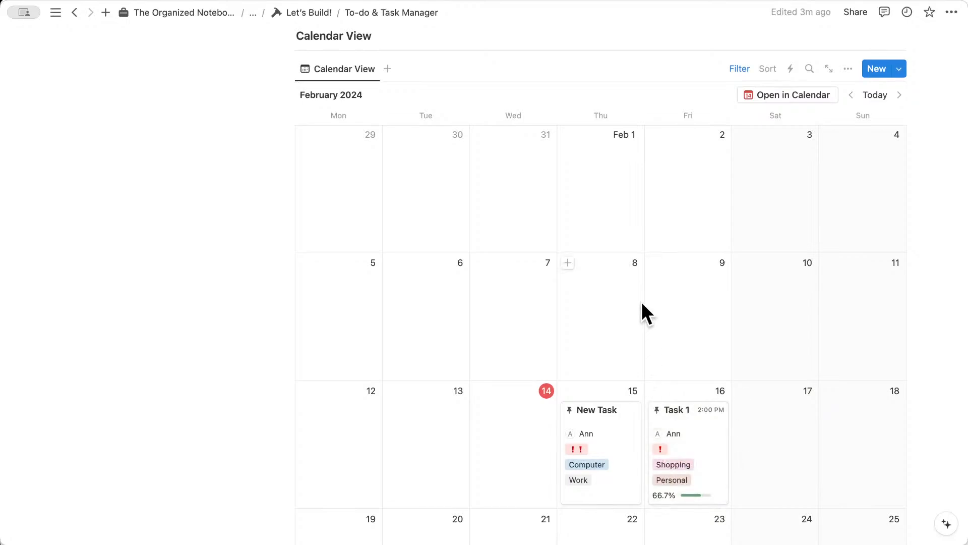
scroll(607, 254, up, 2)
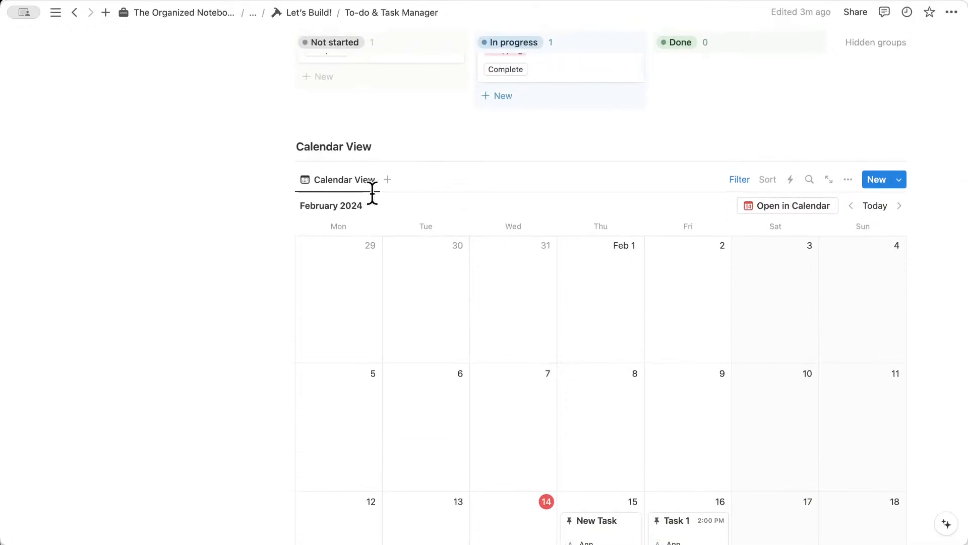
scroll(480, 281, down, 1)
scroll(480, 281, up, 5)
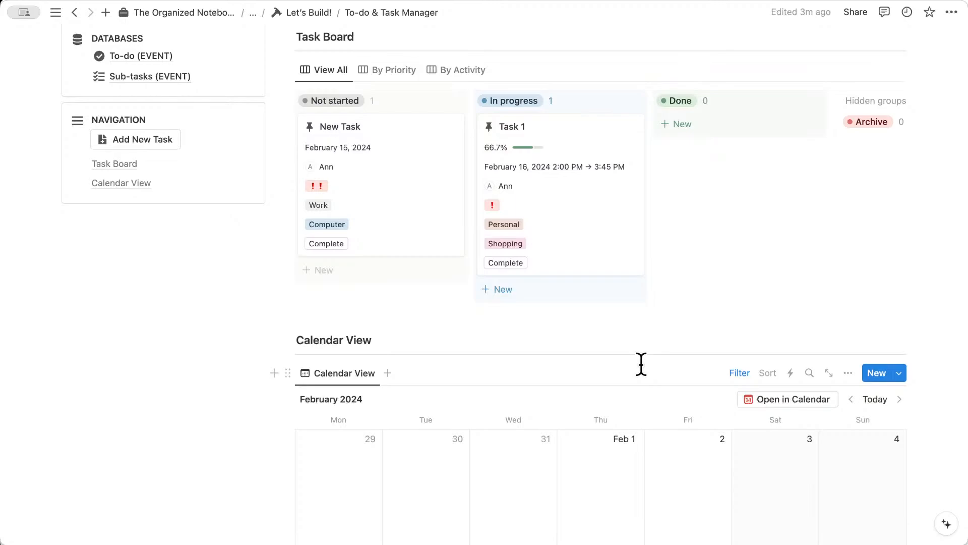
scroll(641, 363, up, 4)
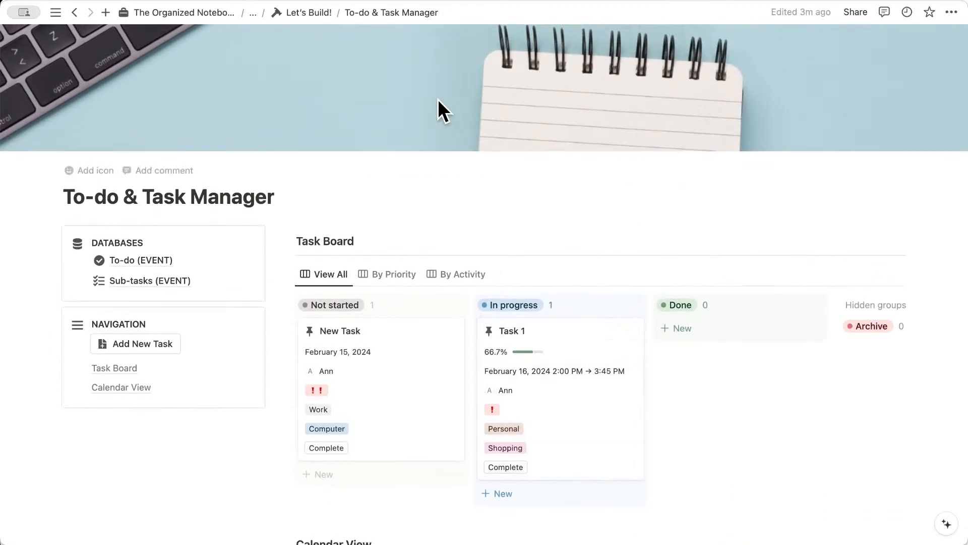
- Go up to the Let's Build! page and look over its task manager links, template bundle offer and template previews
click(309, 12)
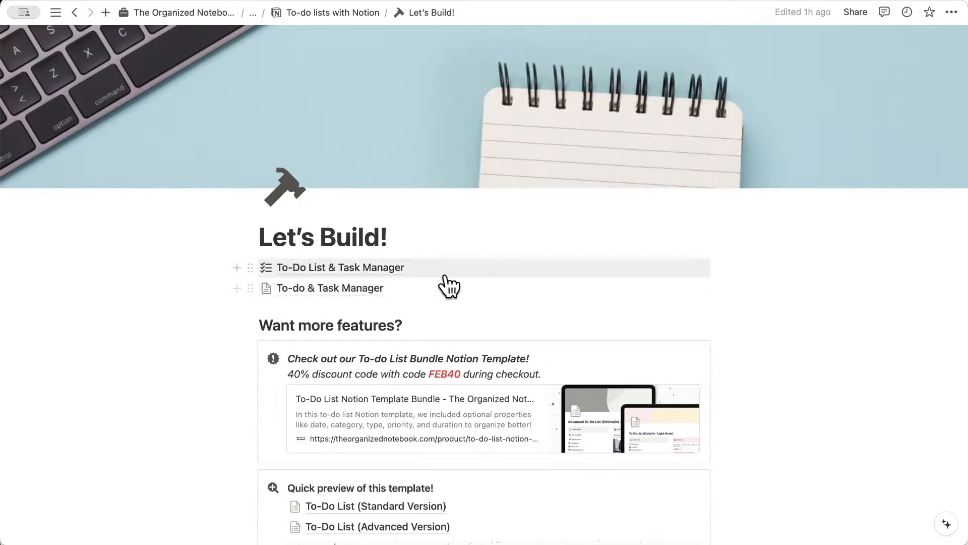
scroll(473, 287, down, 1)
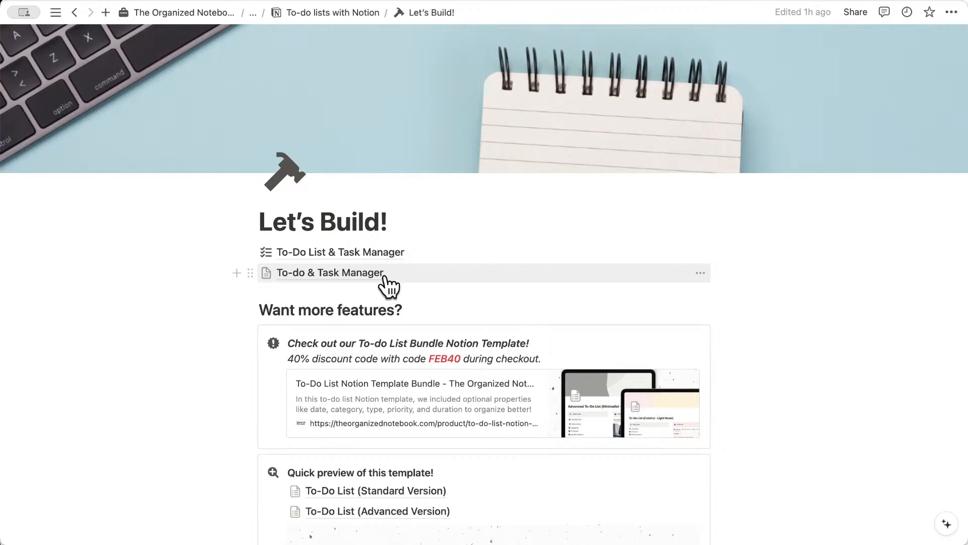
scroll(476, 213, down, 5)
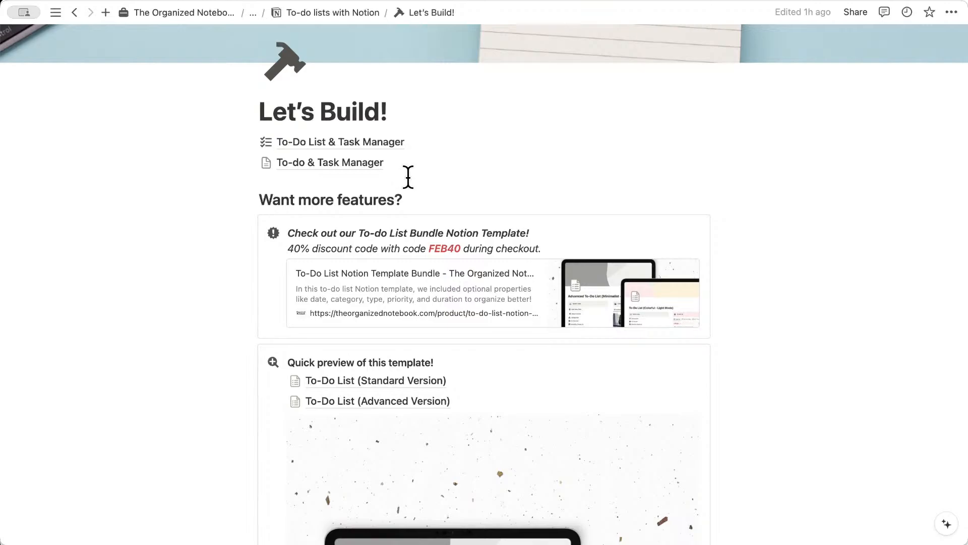
scroll(408, 177, down, 3)
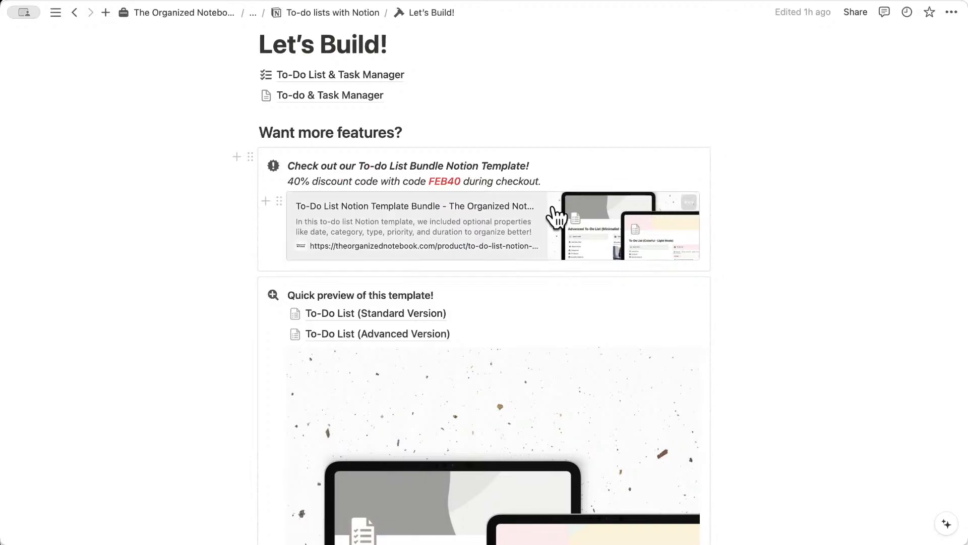
scroll(533, 261, down, 2)
scroll(533, 261, down, 1)
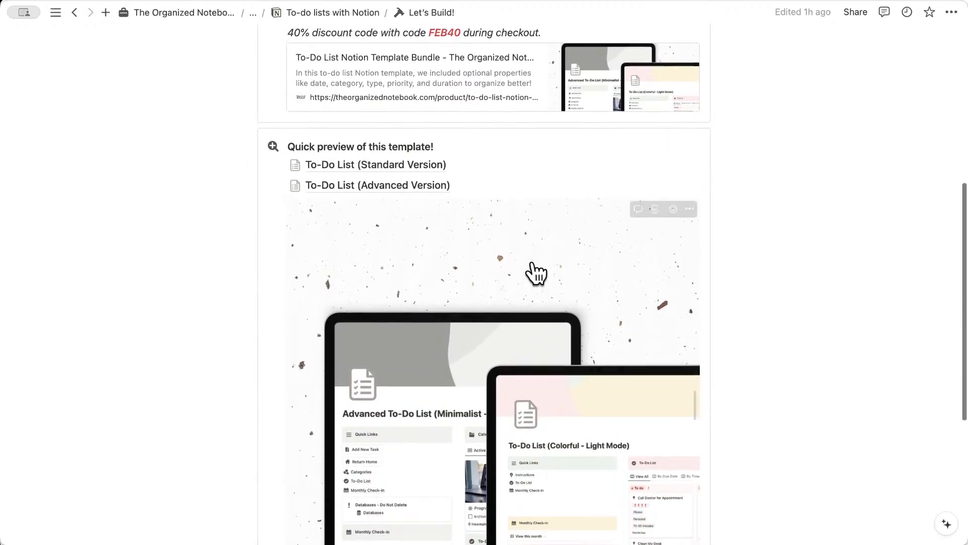
scroll(534, 271, up, 1)
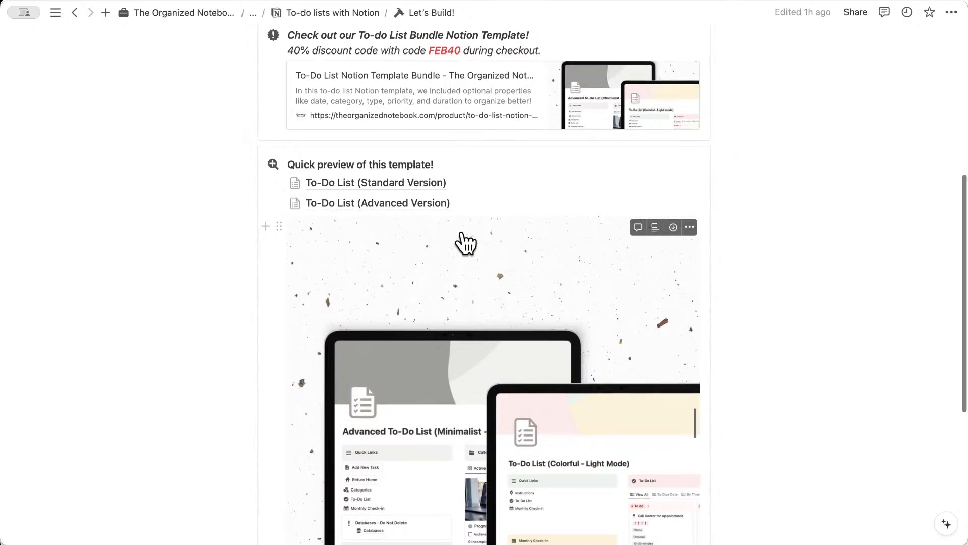
scroll(444, 237, up, 3)
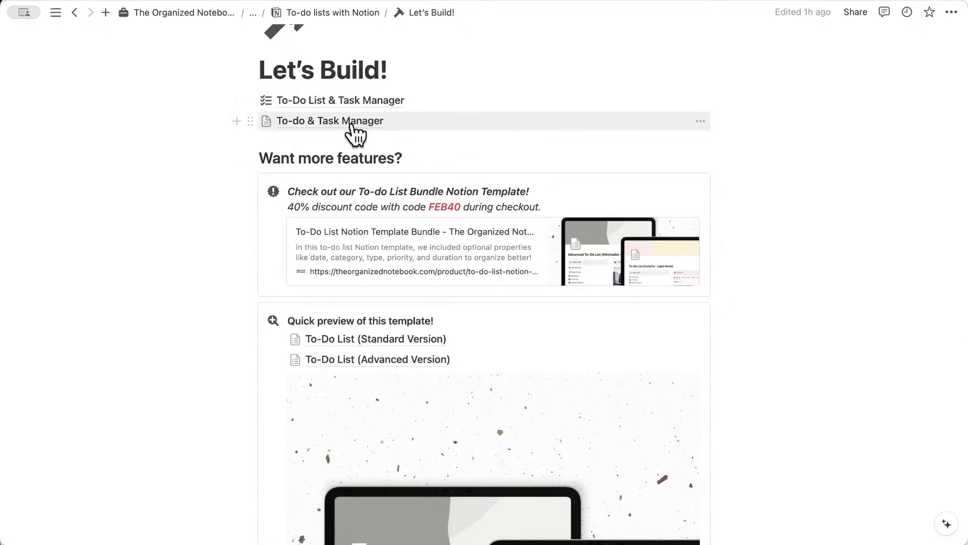
scroll(469, 162, down, 3)
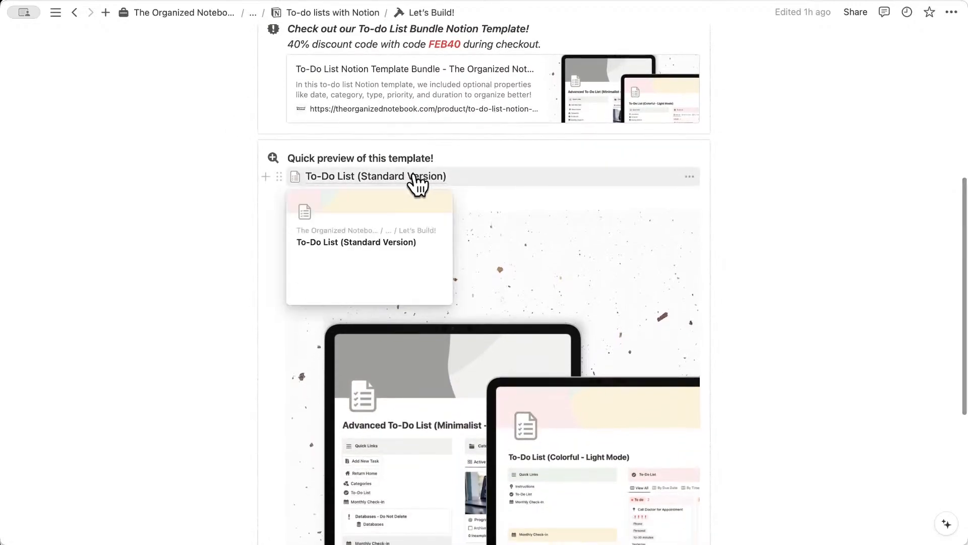
- Open the To-Do List (Standard Version) preview and browse its board by due date, time, category and type
click(432, 178)
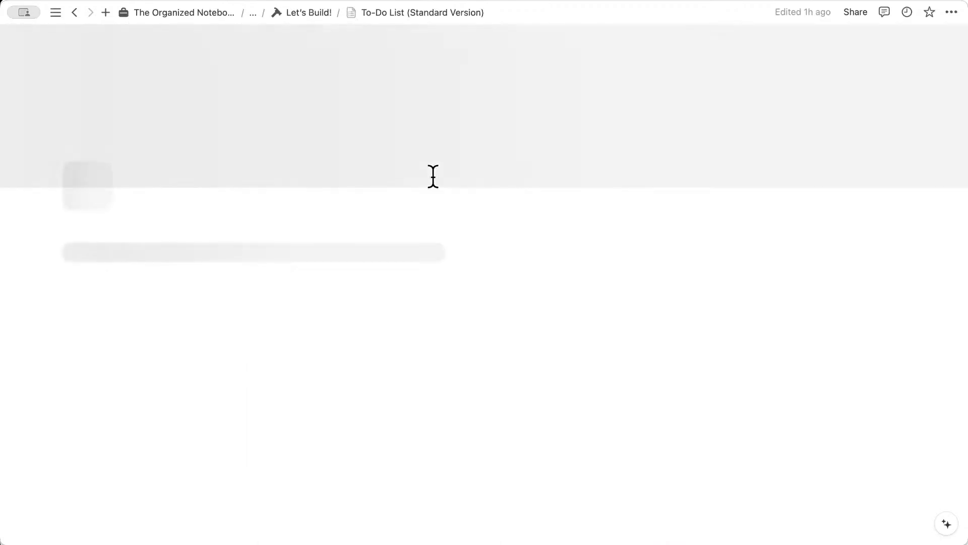
scroll(434, 176, down, 3)
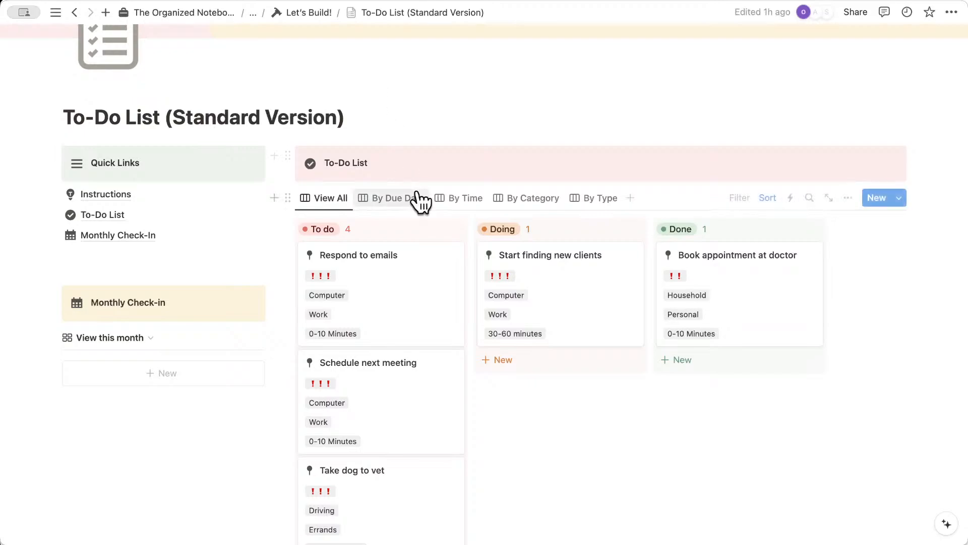
scroll(418, 288, down, 1)
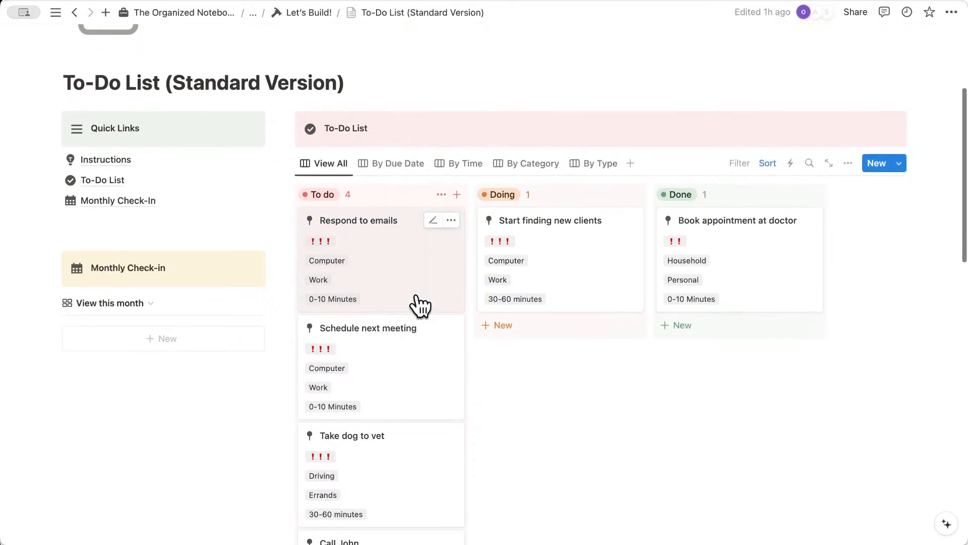
click(402, 169)
click(463, 172)
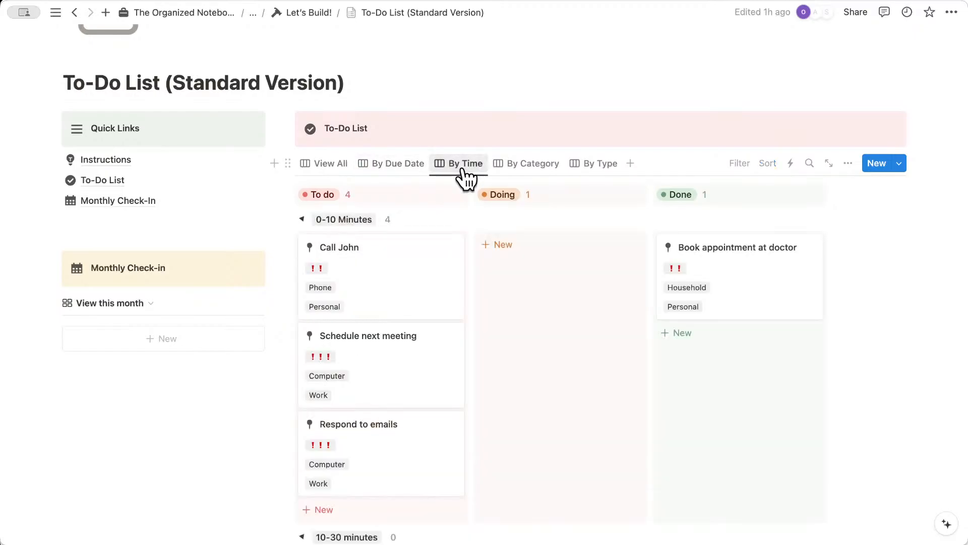
click(531, 167)
click(598, 167)
scroll(557, 216, down, 5)
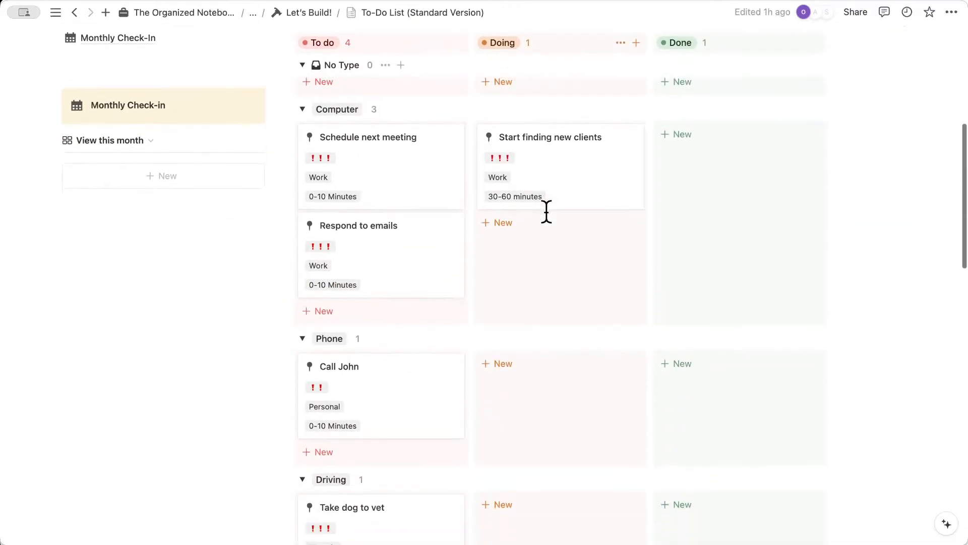
scroll(549, 223, up, 9)
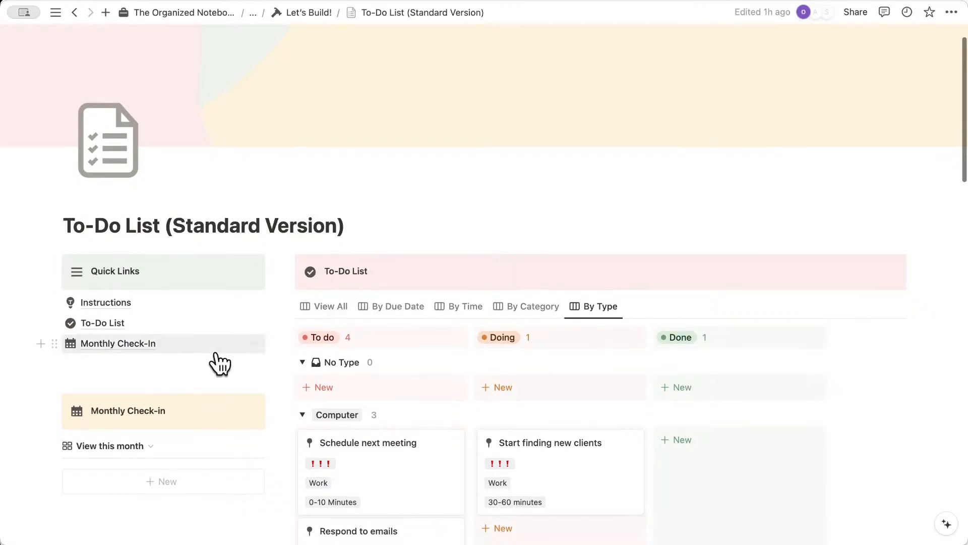
- Open the Monthly Check-In database from the quick links and browse its goals, results, reminders and thoughts views
scroll(136, 444, down, 3)
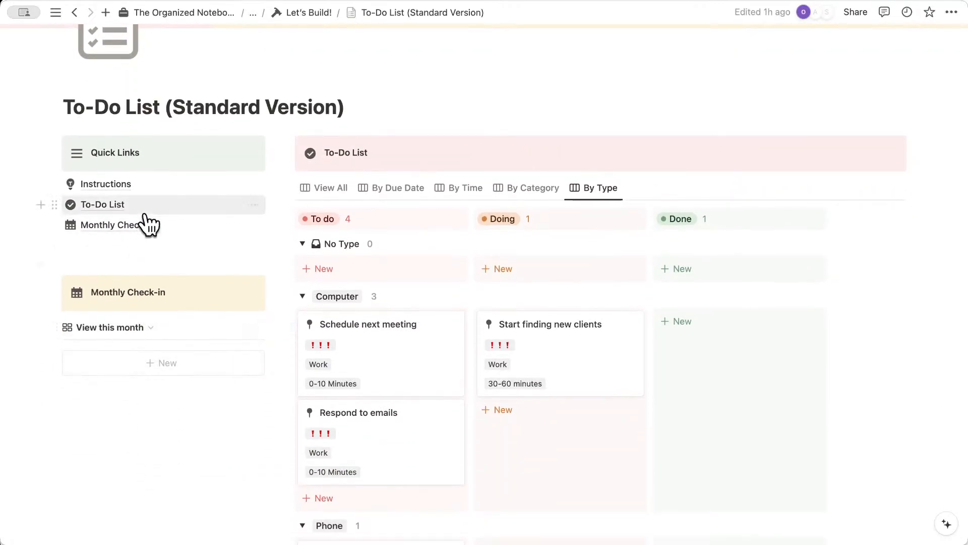
click(131, 230)
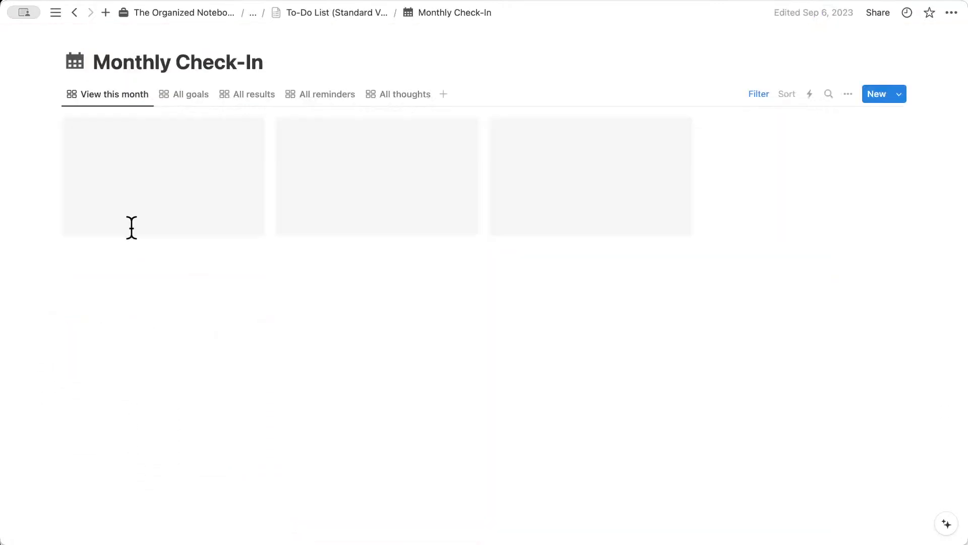
click(194, 101)
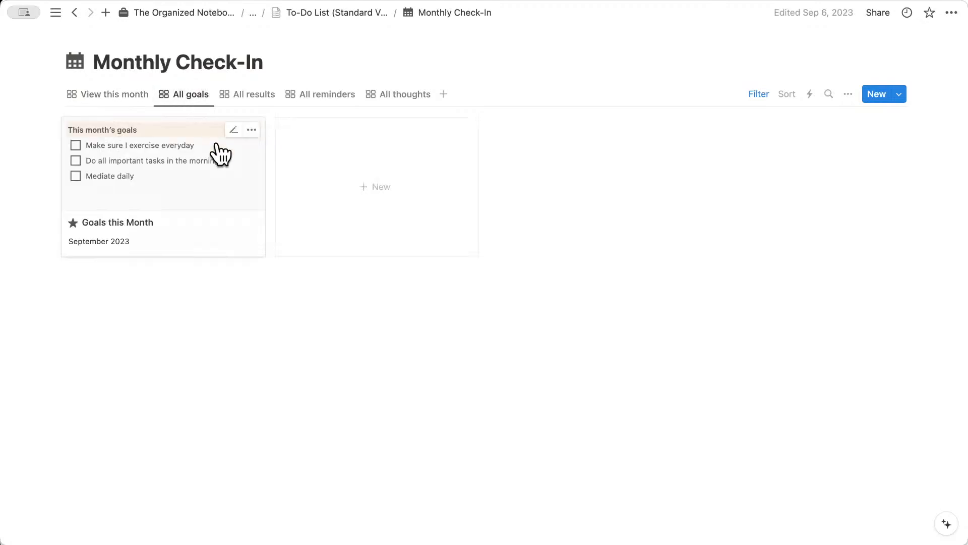
click(251, 102)
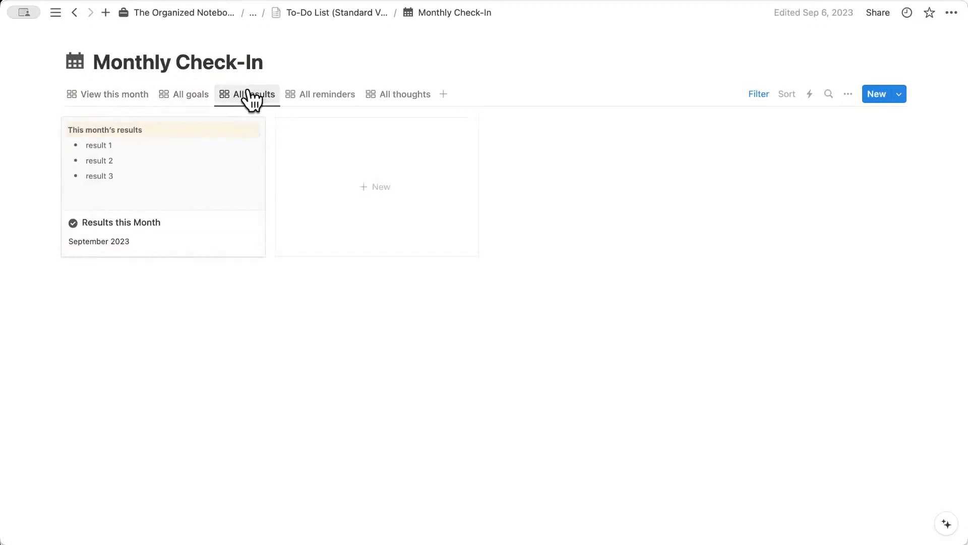
click(320, 98)
click(405, 99)
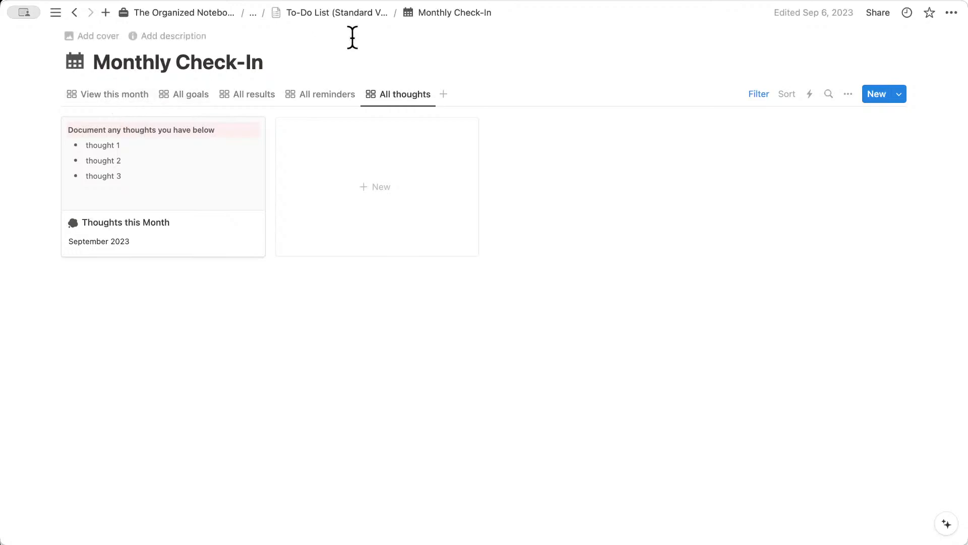
- Return to the To-Do List (Standard Version) page and look over its monthly check-in section and quick links
click(355, 14)
scroll(283, 194, down, 5)
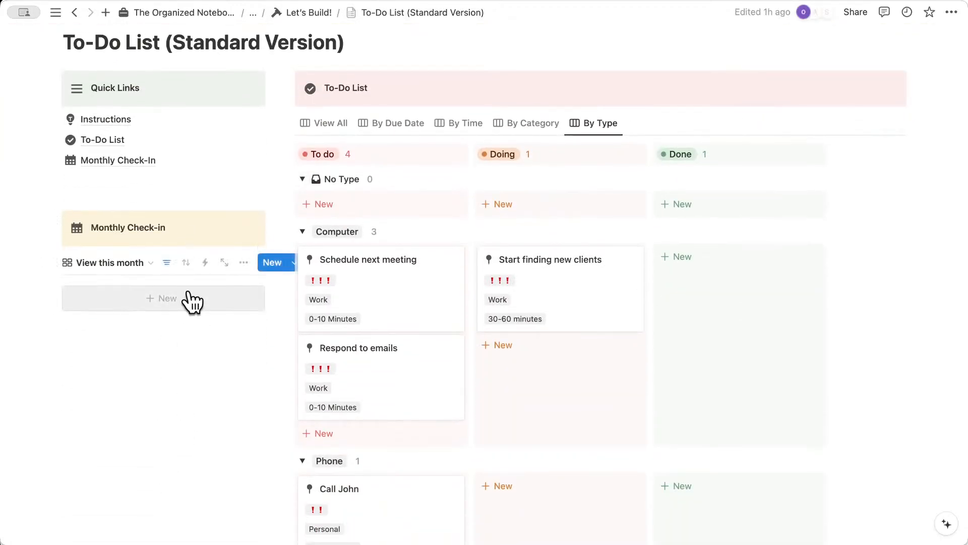
scroll(214, 340, up, 5)
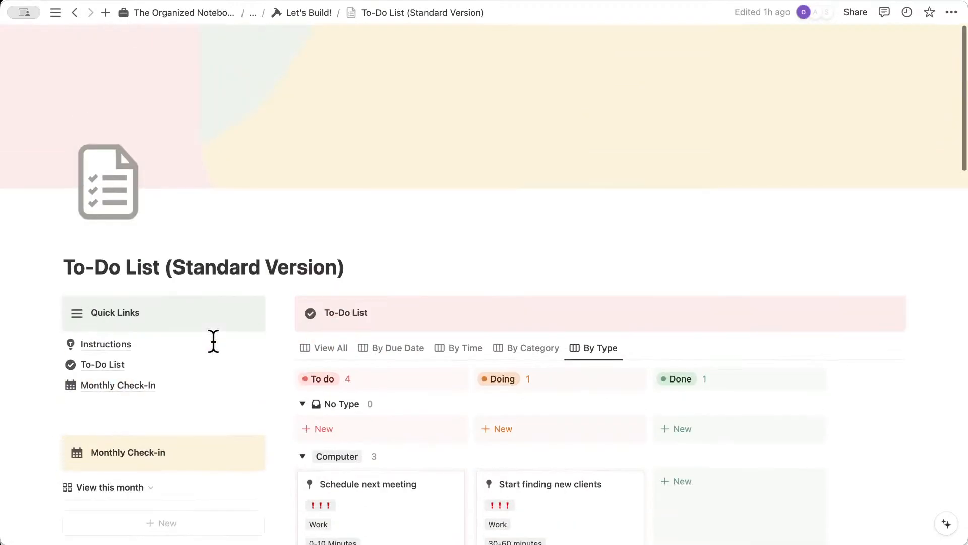
mouse_move(212, 343)
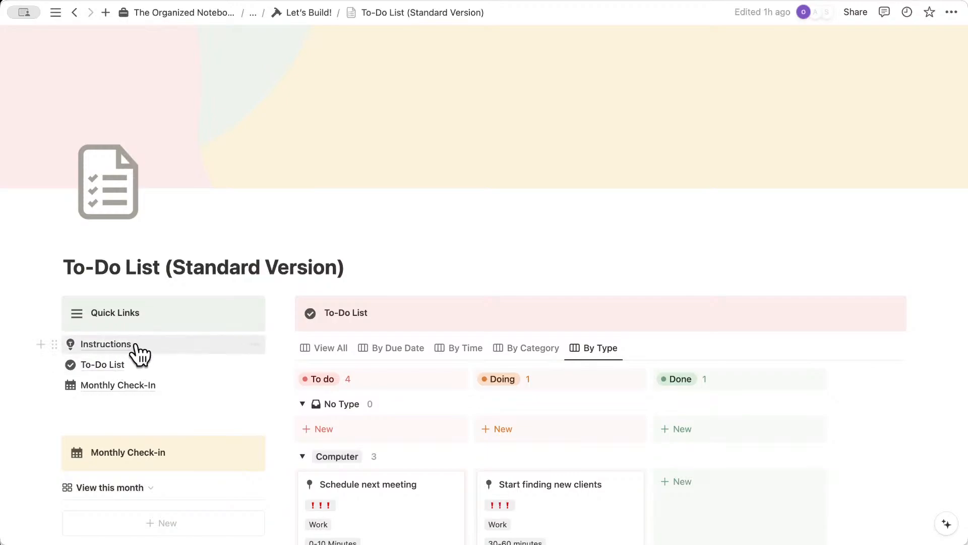
mouse_move(103, 352)
- Go up to the Let's Build! page, open the To-Do List (Advanced Version) preview and look over its categories
click(309, 13)
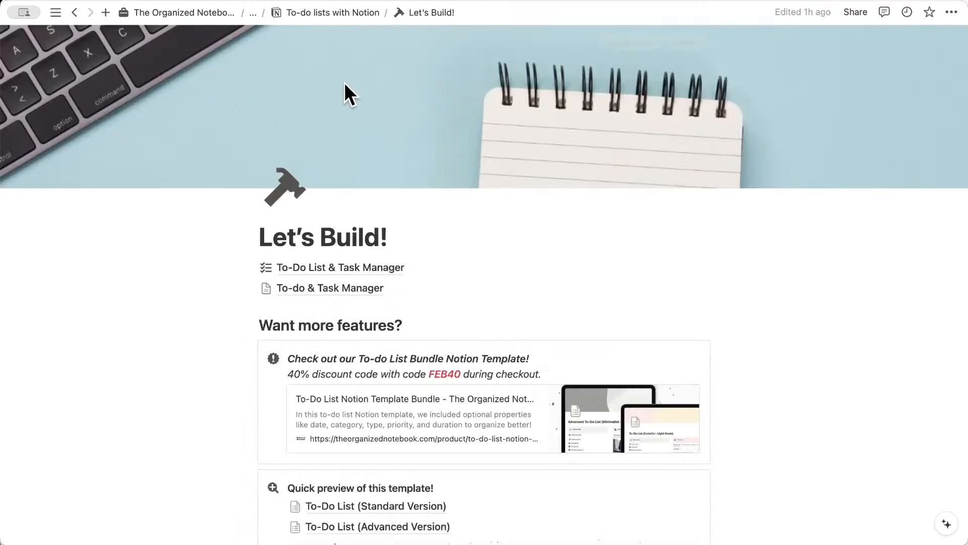
scroll(369, 153, down, 8)
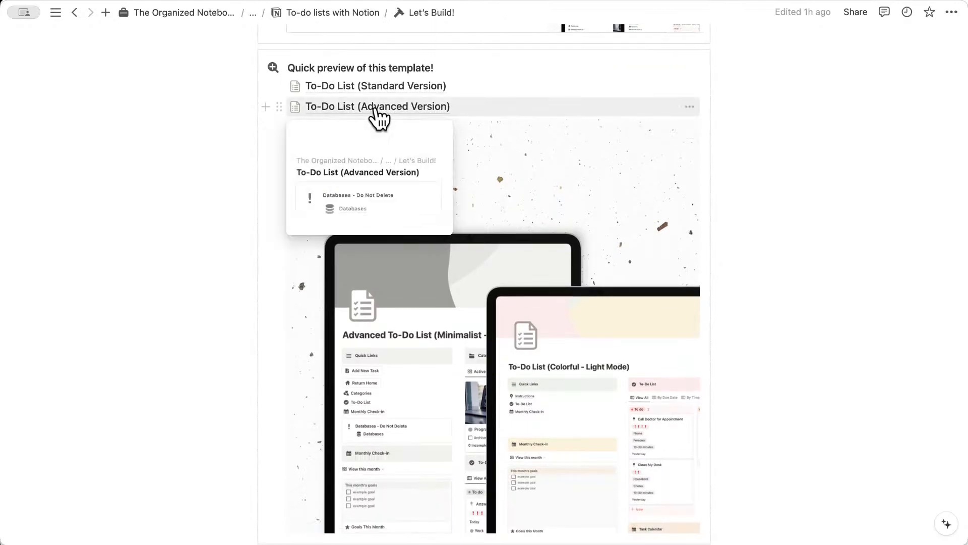
click(379, 107)
scroll(414, 182, down, 5)
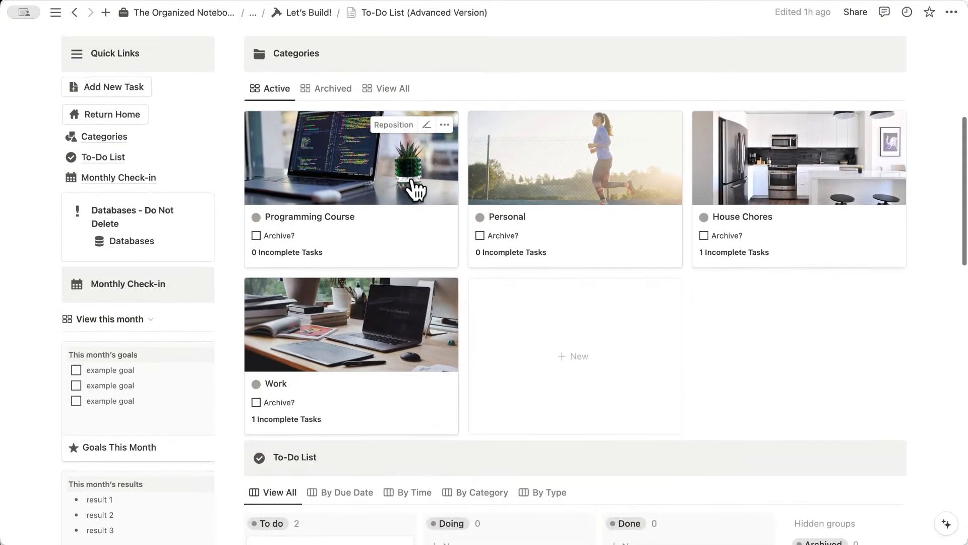
scroll(416, 188, up, 2)
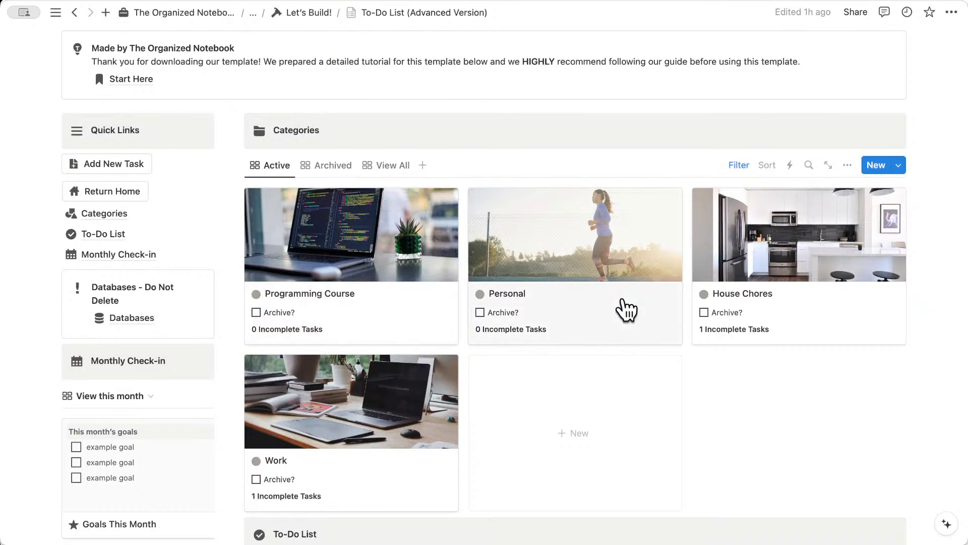
- Open the House Chores category, check its to-do list and available views, and close it
click(850, 313)
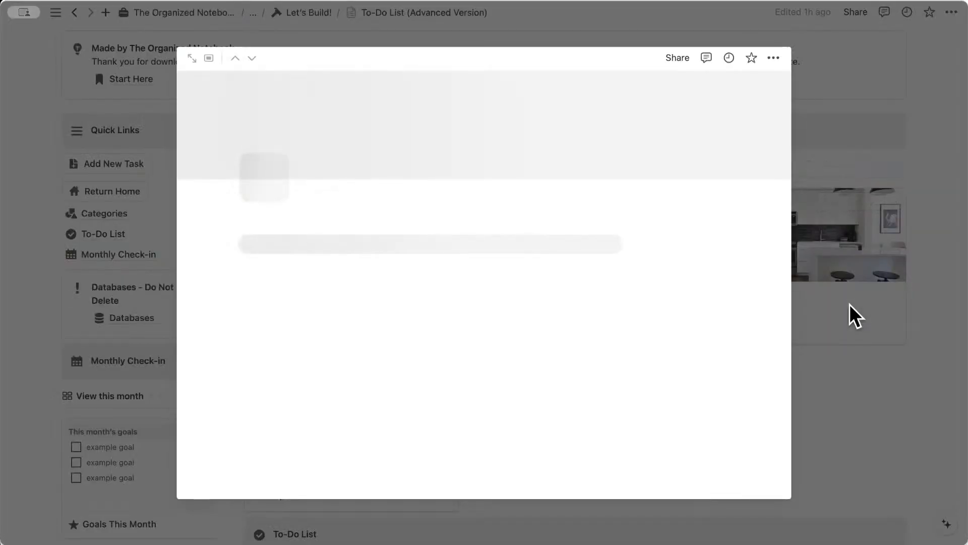
scroll(694, 324, down, 5)
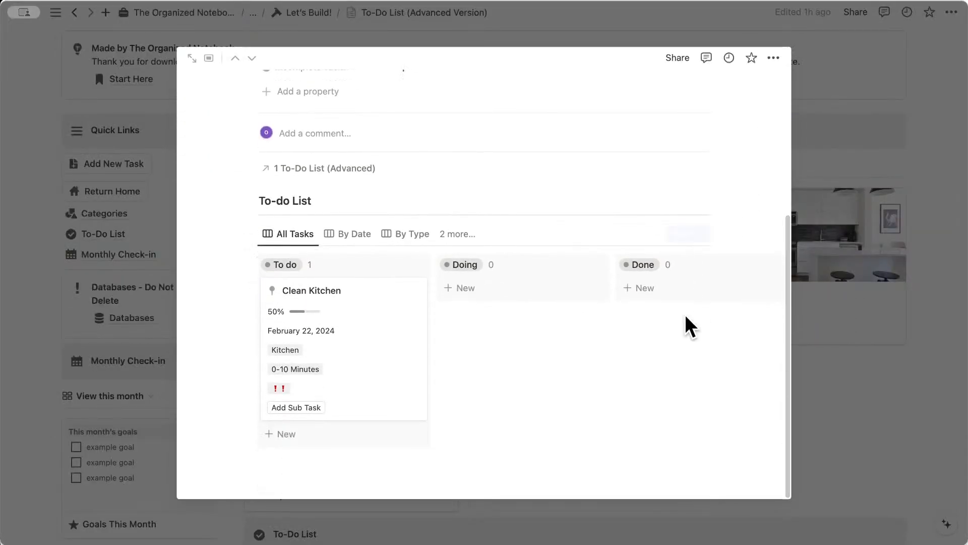
scroll(442, 354, down, 1)
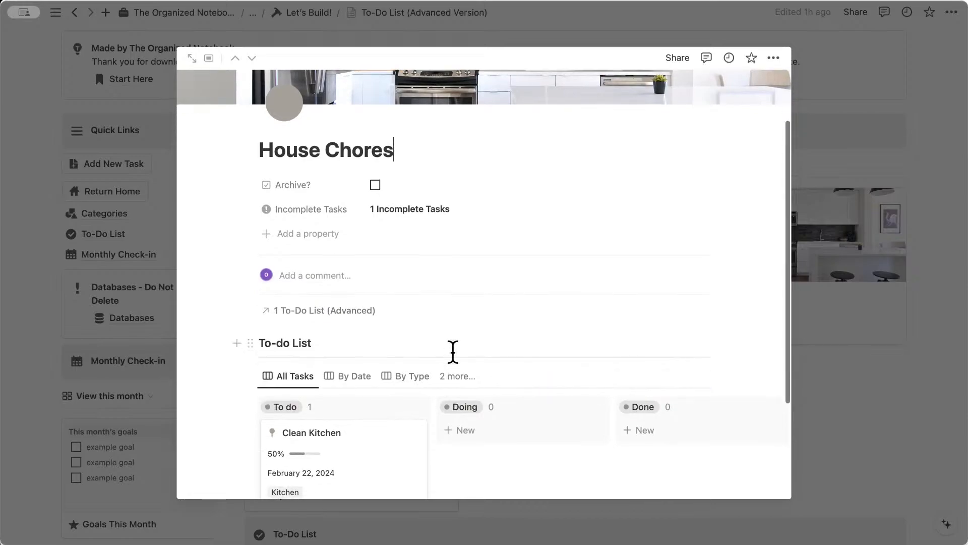
click(459, 379)
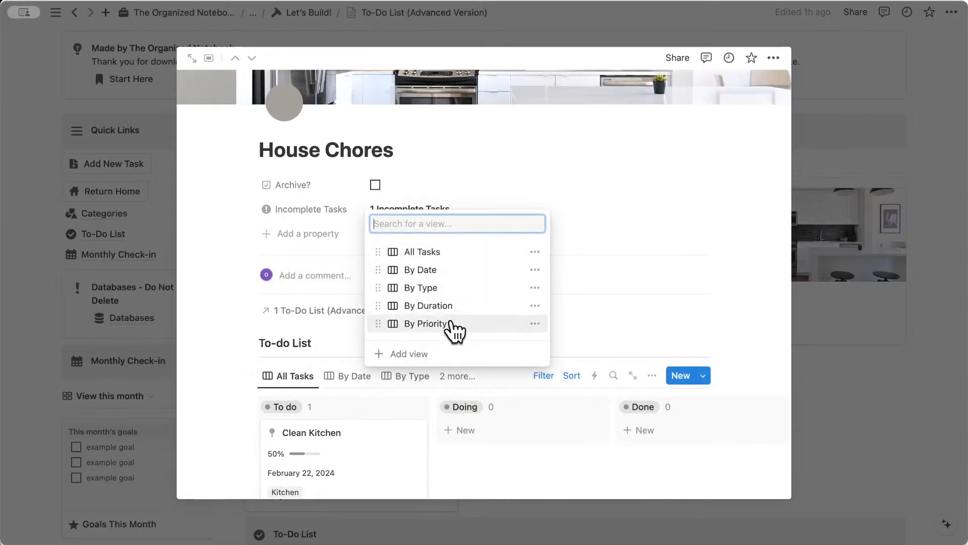
click(945, 332)
click(944, 333)
- Look over the advanced version's to-do board and its monthly task calendar
scroll(945, 327, down, 7)
scroll(946, 324, down, 2)
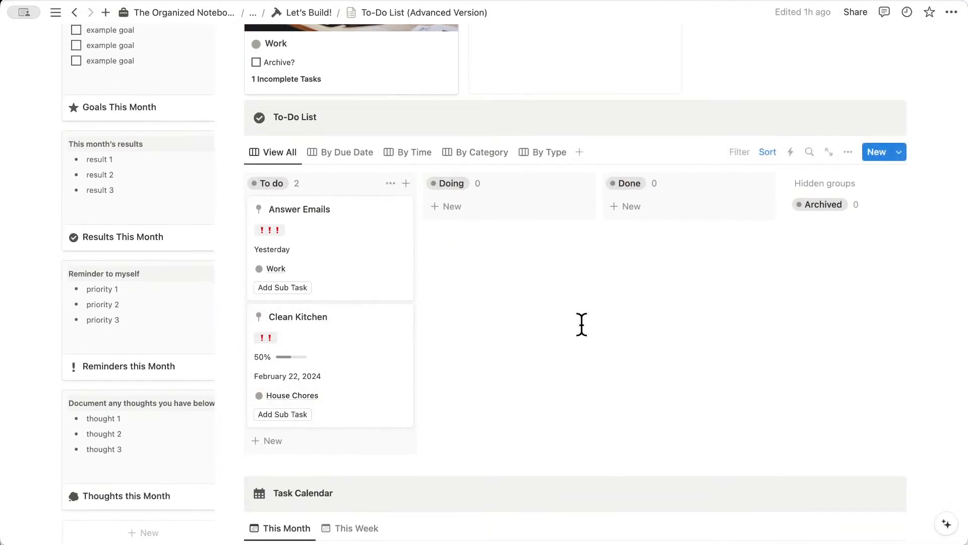
scroll(560, 303, down, 10)
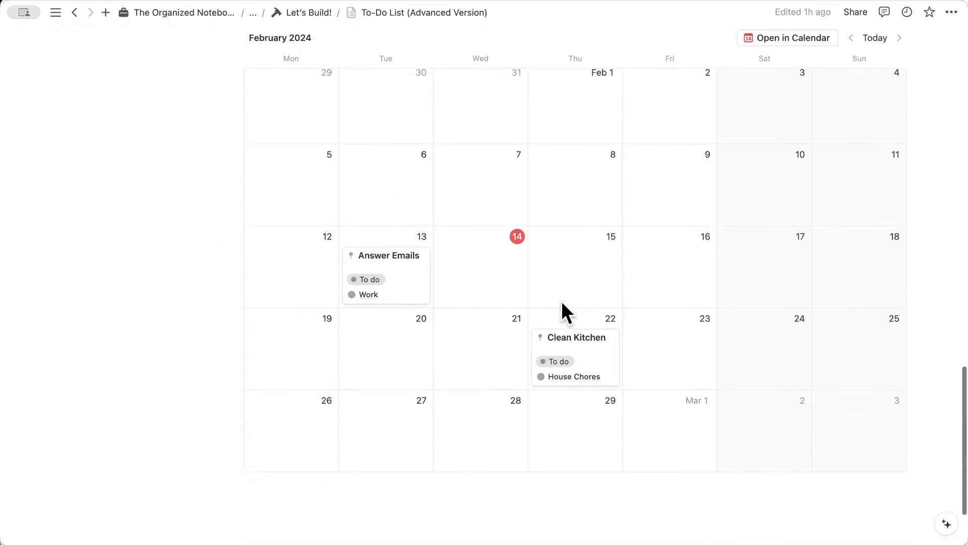
scroll(561, 302, up, 3)
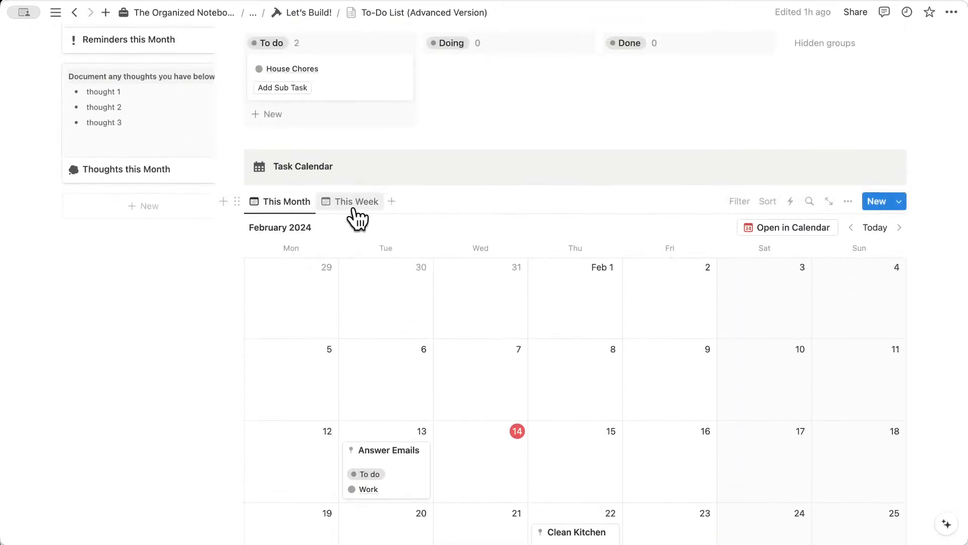
scroll(356, 212, up, 2)
scroll(356, 207, up, 10)
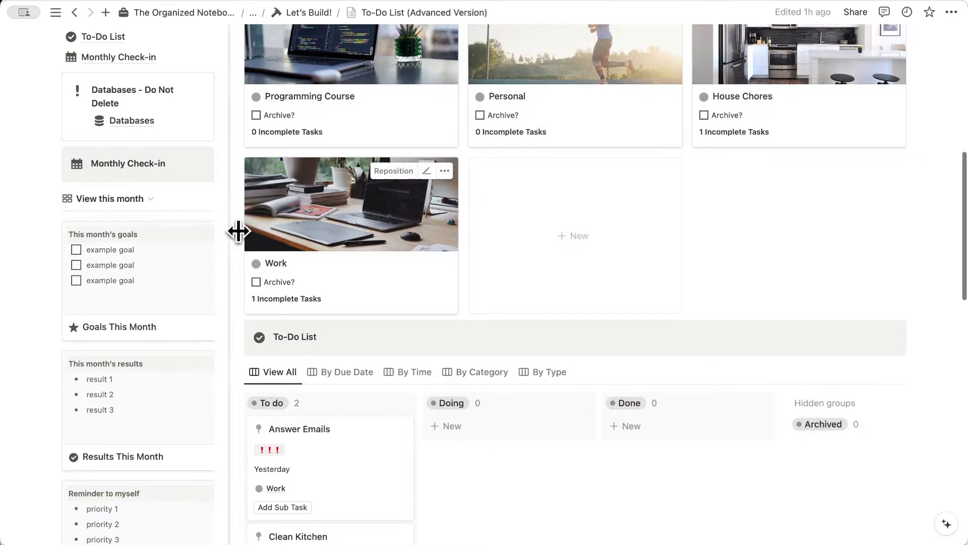
- Open the Goals This Month check-in, close it, and review the remaining monthly check-in cards and quick links
click(185, 285)
scroll(283, 331, down, 2)
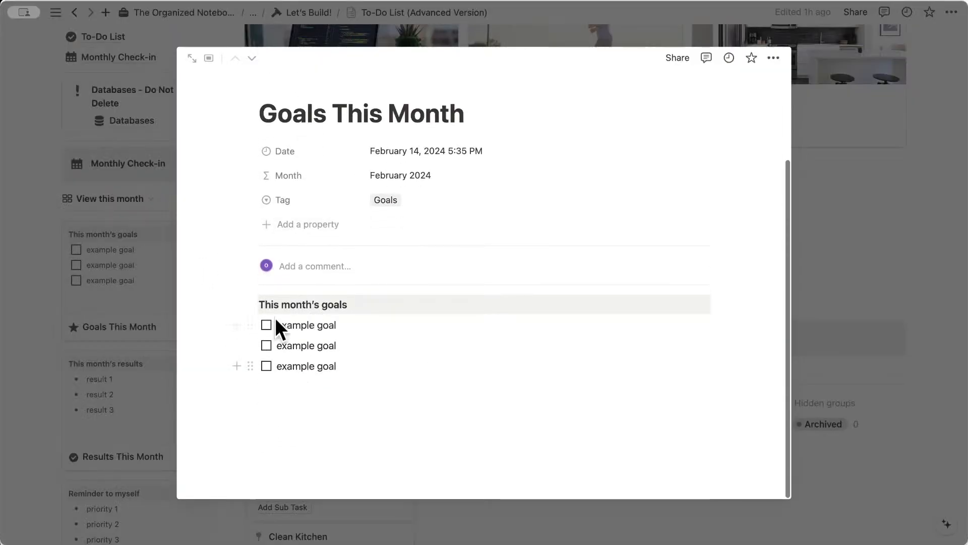
click(29, 379)
scroll(177, 404, down, 4)
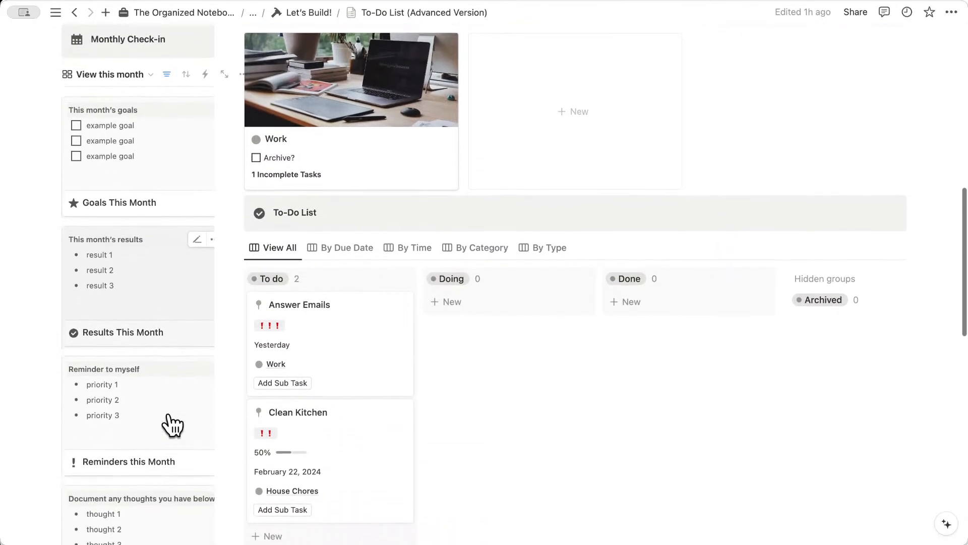
scroll(197, 378, down, 3)
scroll(199, 342, up, 8)
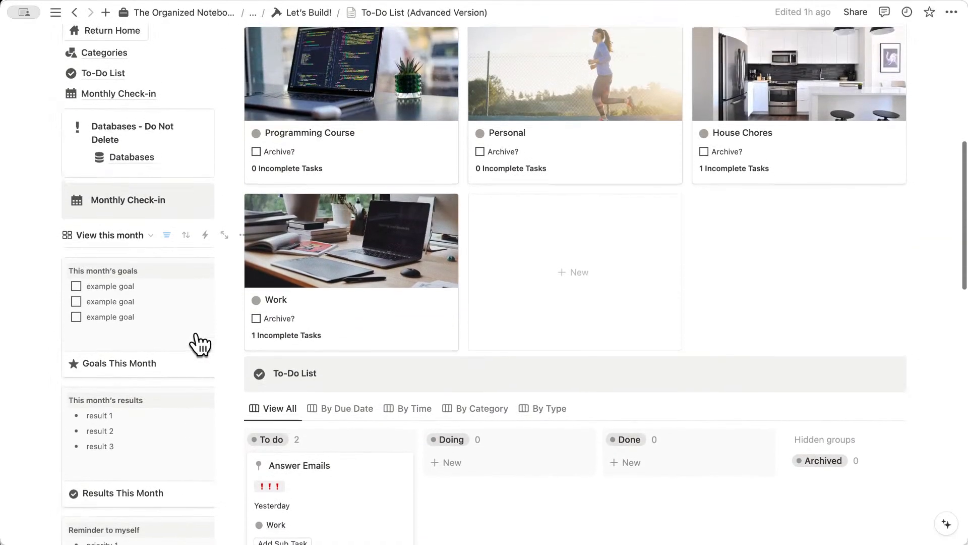
scroll(200, 345, up, 4)
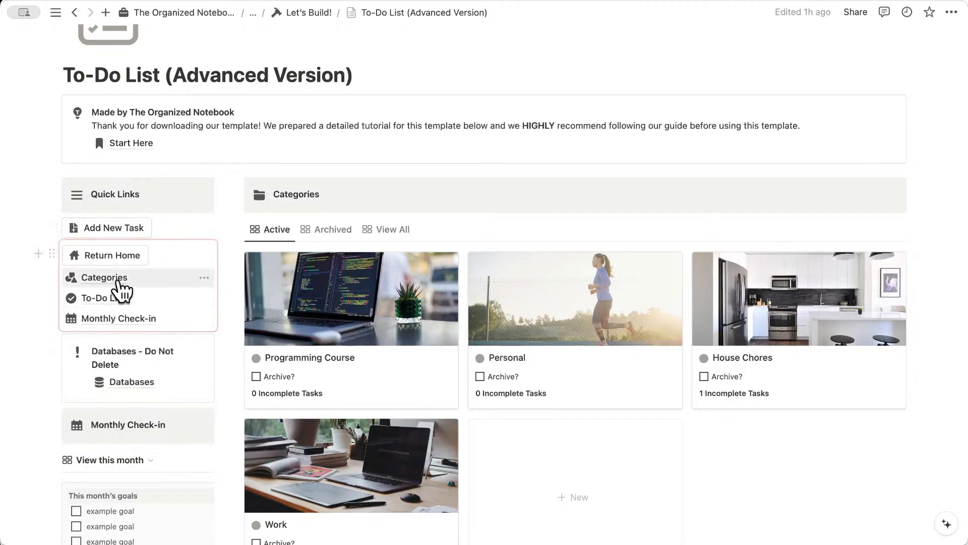
- Visit the Categories page and use its navigation to return to the advanced version's home page
click(113, 278)
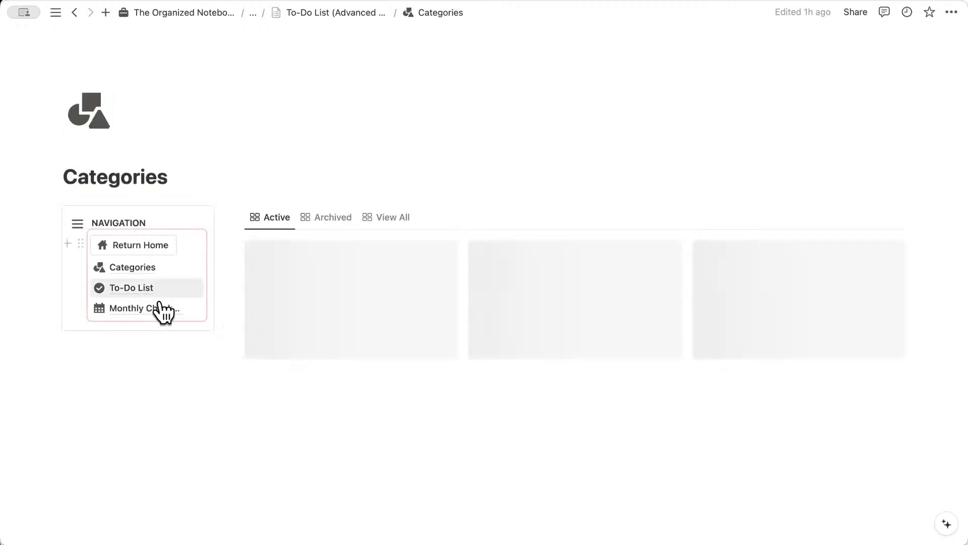
click(143, 246)
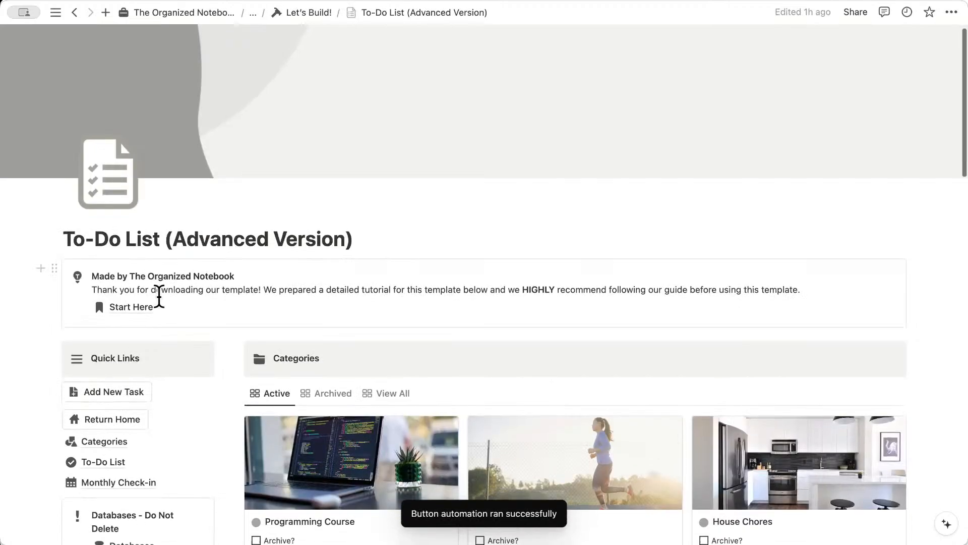
scroll(158, 303, down, 3)
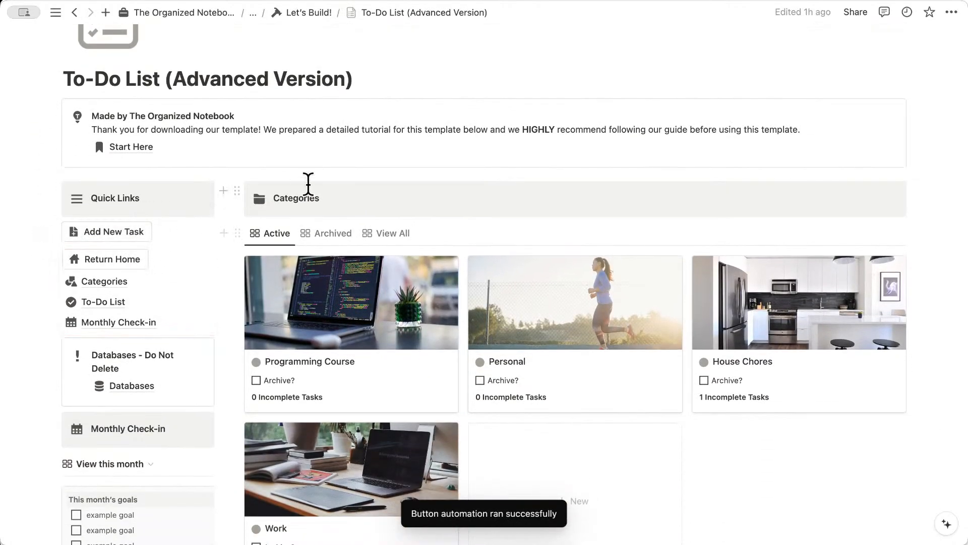
scroll(307, 186, up, 3)
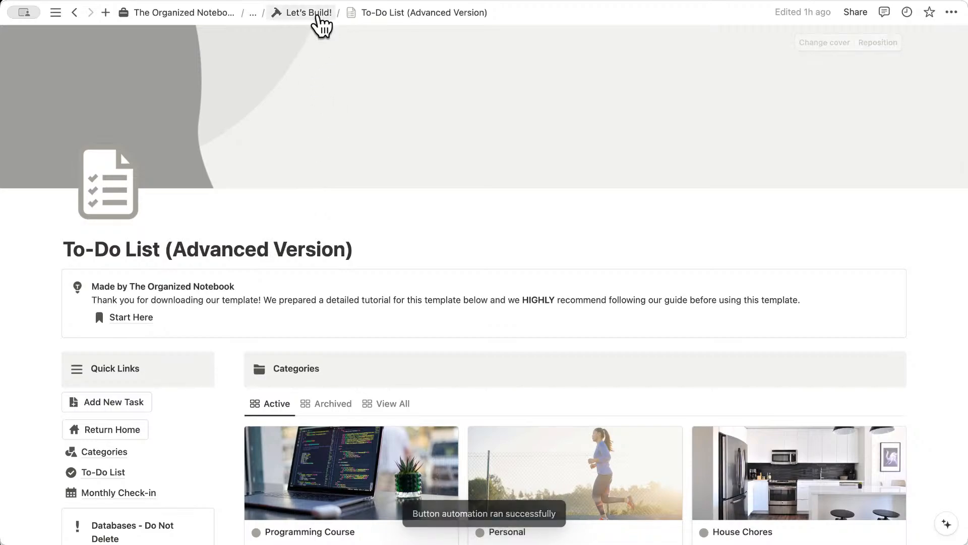
- Go up to the Let's Build! page, look over the template previews, and continue to the Q&A page
click(316, 15)
scroll(458, 190, down, 10)
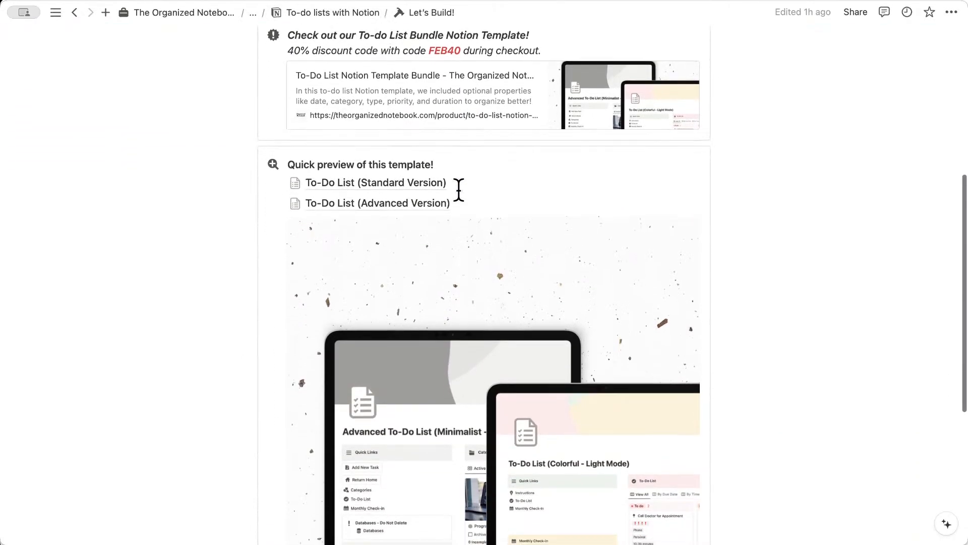
scroll(462, 200, down, 3)
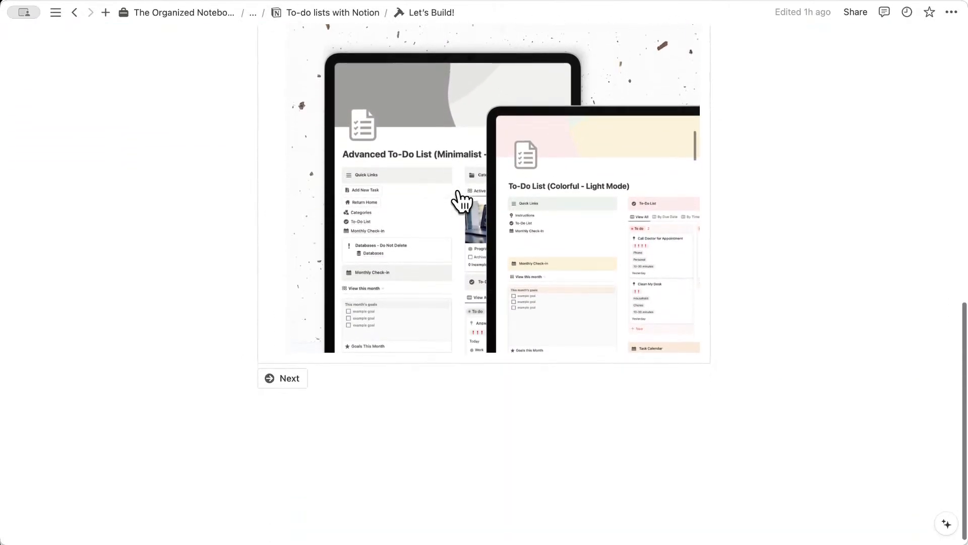
click(296, 382)
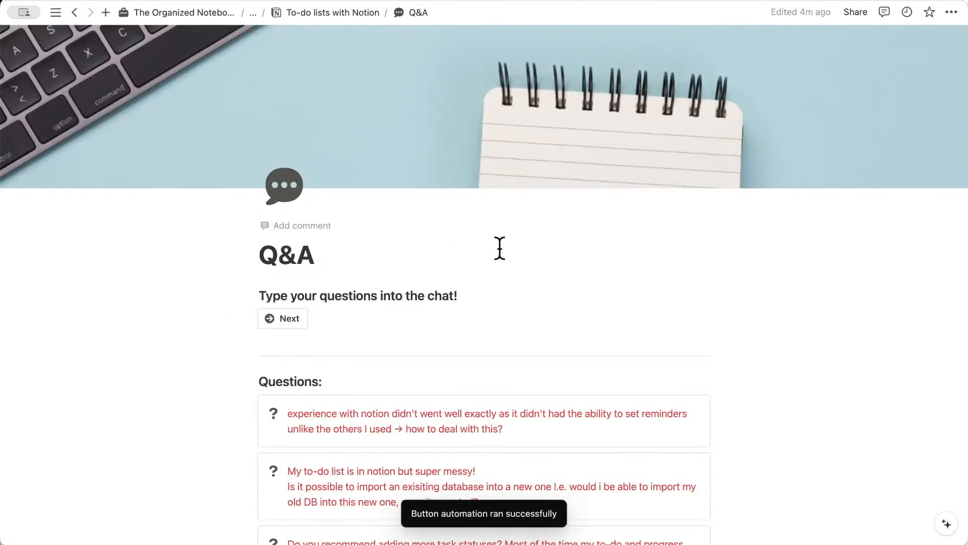
- Read through the list of submitted questions on the Q&A page, including the one about setting reminders
scroll(500, 249, down, 5)
scroll(500, 249, down, 8)
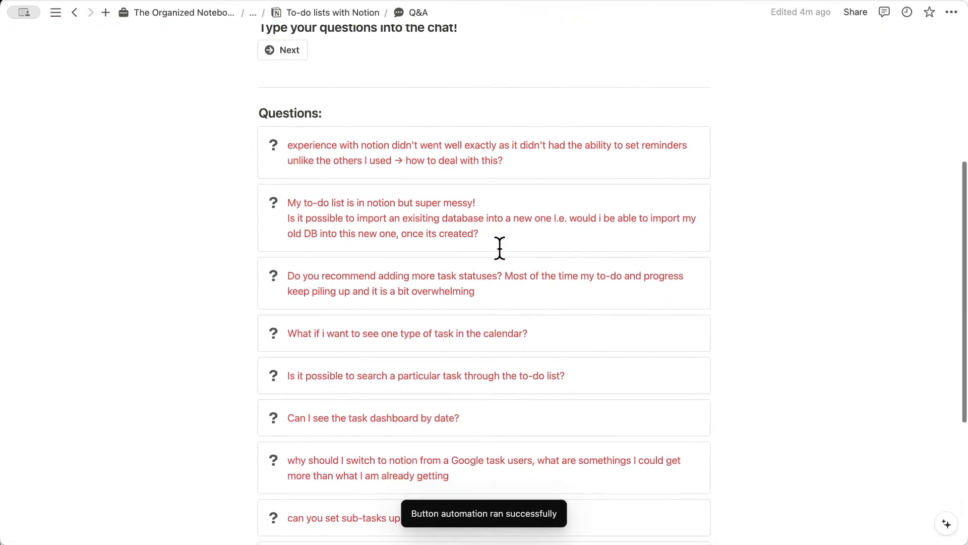
scroll(500, 248, up, 10)
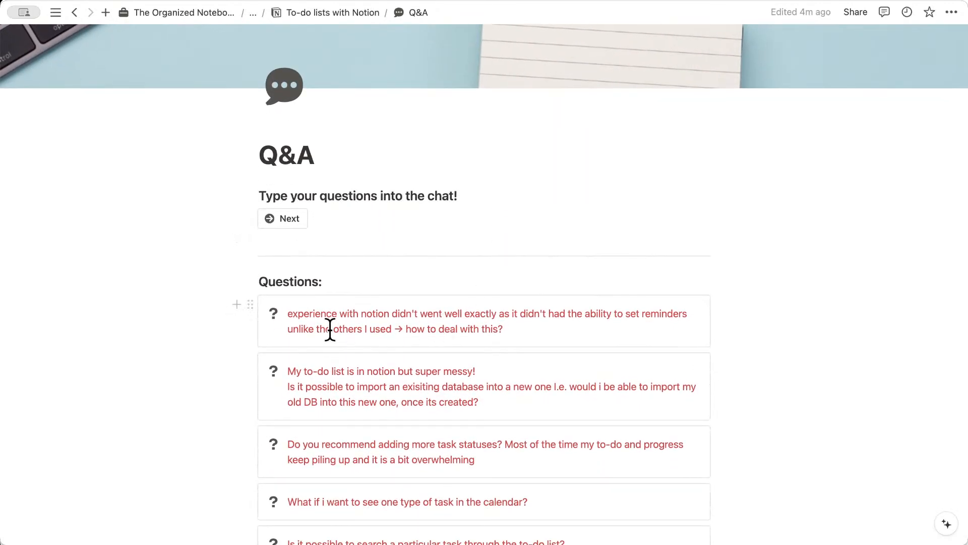
scroll(328, 331, down, 6)
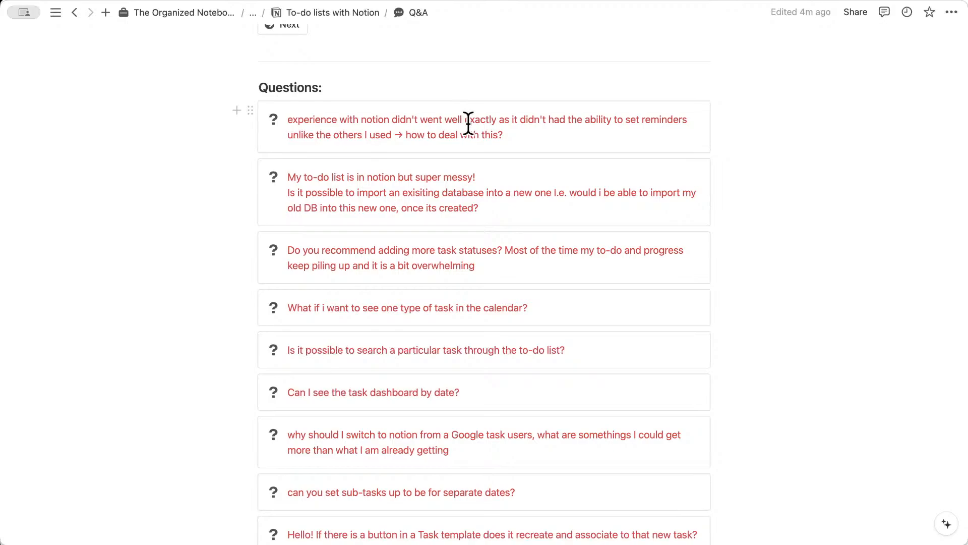
scroll(468, 124, up, 3)
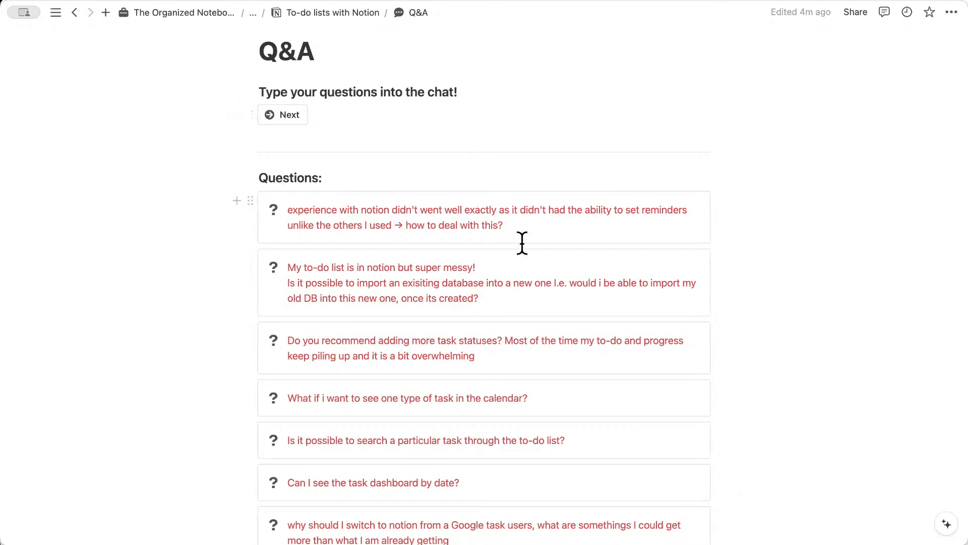
- Check Task 1 in the Friday 16 day view of Notion Calendar and return to the Q&A page in Notion
scroll(522, 244, up, 3)
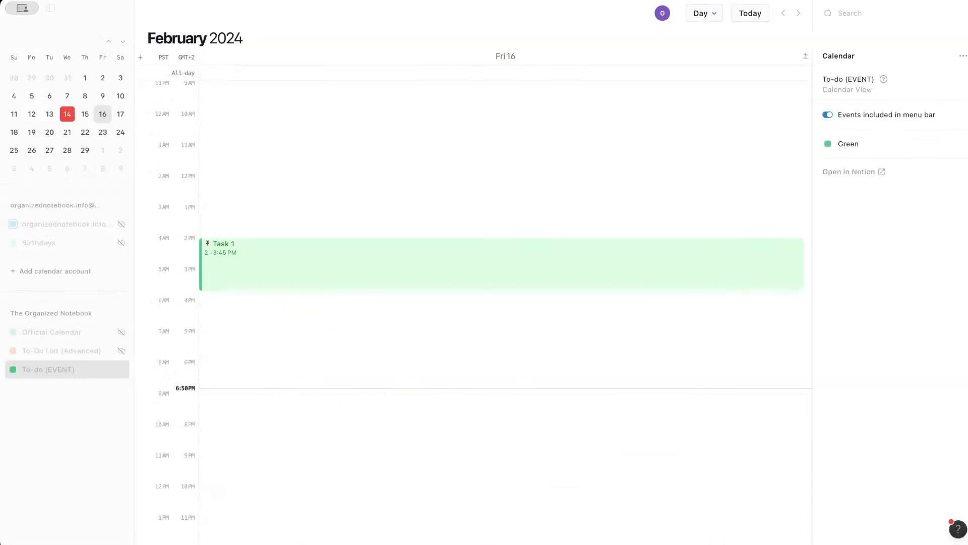
scroll(644, 372, up, 3)
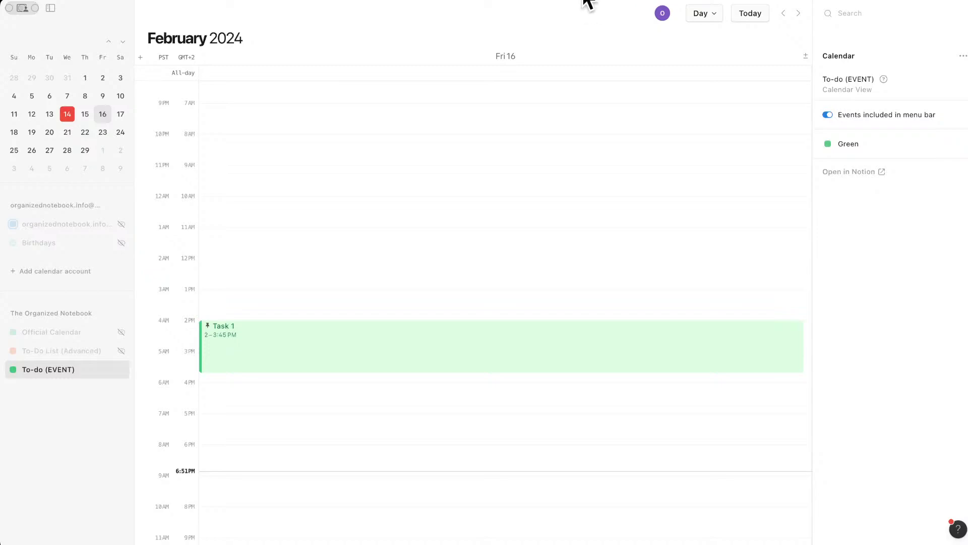
click(537, 350)
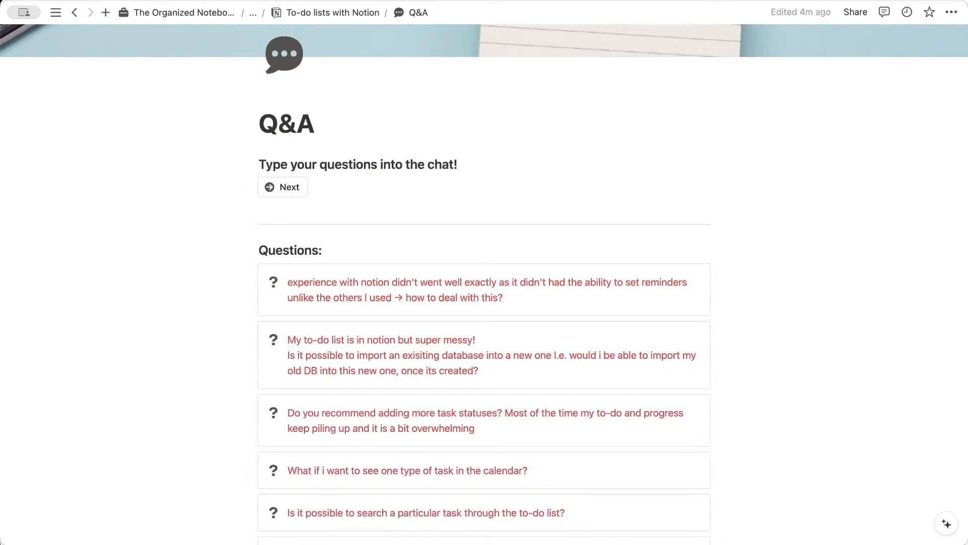
scroll(626, 337, up, 3)
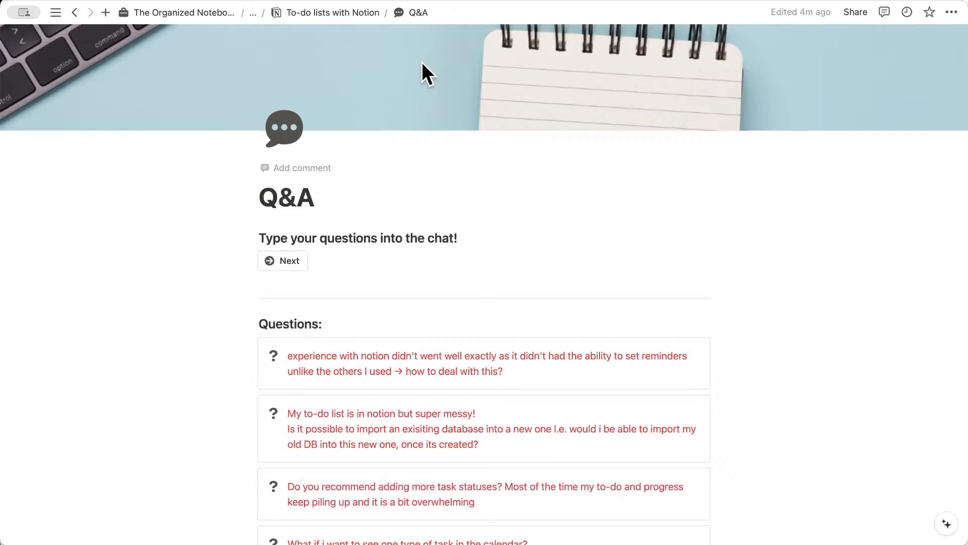
- Look over the Get notified choices in the Q&A page's options, close them, and read the submitted questions
click(951, 12)
mouse_move(918, 260)
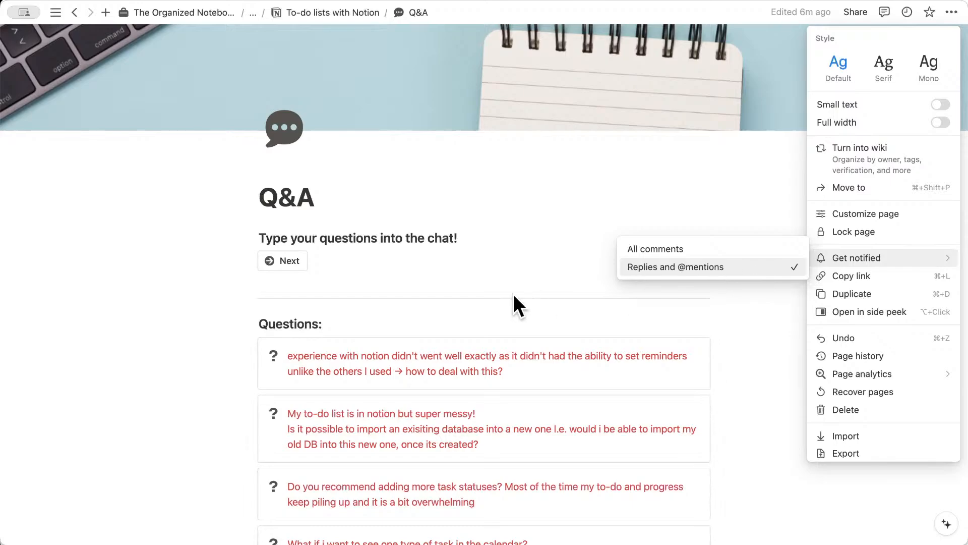
click(484, 242)
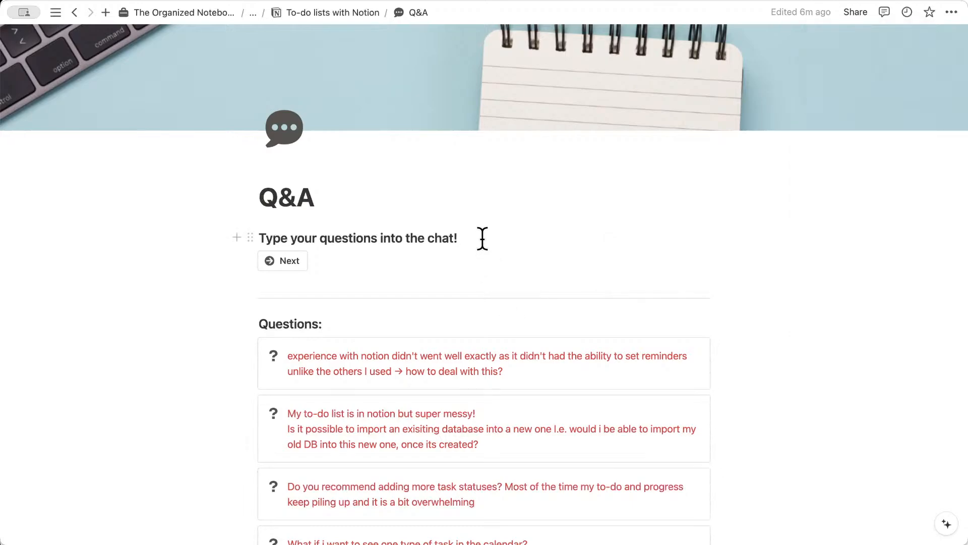
click(482, 238)
scroll(736, 379, down, 5)
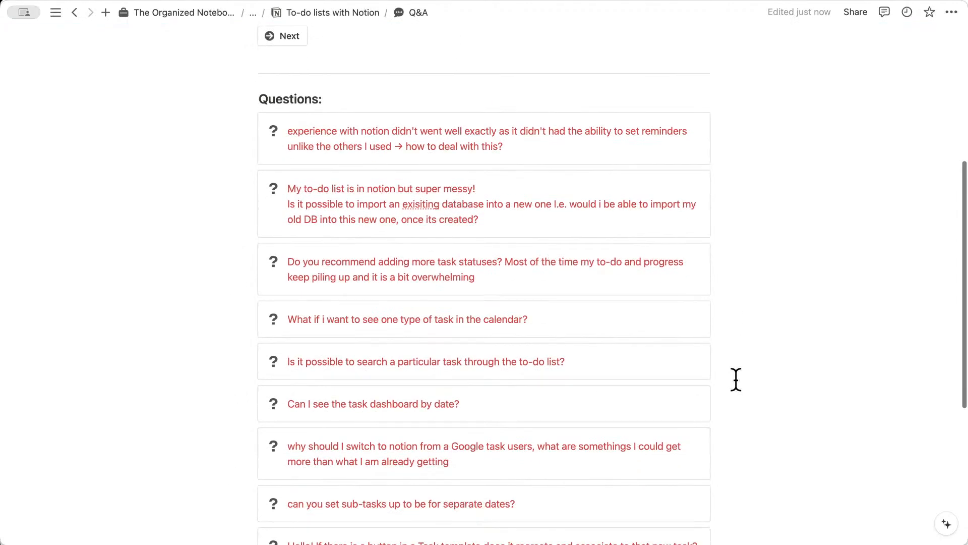
scroll(737, 379, down, 1)
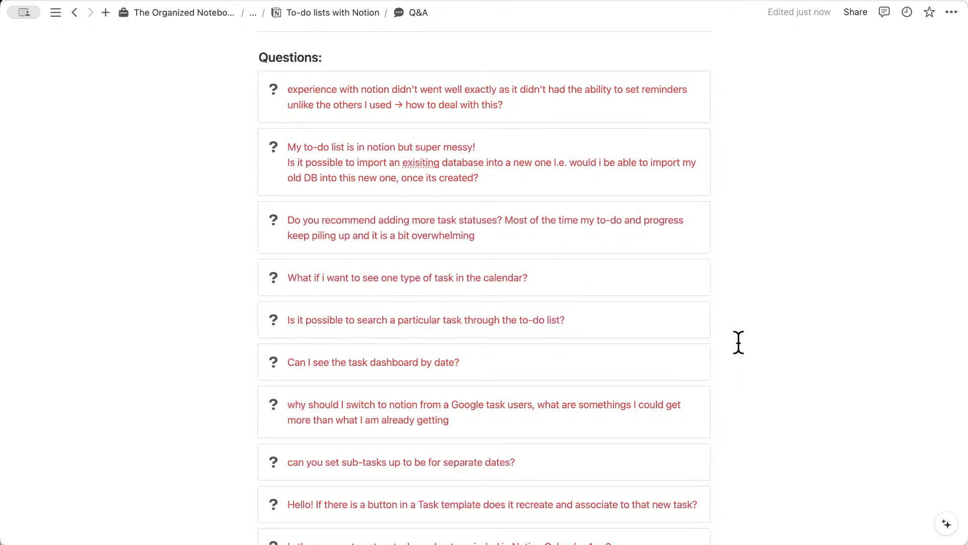
- Go up to the To-do lists with Notion page and open To-do & Task Manager through Let's Build!
click(350, 13)
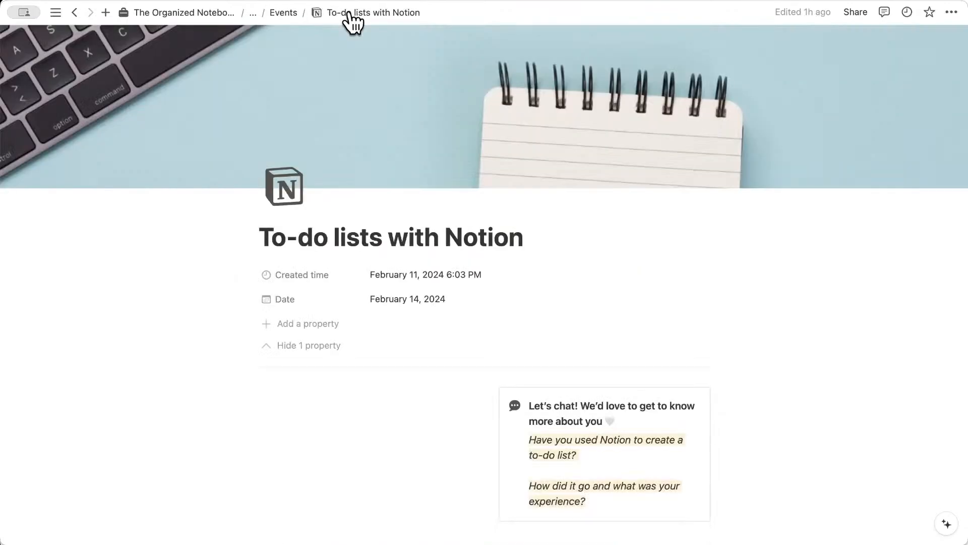
scroll(379, 201, down, 6)
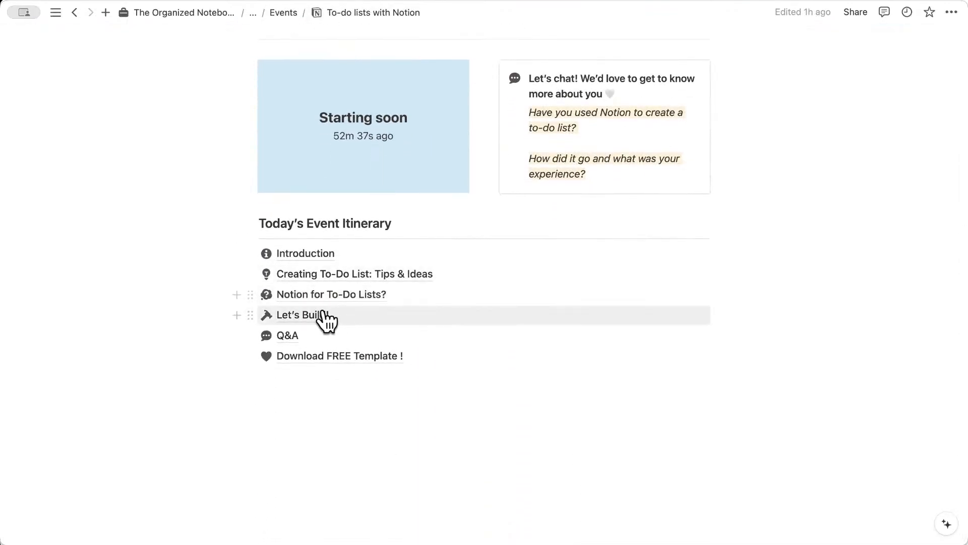
click(303, 315)
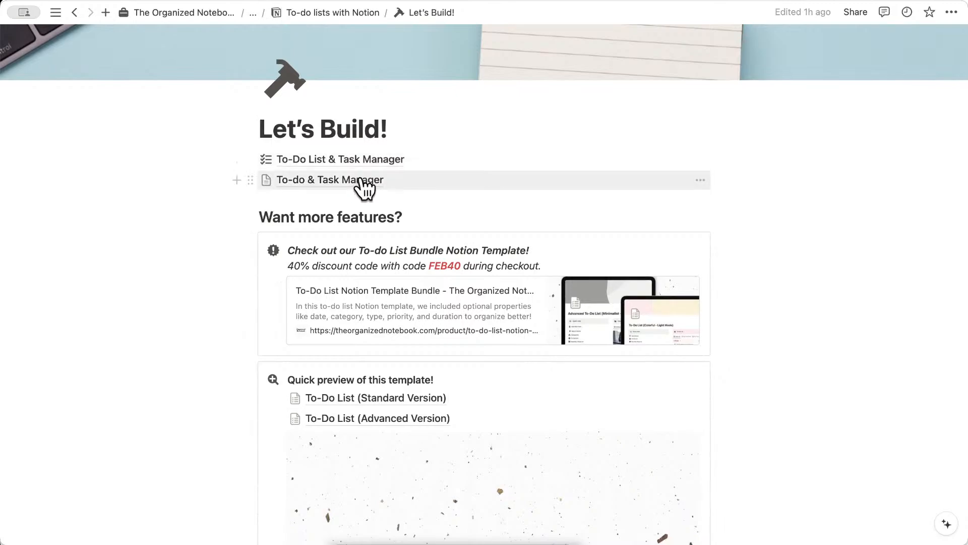
click(363, 181)
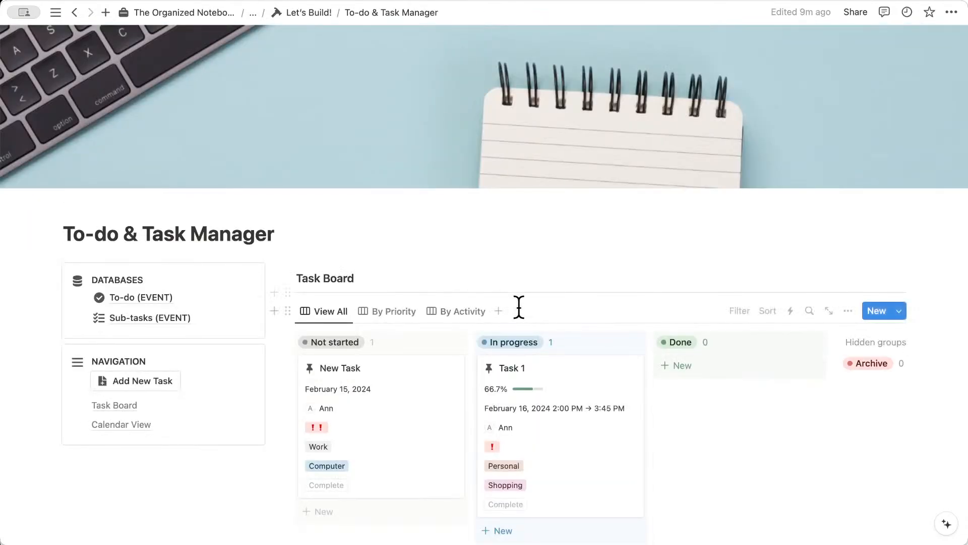
- Examine the View options of the Task Board's View All view, including grouping, automations and locking, and close them
scroll(519, 307, down, 5)
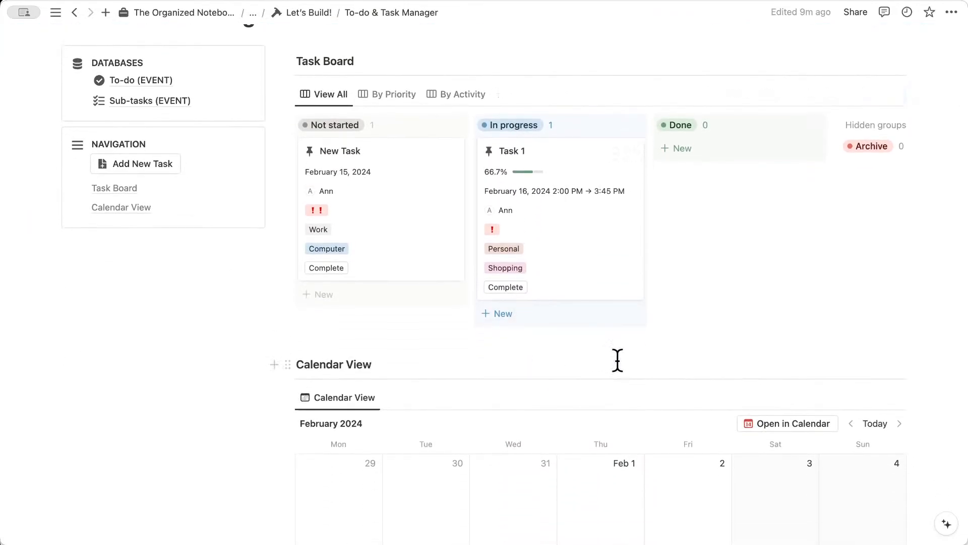
scroll(618, 363, up, 2)
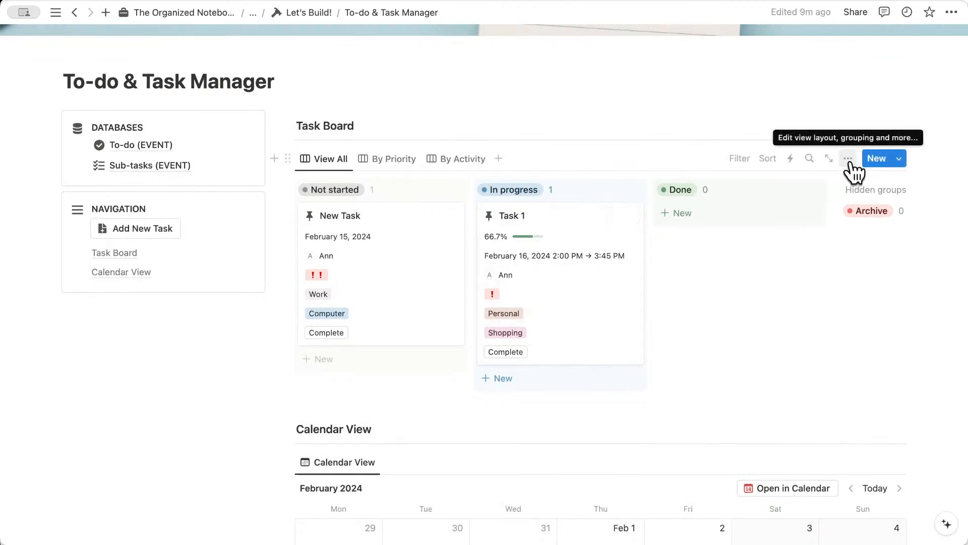
click(849, 160)
scroll(852, 272, down, 3)
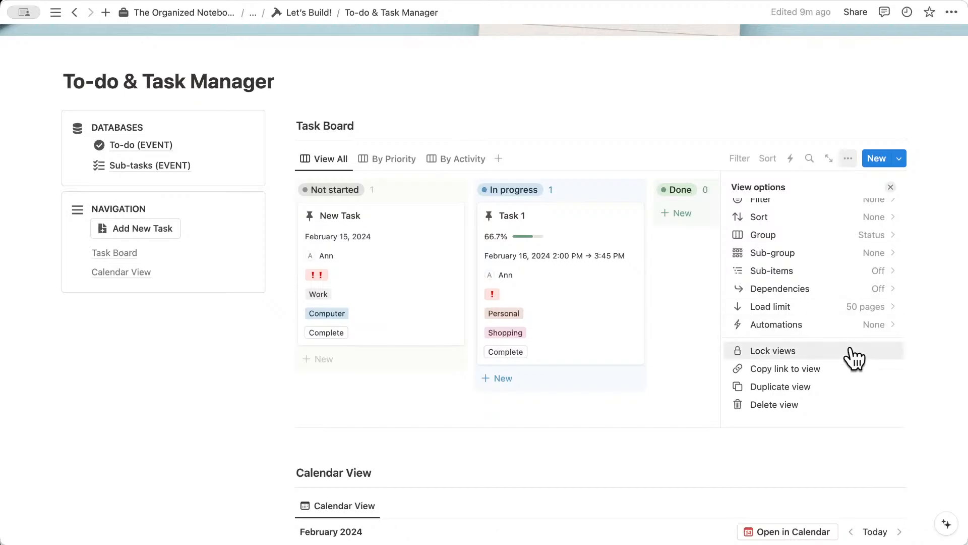
scroll(854, 356, up, 3)
scroll(855, 357, down, 3)
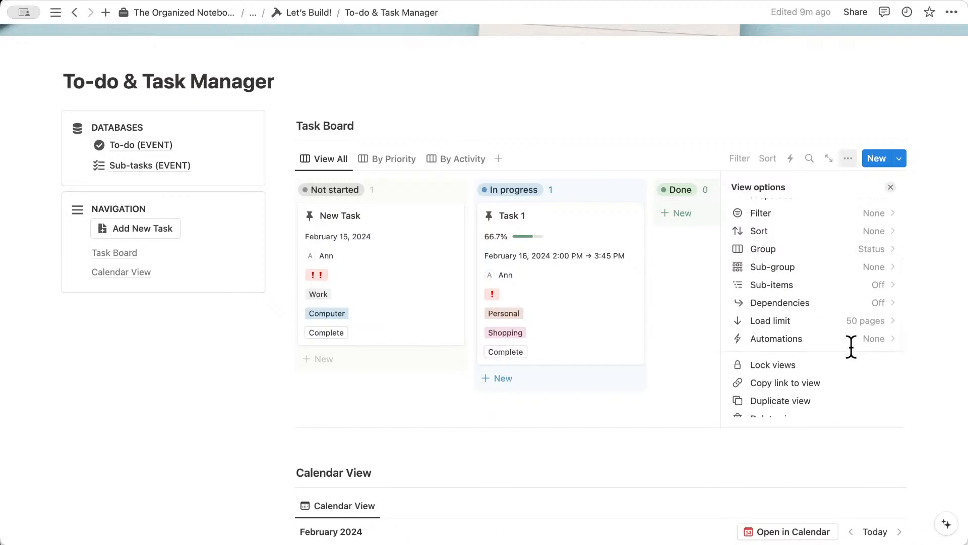
scroll(851, 347, down, 1)
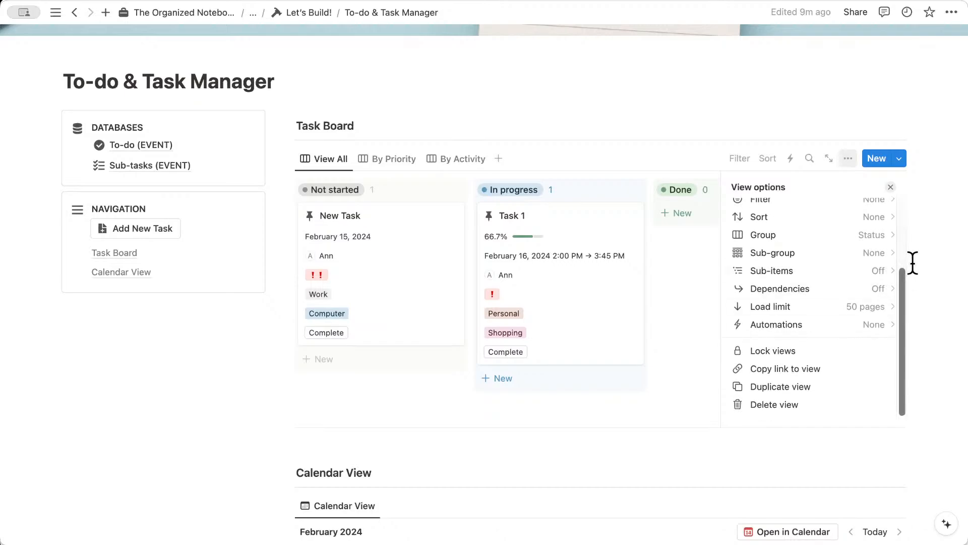
click(892, 187)
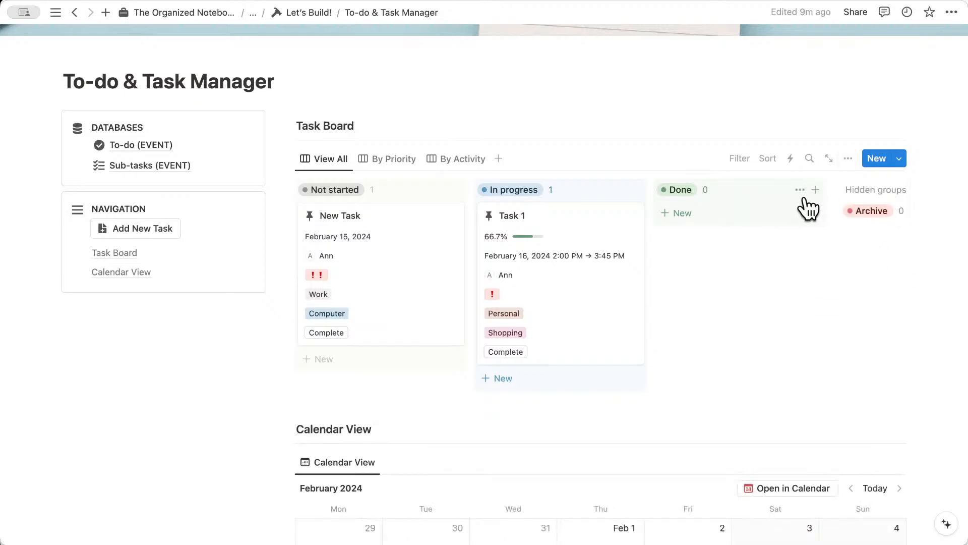
- Look across the Task Board's status columns, open the New Task card to view its properties, and close it
scroll(807, 207, right, 3)
scroll(808, 208, left, 2)
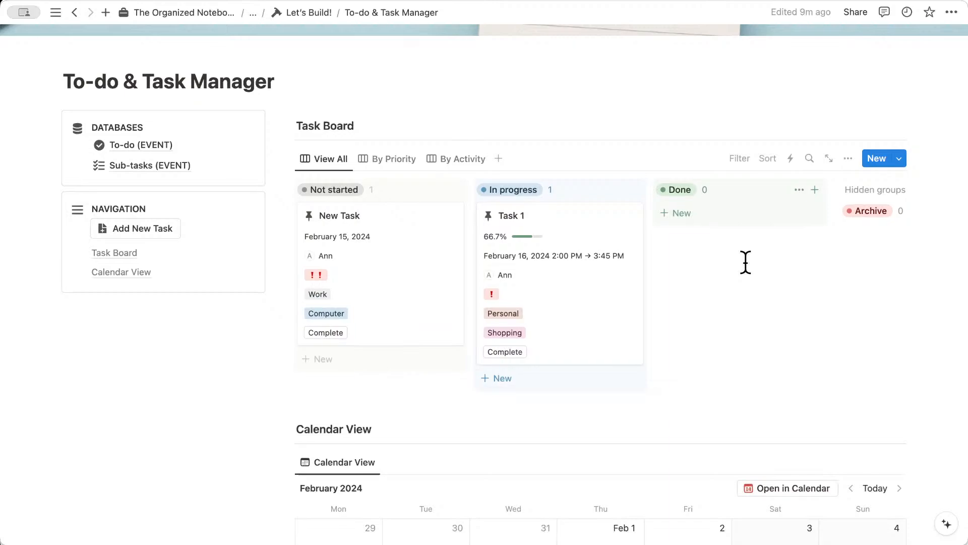
scroll(745, 261, right, 2)
scroll(746, 261, left, 2)
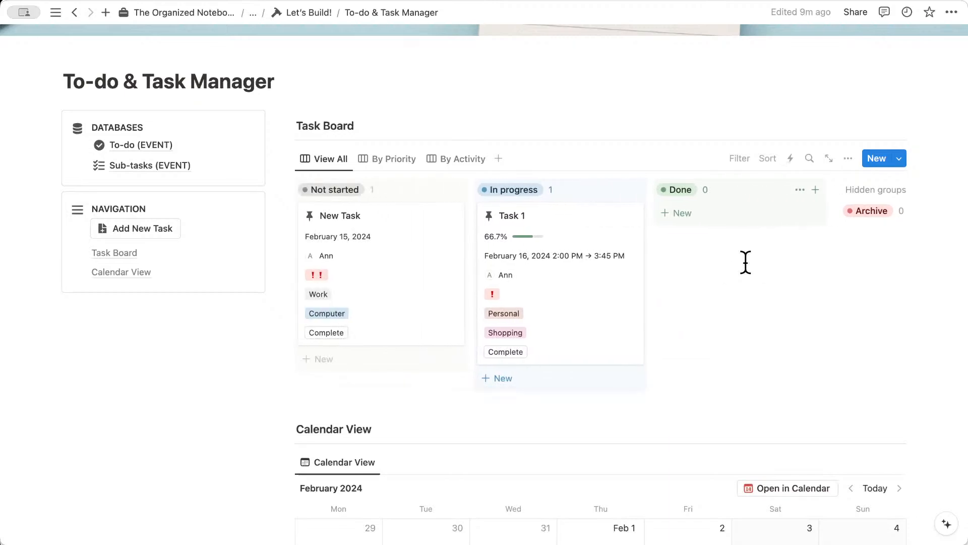
scroll(764, 229, up, 1)
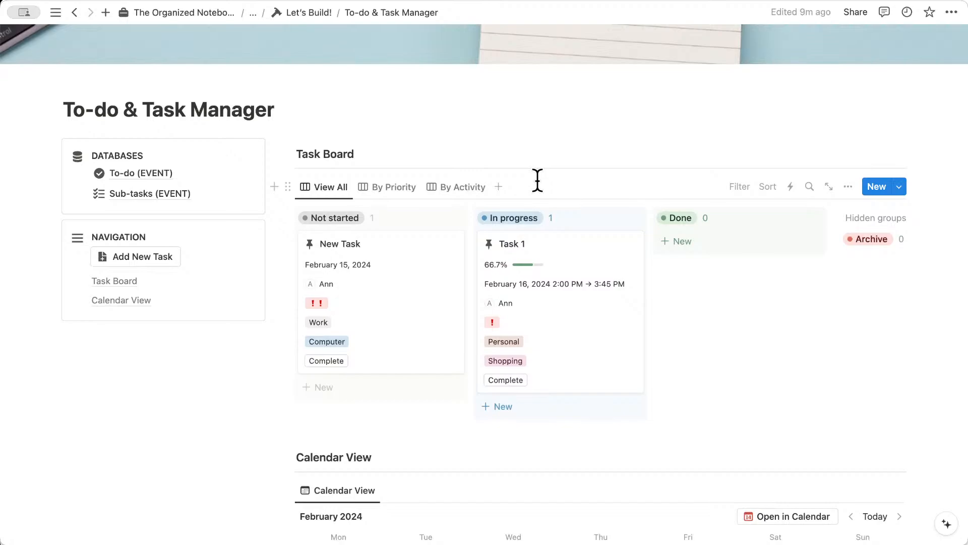
click(435, 320)
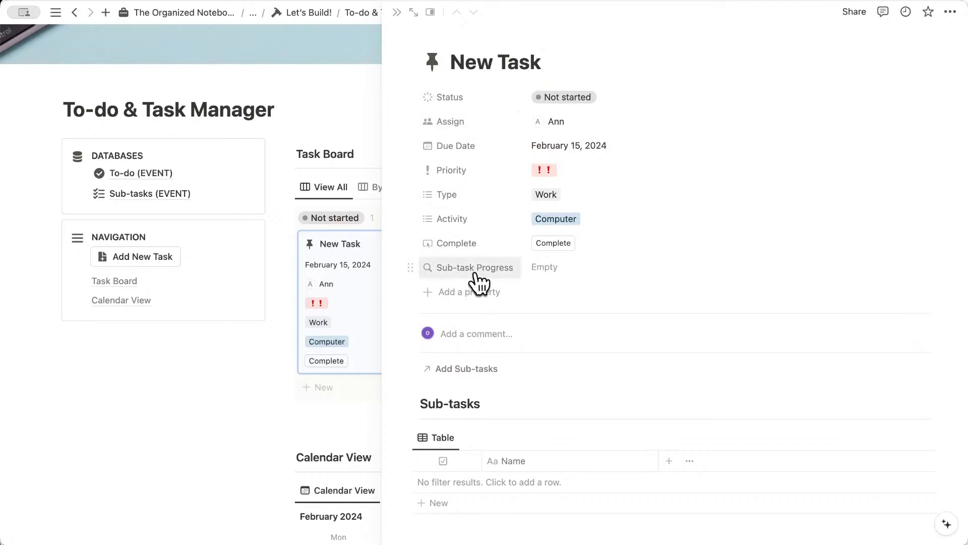
click(397, 12)
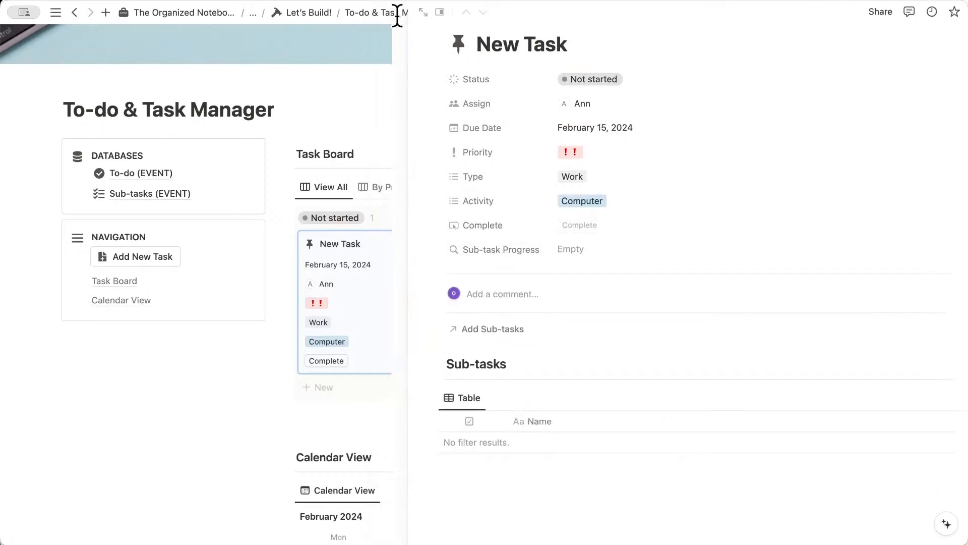
- Return to the Let's Build! page, look over the template bundle and its previews, and continue to the Q&A page
click(316, 21)
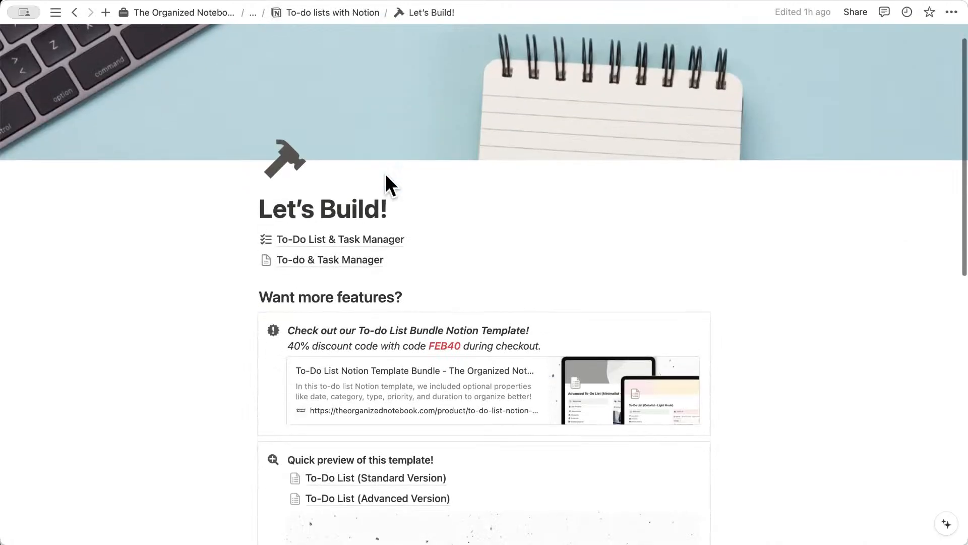
scroll(385, 173, down, 5)
scroll(389, 174, up, 3)
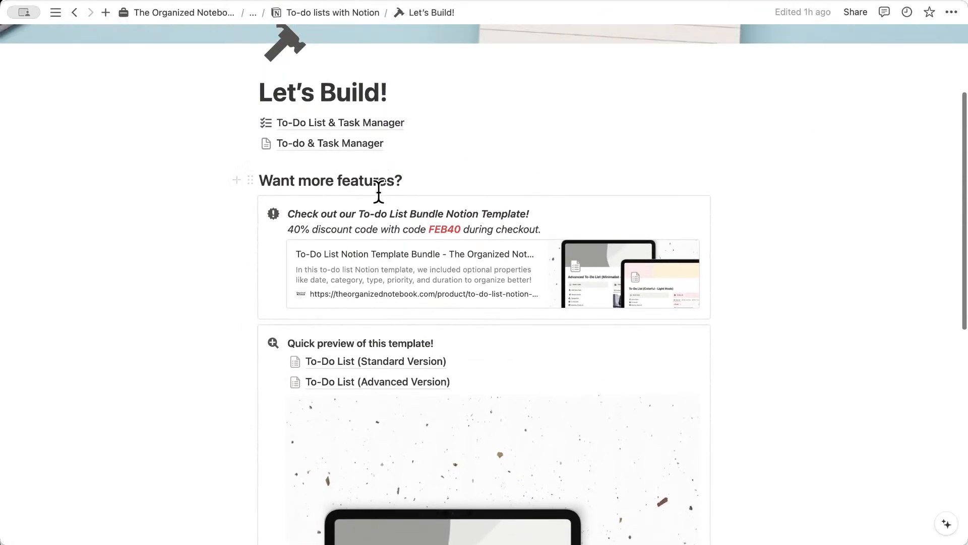
scroll(379, 192, down, 10)
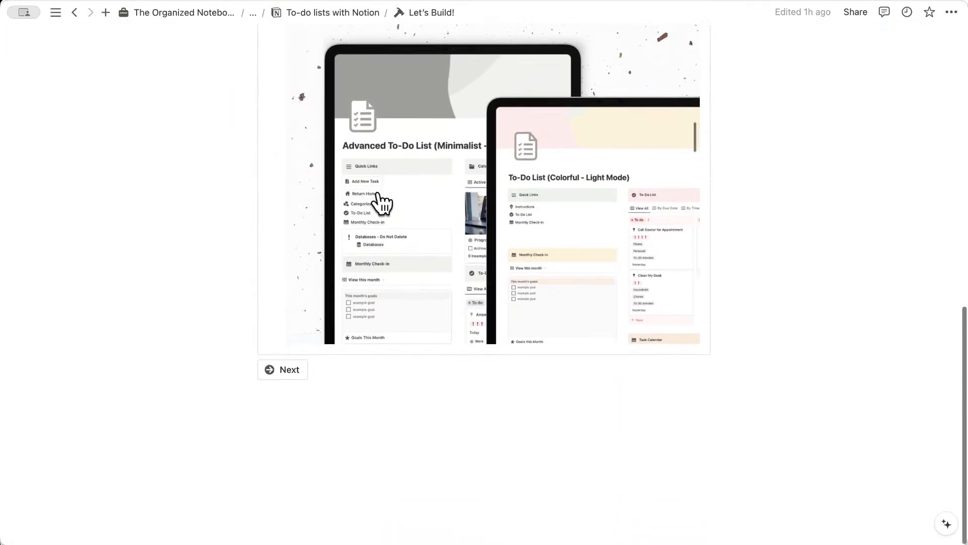
click(291, 371)
- Read the Q&A questions on importing an existing database and on adding more task statuses
scroll(333, 353, down, 4)
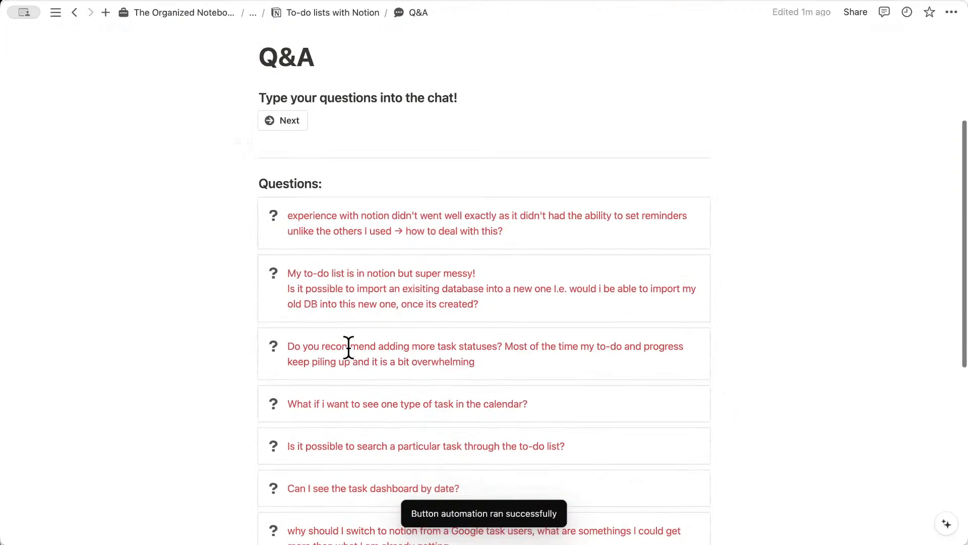
scroll(349, 347, down, 2)
scroll(481, 289, down, 2)
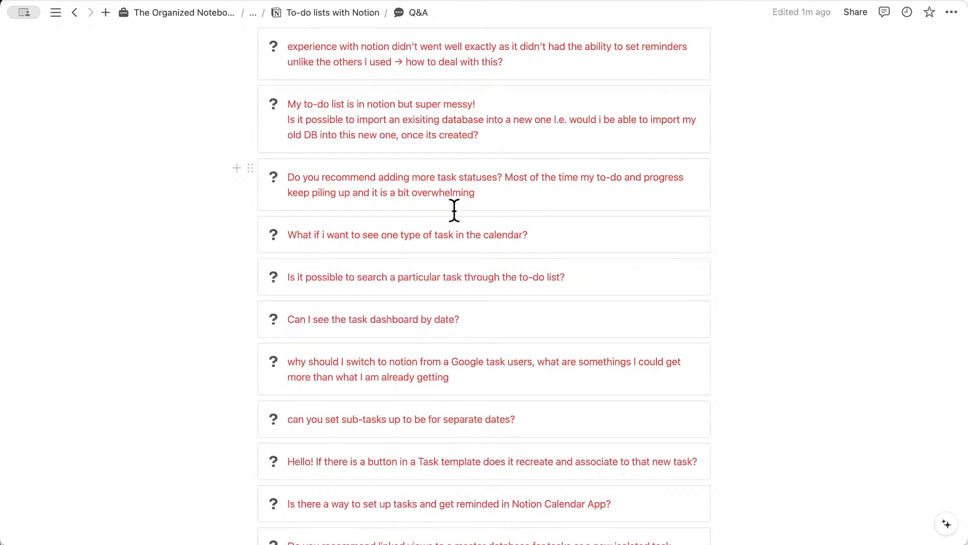
scroll(454, 209, up, 3)
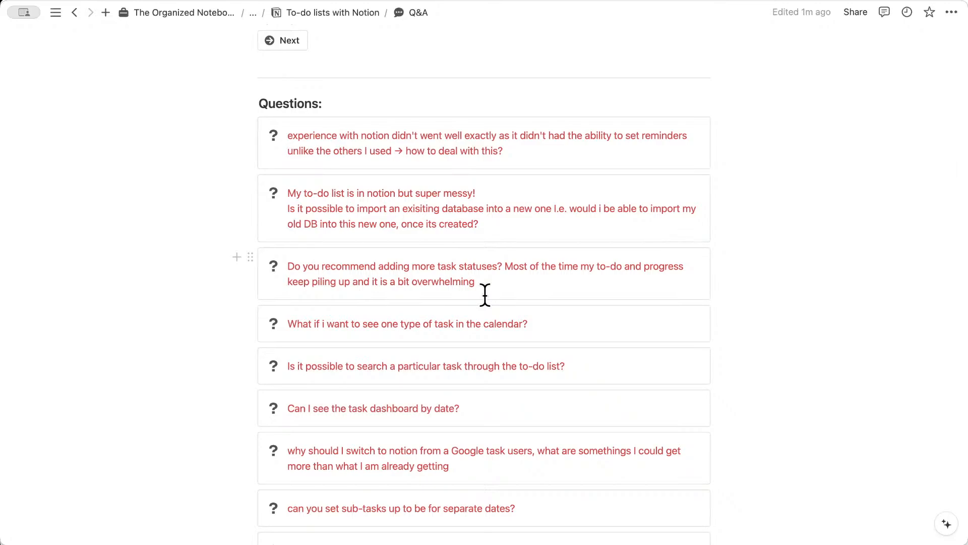
scroll(484, 295, up, 2)
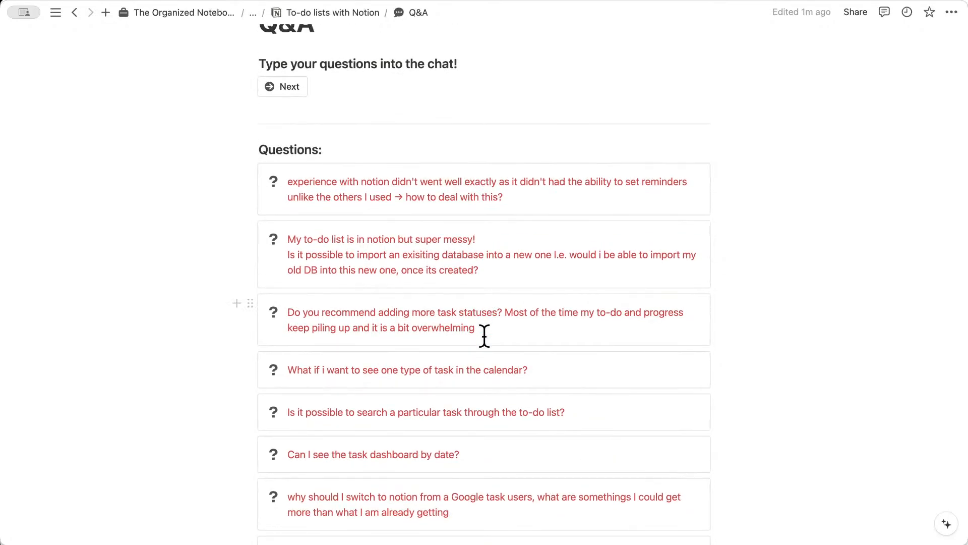
scroll(485, 336, up, 8)
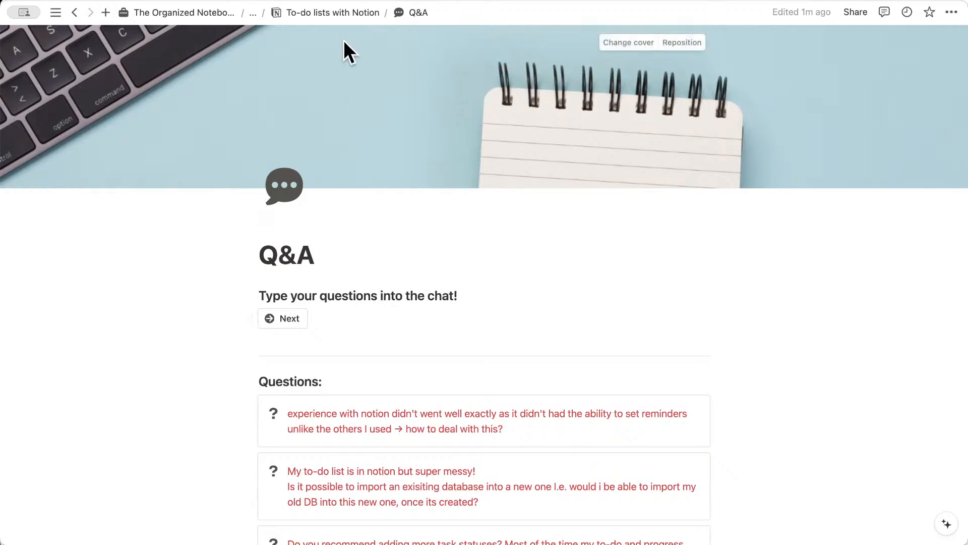
- Reopen To-do & Task Manager by way of the event itinerary and review the cards on its Task Board
click(334, 17)
scroll(418, 147, down, 12)
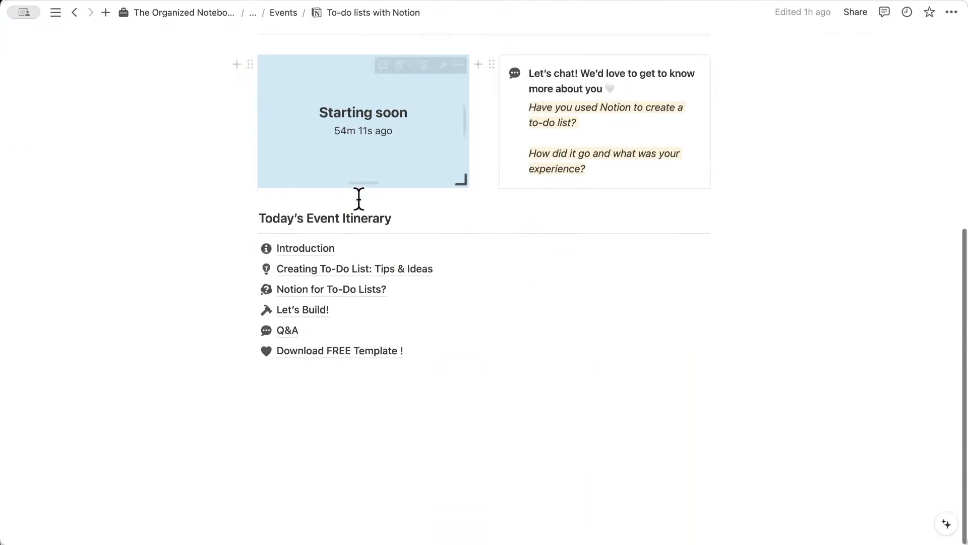
click(326, 309)
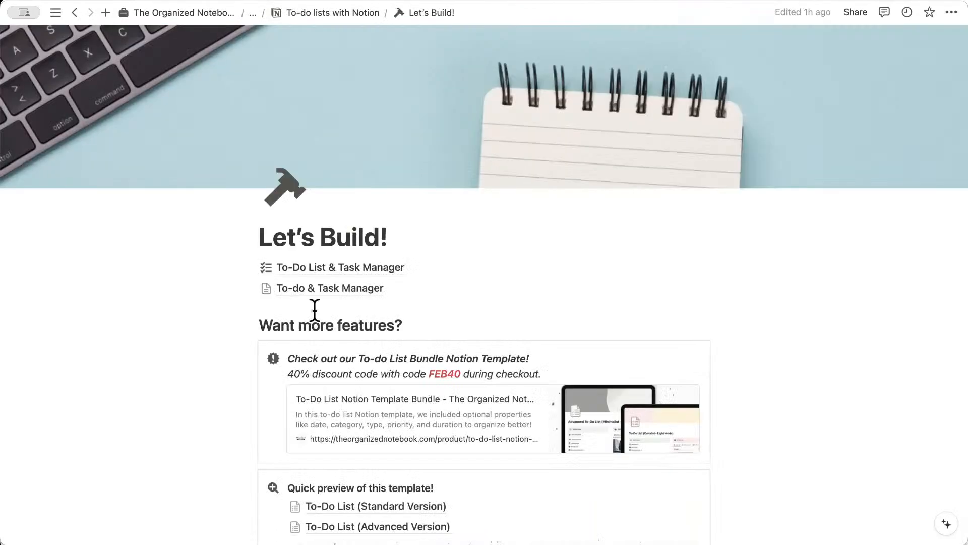
click(347, 289)
scroll(456, 262, down, 5)
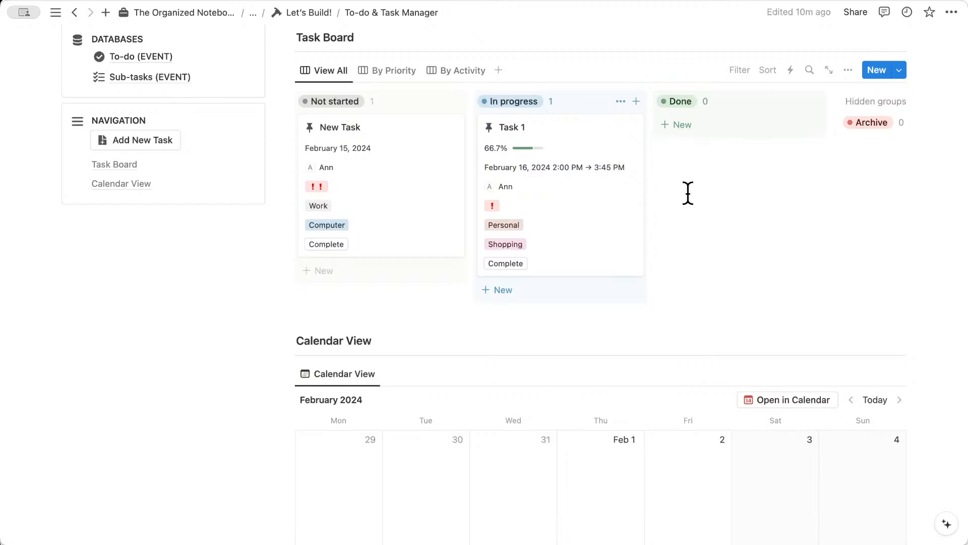
scroll(619, 239, up, 1)
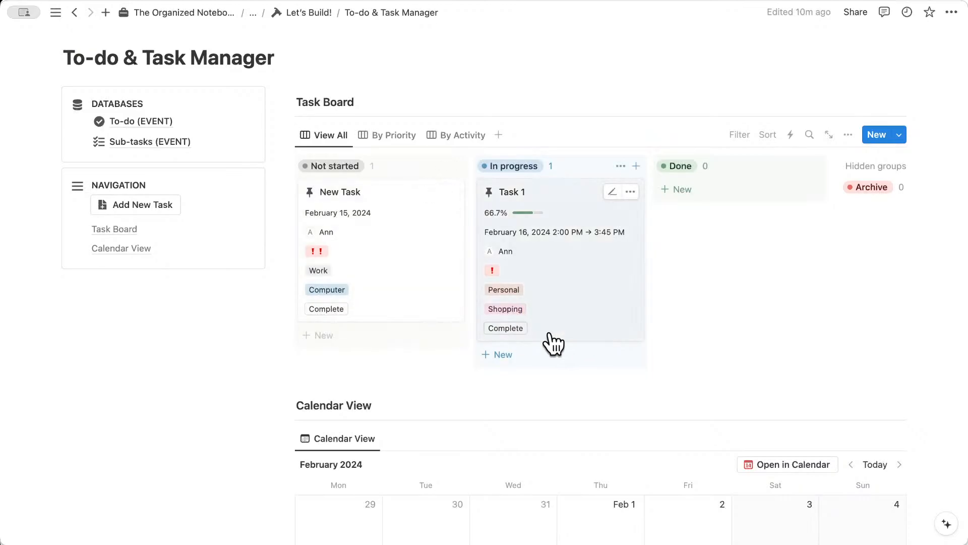
- Check the Task Board grouped by activity and in full, and continue through Let's Build! to the Q&A questions
click(463, 139)
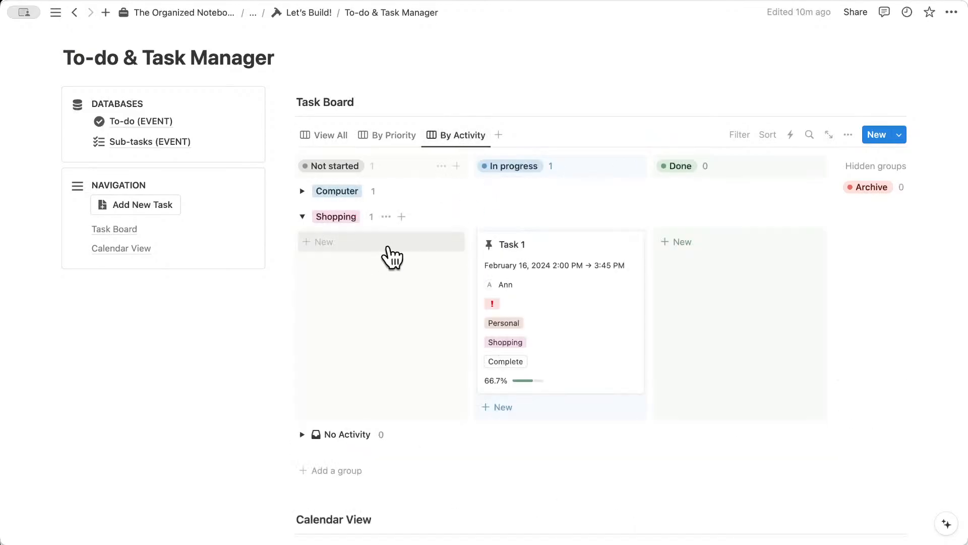
click(326, 136)
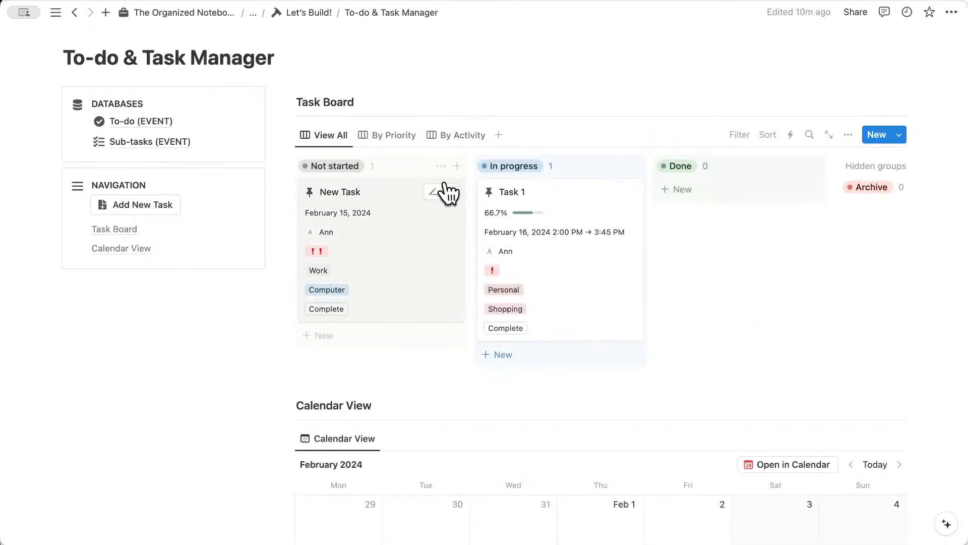
click(310, 13)
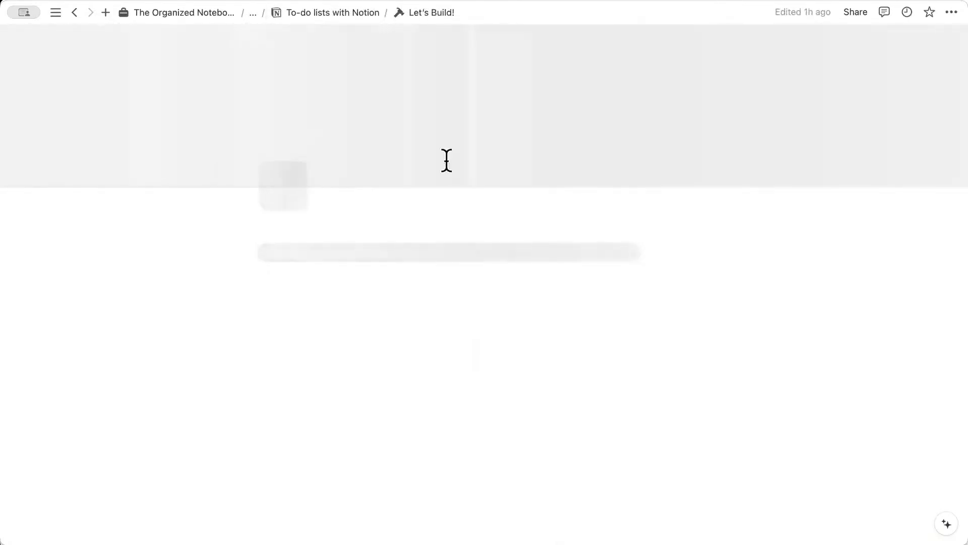
scroll(394, 217, down, 12)
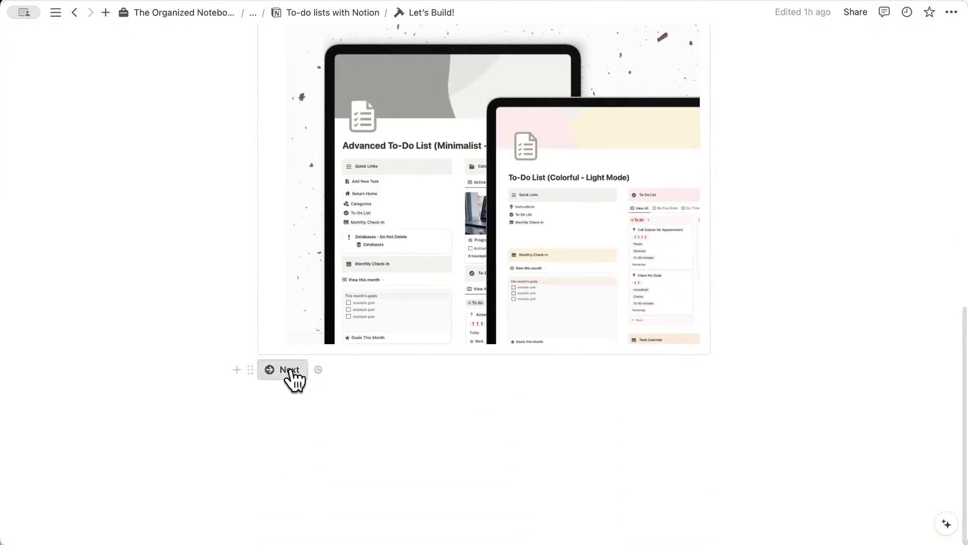
click(294, 381)
scroll(435, 351, down, 15)
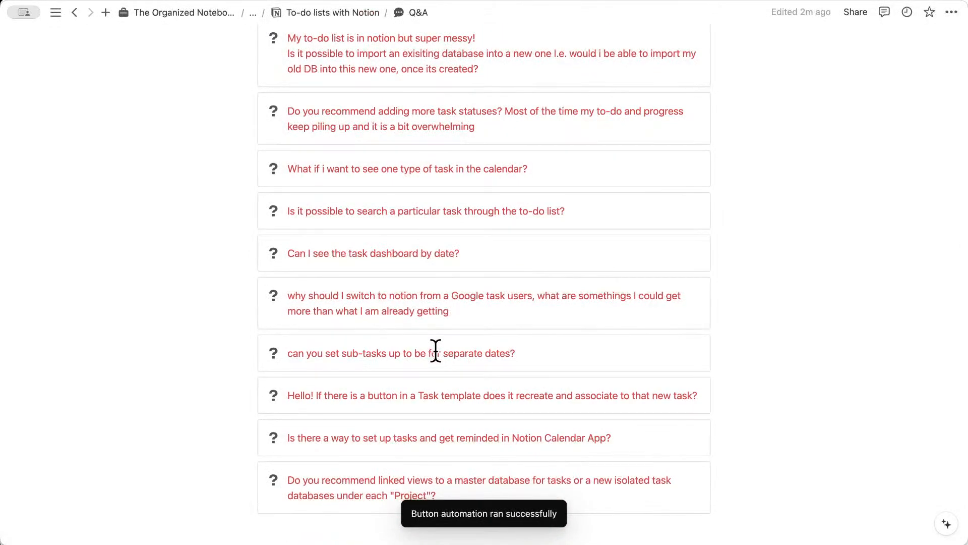
scroll(436, 350, down, 3)
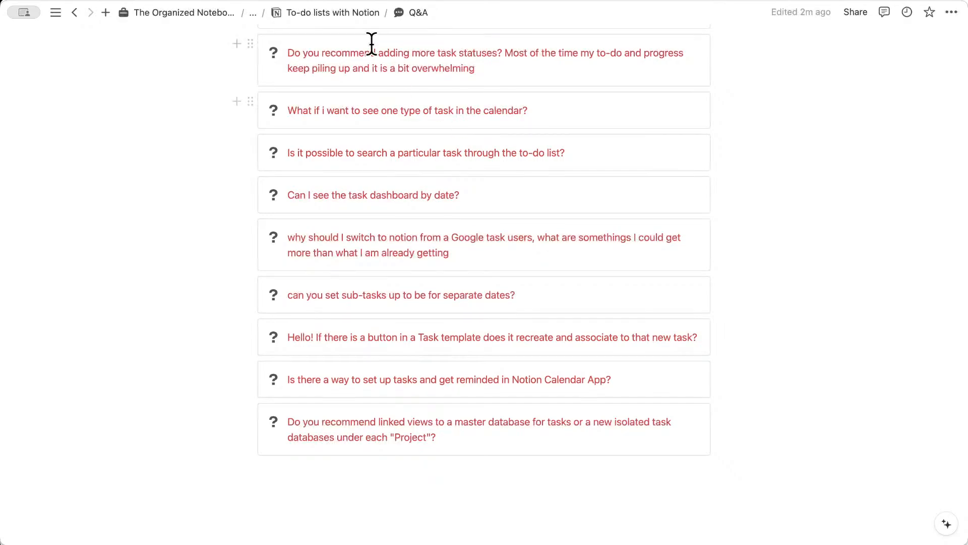
- Reopen To-do & Task Manager by way of the event page and examine the February 2024 calendar's tasks
click(339, 14)
scroll(372, 171, down, 10)
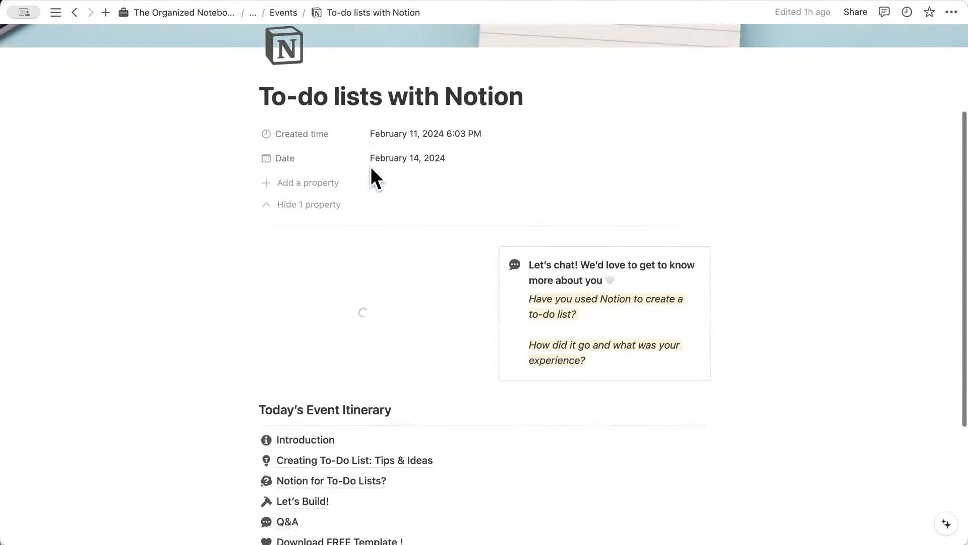
click(365, 309)
scroll(341, 309, down, 4)
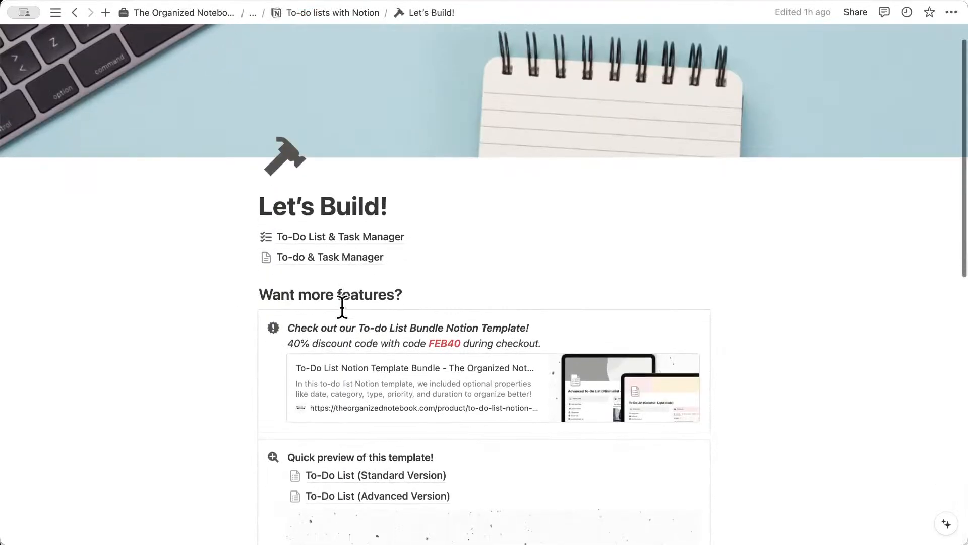
click(359, 184)
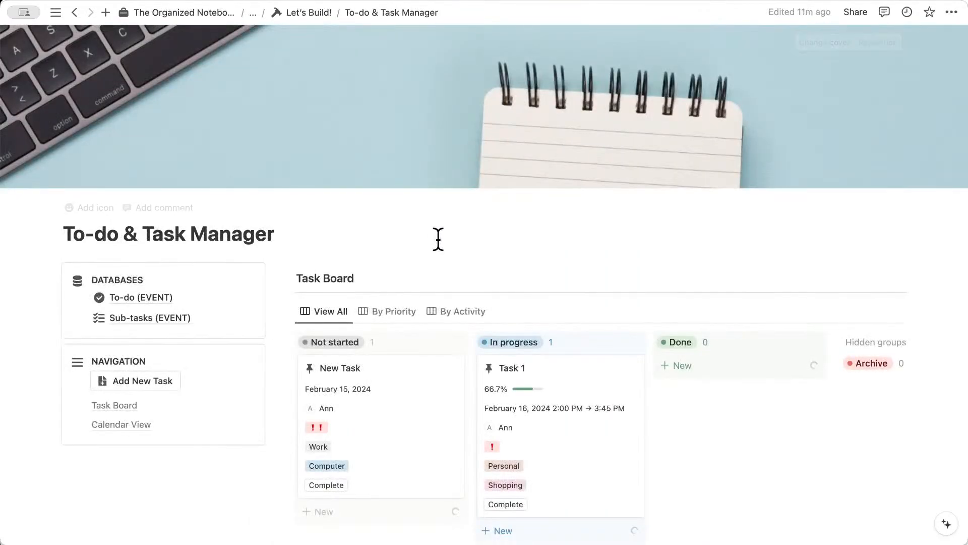
scroll(437, 240, down, 8)
scroll(439, 242, down, 2)
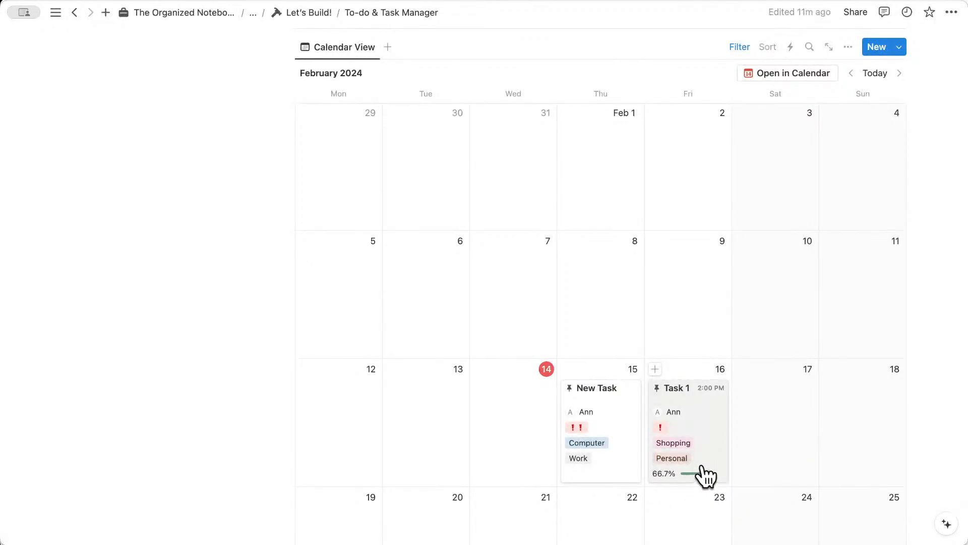
- Duplicate the Calendar View and name the copy Personal Tasks
scroll(468, 172, up, 4)
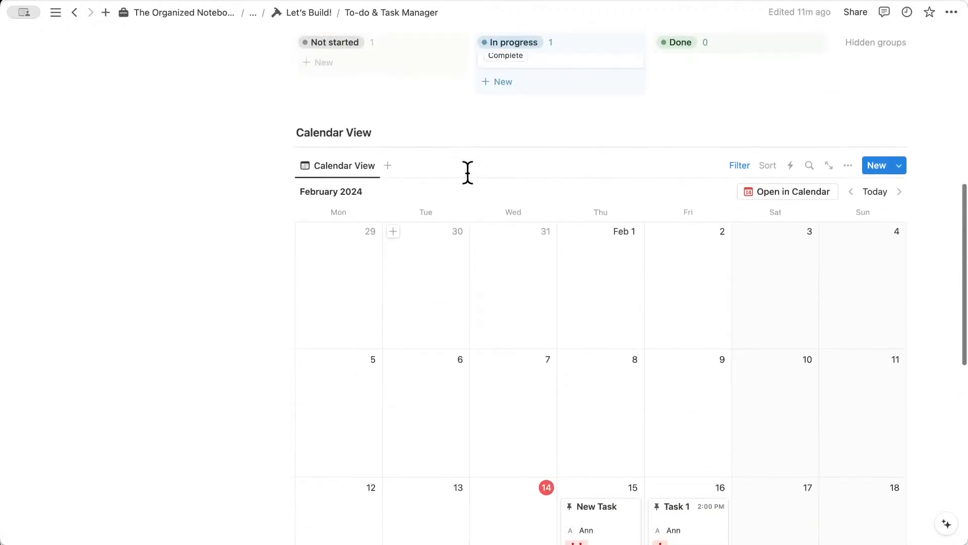
click(360, 166)
click(386, 278)
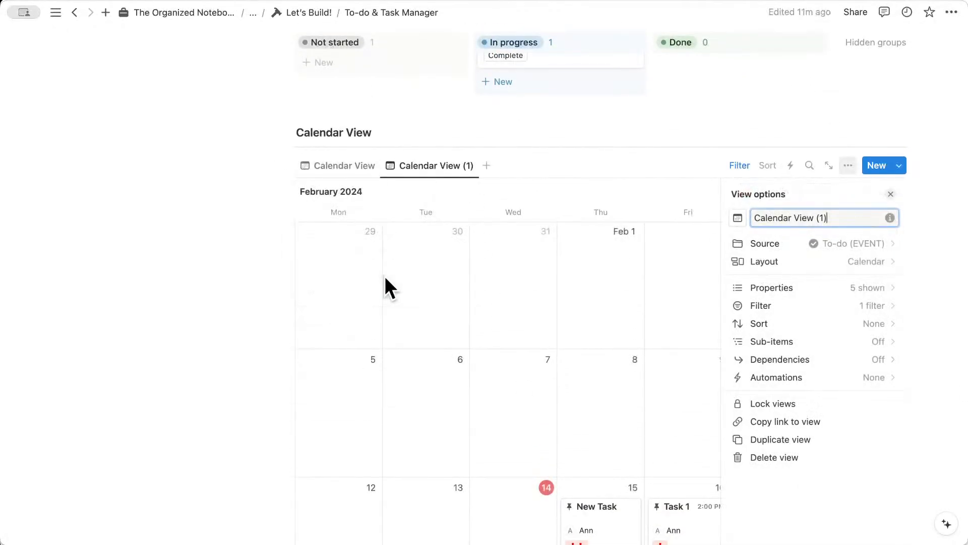
text(Personal Tas)
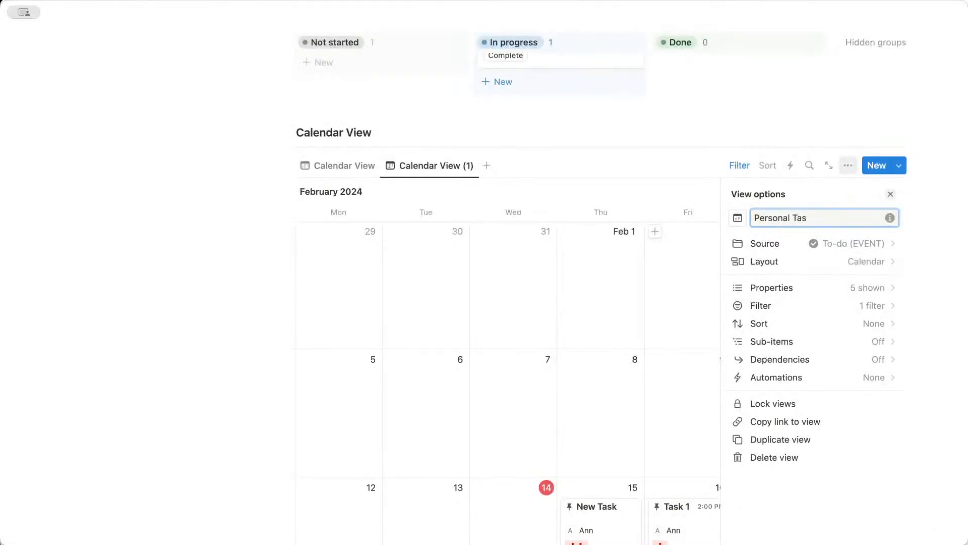
text(ks)
click(891, 194)
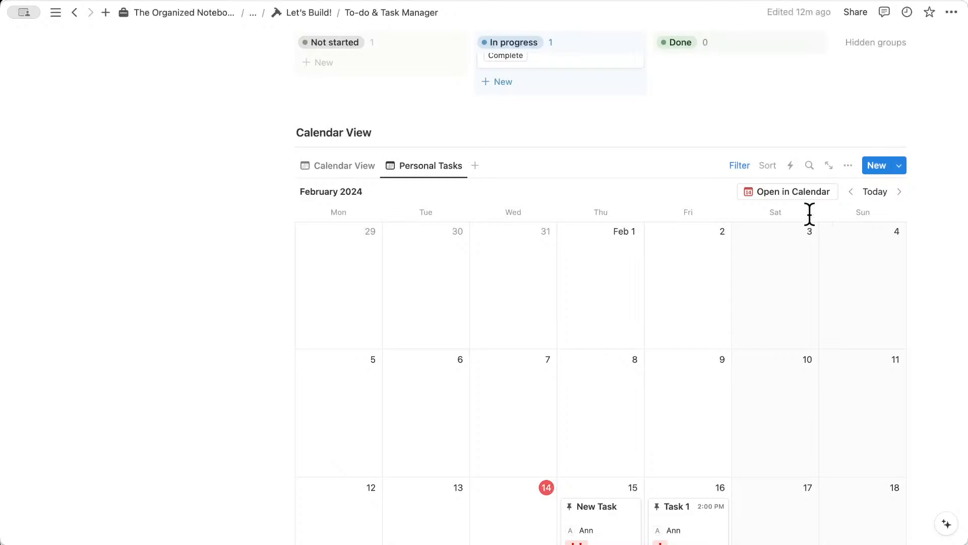
- Add a filter to the Personal Tasks calendar so that Type contains Personal, save it for everyone, and check the calendar
click(740, 167)
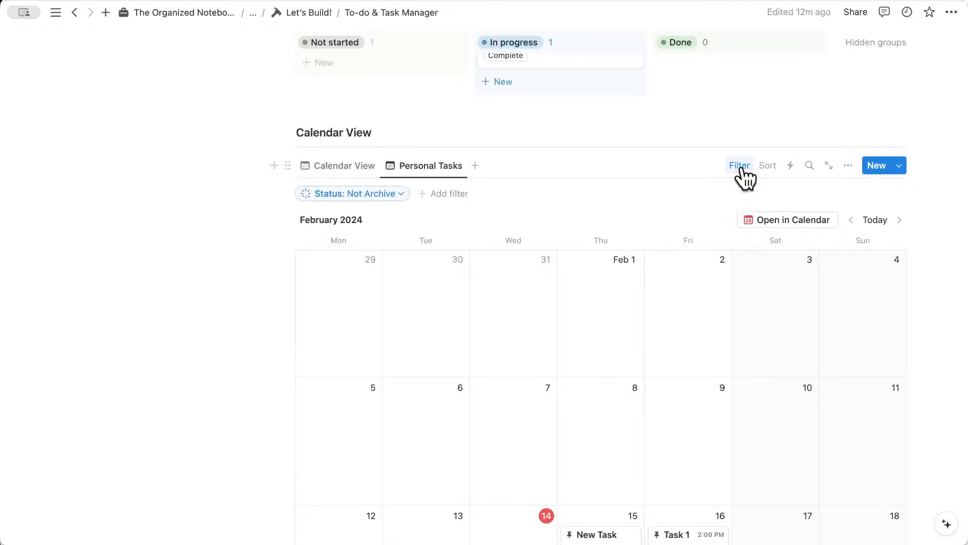
click(446, 198)
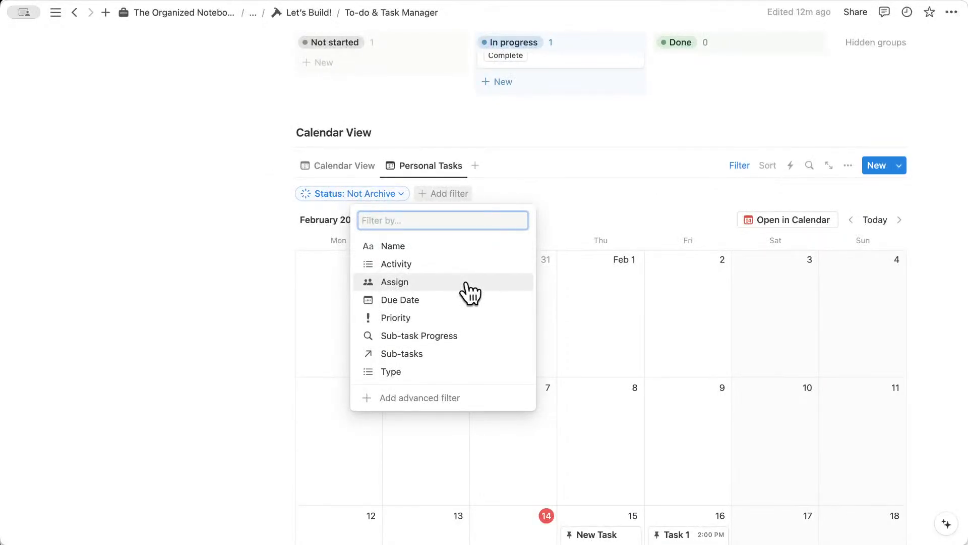
click(454, 372)
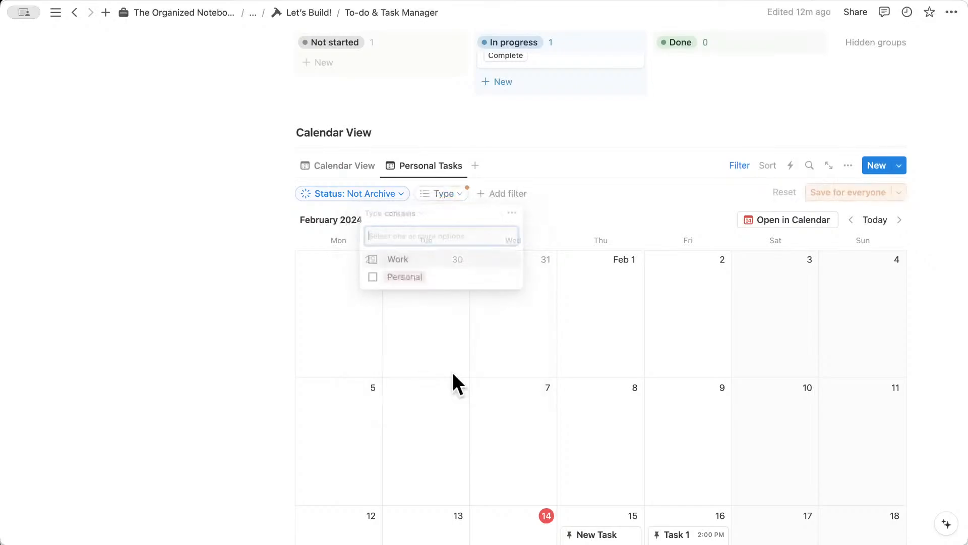
click(410, 280)
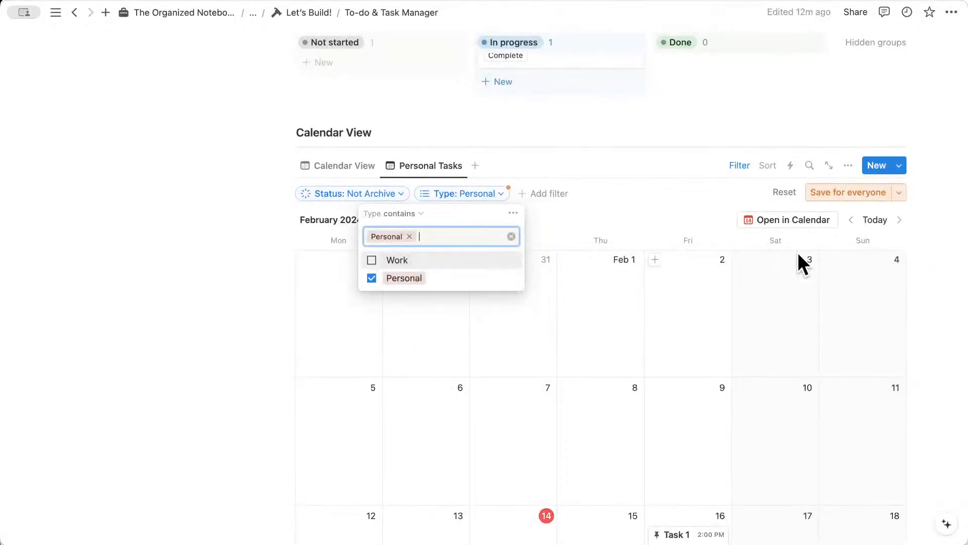
click(848, 192)
scroll(929, 273, down, 5)
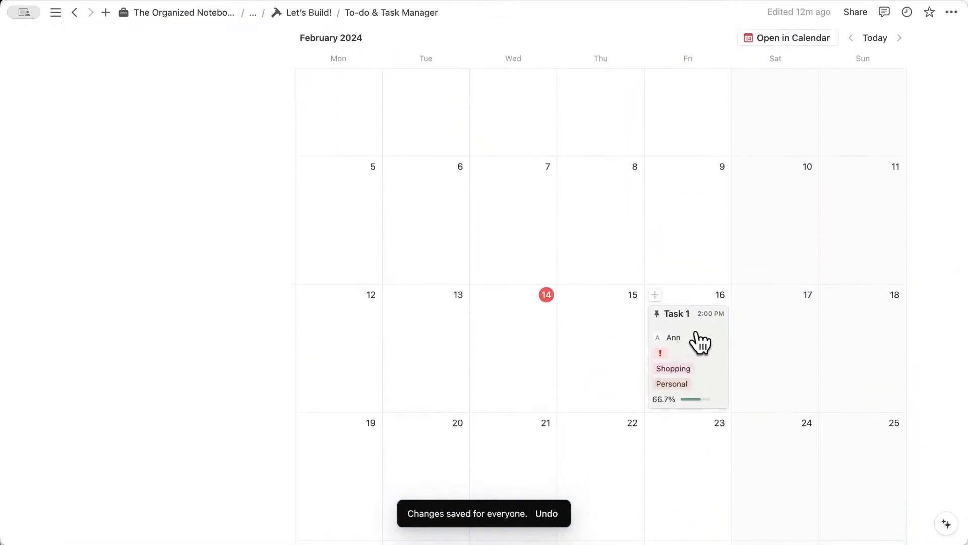
scroll(698, 340, up, 3)
scroll(697, 337, up, 1)
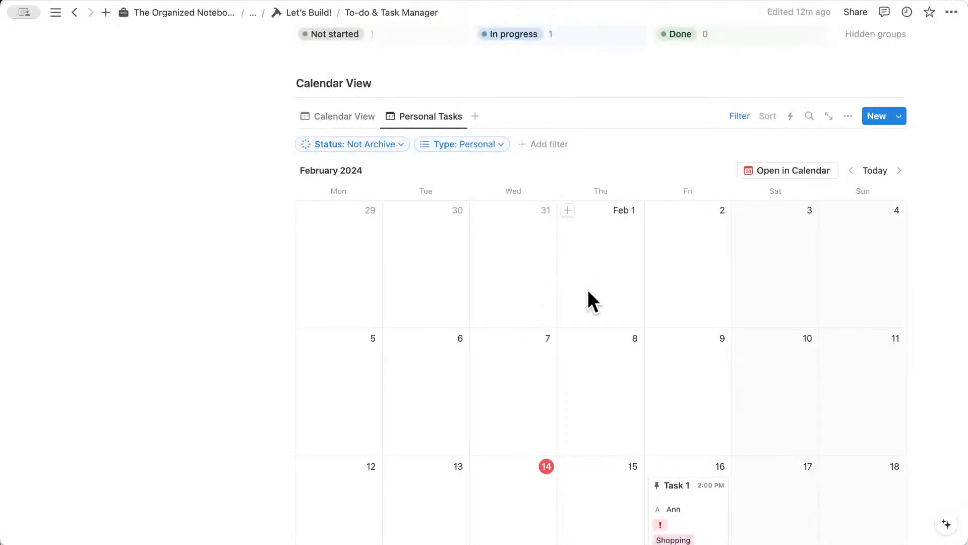
- Go back through Let's Build! to the Q&A page and read the question on searching for a particular task
scroll(555, 252, up, 2)
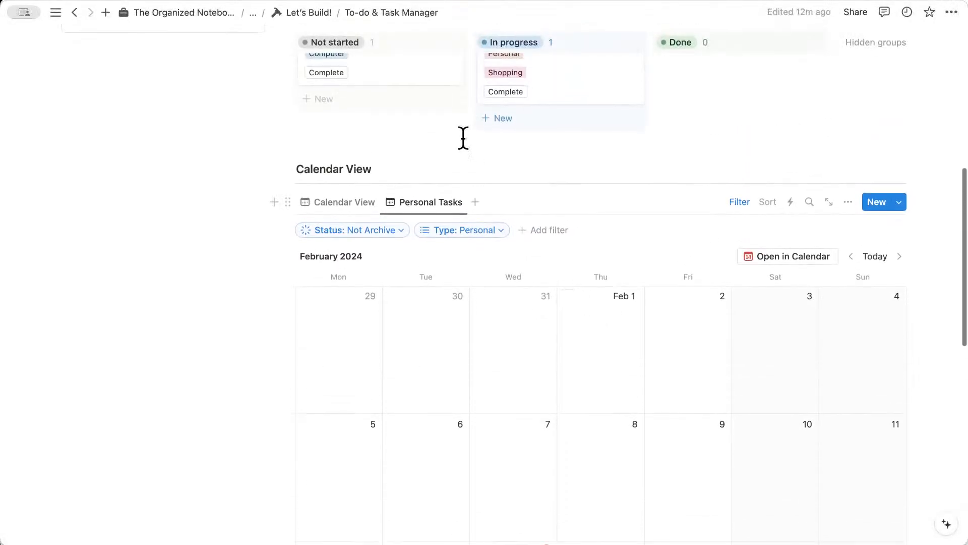
click(319, 15)
scroll(318, 454, down, 10)
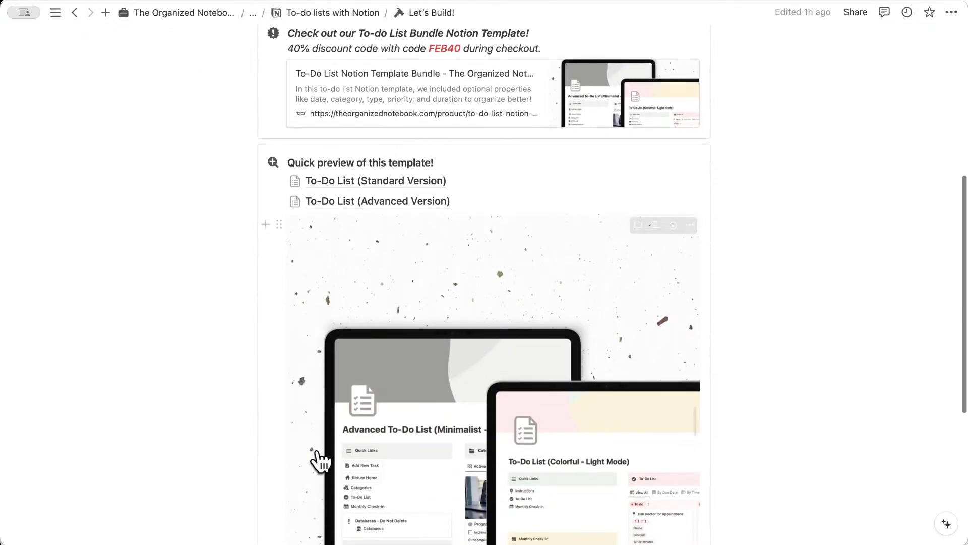
click(289, 433)
scroll(358, 396, down, 8)
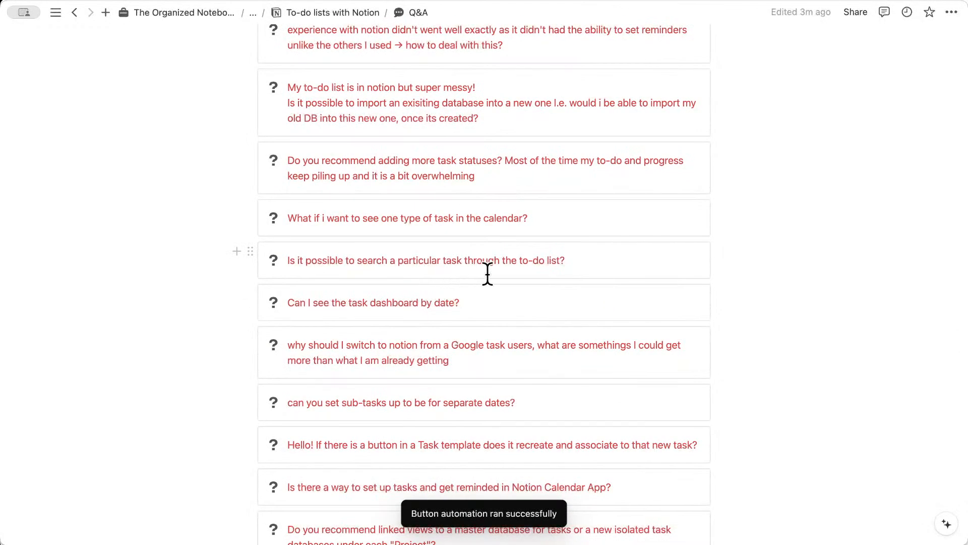
scroll(488, 274, down, 2)
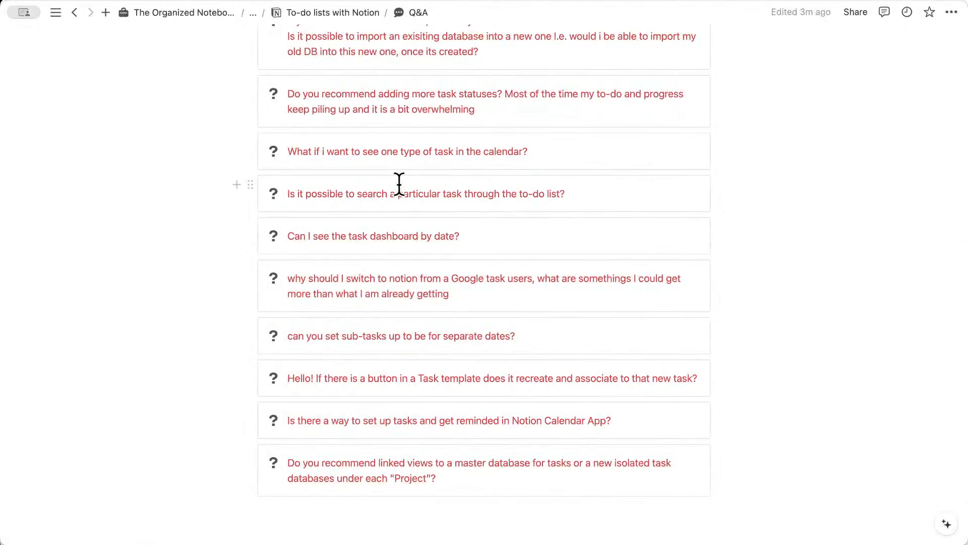
- Return to To-do & Task Manager from the event itinerary and bring its Task Board into view
click(351, 13)
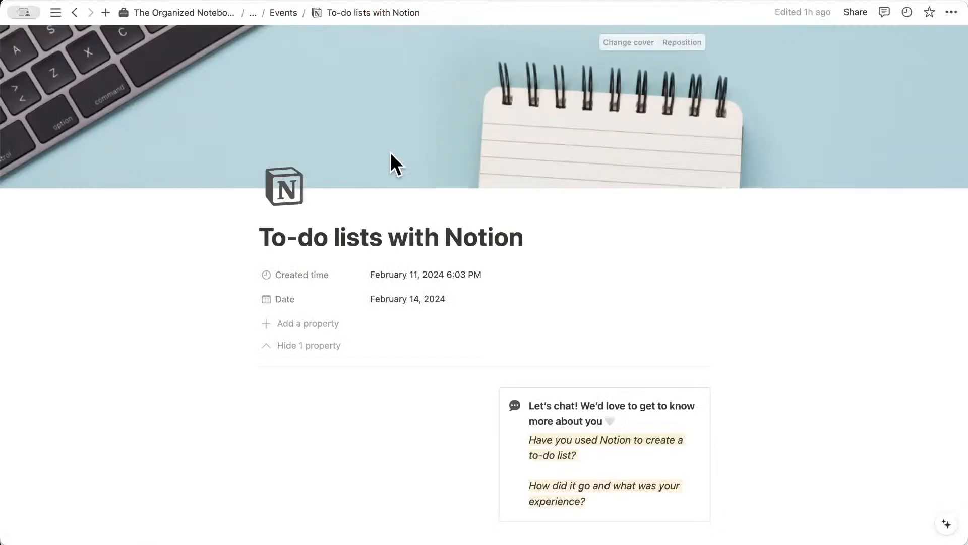
scroll(392, 162, down, 5)
scroll(392, 162, down, 2)
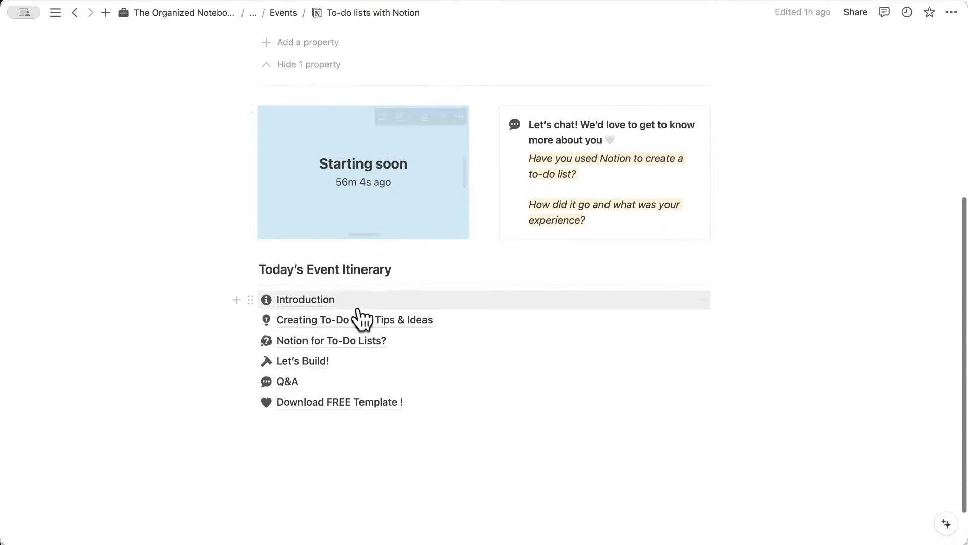
click(350, 363)
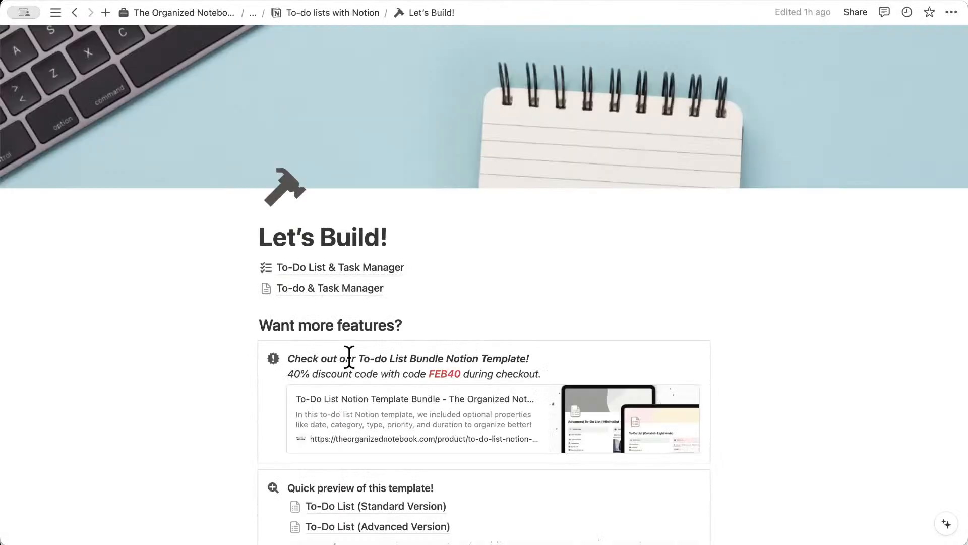
click(357, 292)
scroll(430, 335, down, 6)
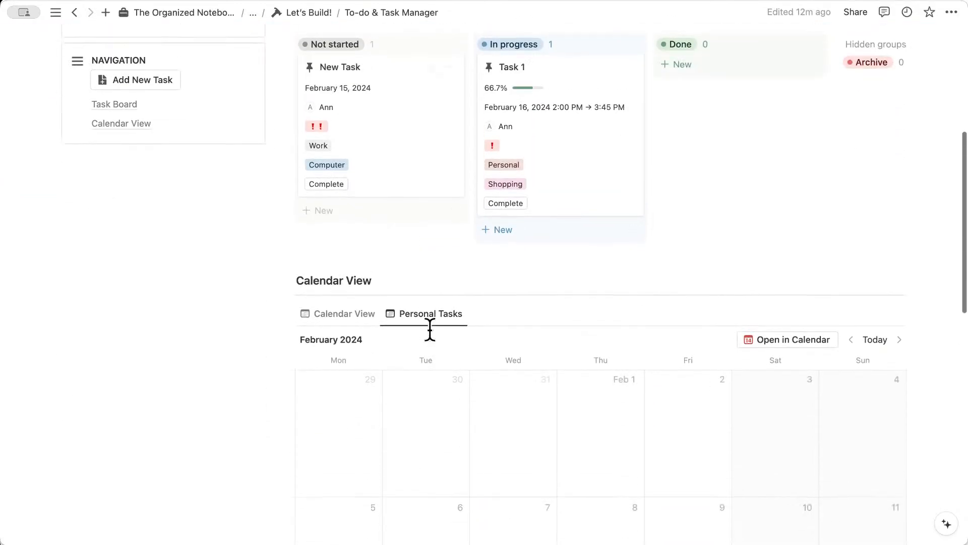
scroll(430, 329, up, 2)
scroll(431, 329, up, 3)
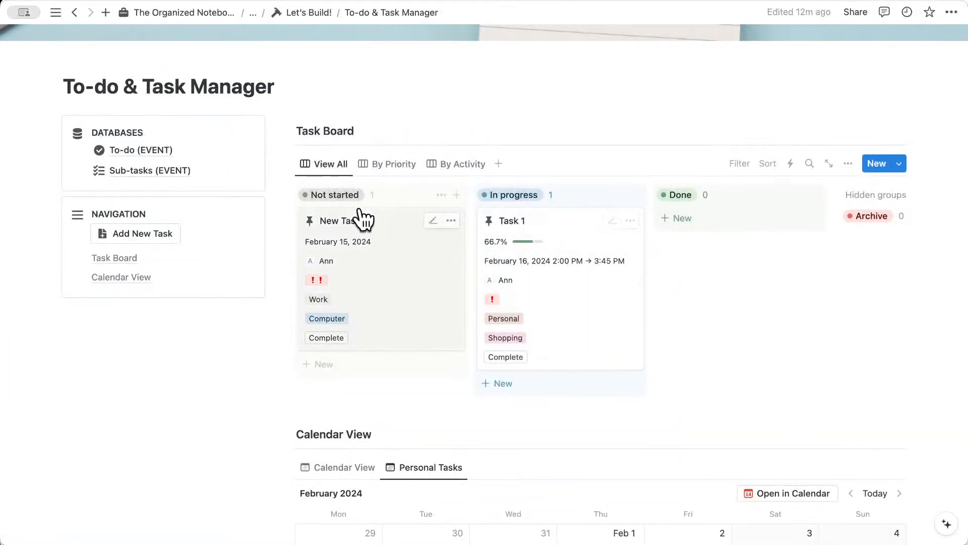
- Search the Task Board for "new" and clear the search
click(810, 163)
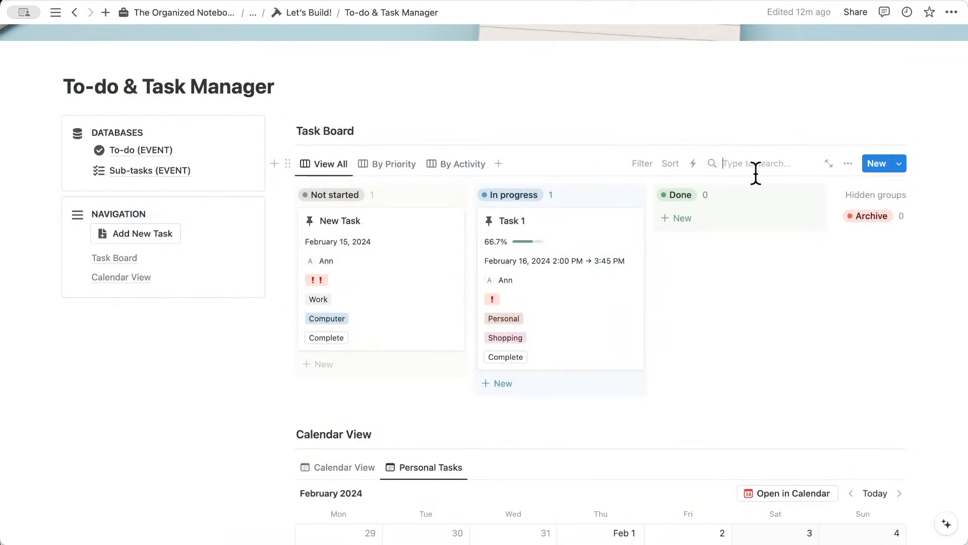
text(new)
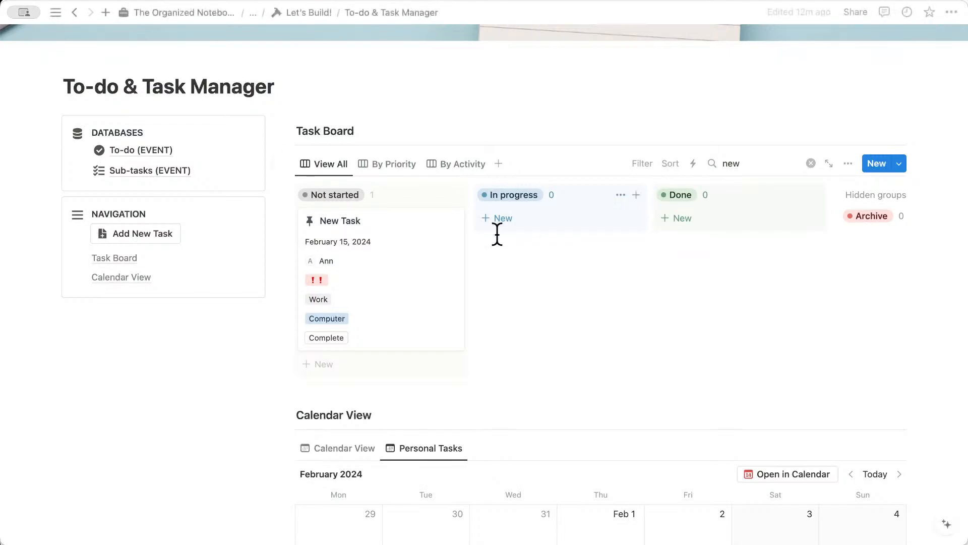
key(BackSpace)
key(BackSpace)
key(BackSpace)
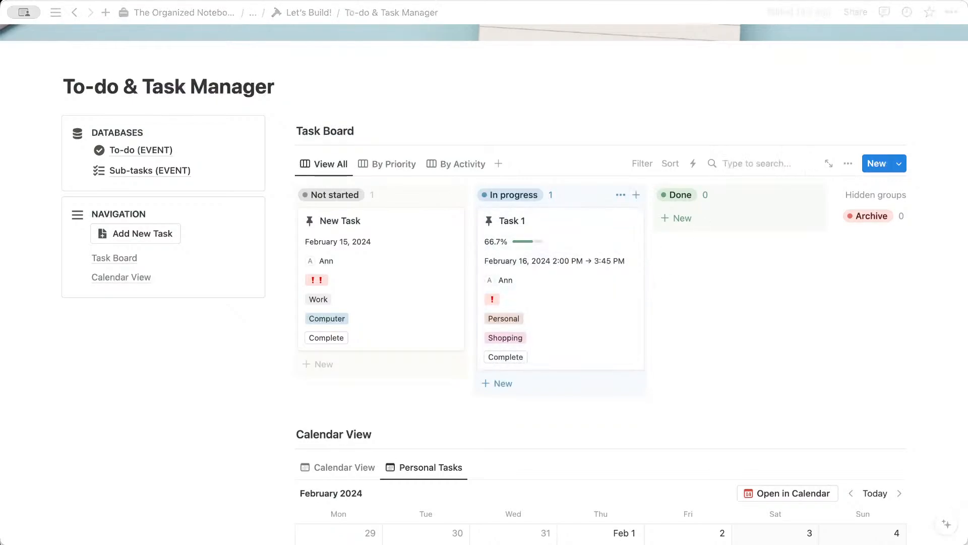
- Search the Task Board for "task 1" and clear the search
text(task 1)
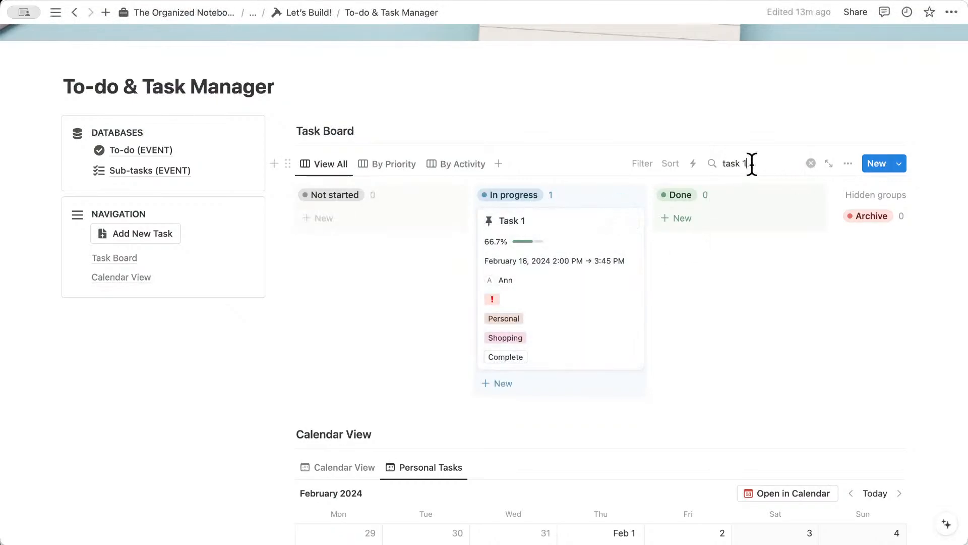
key(BackSpace)
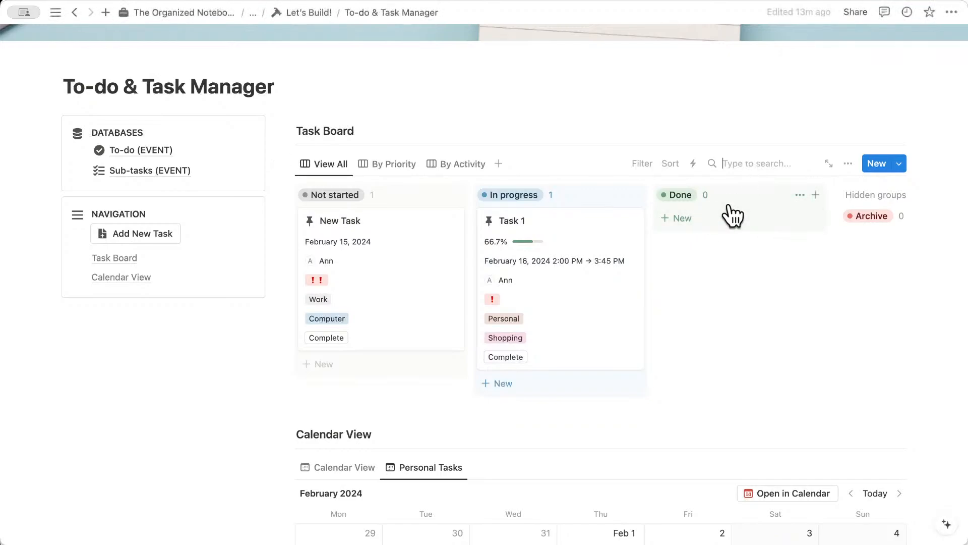
click(716, 166)
click(802, 163)
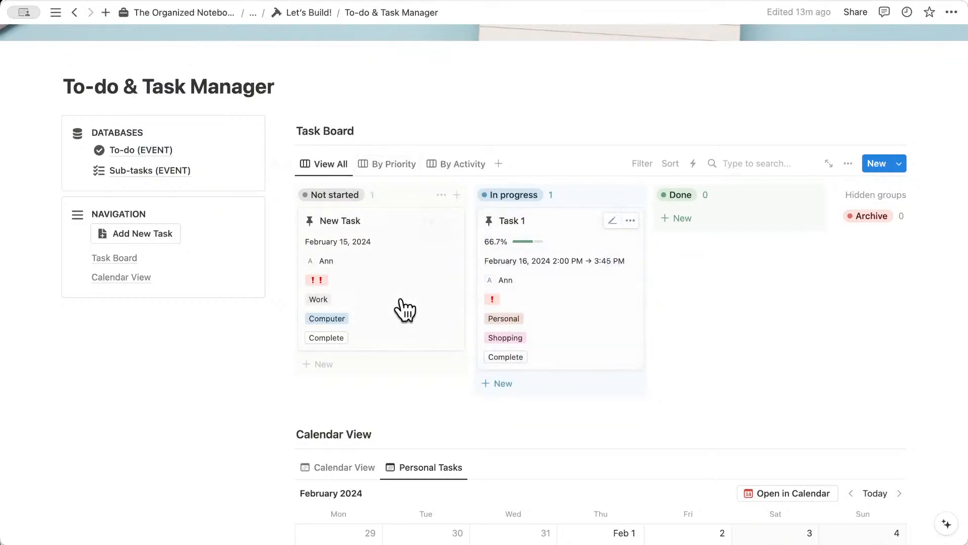
- Go back through Let's Build! to the Q&A page and read the question on seeing the task dashboard by date
click(319, 15)
scroll(378, 296, down, 10)
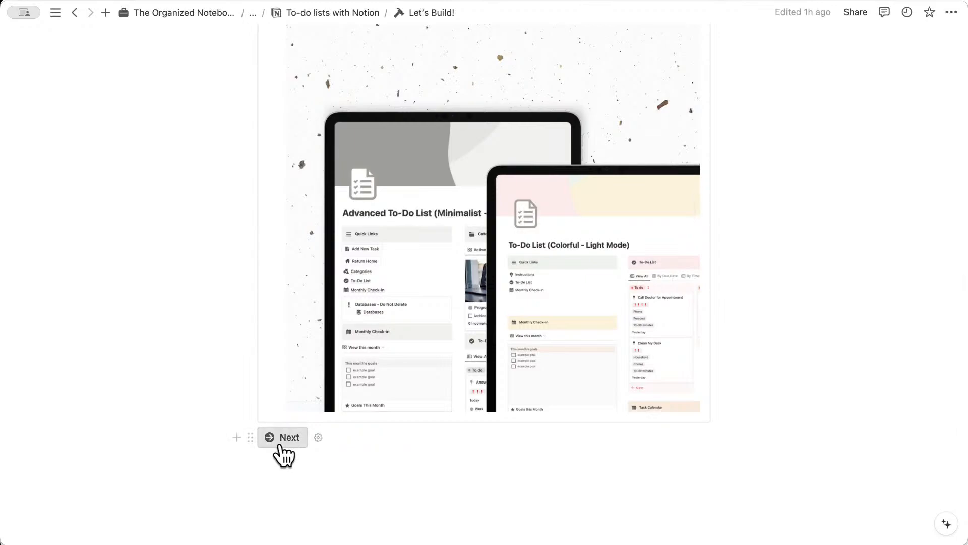
click(282, 438)
scroll(322, 411, down, 10)
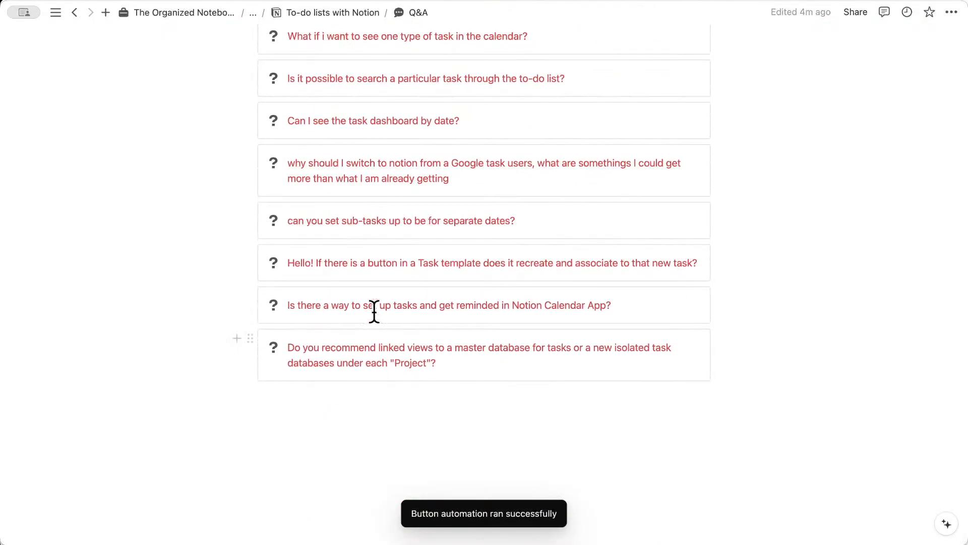
scroll(452, 169, up, 2)
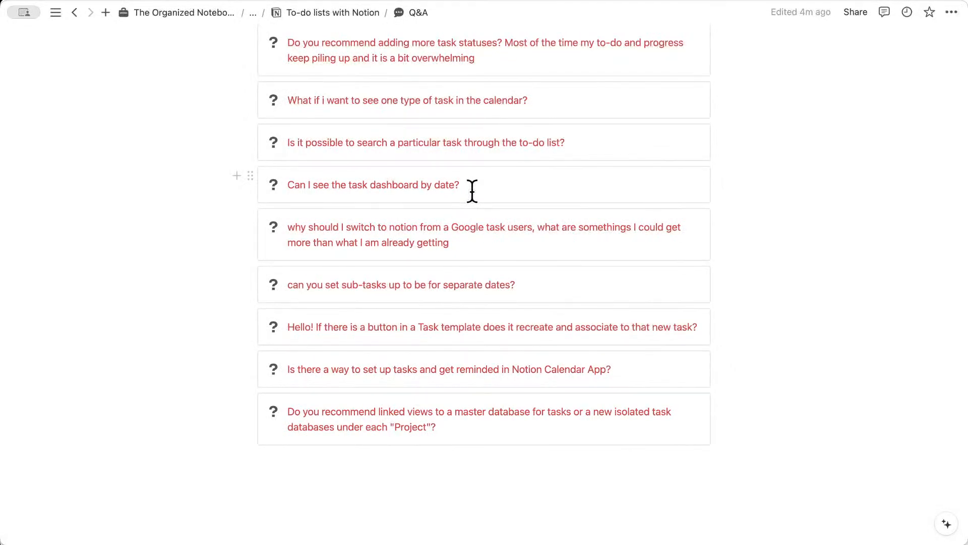
- Return to the To-do & Task Manager page through the event itinerary's Let's Build! page and bring its Task Board into view
click(353, 15)
scroll(379, 174, down, 6)
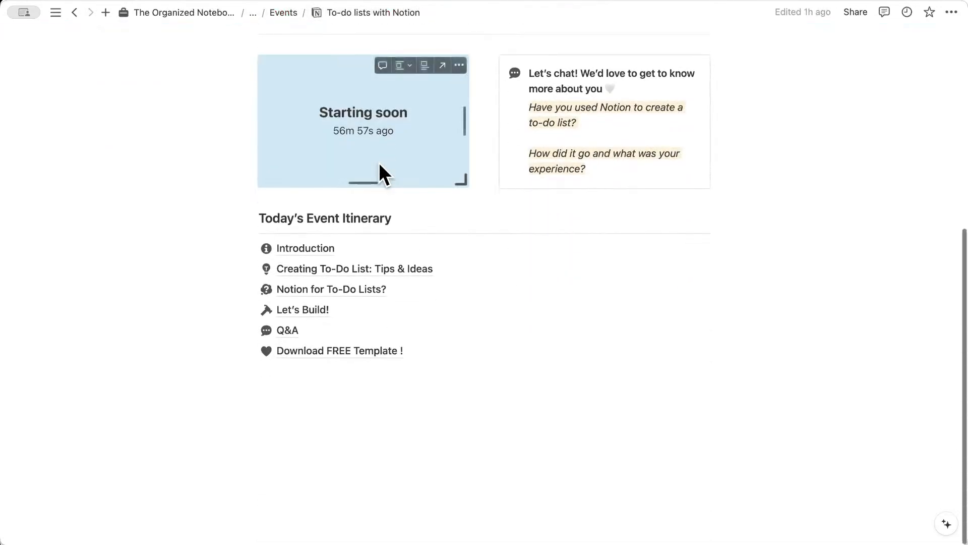
click(351, 317)
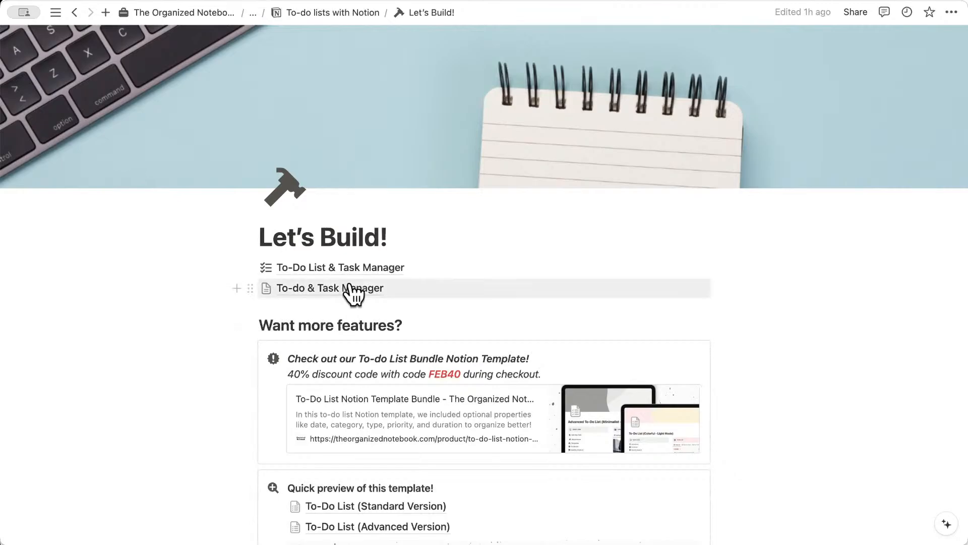
click(353, 291)
scroll(461, 350, down, 6)
scroll(460, 346, up, 4)
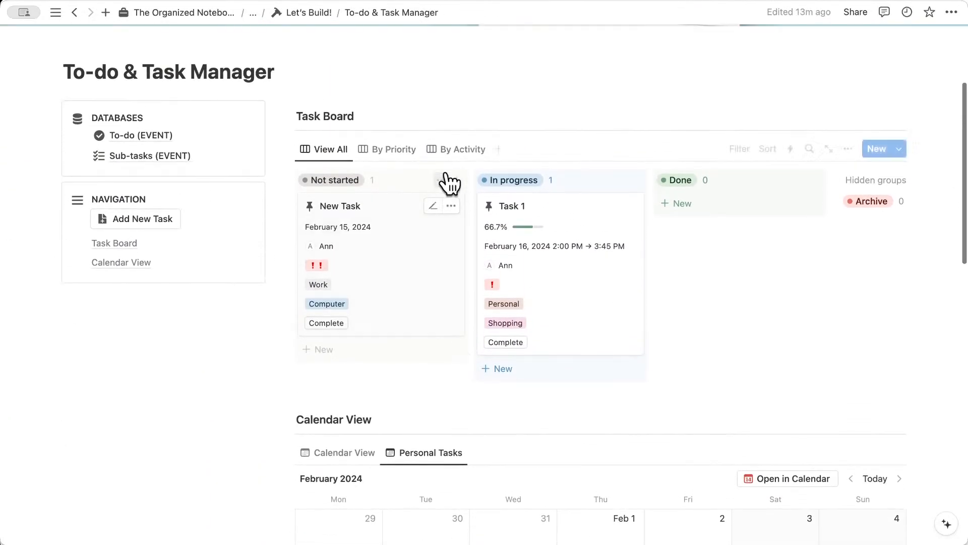
- Duplicate the Task Board's By Activity view and name the copy "By Date"
click(467, 154)
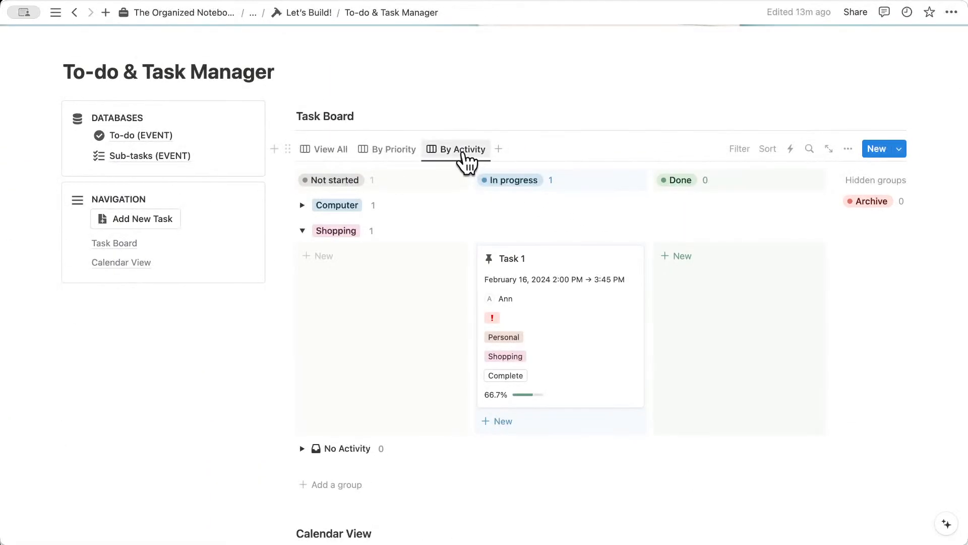
click(467, 154)
click(498, 274)
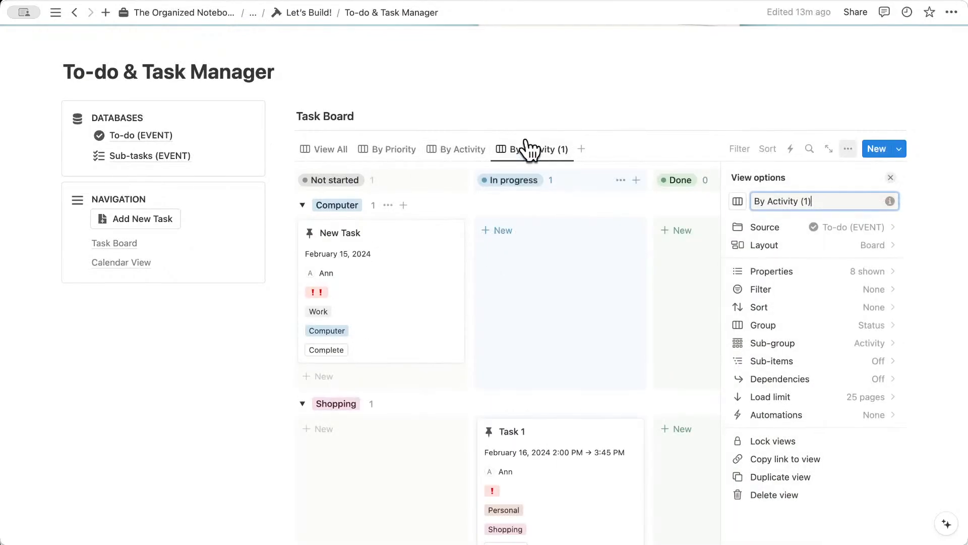
triple_click(762, 198)
text(By )
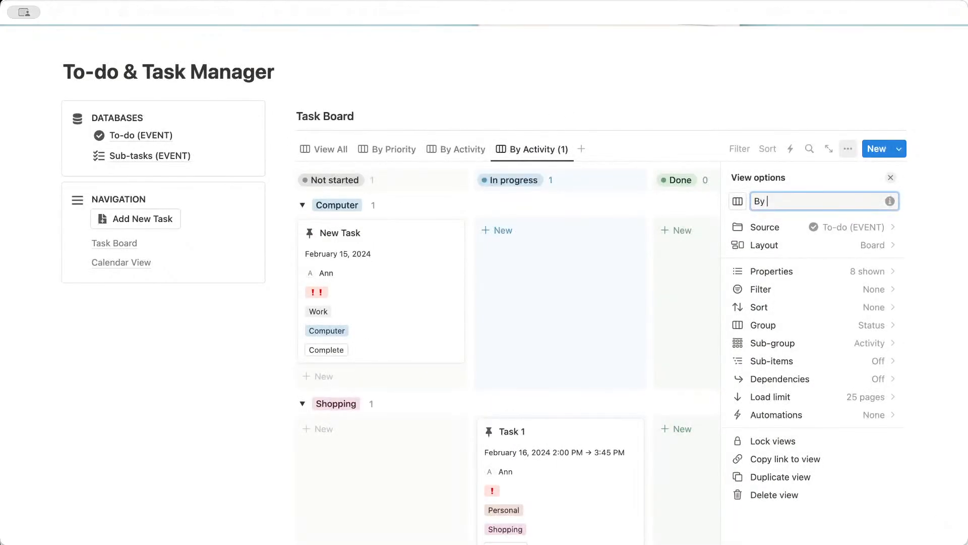
text(Date)
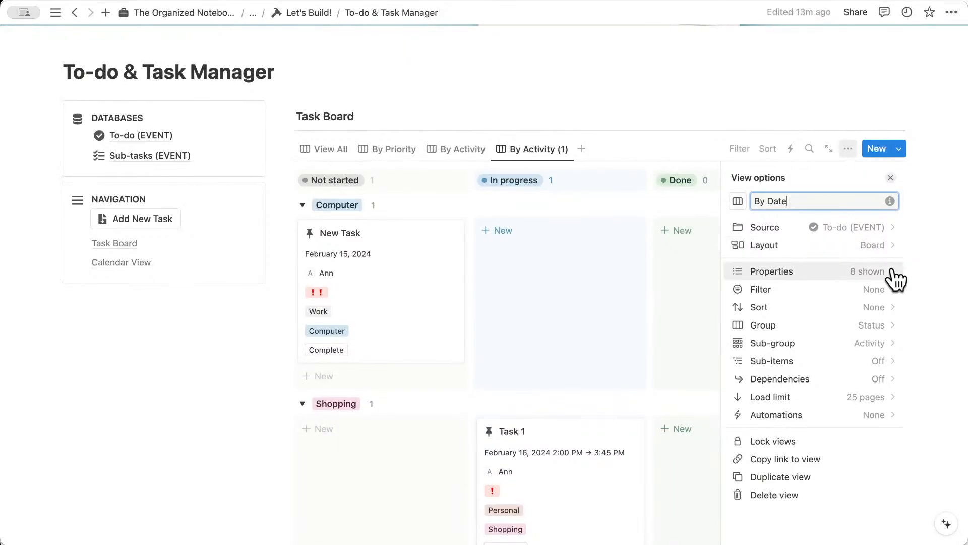
- Sub-group the By Date view by Due Date and turn off hiding of empty groups
click(880, 344)
click(880, 202)
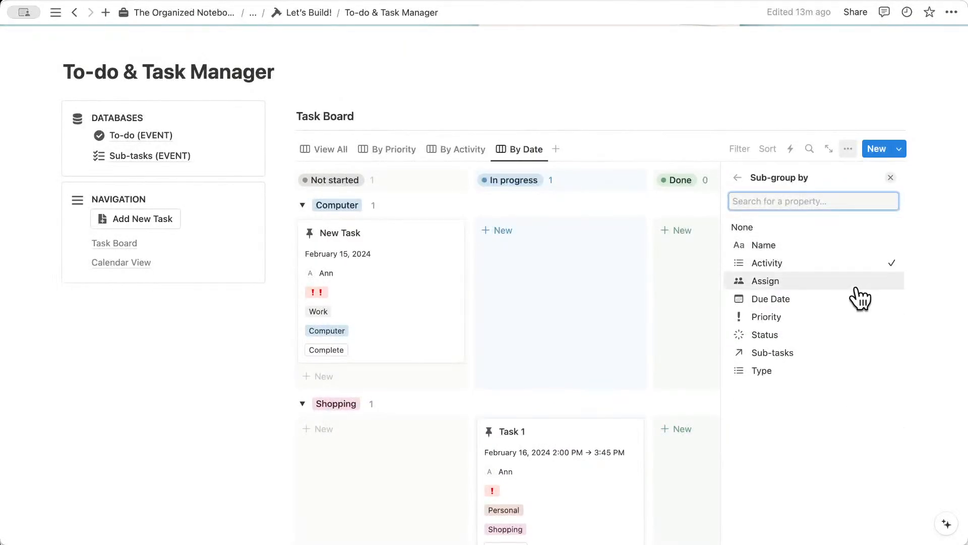
click(846, 298)
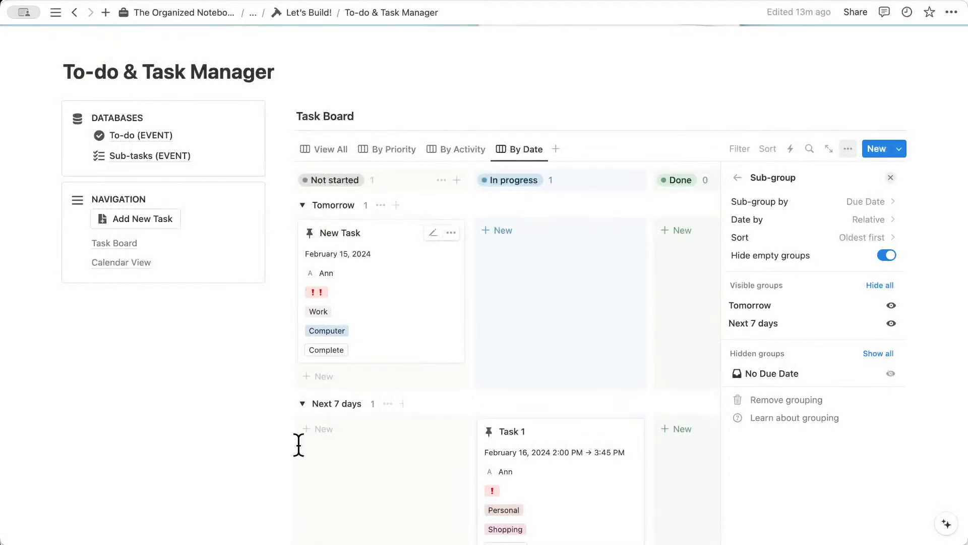
click(887, 256)
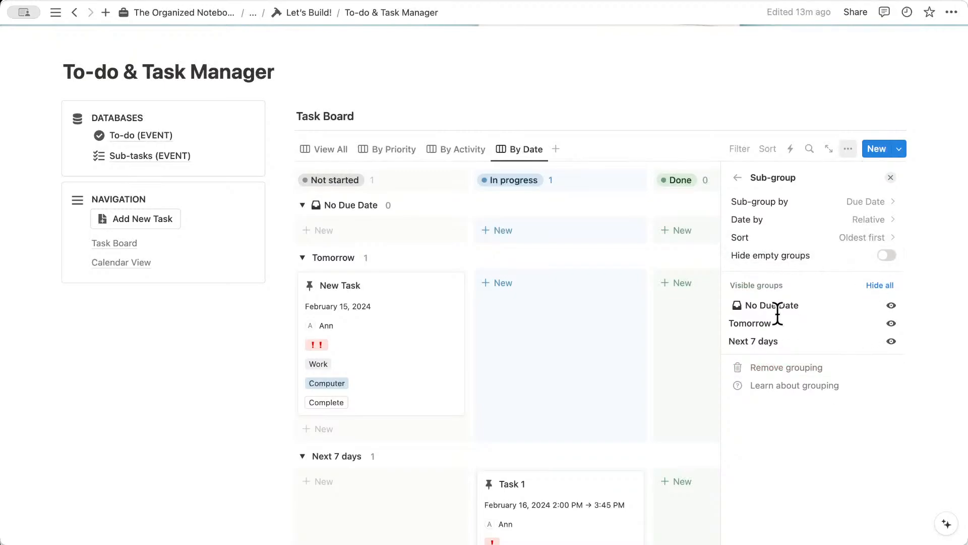
click(891, 177)
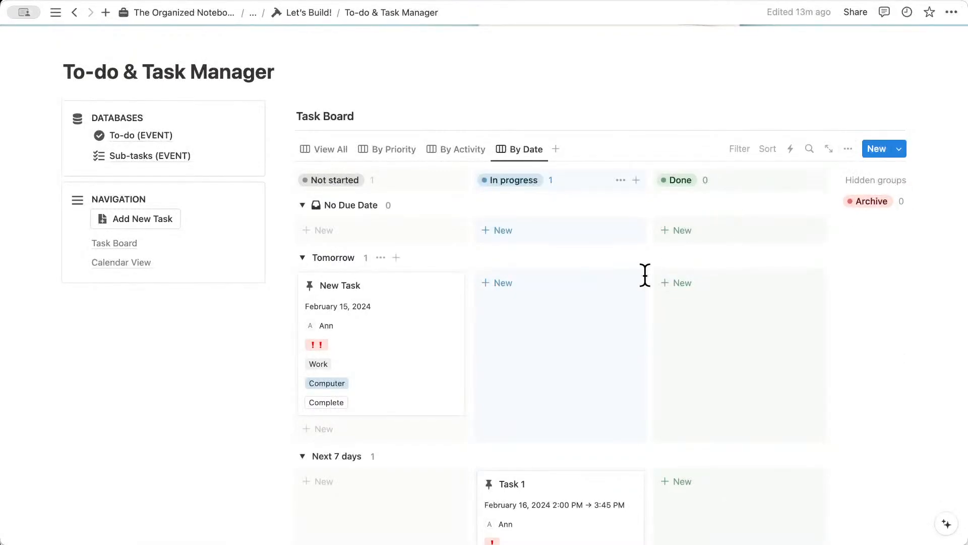
scroll(645, 274, down, 1)
scroll(645, 275, up, 1)
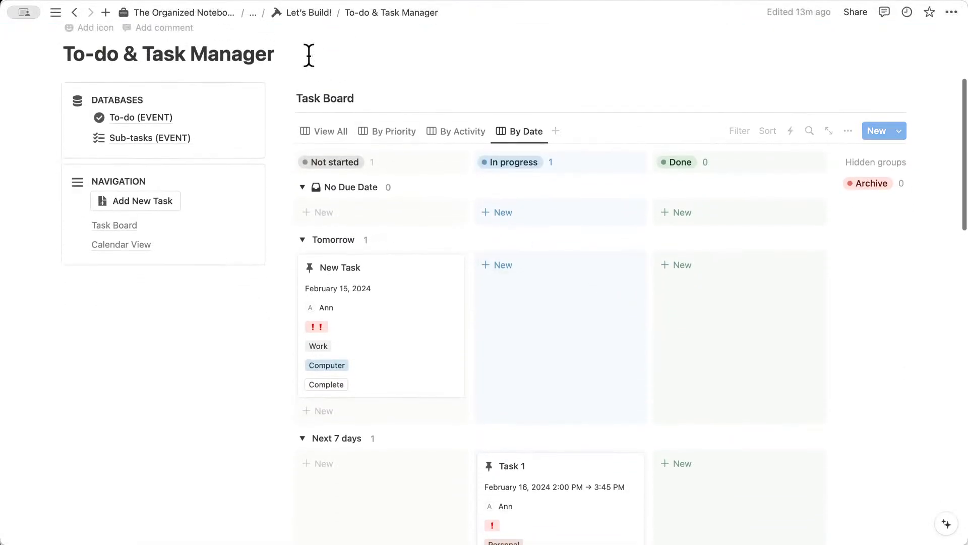
- Go back through Let's Build! to the Q&A page and read the question on switching to Notion from Google tasks
click(302, 14)
scroll(389, 267, down, 10)
click(287, 426)
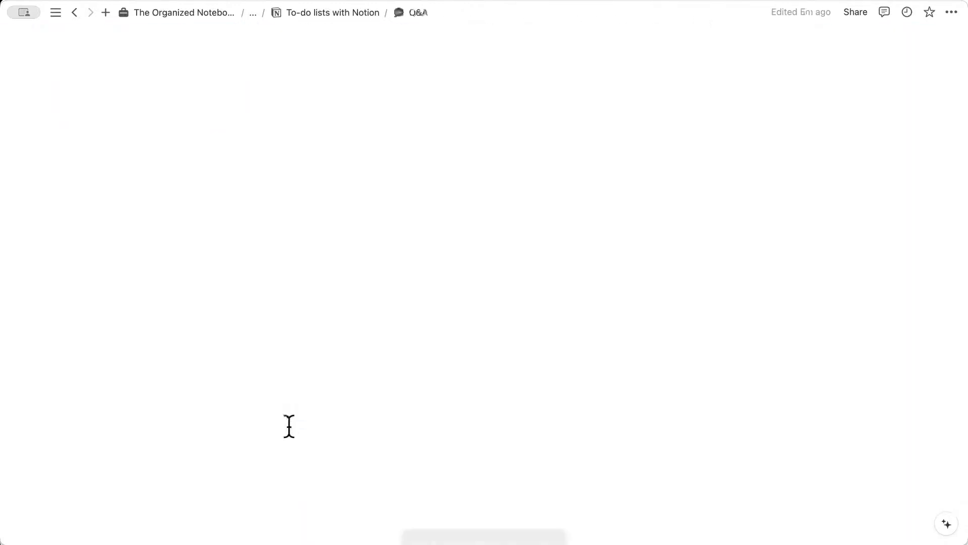
scroll(450, 382, down, 3)
scroll(450, 382, down, 8)
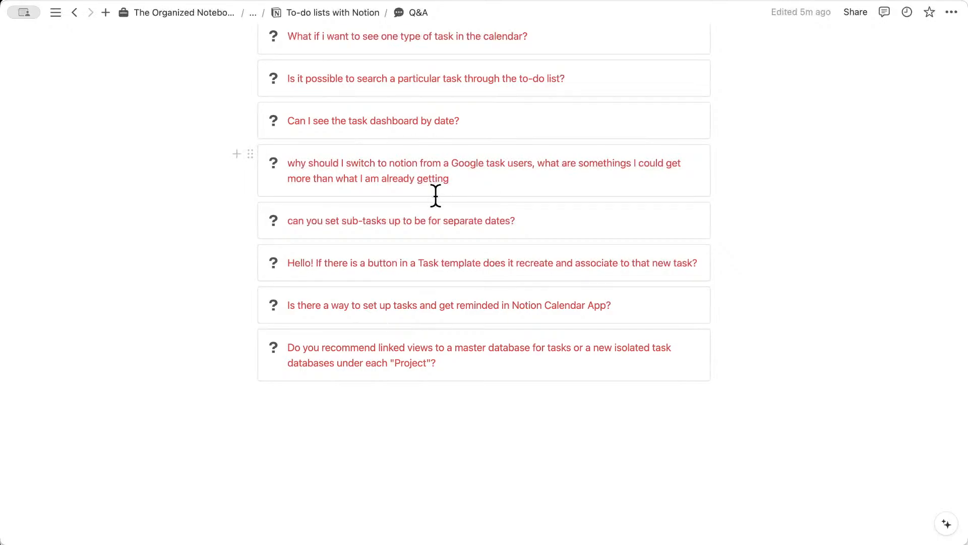
- Reopen To-do & Task Manager from the event itinerary and bring the date-grouped Task Board into view
click(346, 16)
scroll(378, 125, down, 7)
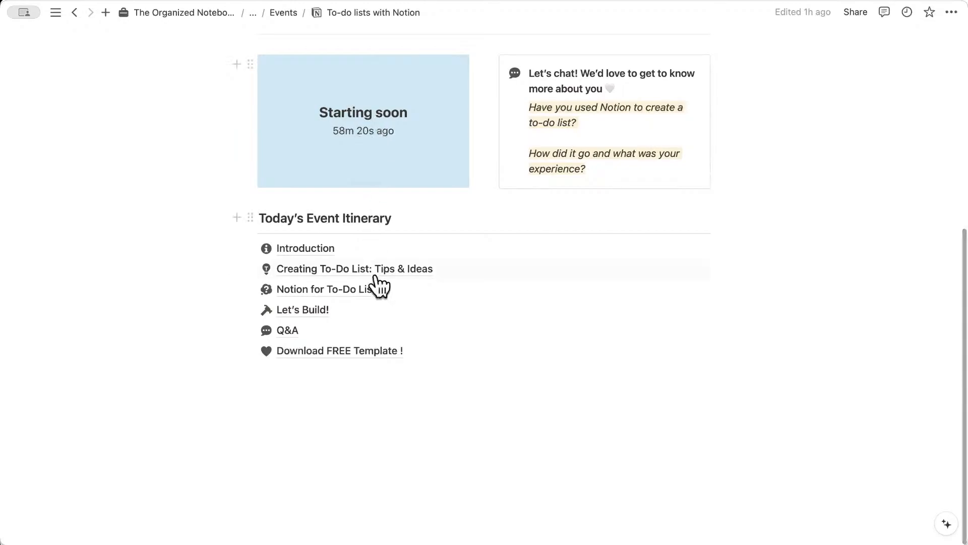
click(316, 310)
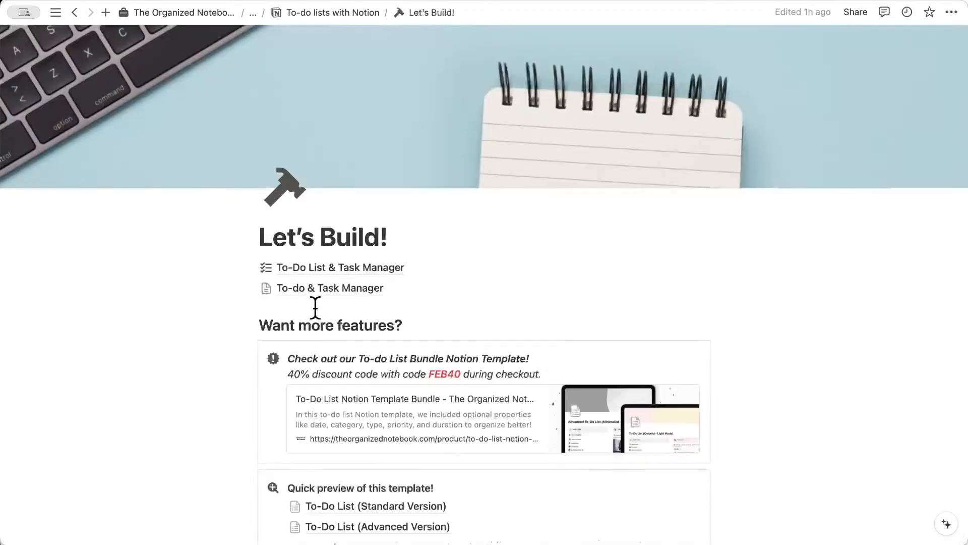
click(316, 287)
scroll(404, 351, down, 6)
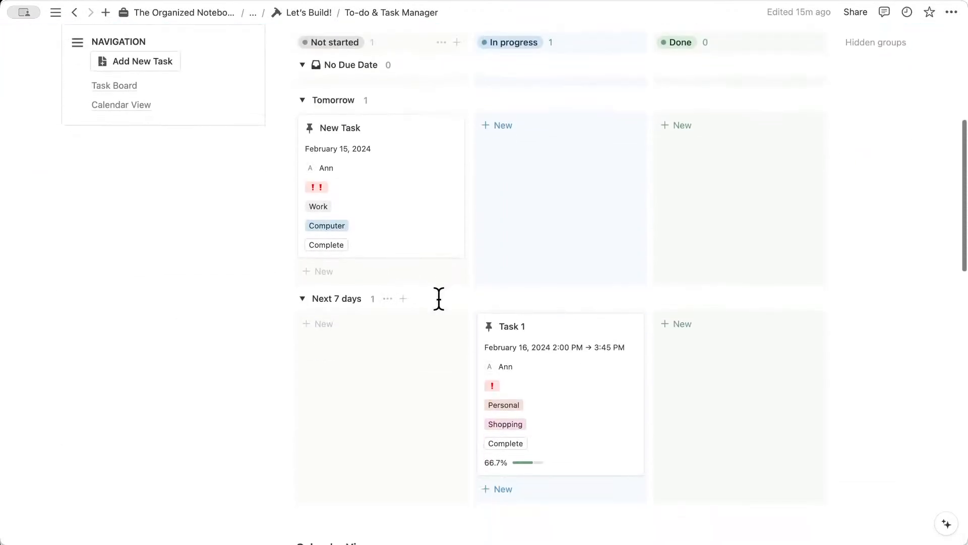
scroll(344, 179, up, 2)
scroll(345, 179, up, 2)
- Show the Task Board's View All view and examine its available layout options without changing them
click(325, 155)
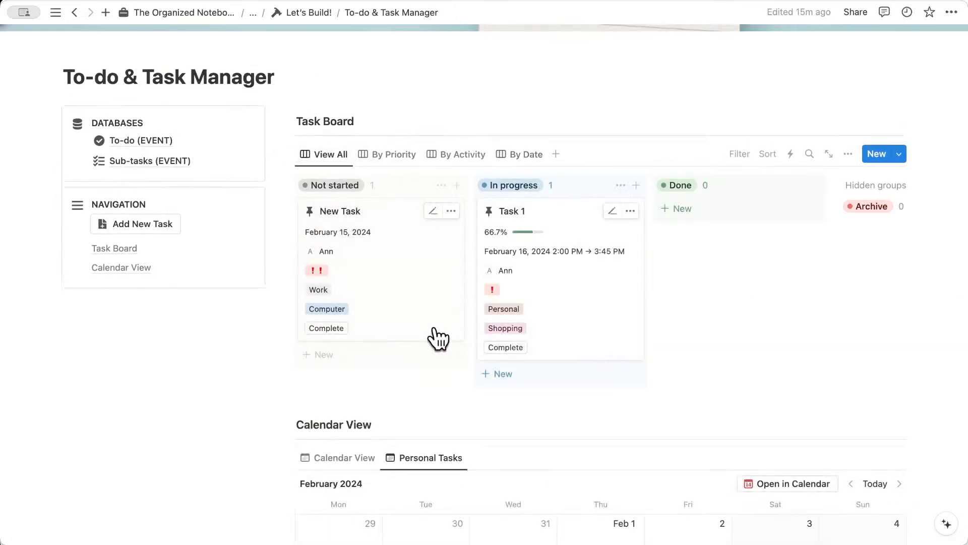
click(850, 155)
click(858, 250)
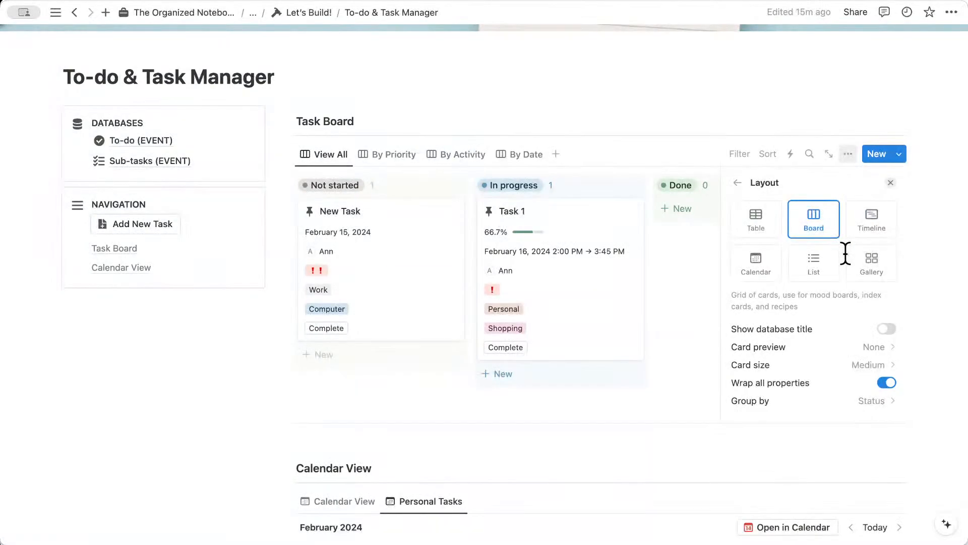
click(891, 183)
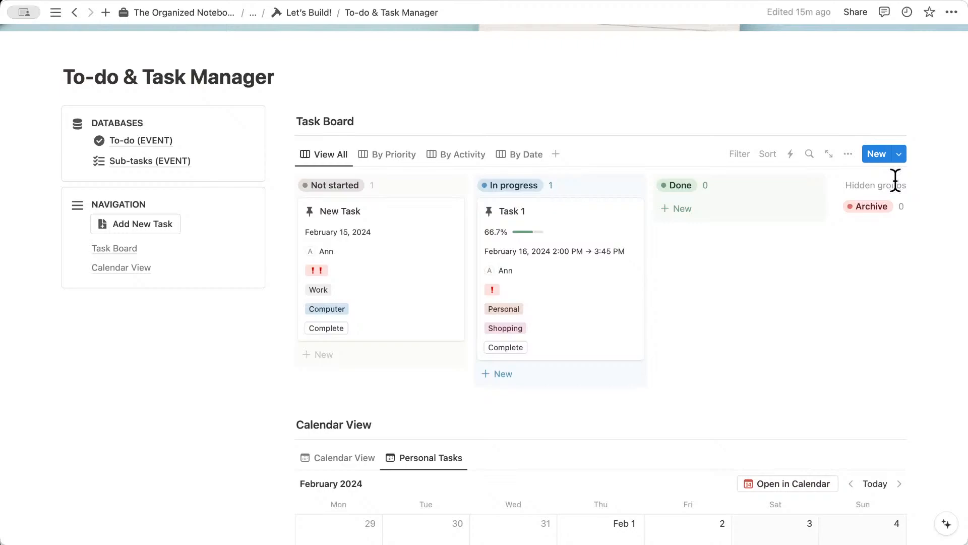
- Look through the Task Board's By Priority, By Activity and By Date views, ending on View All
click(396, 157)
click(454, 156)
click(522, 156)
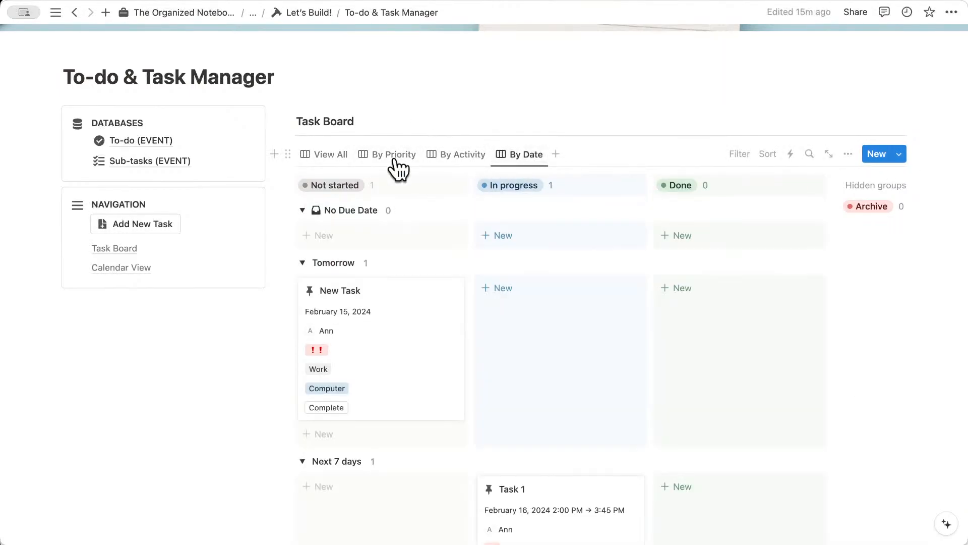
click(337, 155)
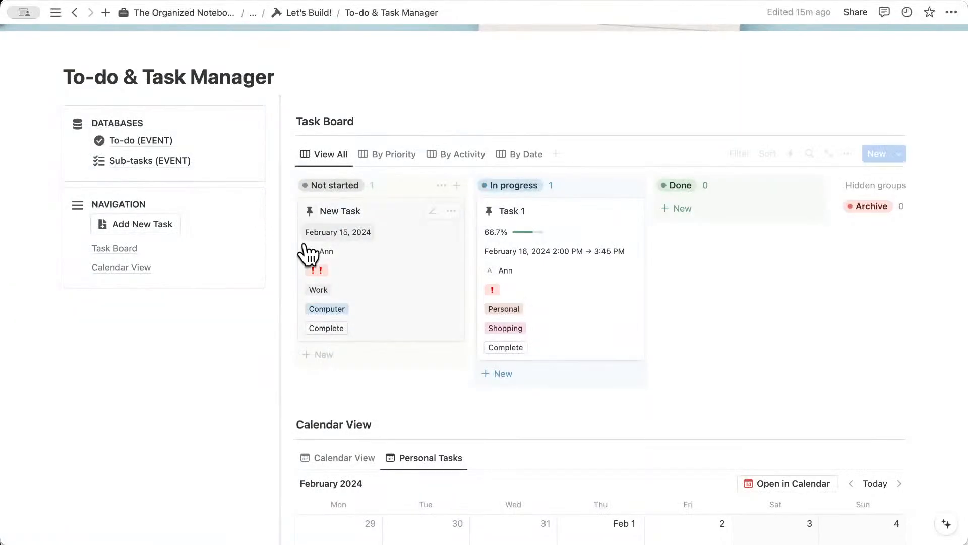
- Switch the calendar section from Personal Tasks to the Calendar View and examine it
scroll(273, 234, down, 5)
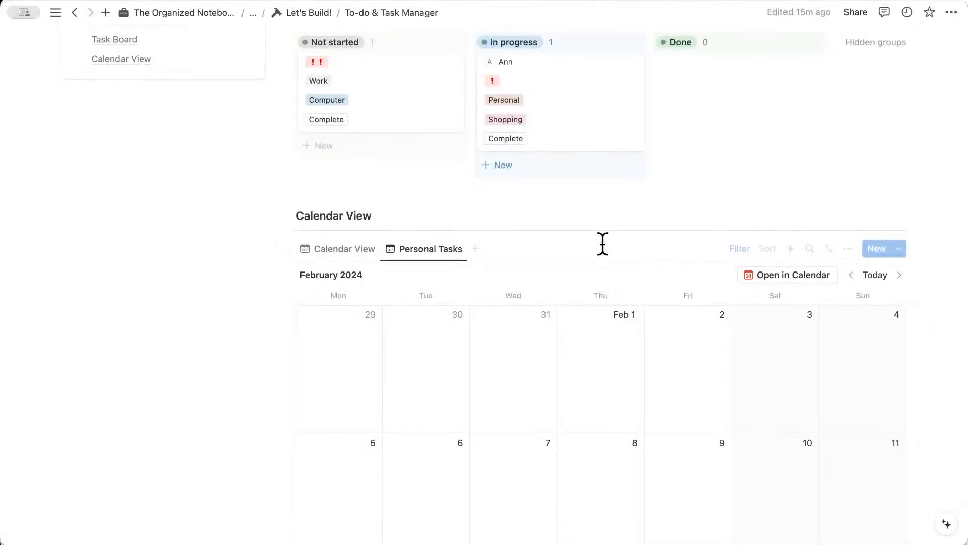
click(367, 253)
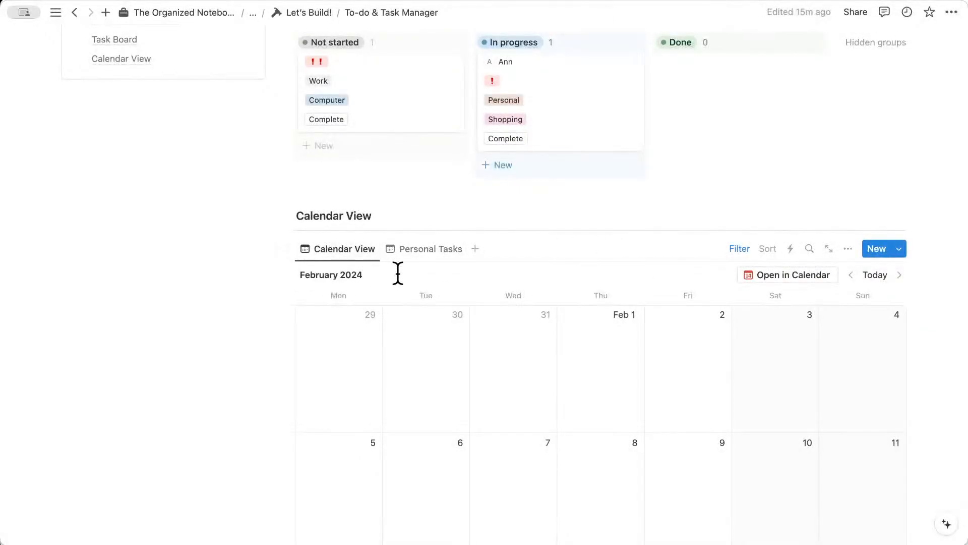
scroll(398, 274, up, 10)
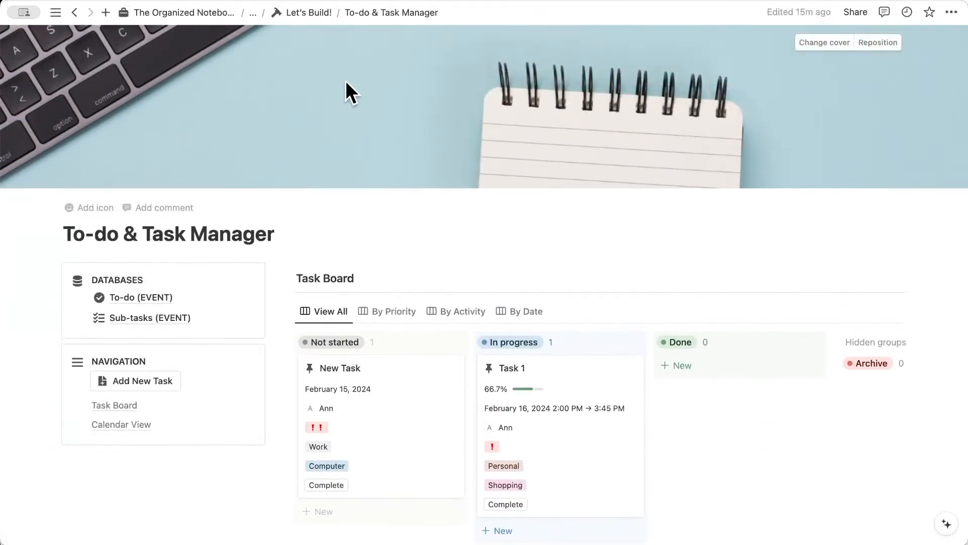
- Go back through Let's Build! to the Q&A page and read the question on setting sub-tasks for separate dates
click(314, 12)
scroll(387, 203, down, 10)
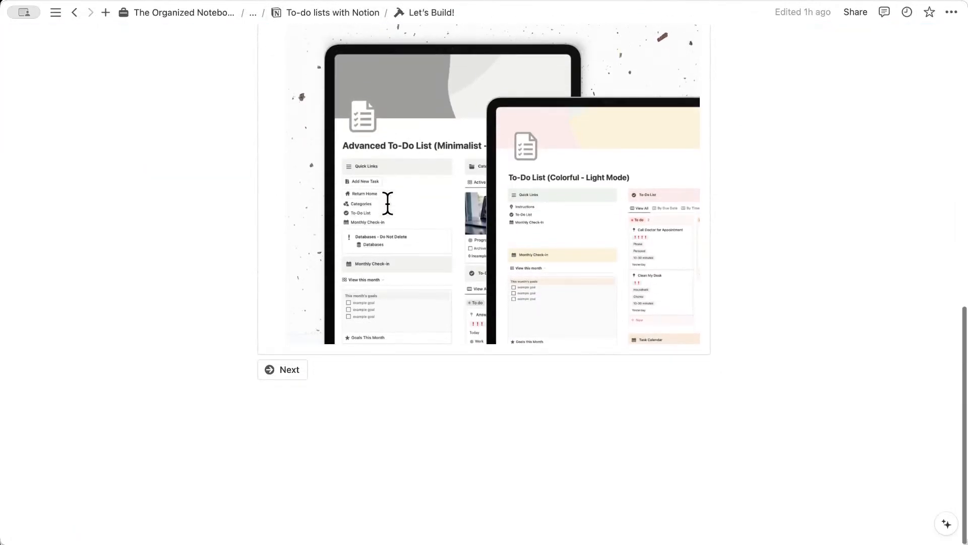
click(286, 369)
scroll(301, 408, down, 10)
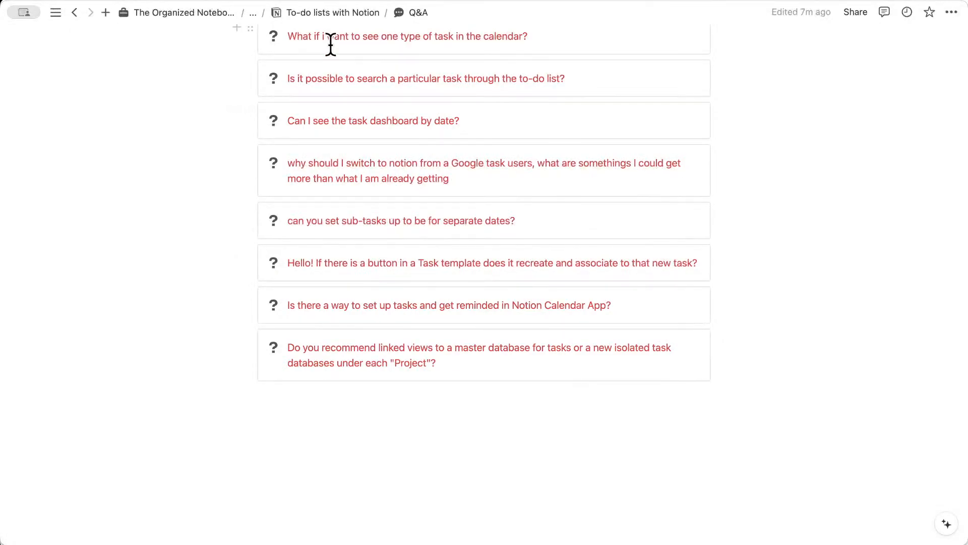
- Return to To-do & Task Manager through the event itinerary and open New Task from the Task Board at its Sub-tasks section
click(330, 13)
scroll(409, 171, down, 6)
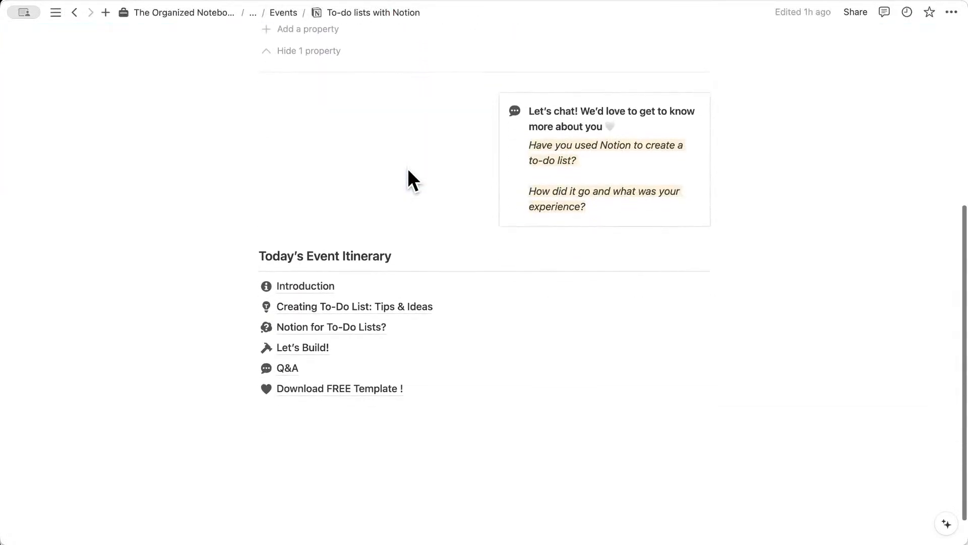
scroll(408, 168, down, 2)
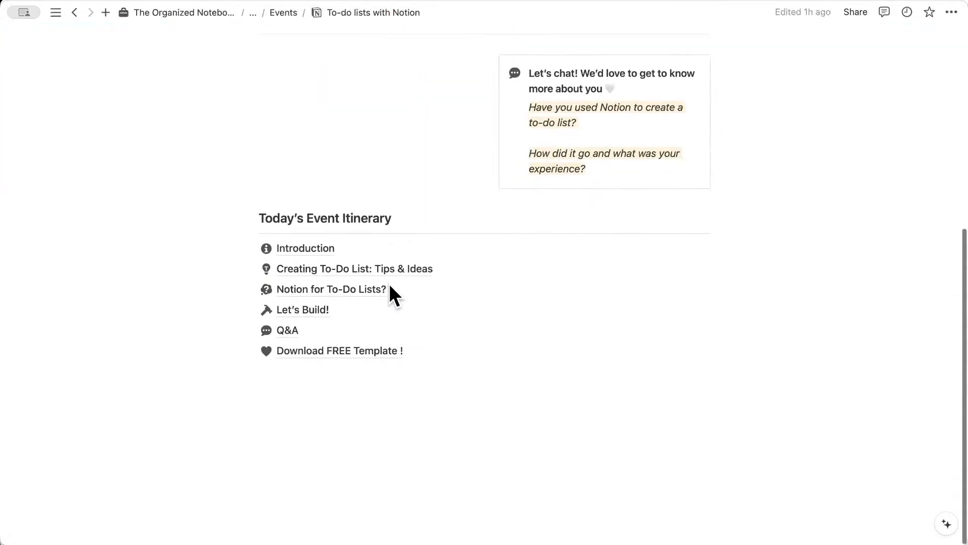
click(356, 309)
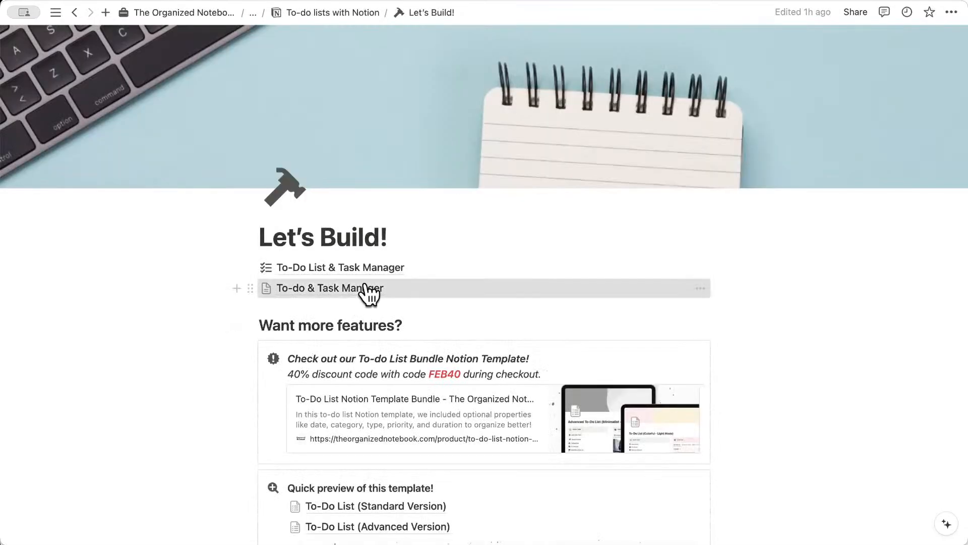
click(368, 292)
scroll(356, 337, down, 3)
click(417, 277)
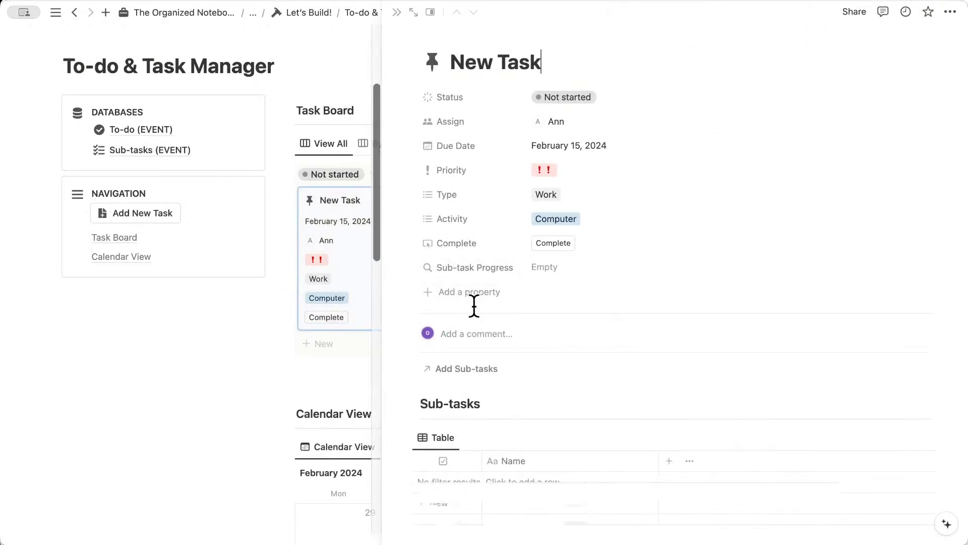
scroll(479, 313, down, 2)
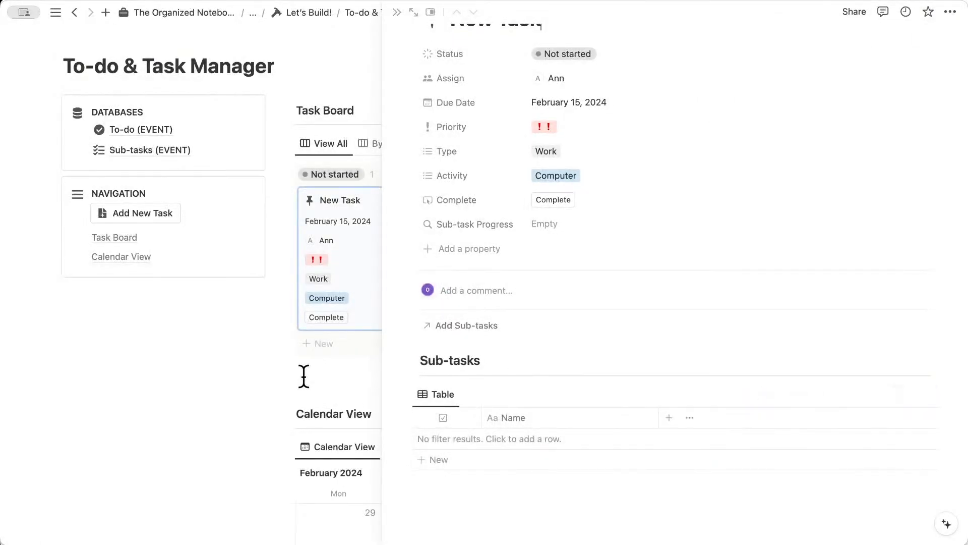
- Close New Task, open Task 1 at its Sub-tasks table and add a Date property to it
click(264, 385)
click(397, 11)
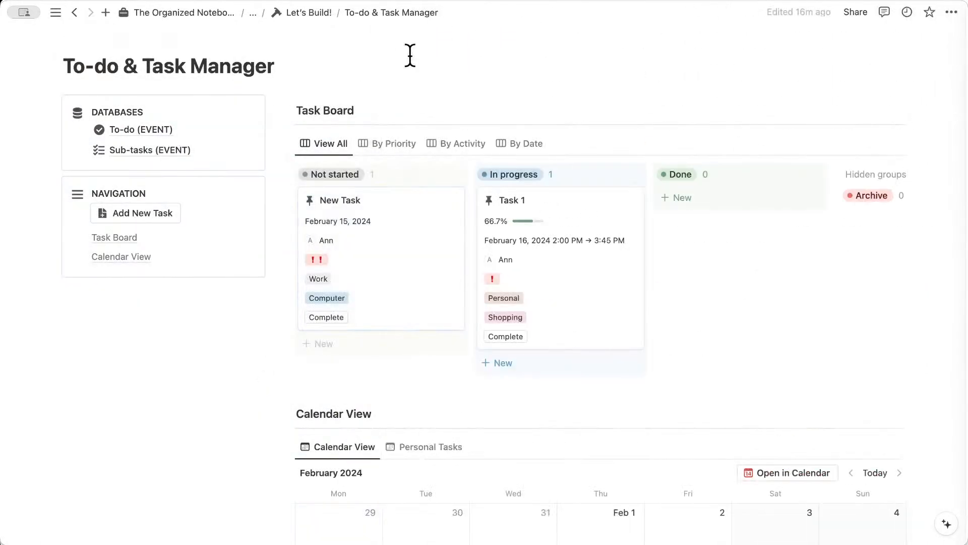
click(579, 285)
scroll(580, 281, down, 3)
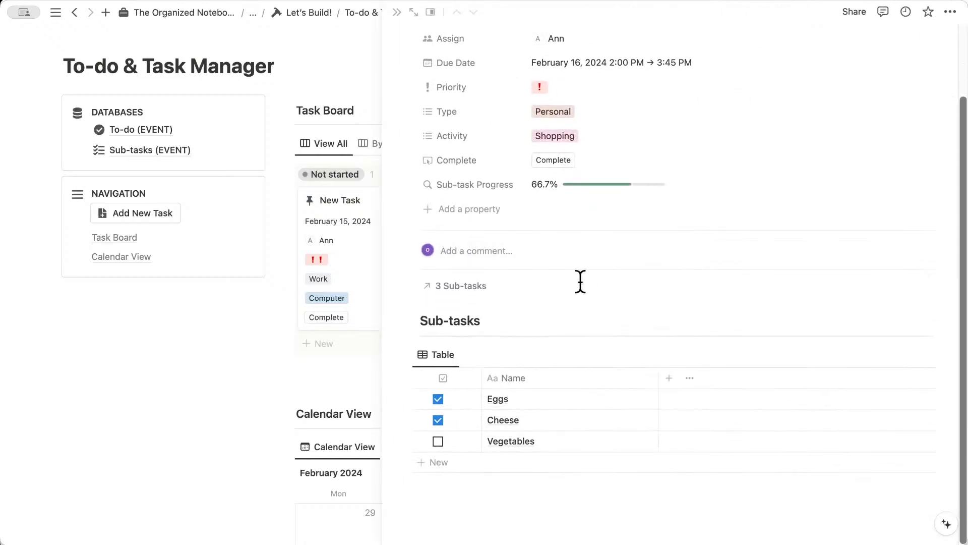
click(671, 380)
text(date)
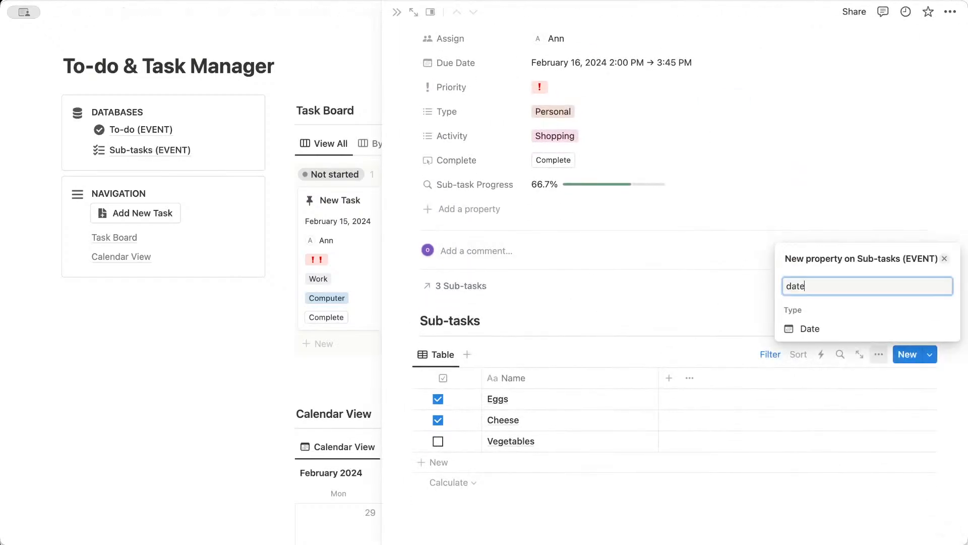
click(810, 329)
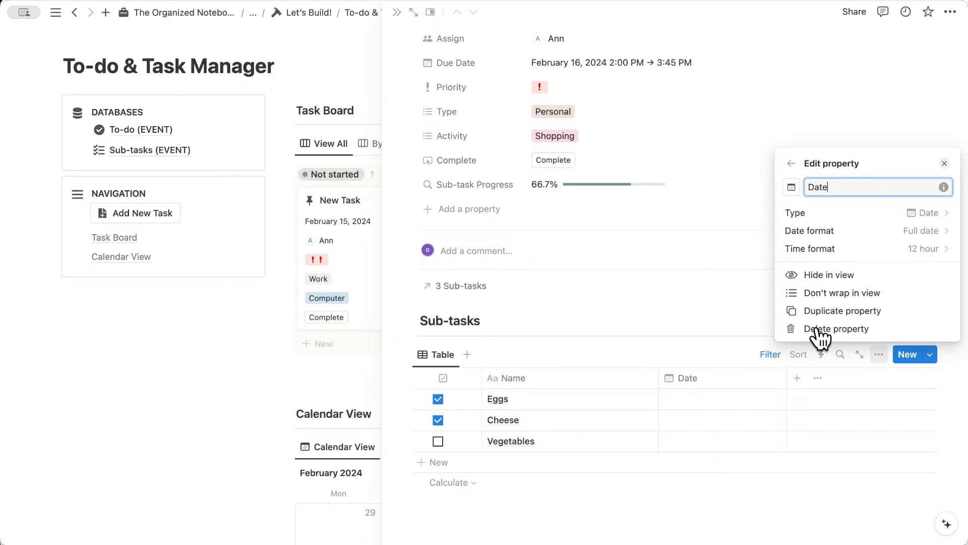
click(724, 318)
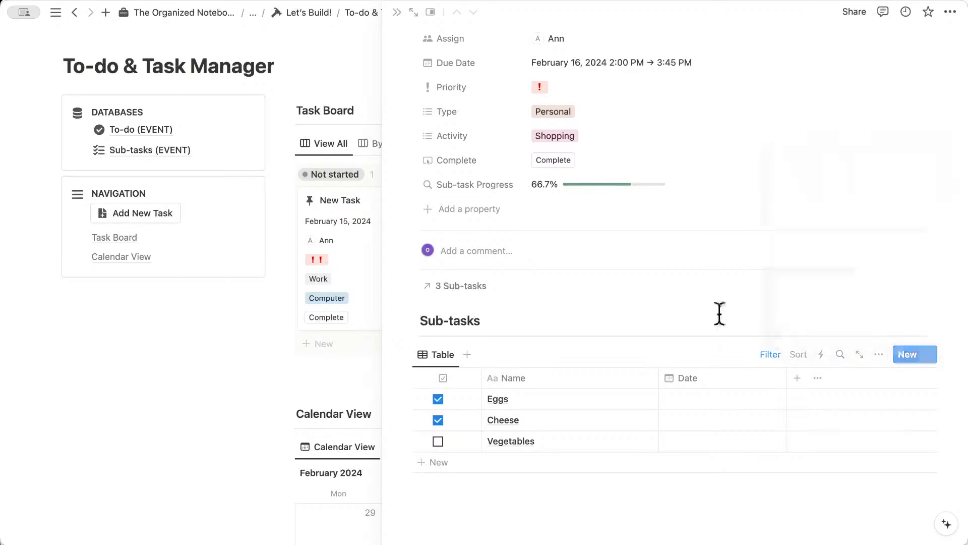
- Set the sub-task dates to February 15, 2024 for Eggs and Cheese and February 22, 2024 for Vegetables
click(716, 403)
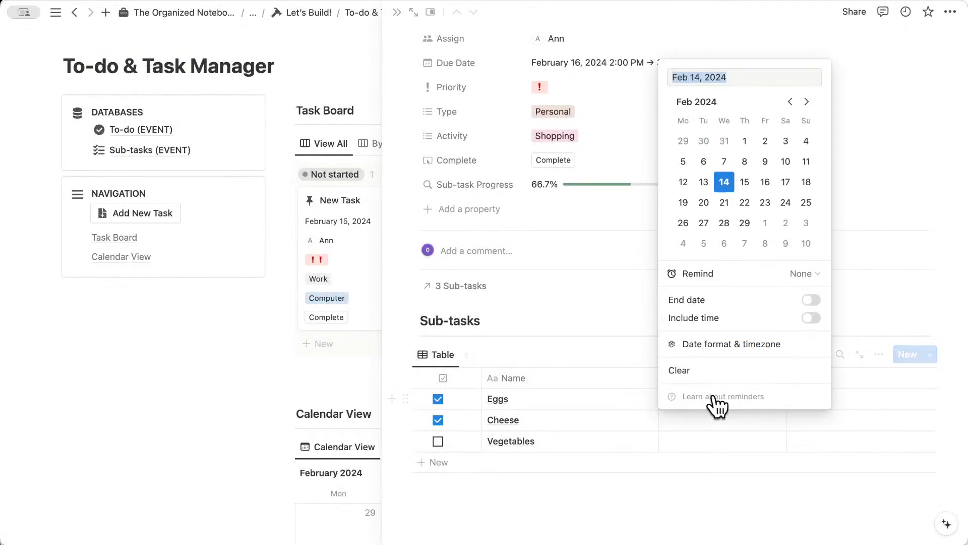
click(745, 182)
click(634, 325)
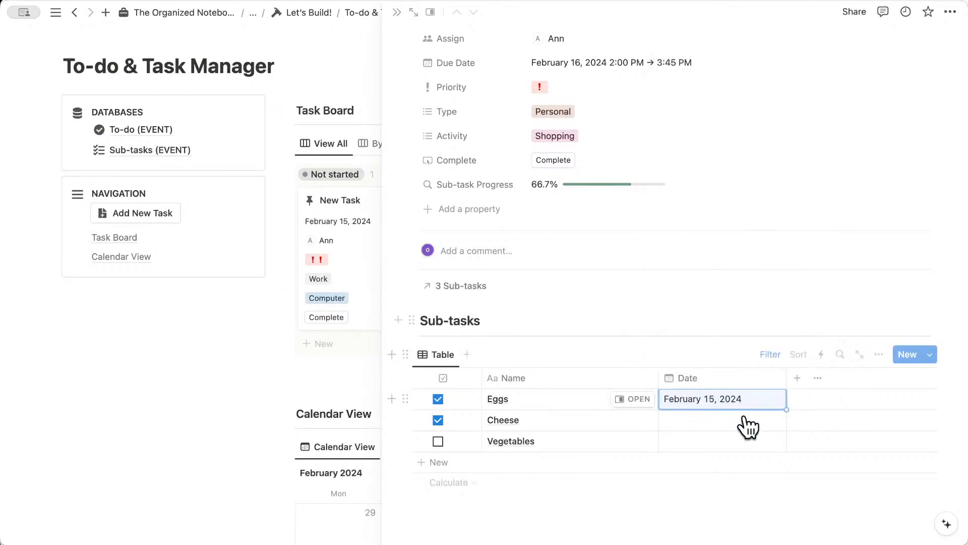
click(728, 424)
click(745, 202)
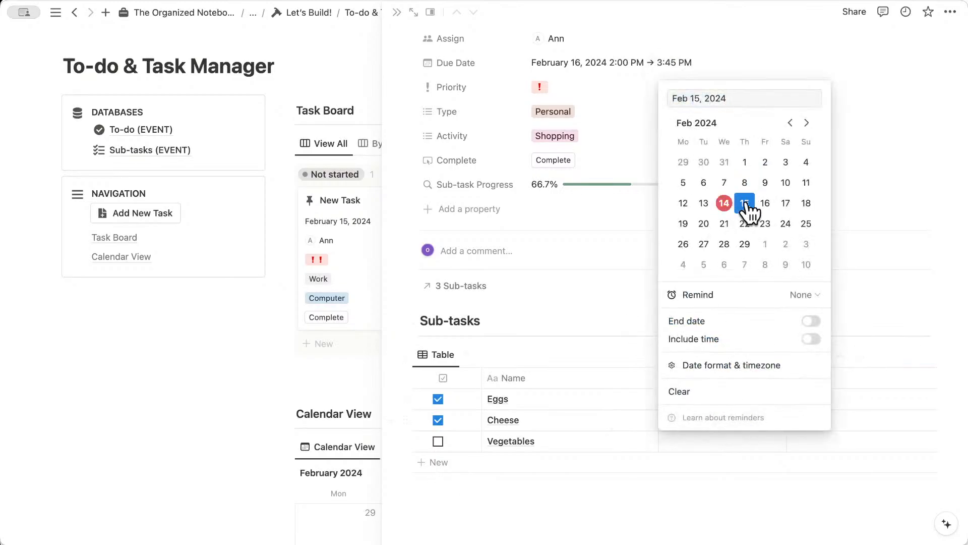
click(640, 304)
click(727, 441)
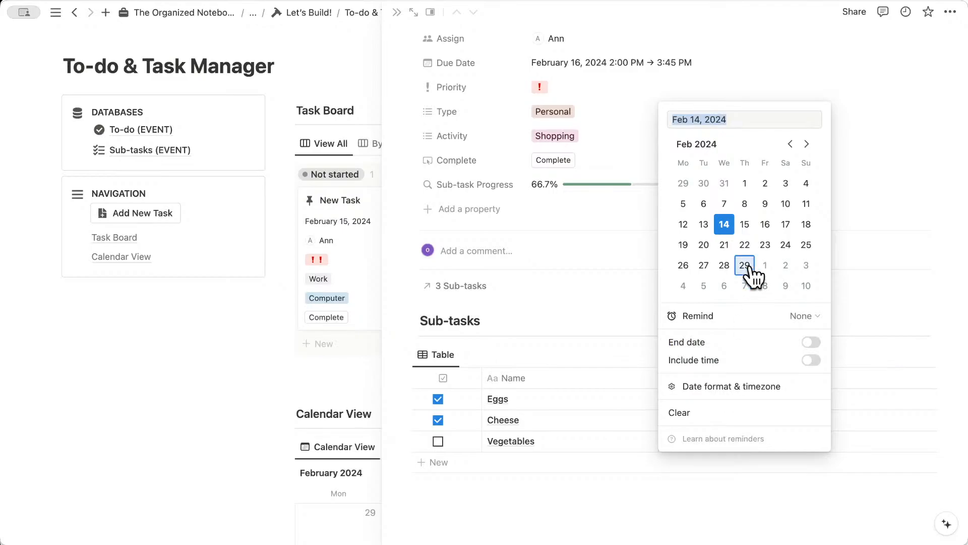
click(745, 244)
click(624, 341)
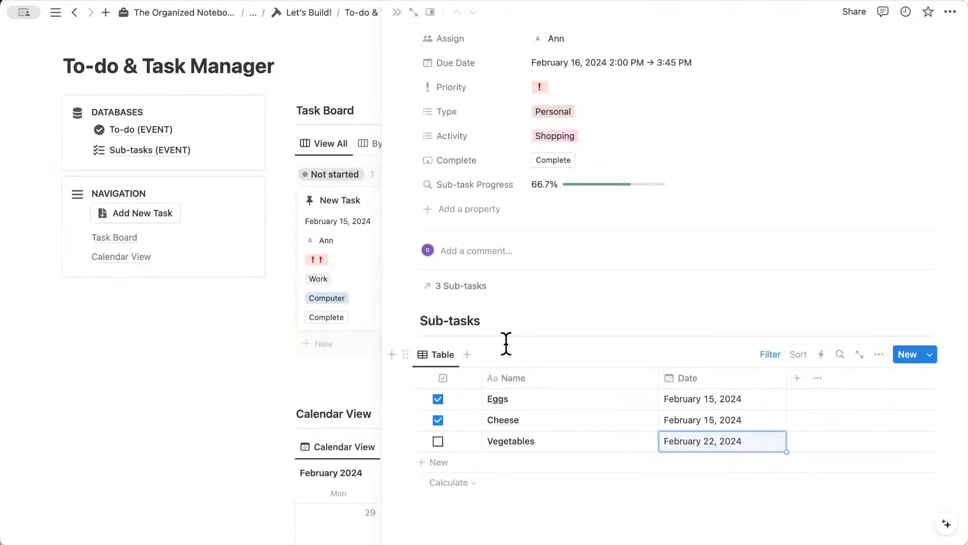
- Review Task 1 and close it, return through Let's Build! to the Q&A page and read the question on buttons in task templates
scroll(506, 343, up, 2)
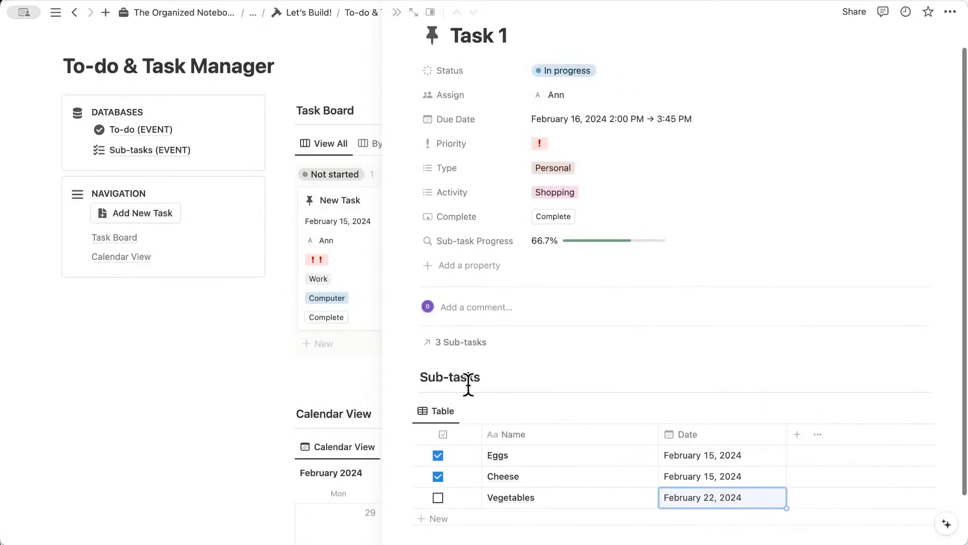
scroll(468, 385, up, 1)
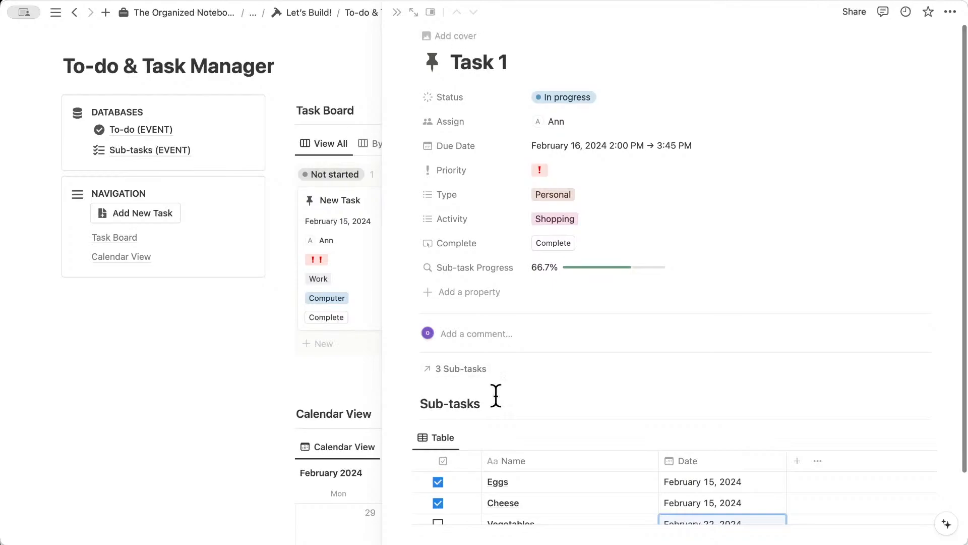
scroll(528, 375, down, 3)
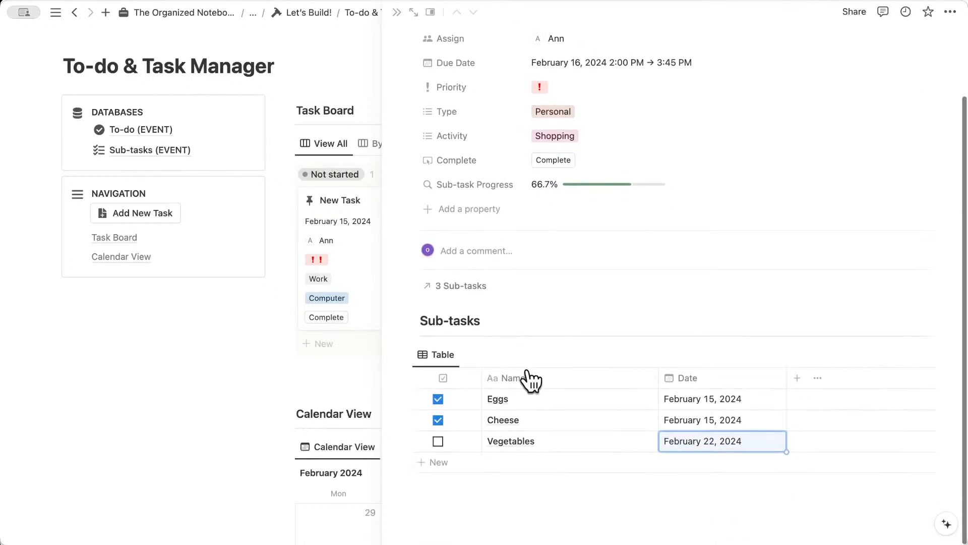
click(397, 13)
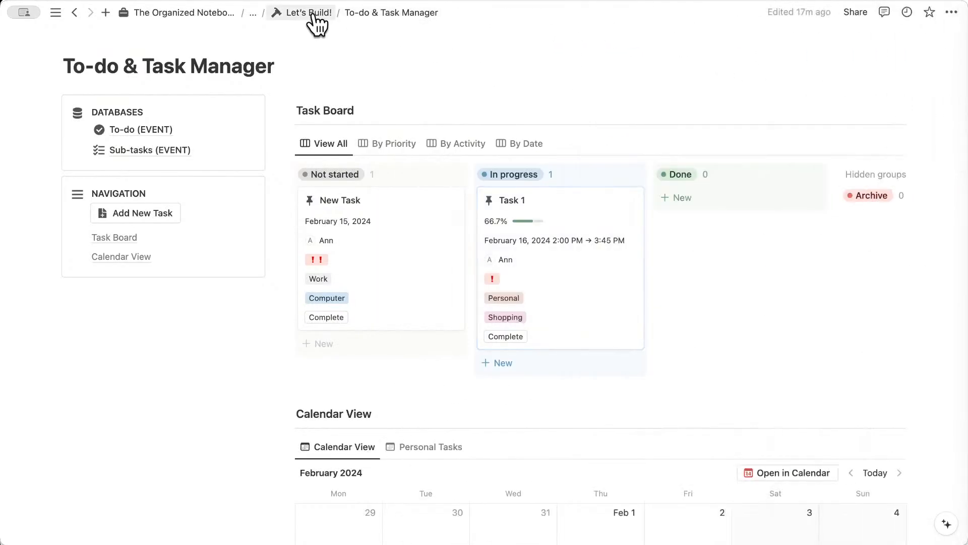
click(310, 13)
scroll(394, 325, down, 15)
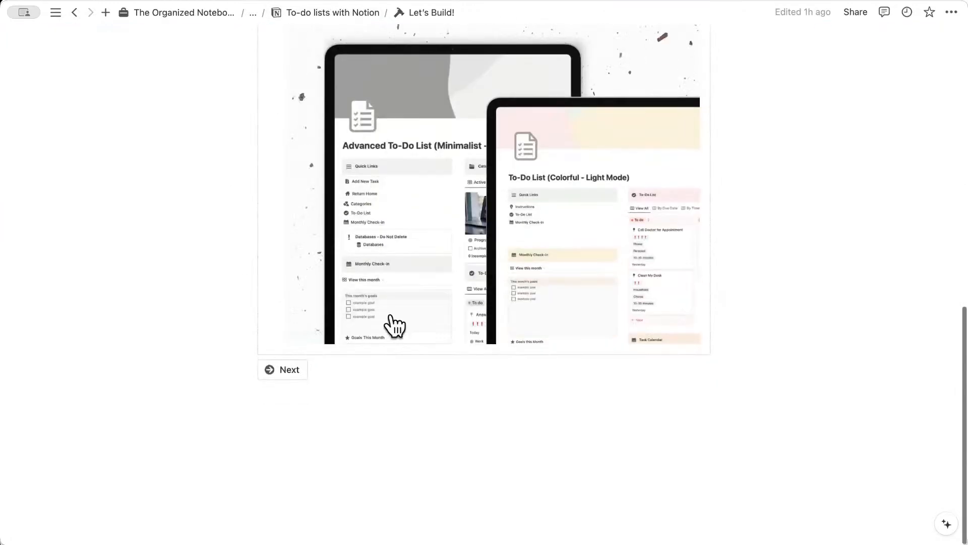
click(287, 374)
scroll(287, 369, down, 10)
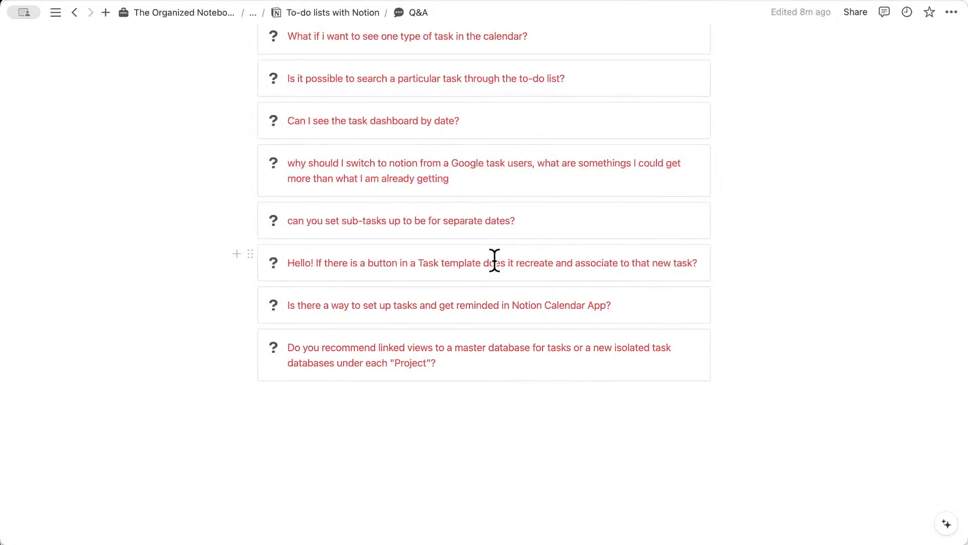
- Go back to To-do & Task Manager through the To-do lists with Notion itinerary and bring up its Task Board
click(327, 13)
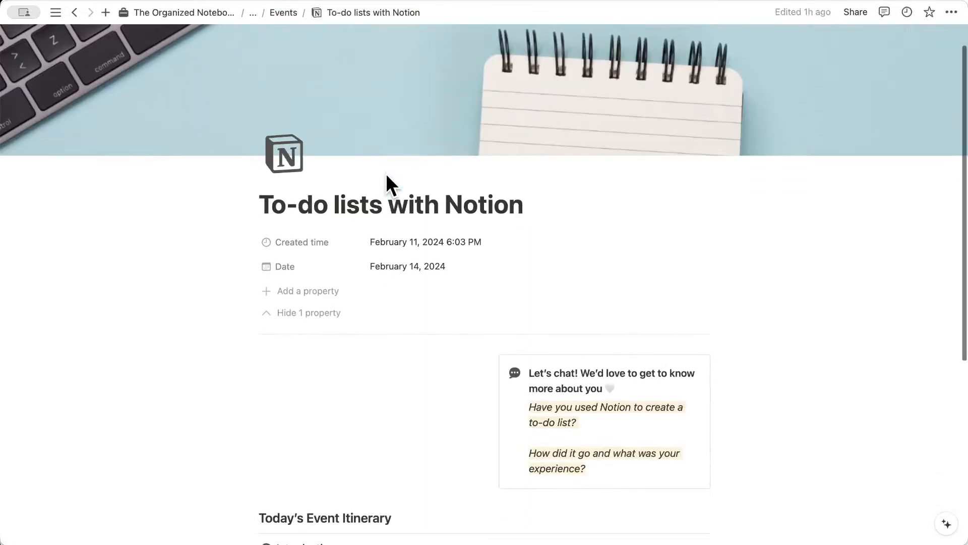
scroll(386, 173, down, 6)
click(323, 309)
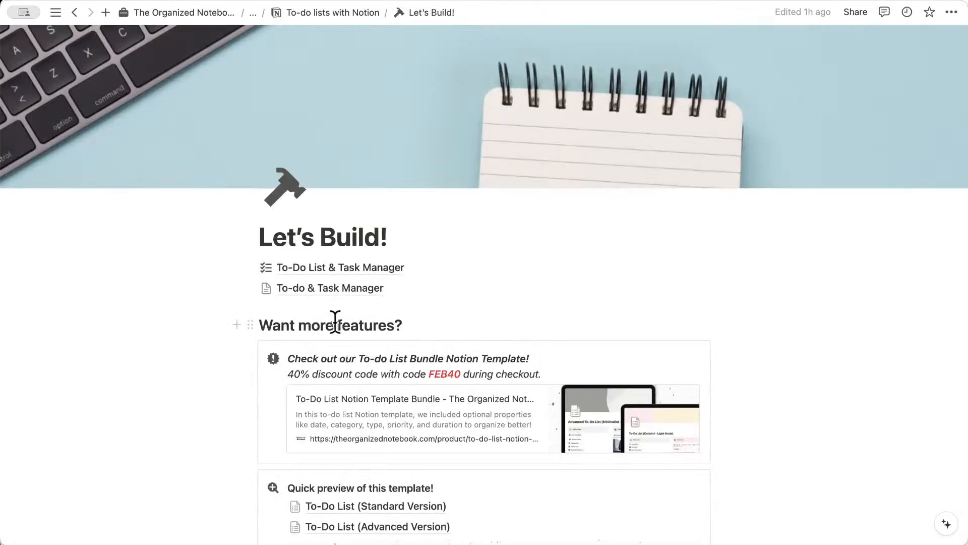
click(337, 290)
scroll(381, 318, down, 1)
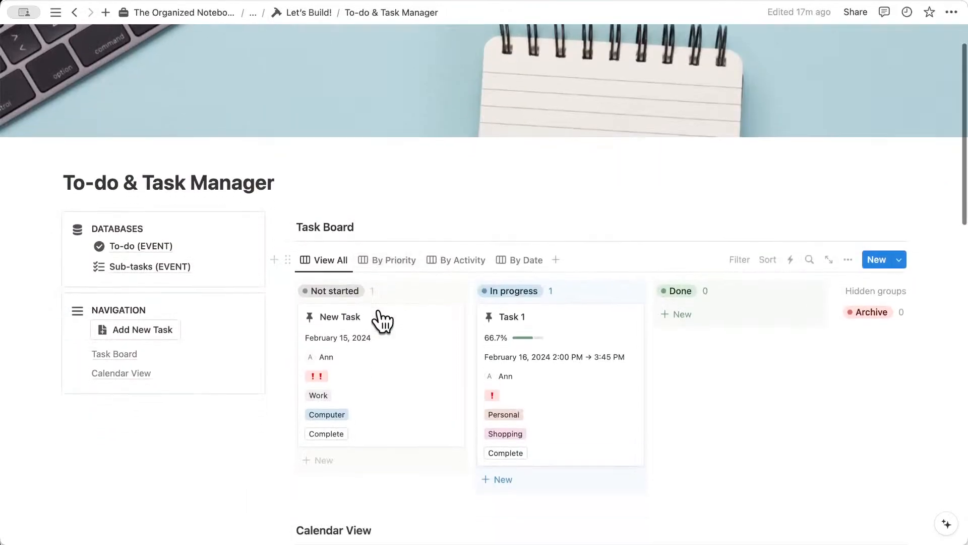
scroll(384, 320, down, 3)
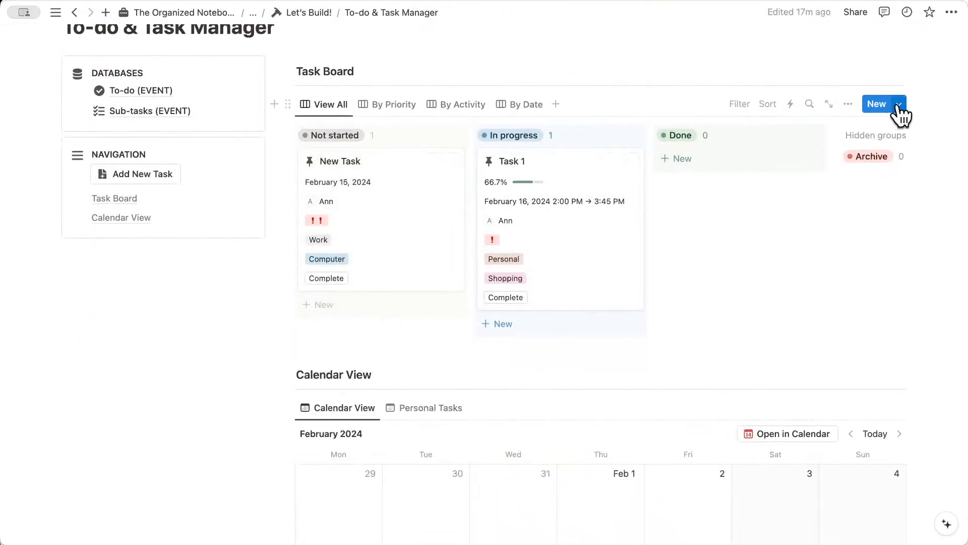
- Open the New Task template for editing, look through its properties and Sub-tasks section, and close it
click(898, 104)
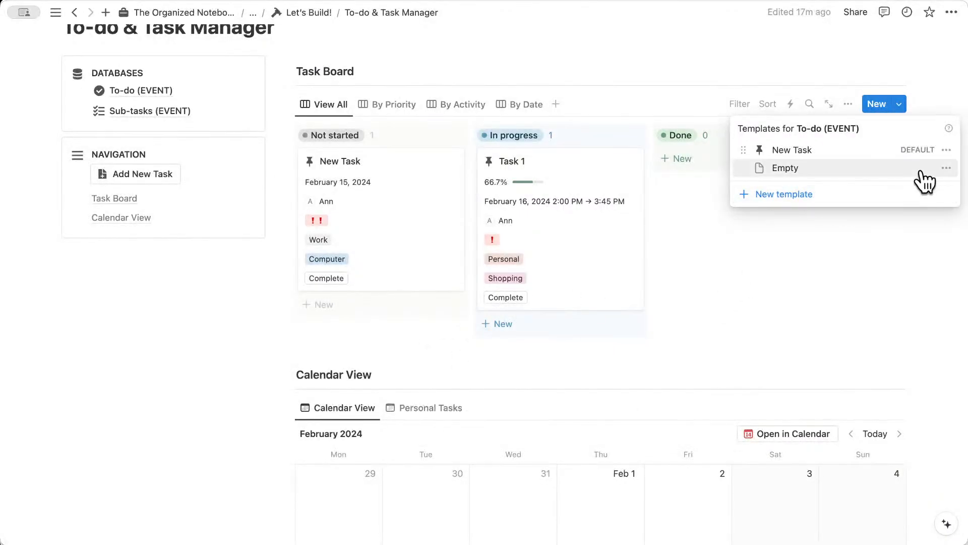
click(947, 149)
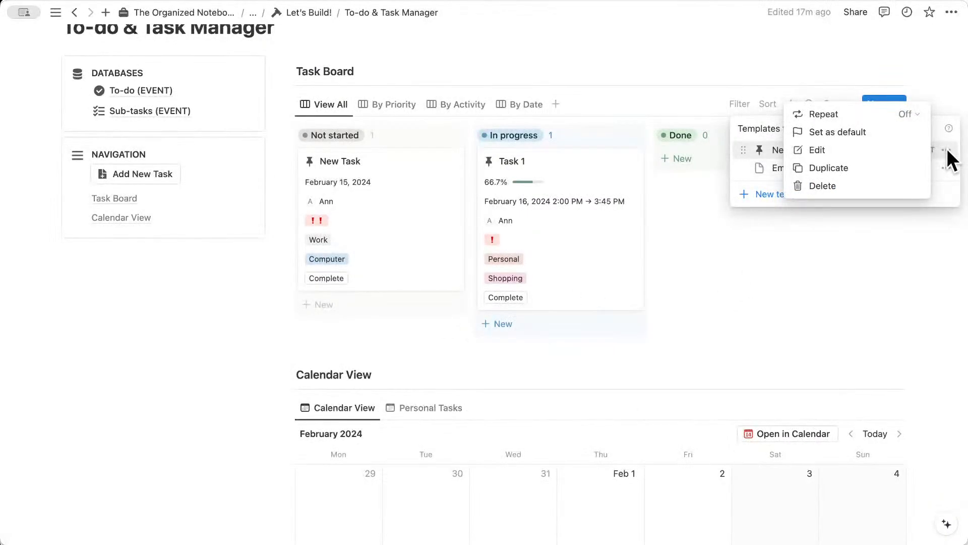
click(910, 151)
scroll(585, 322, down, 5)
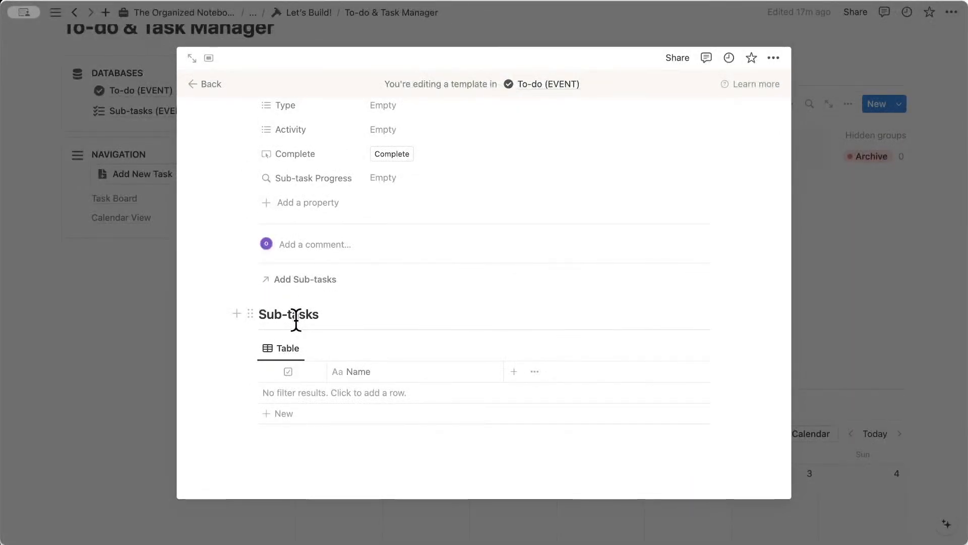
scroll(296, 320, up, 1)
scroll(296, 327, up, 5)
scroll(296, 326, down, 5)
scroll(328, 329, up, 6)
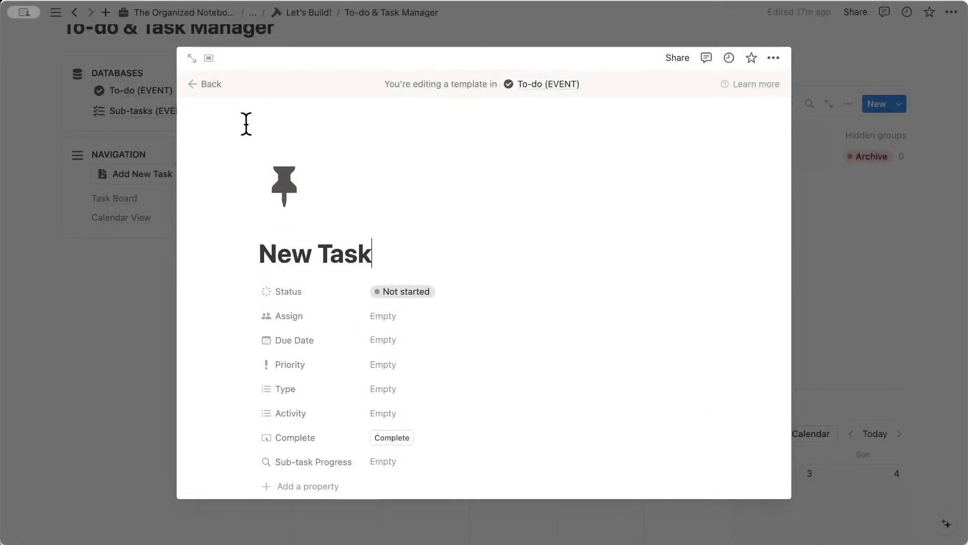
click(834, 296)
- Reopen the New Task template of To-do (EVENT) for editing and show its Sub-tasks section
click(902, 107)
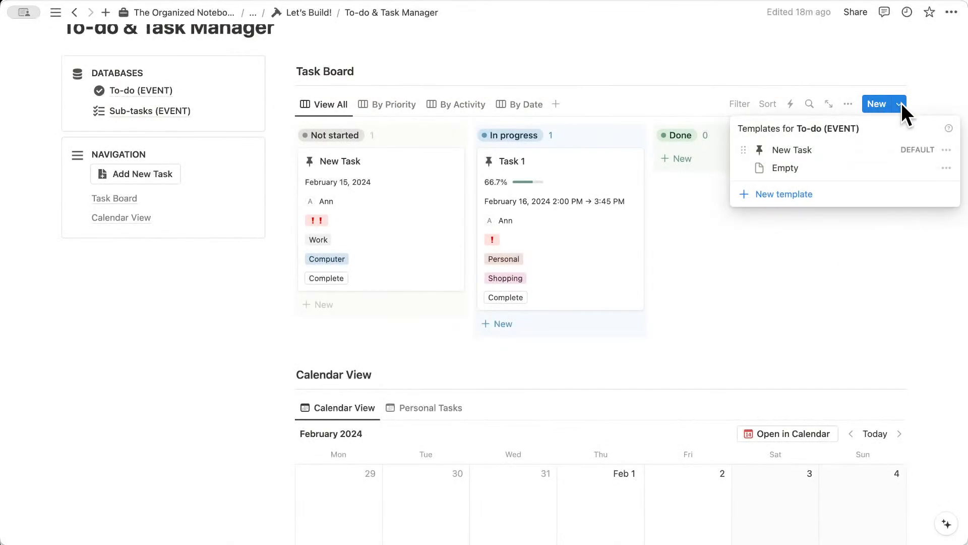
click(947, 150)
click(914, 156)
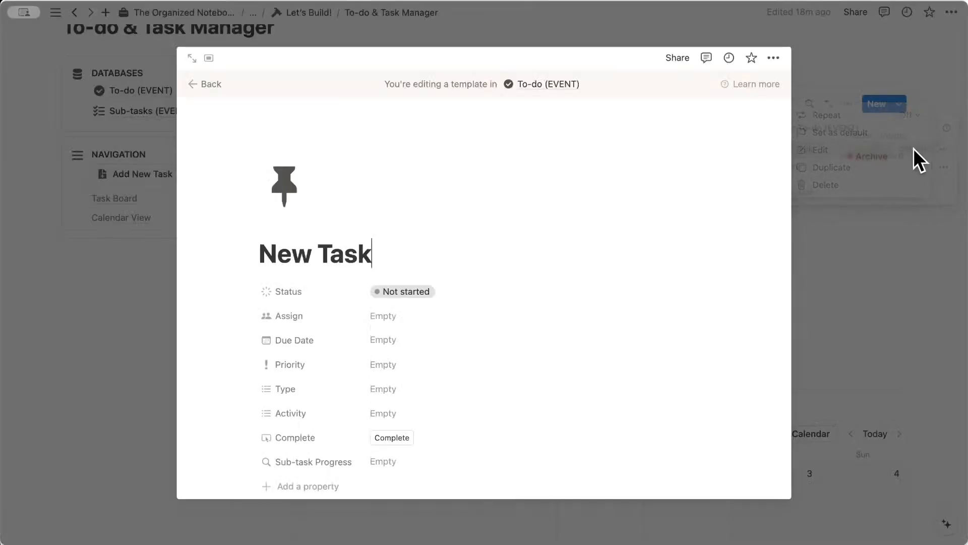
scroll(616, 307, down, 5)
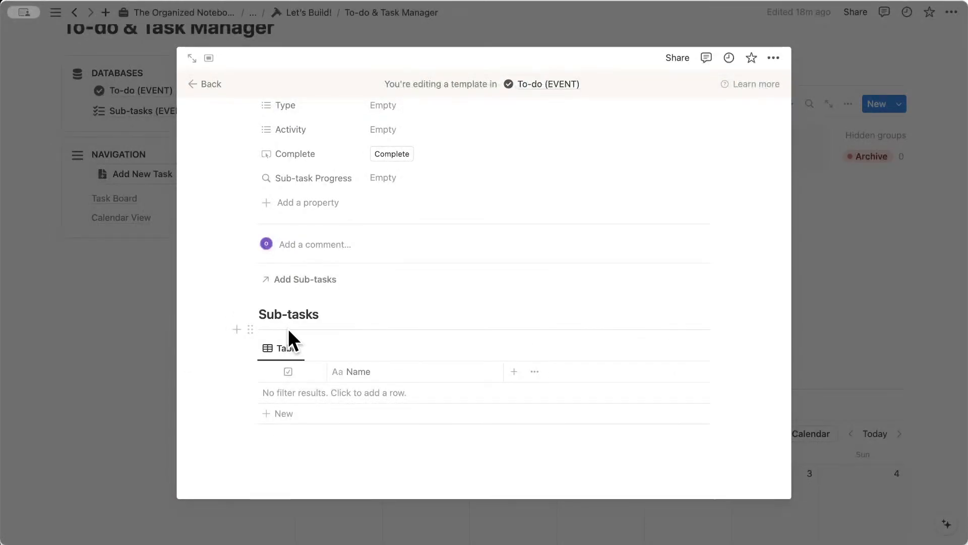
scroll(301, 319, up, 5)
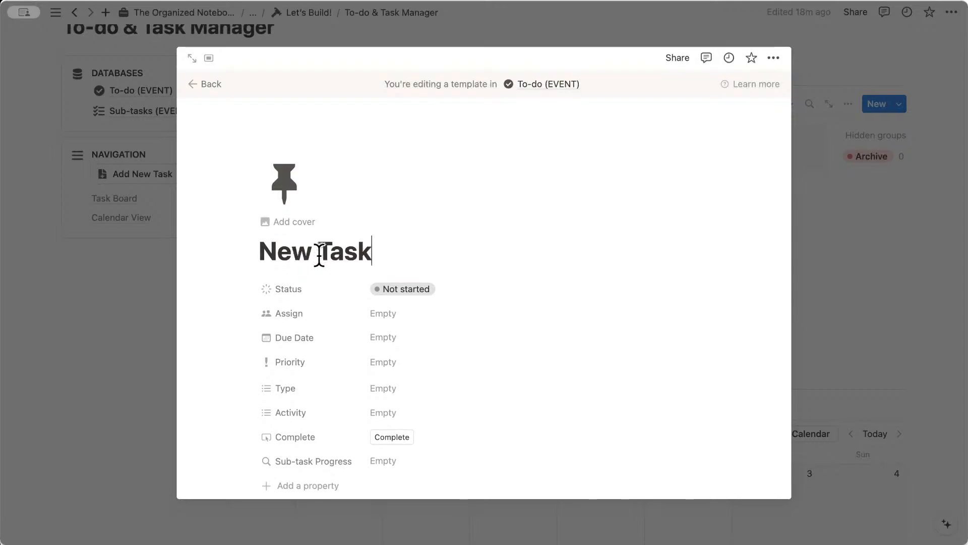
scroll(319, 254, down, 5)
- Insert a button block named Add Sub Task between the Sub-tasks heading and its table
click(236, 313)
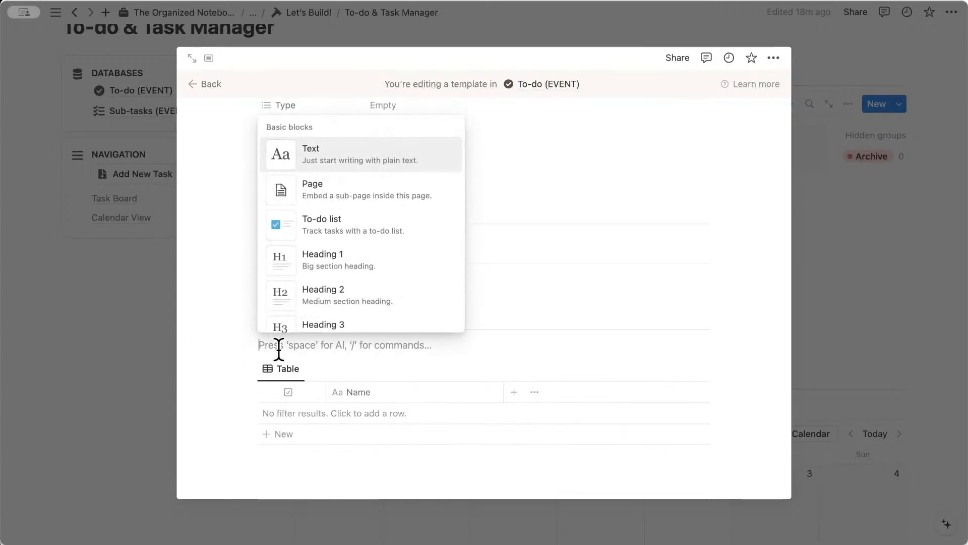
key(Escape)
text(/button)
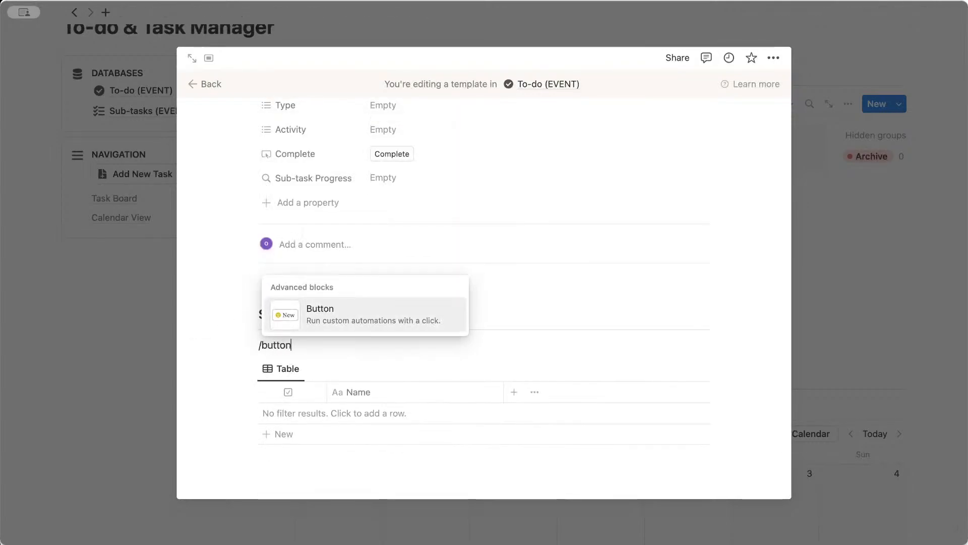
click(342, 323)
scroll(340, 313, down, 2)
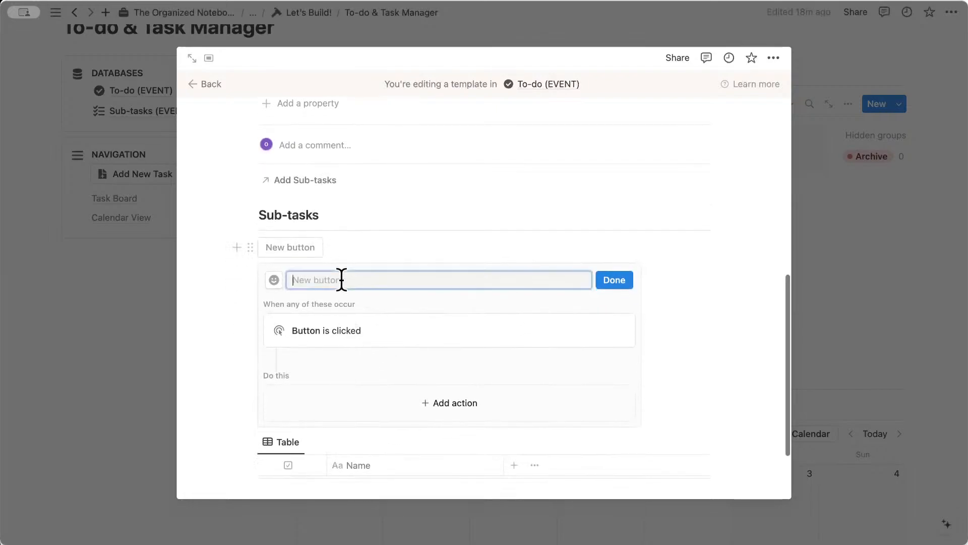
text(Add Sub Task)
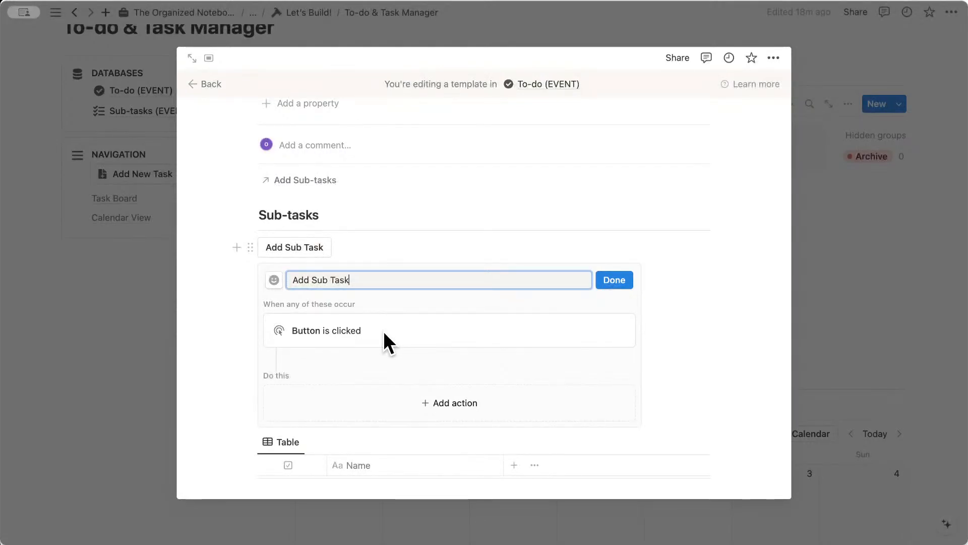
- Give the Add Sub Task button an action that adds a page to the Sub-tasks (EVENT) database
scroll(385, 339, down, 2)
click(431, 310)
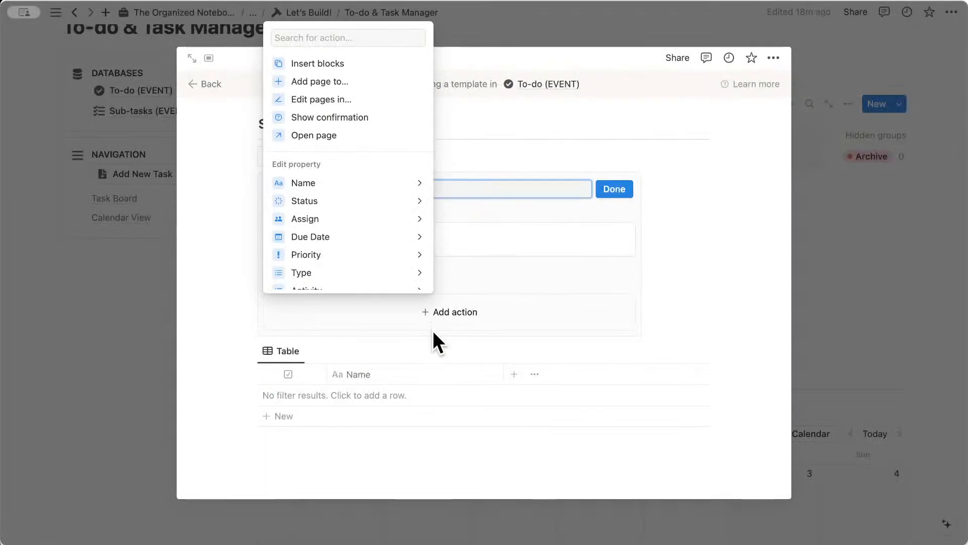
click(356, 82)
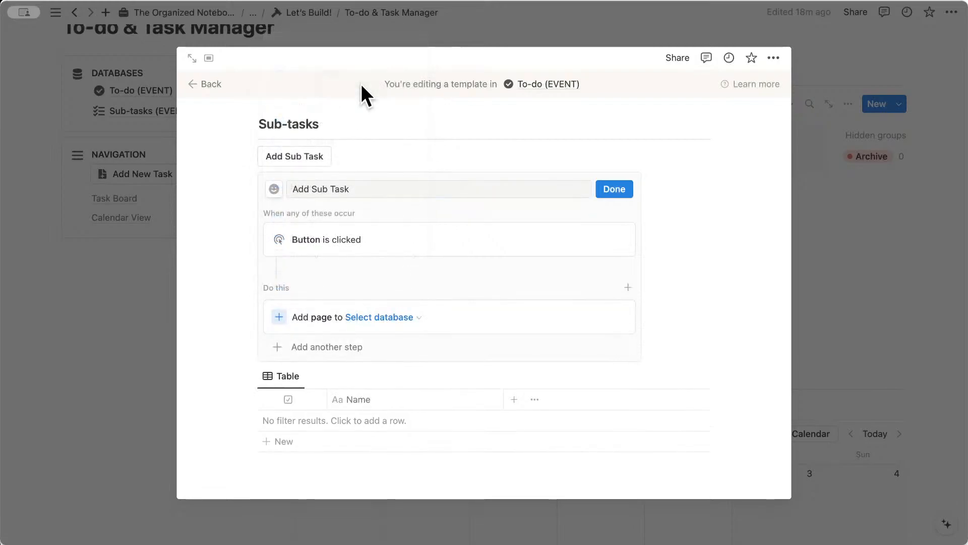
click(395, 317)
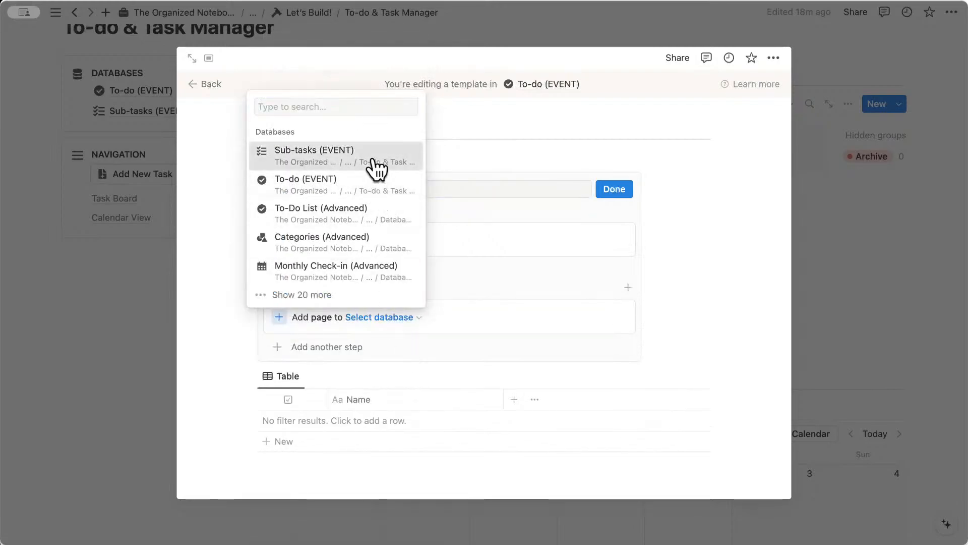
click(375, 166)
- Set the added page's To-do (EVENT) property to This page, finish the button and leave the template
scroll(457, 349, down, 3)
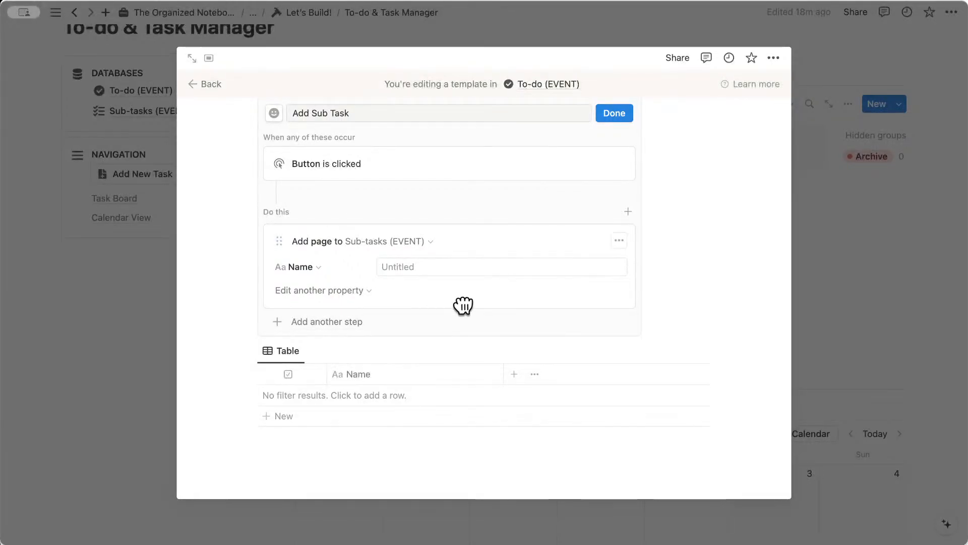
click(369, 291)
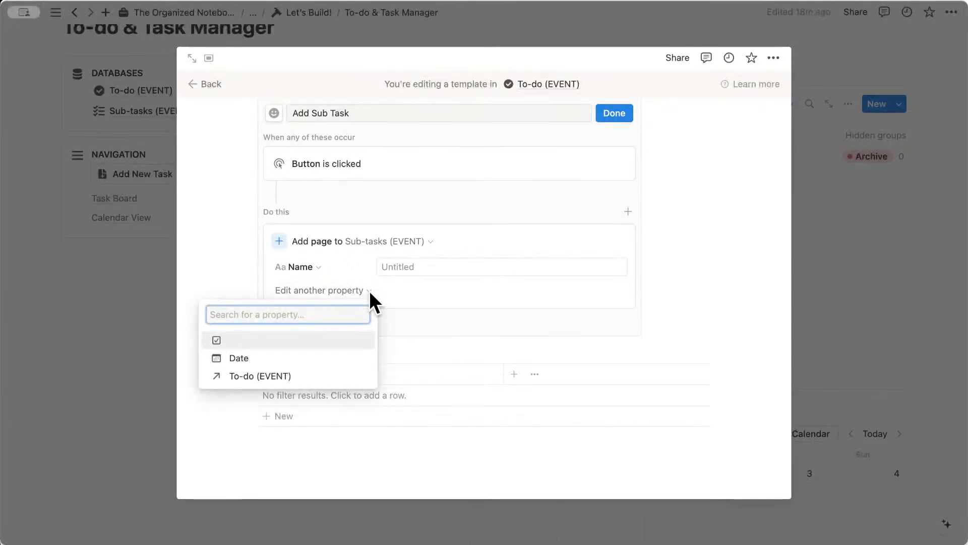
click(346, 377)
click(447, 290)
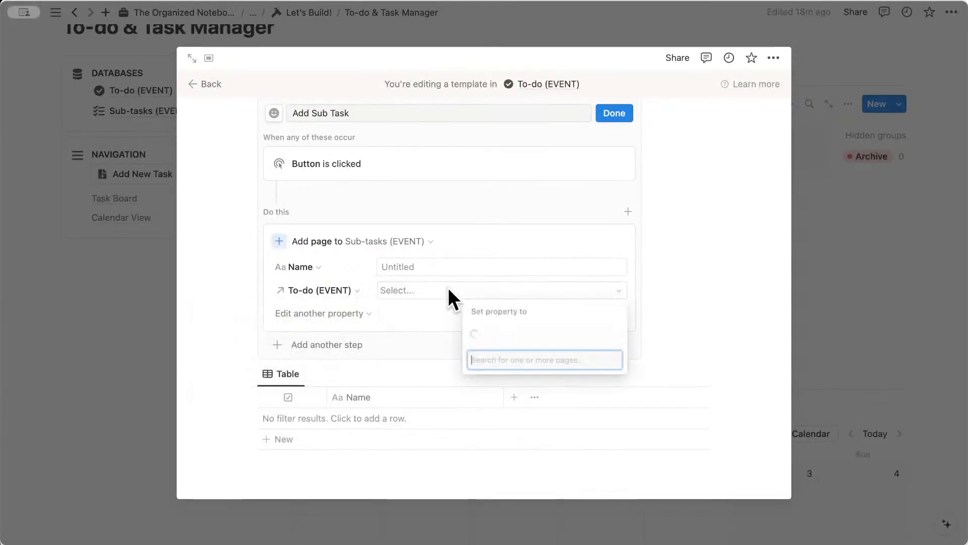
click(528, 364)
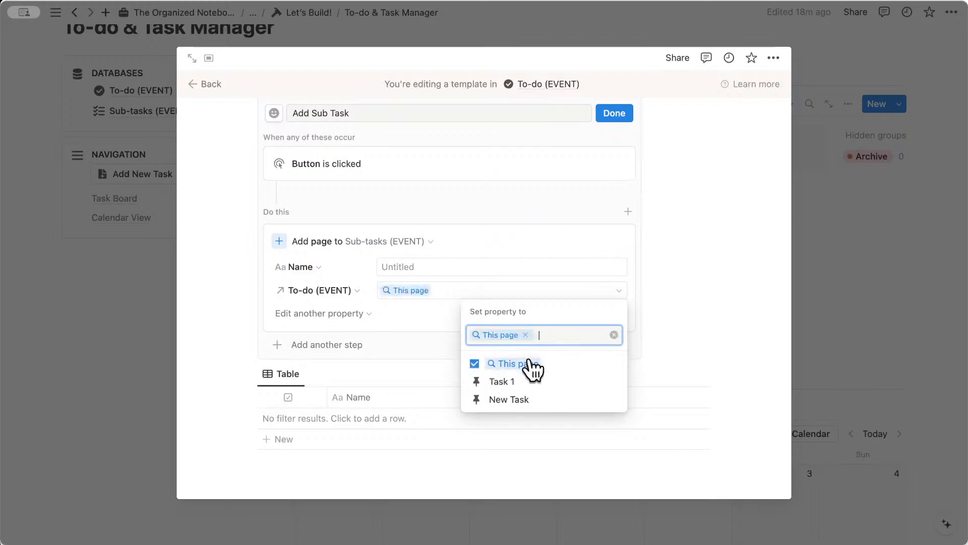
click(425, 329)
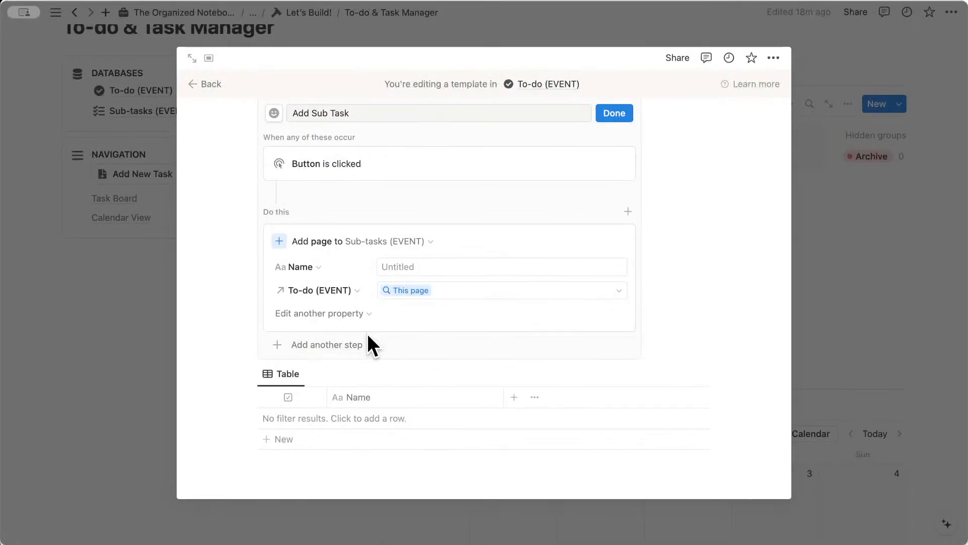
scroll(368, 361, up, 1)
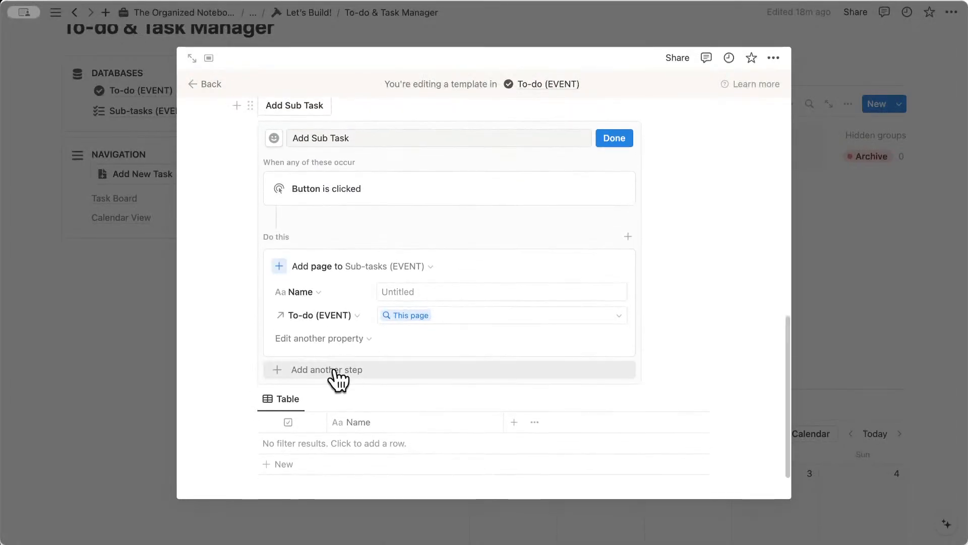
click(626, 141)
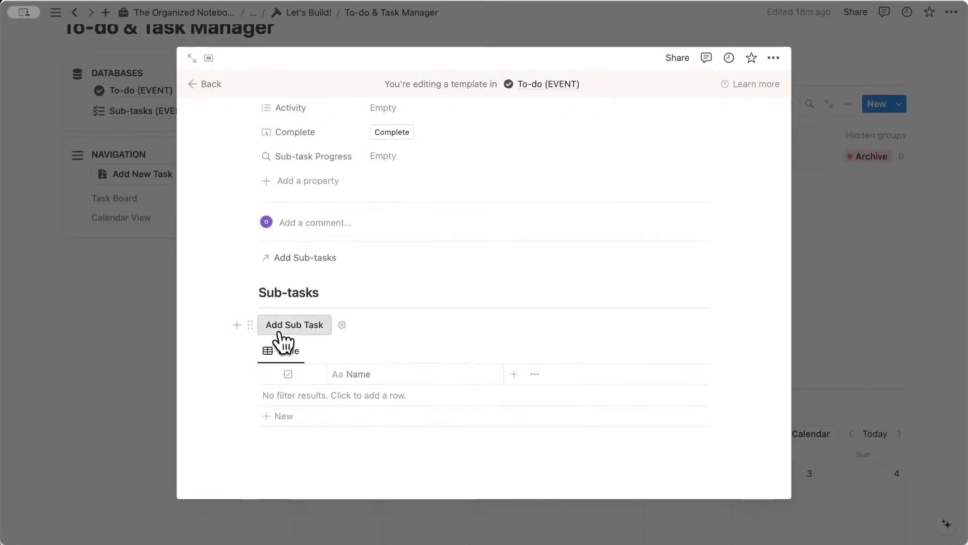
scroll(303, 333, up, 5)
click(206, 84)
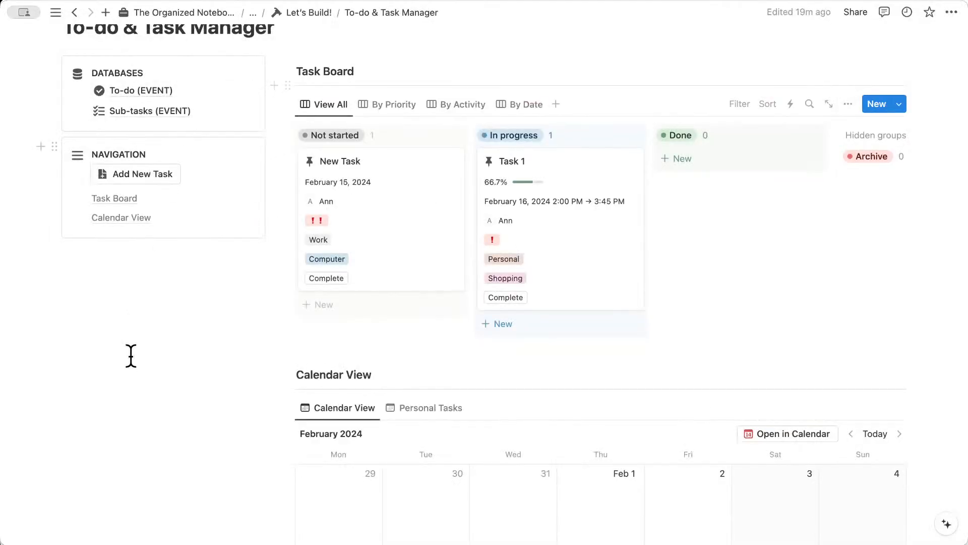
- Create a new task in the In progress group of the Task Board and open its page
click(581, 326)
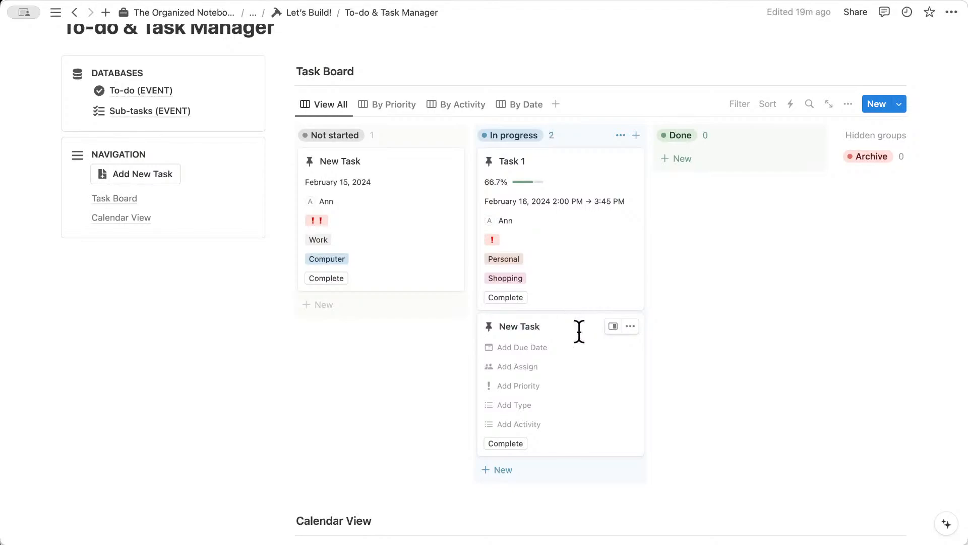
click(736, 417)
click(573, 352)
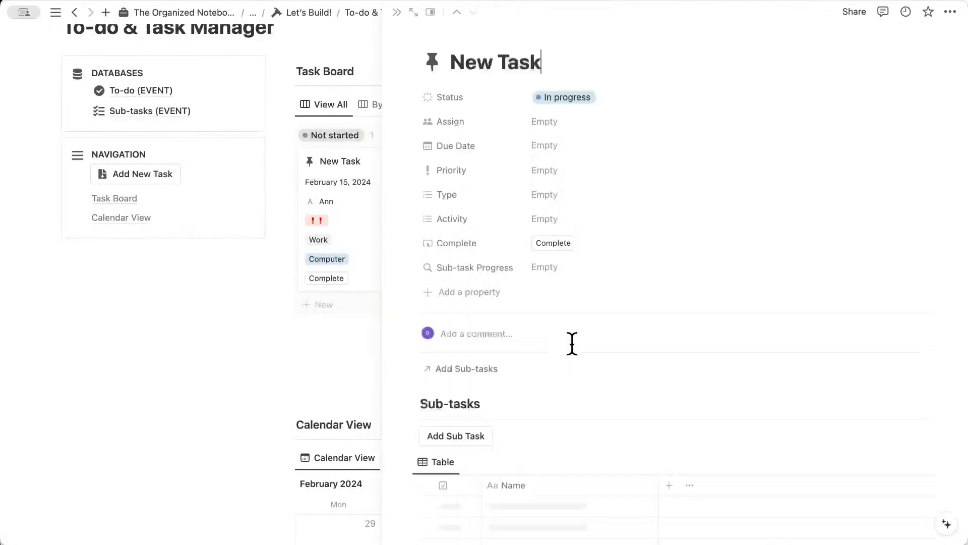
- Run the Add Sub Task button in the new task to add an unnamed sub-task, and close the task page
scroll(573, 341, down, 3)
click(469, 372)
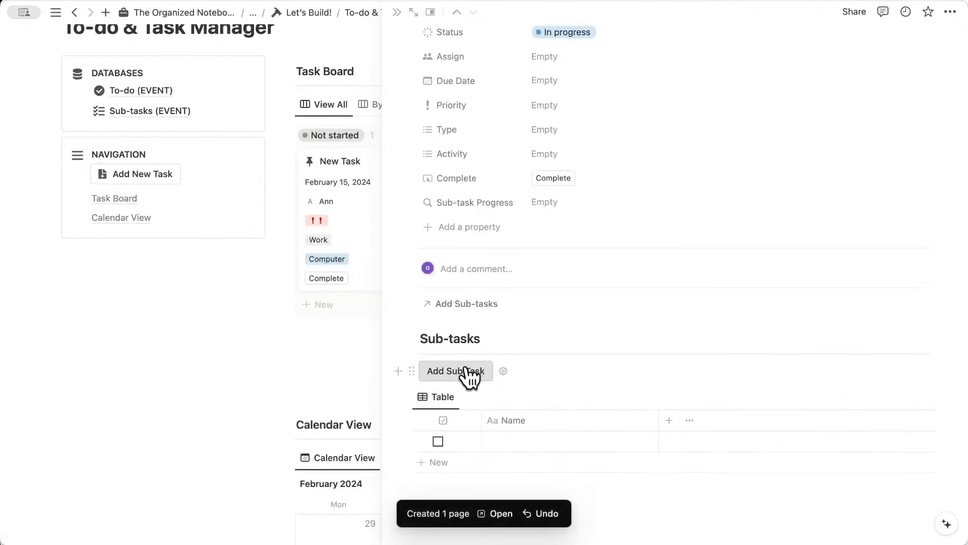
click(520, 436)
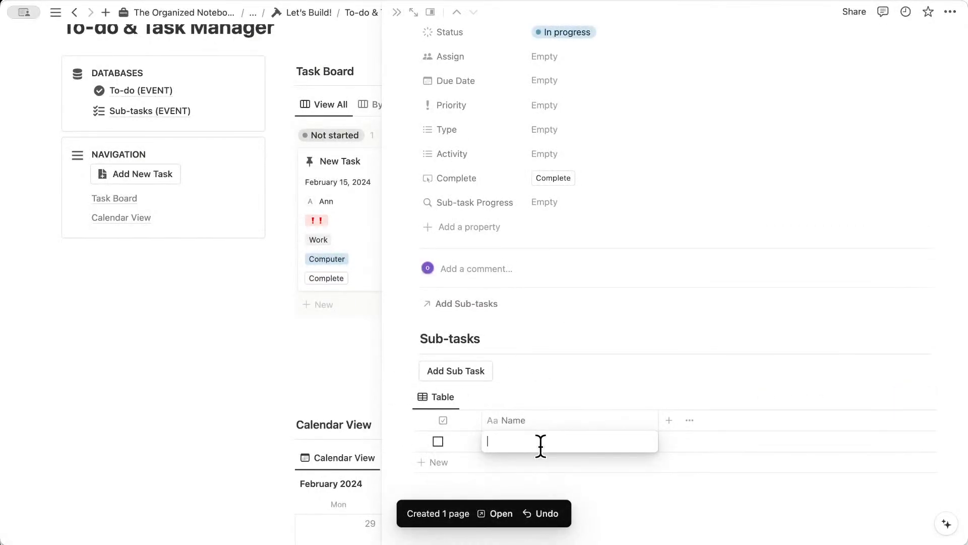
key(Escape)
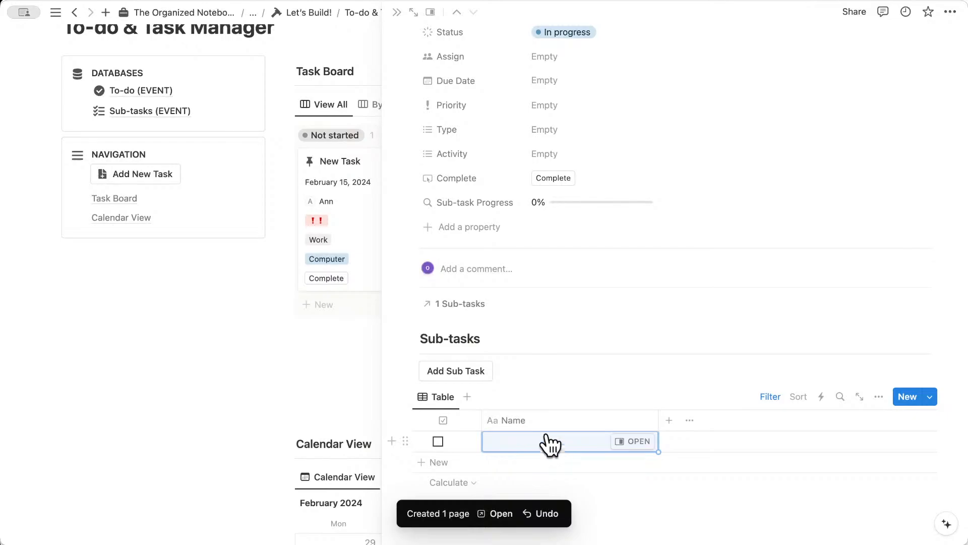
click(397, 12)
- Go from To-do & Task Manager through Let's Build! to the Q&A page and show its last questions
scroll(444, 252, up, 3)
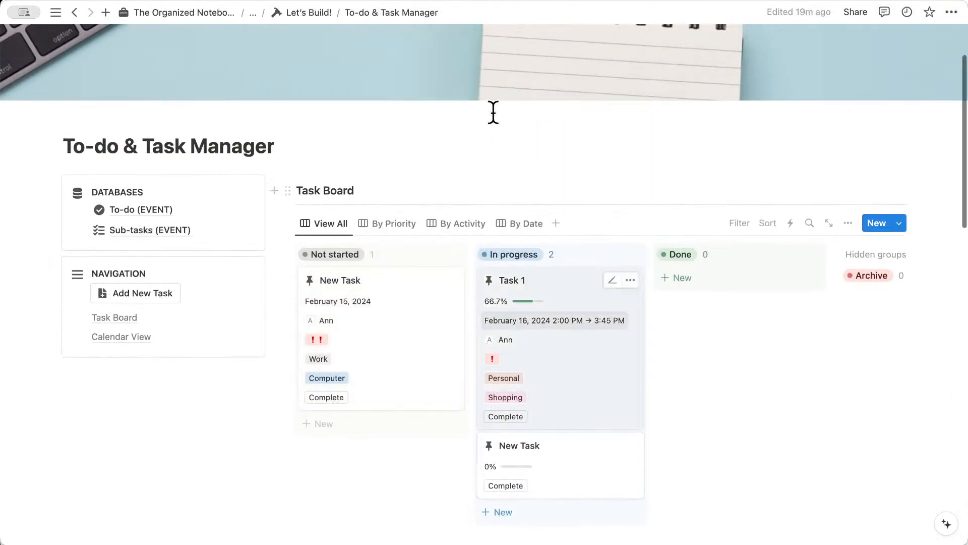
scroll(342, 450, down, 10)
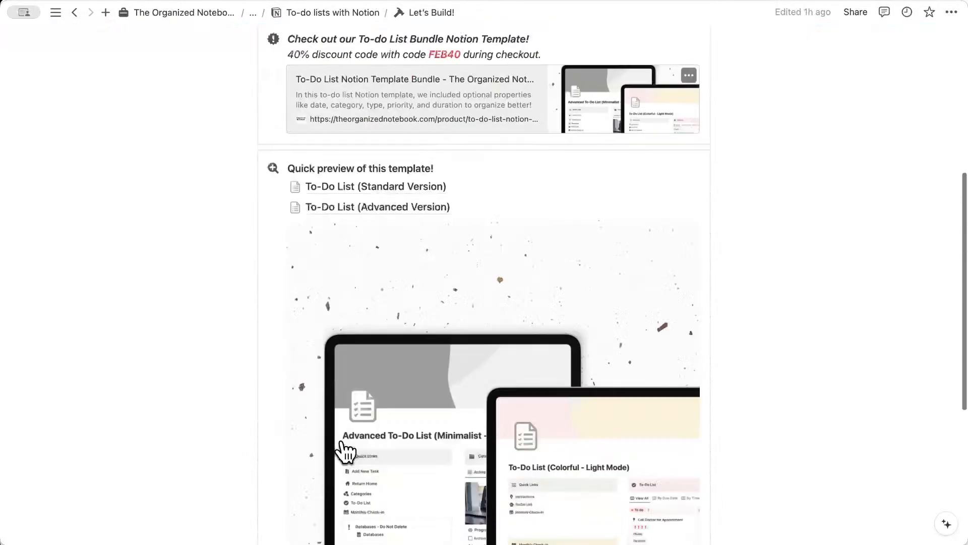
click(297, 374)
scroll(398, 362, down, 5)
scroll(399, 362, down, 5)
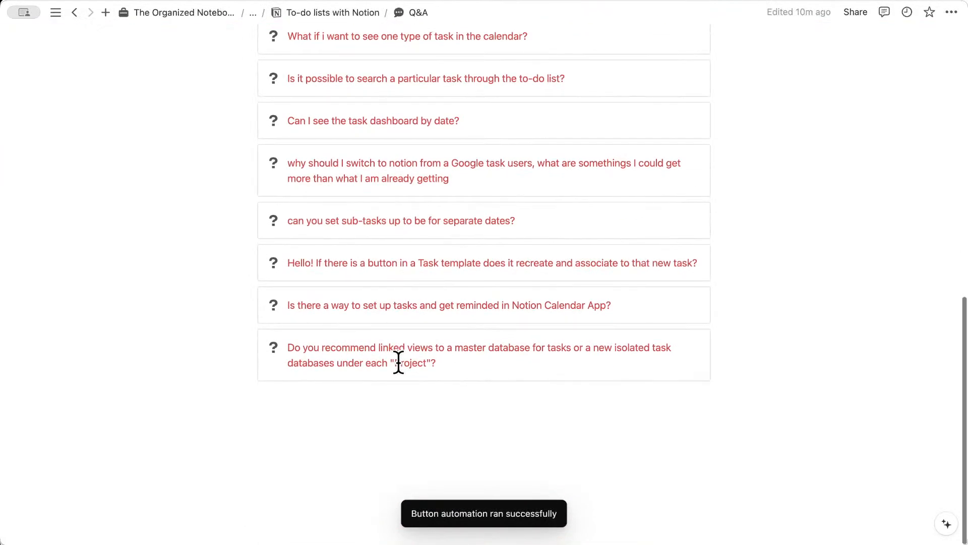
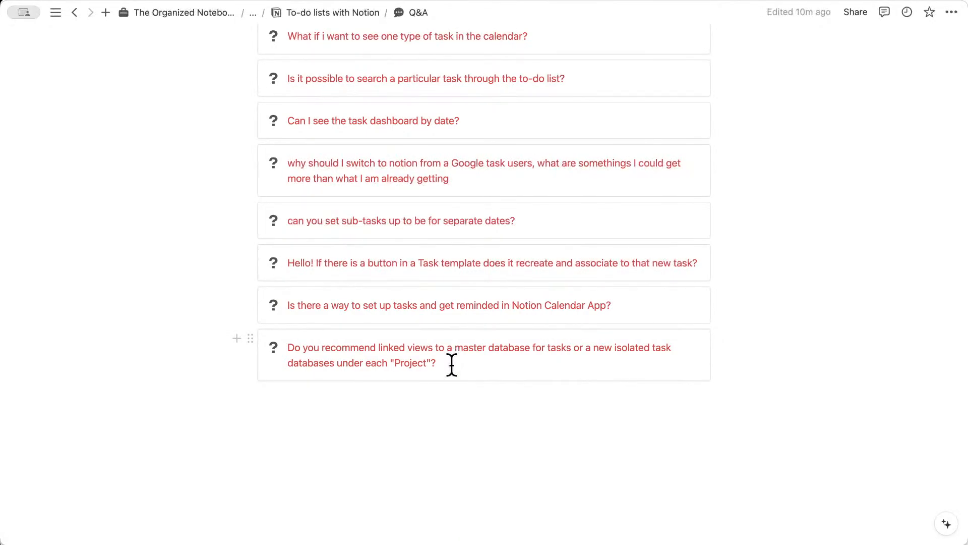
- Continue from the Q&A page to the Download FREE Template ! page and look through its template, store and coaching links
scroll(452, 366, up, 15)
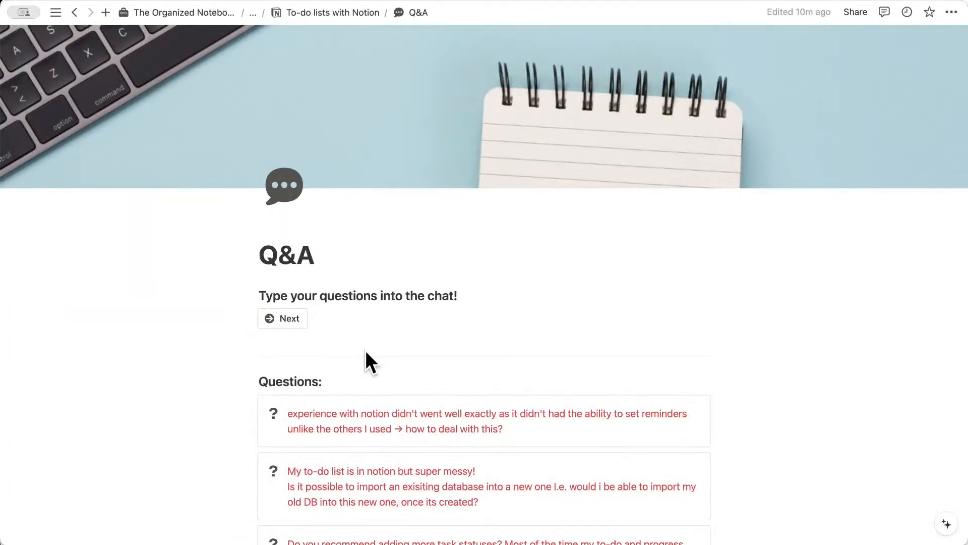
scroll(386, 403, down, 5)
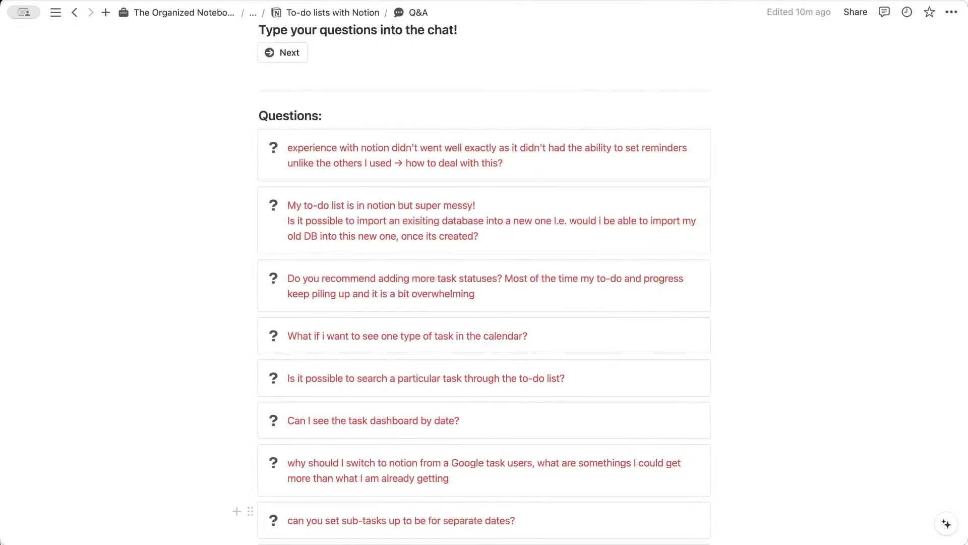
scroll(294, 222, up, 3)
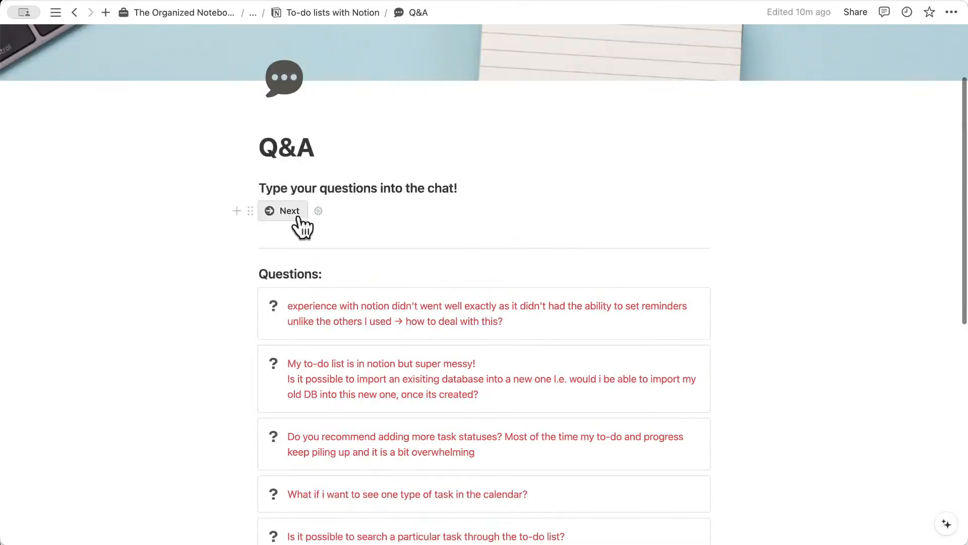
click(292, 212)
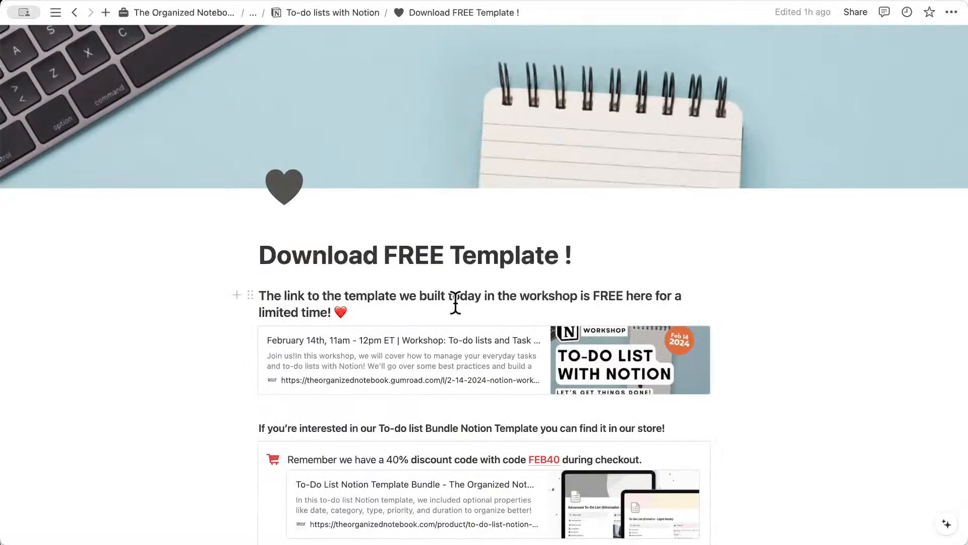
scroll(456, 303, down, 3)
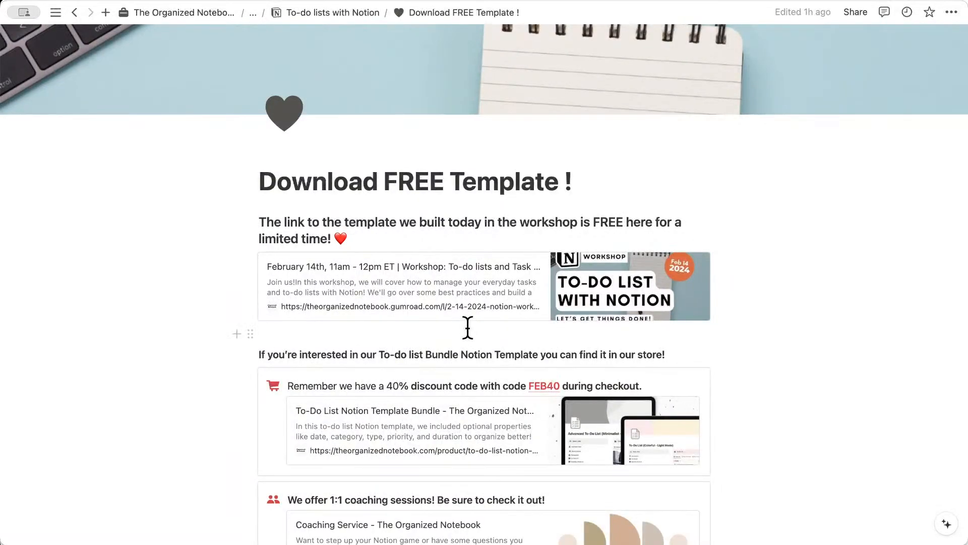
scroll(464, 328, down, 5)
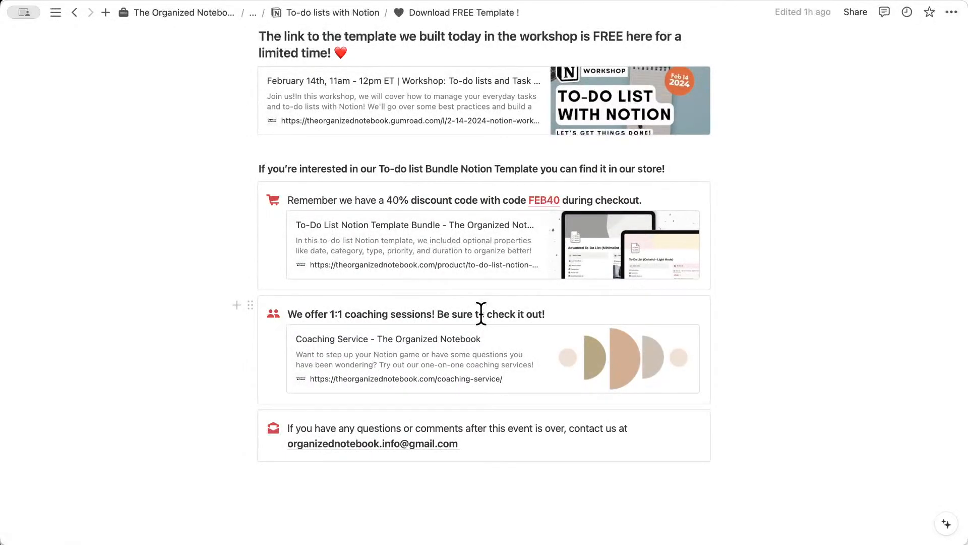
scroll(481, 314, up, 5)
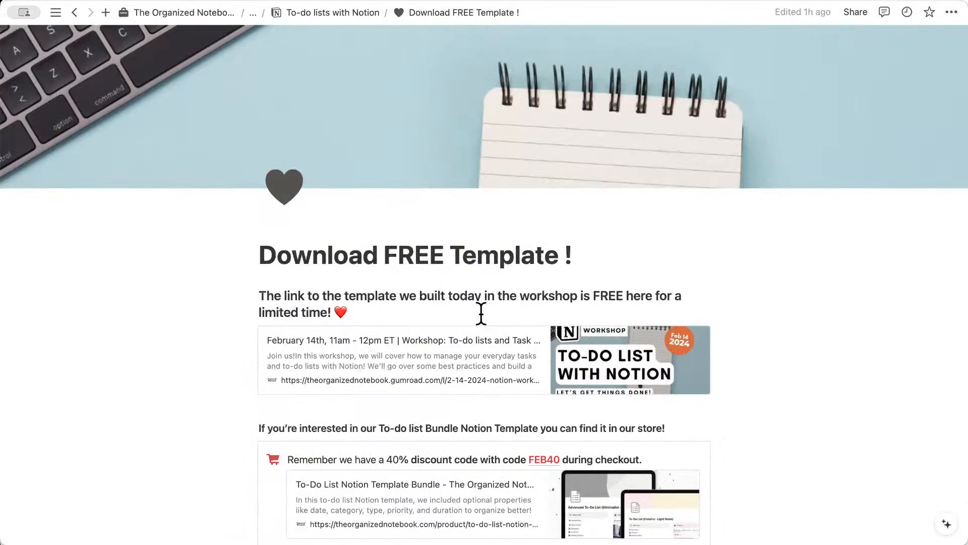